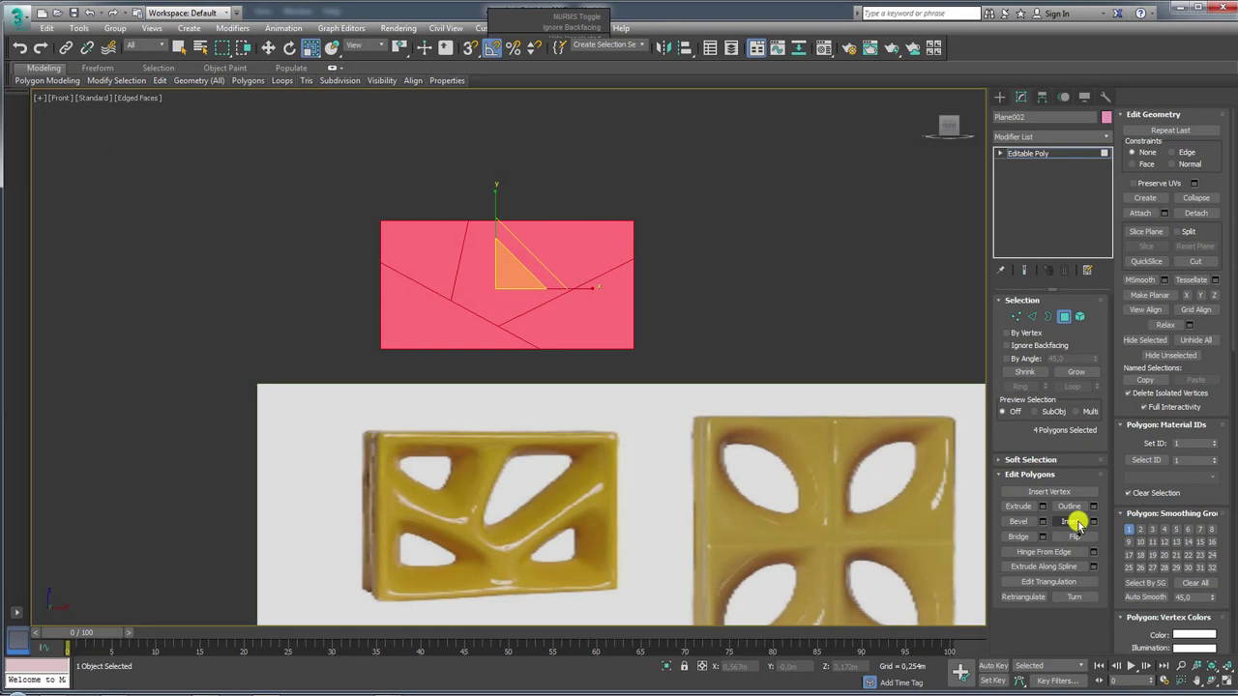
# Inset Plane002's four faces By Polygon at about 0.041m, leaving a border around each opening
pyautogui.click(1076, 524)
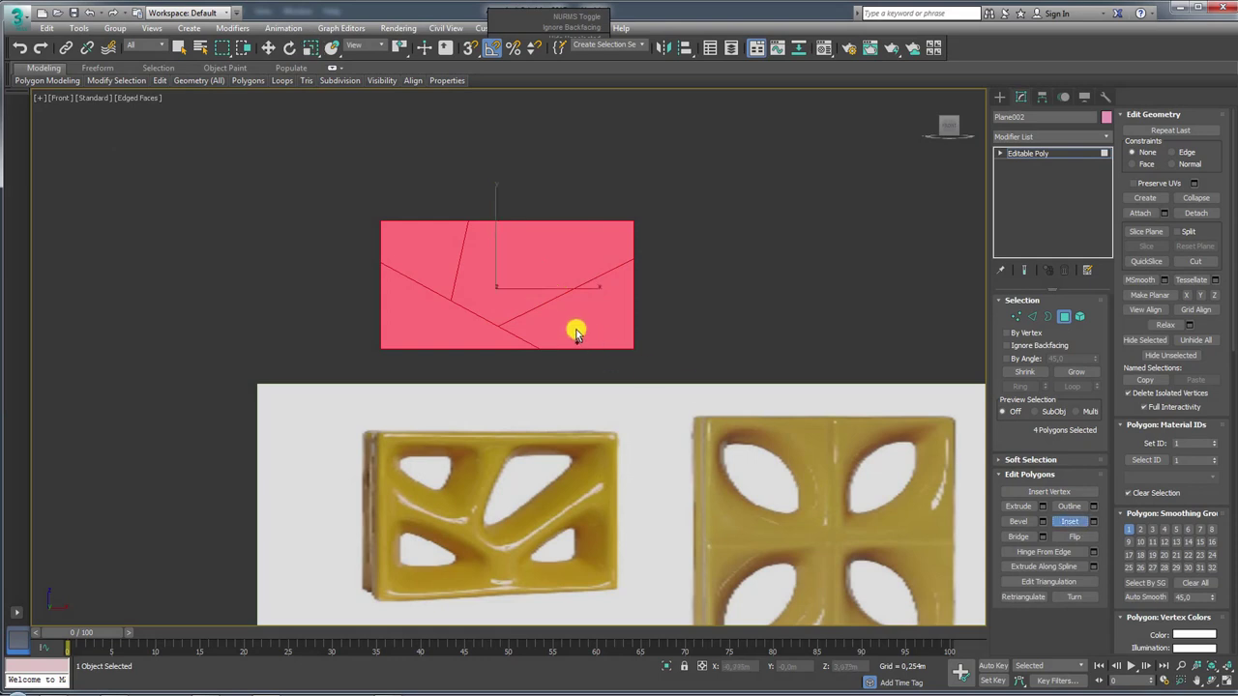
pyautogui.moveTo(575, 329); pyautogui.dragTo(568, 312)
pyautogui.moveTo(720, 344); pyautogui.dragTo(1122, 491)
pyautogui.click(1092, 522)
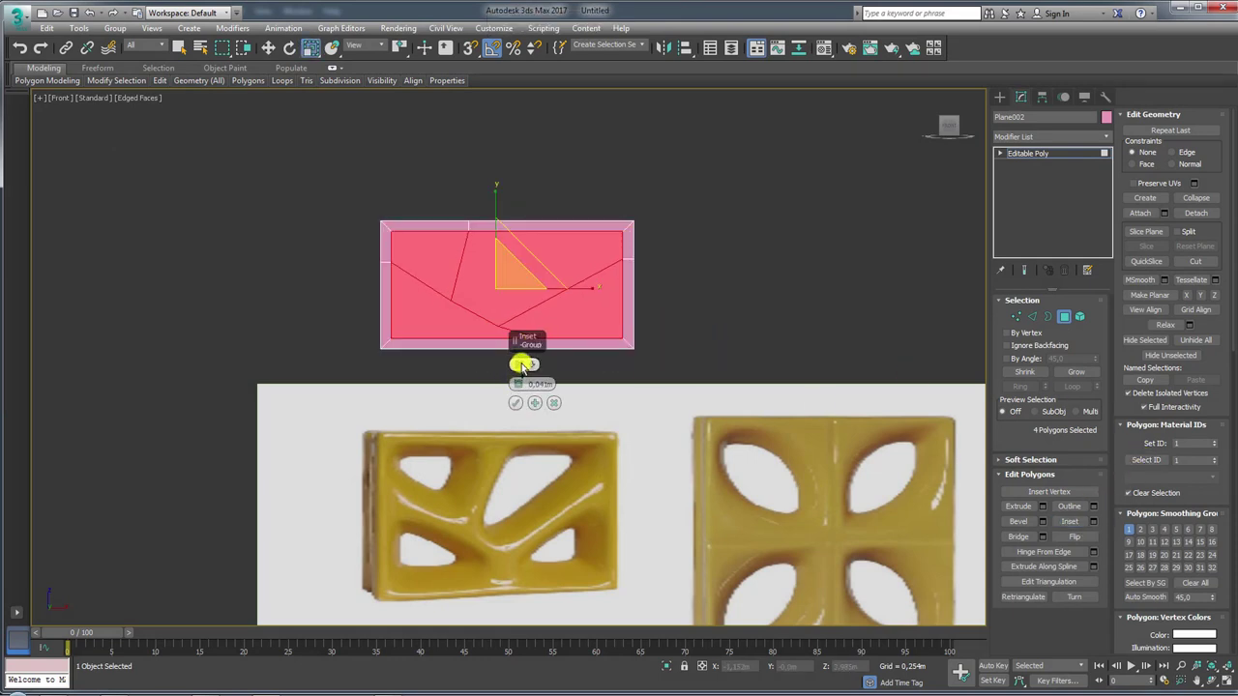
pyautogui.click(523, 365)
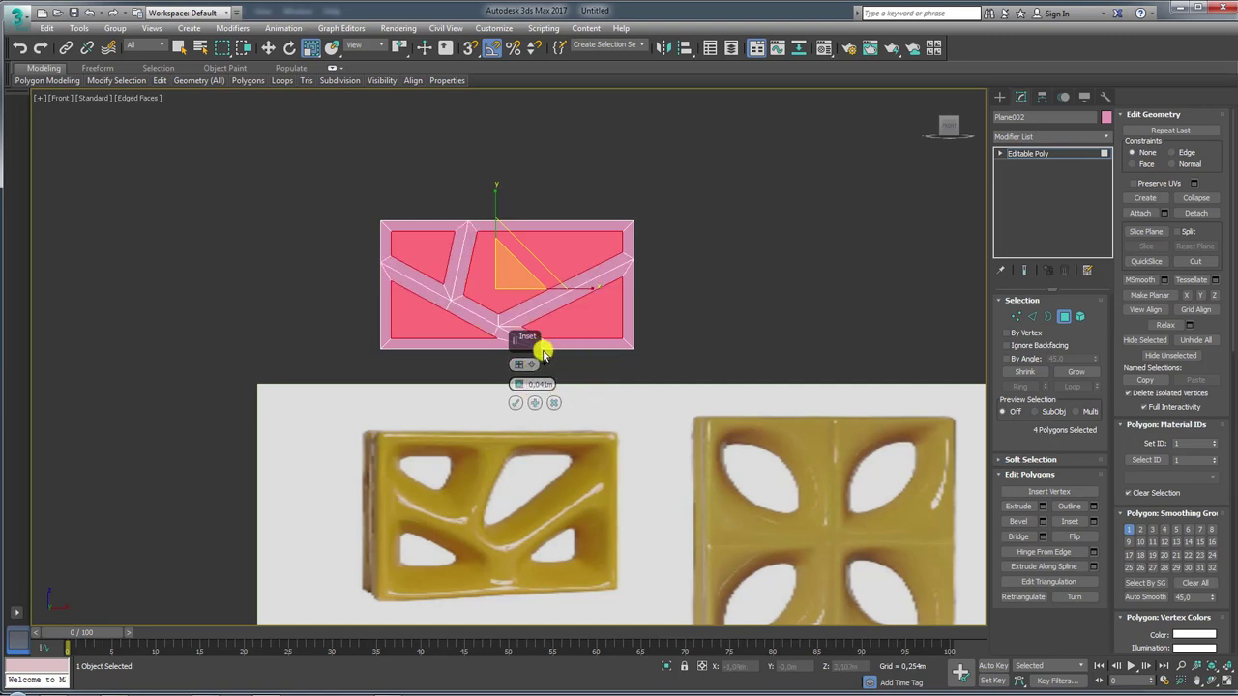
pyautogui.click(516, 403)
pyautogui.moveTo(516, 400); pyautogui.dragTo(599, 276, button='middle')
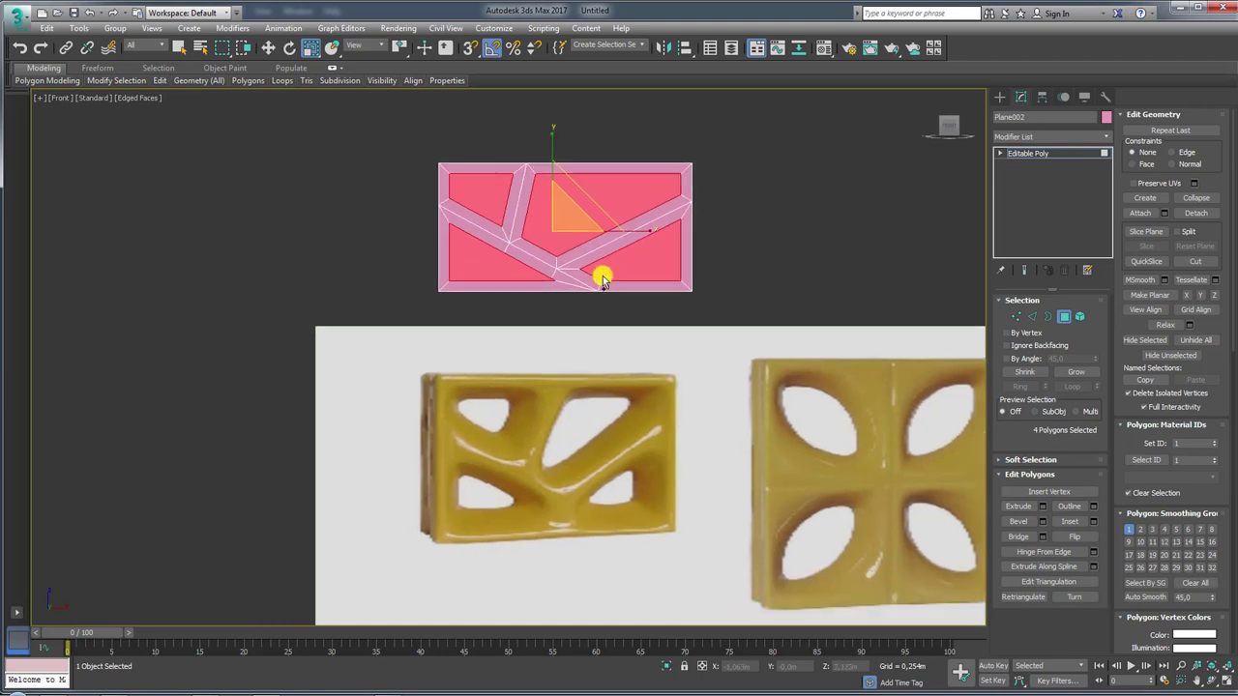
pyautogui.scroll(2, 580, 279)
pyautogui.scroll(4, 673, 276)
# Scale Plane002's four inset polygons up slightly with Select and Uniform Scale
pyautogui.click(1015, 316)
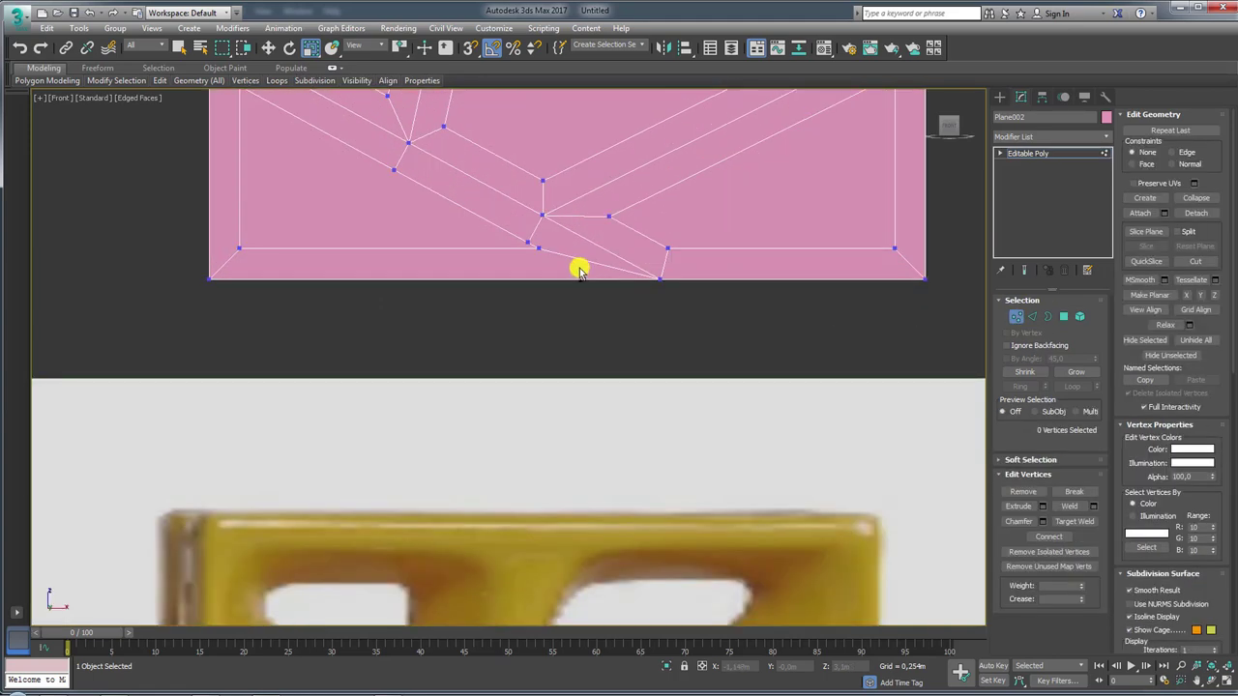
pyautogui.scroll(-1, 526, 266)
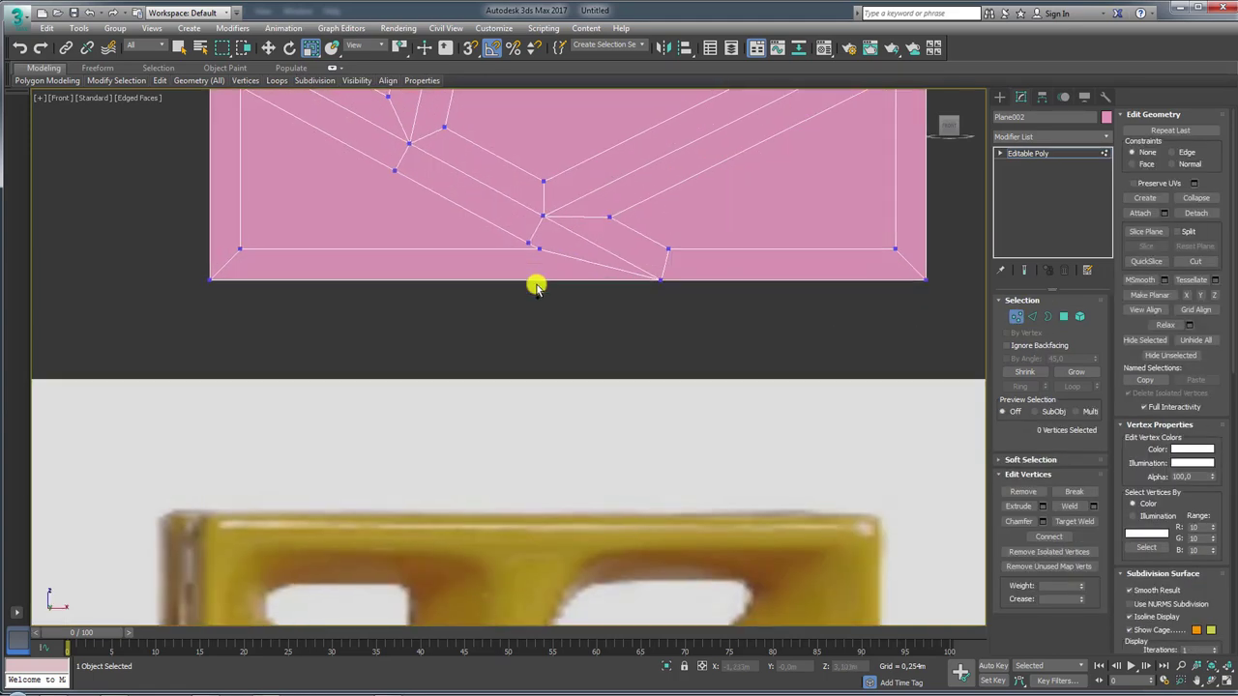
pyautogui.scroll(-2, 535, 282)
pyautogui.click(1061, 317)
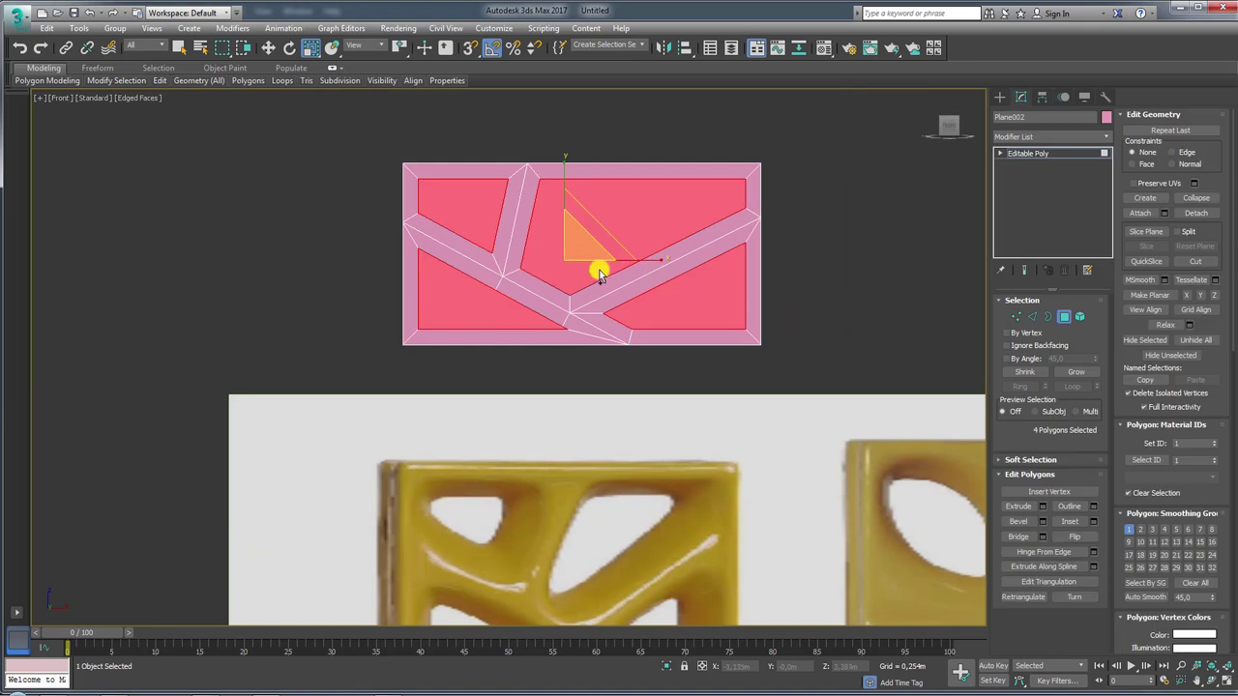
pyautogui.moveTo(396, 44); pyautogui.dragTo(400, 67)
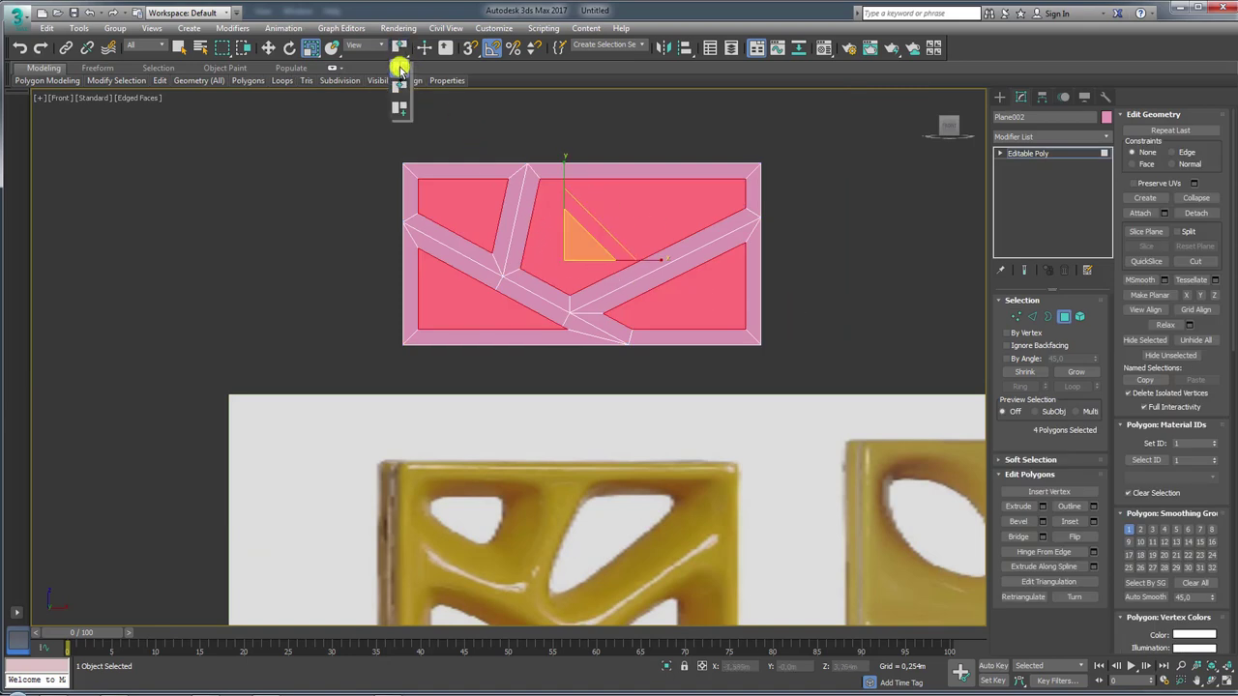
pyautogui.moveTo(699, 299); pyautogui.dragTo(701, 295)
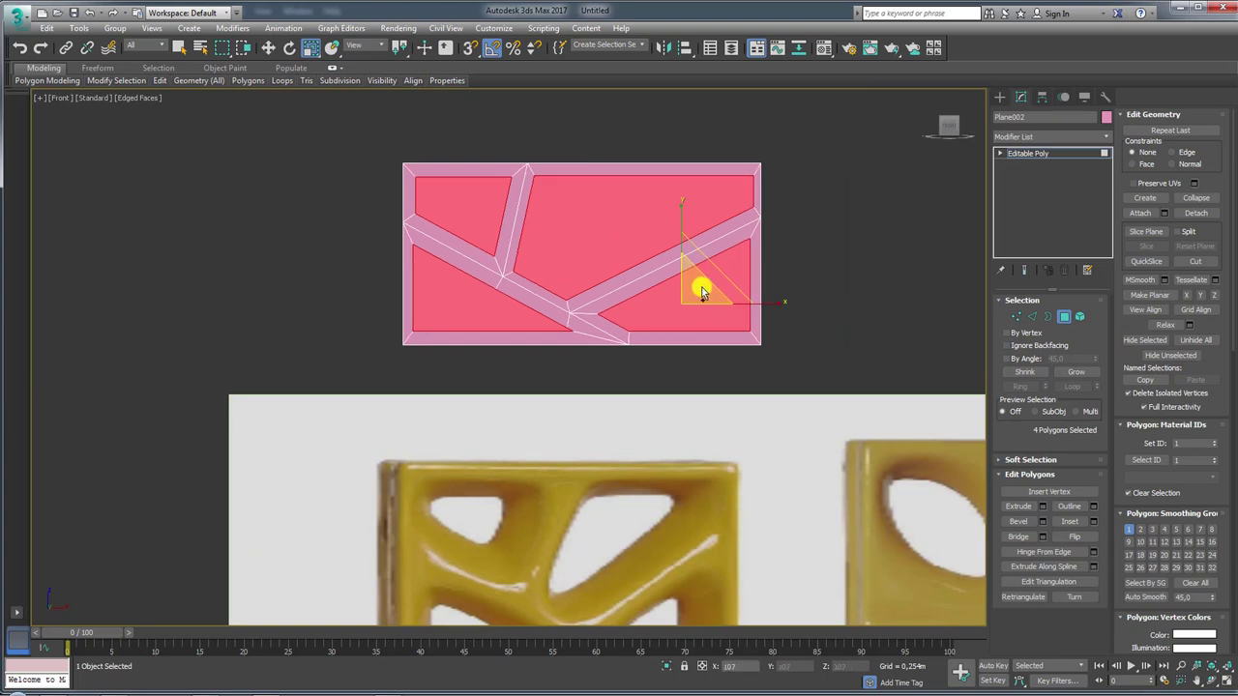
pyautogui.keyDown('alt'); pyautogui.moveTo(657, 296); pyautogui.dragTo(723, 329, button='middle'); pyautogui.keyUp('alt')
pyautogui.press('w')
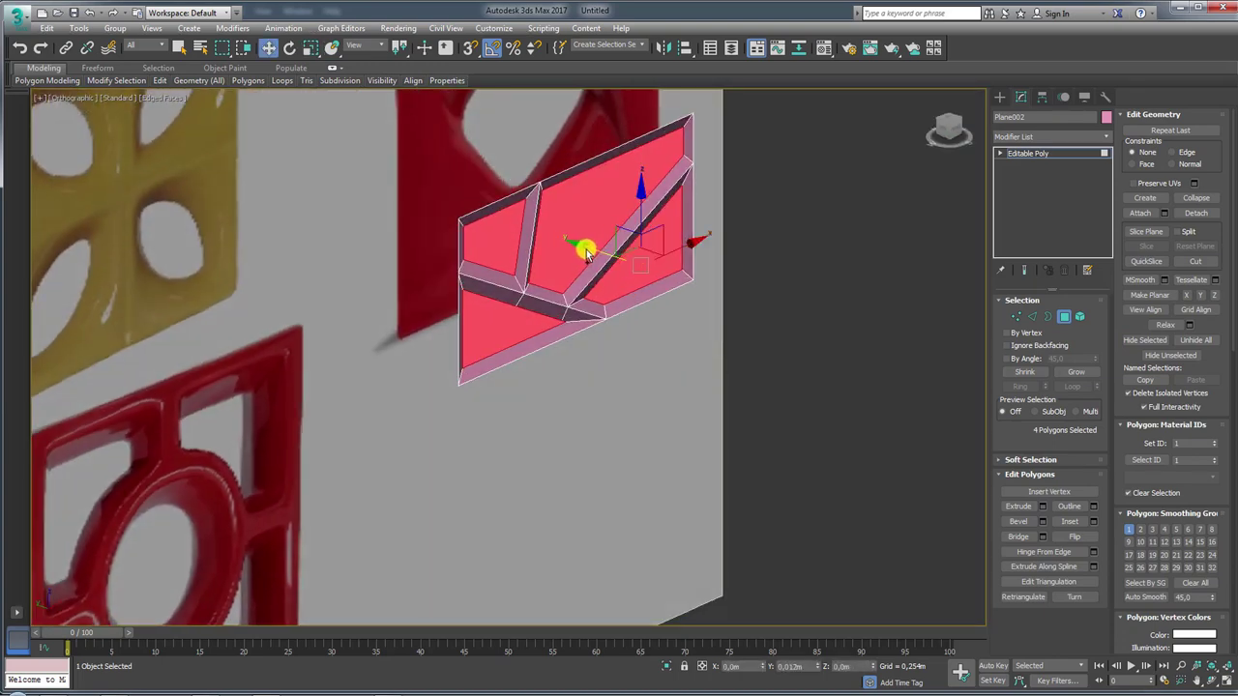
# Bevel the four inner faces inward with a negative height and -0.025m outline
pyautogui.moveTo(584, 254); pyautogui.dragTo(585, 251)
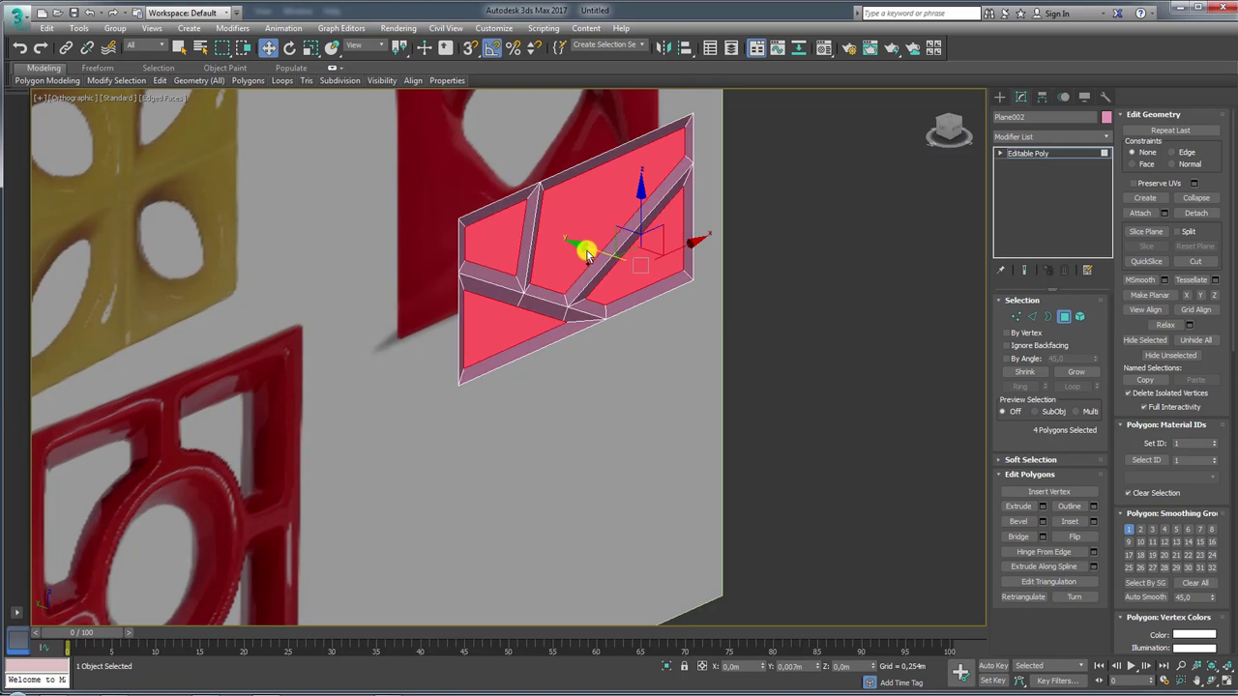
pyautogui.click(1041, 506)
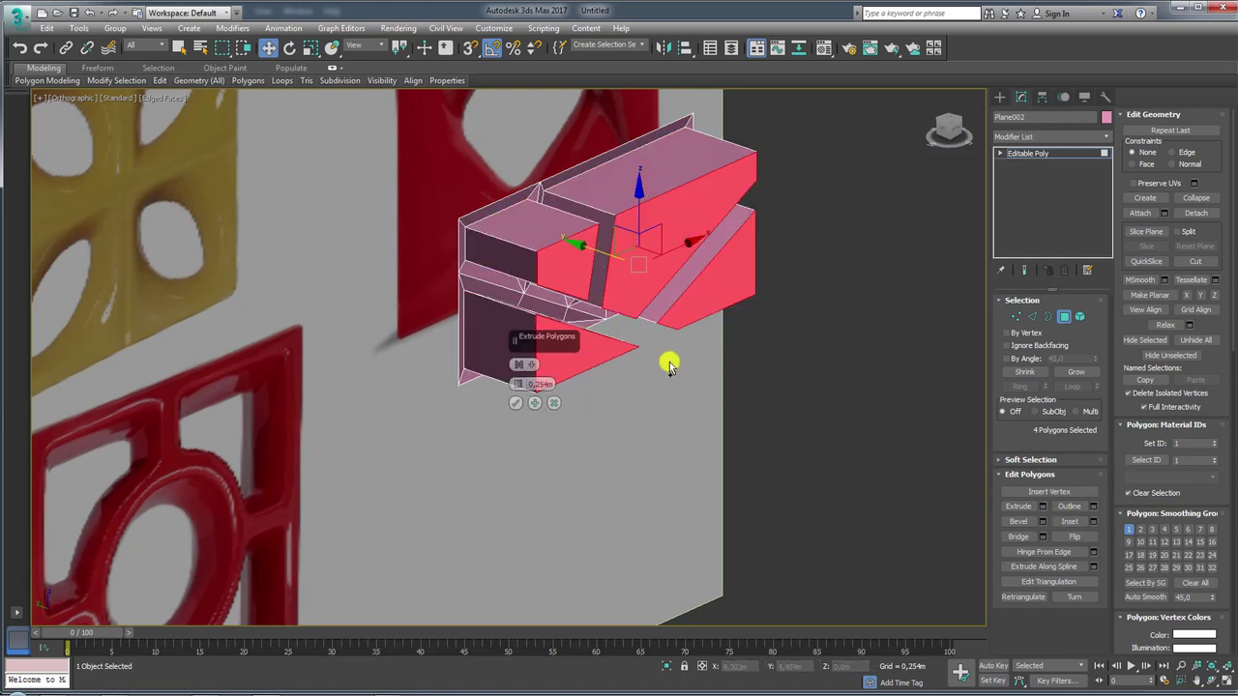
pyautogui.click(553, 403)
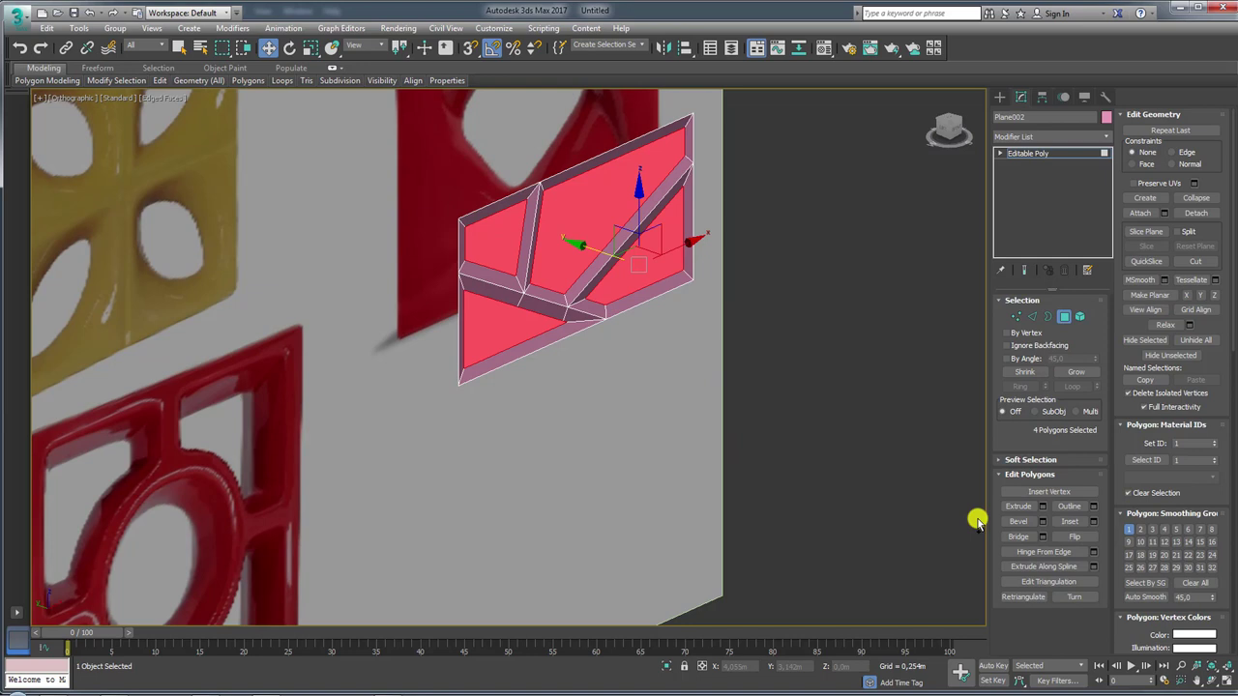
pyautogui.click(1043, 521)
pyautogui.moveTo(522, 380)
pyautogui.mouseDown()
pyautogui.moveTo(538, 510)
pyautogui.moveTo(510, 426)
pyautogui.mouseUp()
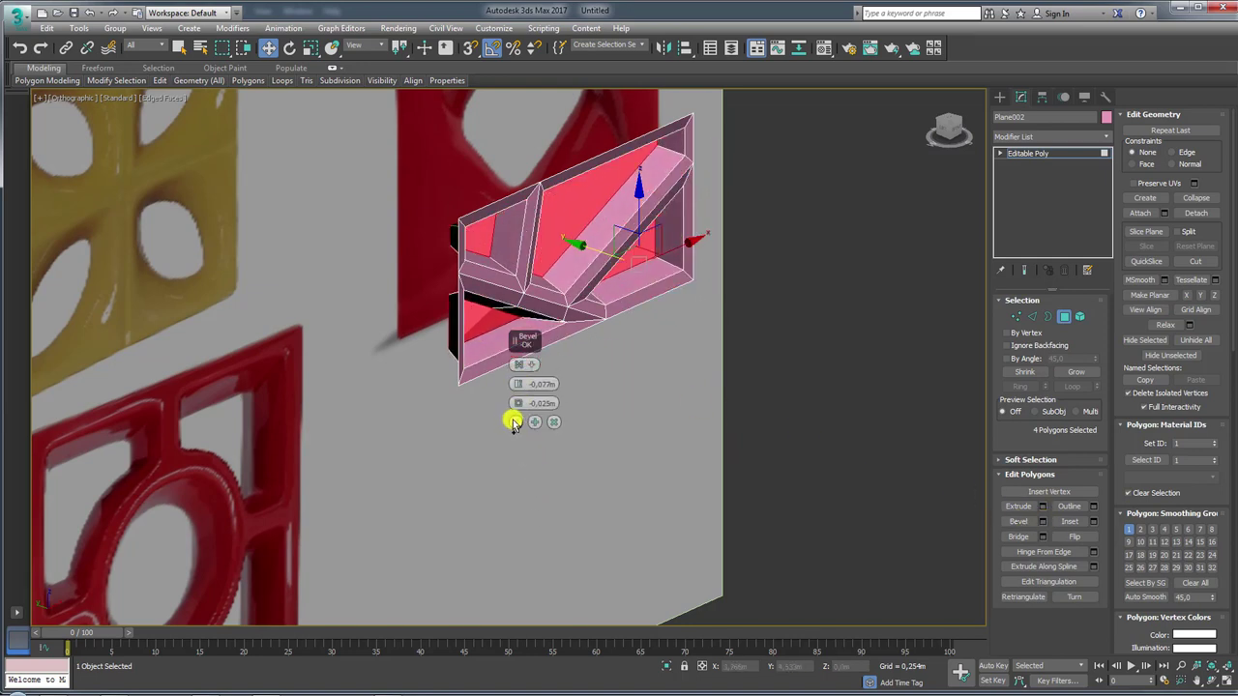
pyautogui.click(513, 422)
# Delete the bevelled faces to leave four open holes in the frame
pyautogui.hotkey('ctrl', 'd')
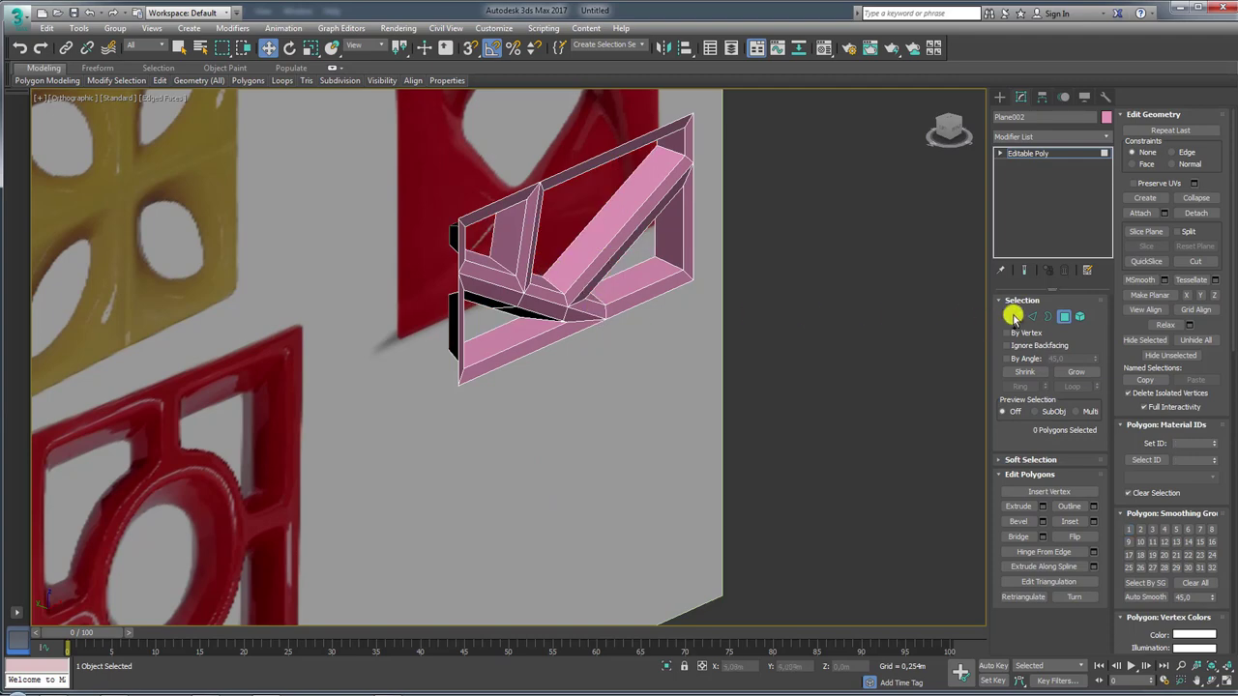
pyautogui.click(1016, 316)
pyautogui.keyDown('alt'); pyautogui.moveTo(843, 339); pyautogui.dragTo(483, 335, button='middle'); pyautogui.keyUp('alt')
pyautogui.scroll(5, 556, 329)
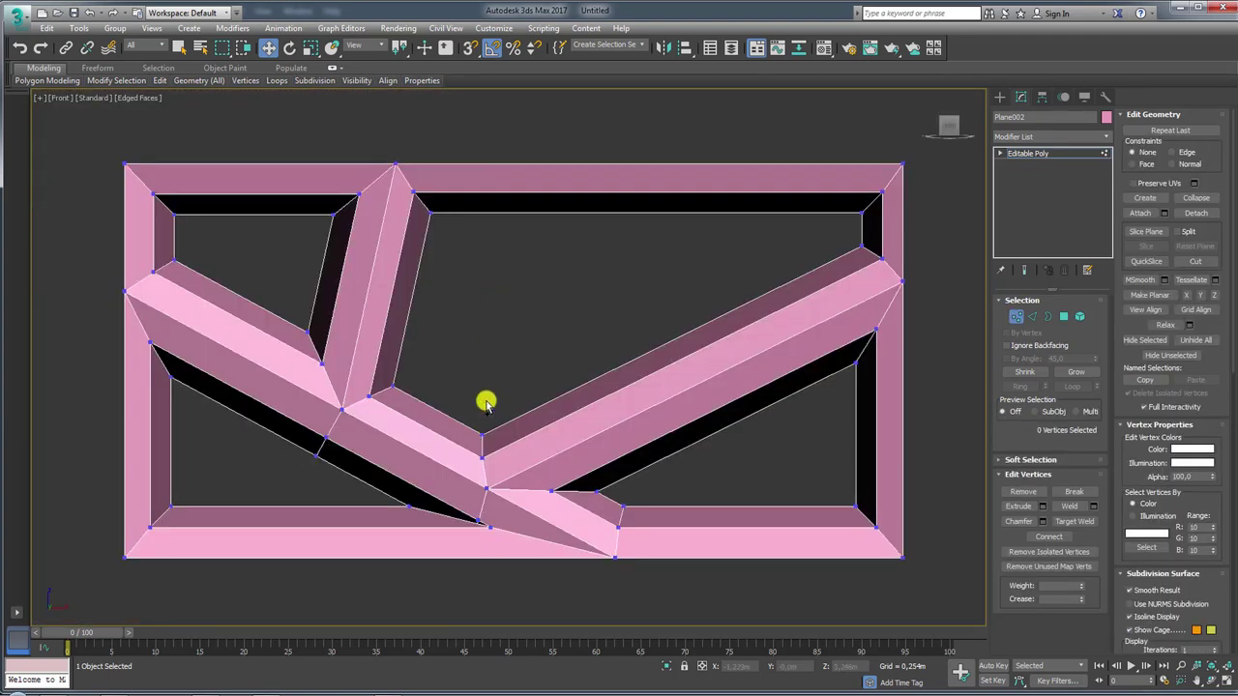
# In wireframe, shift vertex 17 and move the bottom junction vertex up and left
pyautogui.moveTo(486, 403); pyautogui.dragTo(609, 349, button='middle')
pyautogui.scroll(2, 609, 348)
pyautogui.moveTo(580, 307); pyautogui.dragTo(580, 312)
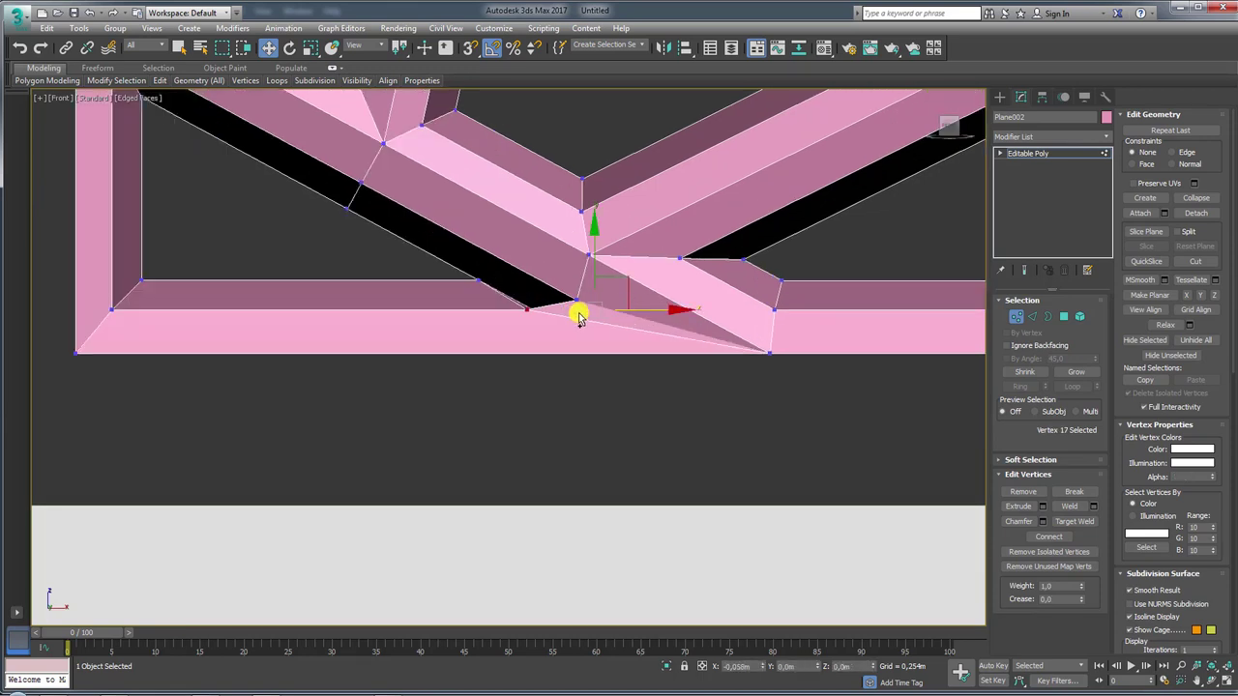
pyautogui.press('F3')
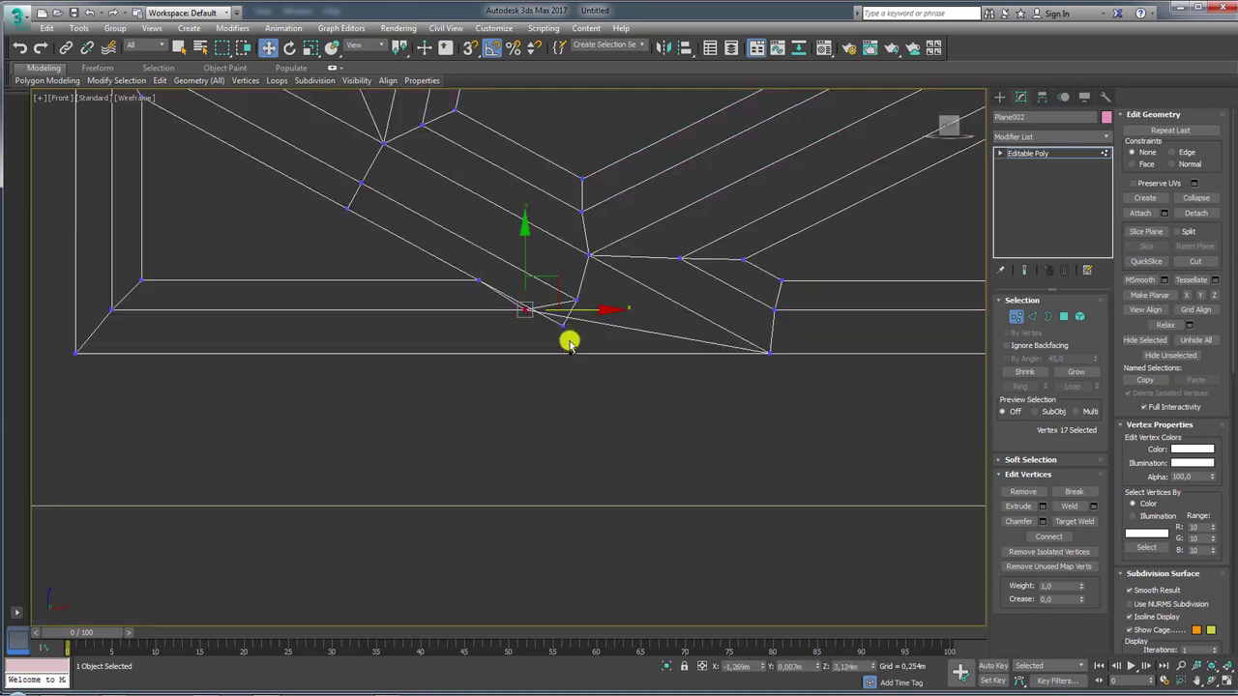
pyautogui.click(562, 324)
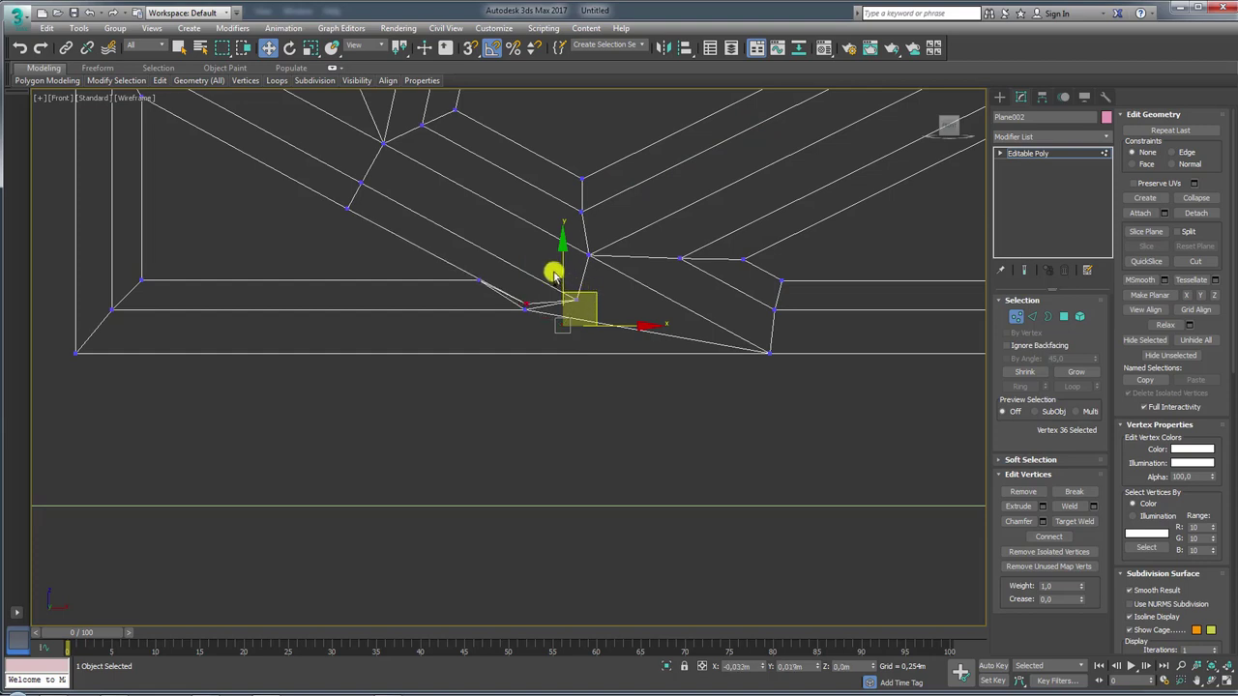
pyautogui.moveTo(554, 276); pyautogui.dragTo(432, 281)
# Move vertex 35 to the right to straighten the bottom junction
pyautogui.click(480, 284)
pyautogui.moveTo(537, 292)
pyautogui.mouseDown()
pyautogui.moveTo(604, 283)
pyautogui.moveTo(521, 243)
pyautogui.mouseUp()
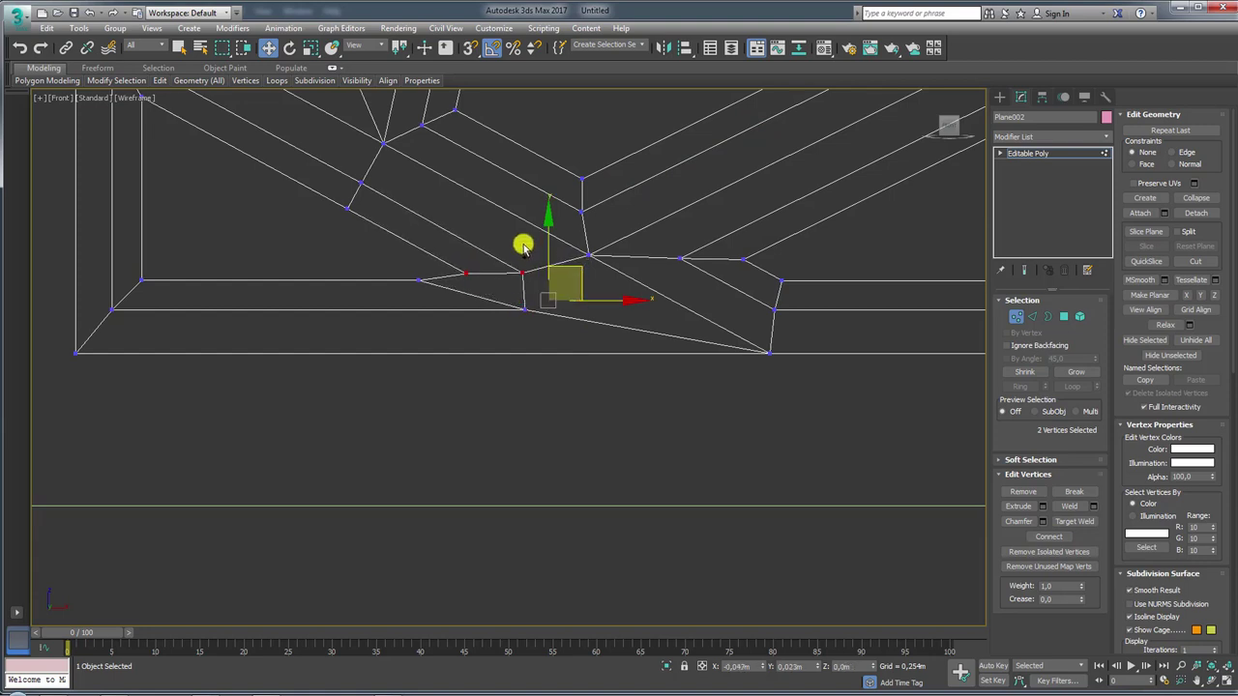
pyautogui.click(420, 281)
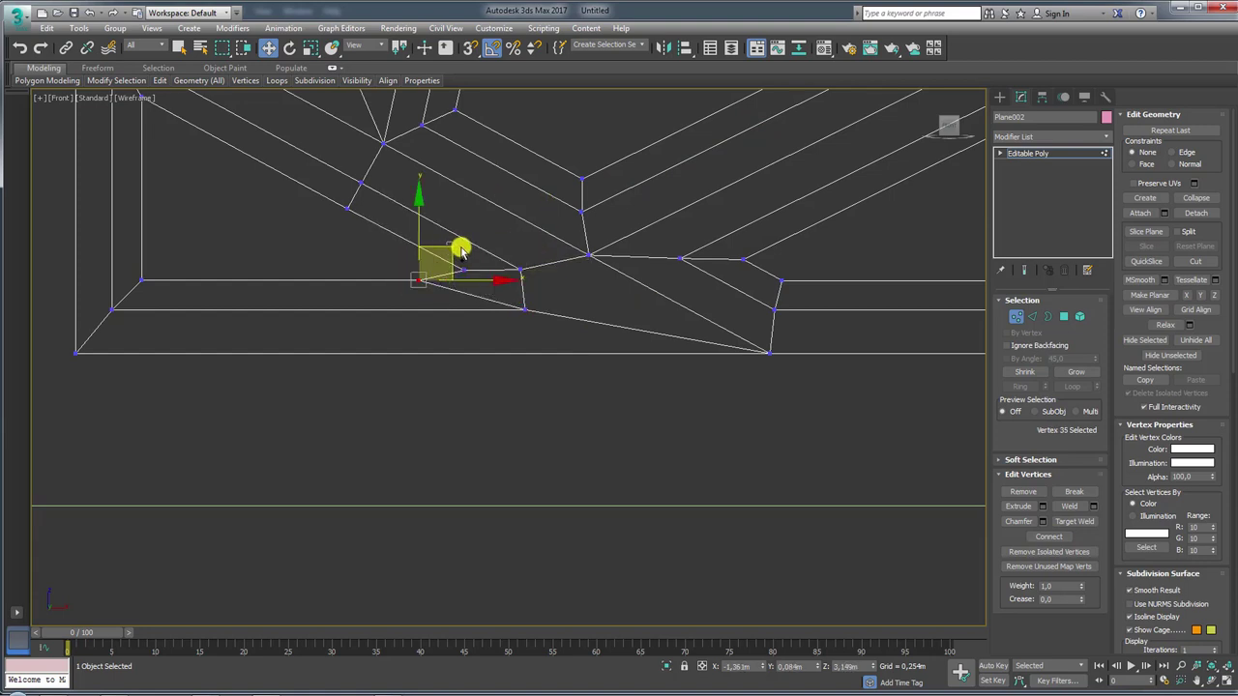
pyautogui.click(440, 251)
pyautogui.click(417, 281)
pyautogui.moveTo(447, 248); pyautogui.dragTo(470, 248)
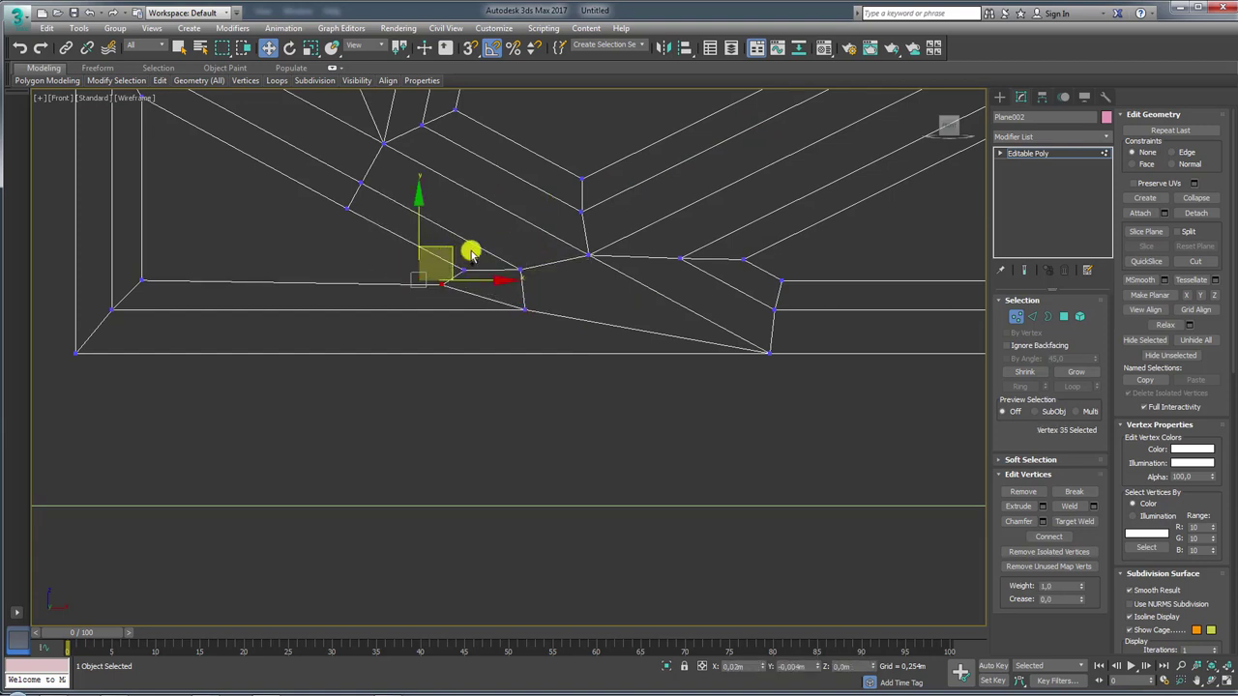
pyautogui.moveTo(326, 198); pyautogui.dragTo(411, 230)
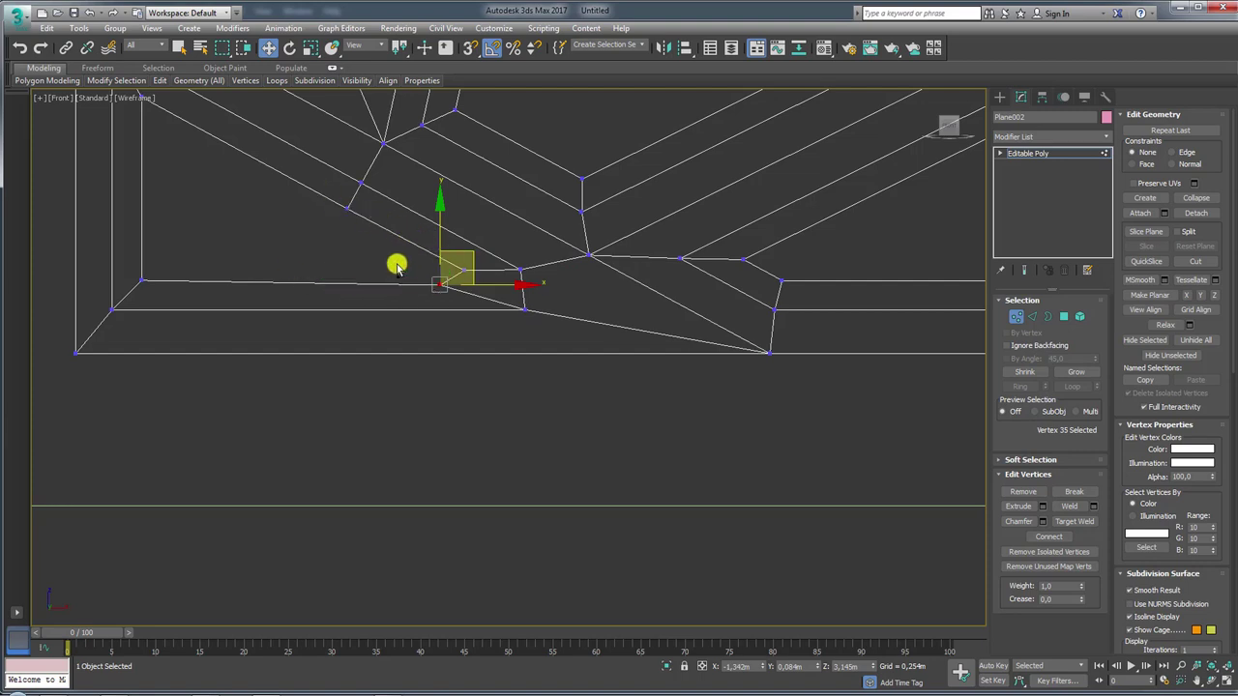
# Pan across the strips and openings back to the central junction and activate Cut
pyautogui.moveTo(573, 254); pyautogui.dragTo(571, 425, button='middle')
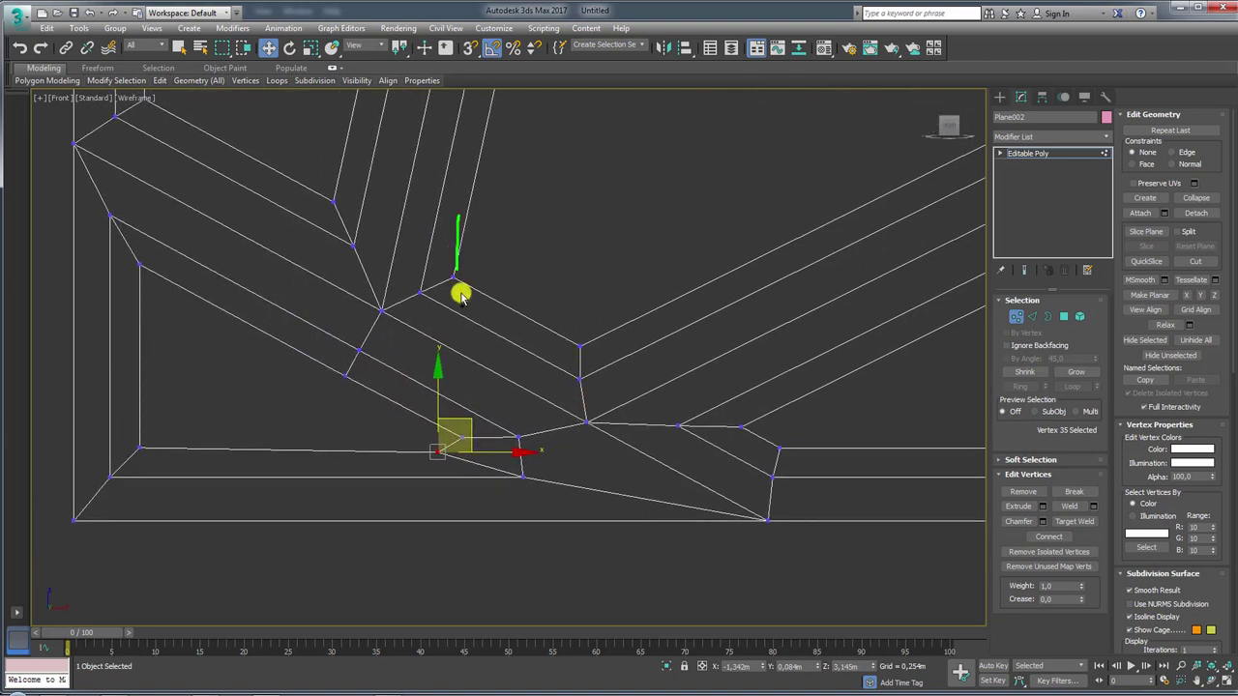
pyautogui.moveTo(461, 295); pyautogui.dragTo(650, 323)
pyautogui.moveTo(799, 384); pyautogui.dragTo(427, 295, button='middle')
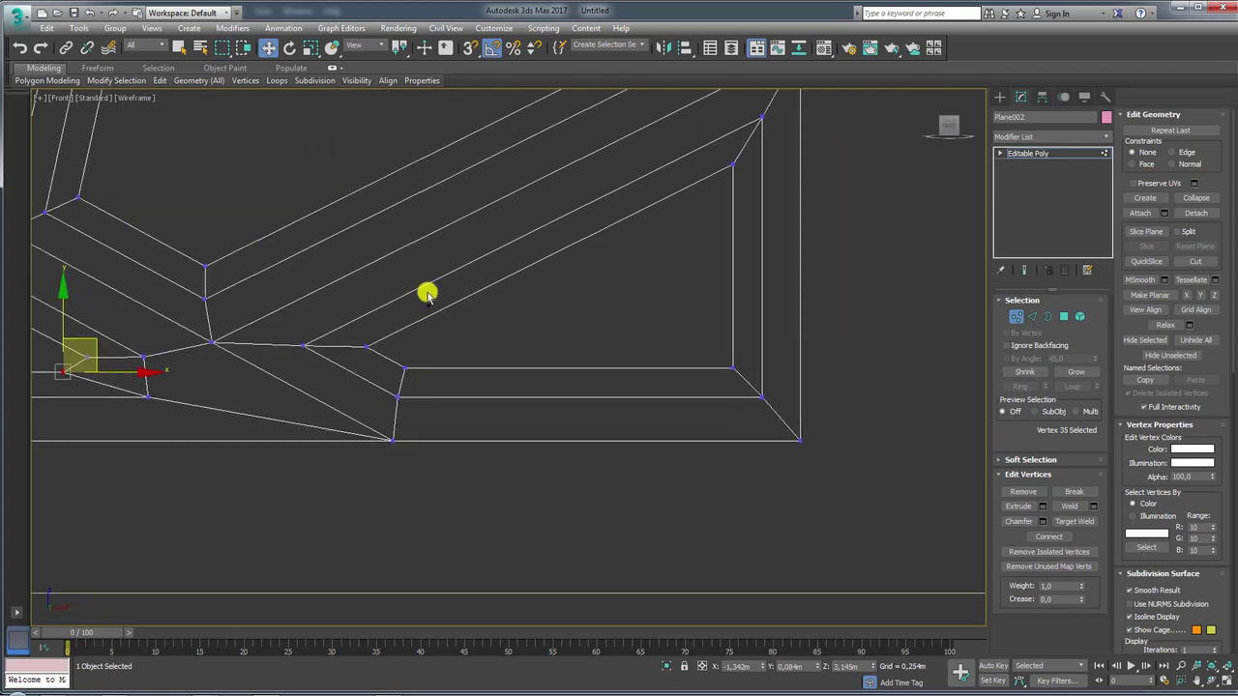
pyautogui.moveTo(479, 283); pyautogui.dragTo(364, 340)
pyautogui.moveTo(358, 394); pyautogui.dragTo(664, 345, button='middle')
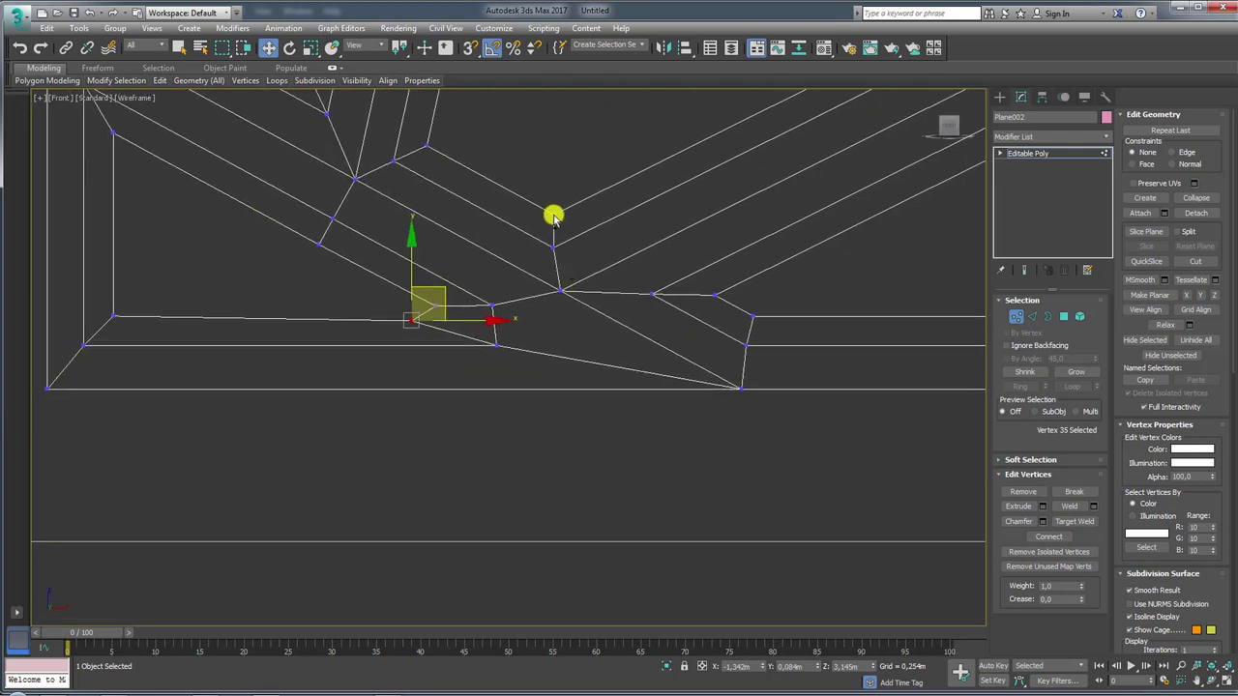
pyautogui.moveTo(552, 214); pyautogui.dragTo(551, 322)
pyautogui.hotkey('alt', 'c')
pyautogui.scroll(2, 590, 309)
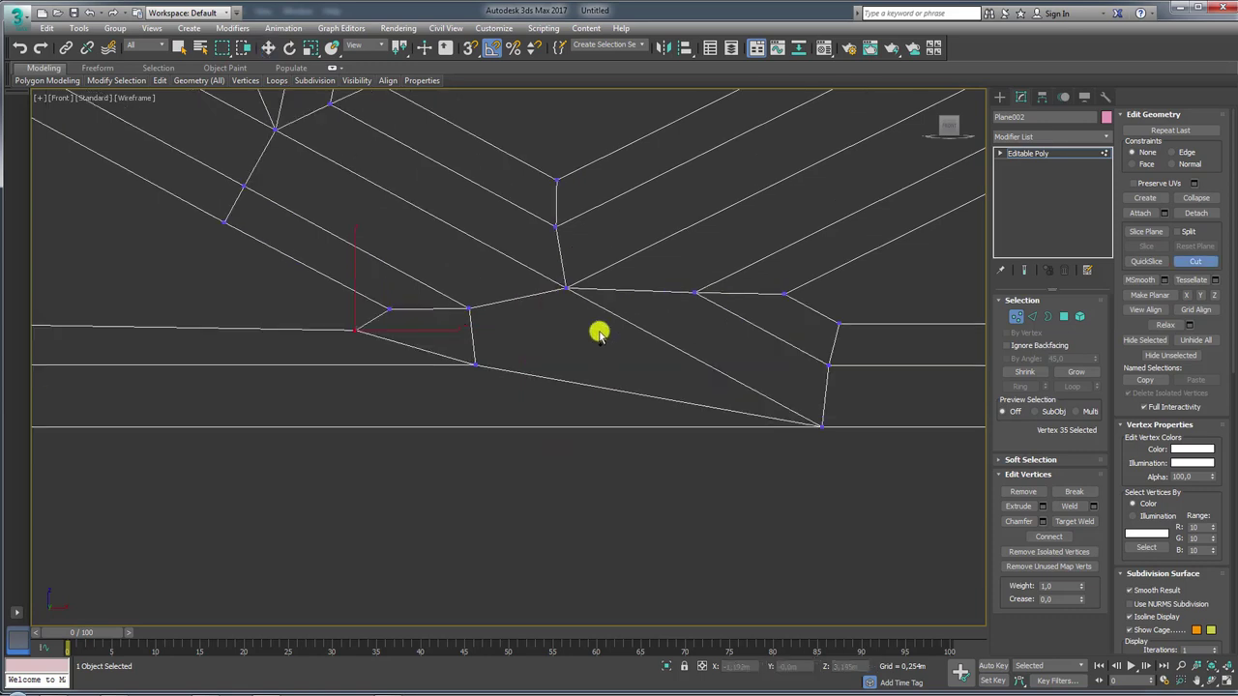
# Cut a new edge from the central vertex down to the frame's bottom border
pyautogui.click(566, 288)
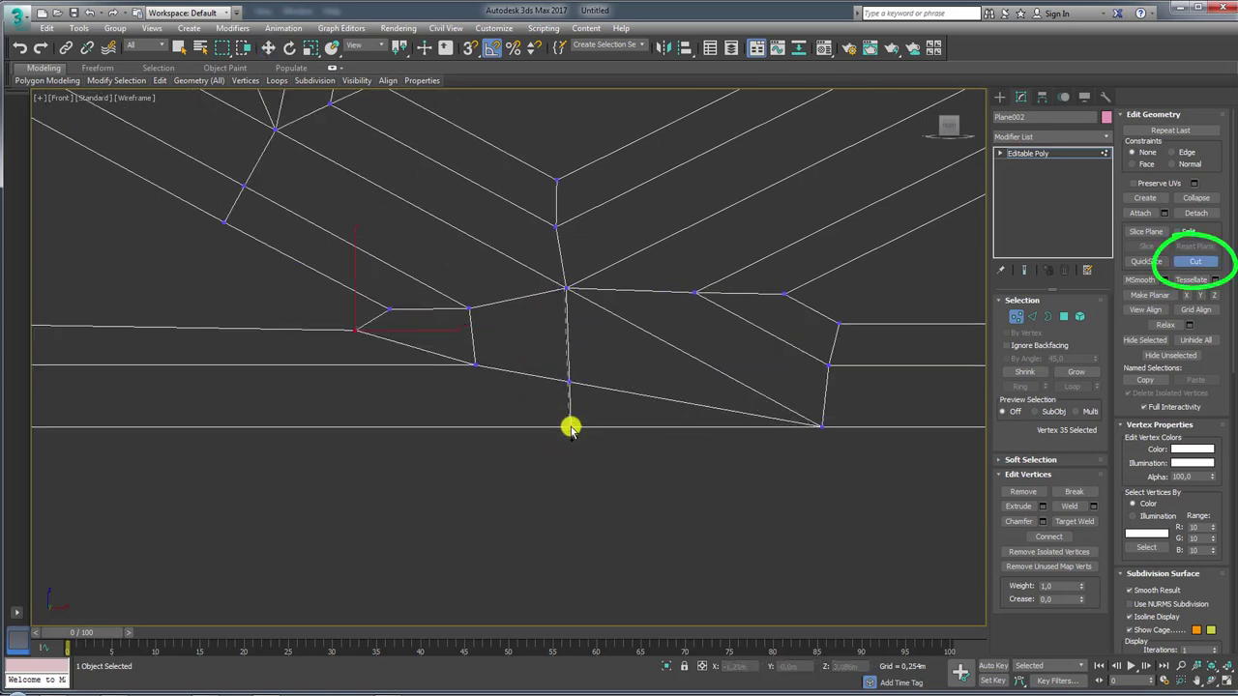
pyautogui.moveTo(515, 399); pyautogui.dragTo(661, 356, button='middle')
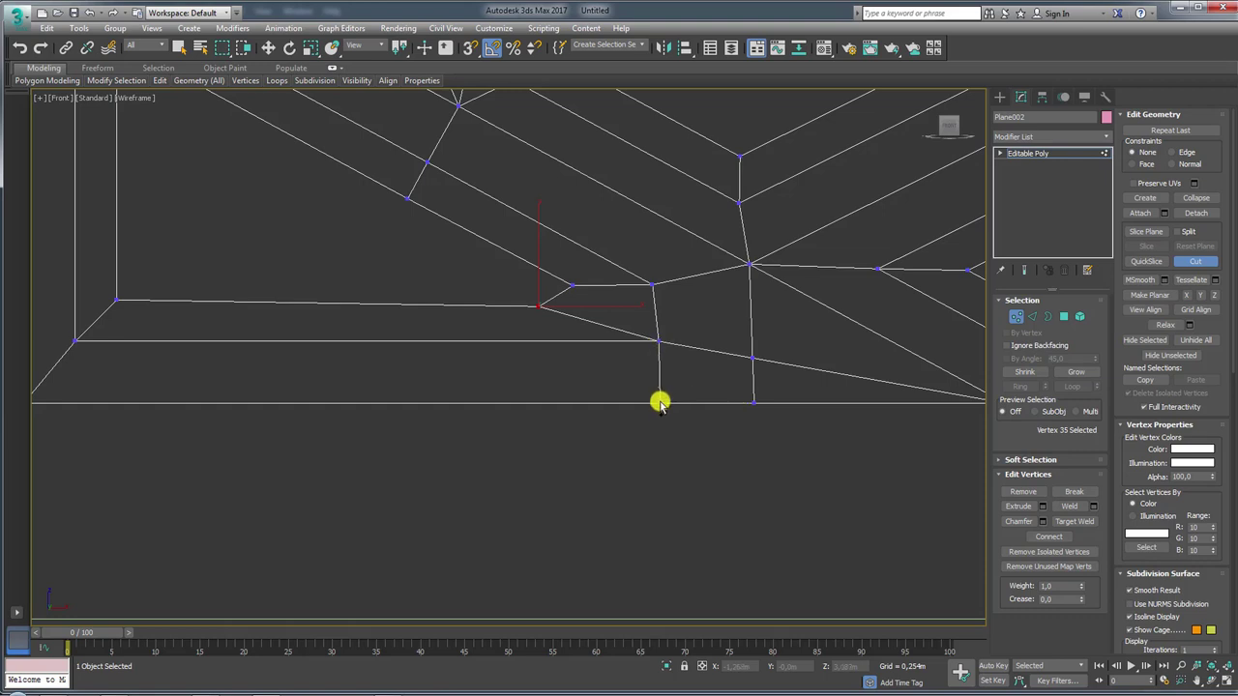
pyautogui.moveTo(659, 403); pyautogui.dragTo(605, 330, button='middle')
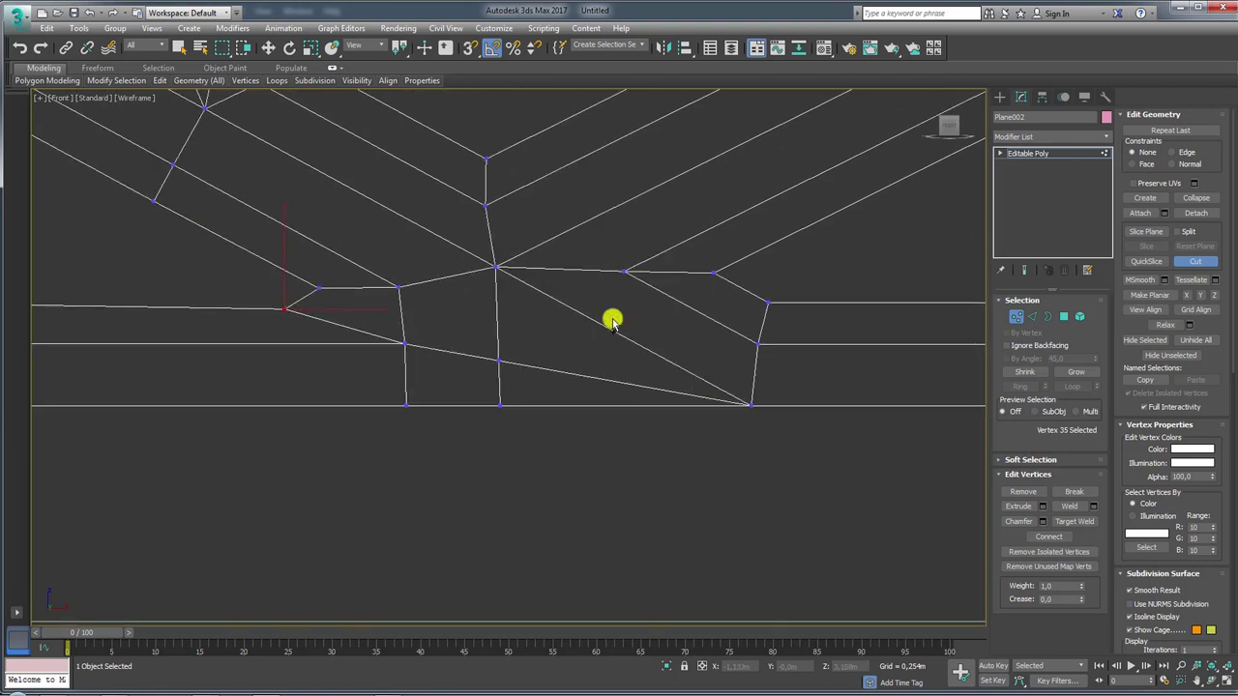
pyautogui.click(624, 272)
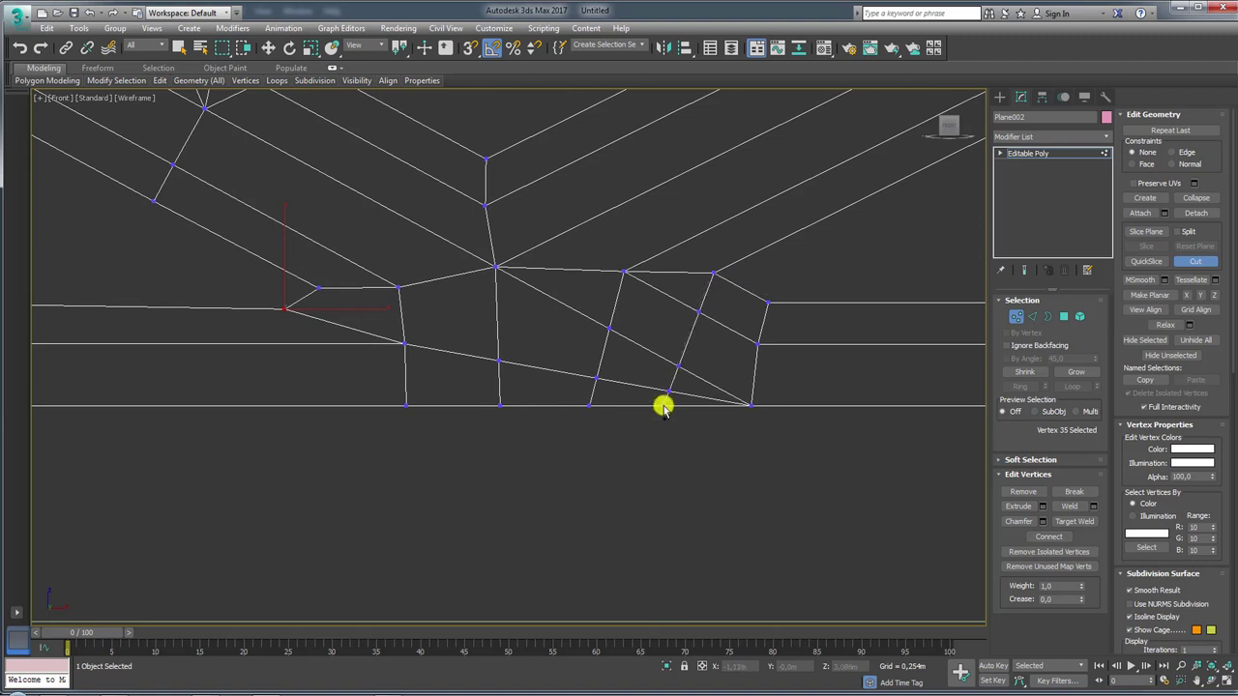
pyautogui.rightClick(662, 407)
pyautogui.click(1031, 316)
pyautogui.click(580, 312)
# Remove the stray horizontal edge and three diagonal edges at the bottom junction
pyautogui.click(469, 357)
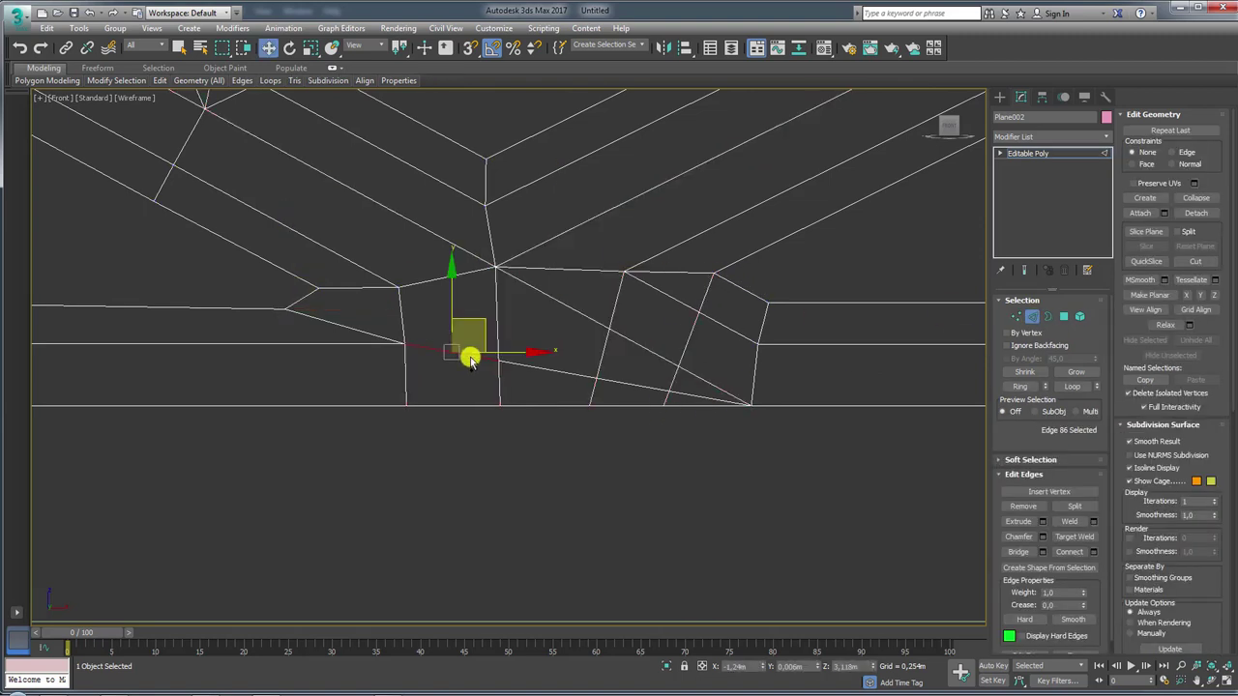
pyautogui.click(1023, 506)
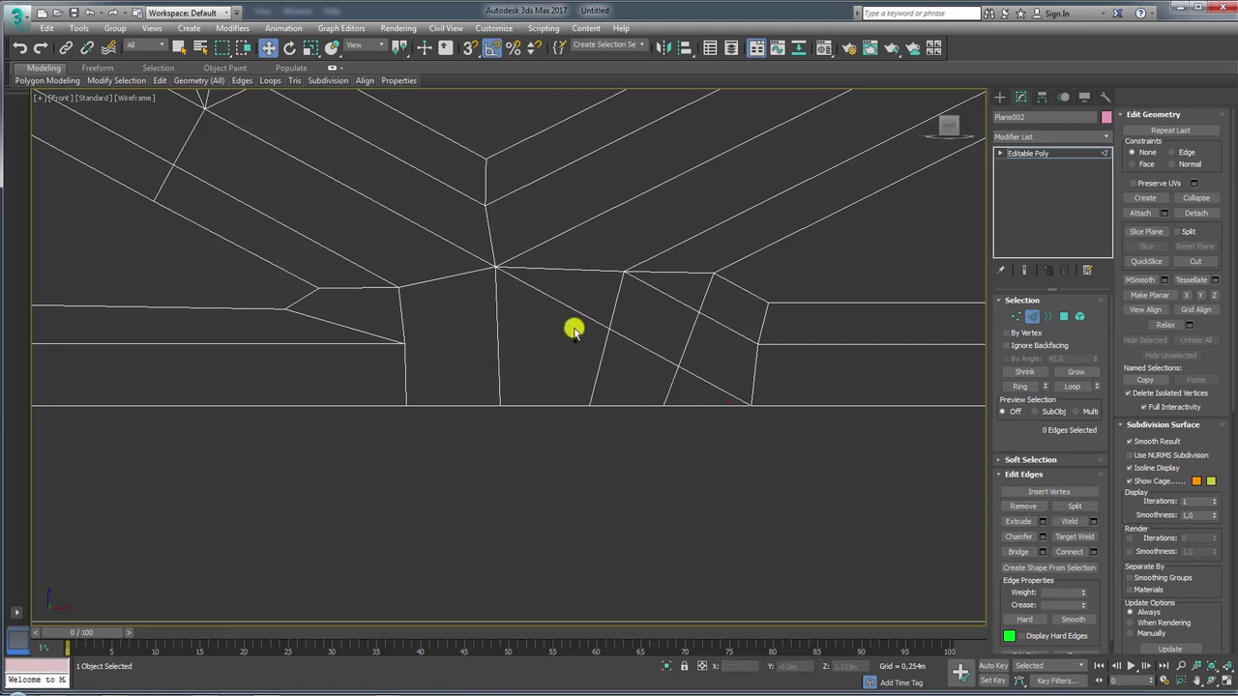
pyautogui.click(567, 307)
pyautogui.click(1075, 371)
pyautogui.scroll(-2, 754, 420)
pyautogui.scroll(-2, 580, 444)
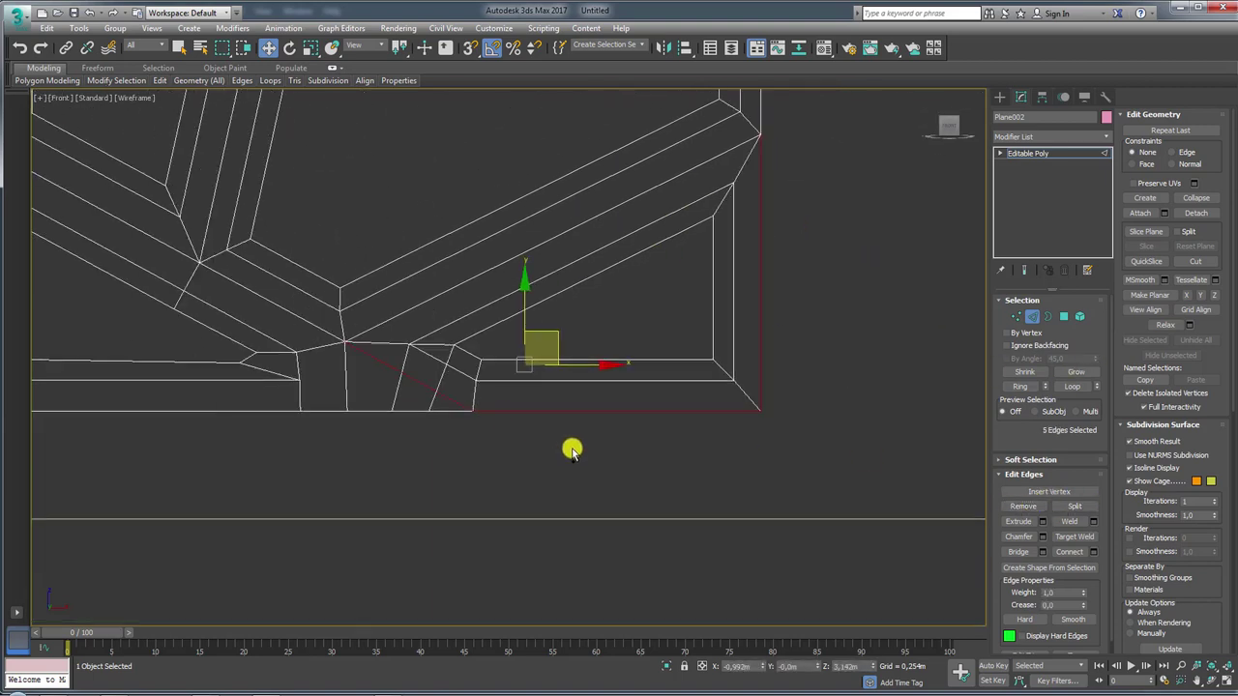
pyautogui.keyDown('alt'); pyautogui.moveTo(572, 449); pyautogui.dragTo(866, 231); pyautogui.keyUp('alt')
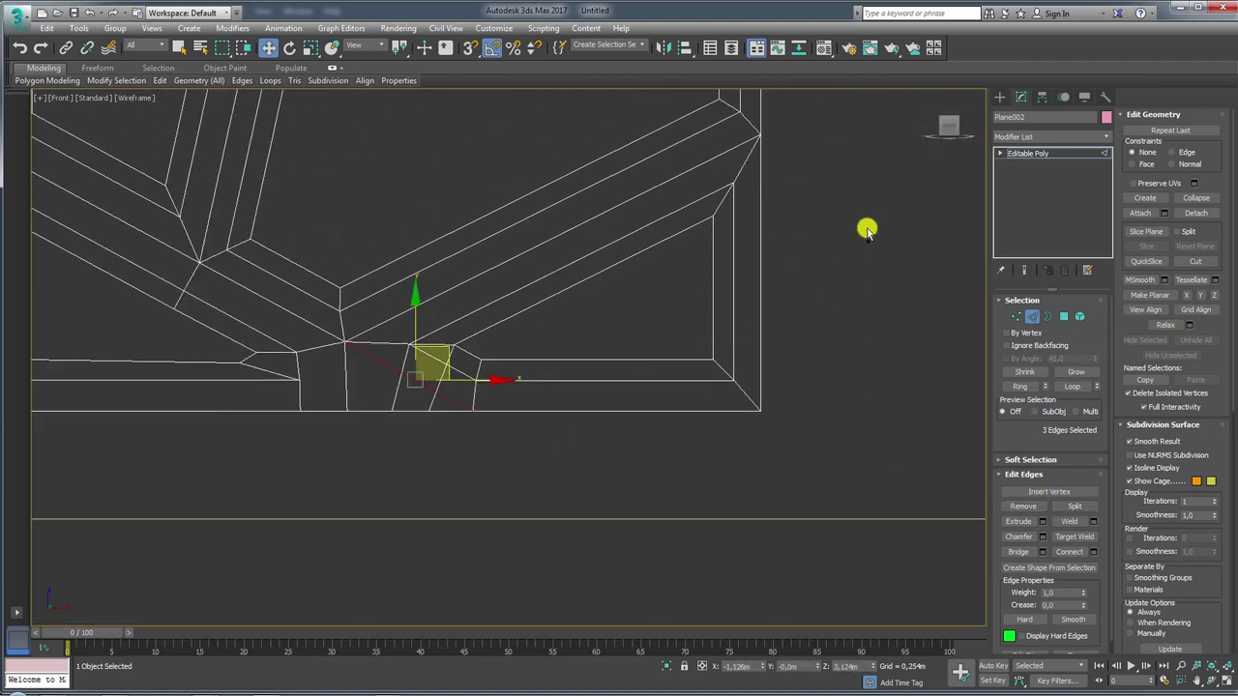
pyautogui.click(1023, 506)
# Move two junction vertices slightly down-left to form cleaner faces
pyautogui.moveTo(367, 392); pyautogui.dragTo(520, 375, button='middle')
pyautogui.scroll(3, 532, 369)
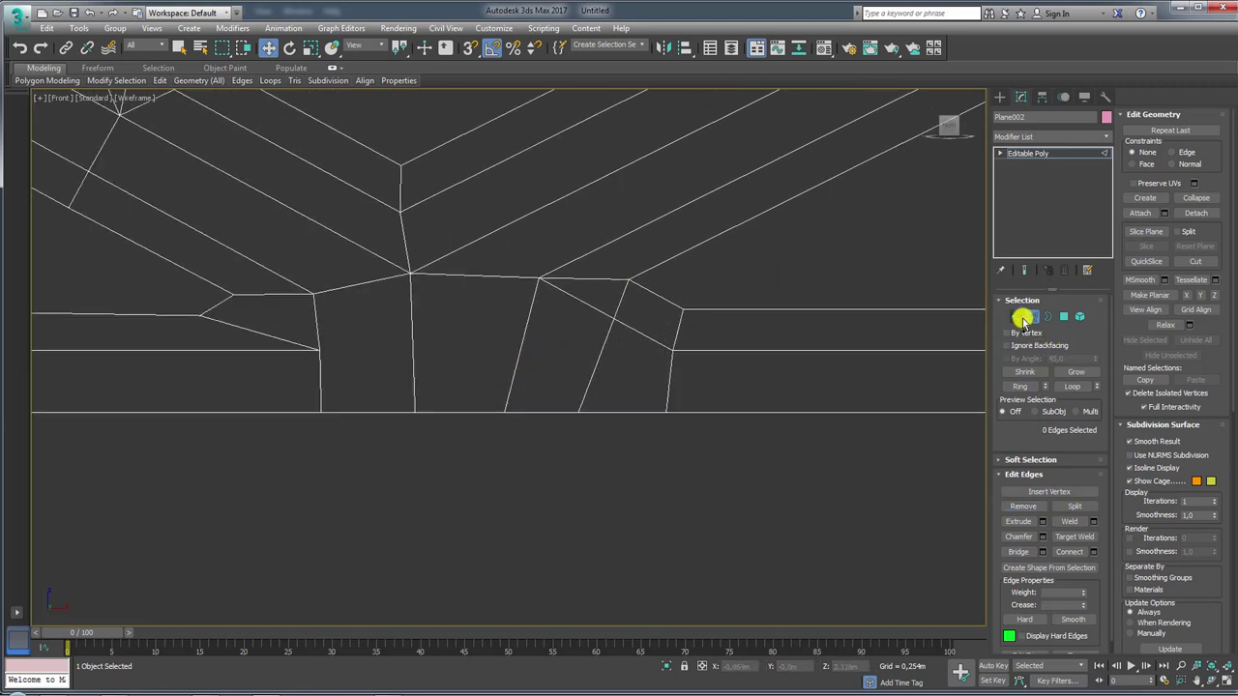
pyautogui.click(1020, 319)
pyautogui.moveTo(600, 306); pyautogui.dragTo(618, 321)
pyautogui.click(538, 278)
pyautogui.moveTo(586, 242); pyautogui.dragTo(561, 251)
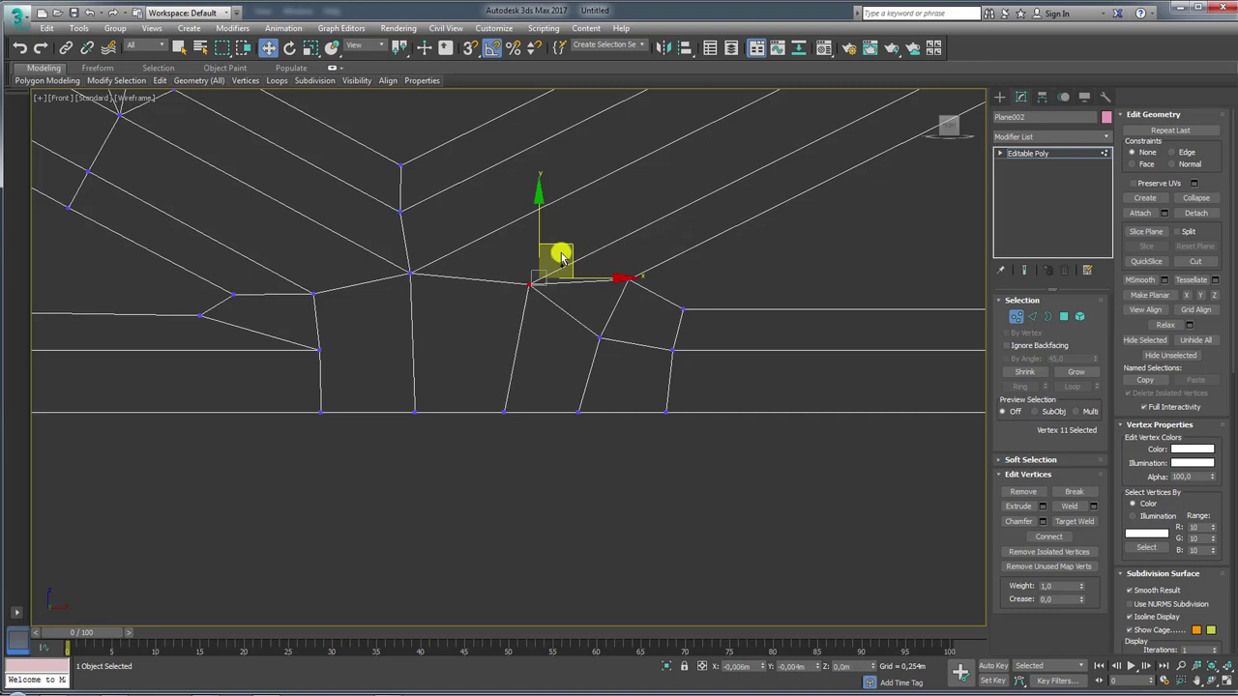
pyautogui.moveTo(397, 331); pyautogui.dragTo(507, 345, button='middle')
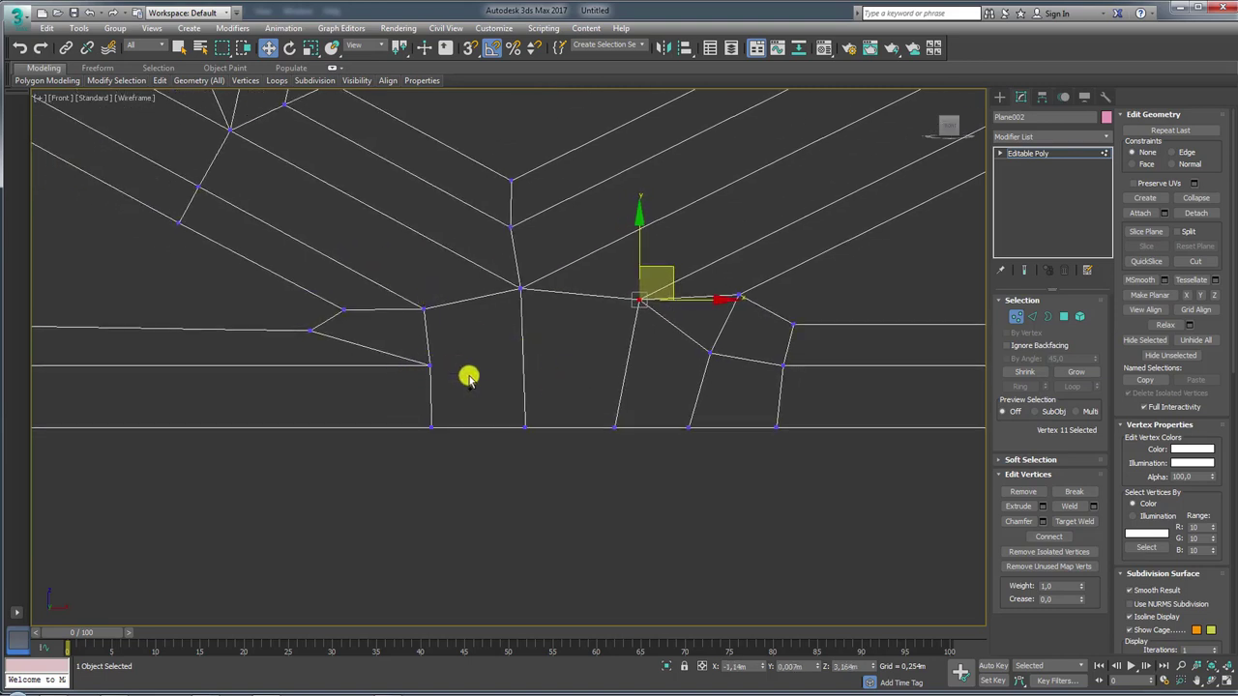
# Cut an edge from the right junction vertex to the bottom border and remove two diagonal edges
pyautogui.hotkey('alt', 'c')
pyautogui.click(429, 366)
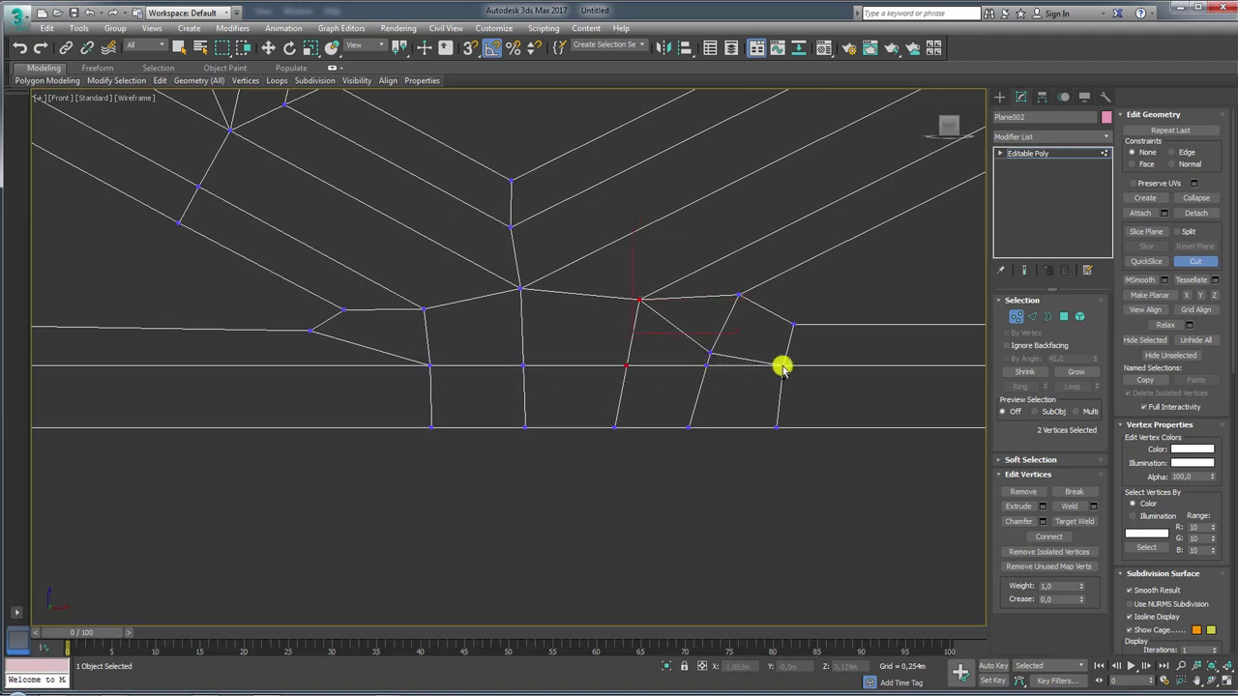
pyautogui.rightClick(781, 368)
pyautogui.click(1032, 317)
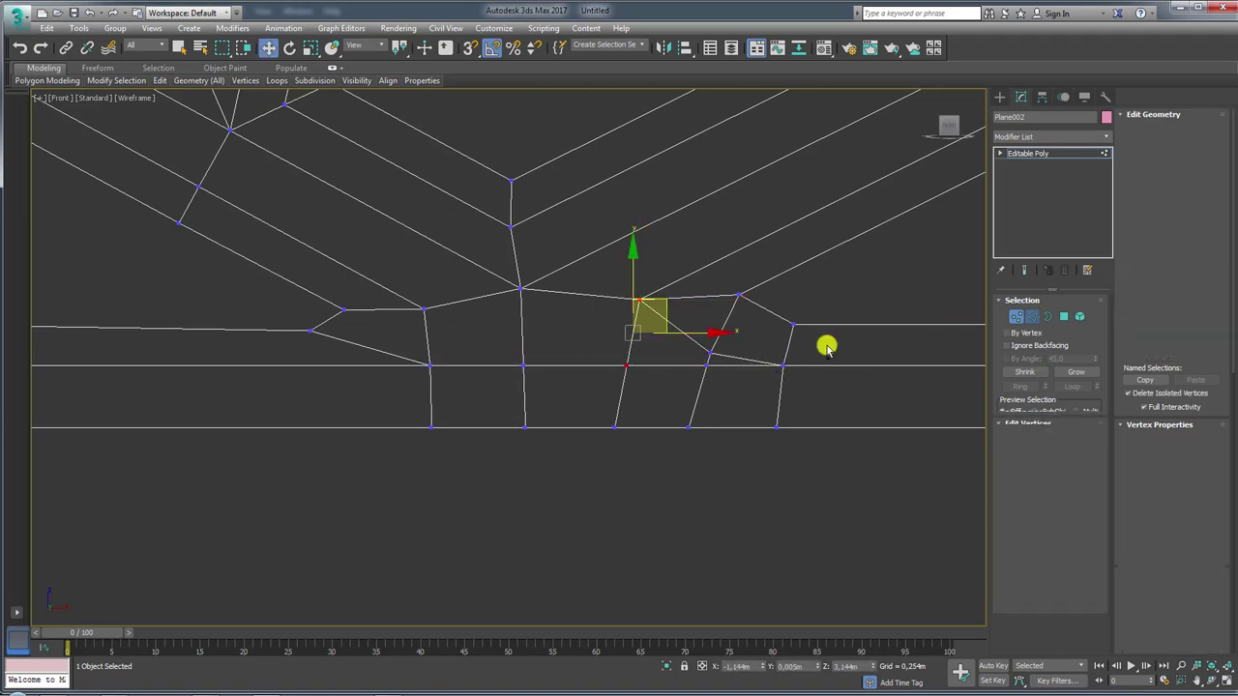
pyautogui.click(724, 355)
pyautogui.click(725, 357)
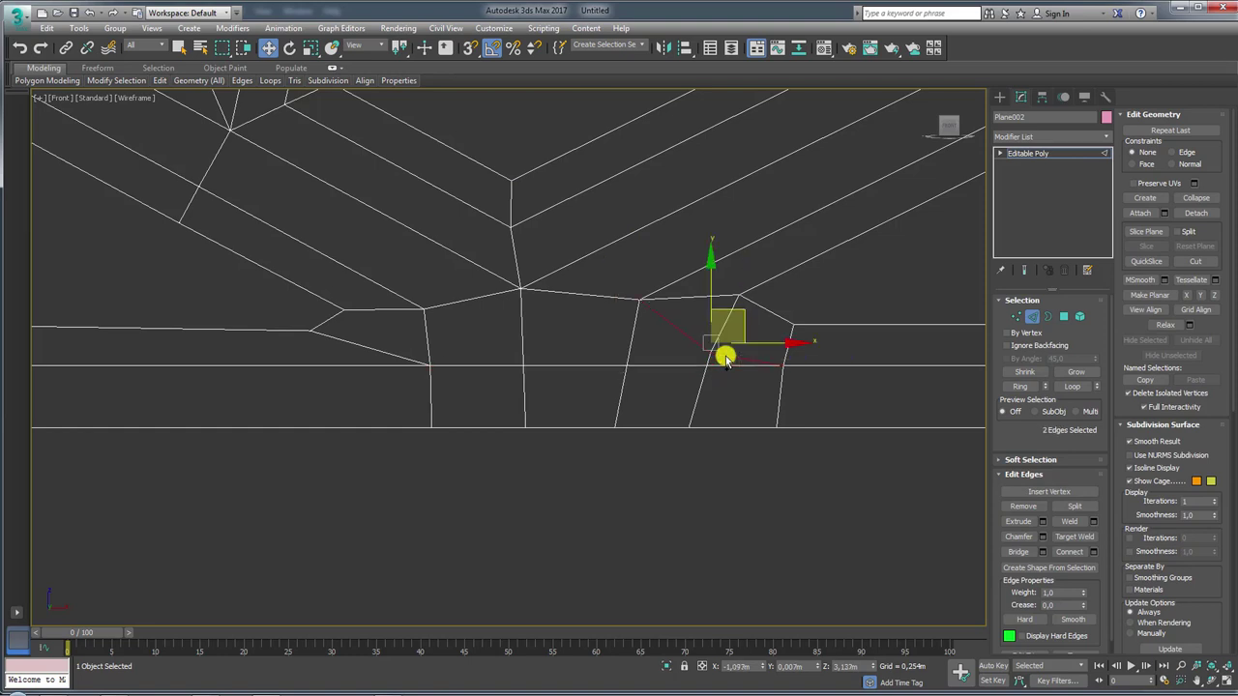
pyautogui.click(1022, 506)
pyautogui.scroll(-4, 534, 403)
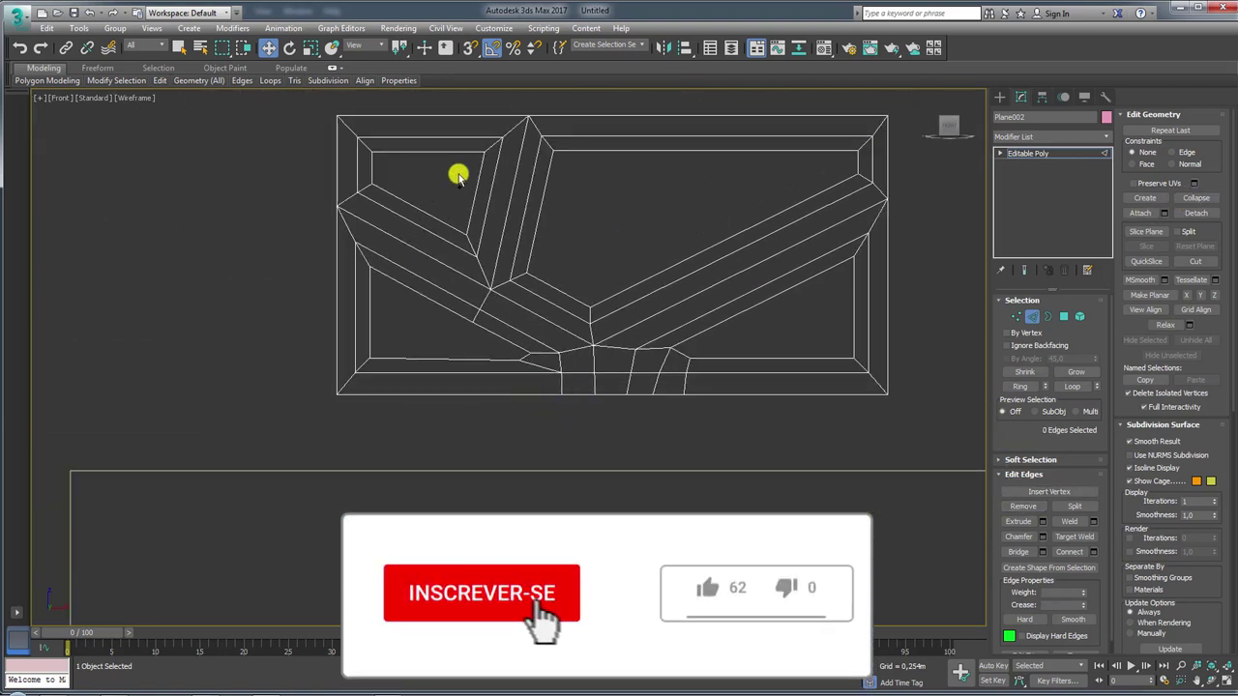
# Return Plane002 to object level and view it in Perspective beside the wall
pyautogui.scroll(3, 459, 323)
pyautogui.scroll(-2, 483, 285)
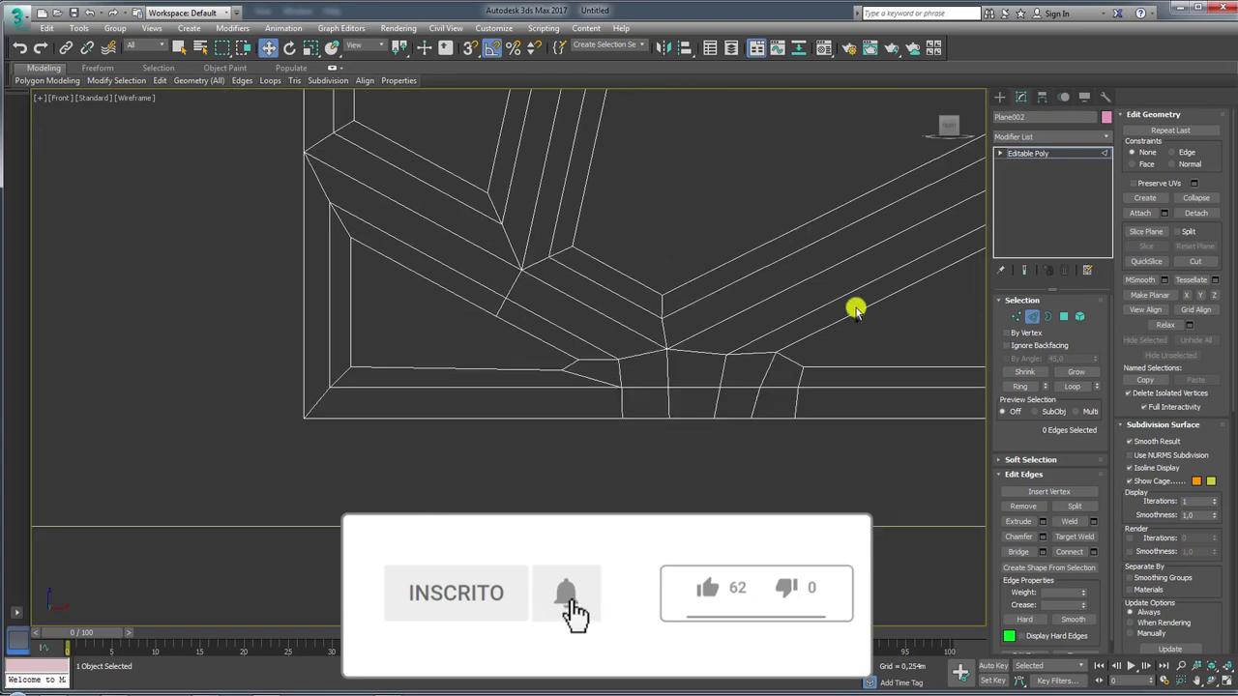
pyautogui.scroll(-2, 889, 304)
pyautogui.scroll(-2, 928, 290)
pyautogui.click(1005, 155)
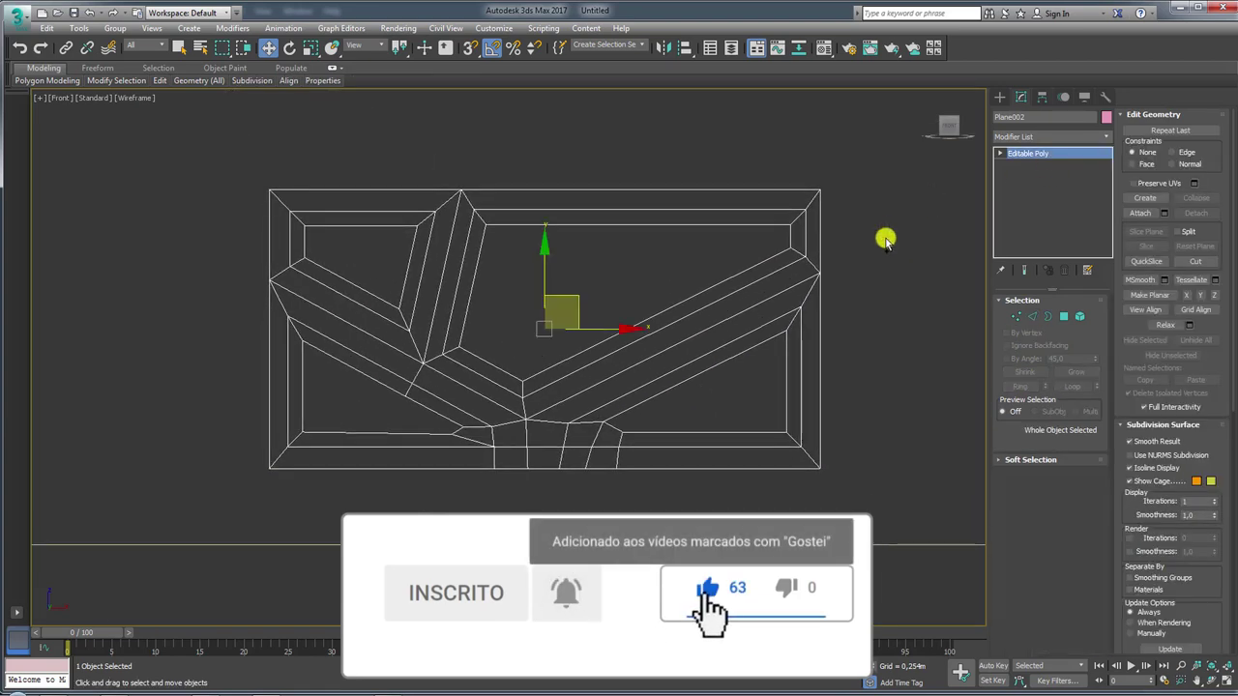
pyautogui.press('p')
pyautogui.moveTo(743, 338)
pyautogui.keyDown('alt'); pyautogui.mouseDown(button='middle')
pyautogui.moveTo(737, 310)
pyautogui.moveTo(671, 354)
pyautogui.mouseUp(button='middle'); pyautogui.keyUp('alt')
# Add a Symmetry modifier to Plane002 with the mirror axis set to Z
pyautogui.click(1102, 137)
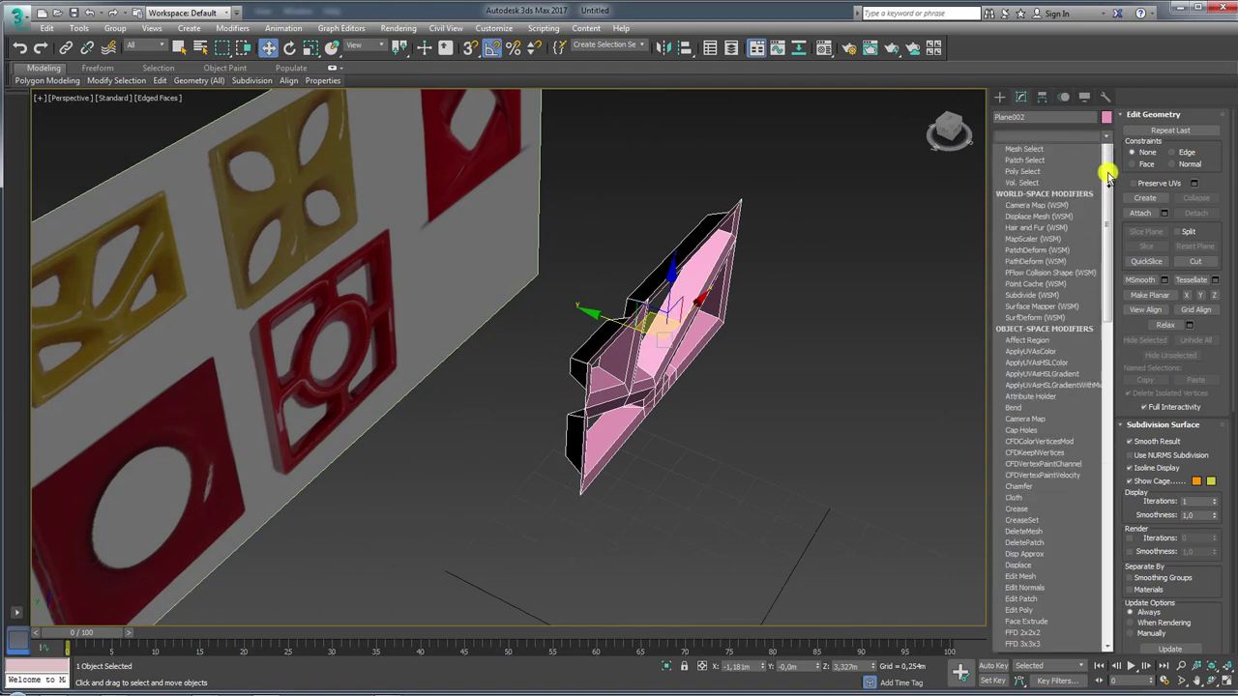
pyautogui.moveTo(1105, 171); pyautogui.dragTo(1106, 484)
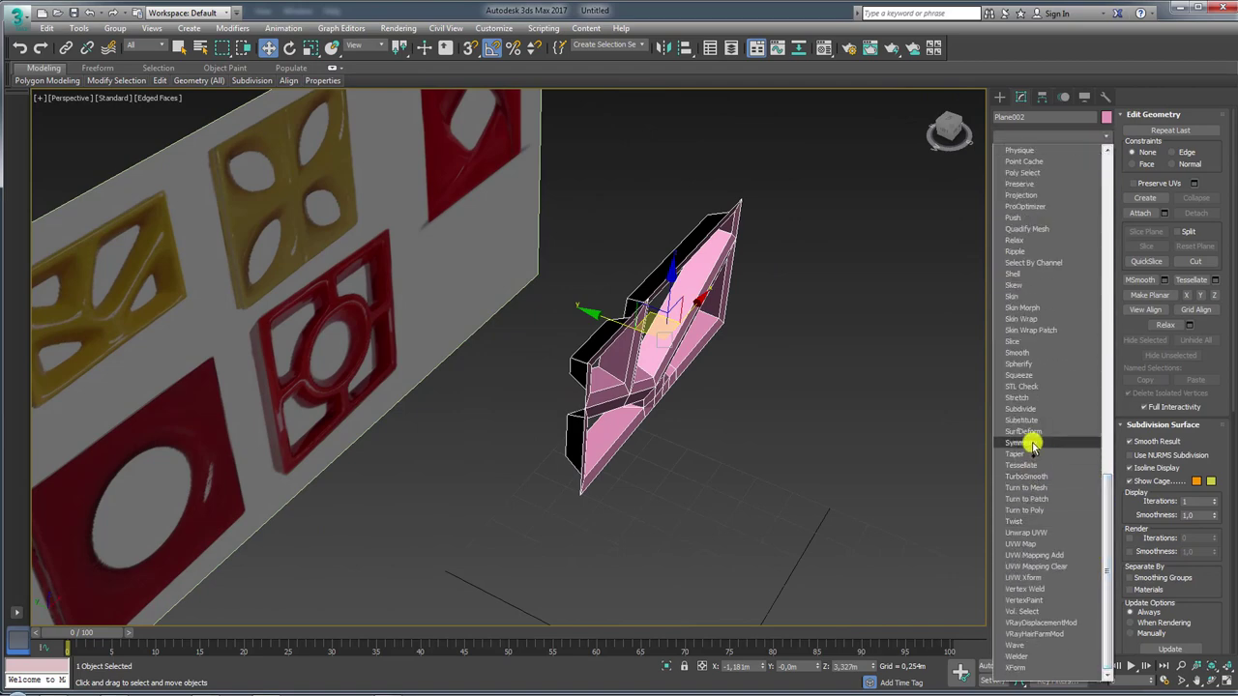
pyautogui.click(1029, 441)
pyautogui.moveTo(925, 356)
pyautogui.keyDown('alt'); pyautogui.mouseDown(button='middle')
pyautogui.moveTo(864, 343)
pyautogui.moveTo(1007, 340)
pyautogui.mouseUp(button='middle'); pyautogui.keyUp('alt')
pyautogui.click(1044, 327)
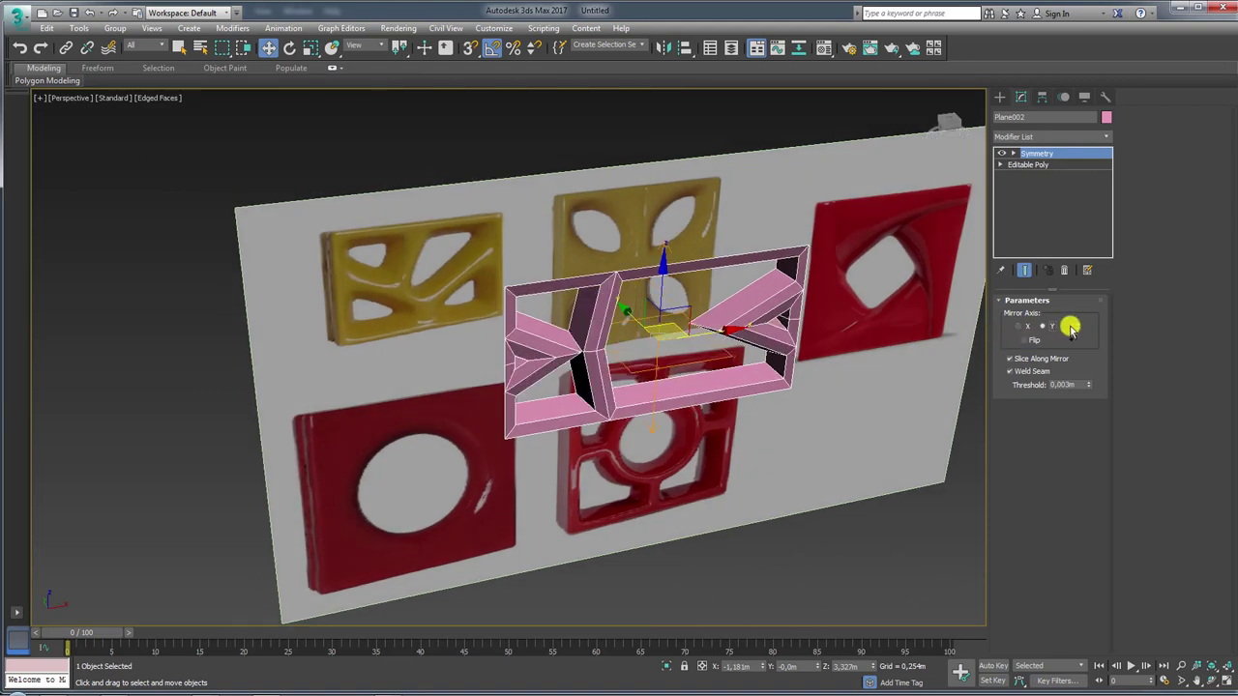
pyautogui.click(1069, 327)
pyautogui.keyDown('alt'); pyautogui.moveTo(822, 350); pyautogui.dragTo(847, 354, button='middle'); pyautogui.keyUp('alt')
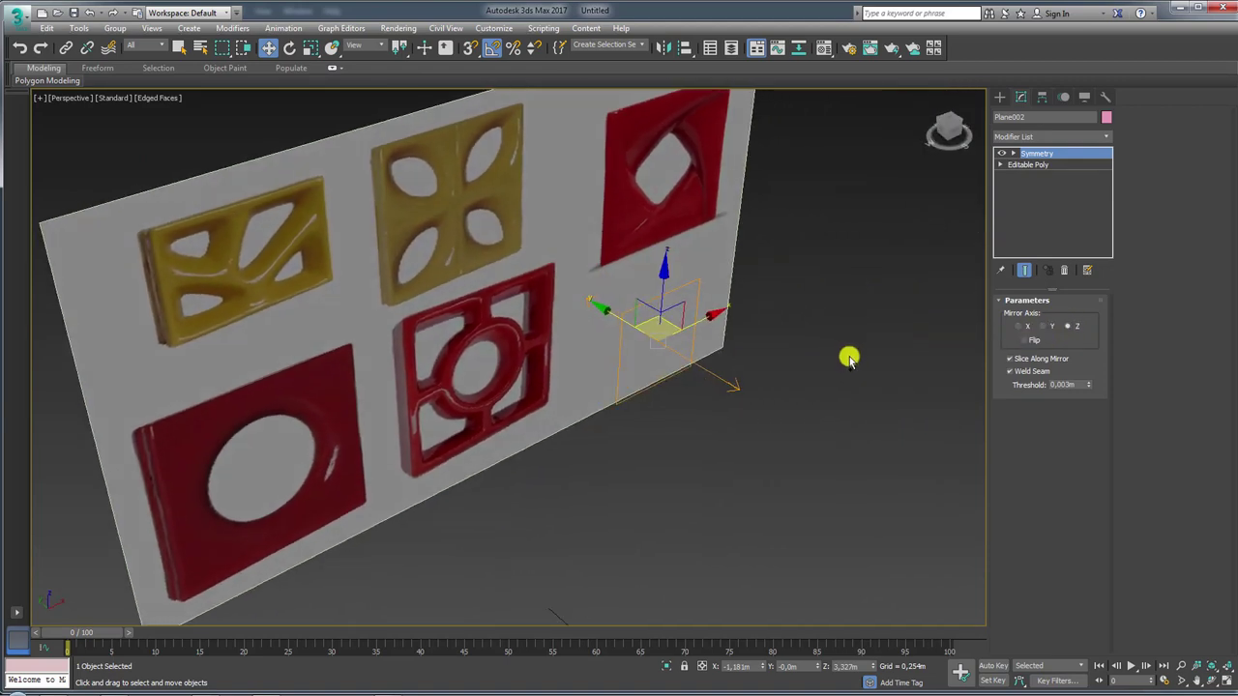
pyautogui.click(1027, 333)
pyautogui.click(1030, 344)
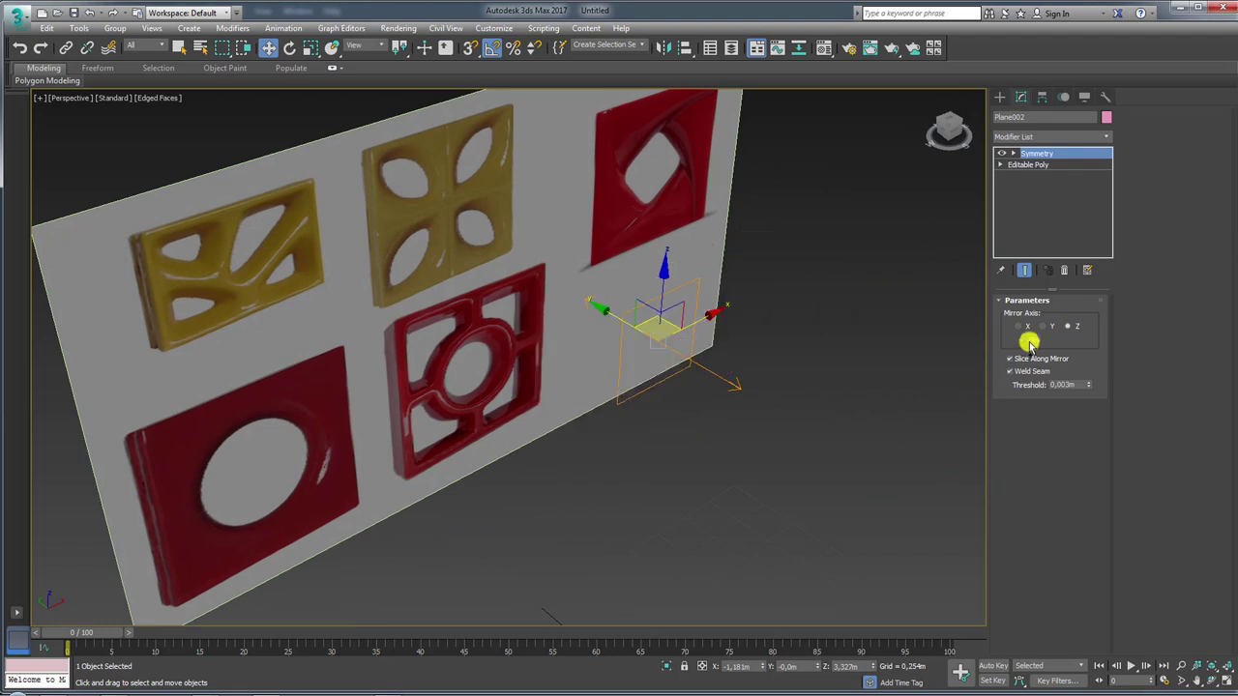
# Move the Symmetry mirror plane so the mirrored half sits right behind the frame
pyautogui.click(1011, 154)
pyautogui.click(1031, 165)
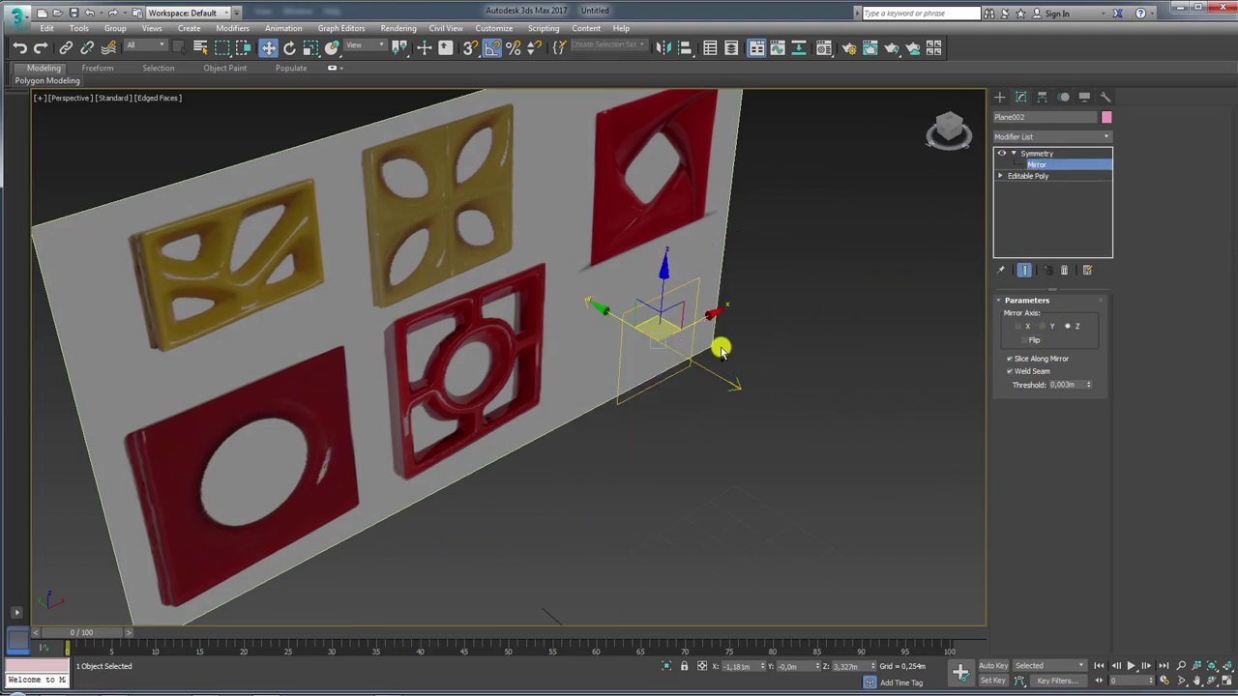
pyautogui.moveTo(615, 320); pyautogui.dragTo(586, 317)
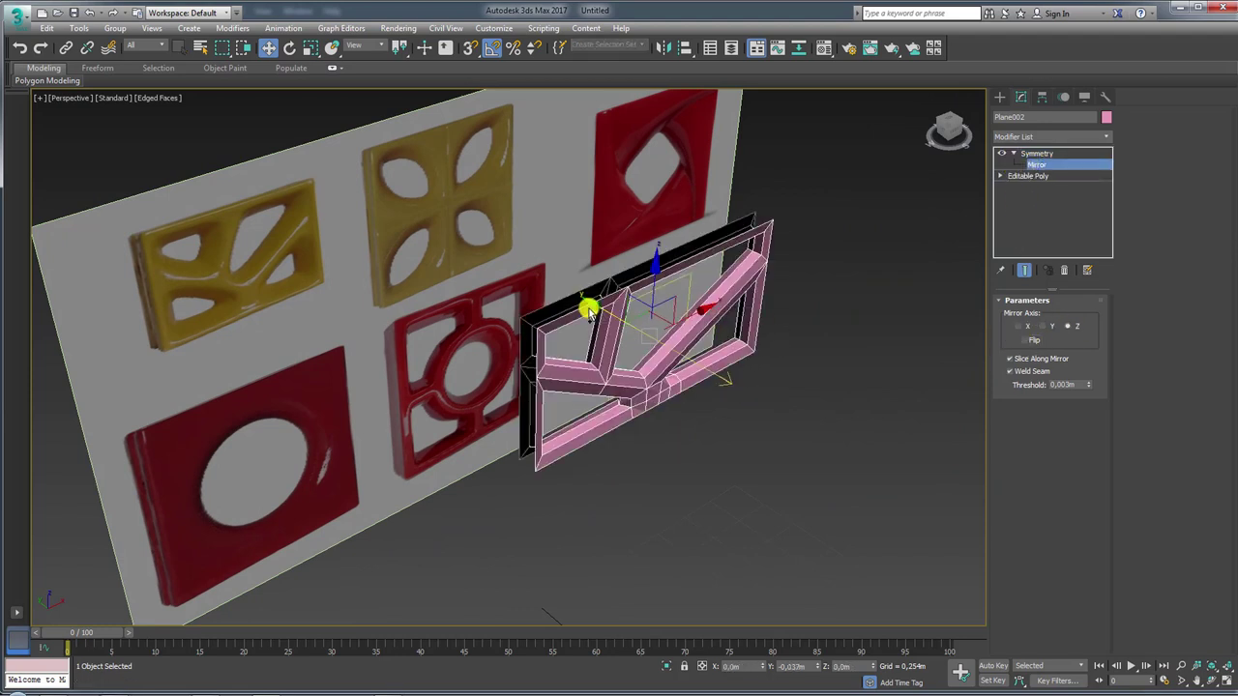
pyautogui.keyDown('alt'); pyautogui.moveTo(586, 317); pyautogui.dragTo(627, 331, button='middle'); pyautogui.keyUp('alt')
pyautogui.scroll(3, 580, 327)
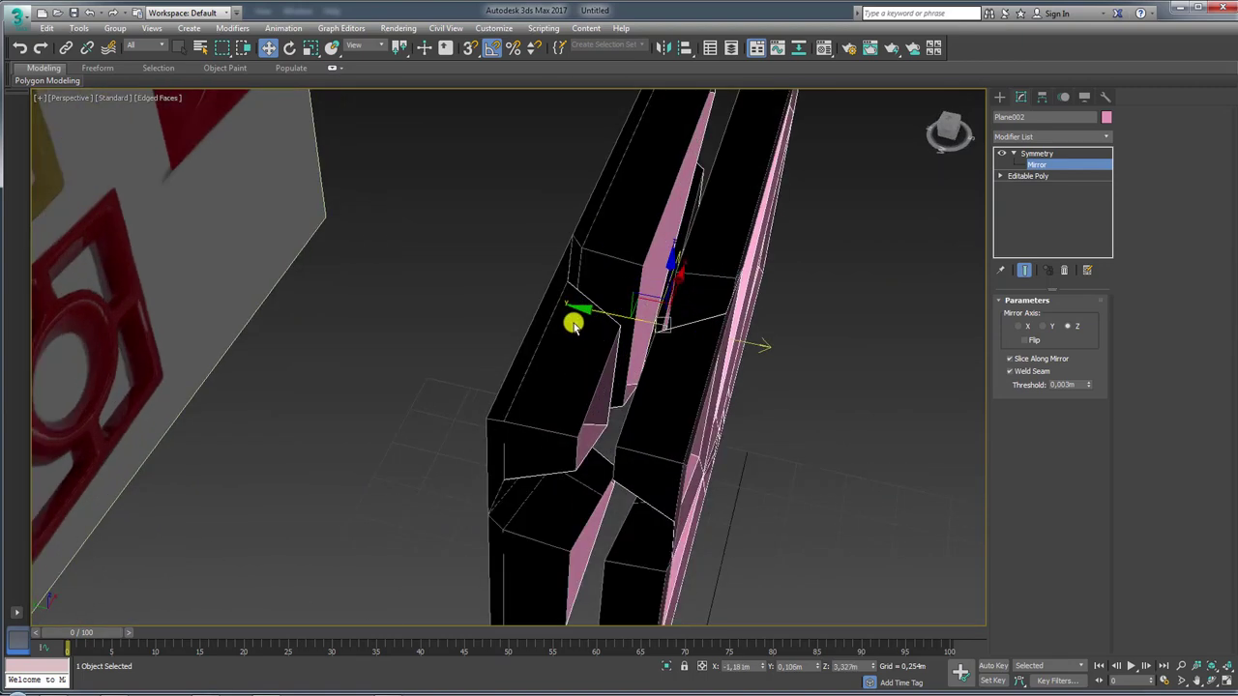
pyautogui.moveTo(613, 318); pyautogui.dragTo(610, 321)
# Convert the mirrored frame to Editable Poly and cap its open border holes
pyautogui.scroll(-5, 616, 318)
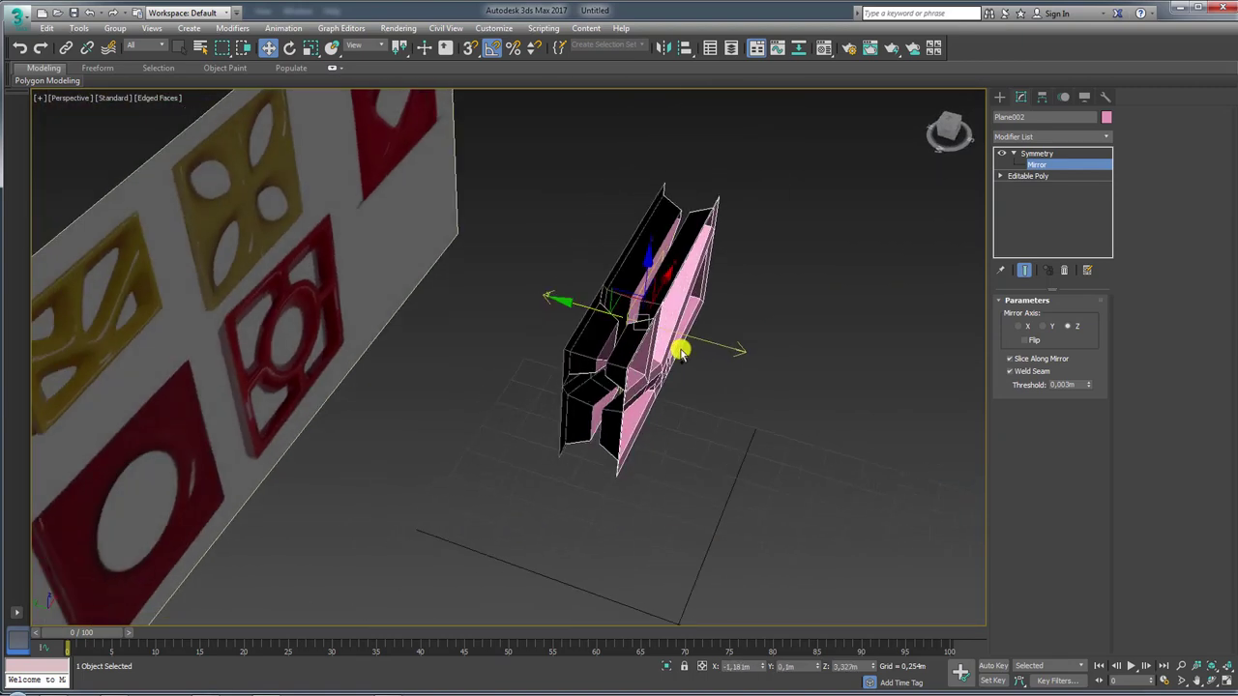
pyautogui.rightClick(653, 281)
pyautogui.moveTo(682, 437)
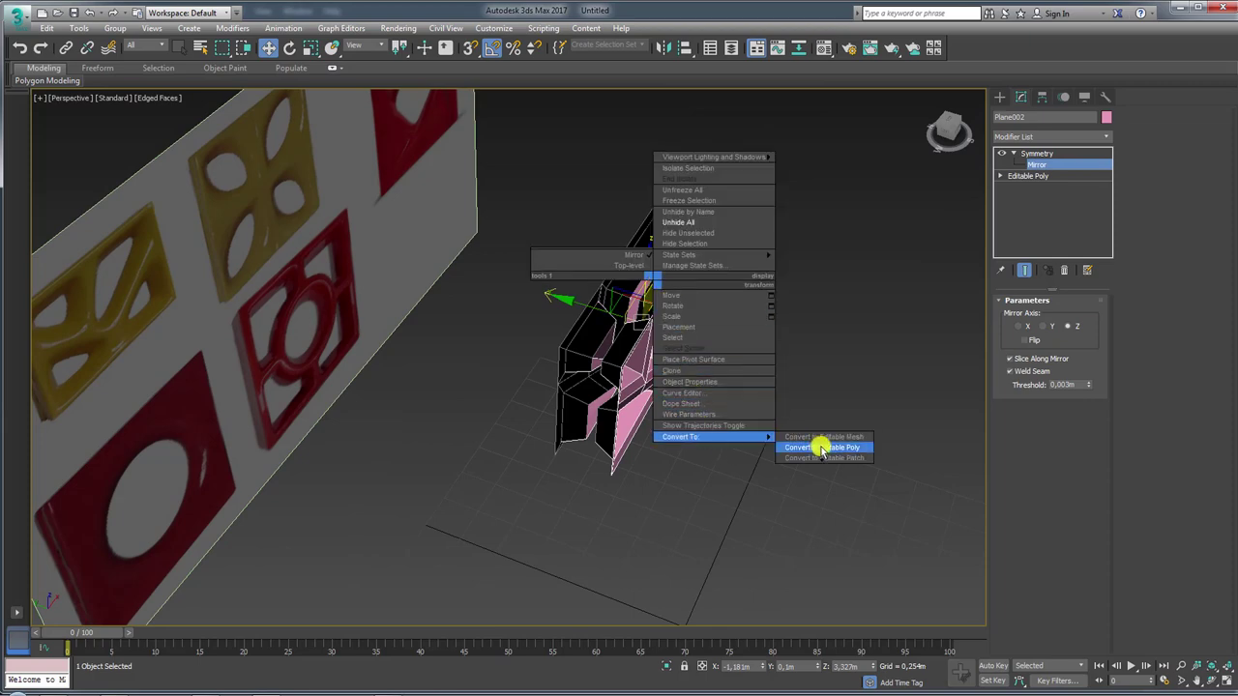
pyautogui.click(820, 446)
pyautogui.click(1047, 317)
pyautogui.keyDown('alt'); pyautogui.moveTo(740, 303); pyautogui.dragTo(654, 361, button='middle'); pyautogui.keyUp('alt')
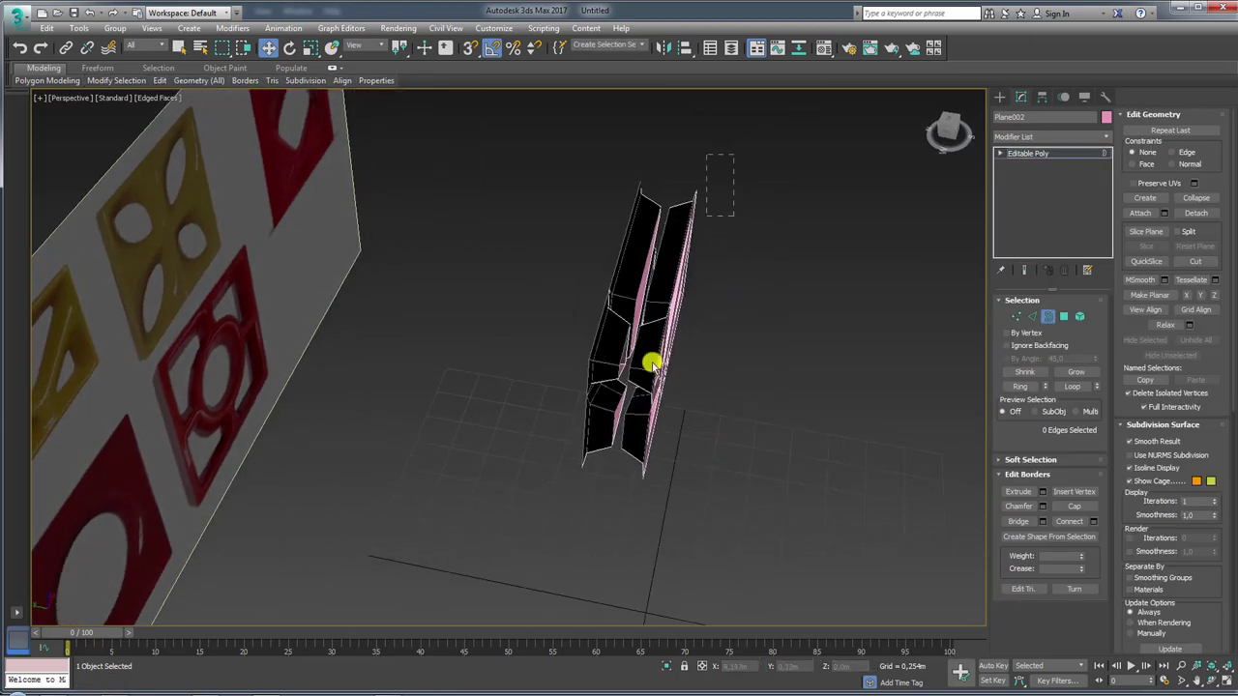
pyautogui.moveTo(654, 362); pyautogui.dragTo(766, 220)
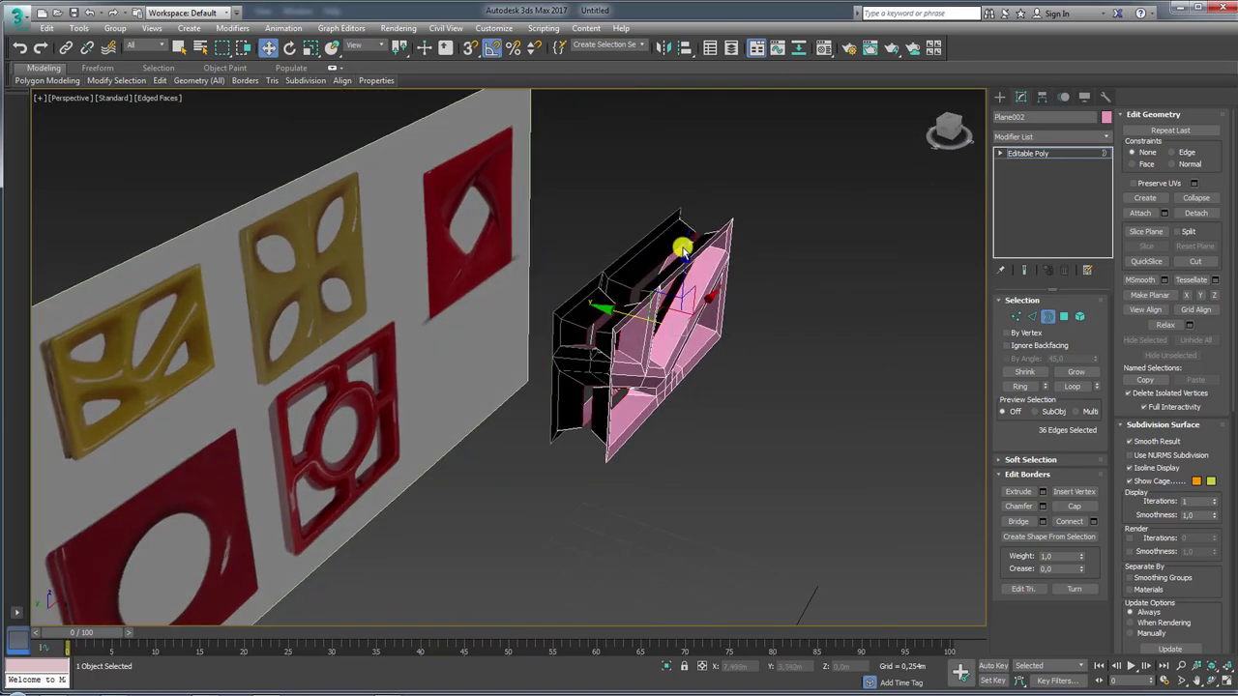
pyautogui.scroll(3, 642, 306)
pyautogui.scroll(2, 642, 306)
pyautogui.click(1076, 507)
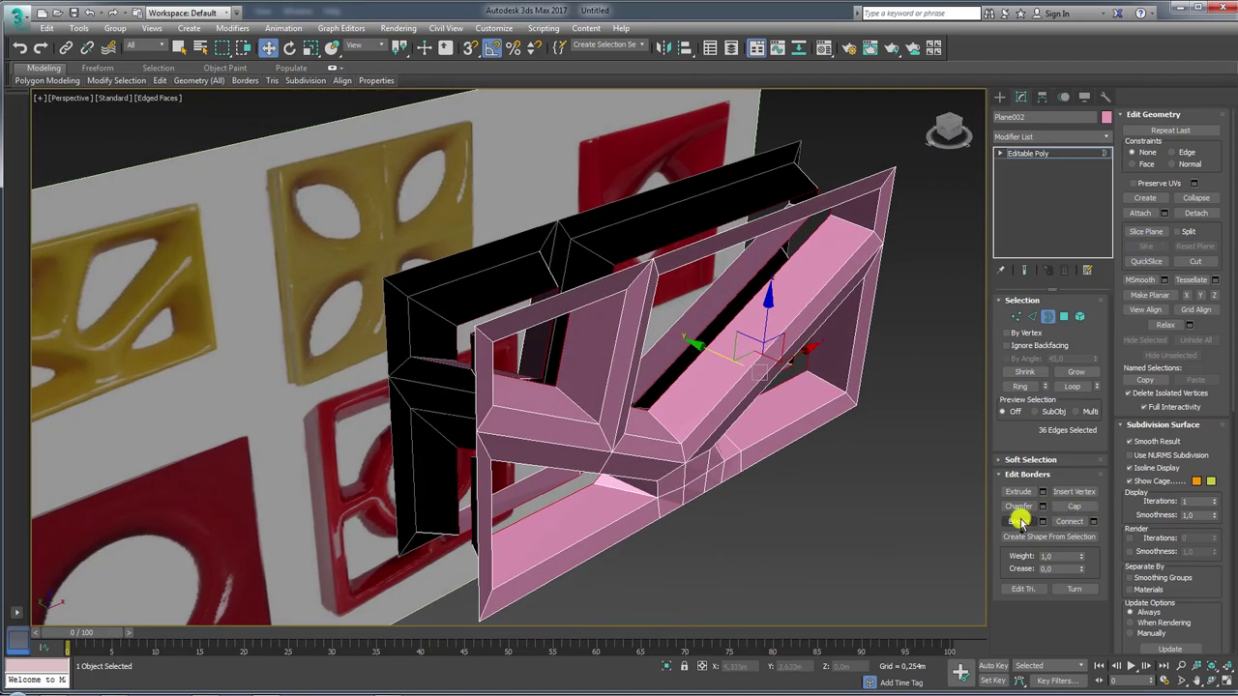
# Bridge the front rim borders to join the two halves into a solid block
pyautogui.keyDown('alt'); pyautogui.moveTo(910, 464); pyautogui.dragTo(907, 172, button='middle'); pyautogui.keyUp('alt')
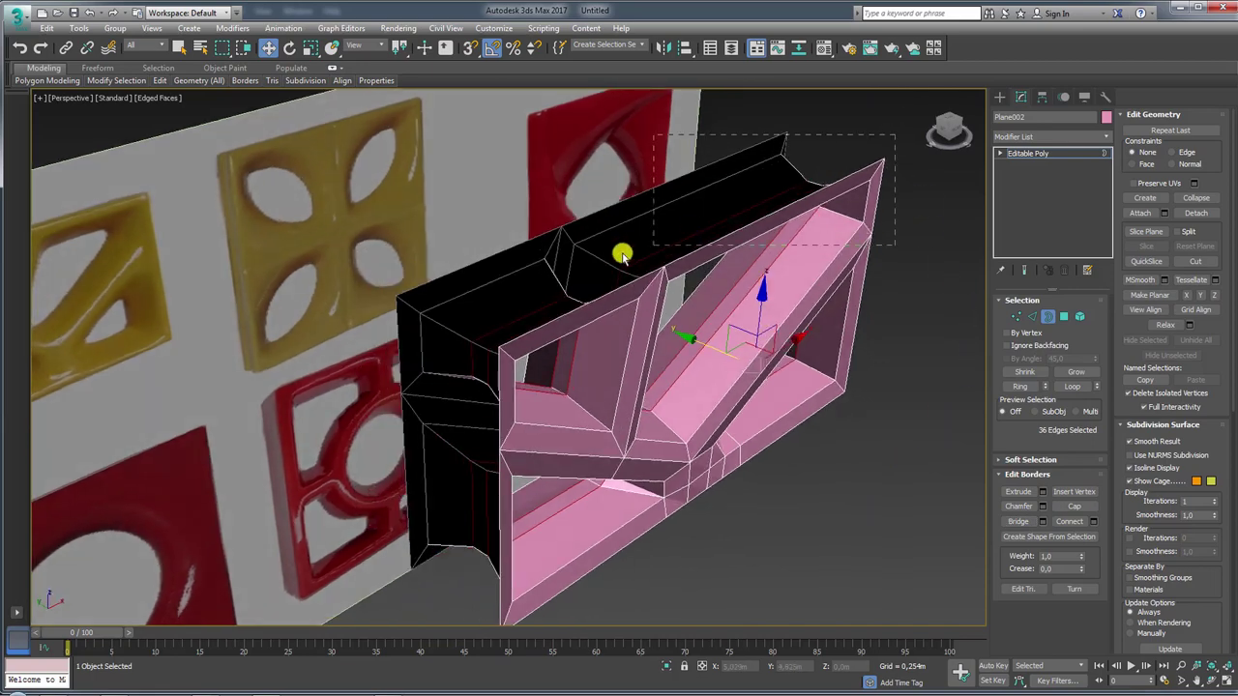
pyautogui.moveTo(622, 254); pyautogui.dragTo(624, 256)
pyautogui.click(1019, 522)
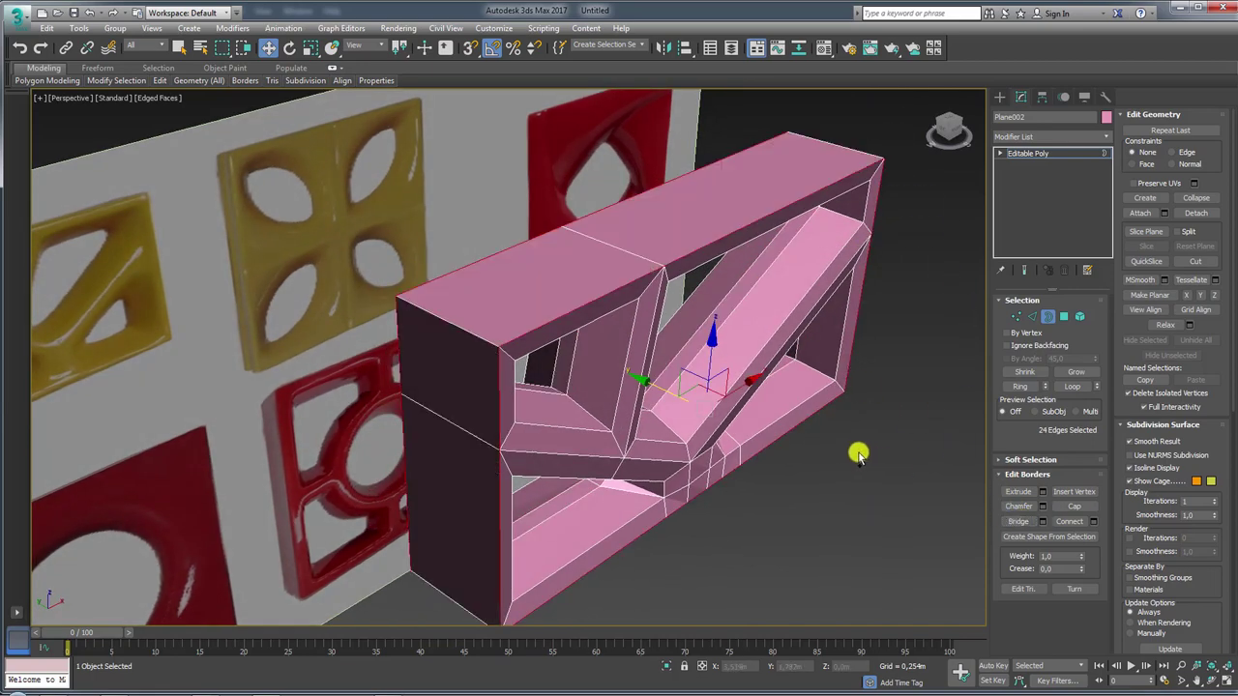
pyautogui.moveTo(857, 451)
pyautogui.keyDown('alt'); pyautogui.mouseDown(button='middle')
pyautogui.moveTo(856, 436)
pyautogui.moveTo(848, 447)
pyautogui.moveTo(730, 435)
pyautogui.moveTo(831, 464)
pyautogui.moveTo(870, 416)
pyautogui.mouseUp(button='middle'); pyautogui.keyUp('alt')
# Apply TurboSmooth to the block with 2 iterations
pyautogui.click(1037, 155)
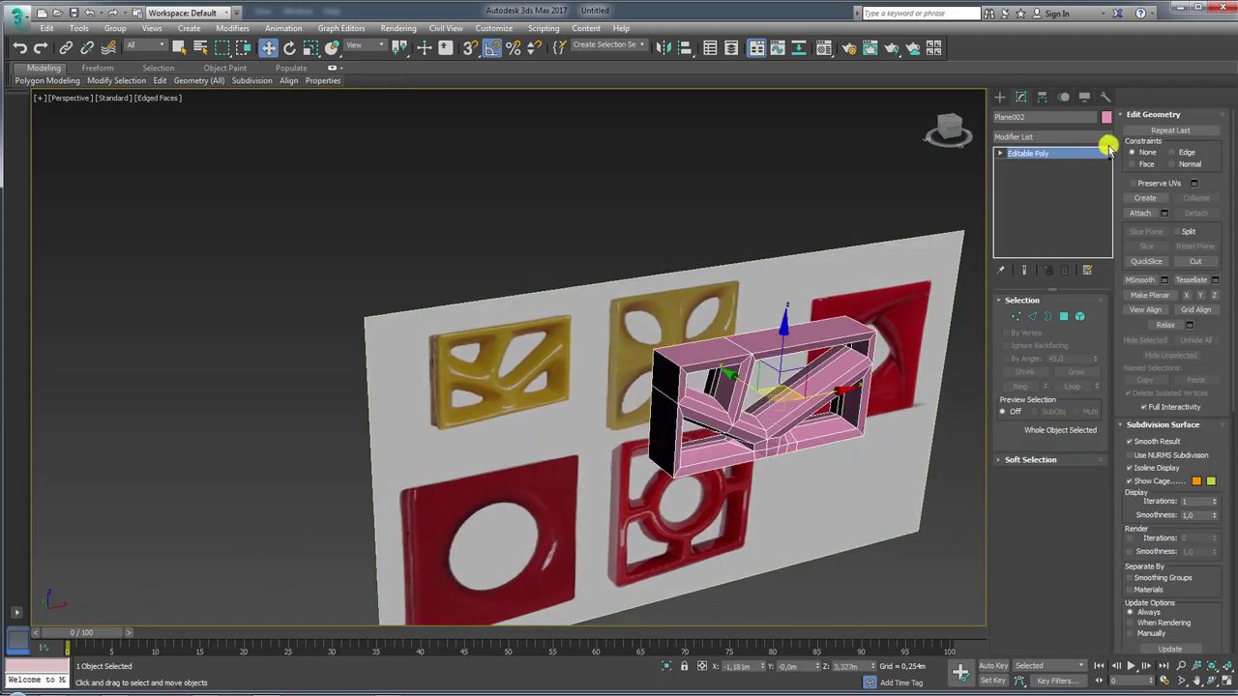
pyautogui.click(1105, 137)
pyautogui.moveTo(1105, 165); pyautogui.dragTo(1105, 602)
pyautogui.click(1025, 475)
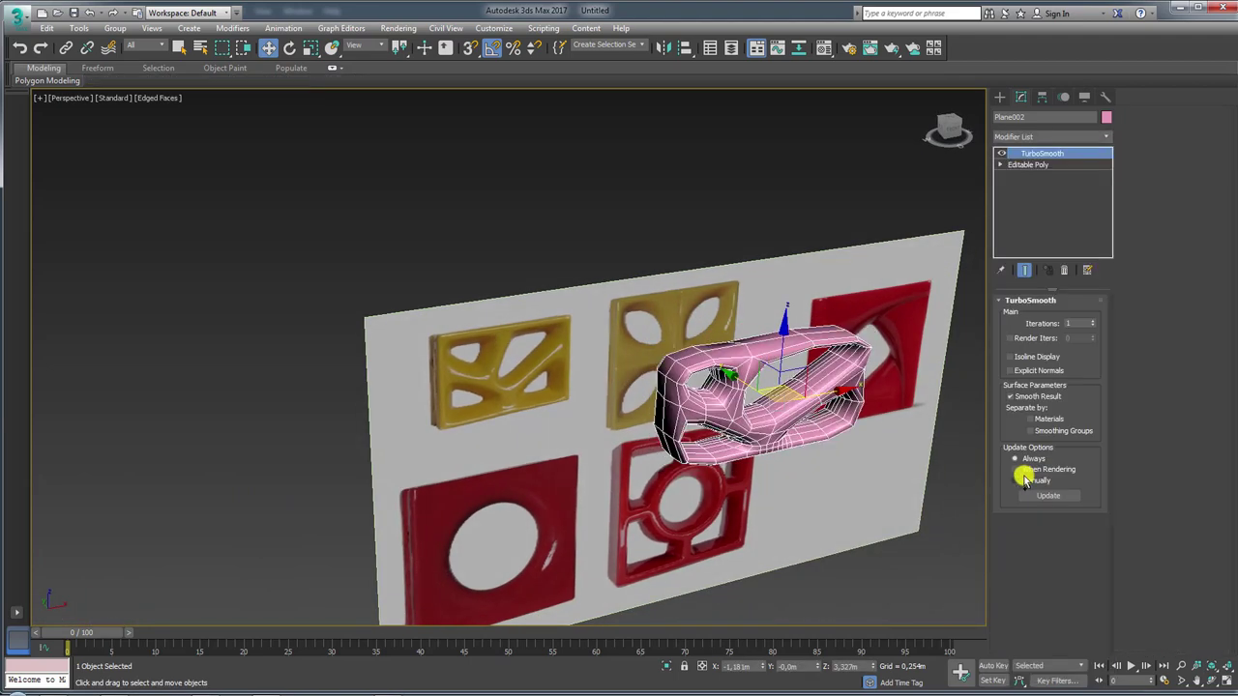
pyautogui.keyDown('alt'); pyautogui.moveTo(898, 446); pyautogui.dragTo(954, 373, button='middle'); pyautogui.keyUp('alt')
pyautogui.click(1093, 321)
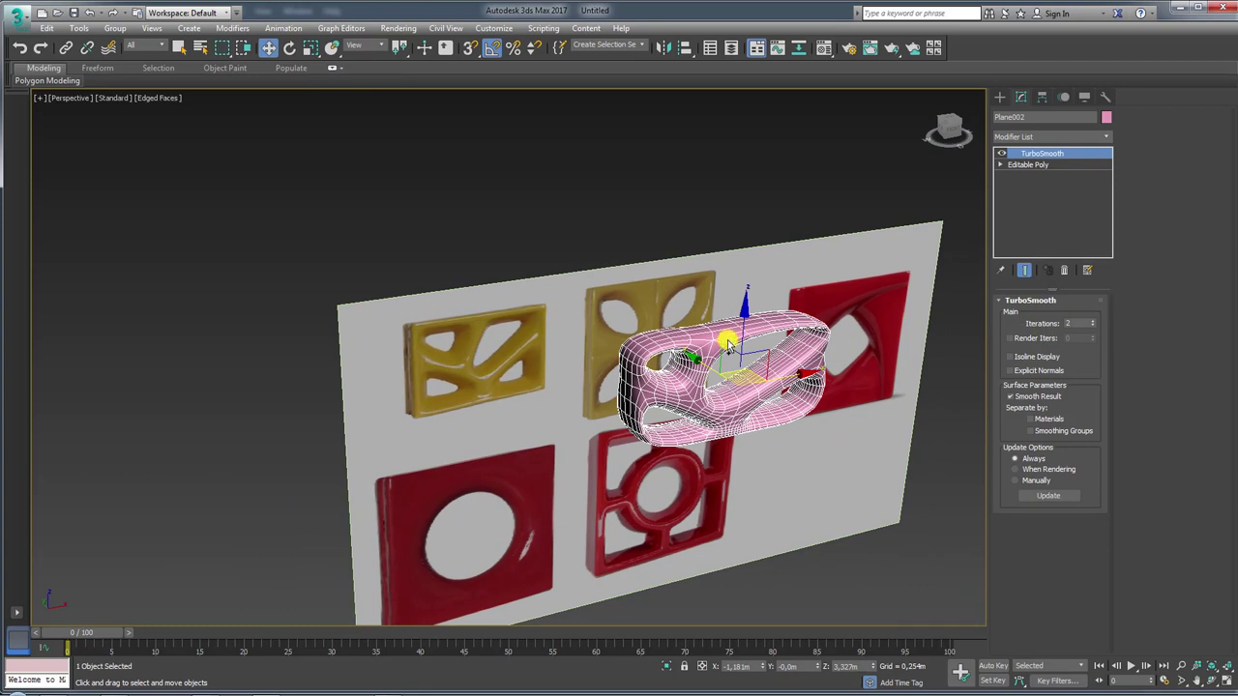
pyautogui.scroll(3, 687, 356)
# Ring-select an edge and connect 2 segments with Pinch 89 to firm up the corners
pyautogui.click(1027, 164)
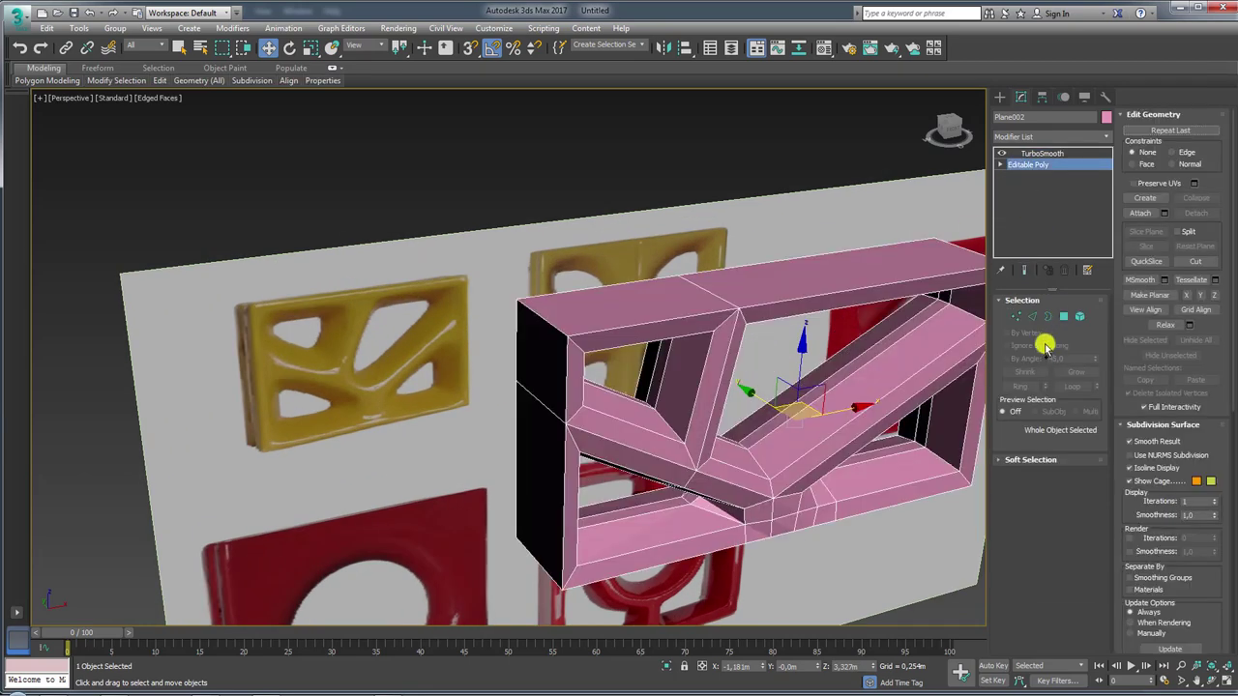
pyautogui.click(1029, 319)
pyautogui.click(550, 331)
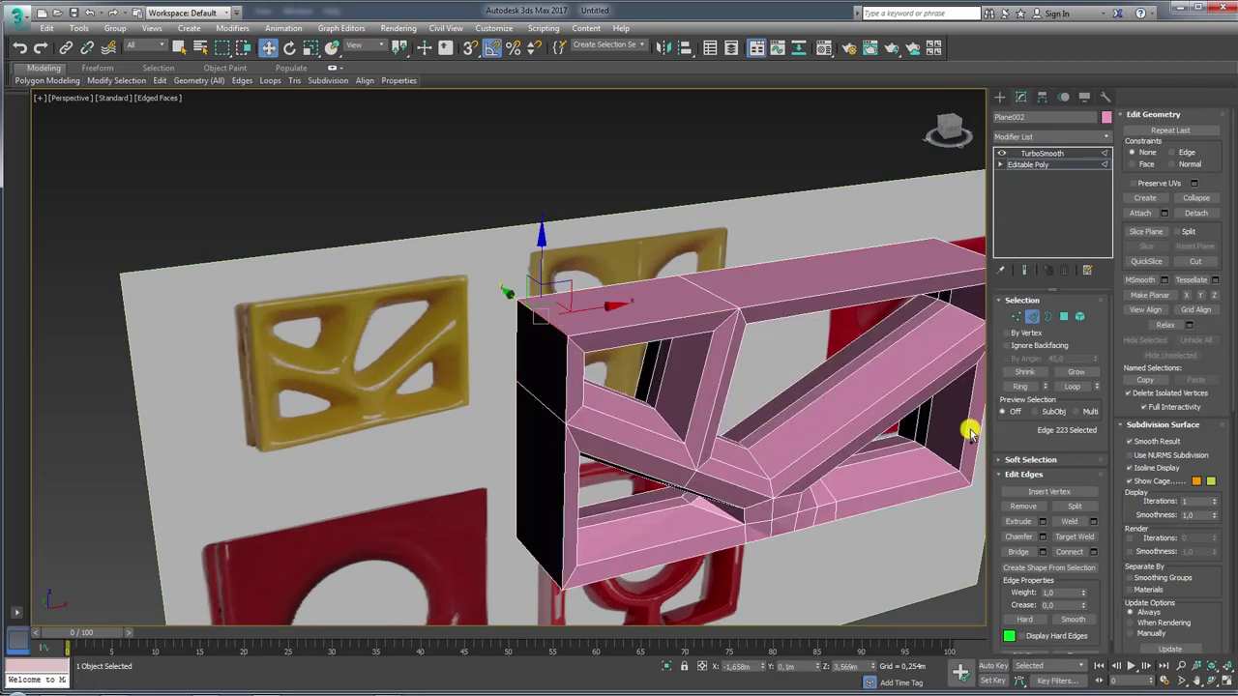
pyautogui.click(1019, 386)
pyautogui.click(1093, 551)
pyautogui.keyDown('alt'); pyautogui.moveTo(738, 437); pyautogui.dragTo(606, 386, button='middle'); pyautogui.keyUp('alt')
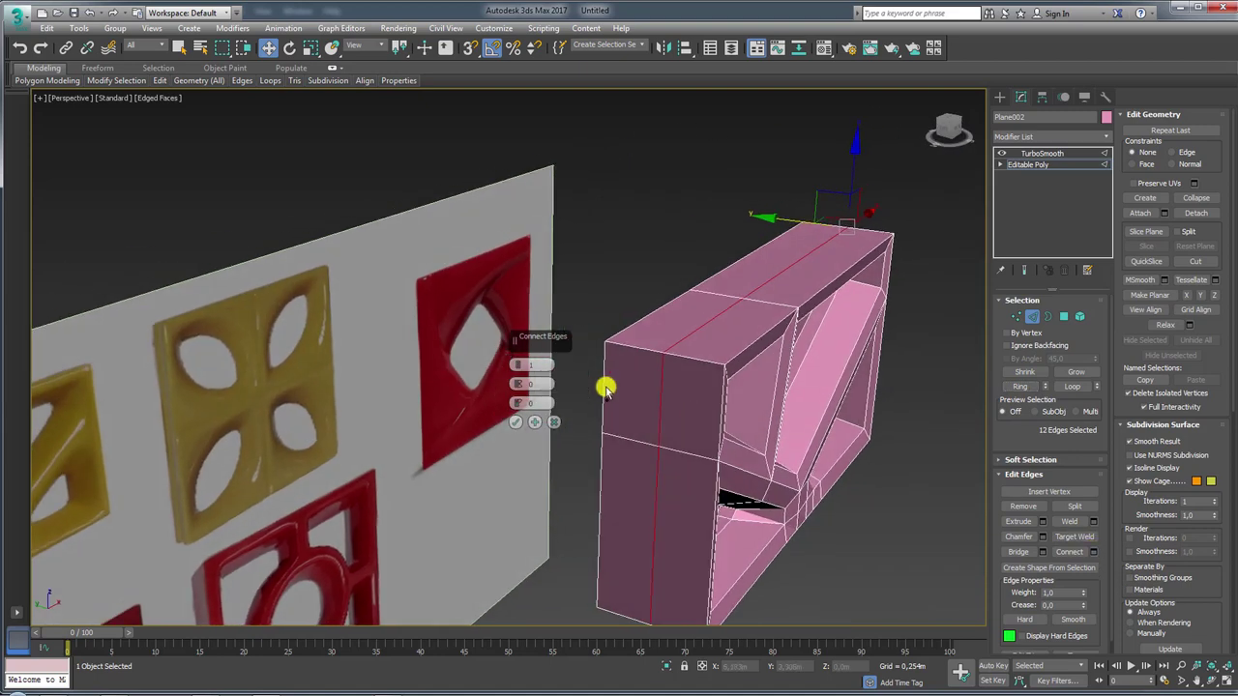
pyautogui.moveTo(517, 384); pyautogui.dragTo(517, 143)
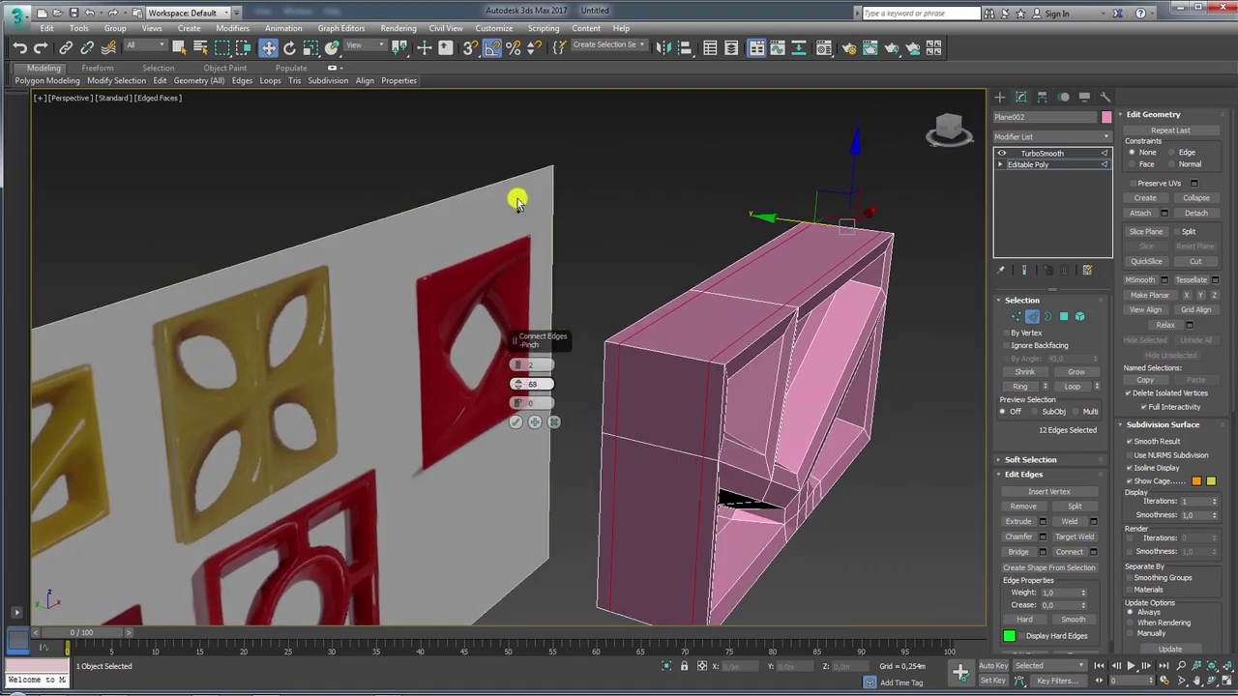
pyautogui.click(514, 421)
pyautogui.click(1041, 154)
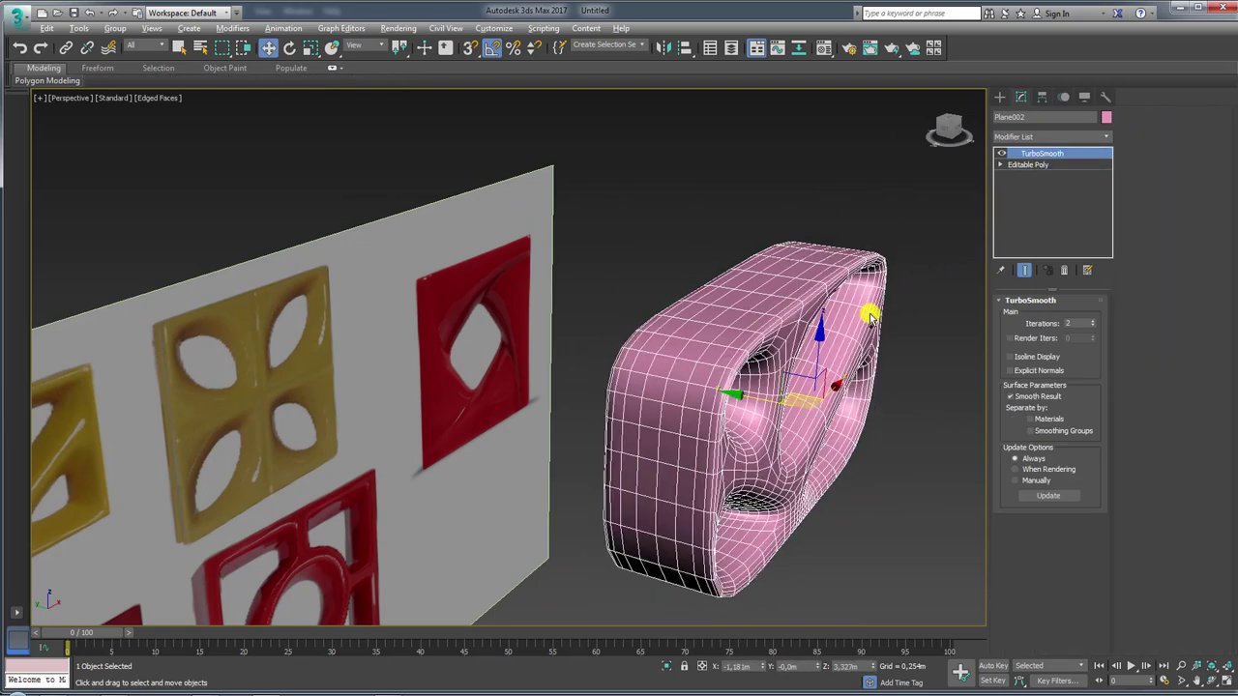
pyautogui.moveTo(864, 310)
pyautogui.keyDown('alt'); pyautogui.mouseDown(button='middle')
pyautogui.moveTo(757, 284)
pyautogui.moveTo(808, 314)
pyautogui.mouseUp(button='middle'); pyautogui.keyUp('alt')
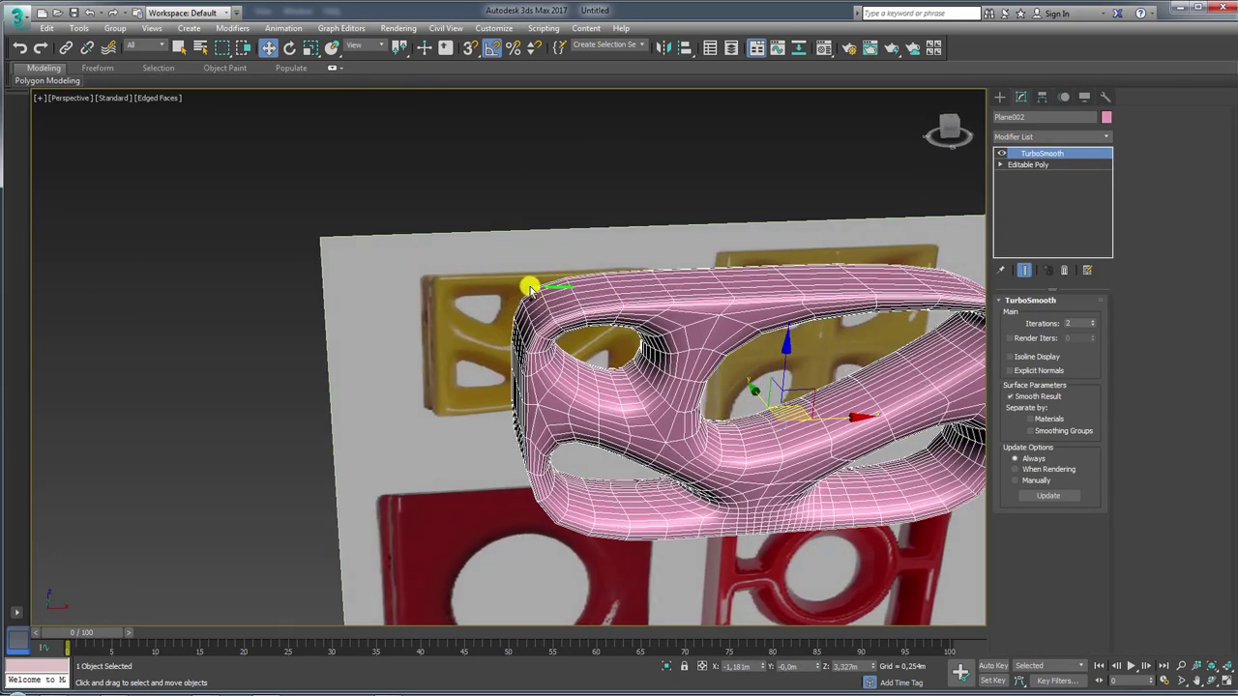
pyautogui.click(1052, 164)
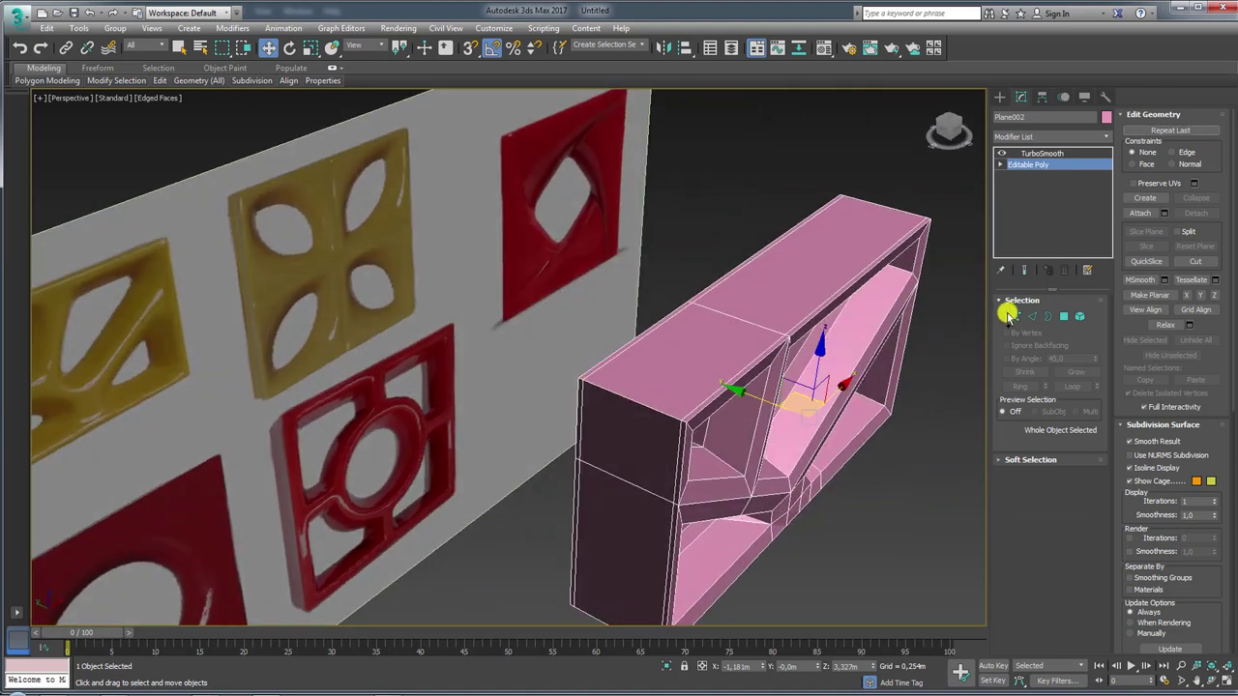
# Pick two rim edges of the isolated block and extend them by Loop into 12 edges
pyautogui.click(1029, 317)
pyautogui.click(644, 404)
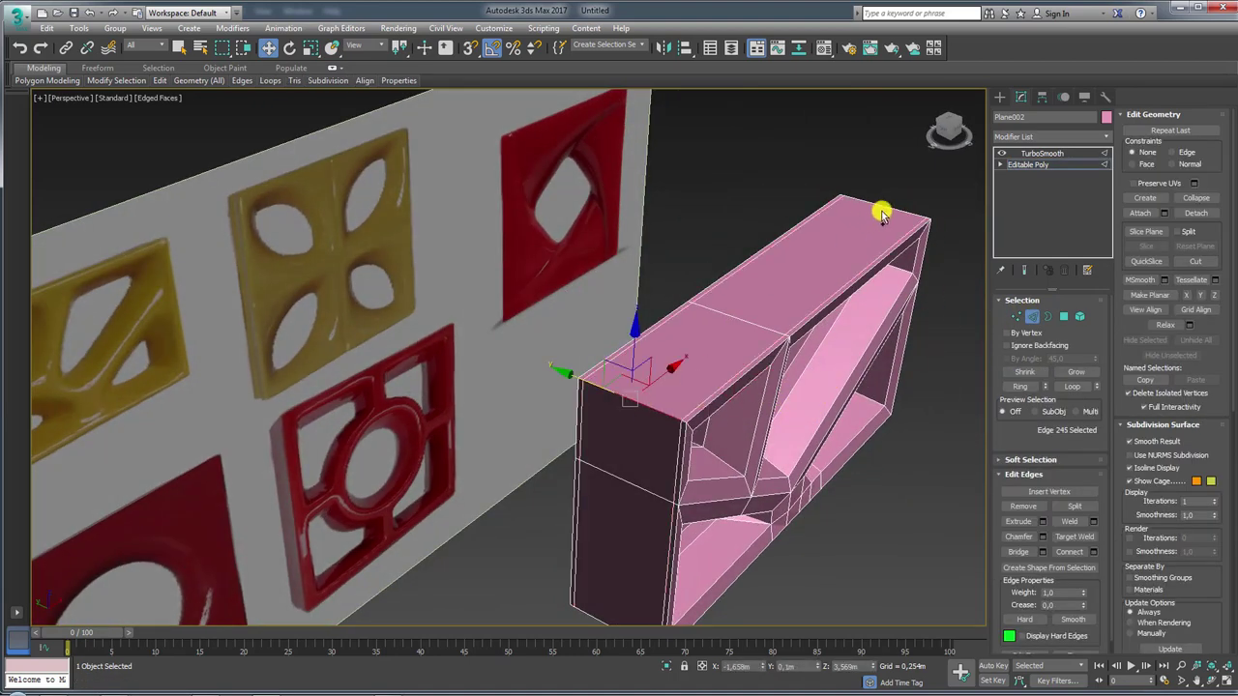
pyautogui.keyDown('ctrl'); pyautogui.click(888, 211); pyautogui.keyUp('ctrl')
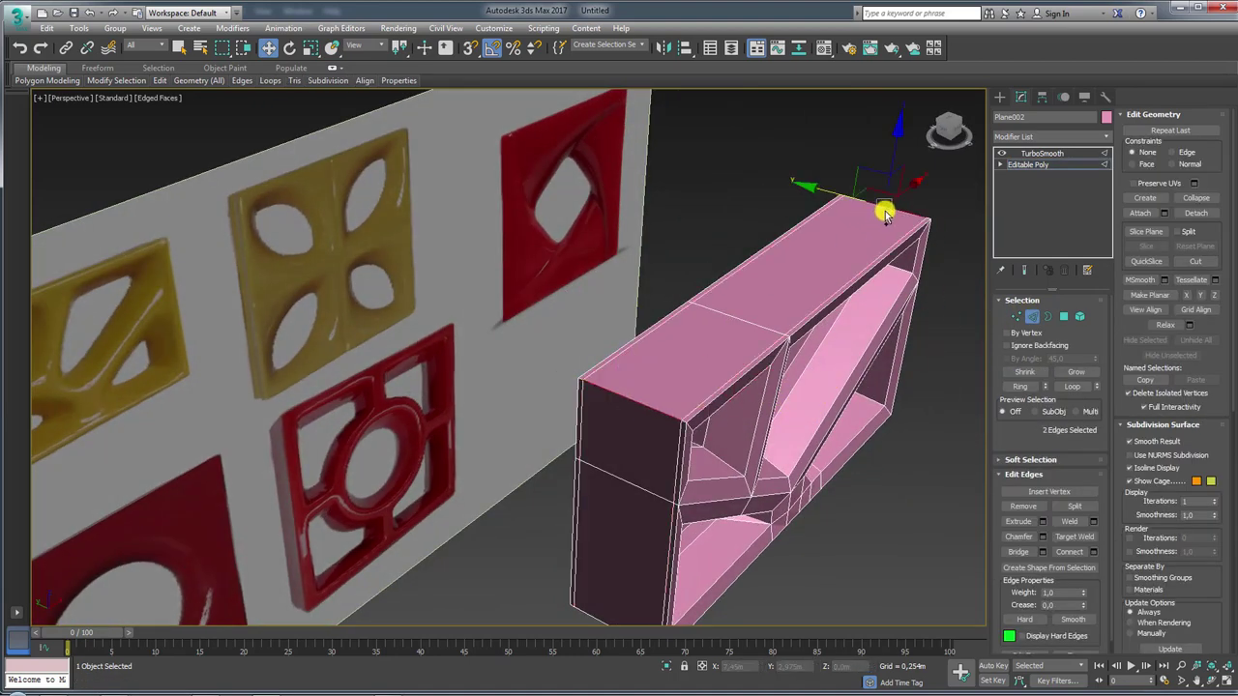
pyautogui.keyDown('alt'); pyautogui.moveTo(879, 207); pyautogui.dragTo(809, 307, button='middle'); pyautogui.keyUp('alt')
pyautogui.hotkey('alt', 'q')
pyautogui.moveTo(887, 523)
pyautogui.keyDown('alt'); pyautogui.mouseDown(button='middle')
pyautogui.moveTo(666, 475)
pyautogui.moveTo(890, 339)
pyautogui.mouseUp(button='middle'); pyautogui.keyUp('alt')
pyautogui.moveTo(947, 294)
pyautogui.keyDown('alt'); pyautogui.mouseDown(button='middle')
pyautogui.moveTo(931, 318)
pyautogui.moveTo(846, 292)
pyautogui.mouseUp(button='middle'); pyautogui.keyUp('alt')
pyautogui.moveTo(116, 80)
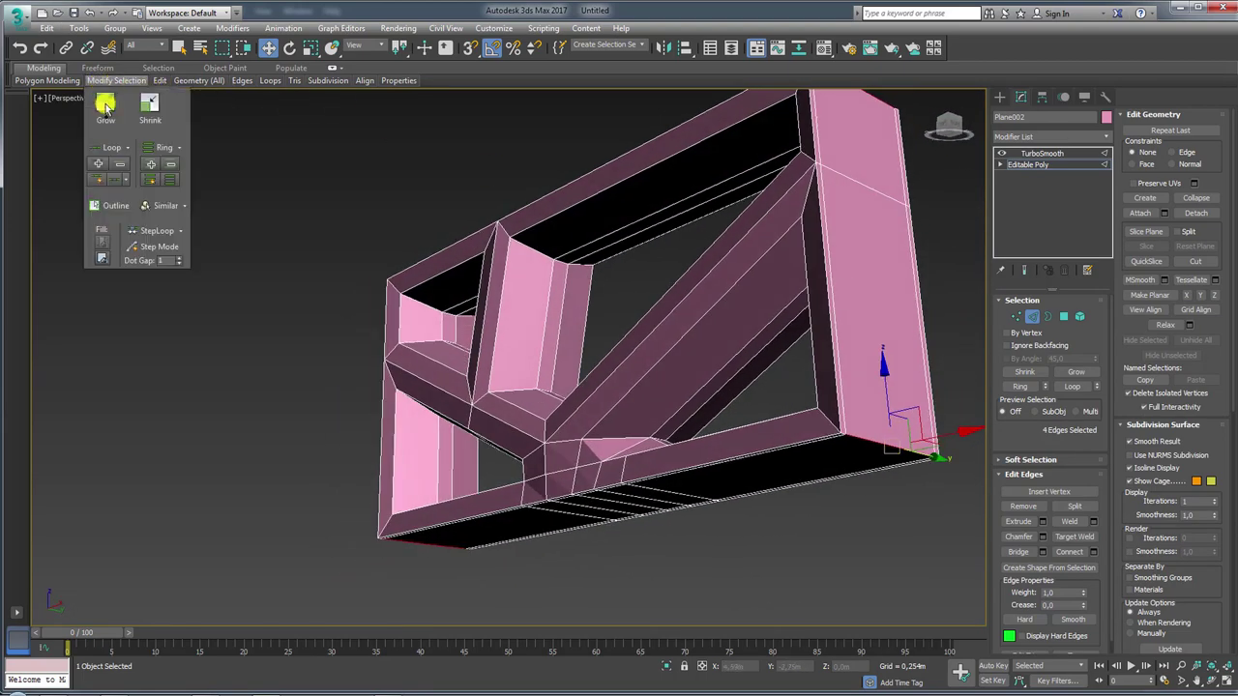
pyautogui.click(95, 164)
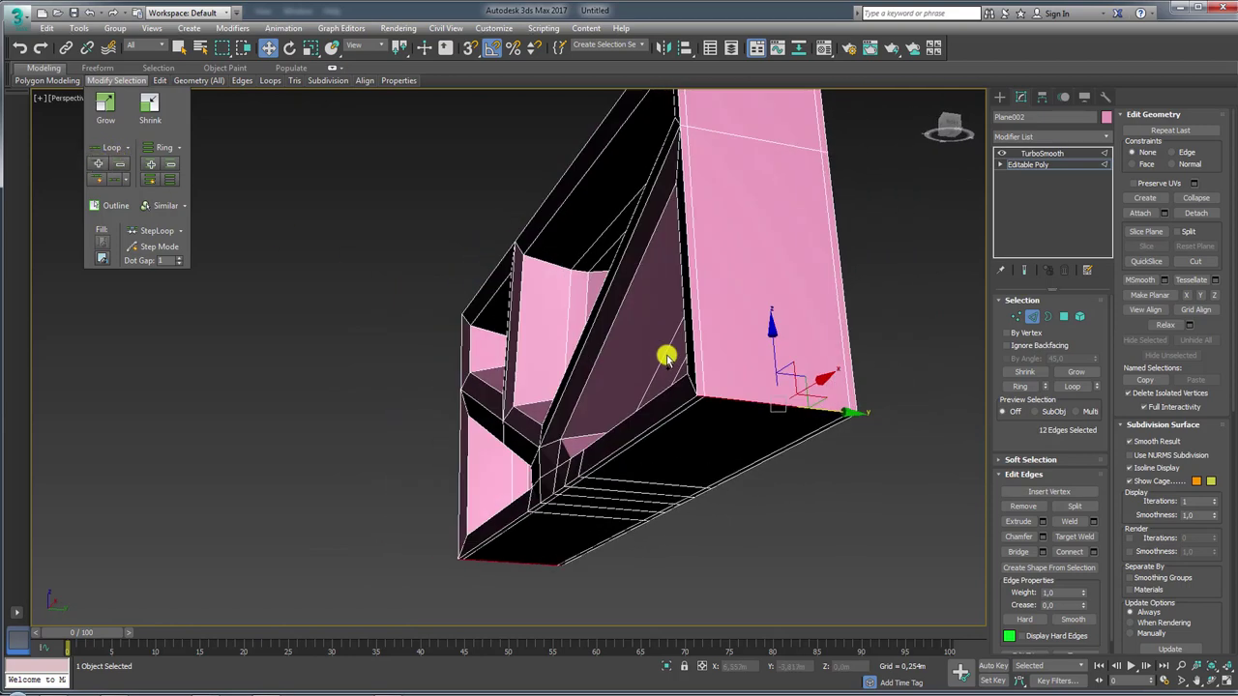
pyautogui.keyDown('alt'); pyautogui.moveTo(702, 351); pyautogui.dragTo(665, 354, button='middle'); pyautogui.keyUp('alt')
pyautogui.scroll(3, 709, 406)
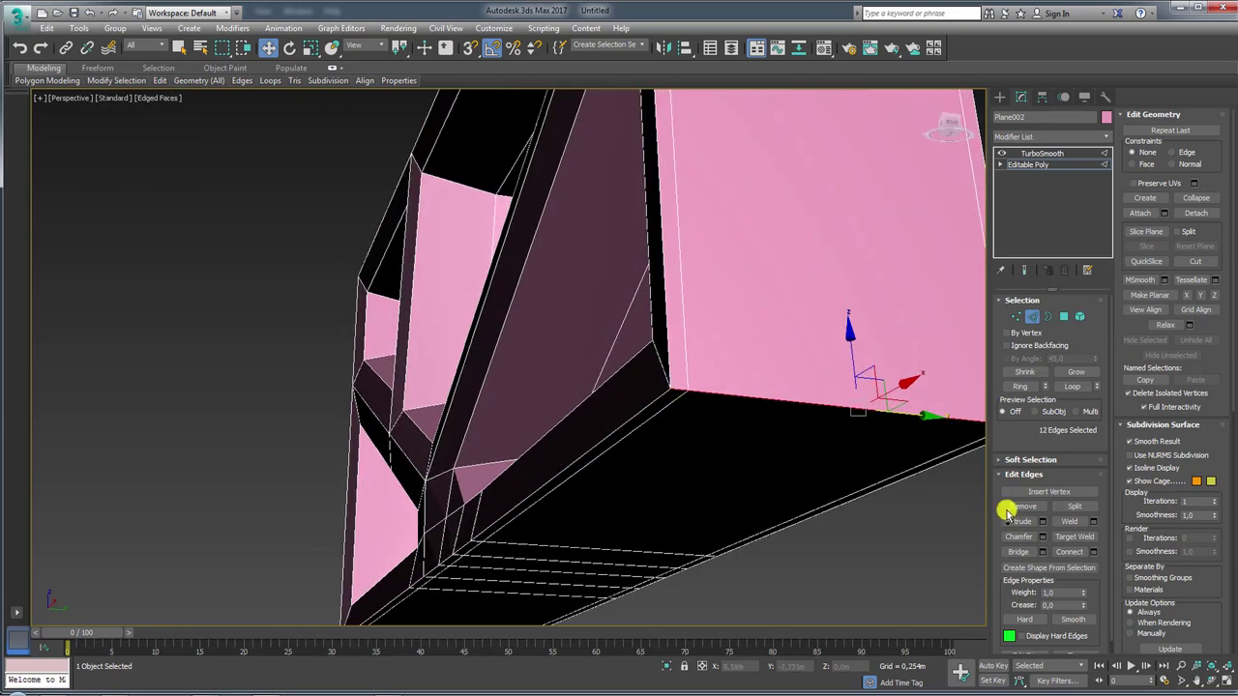
# Set the rim edges' Crease to 1.0 and view the block with TurboSmooth
pyautogui.moveTo(1084, 604); pyautogui.dragTo(1080, 522)
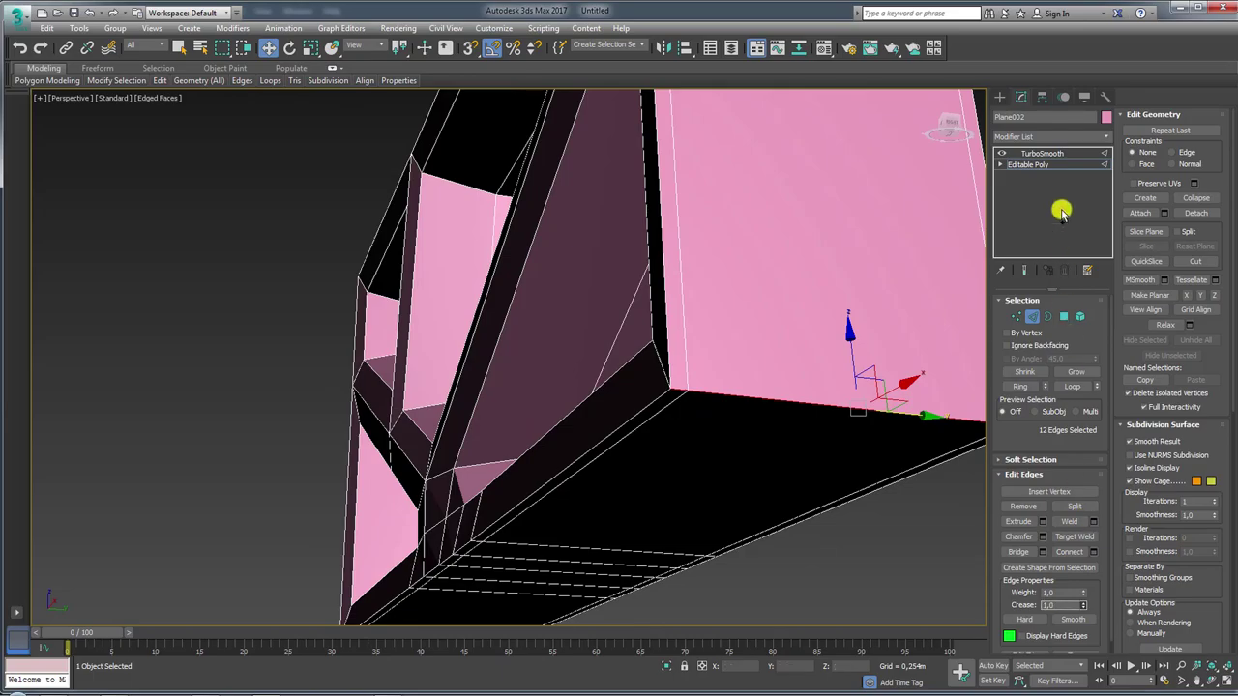
pyautogui.click(1039, 152)
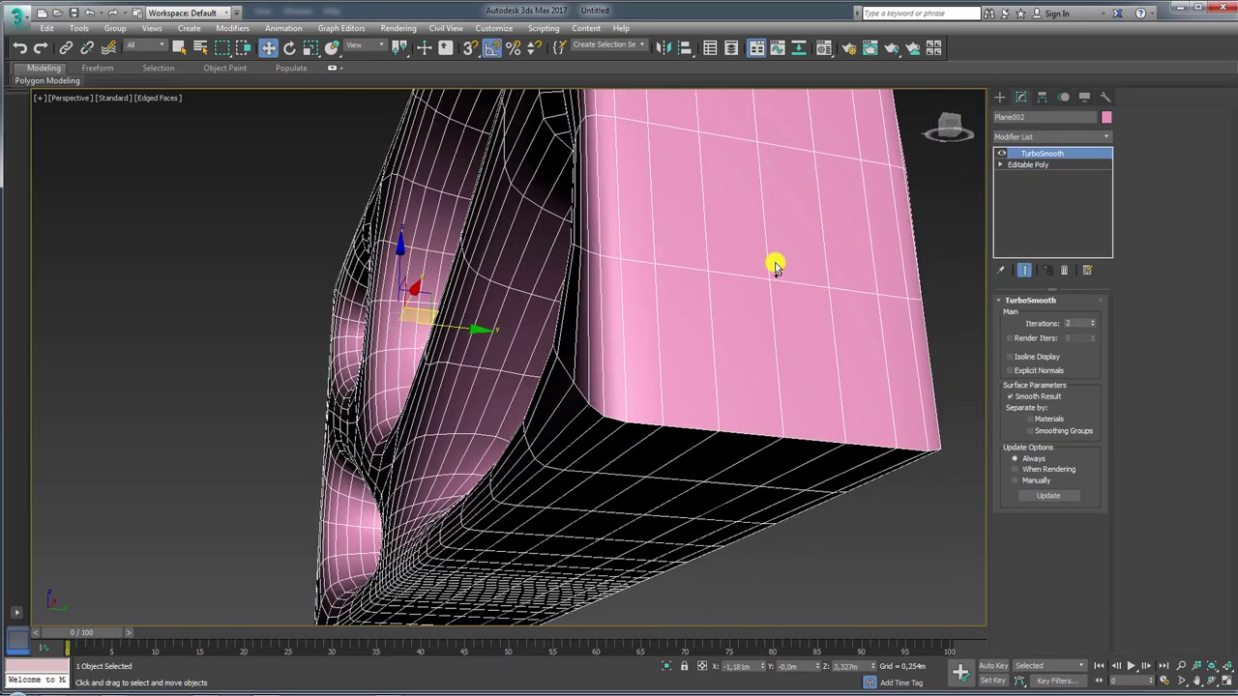
pyautogui.moveTo(773, 265)
pyautogui.keyDown('alt'); pyautogui.mouseDown(button='middle')
pyautogui.moveTo(777, 328)
pyautogui.moveTo(803, 333)
pyautogui.moveTo(741, 307)
pyautogui.moveTo(694, 390)
pyautogui.moveTo(823, 326)
pyautogui.moveTo(608, 255)
pyautogui.moveTo(569, 295)
pyautogui.mouseUp(button='middle'); pyautogui.keyUp('alt')
pyautogui.scroll(5, 766, 314)
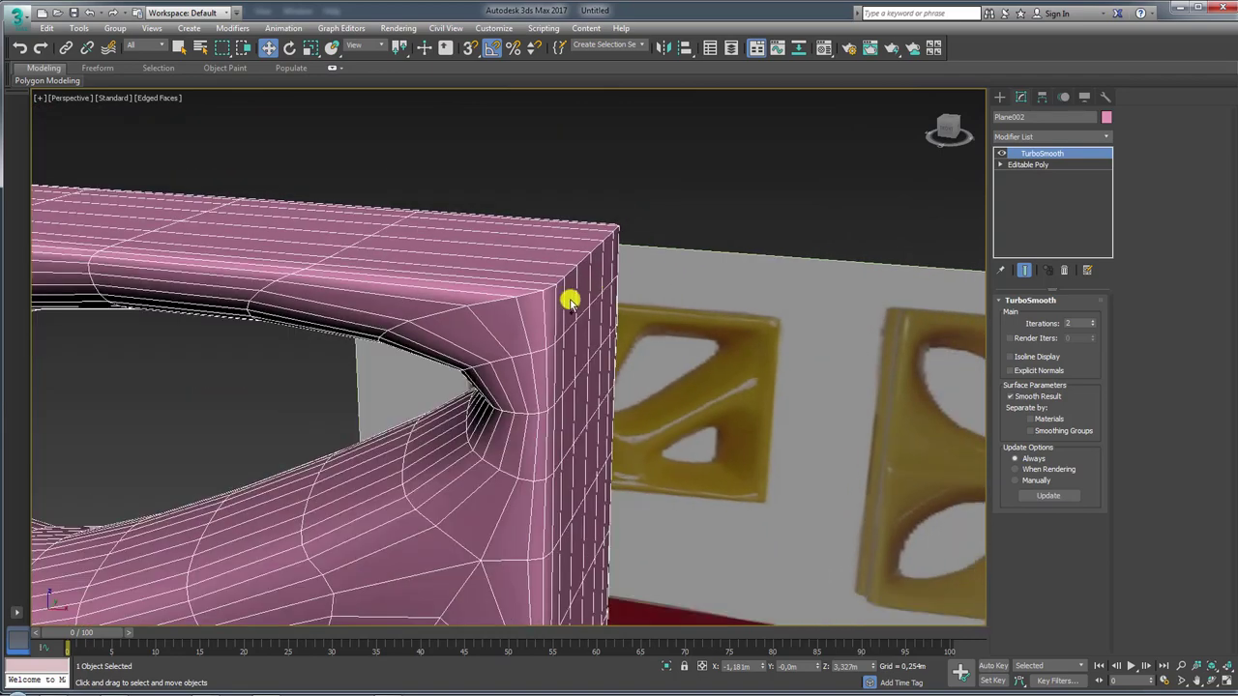
# Add a second TurboSmooth to the block with 2 iterations and Isoline Display on
pyautogui.scroll(2, 570, 295)
pyautogui.click(1103, 143)
pyautogui.moveTo(1105, 158); pyautogui.dragTo(1105, 575)
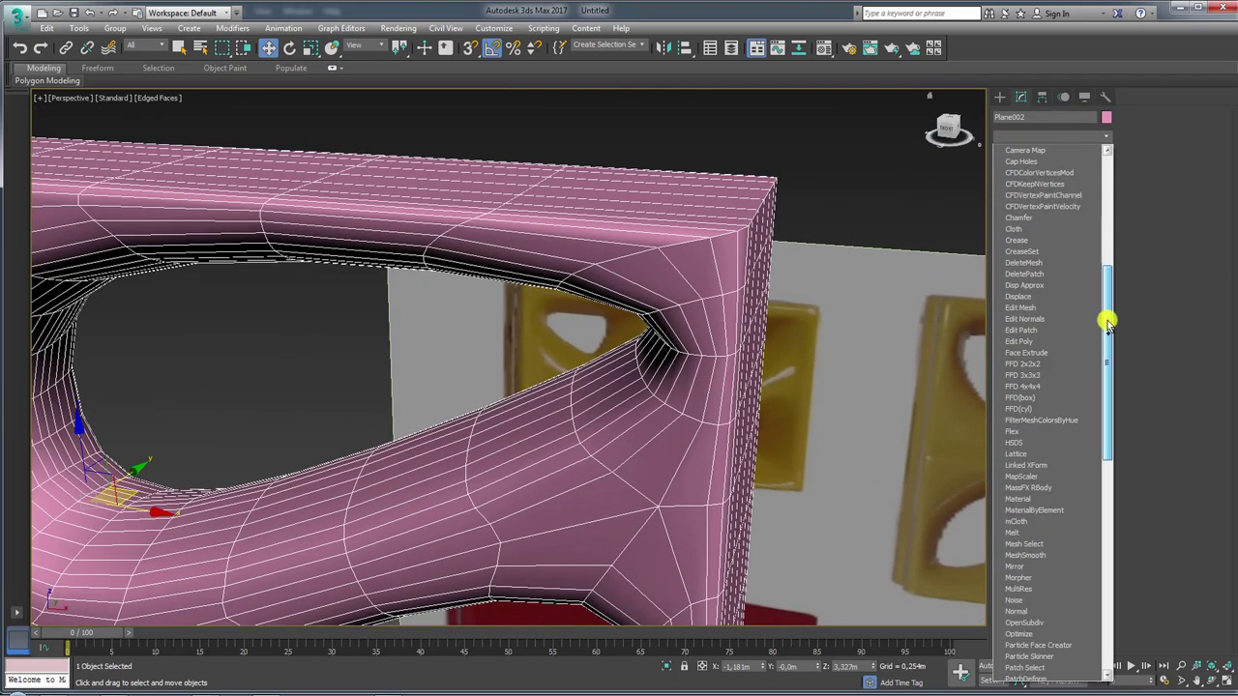
pyautogui.click(1051, 480)
pyautogui.scroll(-4, 911, 360)
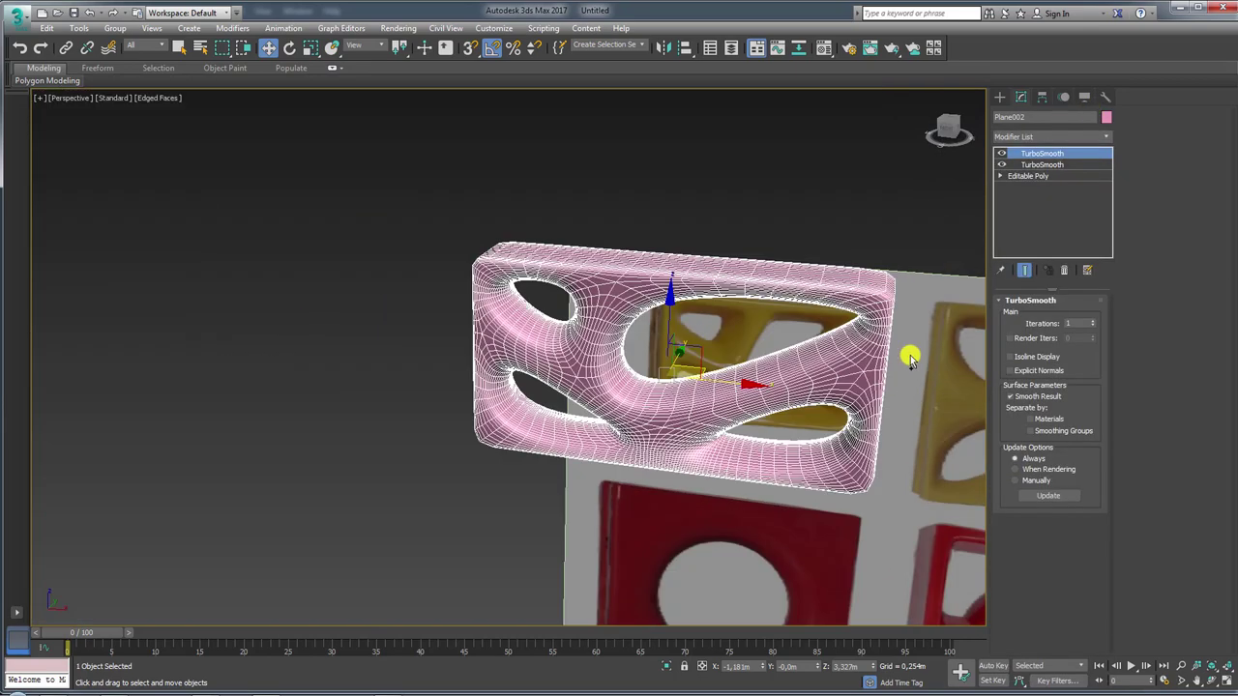
pyautogui.click(1092, 322)
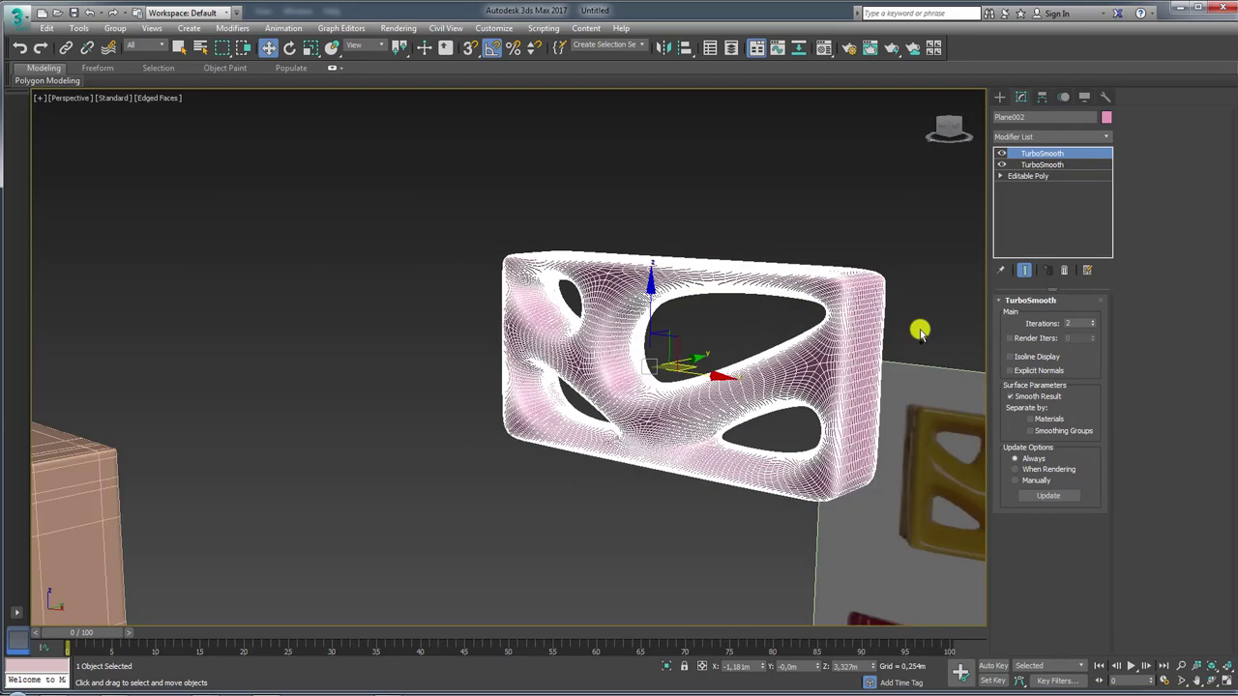
pyautogui.click(1028, 357)
pyautogui.scroll(-3, 870, 367)
pyautogui.scroll(-3, 773, 387)
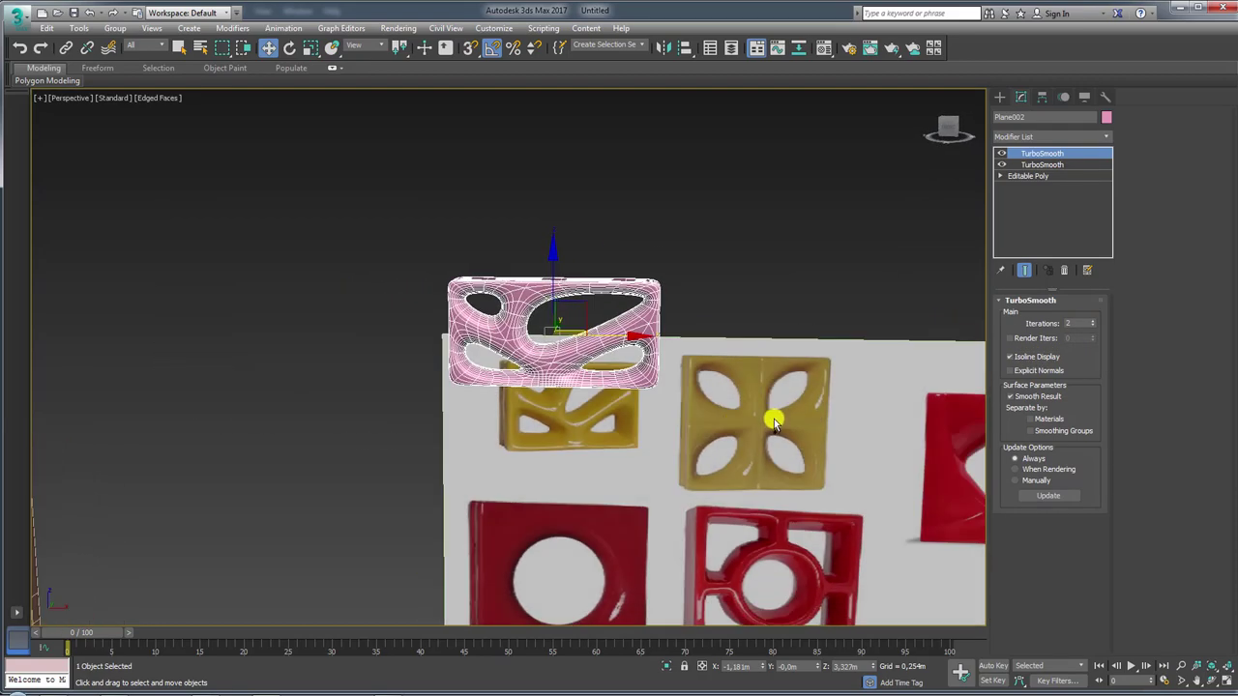
pyautogui.moveTo(581, 432)
pyautogui.keyDown('alt'); pyautogui.mouseDown(button='middle')
pyautogui.moveTo(348, 406)
pyautogui.moveTo(397, 409)
pyautogui.mouseUp(button='middle'); pyautogui.keyUp('alt')
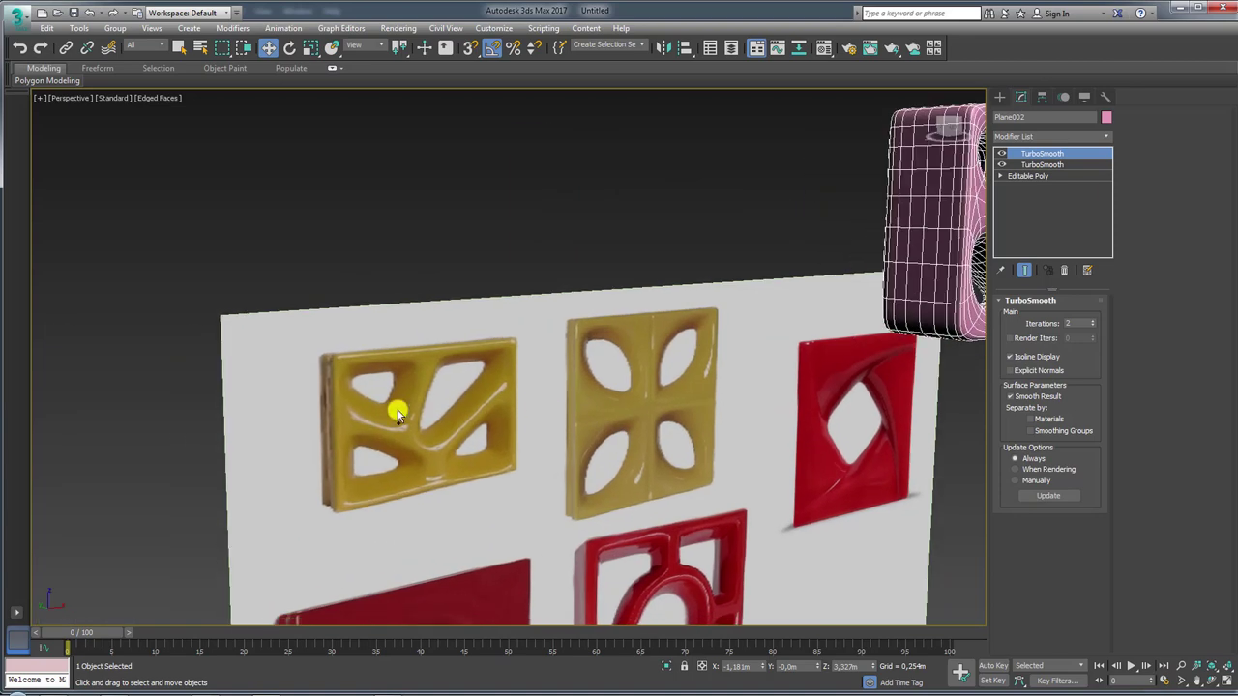
pyautogui.scroll(5, 264, 349)
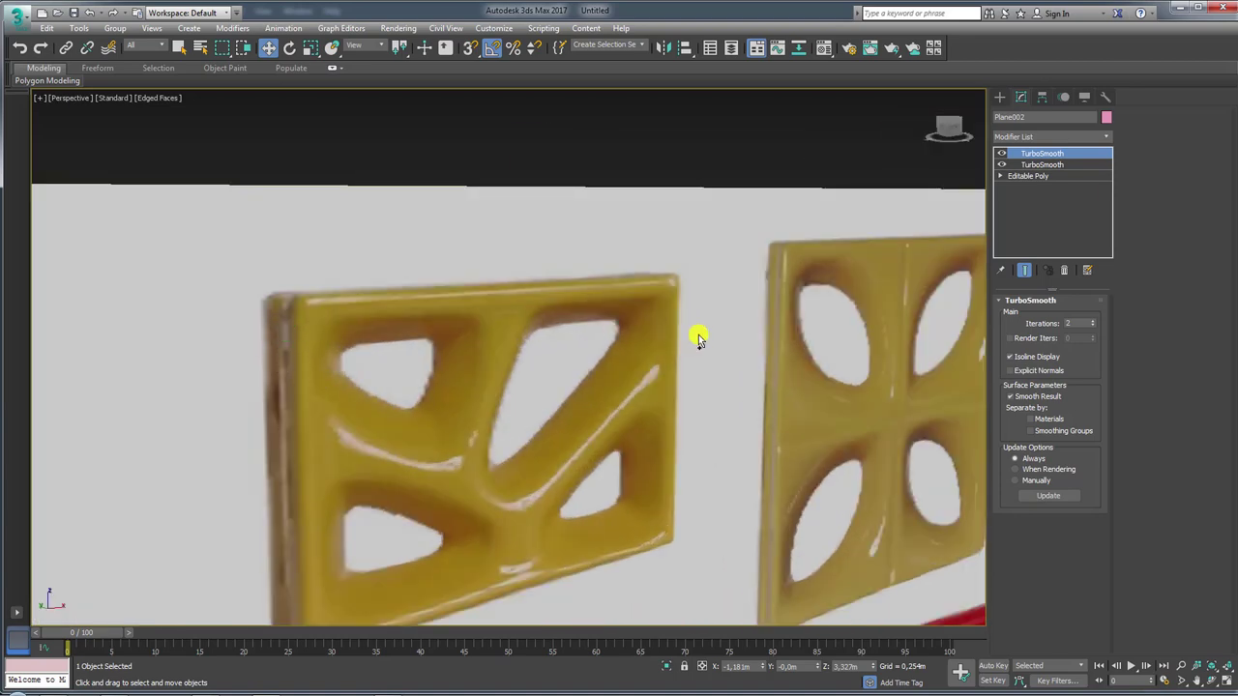
pyautogui.scroll(-5, 703, 340)
# Switch off the top TurboSmooth and select the lower smoothing pass in the stack
pyautogui.click(1001, 153)
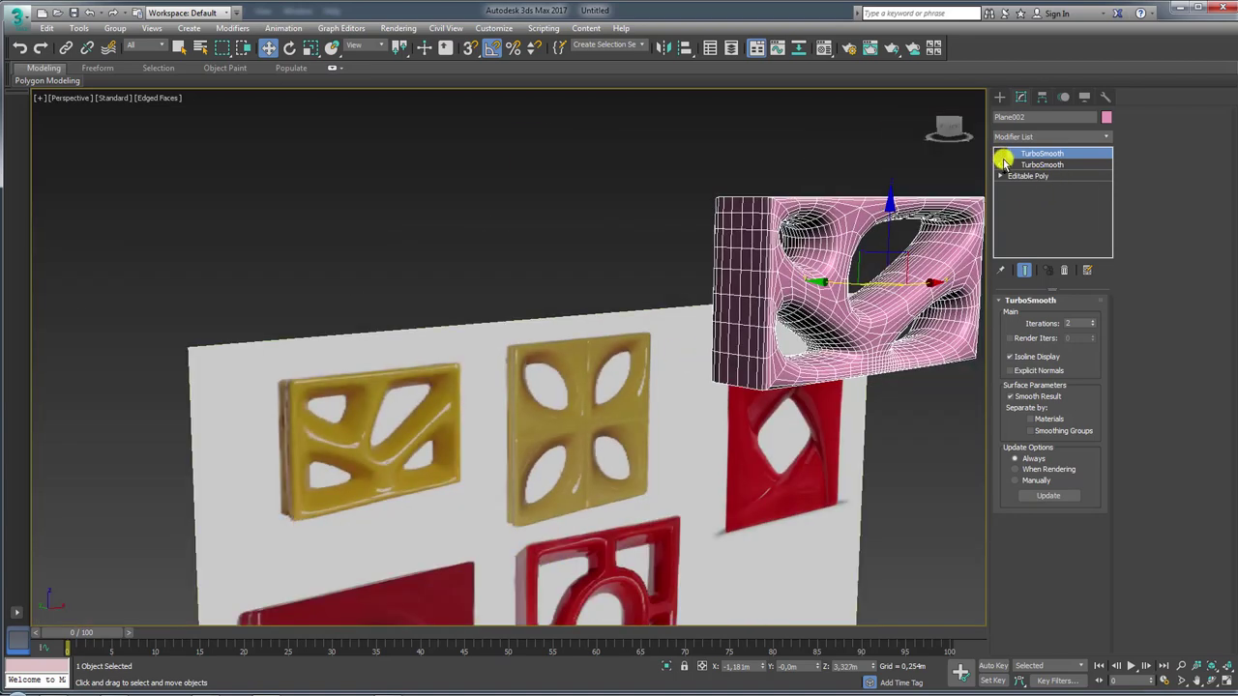
pyautogui.moveTo(713, 283); pyautogui.dragTo(679, 341, button='middle')
pyautogui.click(1052, 165)
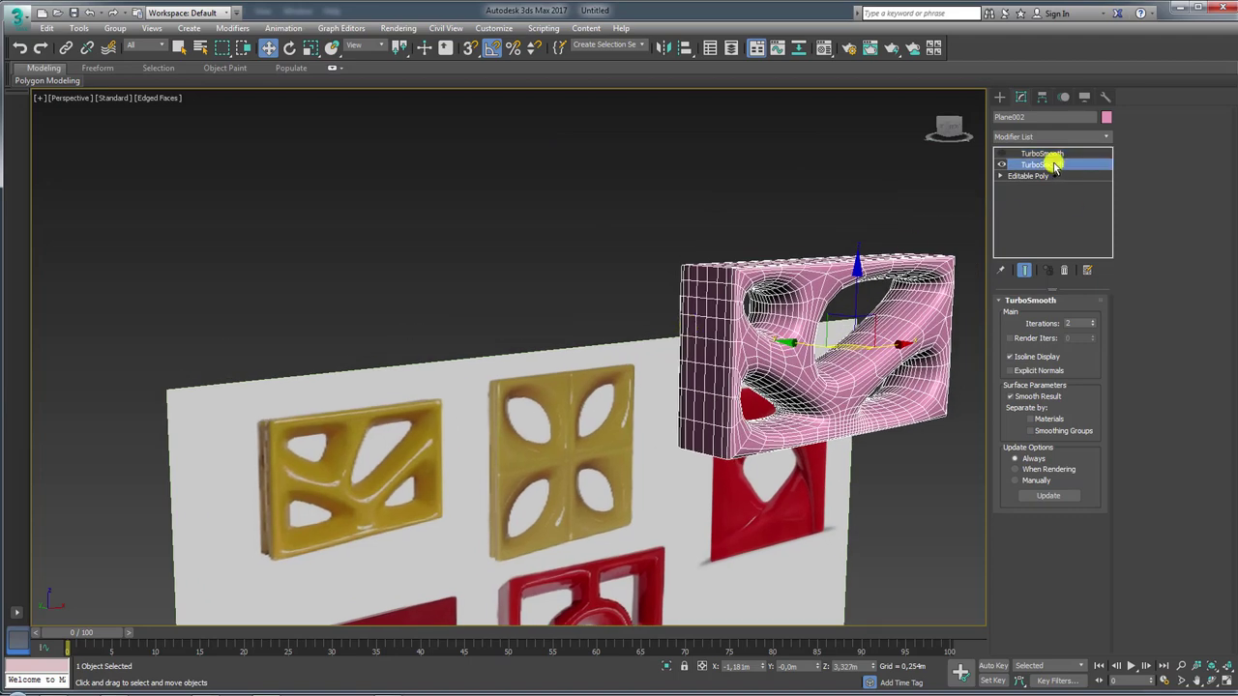
pyautogui.click(1105, 139)
pyautogui.scroll(-5, 1097, 290)
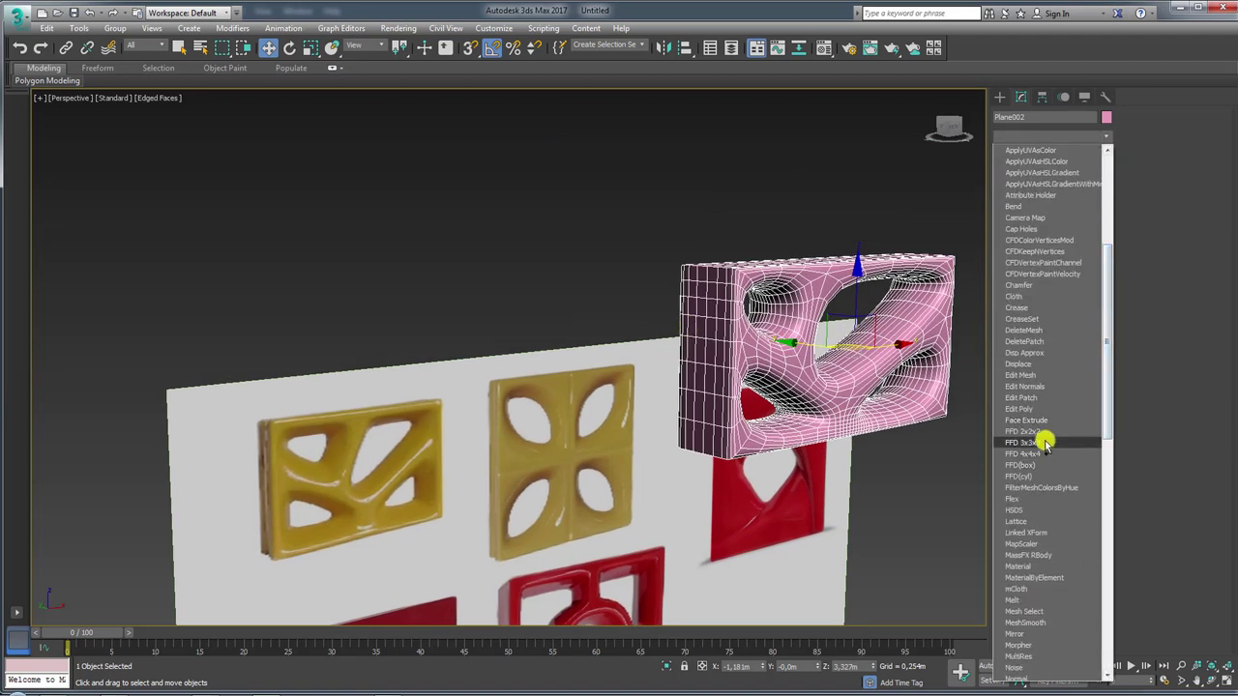
# Add an Edit Poly and turn a top edge loop into a 192-polygon face band
pyautogui.click(1038, 410)
pyautogui.keyDown('alt'); pyautogui.moveTo(864, 334); pyautogui.dragTo(1056, 336, button='middle'); pyautogui.keyUp('alt')
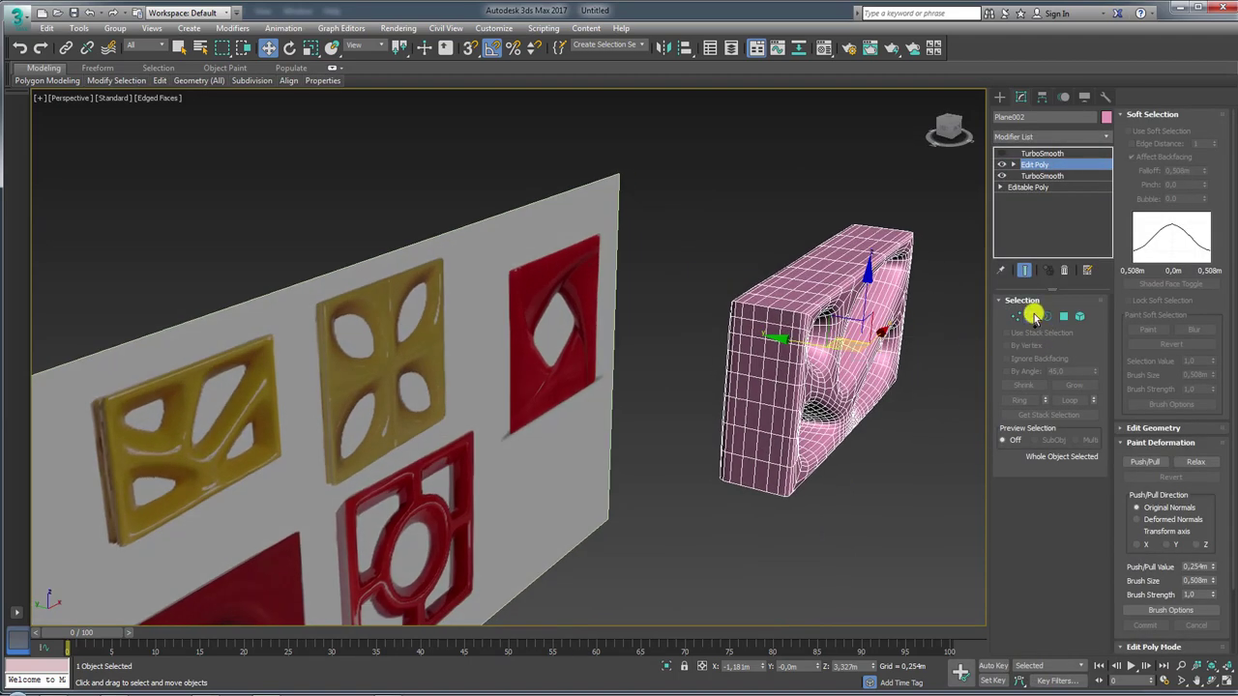
pyautogui.click(1033, 317)
pyautogui.scroll(2, 815, 298)
pyautogui.scroll(2, 728, 309)
pyautogui.doubleClick(720, 303)
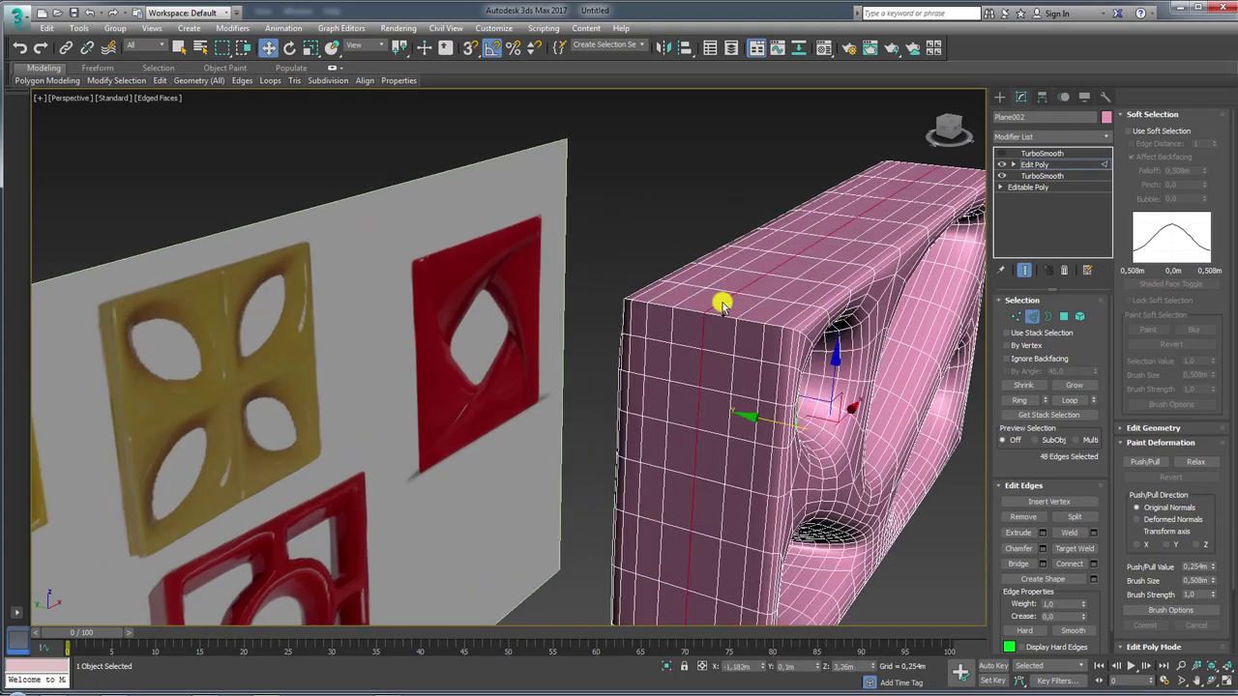
pyautogui.keyDown('ctrl'); pyautogui.click(1063, 316); pyautogui.keyUp('ctrl')
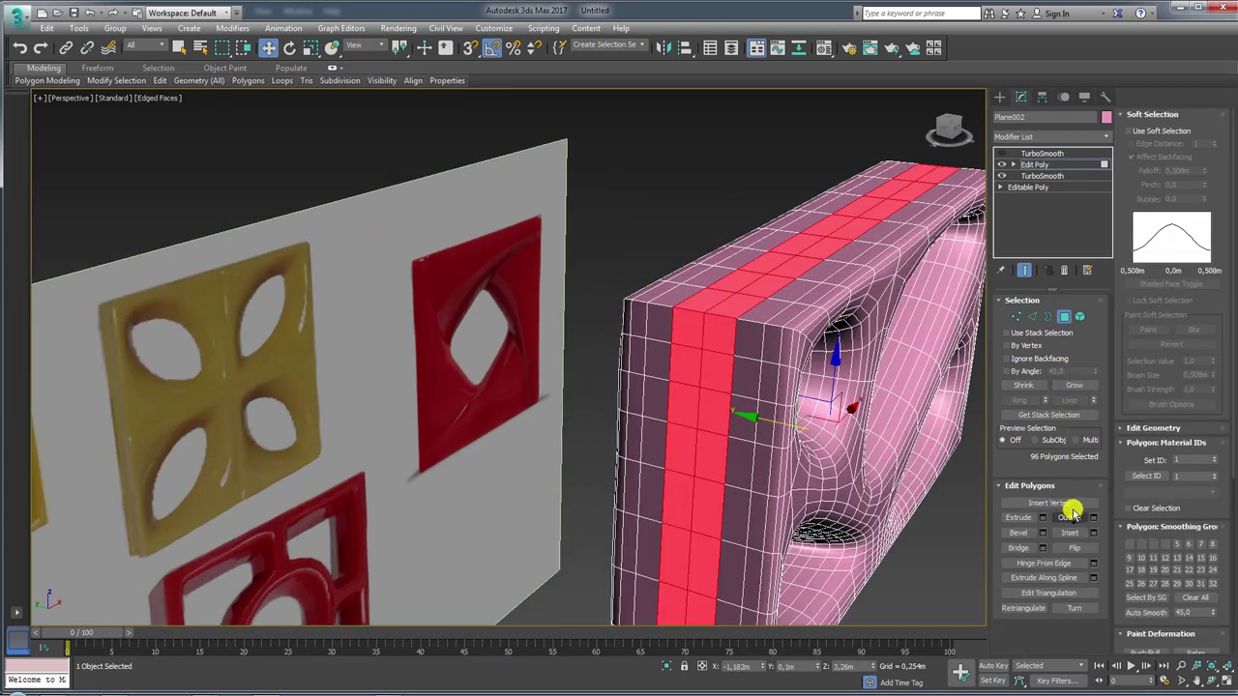
pyautogui.click(1070, 387)
pyautogui.keyDown('alt'); pyautogui.moveTo(823, 389); pyautogui.dragTo(960, 469, button='middle'); pyautogui.keyUp('alt')
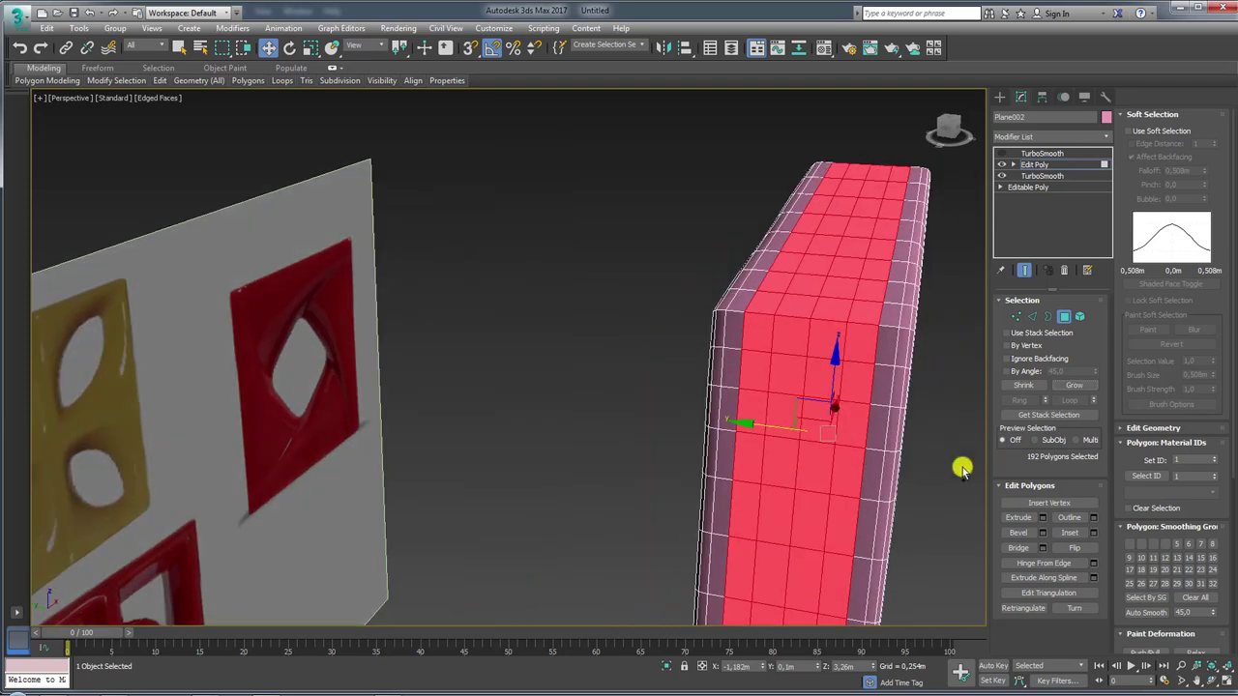
# Bevel the face strip inward to -0.02m along Local Normals
pyautogui.click(1092, 533)
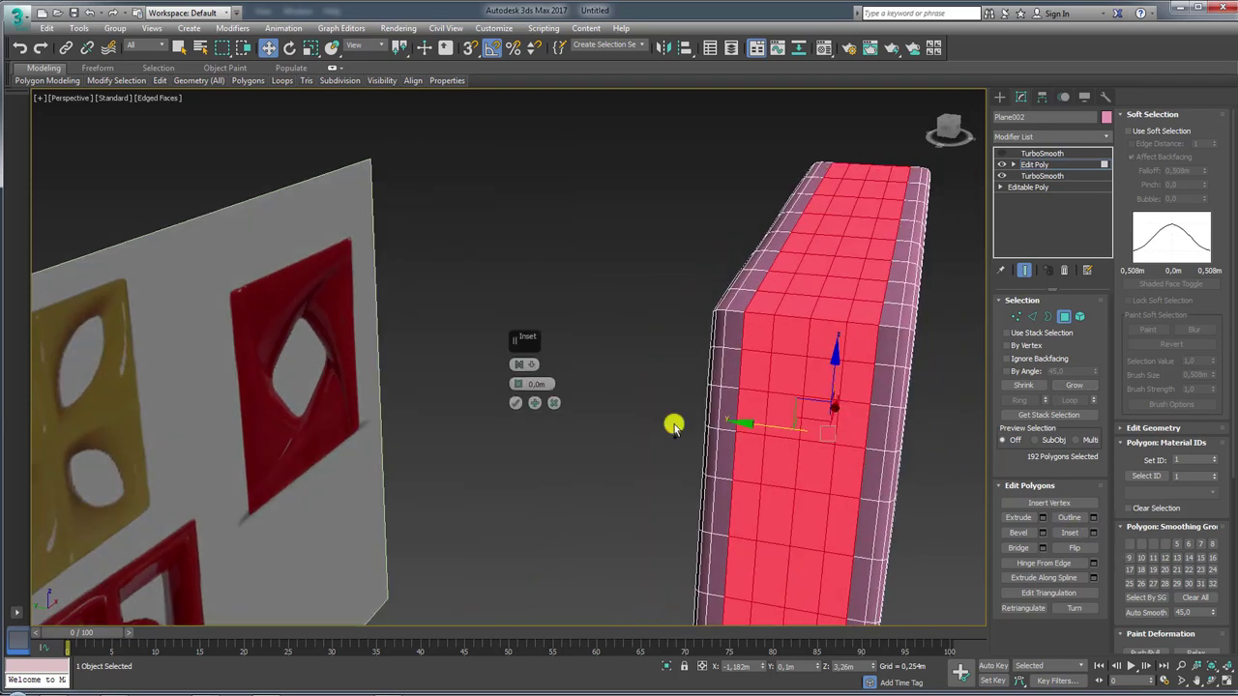
pyautogui.click(515, 402)
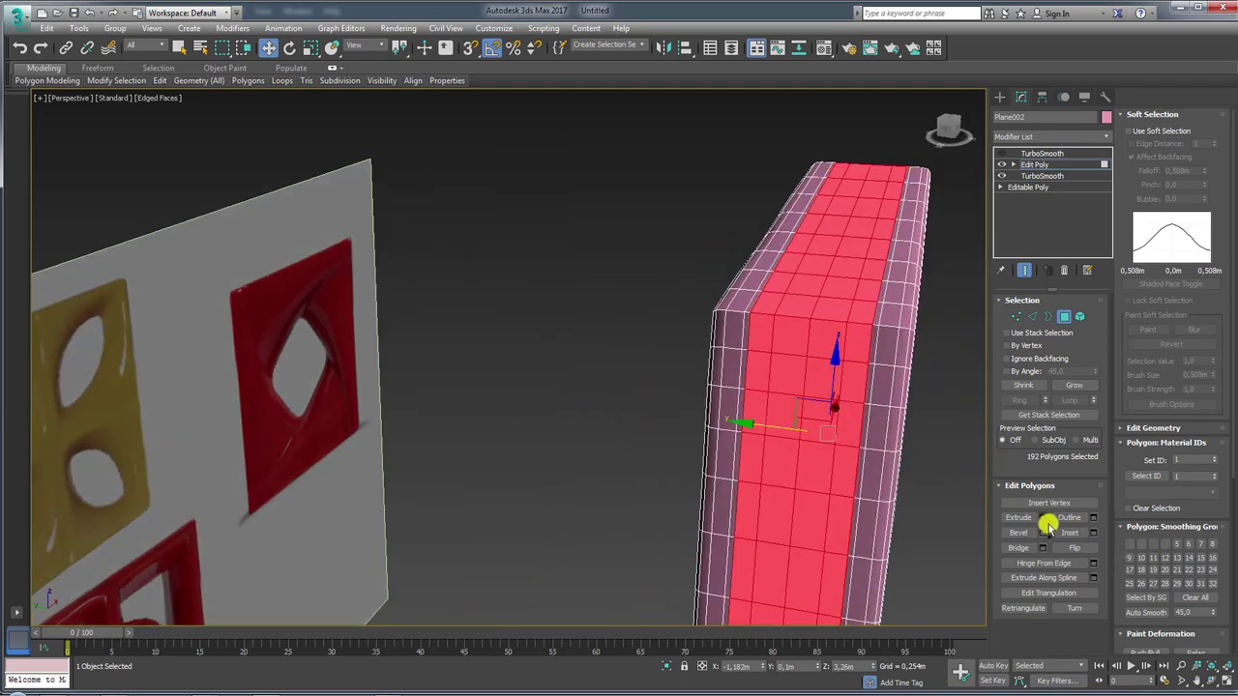
pyautogui.click(1043, 532)
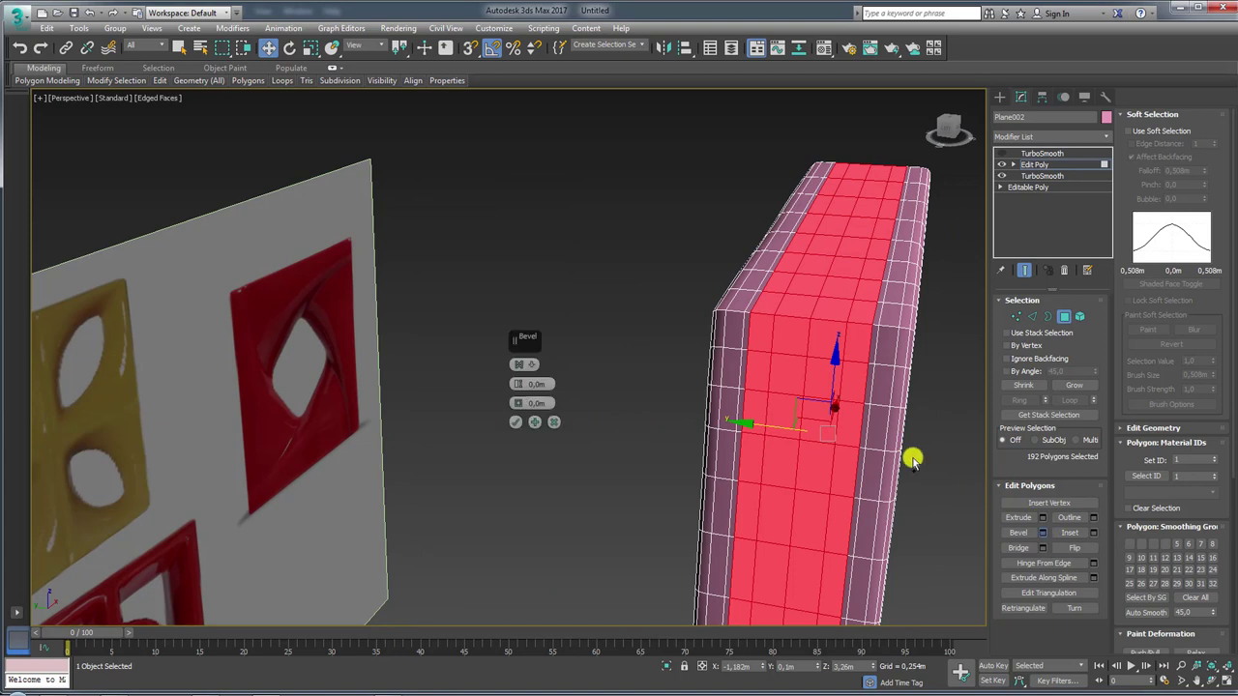
pyautogui.moveTo(517, 383); pyautogui.dragTo(525, 364)
pyautogui.click(525, 365)
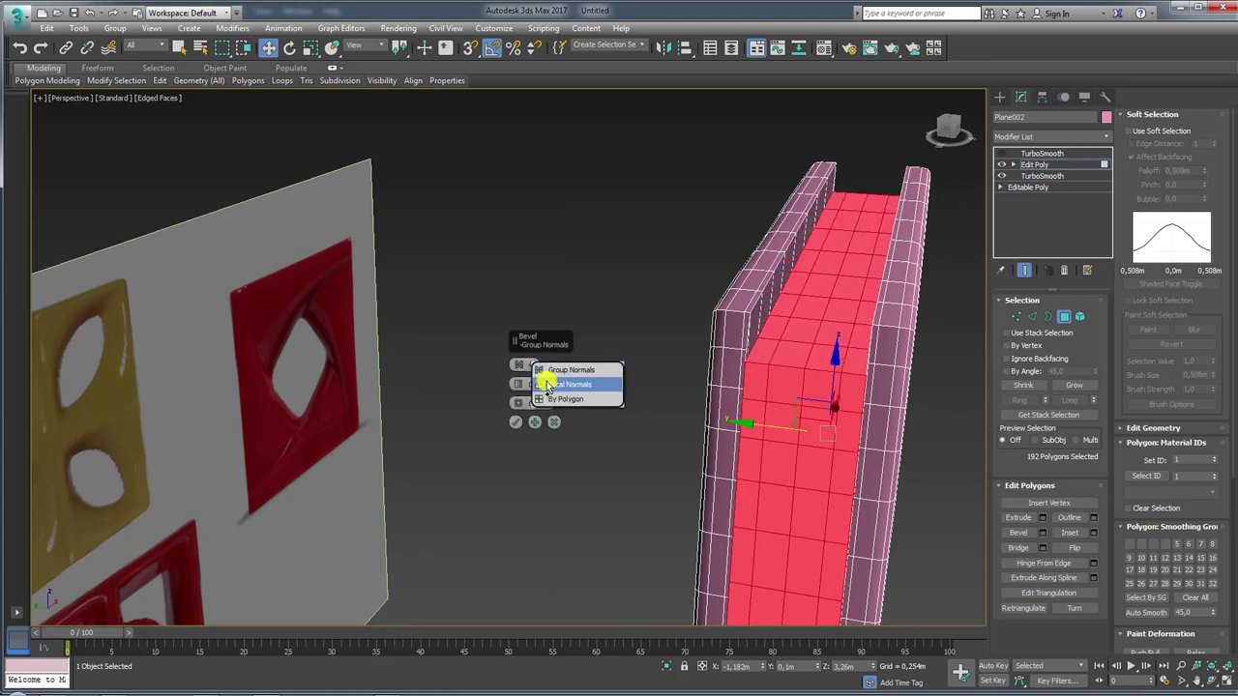
pyautogui.click(547, 380)
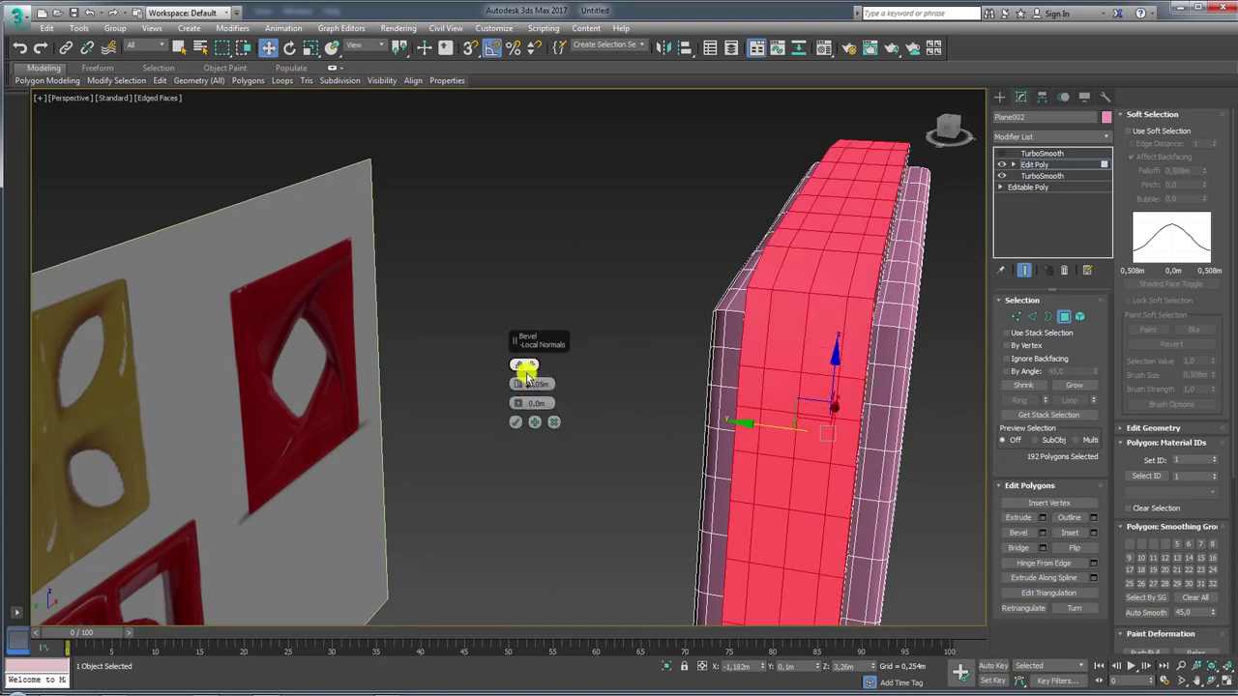
pyautogui.moveTo(519, 387); pyautogui.dragTo(515, 373)
pyautogui.keyDown('alt'); pyautogui.moveTo(692, 381); pyautogui.dragTo(659, 379, button='middle'); pyautogui.keyUp('alt')
pyautogui.moveTo(523, 387)
pyautogui.mouseDown()
pyautogui.moveTo(538, 408)
pyautogui.moveTo(520, 410)
pyautogui.mouseUp()
pyautogui.click(516, 420)
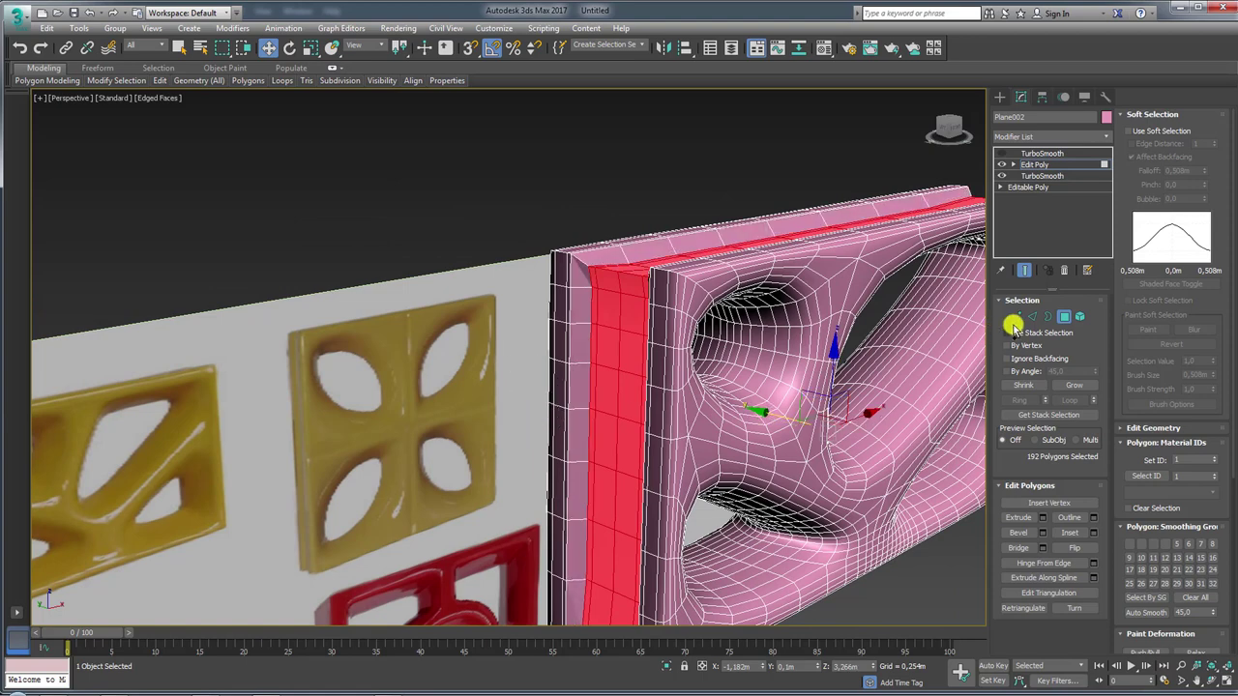
# Connect a ring of side edges into a new edge loop, then show the top TurboSmooth
pyautogui.click(1030, 317)
pyautogui.click(592, 268)
pyautogui.keyDown('alt'); pyautogui.moveTo(584, 263); pyautogui.dragTo(694, 272, button='middle'); pyautogui.keyUp('alt')
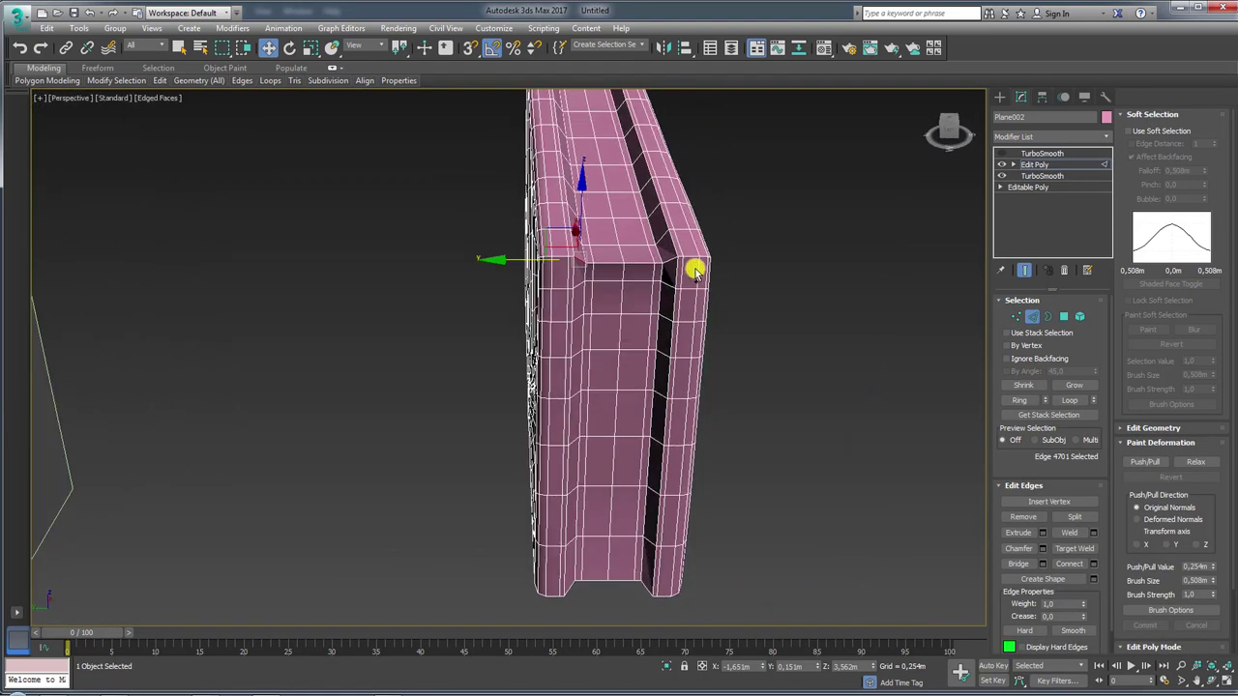
pyautogui.click(1019, 400)
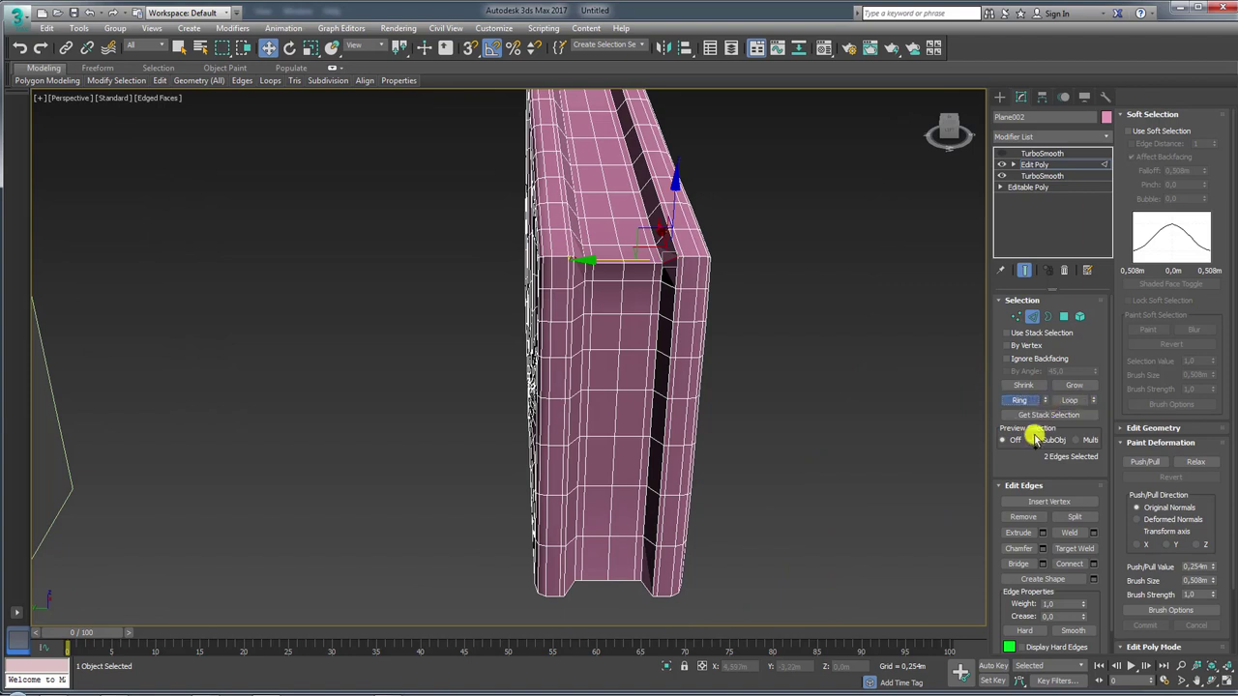
pyautogui.click(1093, 564)
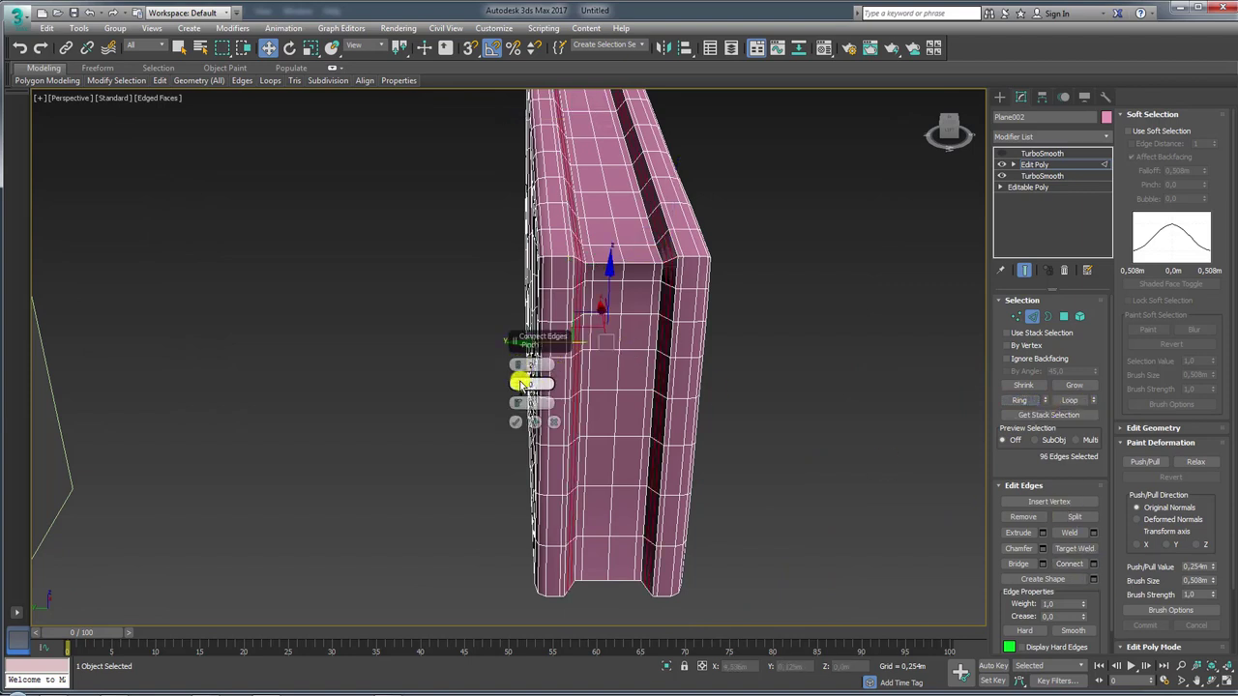
pyautogui.click(516, 421)
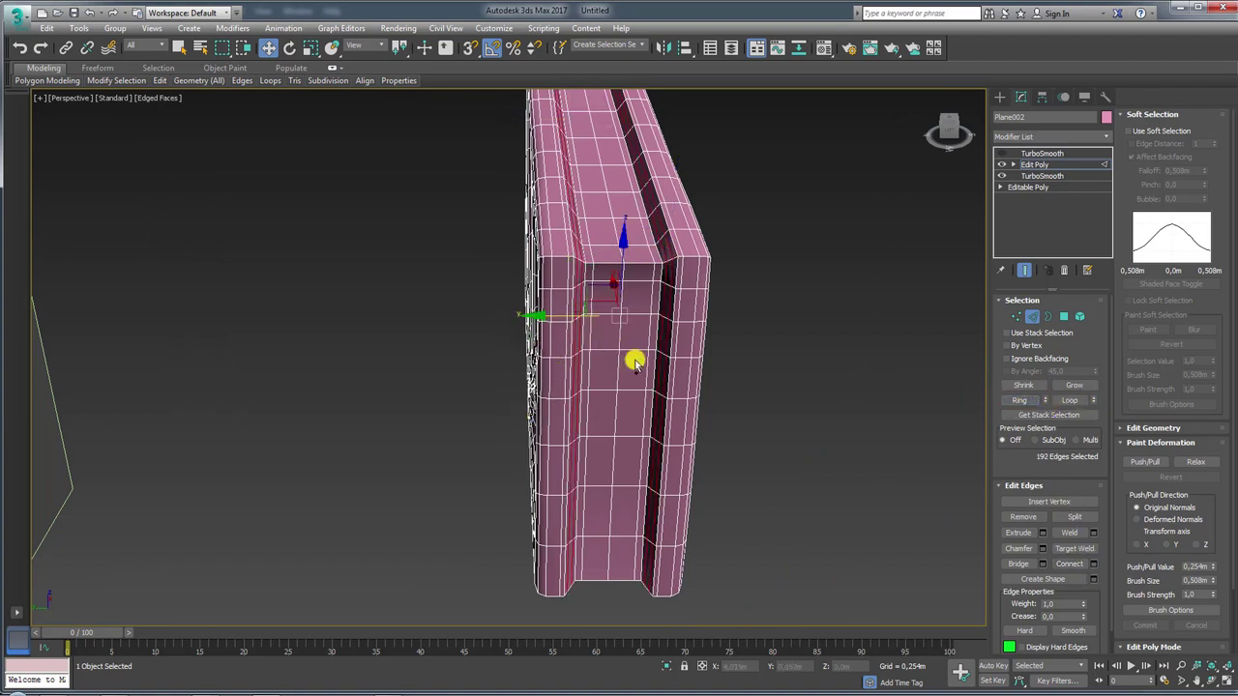
pyautogui.click(1034, 163)
pyautogui.click(1040, 153)
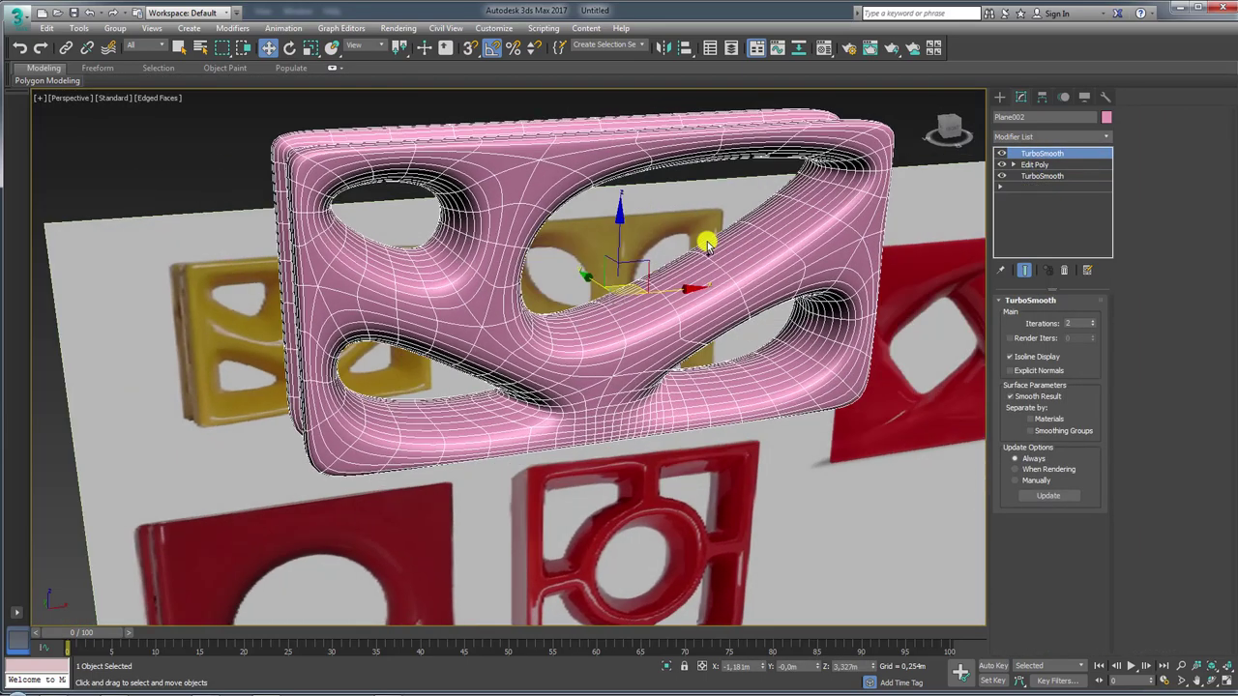
# Move the enlarged brick left to sit above the red and beige bricks
pyautogui.scroll(-3, 735, 266)
pyautogui.scroll(-3, 793, 309)
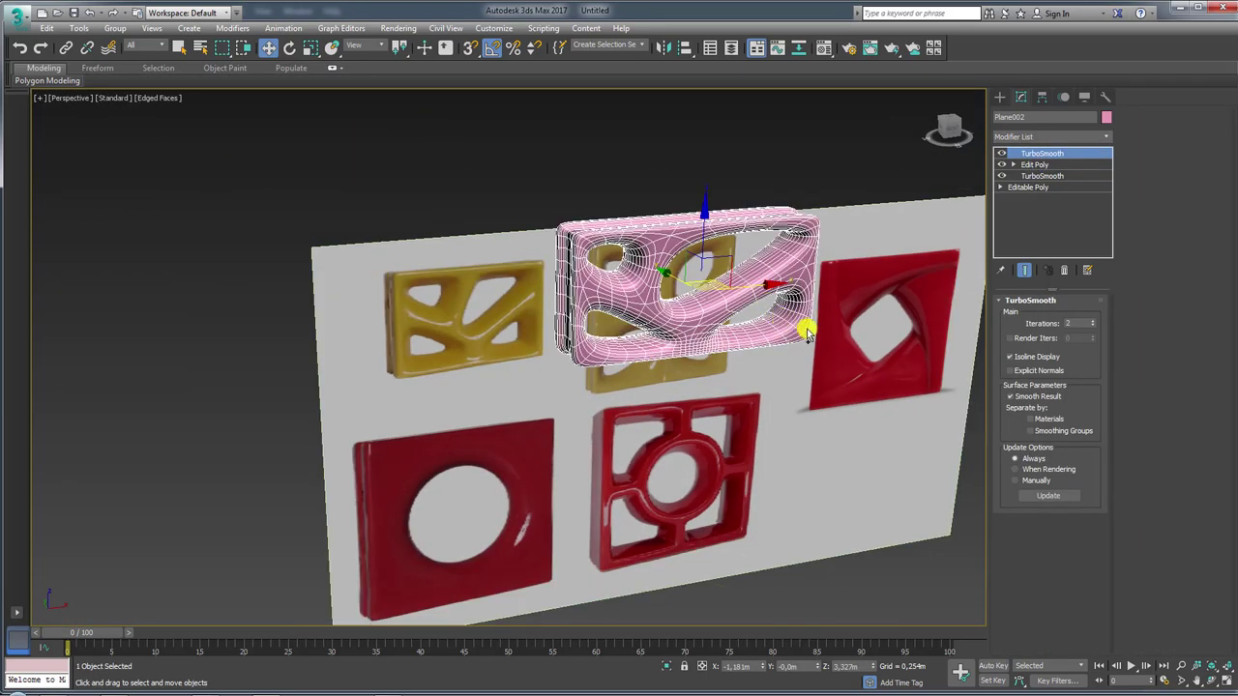
pyautogui.scroll(-3, 803, 324)
pyautogui.scroll(-2, 781, 309)
pyautogui.scroll(-3, 798, 326)
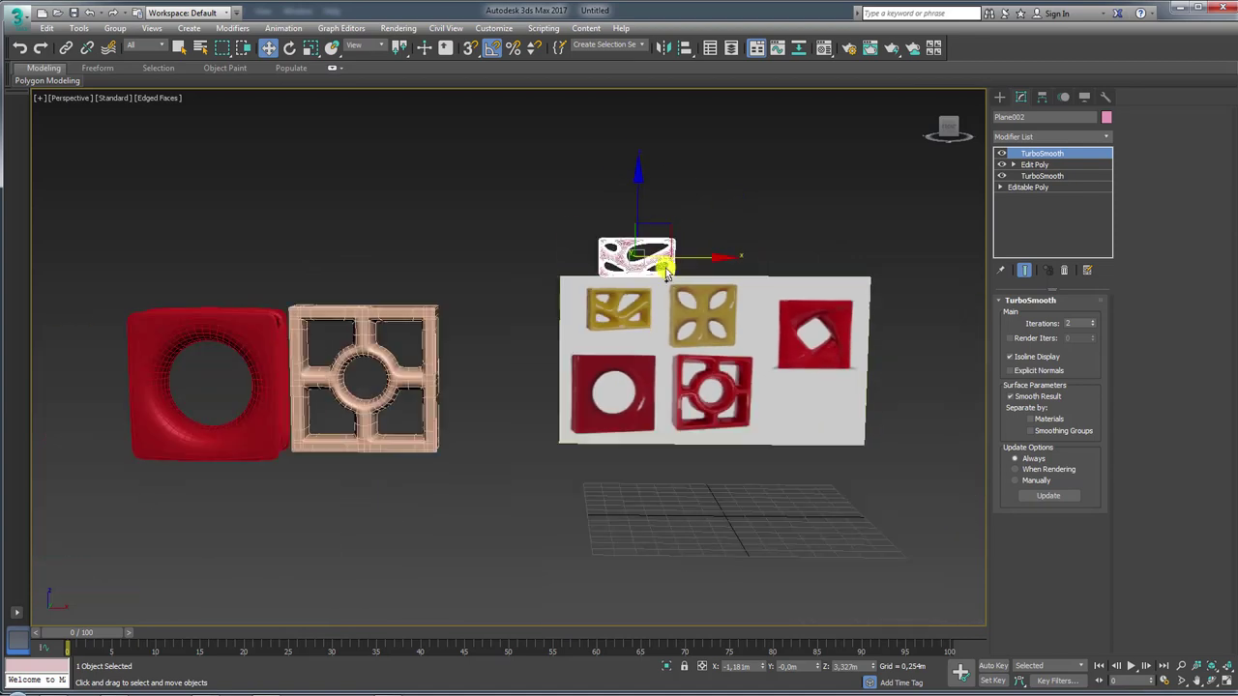
pyautogui.keyDown('alt'); pyautogui.moveTo(744, 304); pyautogui.dragTo(563, 343, button='middle'); pyautogui.keyUp('alt')
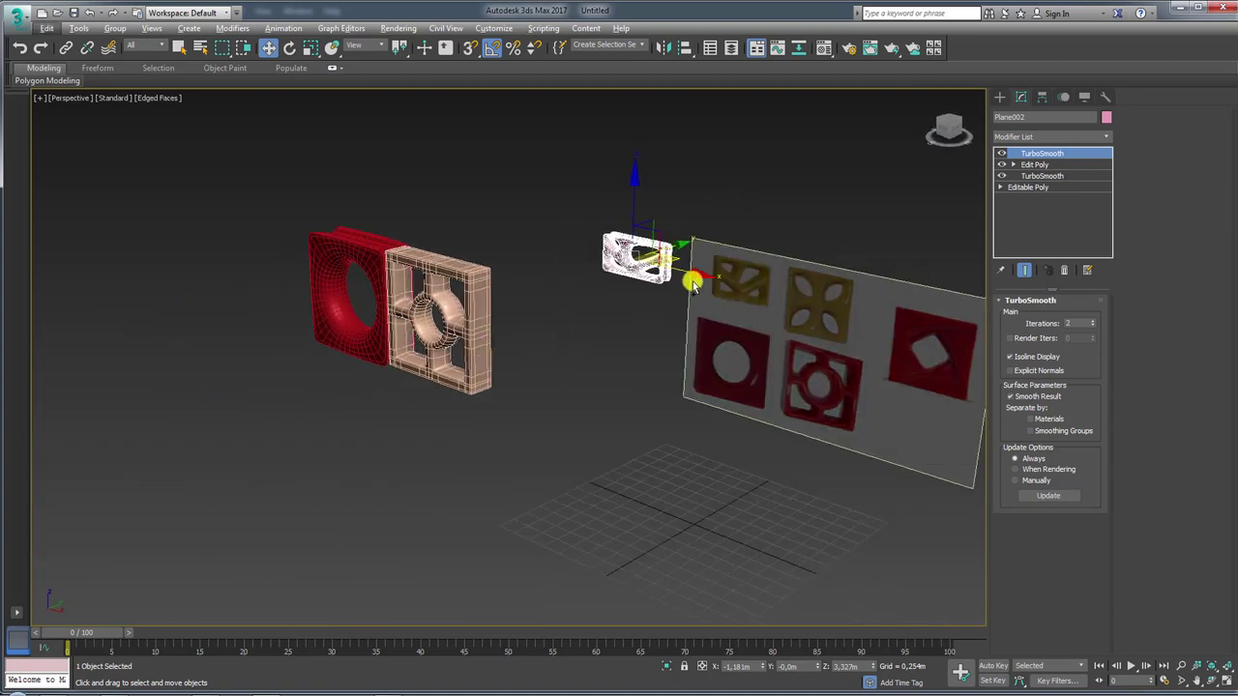
pyautogui.hotkey('shift', 'z')
pyautogui.moveTo(644, 230)
pyautogui.mouseDown()
pyautogui.moveTo(276, 216)
pyautogui.moveTo(268, 144)
pyautogui.mouseUp()
pyautogui.hotkey('shift', 'y')
pyautogui.press('e')
pyautogui.press('r')
pyautogui.press('w')
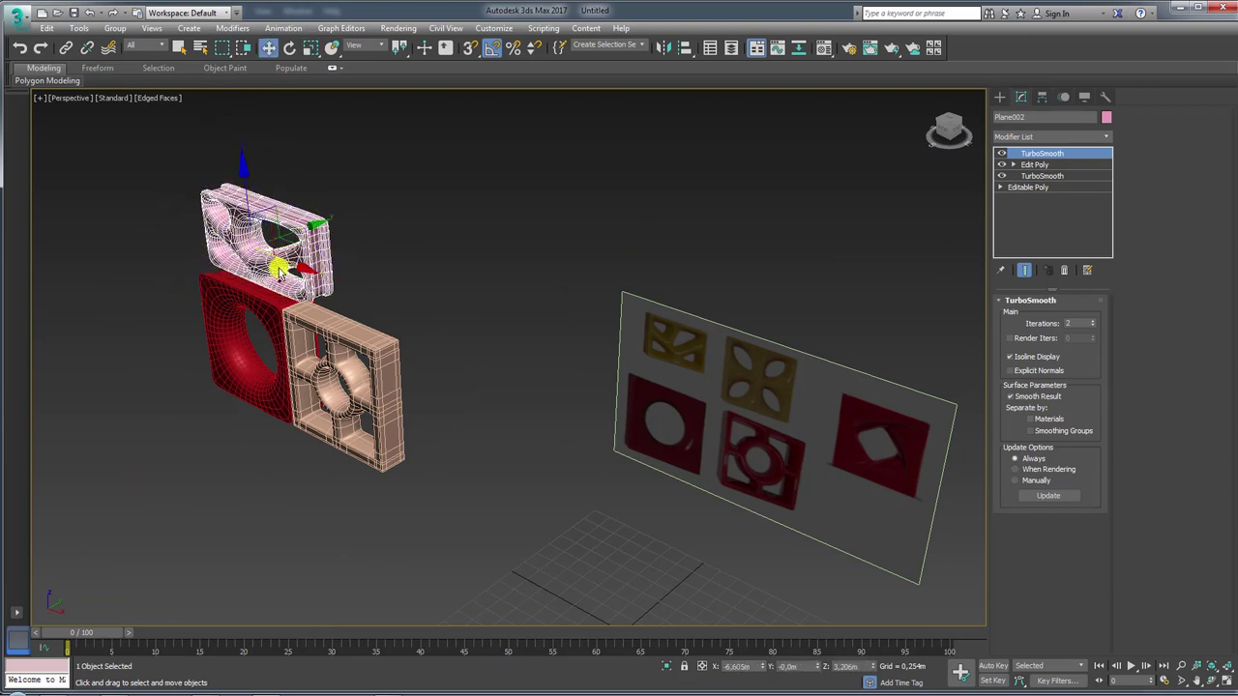
pyautogui.hotkey('shift', 'z')
pyautogui.hotkey('shift', 'z')
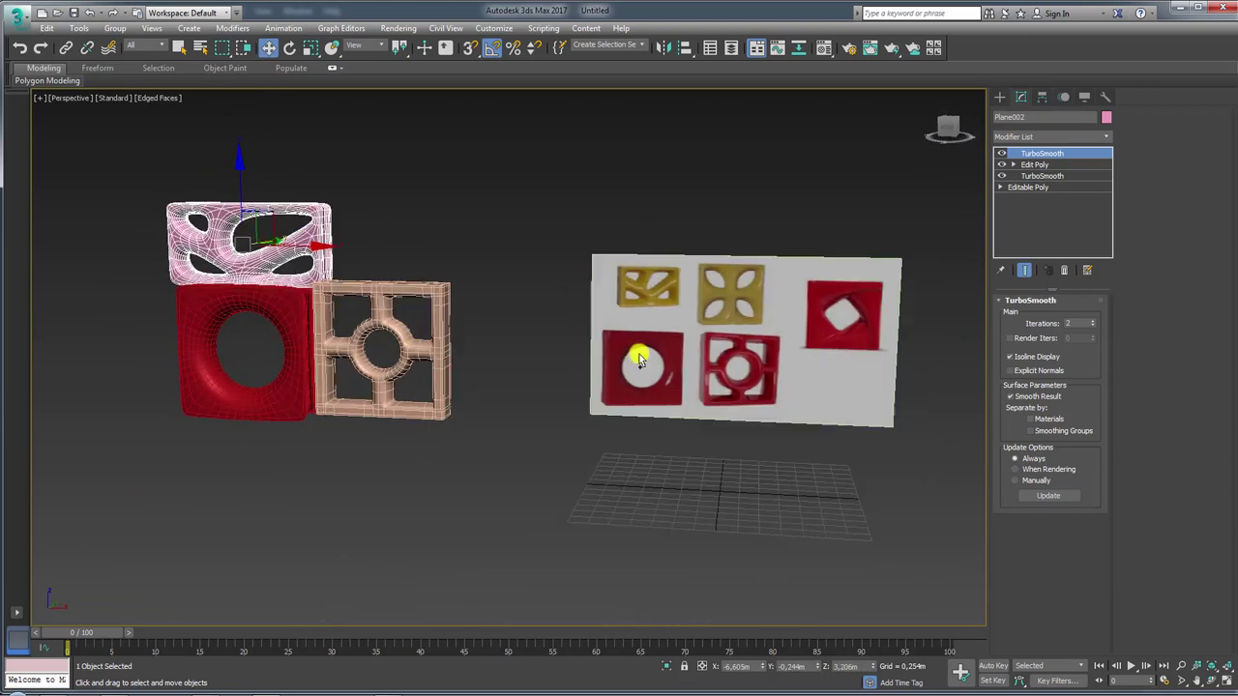
# Circle the yellow four-leaf brick and the red round-hole brick as references
pyautogui.scroll(2, 574, 288)
pyautogui.scroll(2, 586, 287)
pyautogui.scroll(2, 586, 287)
pyautogui.scroll(2, 642, 377)
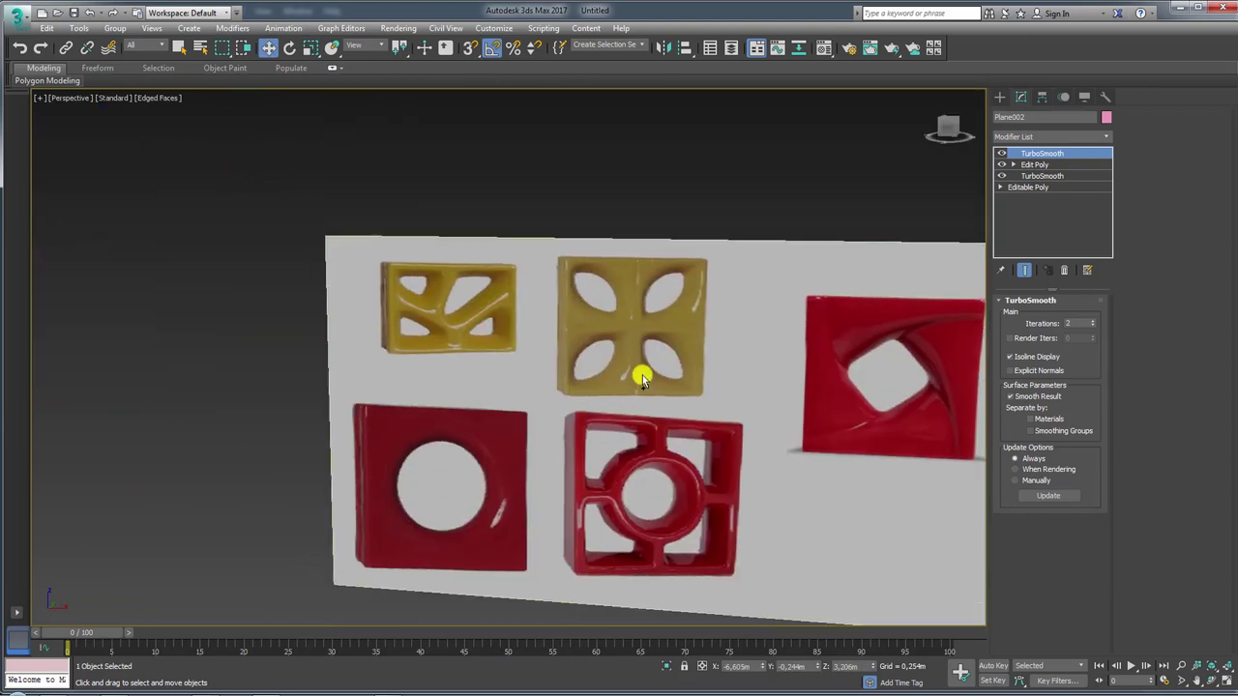
pyautogui.moveTo(642, 377); pyautogui.dragTo(643, 394, button='middle')
pyautogui.moveTo(547, 294); pyautogui.dragTo(689, 270)
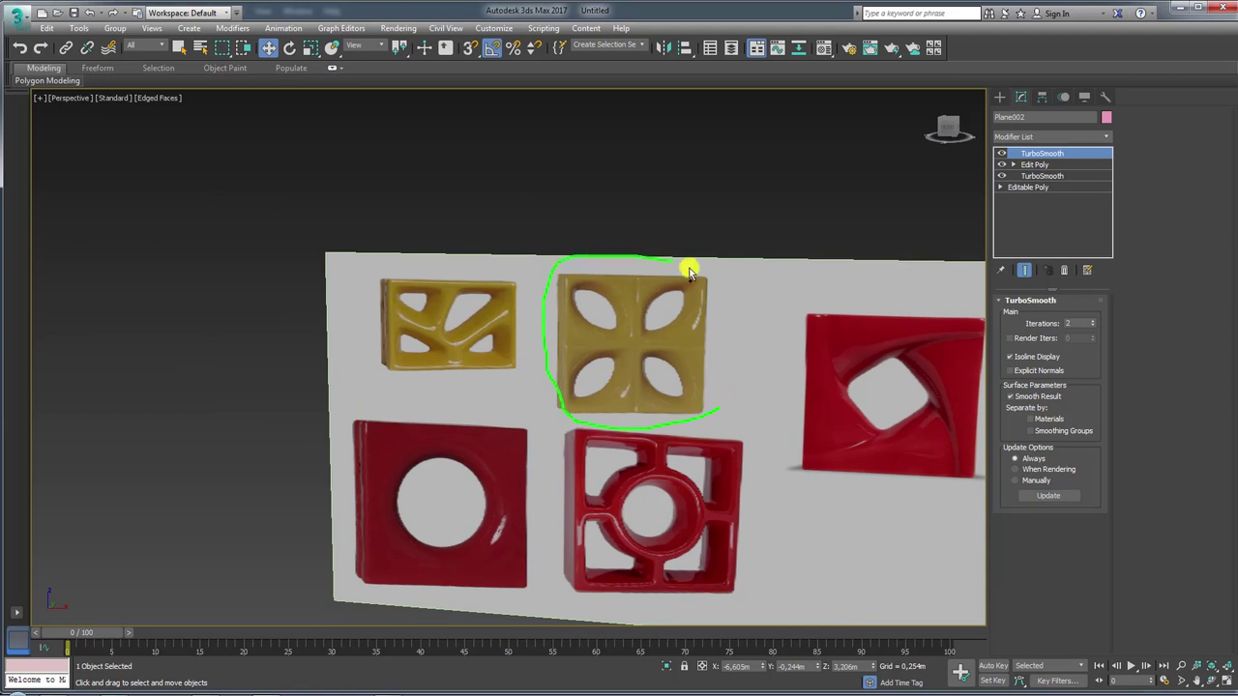
pyautogui.moveTo(508, 499)
pyautogui.mouseDown()
pyautogui.moveTo(400, 434)
pyautogui.moveTo(400, 566)
pyautogui.moveTo(535, 517)
pyautogui.mouseUp()
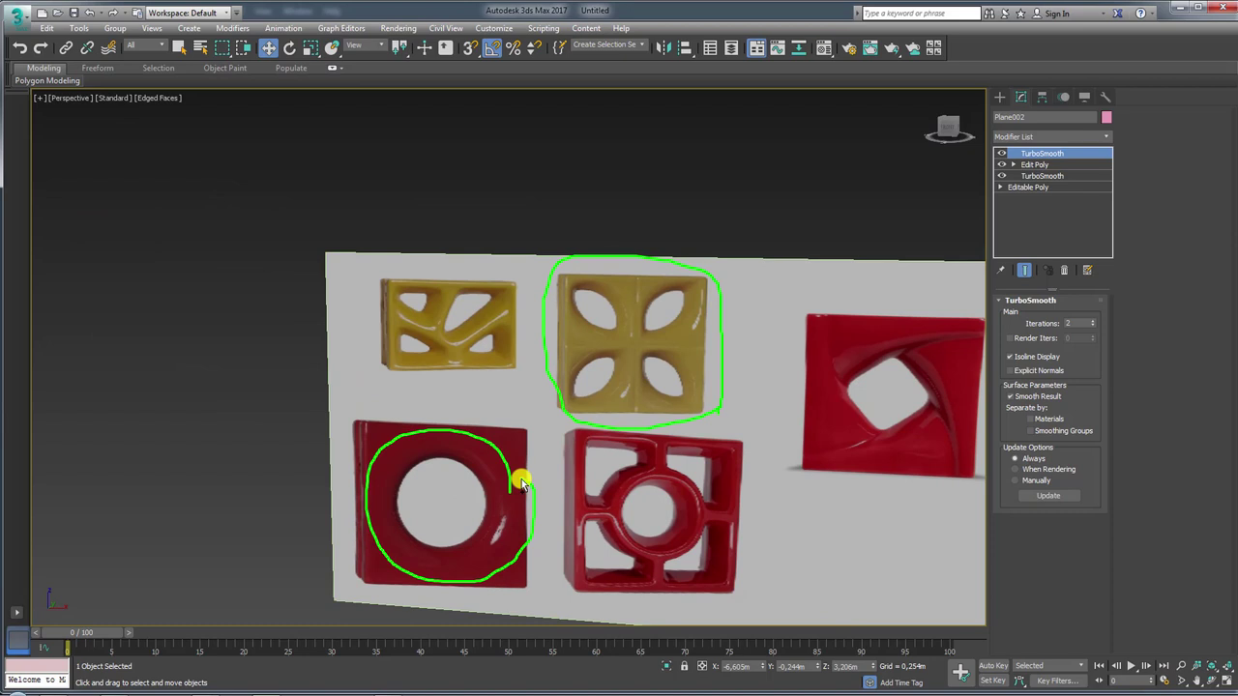
pyautogui.press('Escape')
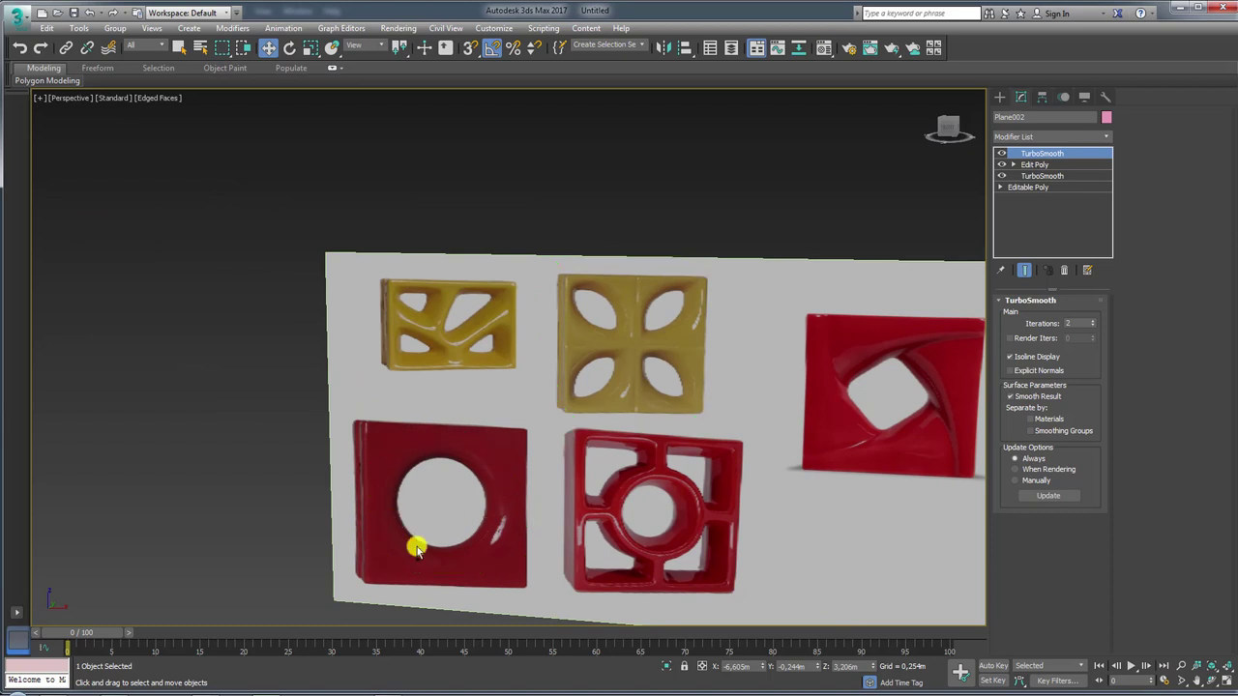
# Zoom out, reframe the scene, and bring up the Standard Primitives list
pyautogui.scroll(-5, 474, 430)
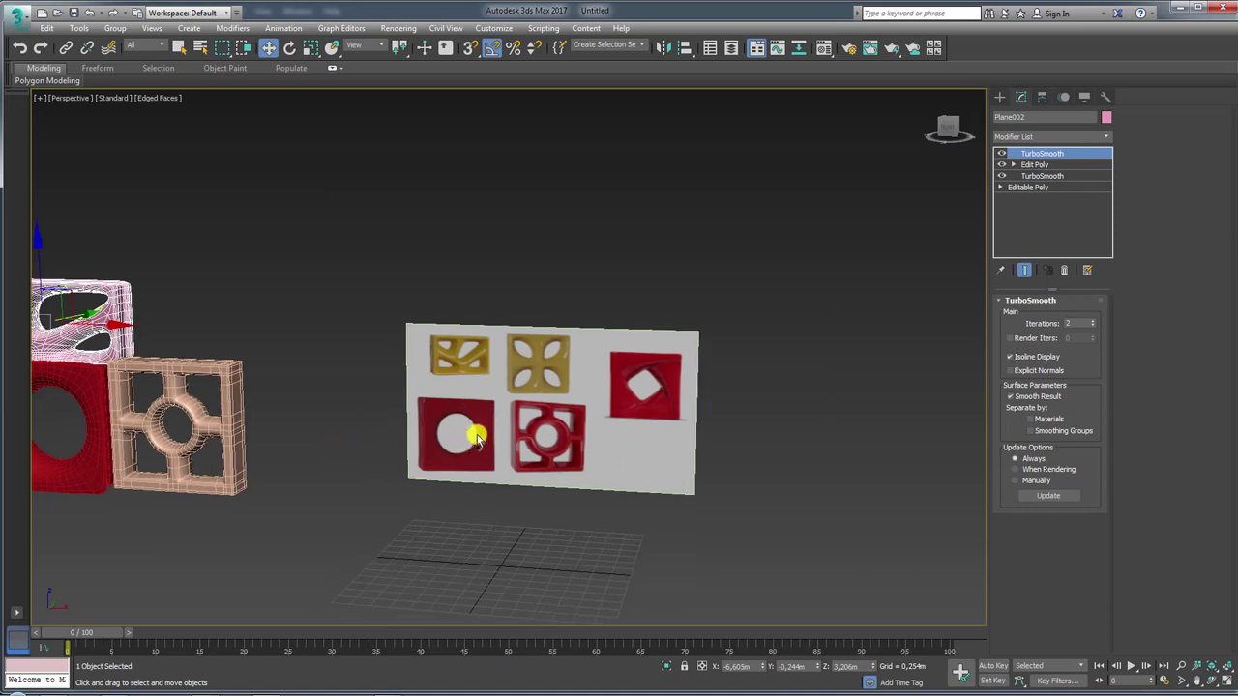
pyautogui.scroll(-3, 478, 431)
pyautogui.scroll(-1, 571, 393)
pyautogui.moveTo(564, 378); pyautogui.dragTo(514, 408, button='middle')
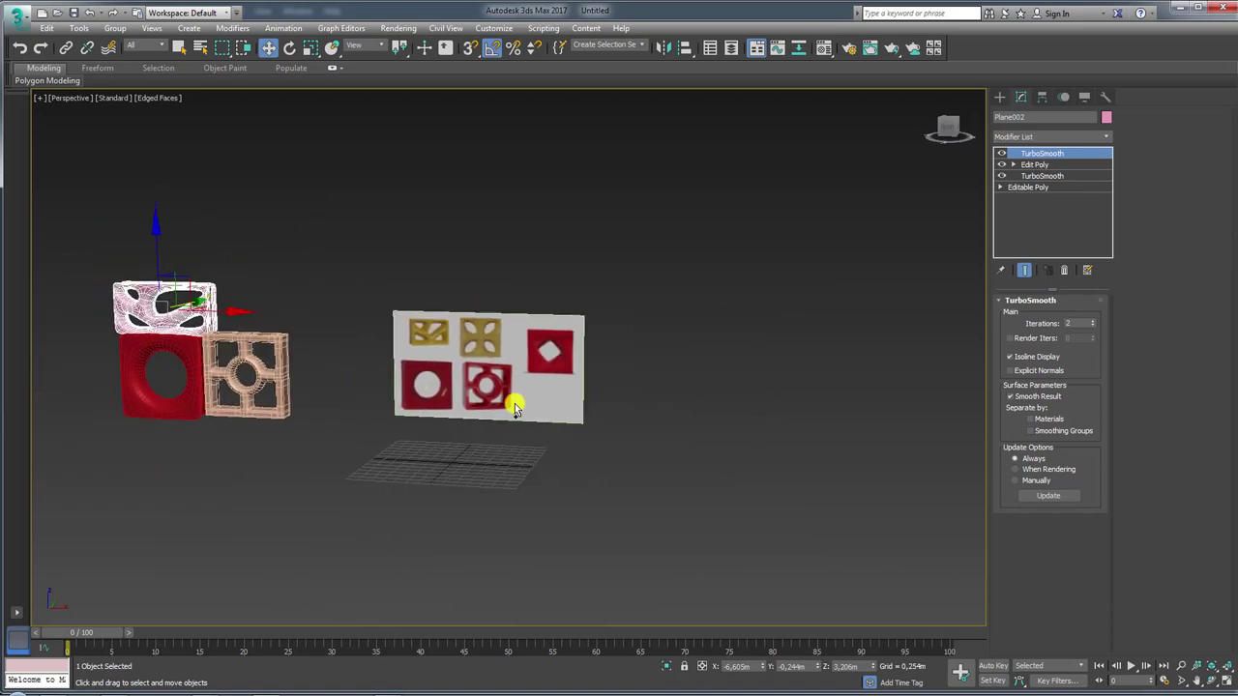
pyautogui.click(999, 97)
# Switch to a shaded Front view framed on the reference bricks
pyautogui.press('f')
pyautogui.scroll(-1, 715, 385)
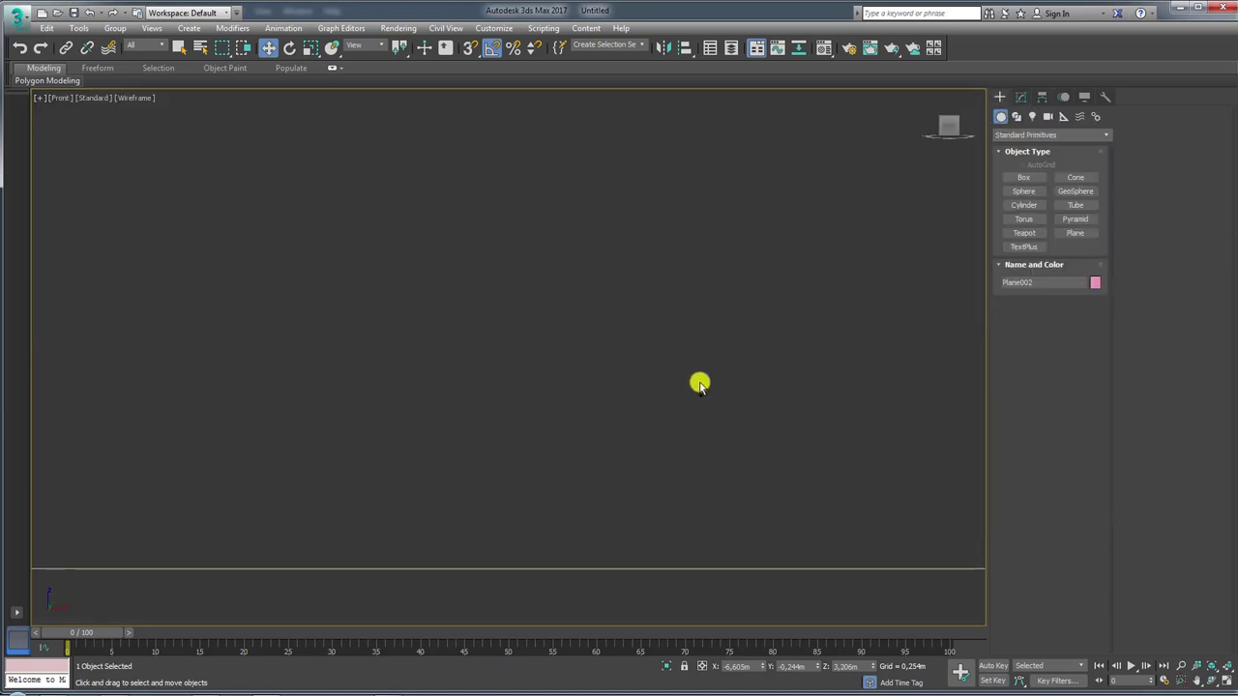
pyautogui.scroll(-4, 697, 386)
pyautogui.moveTo(694, 420); pyautogui.dragTo(544, 390, button='middle')
pyautogui.press('F3')
pyautogui.moveTo(630, 371); pyautogui.dragTo(566, 382, button='middle')
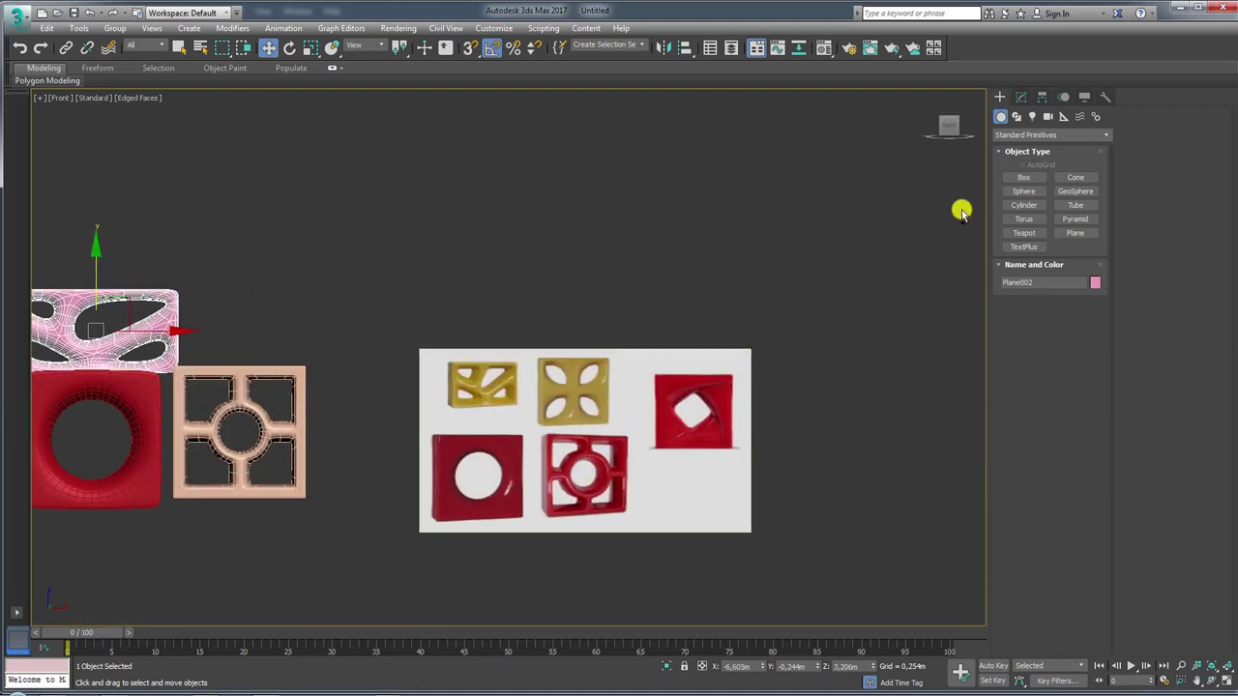
# Draw a torus above the reference with Radius 2 of 0.239m and 16 segments
pyautogui.click(1023, 219)
pyautogui.scroll(2, 541, 310)
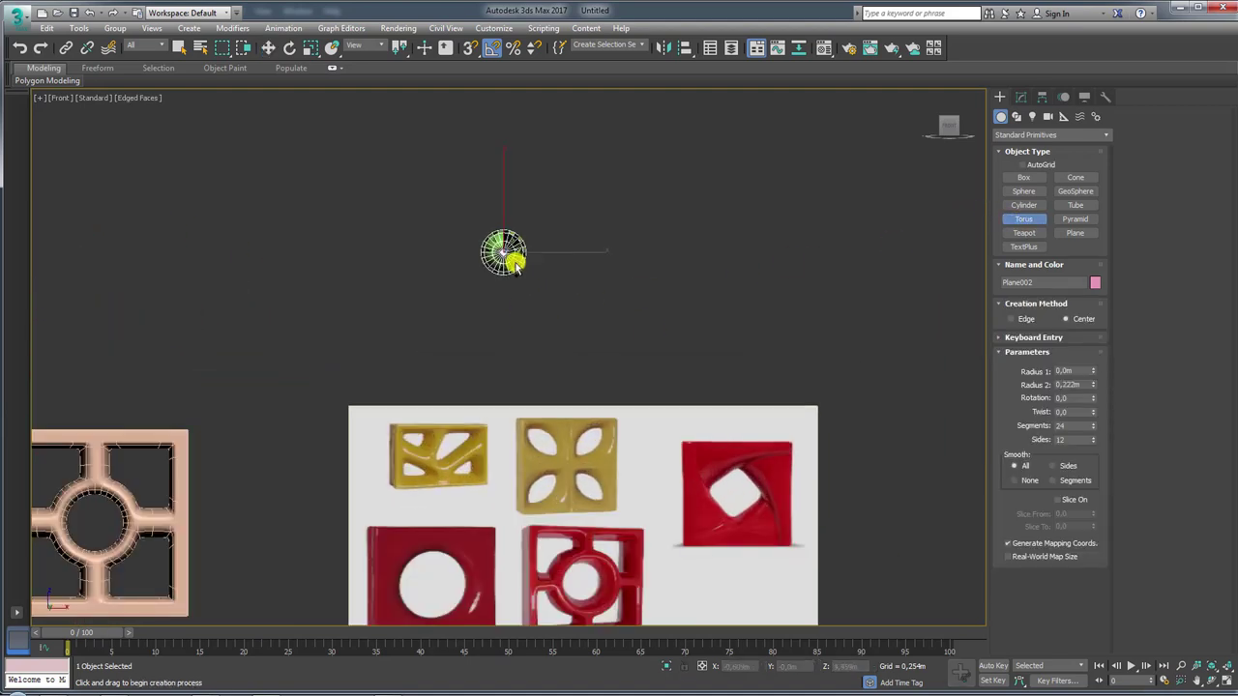
pyautogui.moveTo(504, 250)
pyautogui.mouseDown()
pyautogui.moveTo(552, 299)
pyautogui.moveTo(531, 280)
pyautogui.mouseUp()
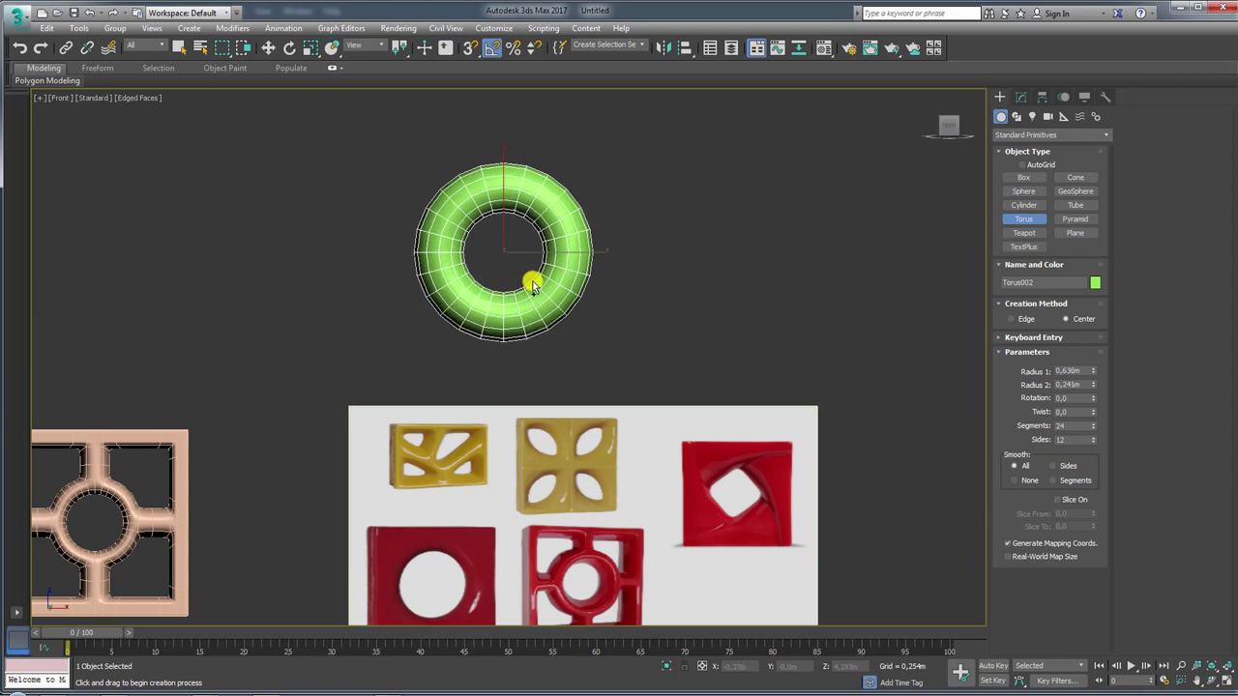
pyautogui.click(531, 280)
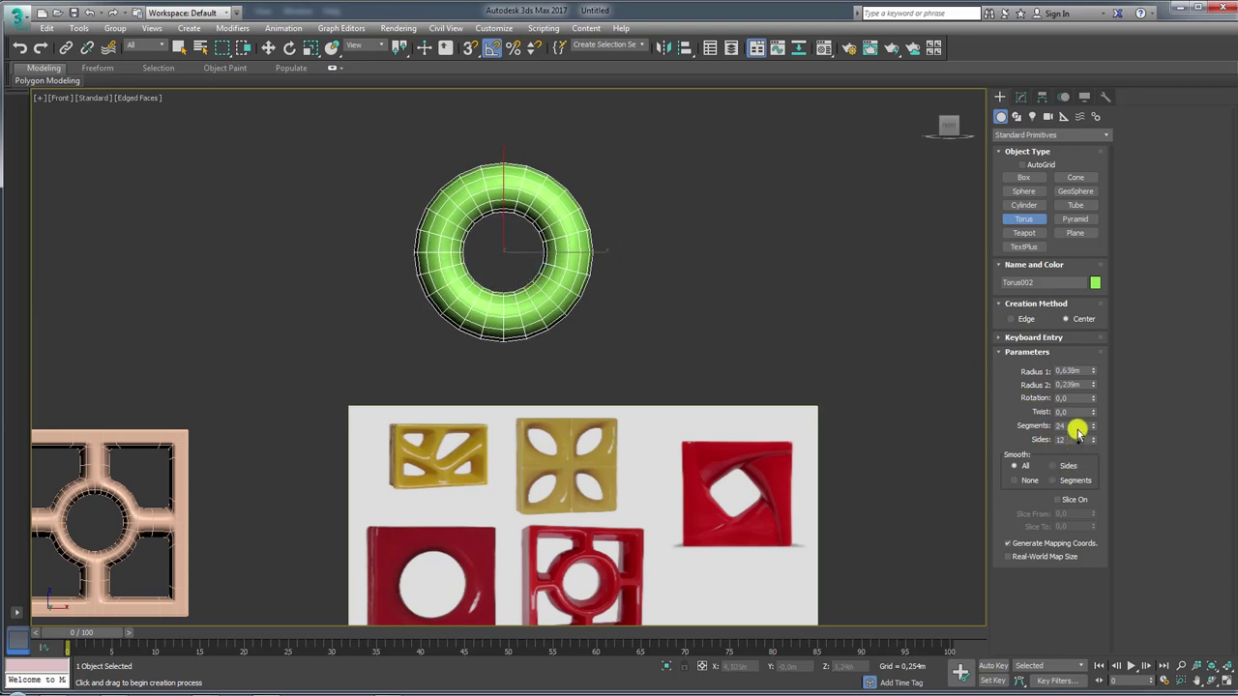
pyautogui.moveTo(1076, 426); pyautogui.dragTo(1031, 429)
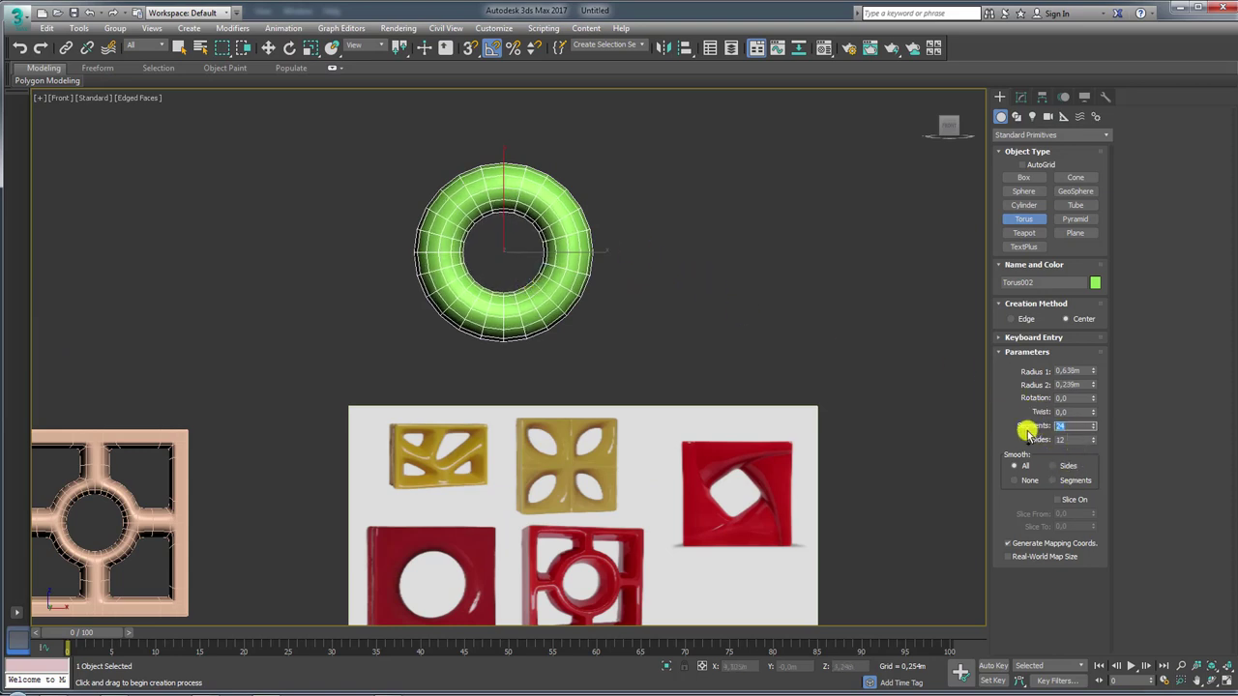
pyautogui.write('16')
pyautogui.press('Return')
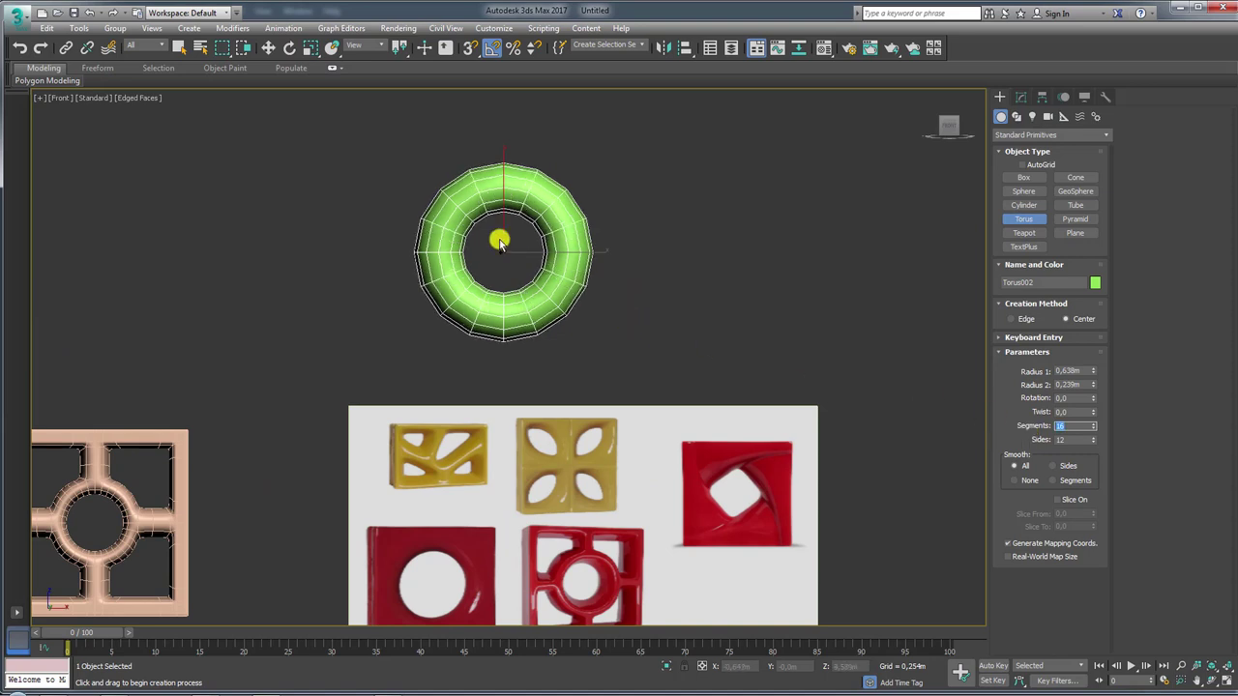
# Convert the torus to Editable Poly and delete its right-half polygons
pyautogui.rightClick(509, 238)
pyautogui.rightClick(515, 267)
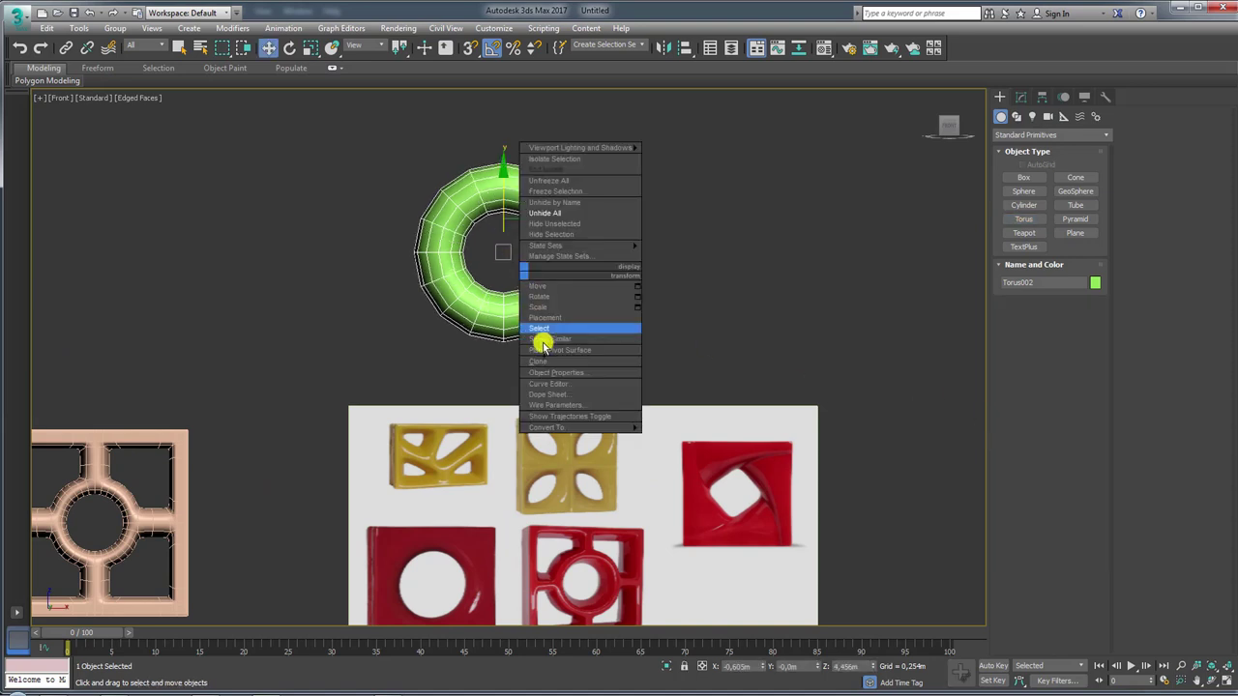
pyautogui.click(682, 439)
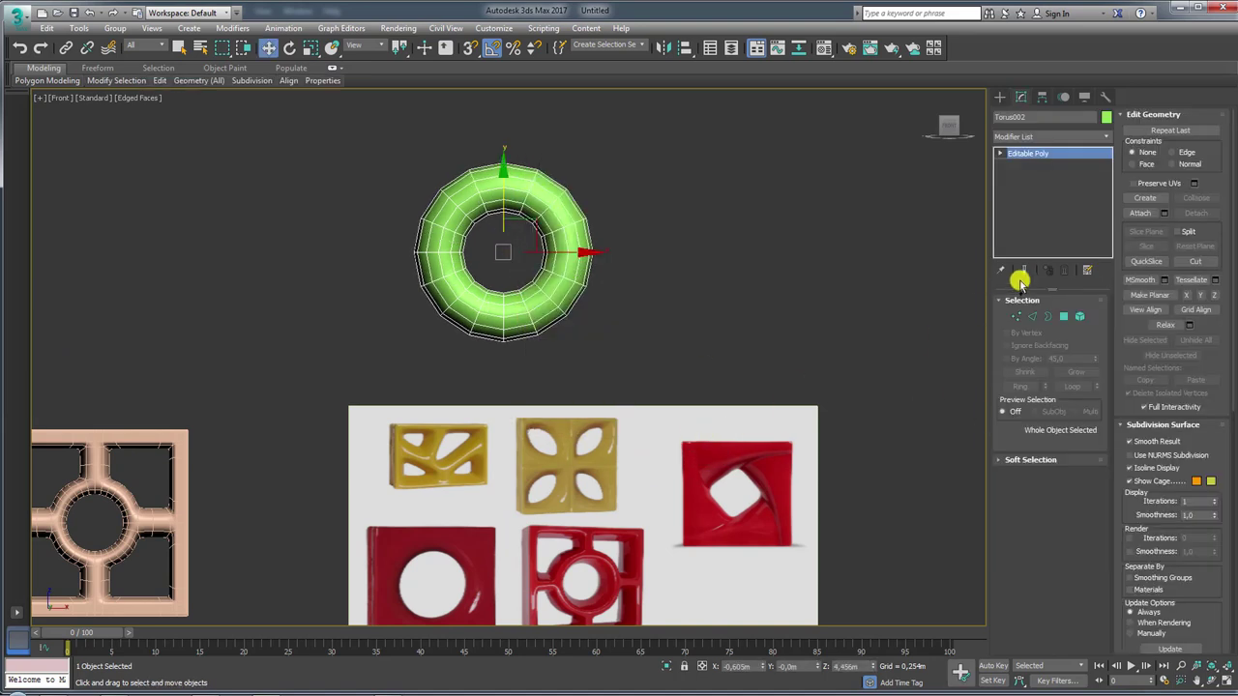
pyautogui.click(1063, 319)
pyautogui.moveTo(515, 371); pyautogui.dragTo(517, 367)
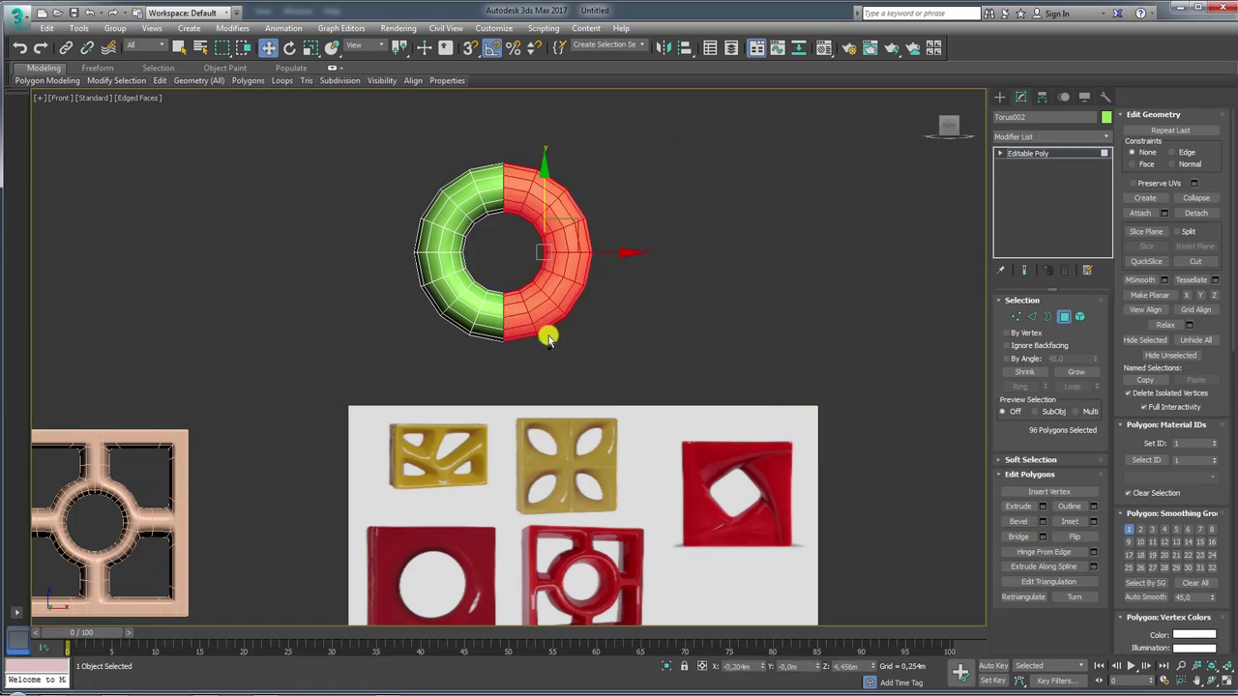
pyautogui.press('Delete')
# Isolate the half torus, preview it smoothed, and orbit to an angled view
pyautogui.moveTo(536, 310); pyautogui.dragTo(647, 322, button='middle')
pyautogui.hotkey('alt', 'q')
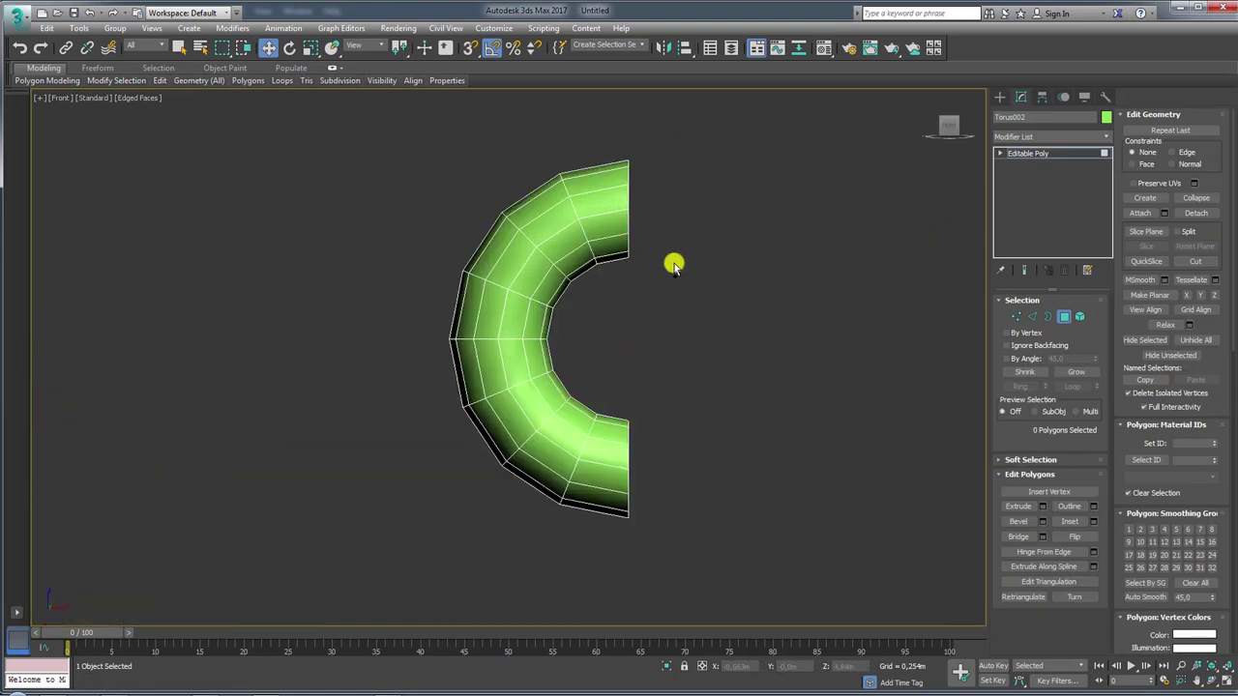
pyautogui.click(1032, 317)
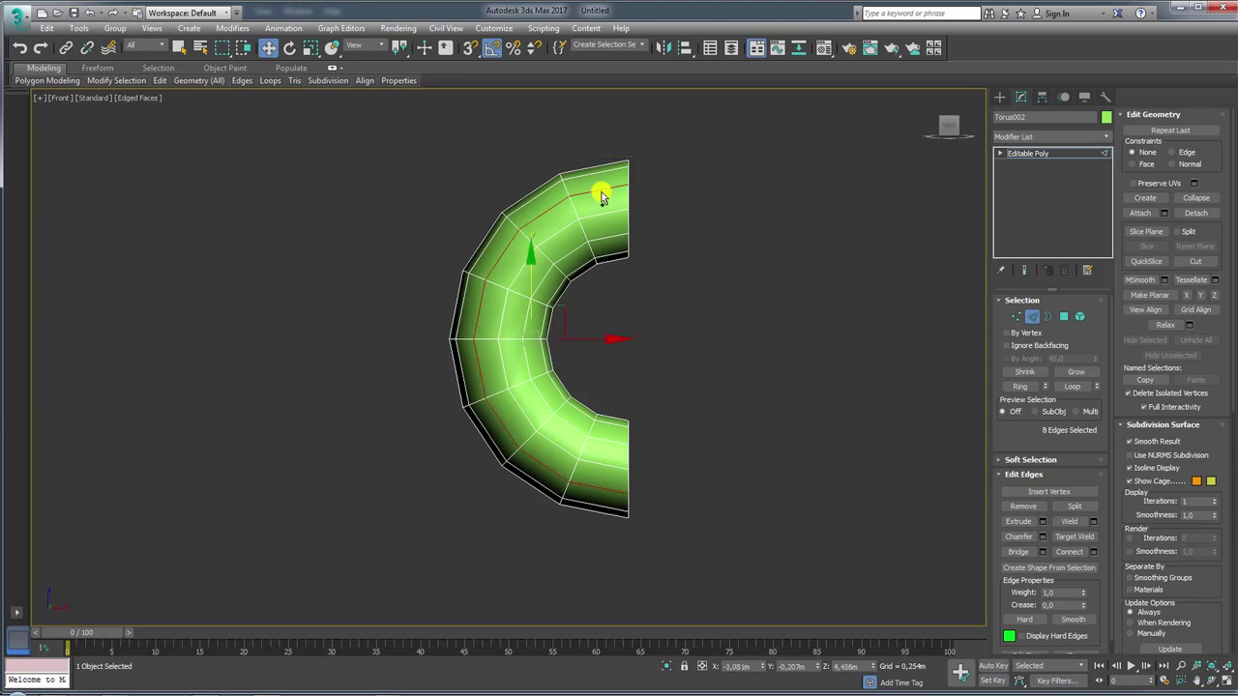
pyautogui.hotkey('ctrl', 'BackSpace')
pyautogui.click(1076, 317)
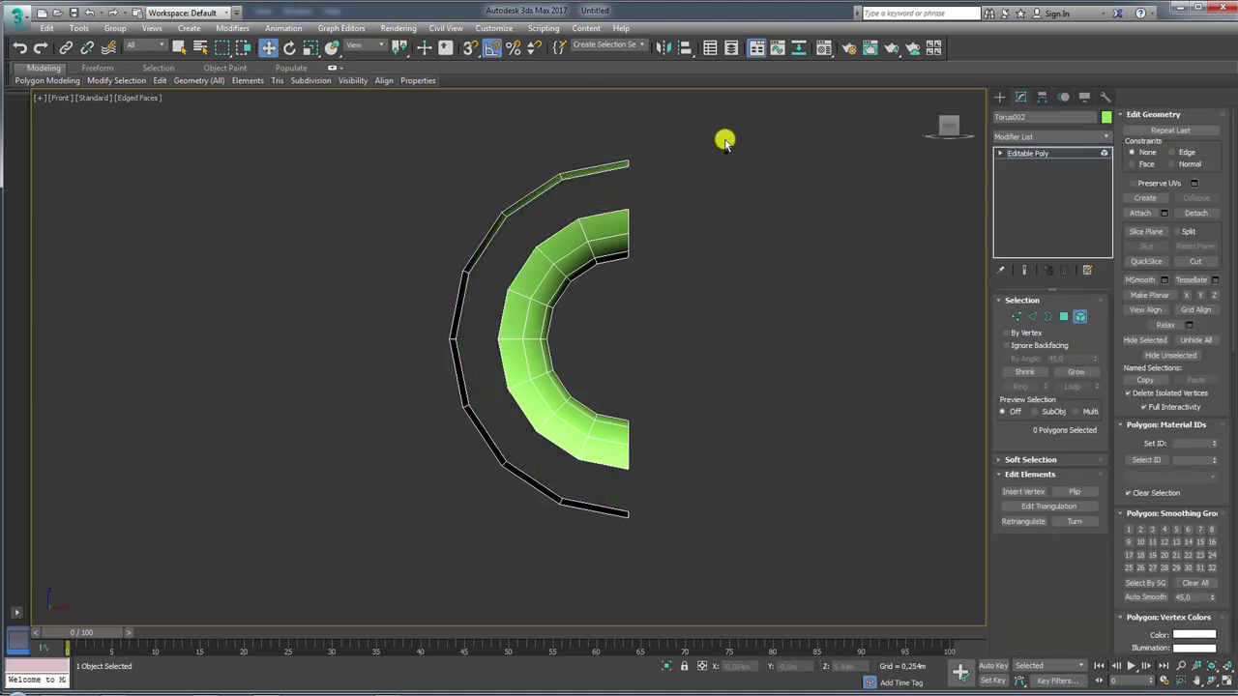
pyautogui.click(1005, 151)
pyautogui.moveTo(906, 212)
pyautogui.keyDown('alt'); pyautogui.mouseDown(button='middle')
pyautogui.moveTo(768, 265)
pyautogui.moveTo(706, 216)
pyautogui.moveTo(879, 216)
pyautogui.moveTo(744, 365)
pyautogui.moveTo(764, 358)
pyautogui.mouseUp(button='middle'); pyautogui.keyUp('alt')
pyautogui.scroll(-5, 745, 366)
pyautogui.scroll(5, 764, 358)
# Remove the arc's end caps and select both open end edge loops
pyautogui.click(1031, 317)
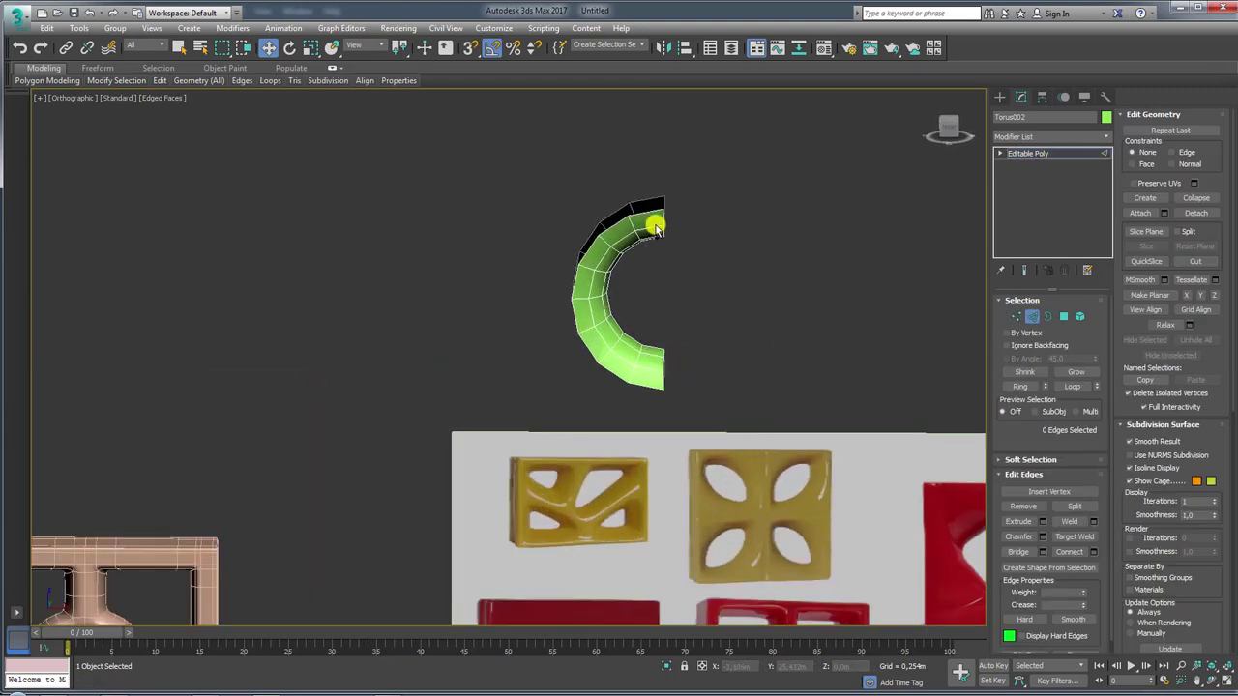
pyautogui.scroll(2, 658, 221)
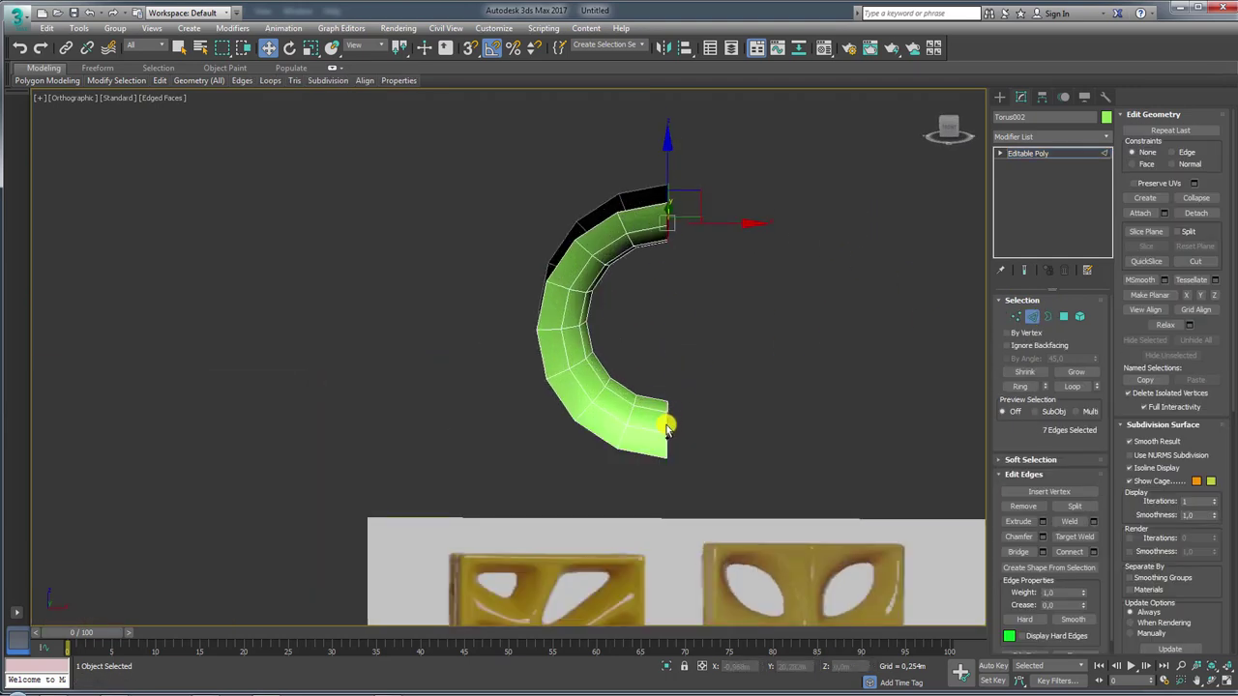
pyautogui.press('Delete')
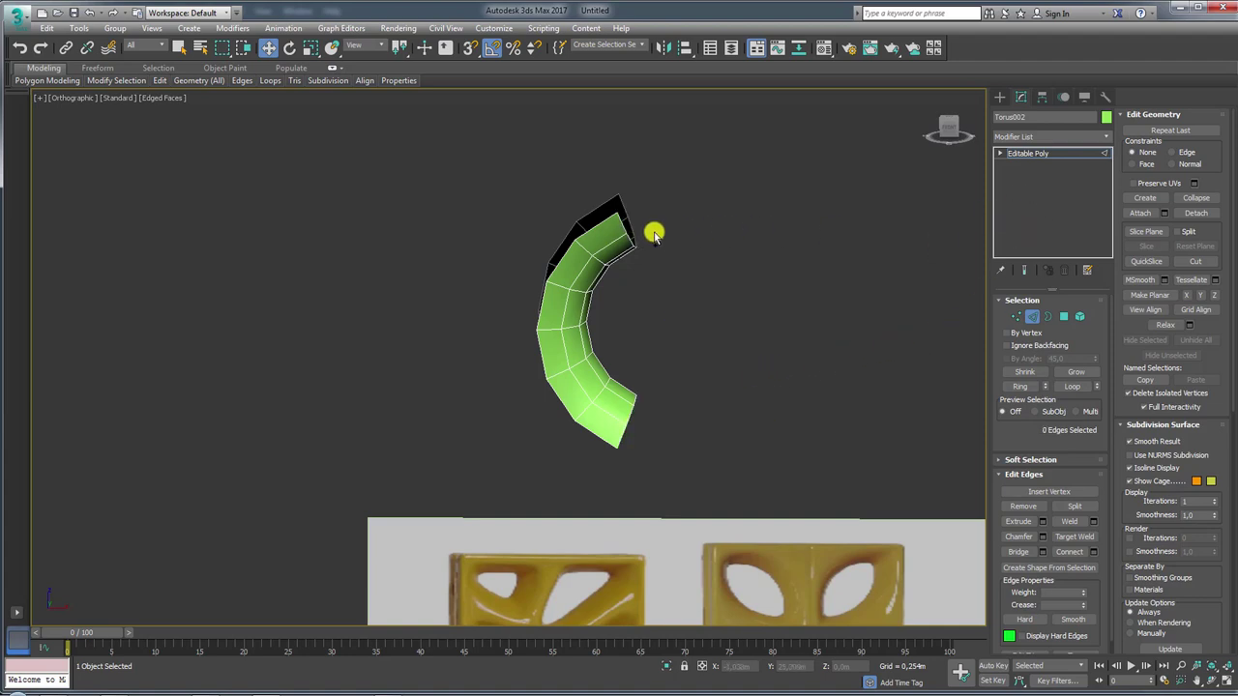
pyautogui.doubleClick(618, 229)
pyautogui.keyDown('ctrl'); pyautogui.doubleClick(630, 414); pyautogui.keyUp('ctrl')
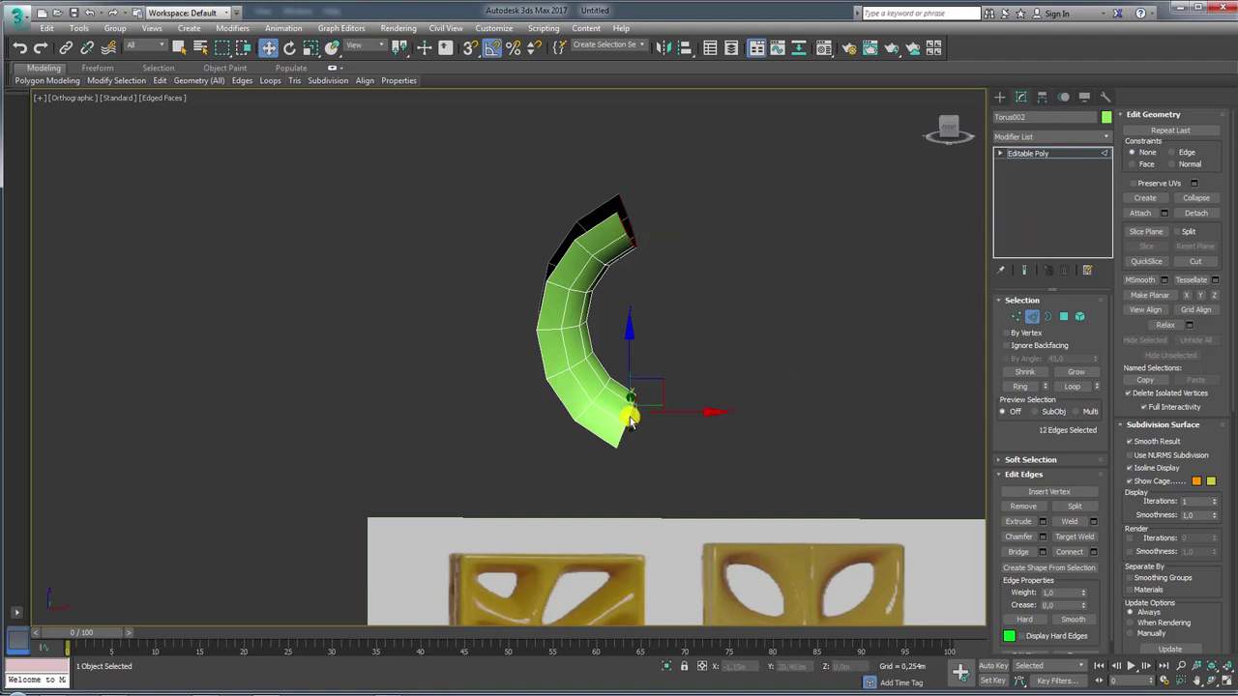
pyautogui.keyDown('alt'); pyautogui.moveTo(666, 425); pyautogui.dragTo(641, 394, button='middle'); pyautogui.keyUp('alt')
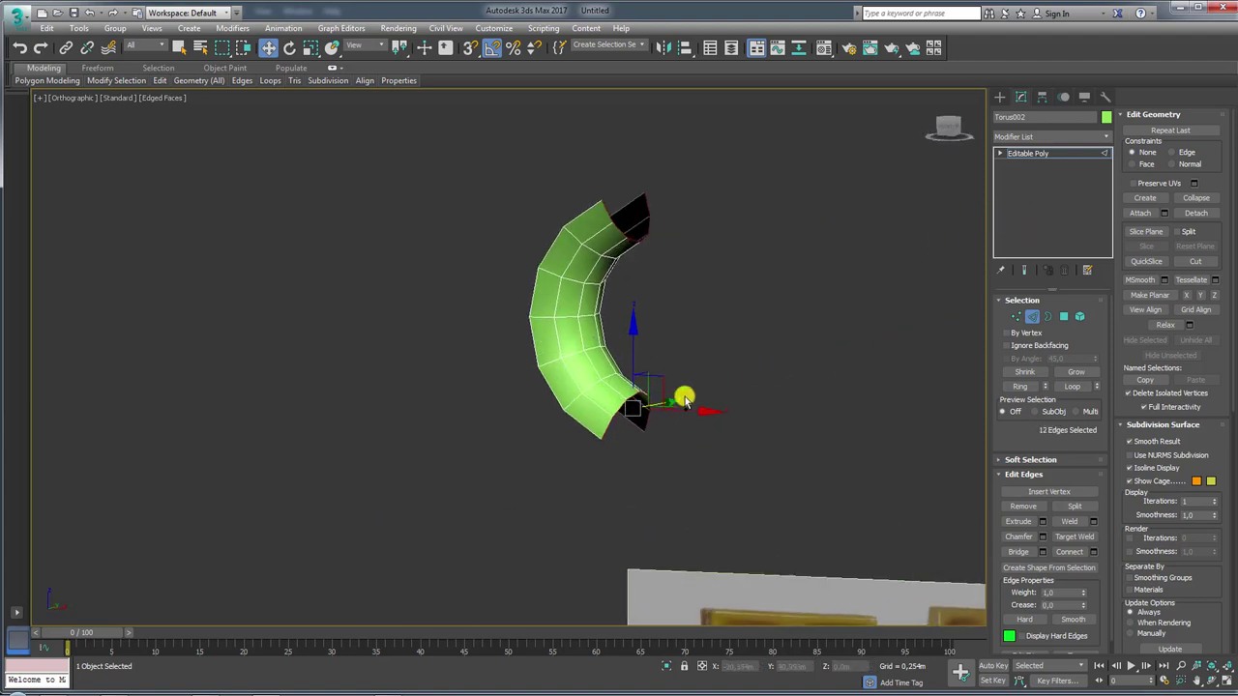
# With Soft Selection on, stretch the arc vertically to about 138%
pyautogui.click(1015, 460)
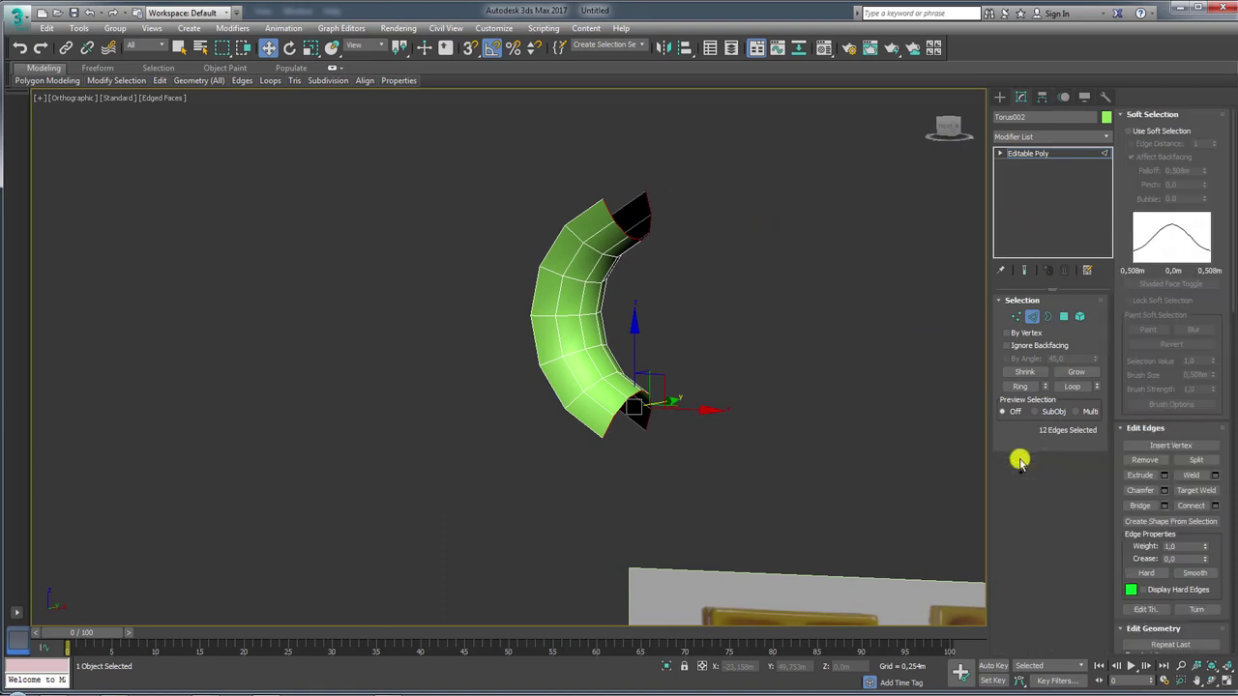
pyautogui.click(1129, 131)
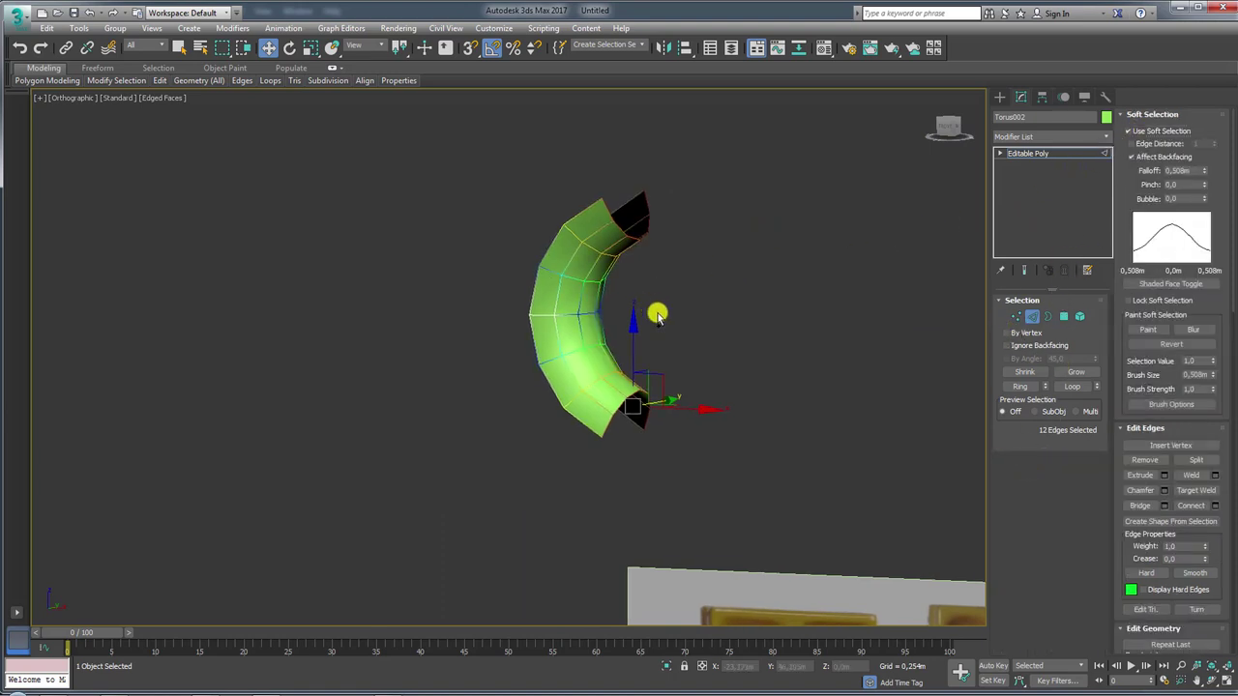
pyautogui.press('r')
pyautogui.moveTo(399, 50); pyautogui.dragTo(399, 79)
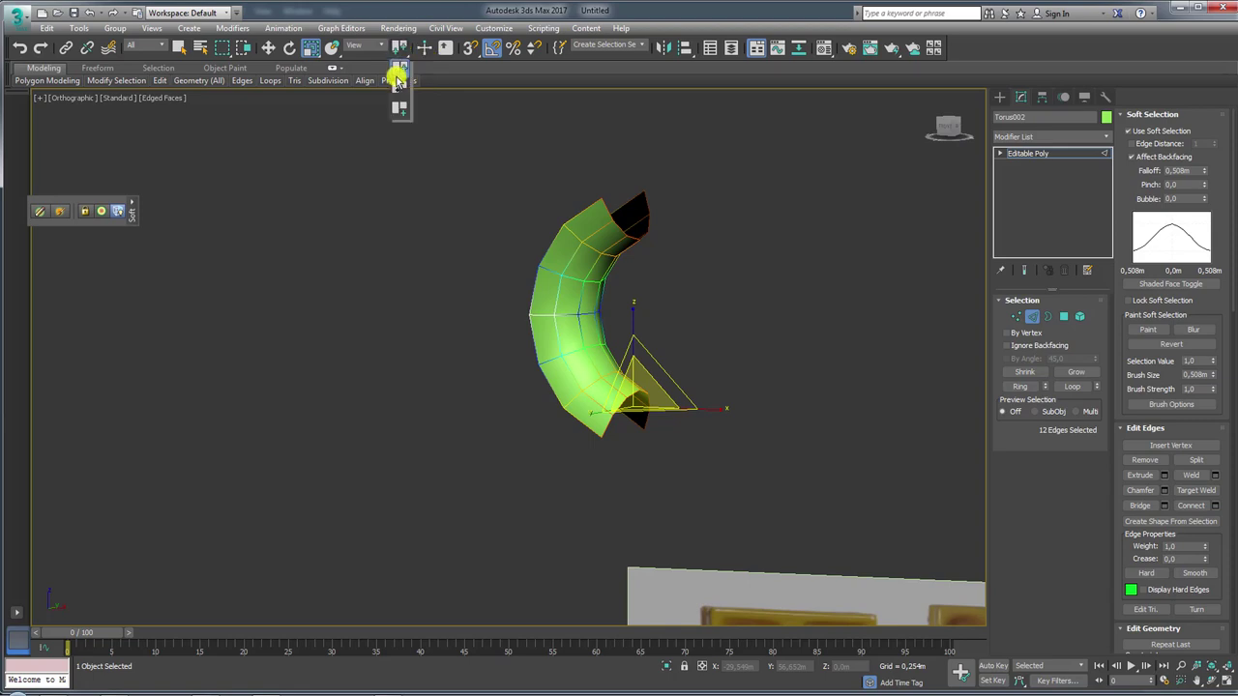
pyautogui.click(398, 89)
pyautogui.moveTo(635, 216); pyautogui.dragTo(632, 193)
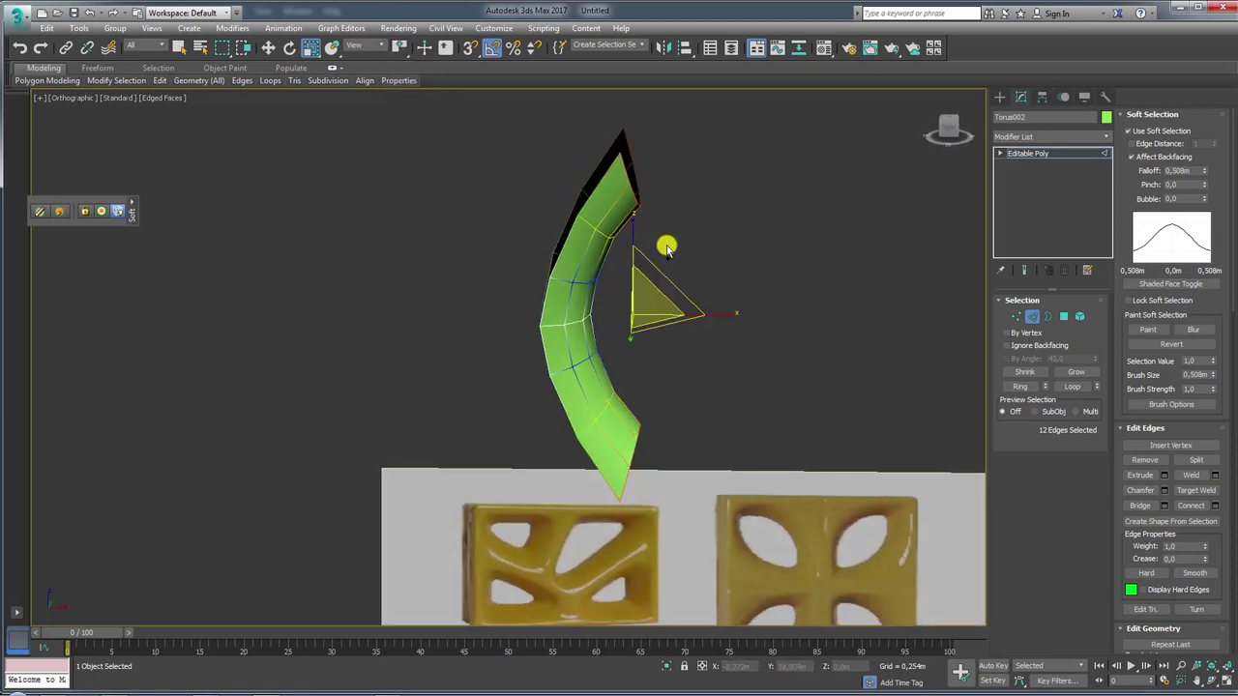
pyautogui.moveTo(731, 321); pyautogui.dragTo(708, 315)
# Turn Soft Selection off, align the end edges vertically, and nudge them right
pyautogui.click(1136, 131)
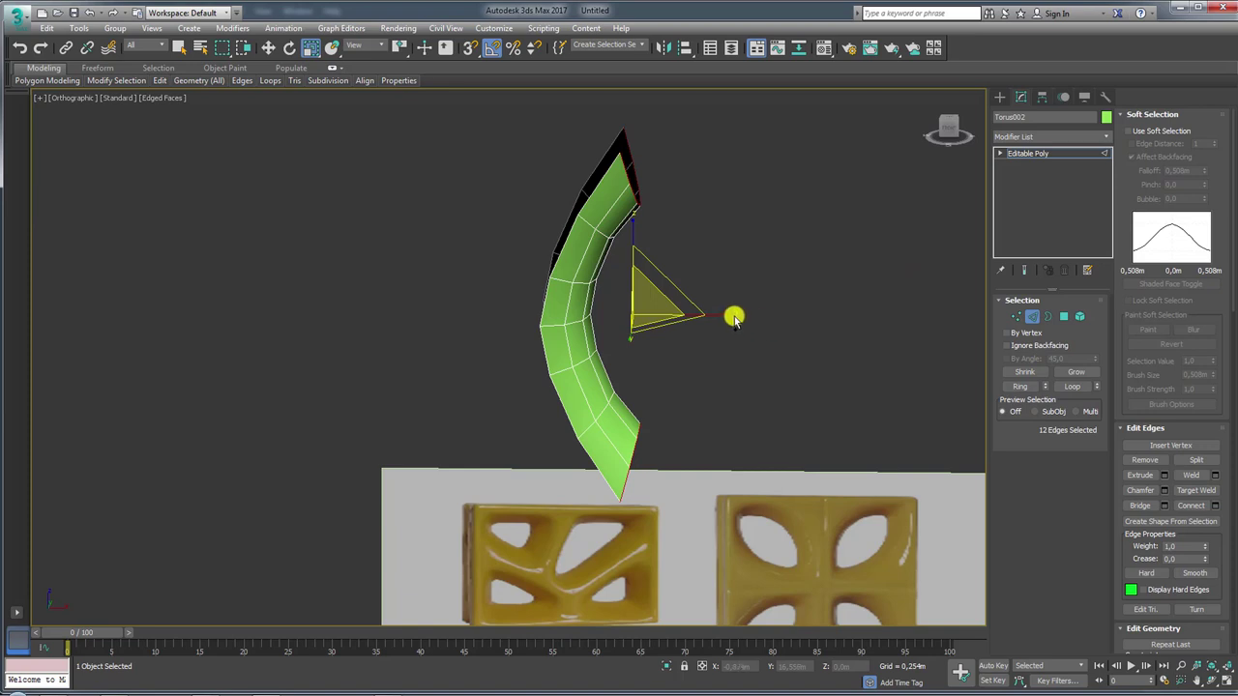
pyautogui.moveTo(741, 312); pyautogui.dragTo(696, 320)
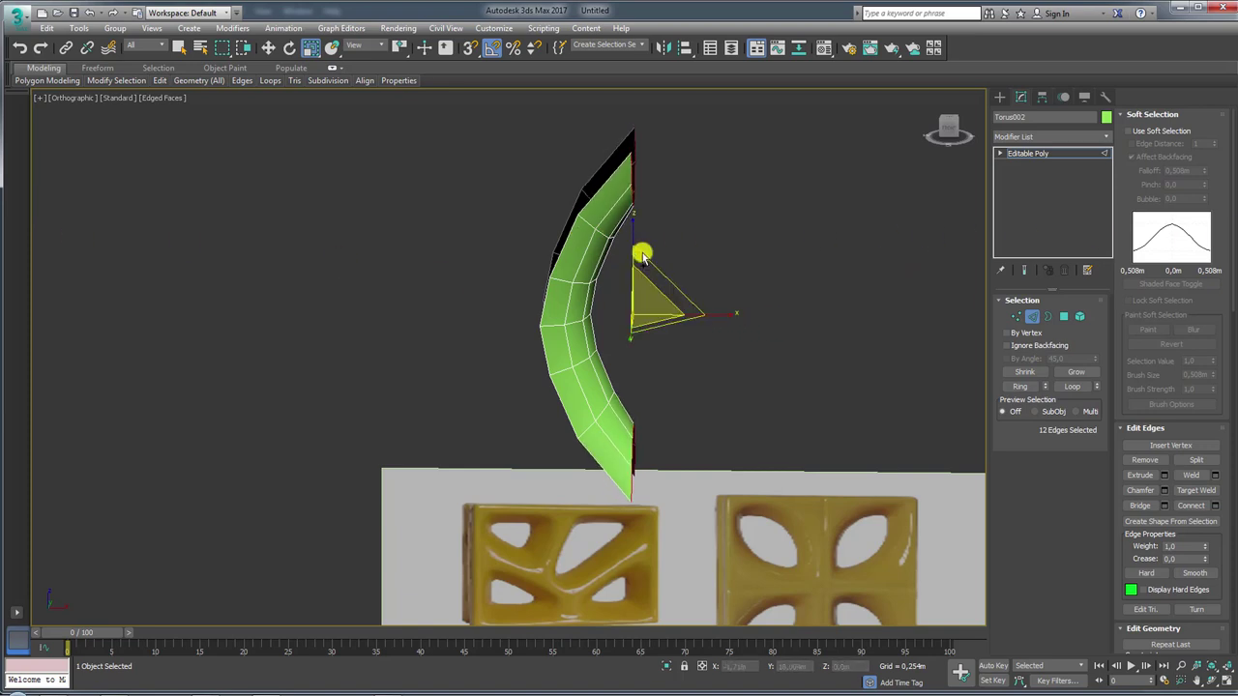
pyautogui.moveTo(642, 256)
pyautogui.keyDown('alt'); pyautogui.mouseDown(button='middle')
pyautogui.moveTo(746, 271)
pyautogui.moveTo(726, 274)
pyautogui.moveTo(726, 262)
pyautogui.mouseUp(button='middle'); pyautogui.keyUp('alt')
pyautogui.press('w')
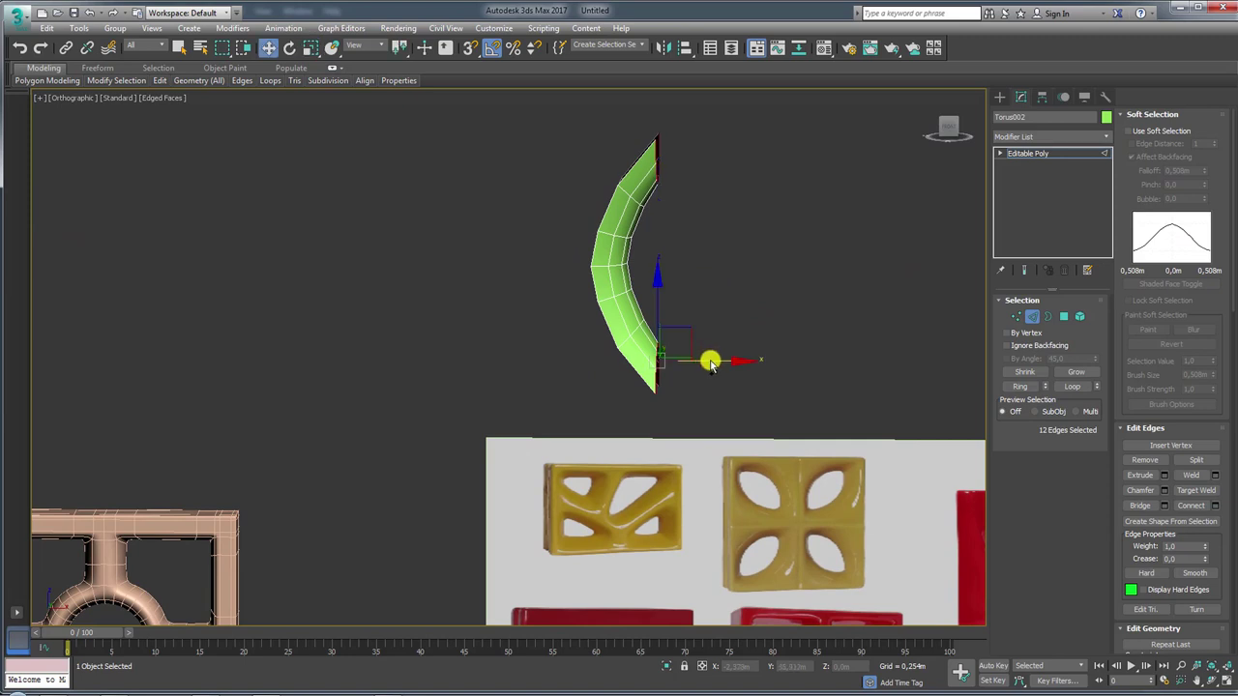
pyautogui.moveTo(710, 362); pyautogui.dragTo(721, 359)
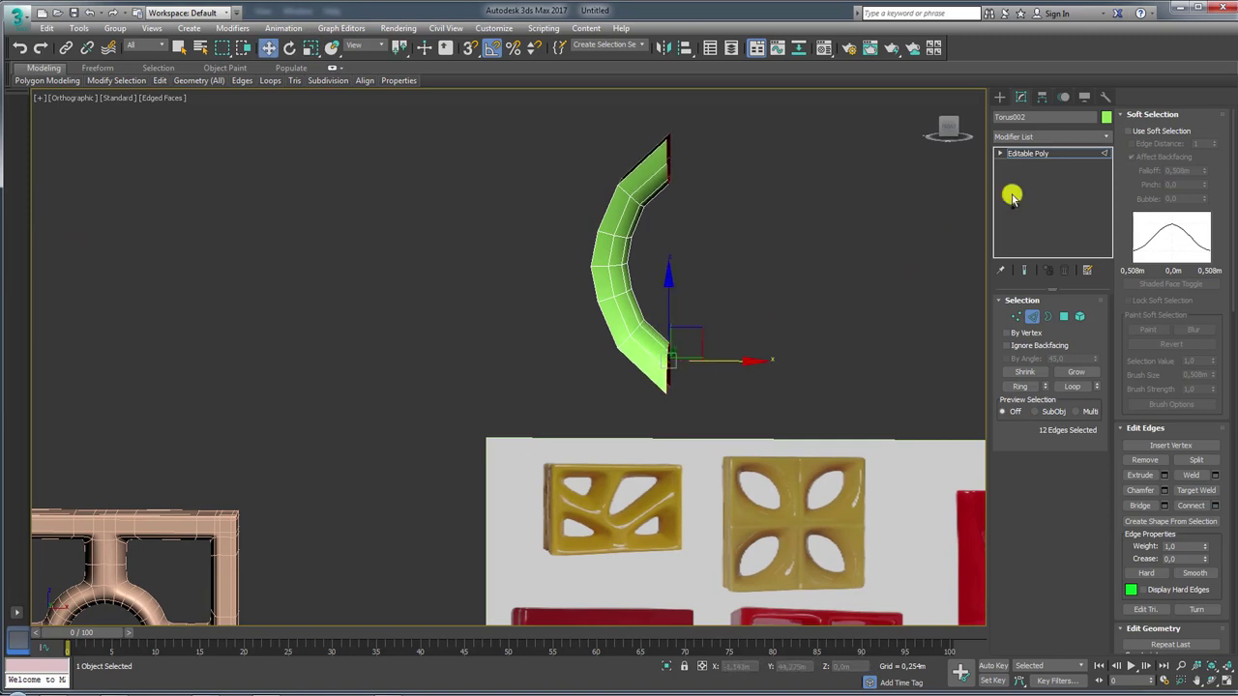
# Add a Symmetry modifier with Flip on to mirror the arc into a leaf ring
pyautogui.click(1100, 144)
pyautogui.moveTo(1109, 171); pyautogui.dragTo(1102, 547)
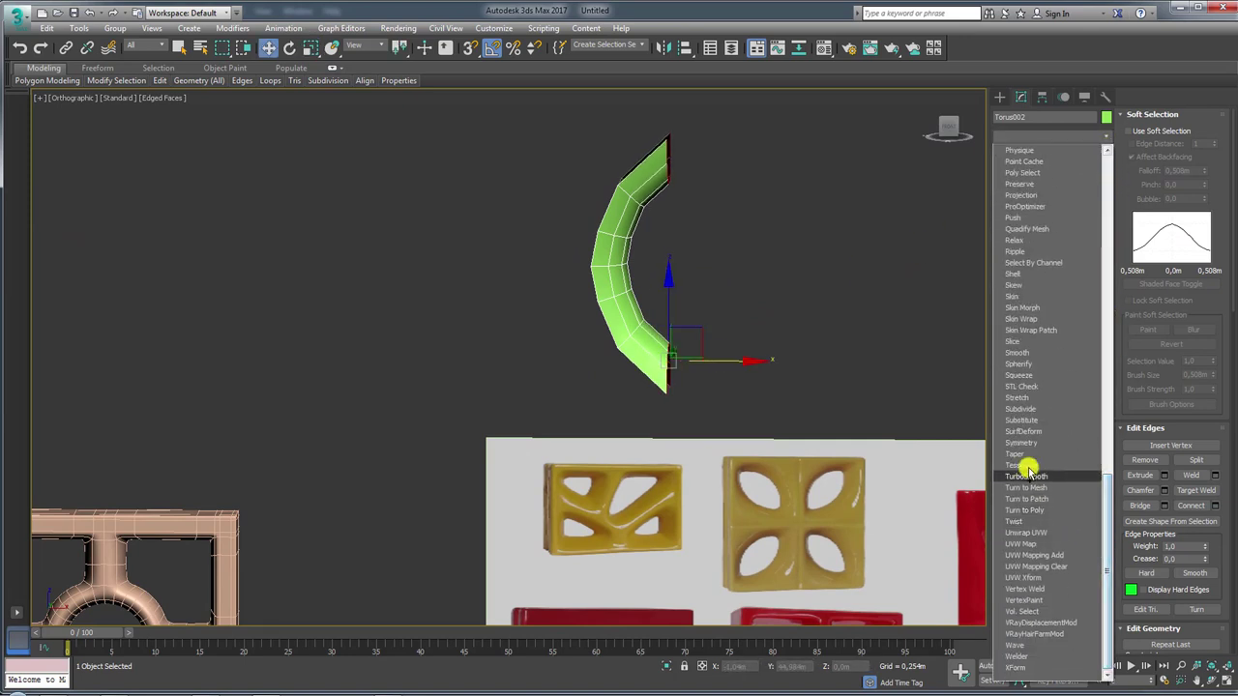
pyautogui.click(1022, 442)
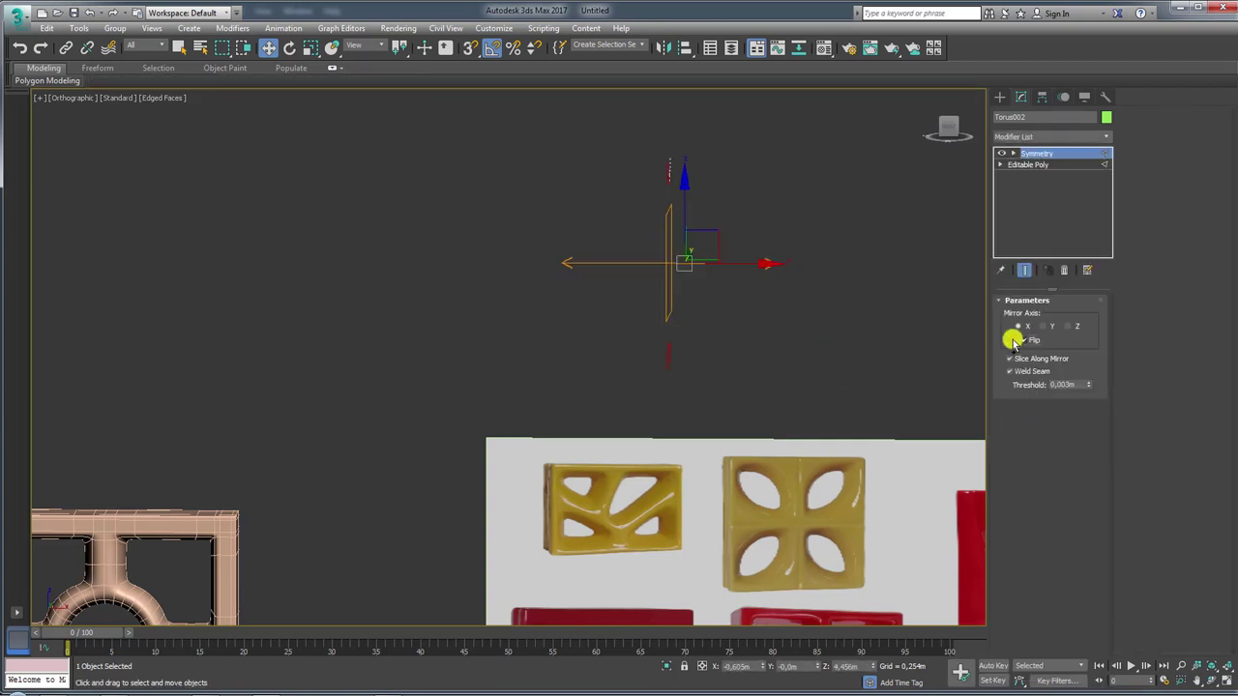
pyautogui.click(1016, 340)
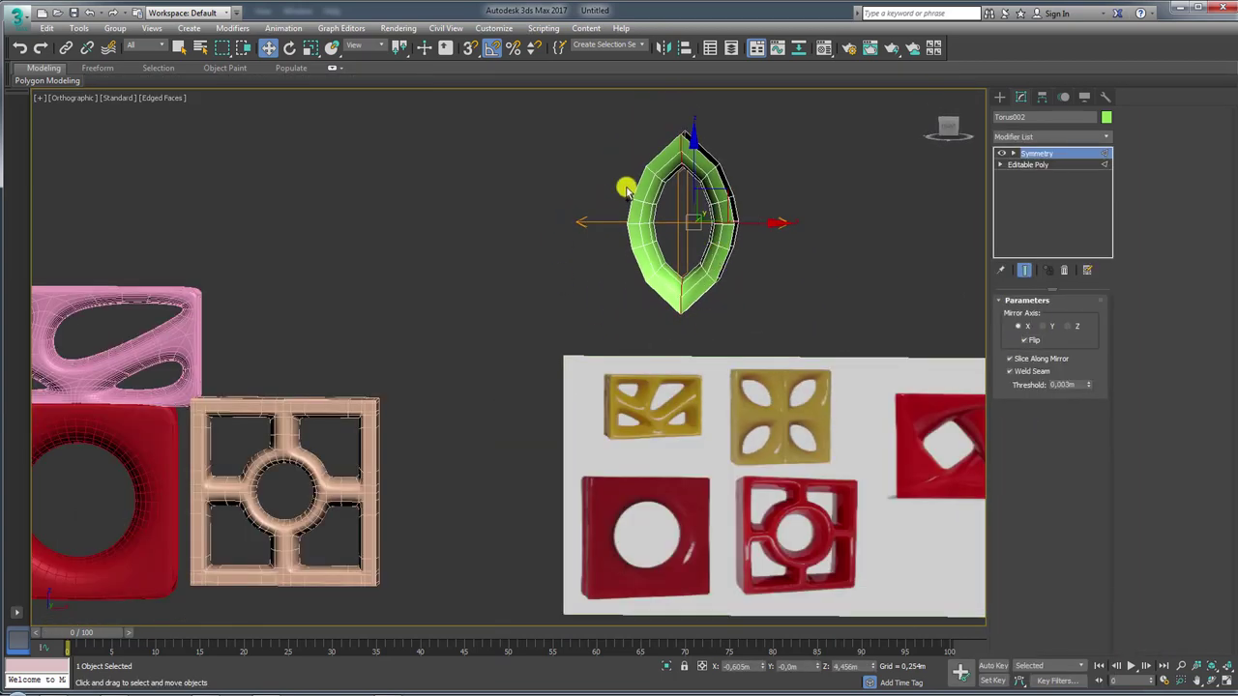
# Collapse the ring to Editable Poly and select the whole leaf element
pyautogui.rightClick(713, 214)
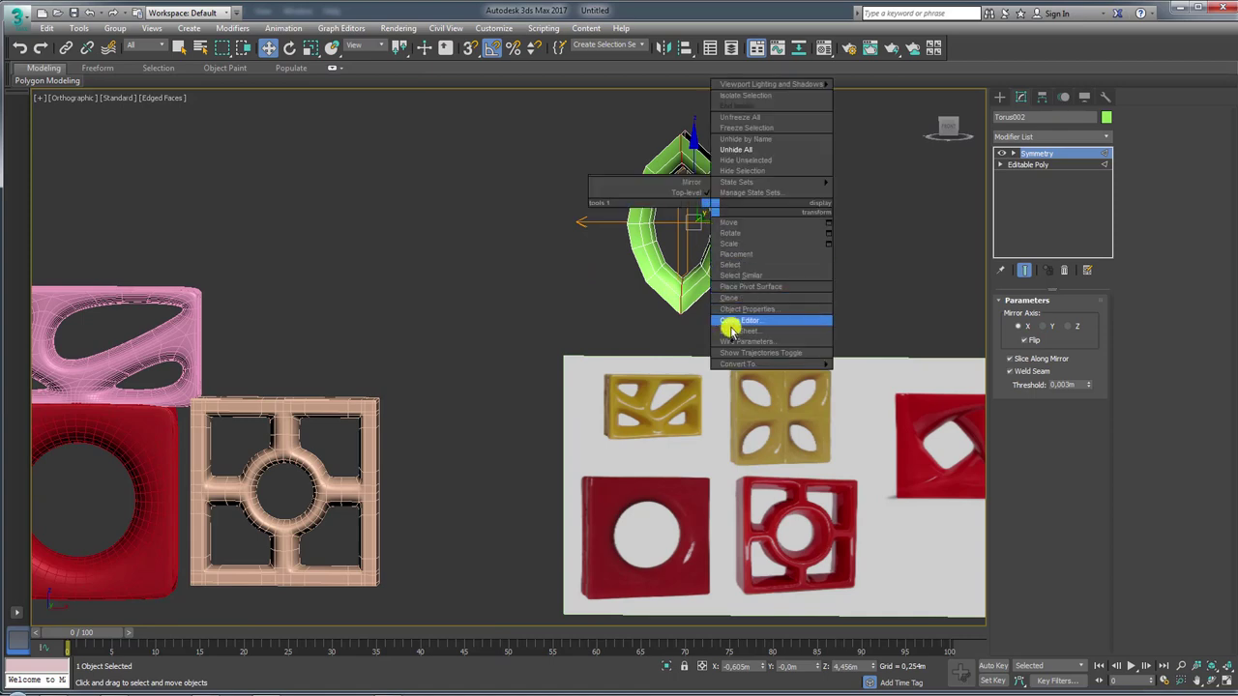
pyautogui.click(868, 375)
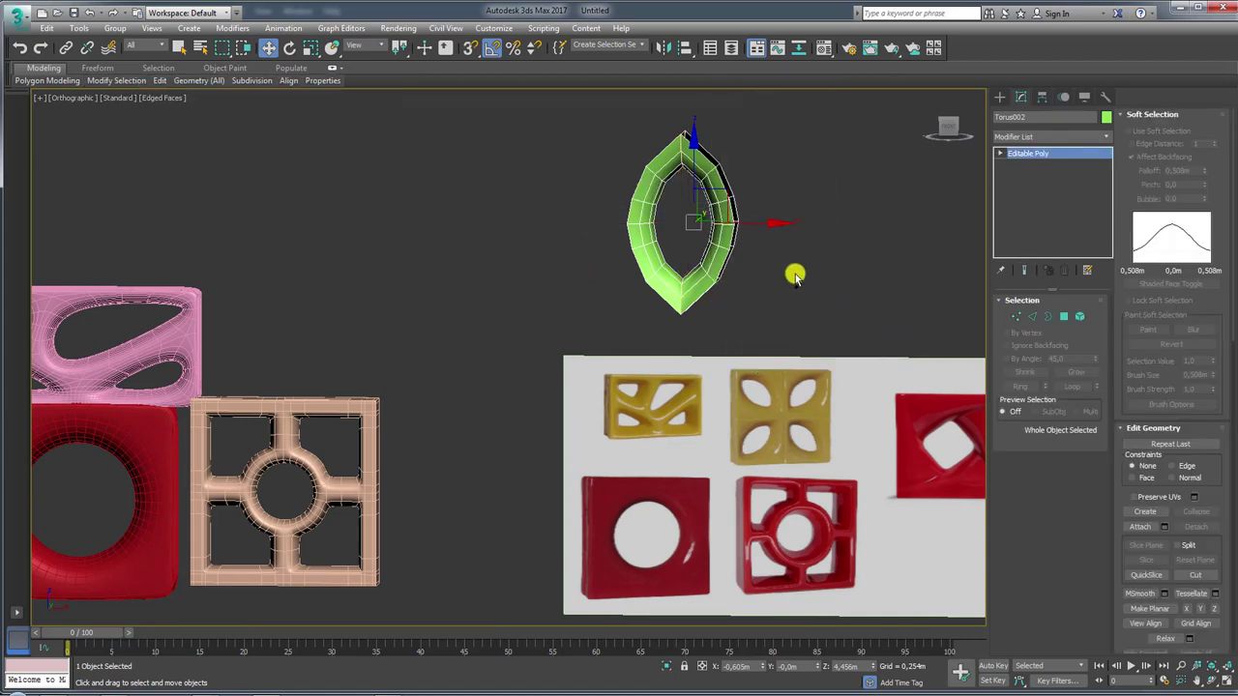
pyautogui.moveTo(794, 276); pyautogui.dragTo(804, 322, button='middle')
pyautogui.click(1079, 317)
pyautogui.moveTo(842, 158); pyautogui.dragTo(483, 415)
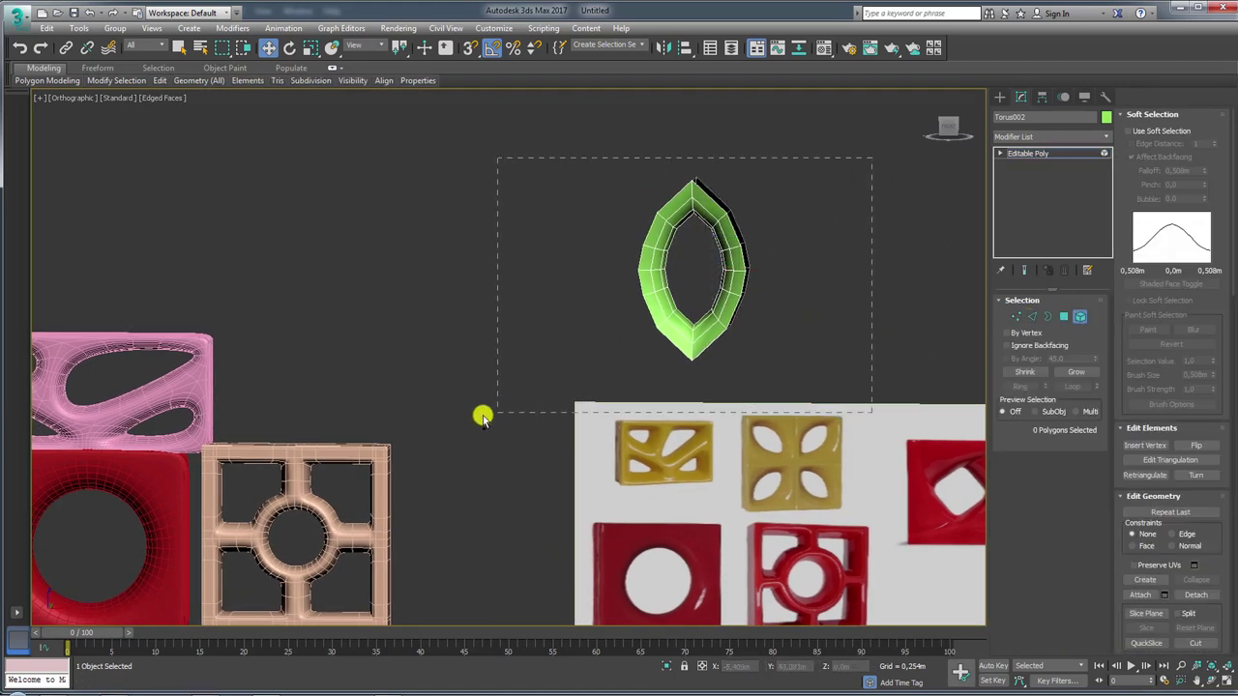
# Rotate the leaf ring element -45° into a diagonal tilt, then return to the top object level
pyautogui.scroll(4, 729, 224)
pyautogui.press('e')
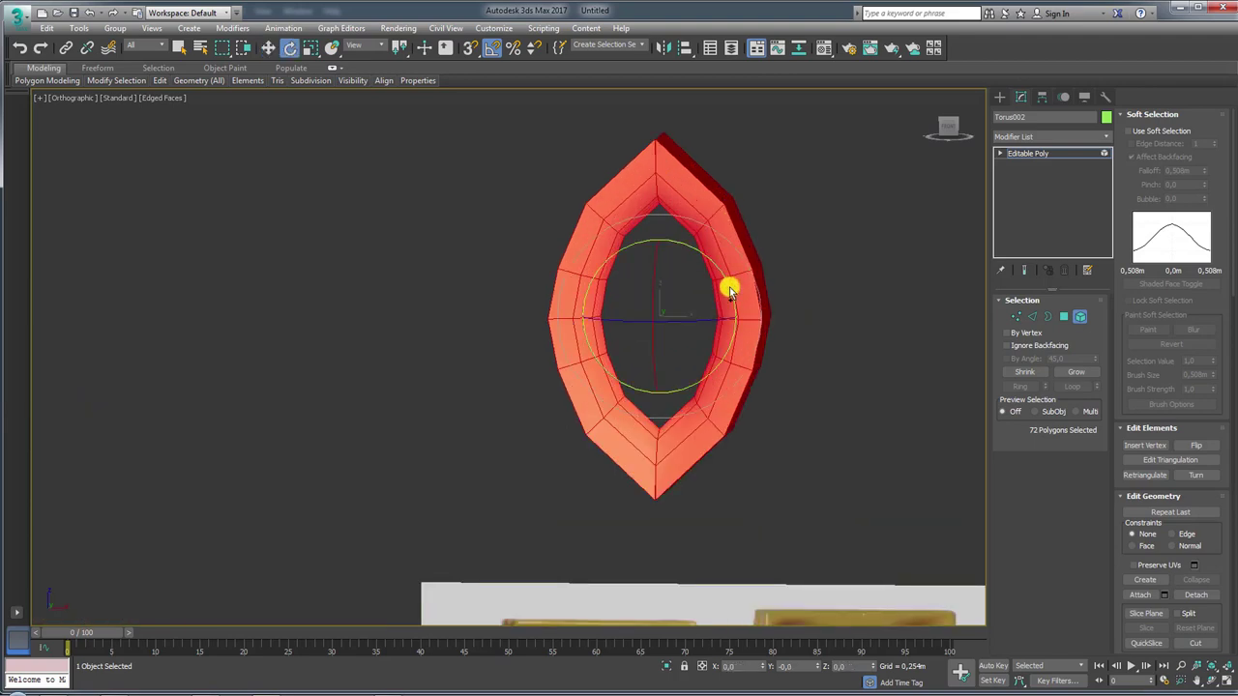
pyautogui.moveTo(729, 287); pyautogui.dragTo(702, 269)
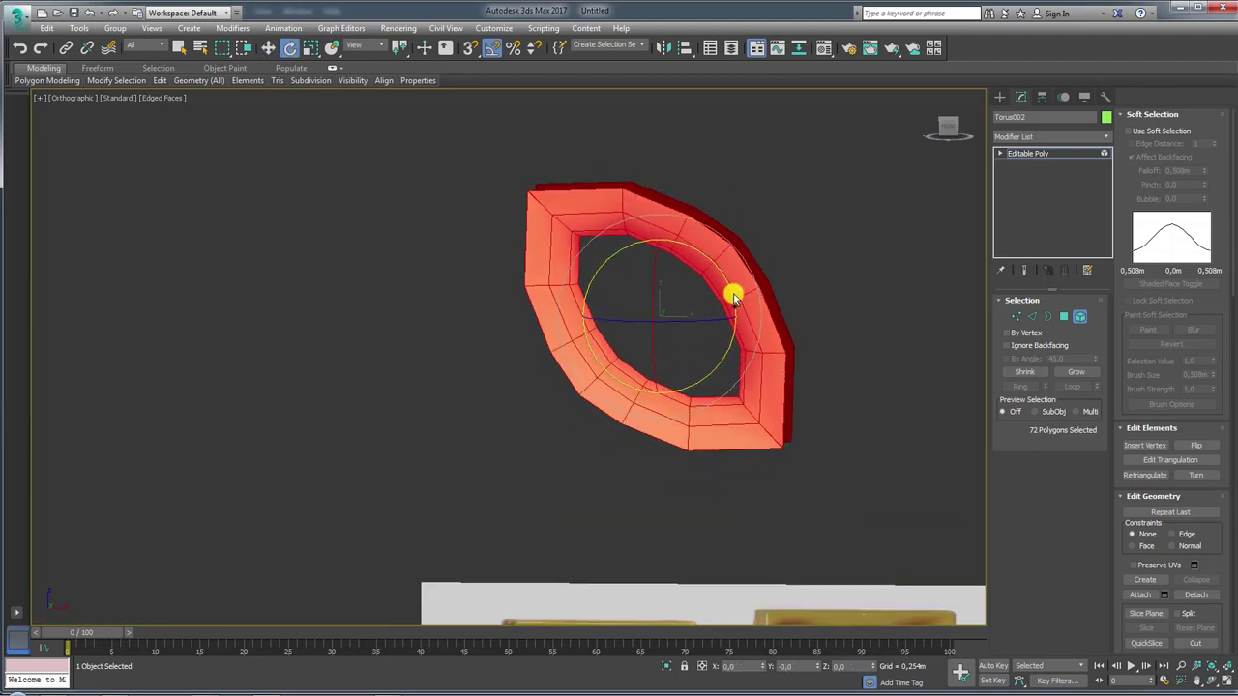
pyautogui.hotkey('ctrl', 'z')
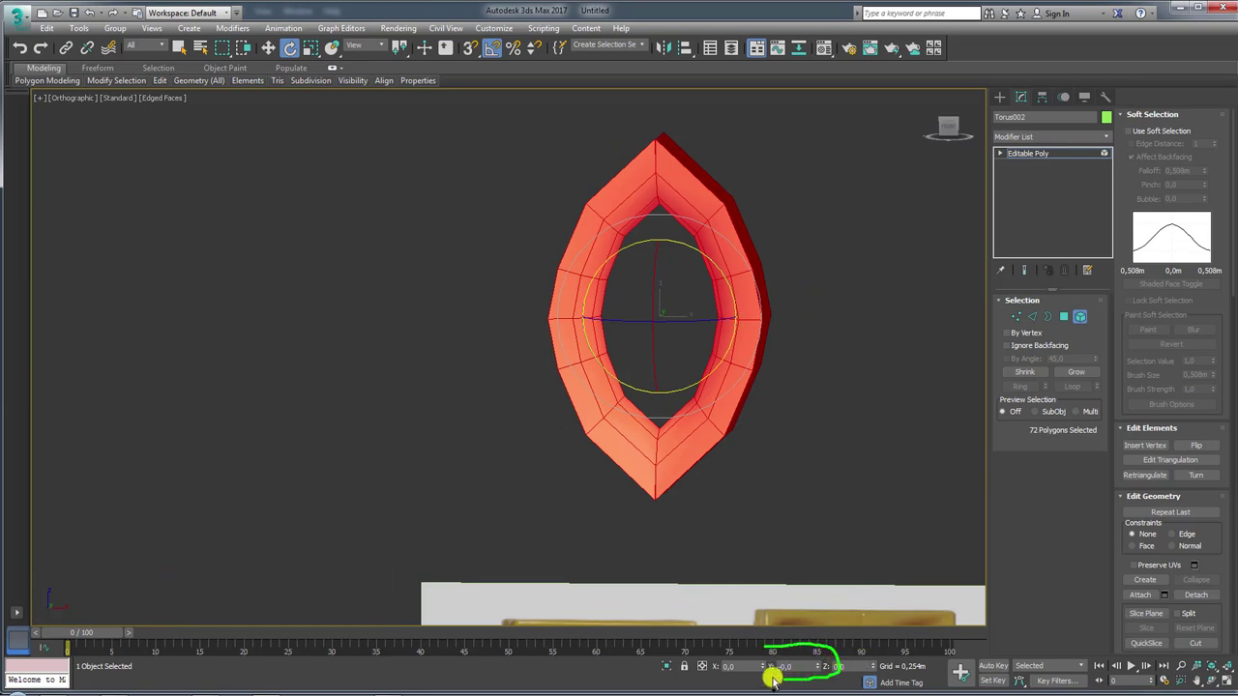
pyautogui.moveTo(732, 296); pyautogui.dragTo(700, 276)
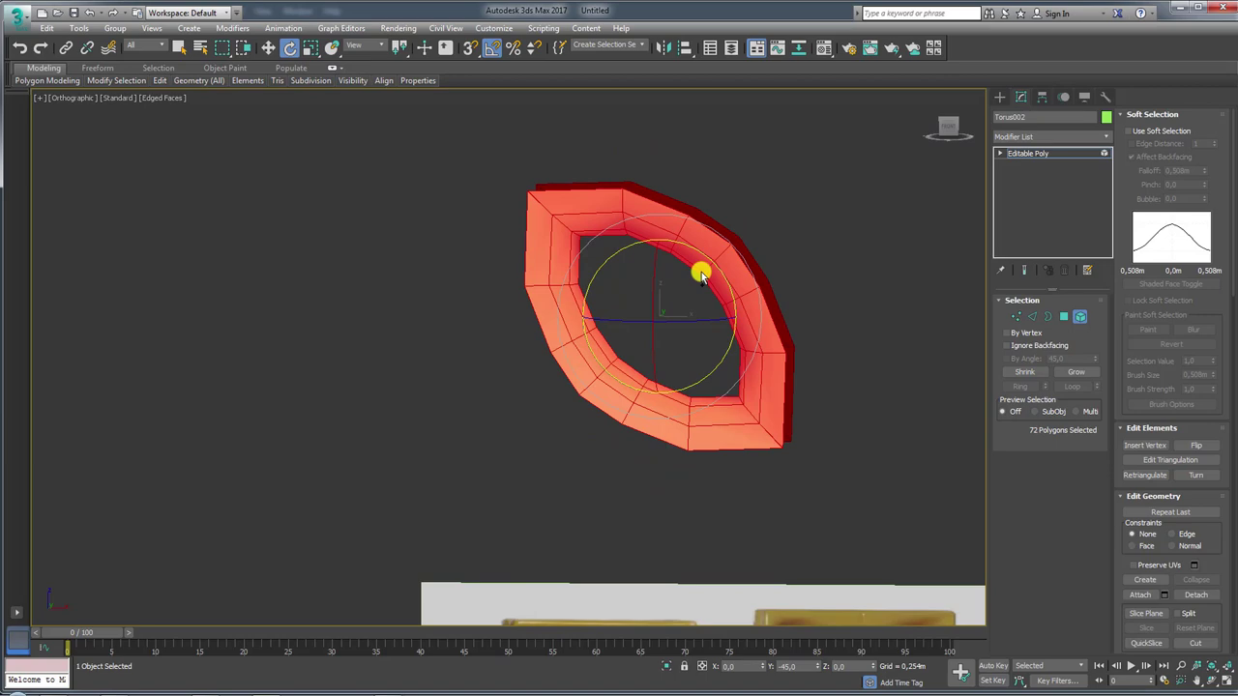
pyautogui.click(1027, 154)
# Frame the leaf ring and select all of its vertices in Vertex mode
pyautogui.moveTo(848, 280); pyautogui.dragTo(826, 328)
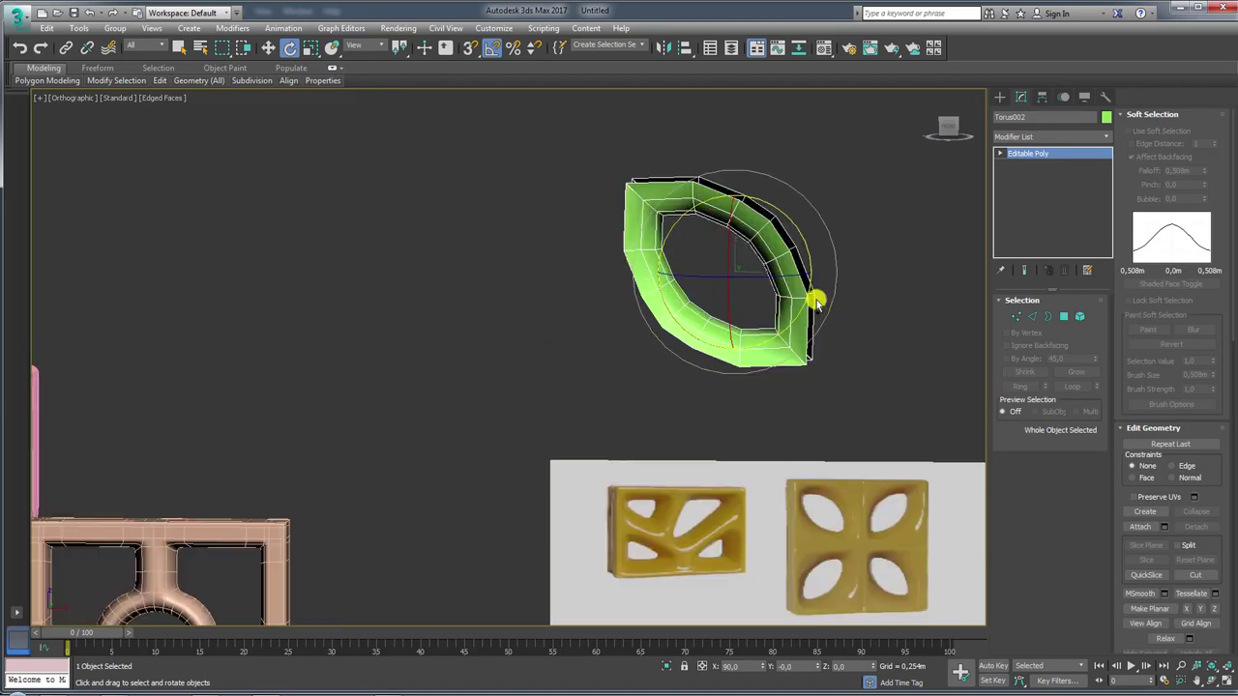
pyautogui.press('w')
pyautogui.moveTo(694, 253); pyautogui.dragTo(571, 234, button='middle')
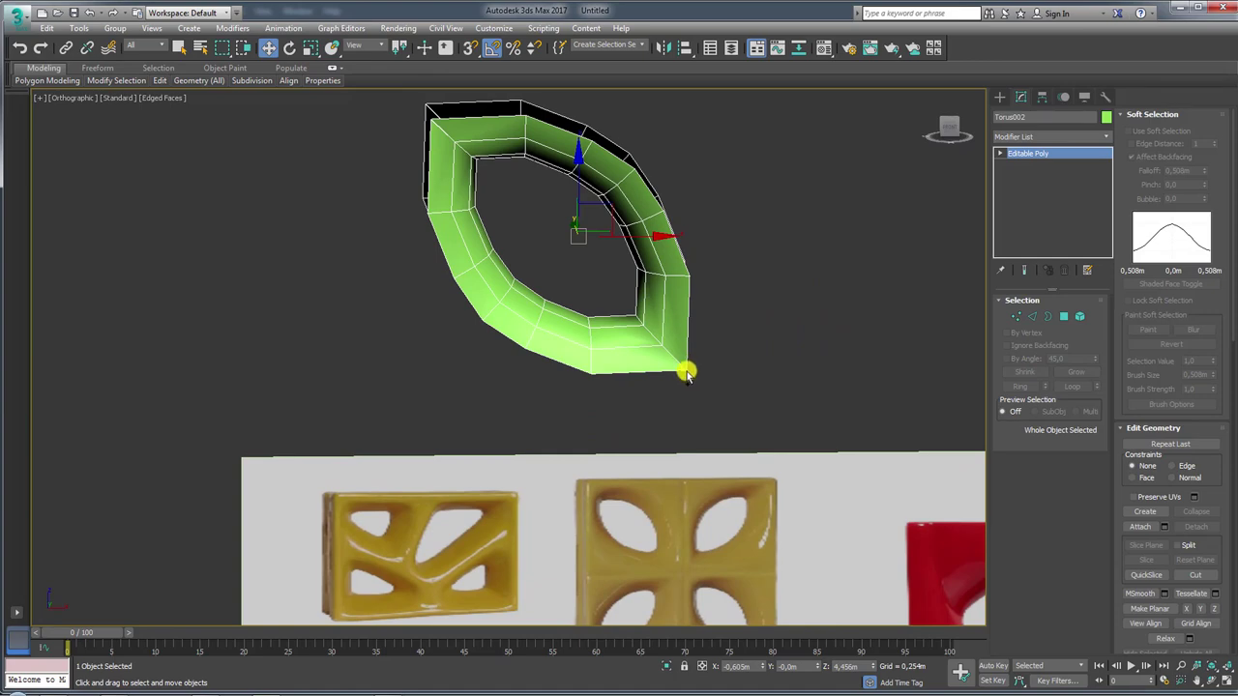
pyautogui.scroll(2, 684, 374)
pyautogui.scroll(2, 683, 364)
pyautogui.scroll(2, 680, 362)
pyautogui.scroll(1, 696, 386)
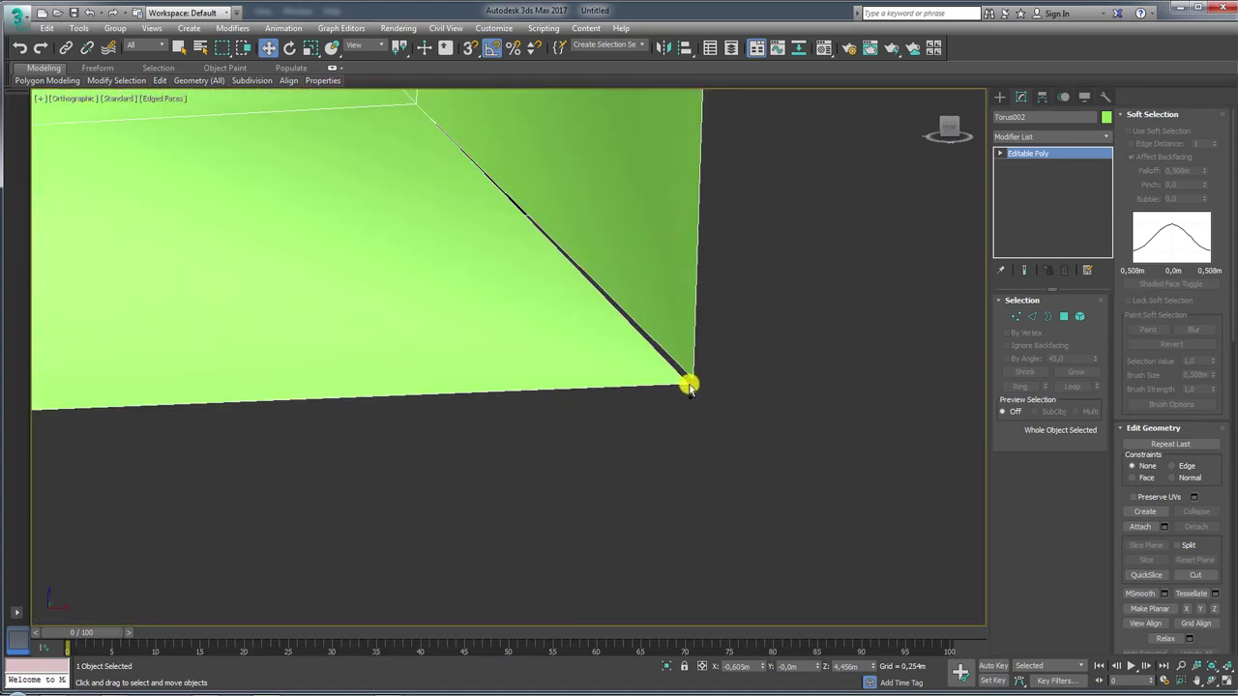
pyautogui.scroll(-1, 690, 382)
pyautogui.scroll(-3, 693, 382)
pyautogui.scroll(-2, 715, 391)
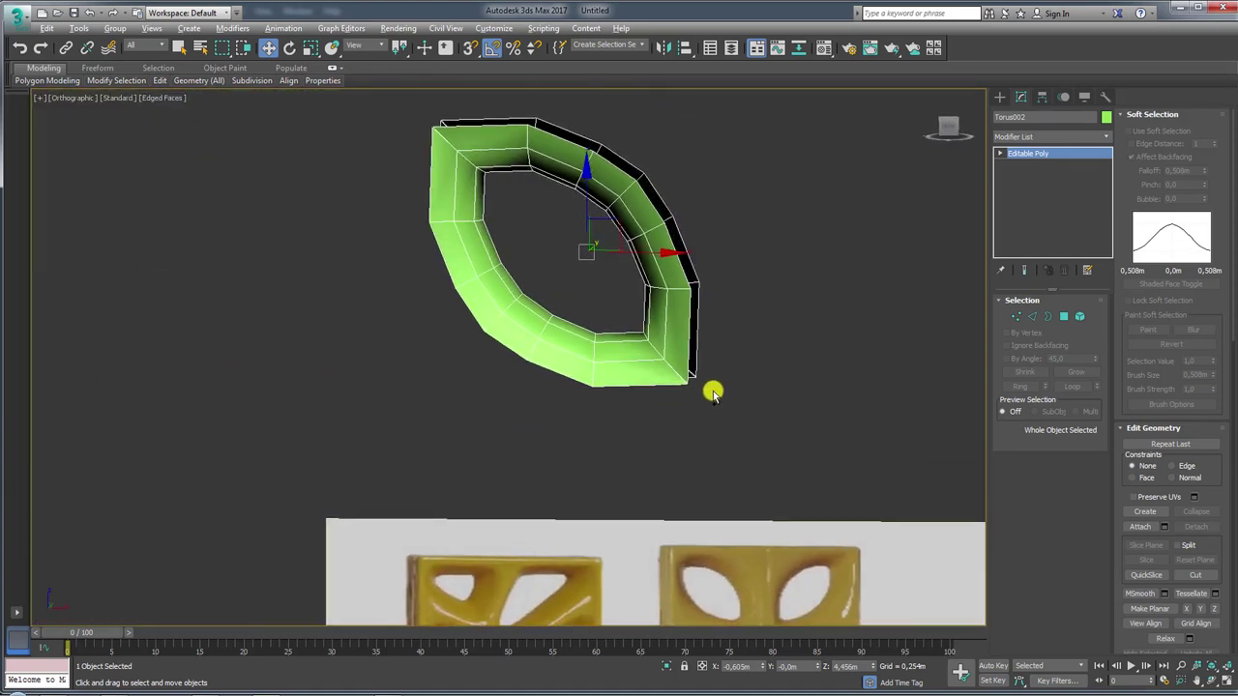
pyautogui.scroll(-2, 720, 394)
pyautogui.click(1015, 316)
pyautogui.moveTo(823, 158)
pyautogui.mouseDown()
pyautogui.moveTo(506, 434)
pyautogui.moveTo(488, 500)
pyautogui.mouseUp()
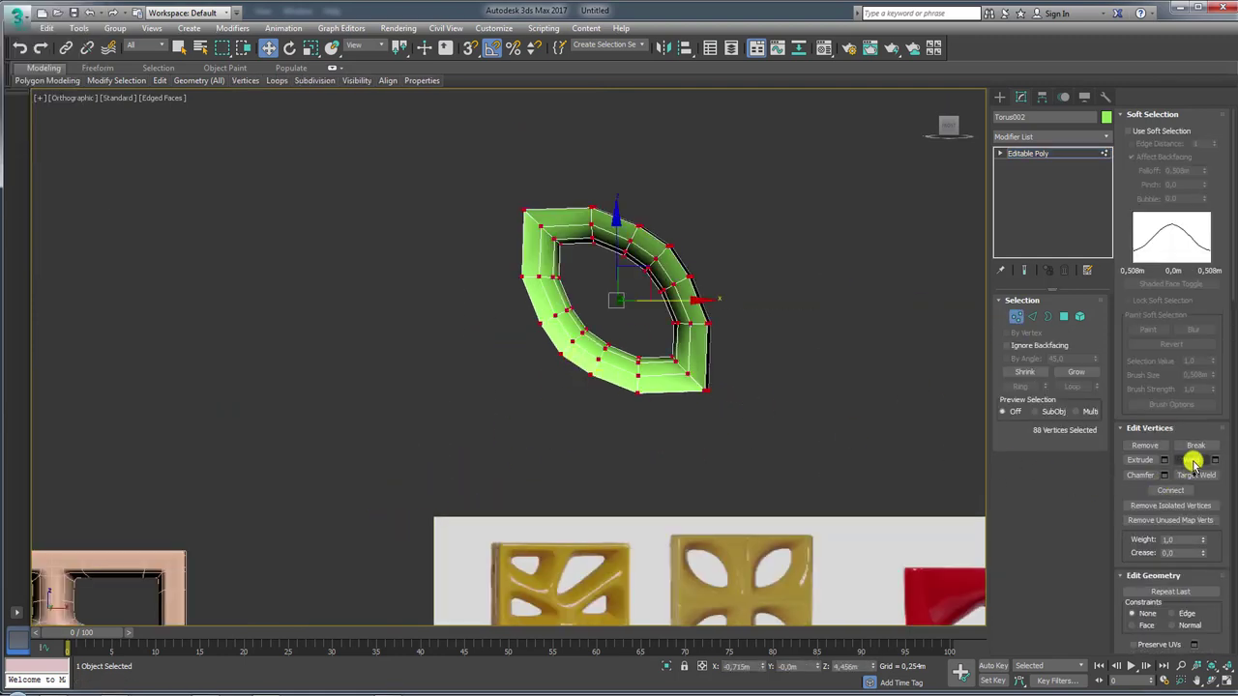
# Weld the overlapping corner seam vertices with a 0,003m threshold, reducing 88 vertices to 86
pyautogui.scroll(2, 703, 394)
pyautogui.scroll(2, 711, 388)
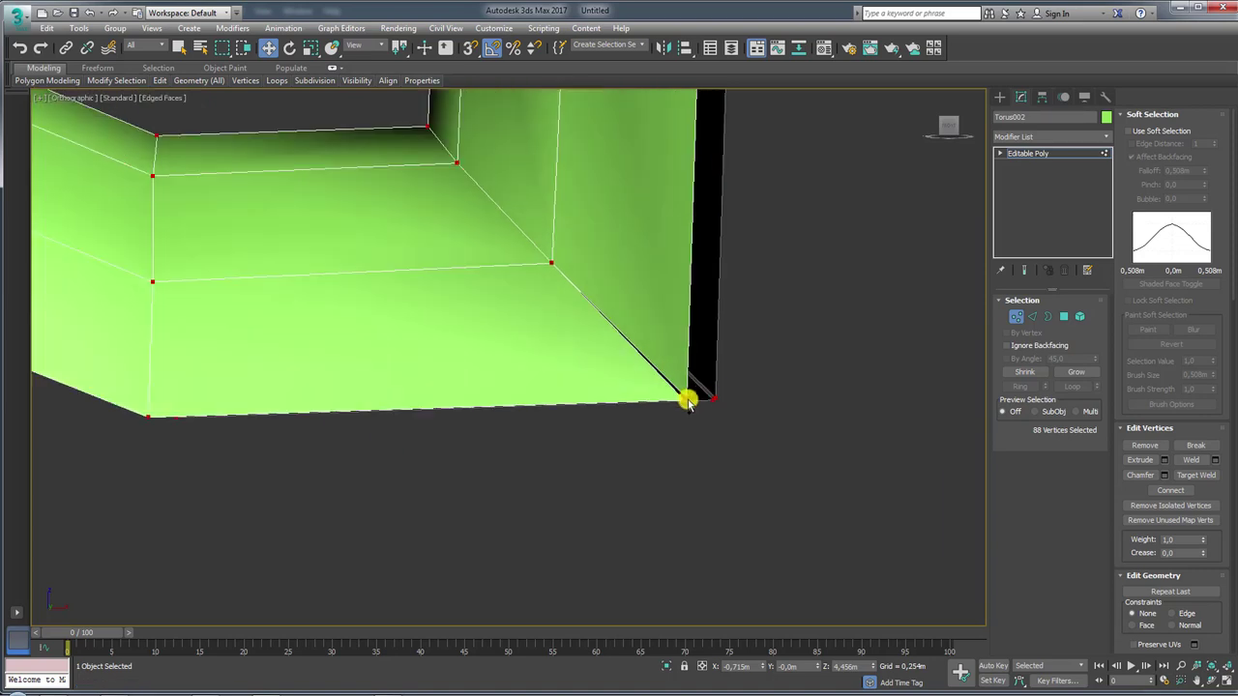
pyautogui.scroll(3, 688, 397)
pyautogui.scroll(2, 690, 403)
pyautogui.moveTo(815, 471); pyautogui.dragTo(809, 455, button='middle')
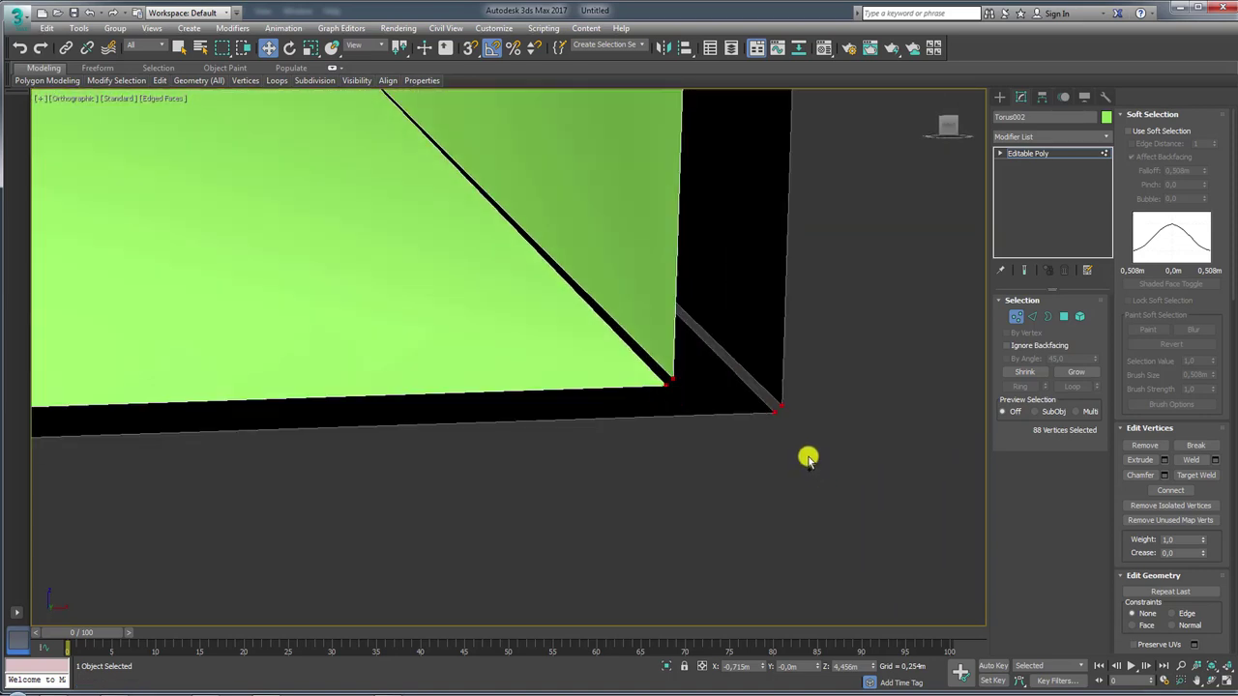
pyautogui.moveTo(812, 494); pyautogui.dragTo(676, 303)
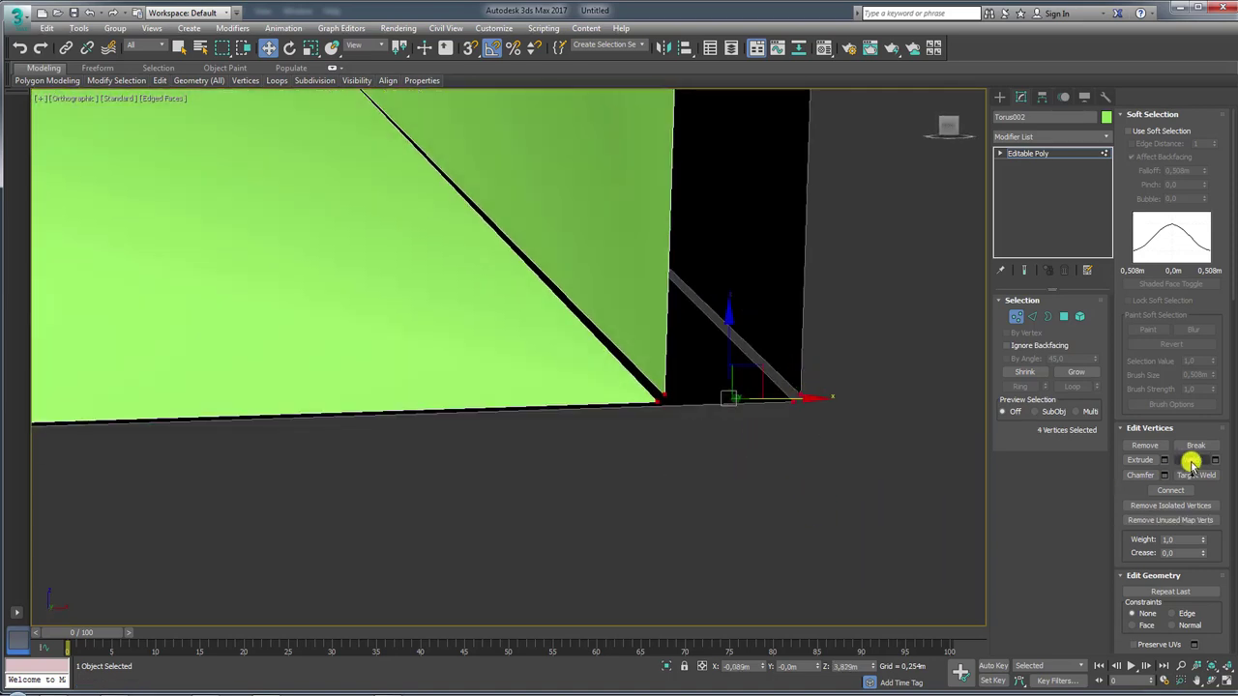
pyautogui.click(1213, 461)
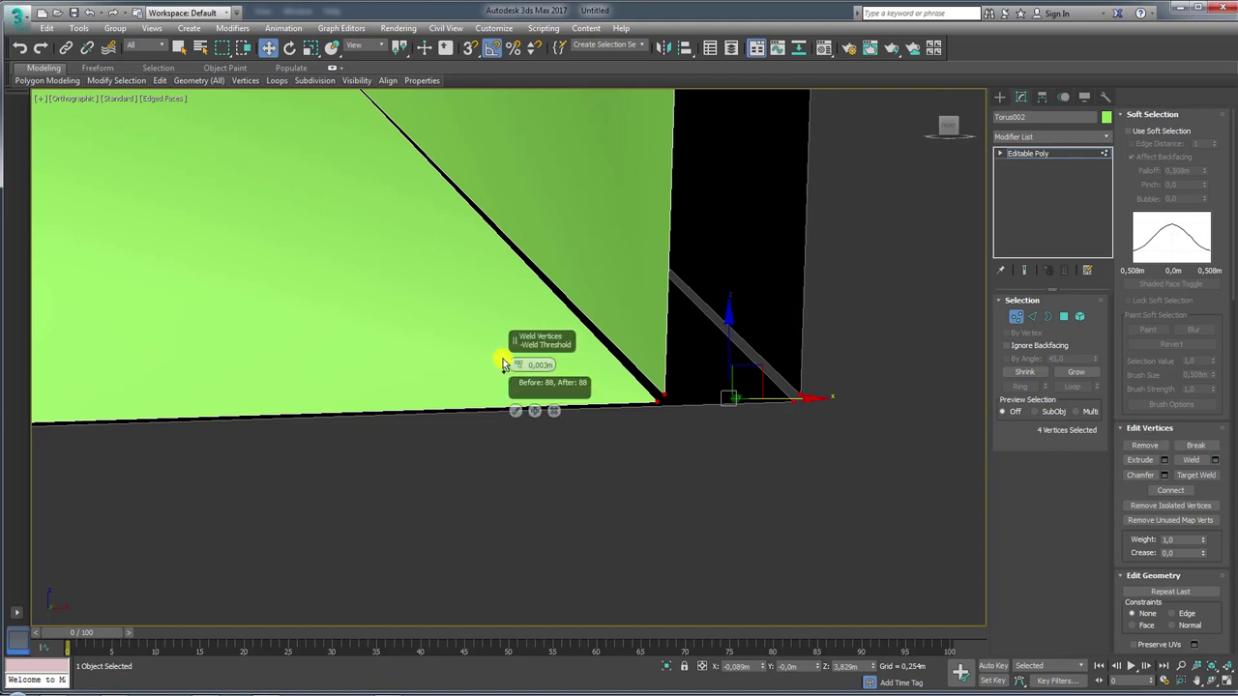
pyautogui.click(515, 411)
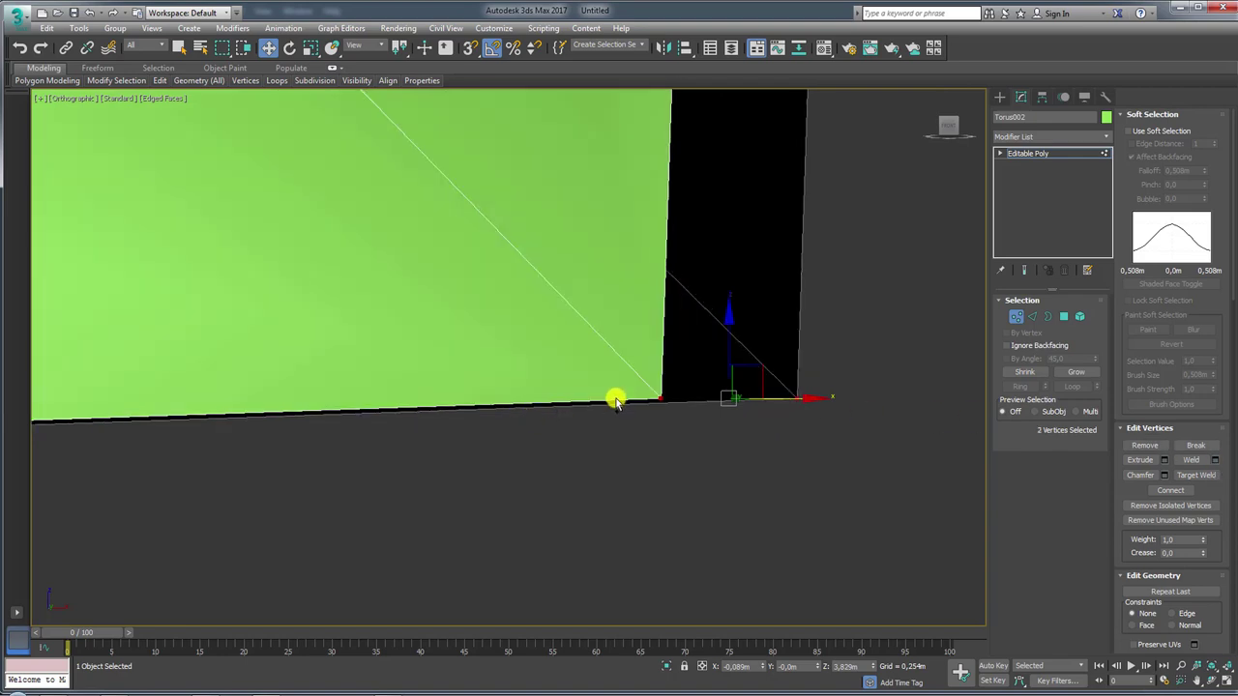
pyautogui.scroll(-4, 619, 395)
pyautogui.scroll(-5, 658, 385)
pyautogui.hotkey('ctrl', 'a')
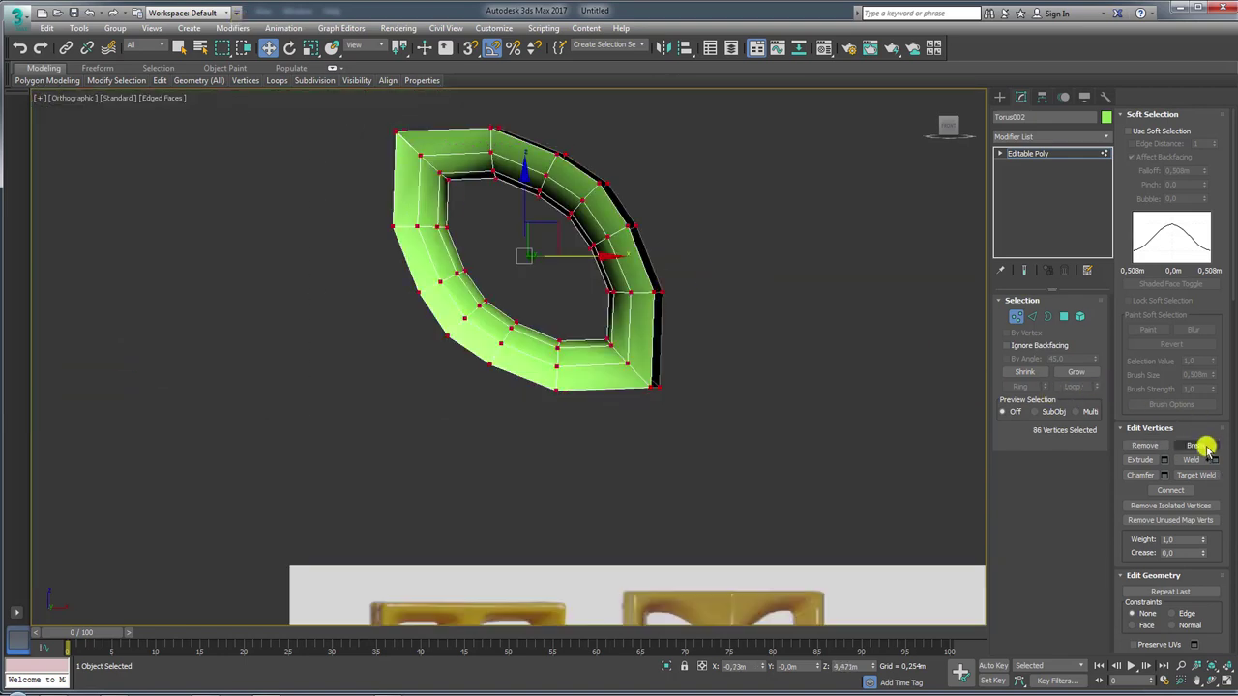
# Weld the remaining duplicate corner vertices and return to the whole Torus002 object
pyautogui.click(1197, 460)
pyautogui.moveTo(658, 311); pyautogui.dragTo(691, 328, button='middle')
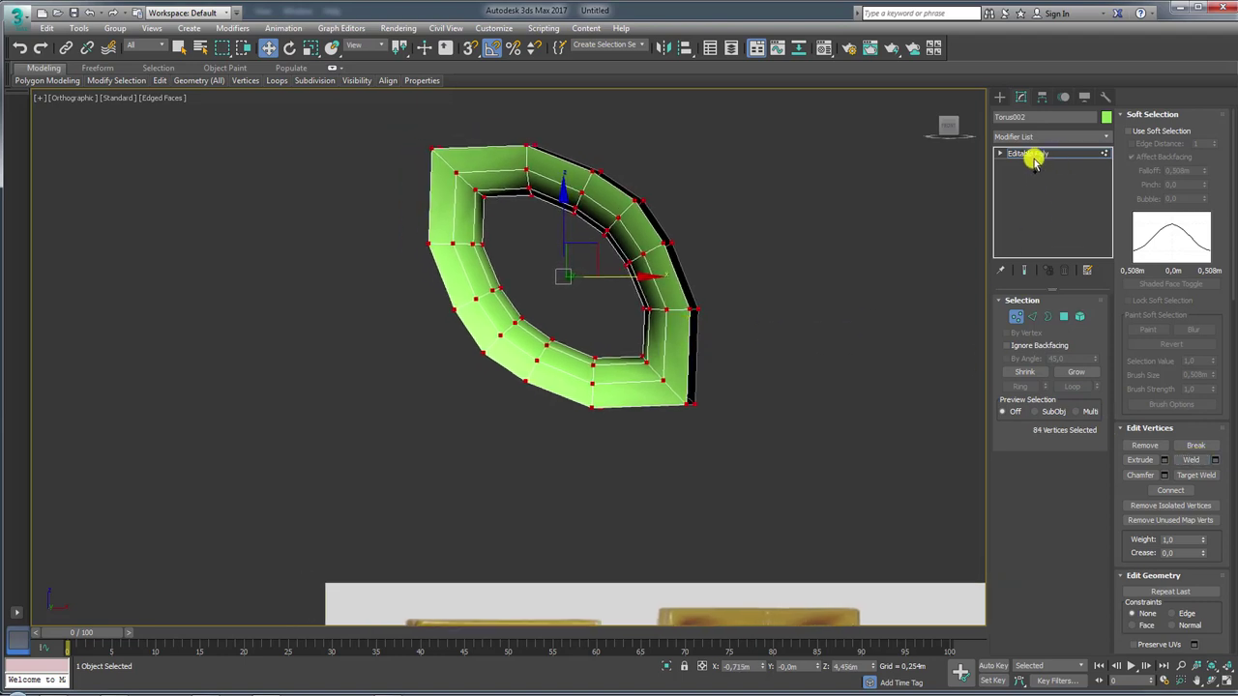
pyautogui.click(1033, 162)
pyautogui.moveTo(603, 277); pyautogui.dragTo(548, 253, button='middle')
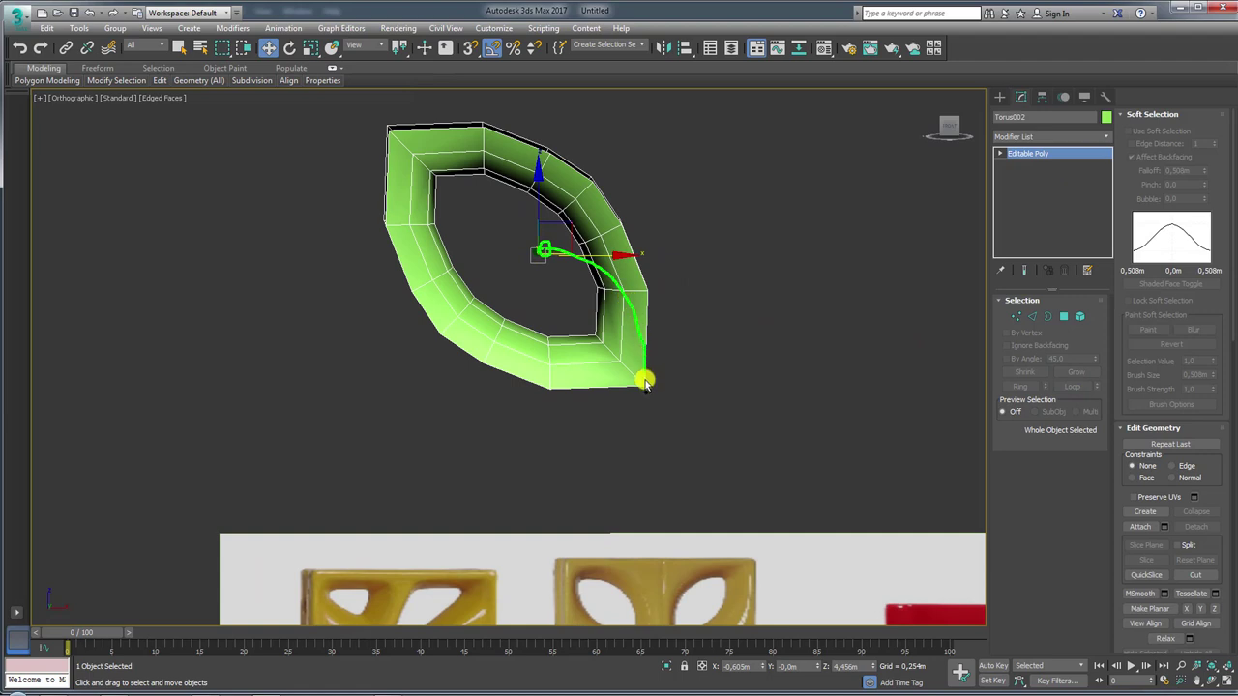
pyautogui.moveTo(647, 386); pyautogui.dragTo(643, 77)
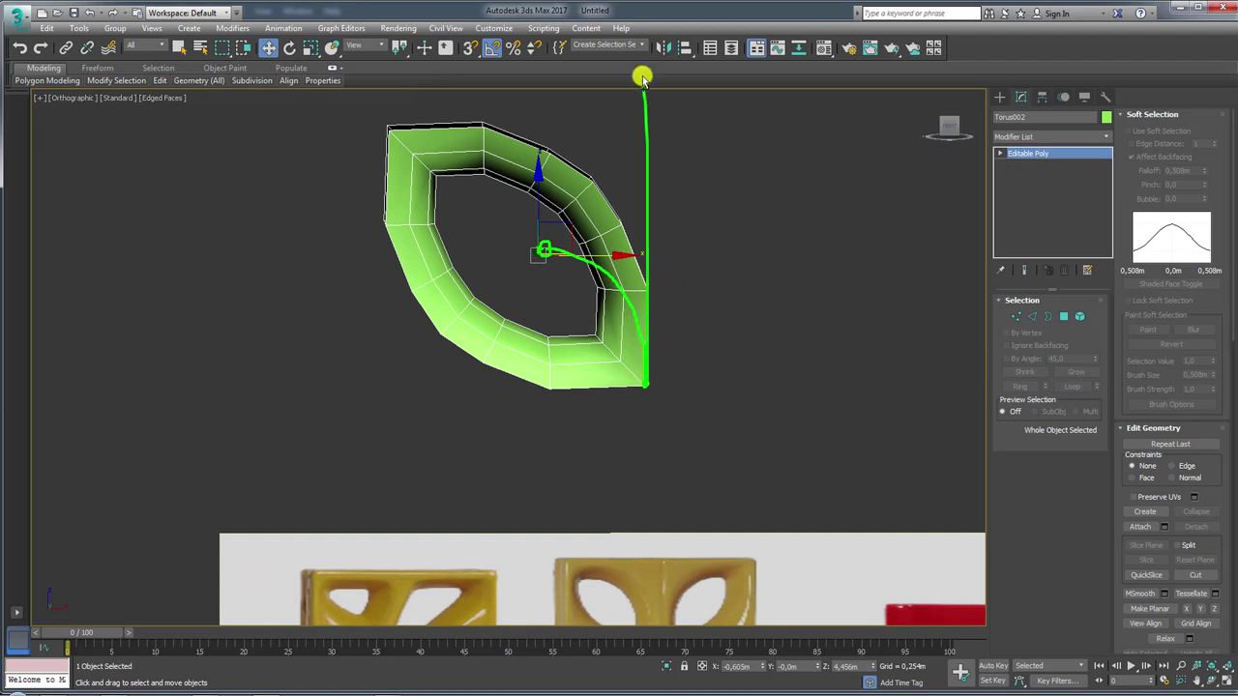
pyautogui.moveTo(649, 374); pyautogui.dragTo(644, 506)
pyautogui.moveTo(339, 397); pyautogui.dragTo(884, 400)
pyautogui.press('Escape')
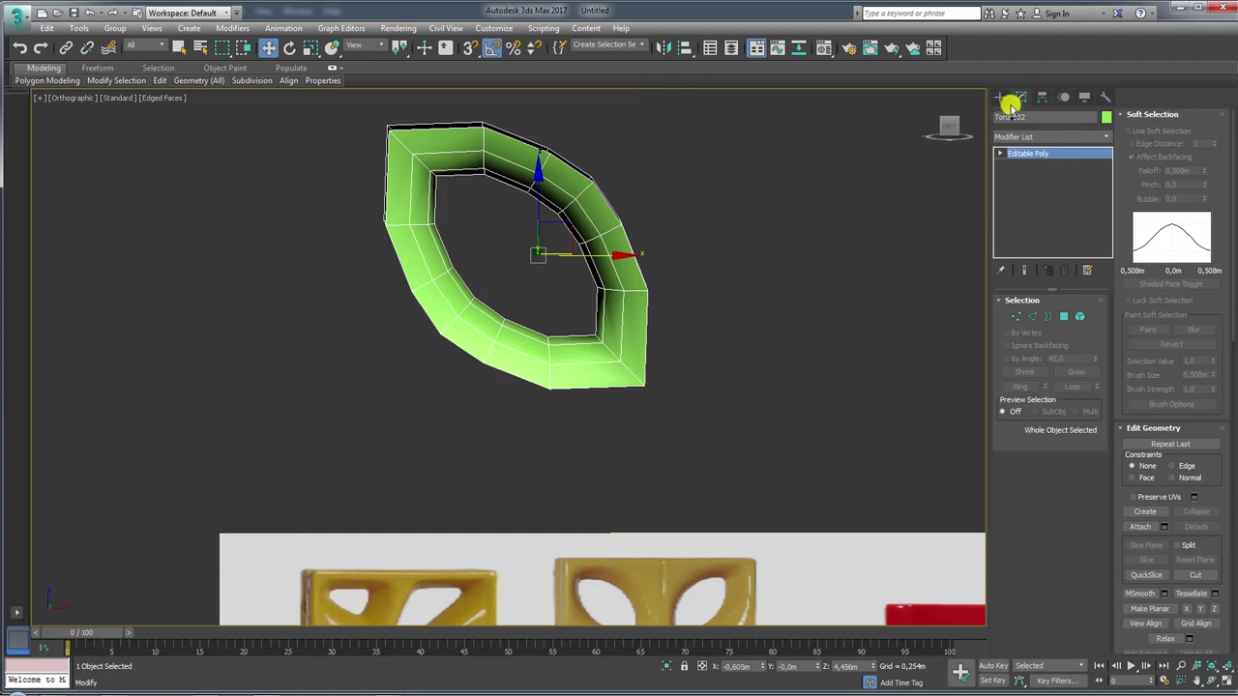
# With Affect Pivot Only and vertex snap, move the pivot to the outer bottom-right corner vertex
pyautogui.click(1042, 97)
pyautogui.click(1050, 186)
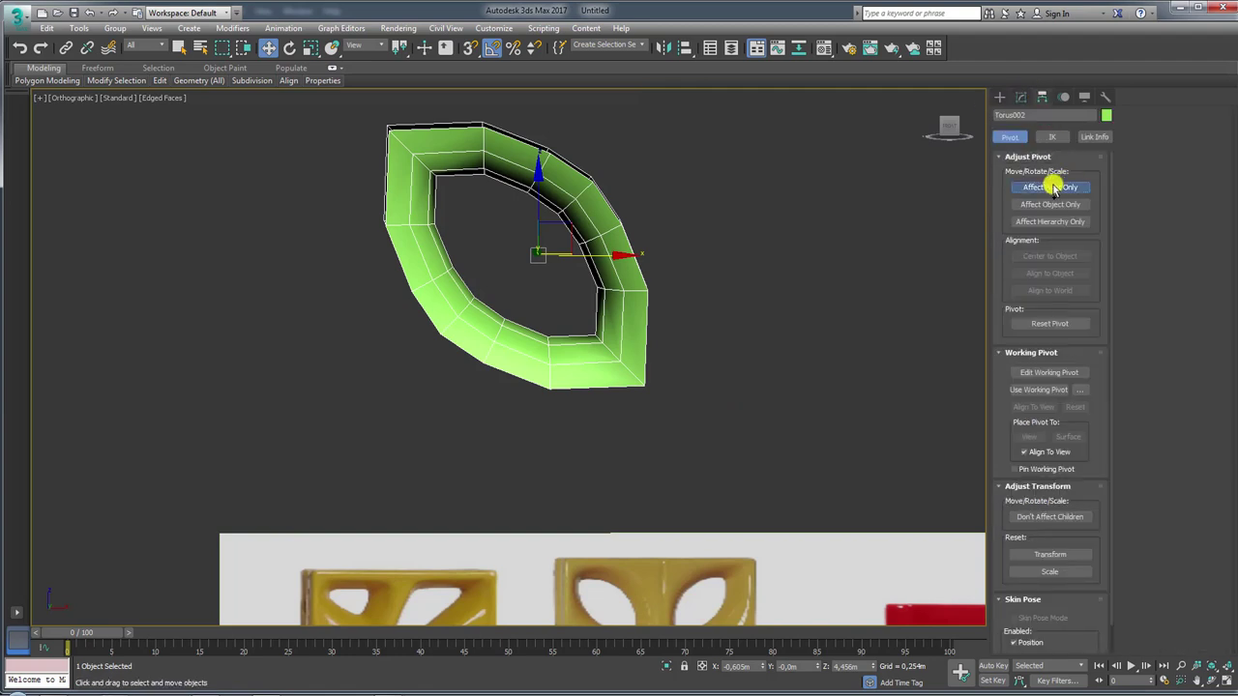
pyautogui.press('s')
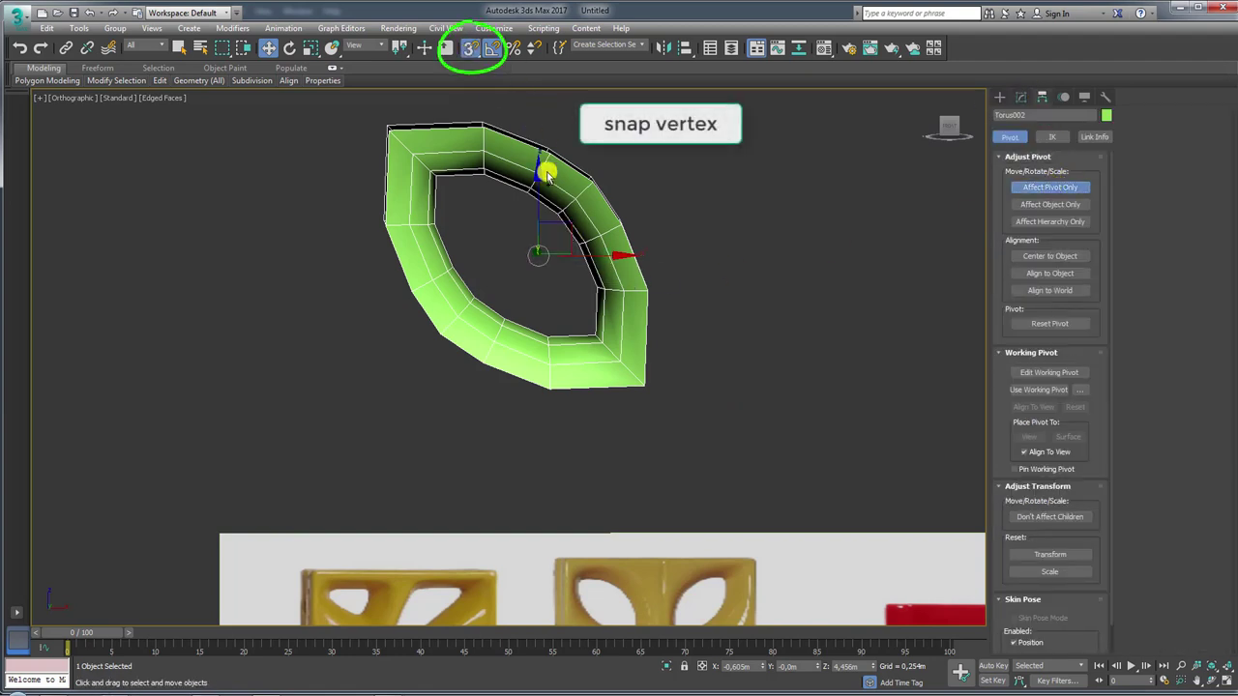
pyautogui.moveTo(558, 237); pyautogui.dragTo(656, 384)
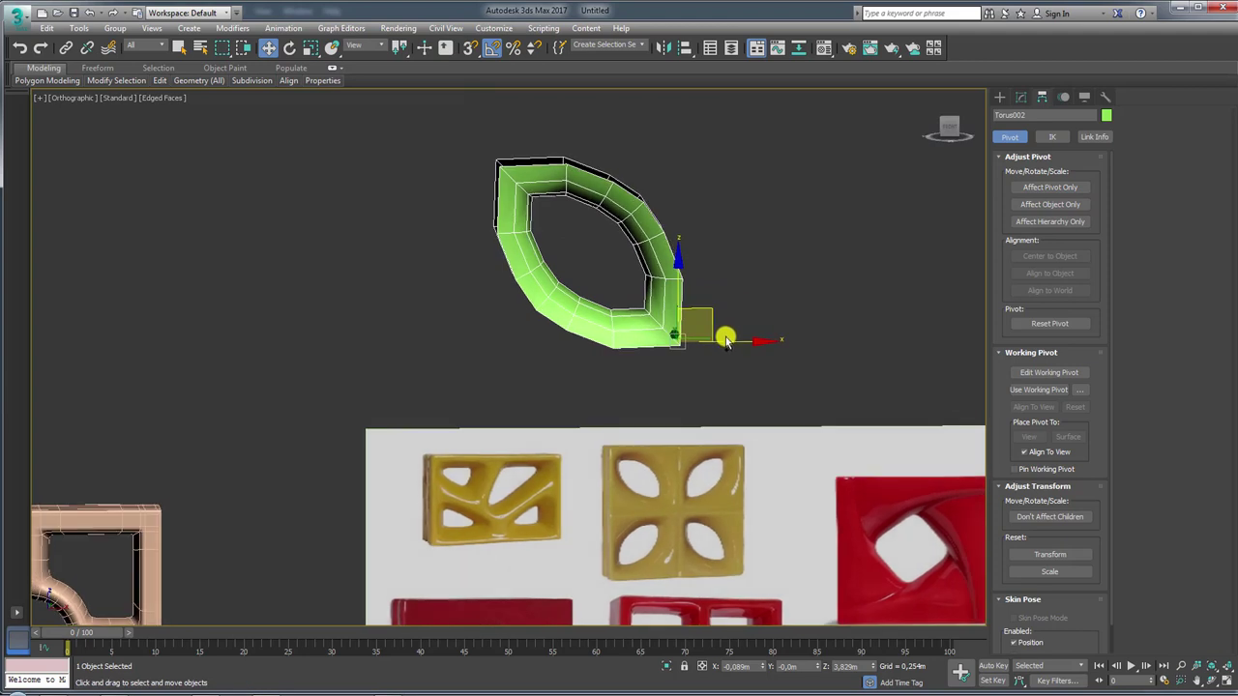
pyautogui.moveTo(724, 337); pyautogui.dragTo(679, 337, button='middle')
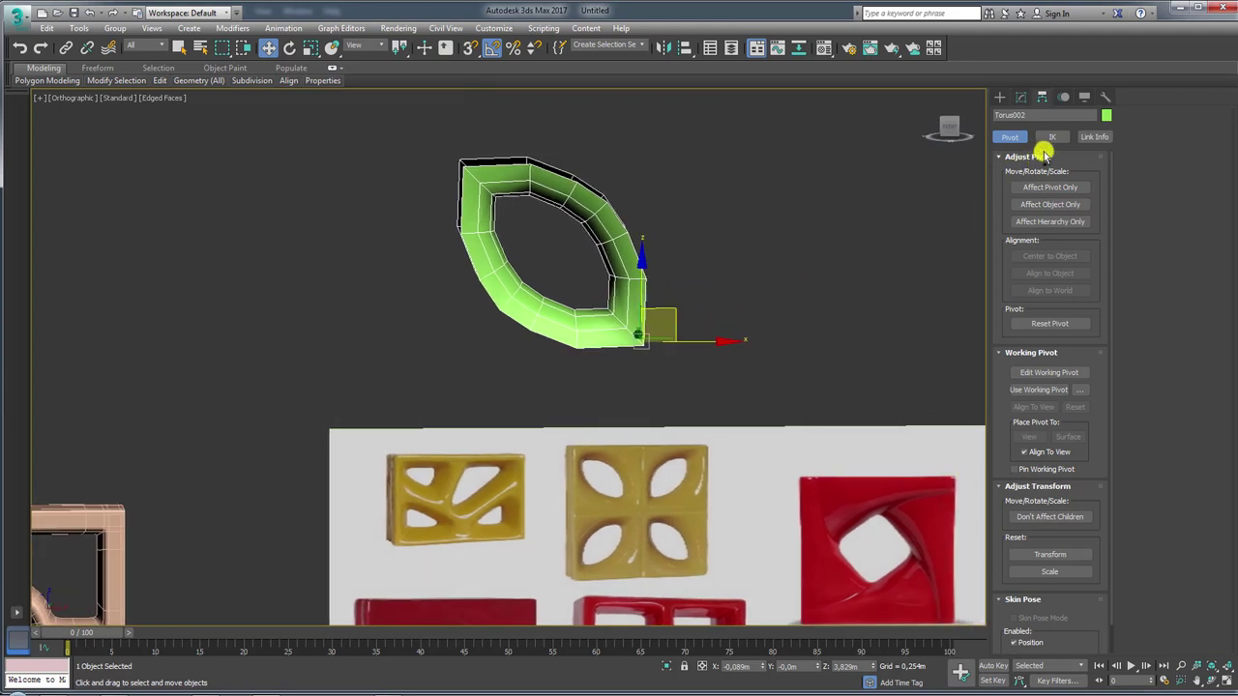
# Shift-rotate the leaf 90° about its corner pivot, making 3 instanced copies
pyautogui.press('e')
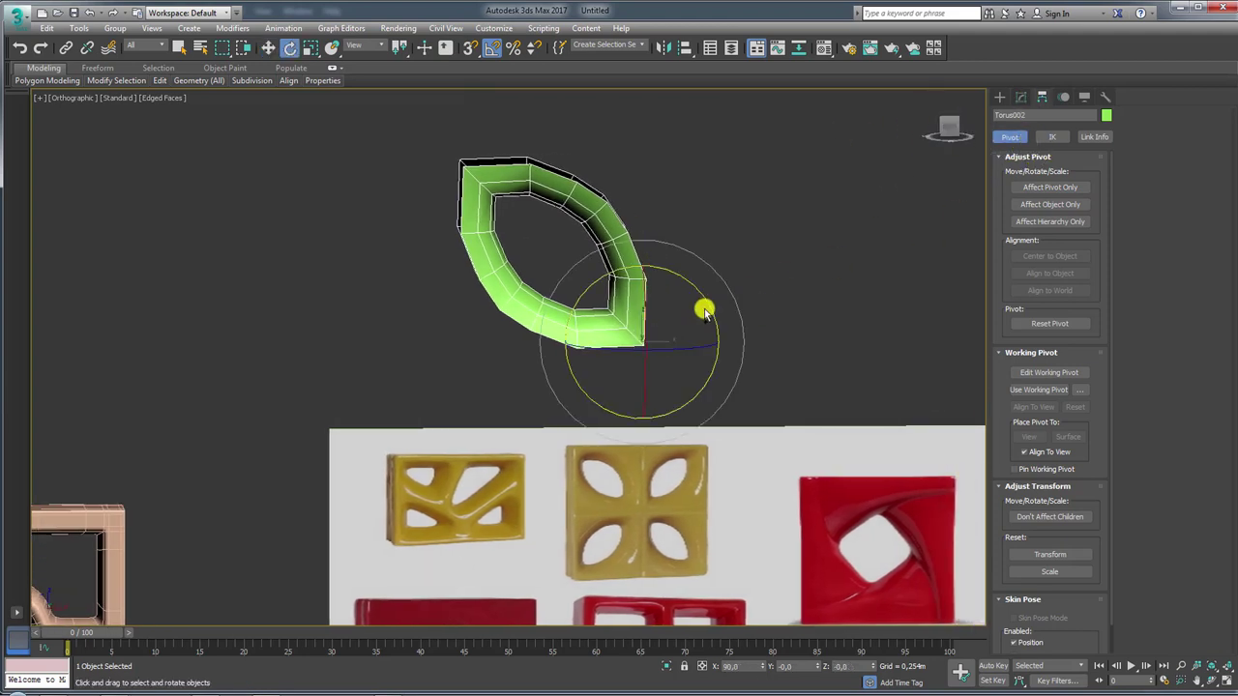
pyautogui.moveTo(714, 319); pyautogui.dragTo(569, 226, button='middle')
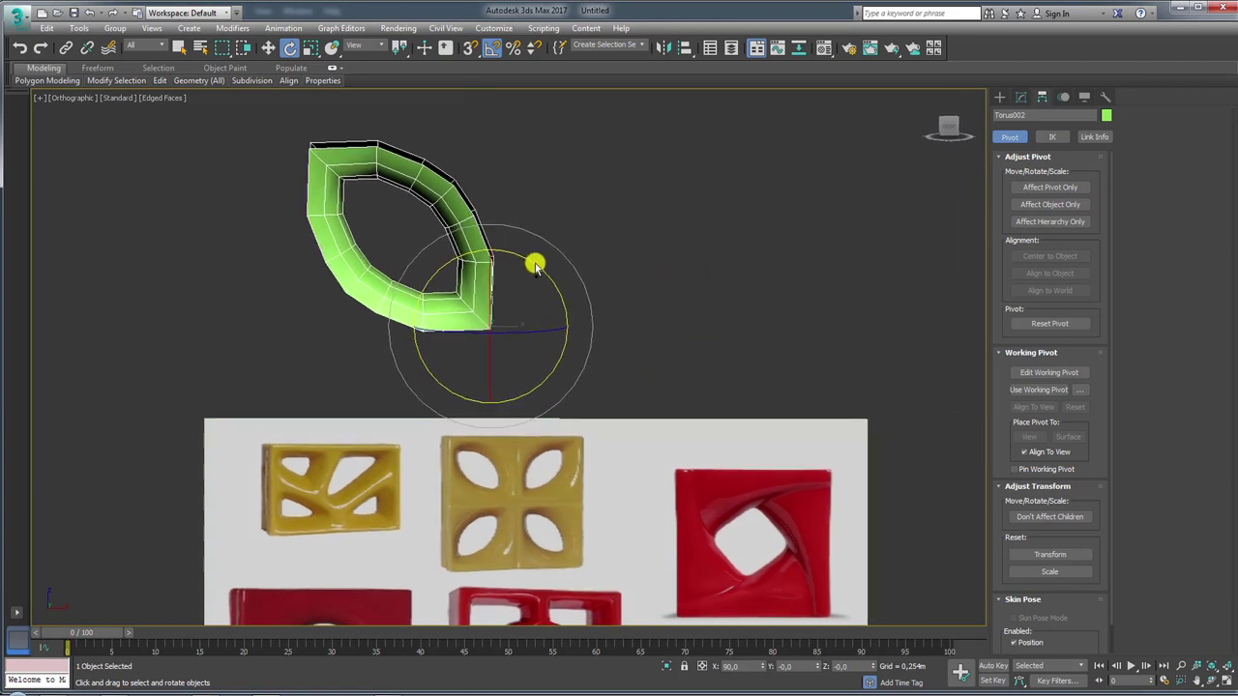
pyautogui.keyDown('shift'); pyautogui.moveTo(535, 265); pyautogui.dragTo(583, 299); pyautogui.keyUp('shift')
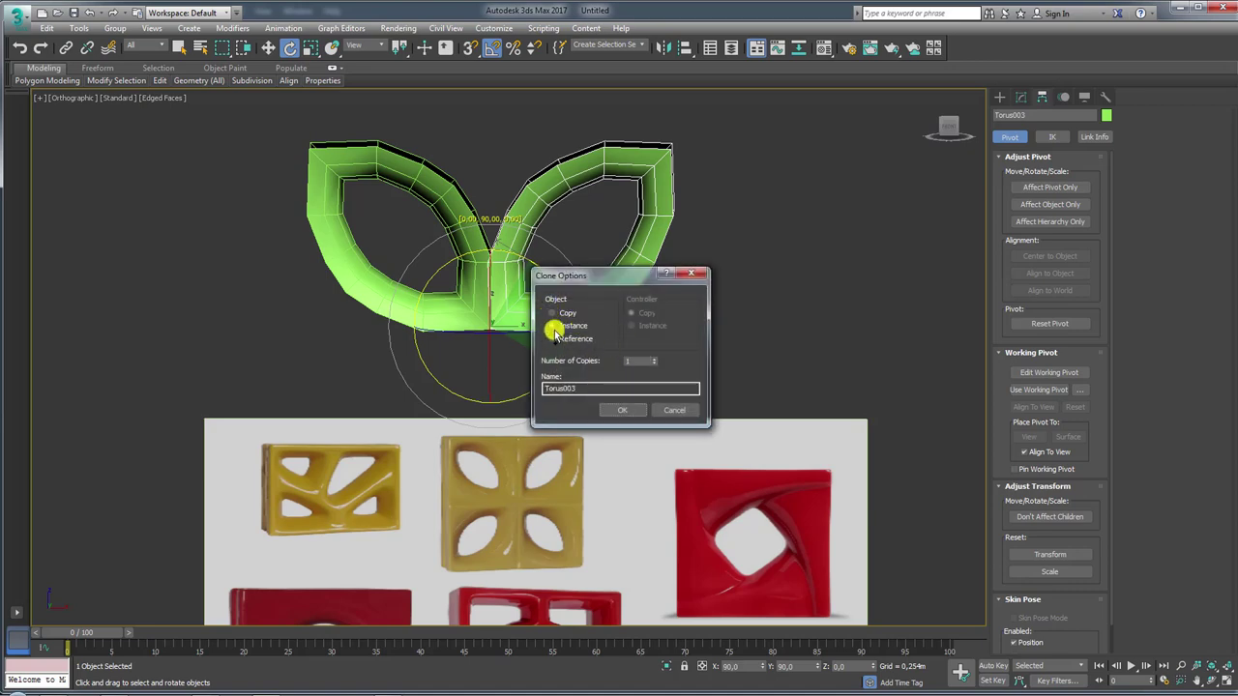
pyautogui.click(622, 410)
pyautogui.scroll(-3, 783, 227)
# Face the flower, select the original leaf Torus002, and enter Element mode
pyautogui.press('w')
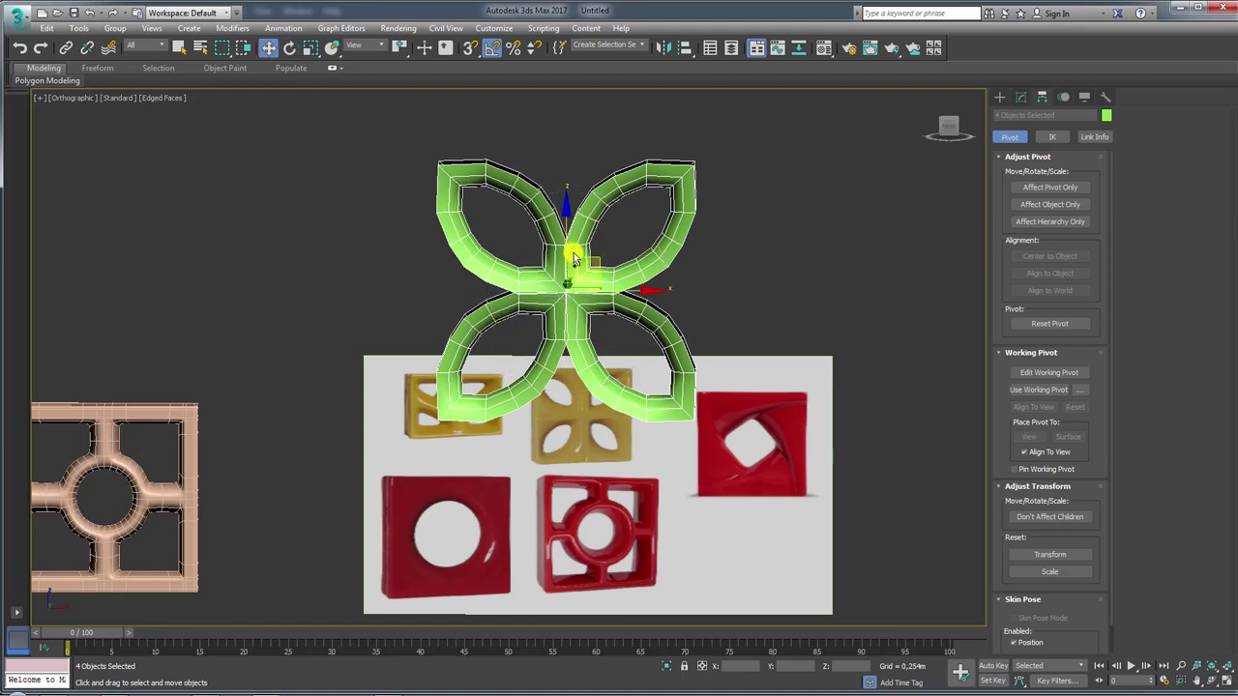
pyautogui.moveTo(571, 254); pyautogui.dragTo(558, 180)
pyautogui.keyDown('alt'); pyautogui.moveTo(557, 180); pyautogui.dragTo(602, 345, button='middle'); pyautogui.keyUp('alt')
pyautogui.click(602, 344)
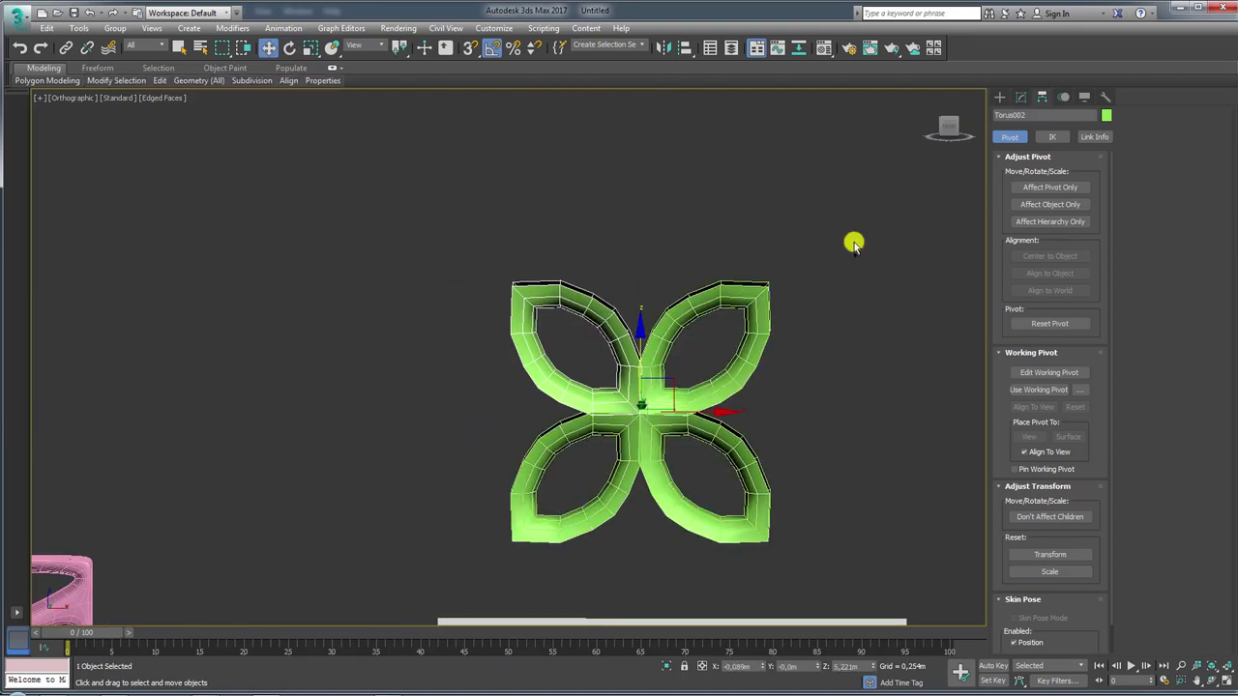
pyautogui.click(1021, 96)
pyautogui.click(1080, 317)
# Undo the accidental distortion and nudge the top-left leaf slightly along Z to open gaps
pyautogui.click(517, 385)
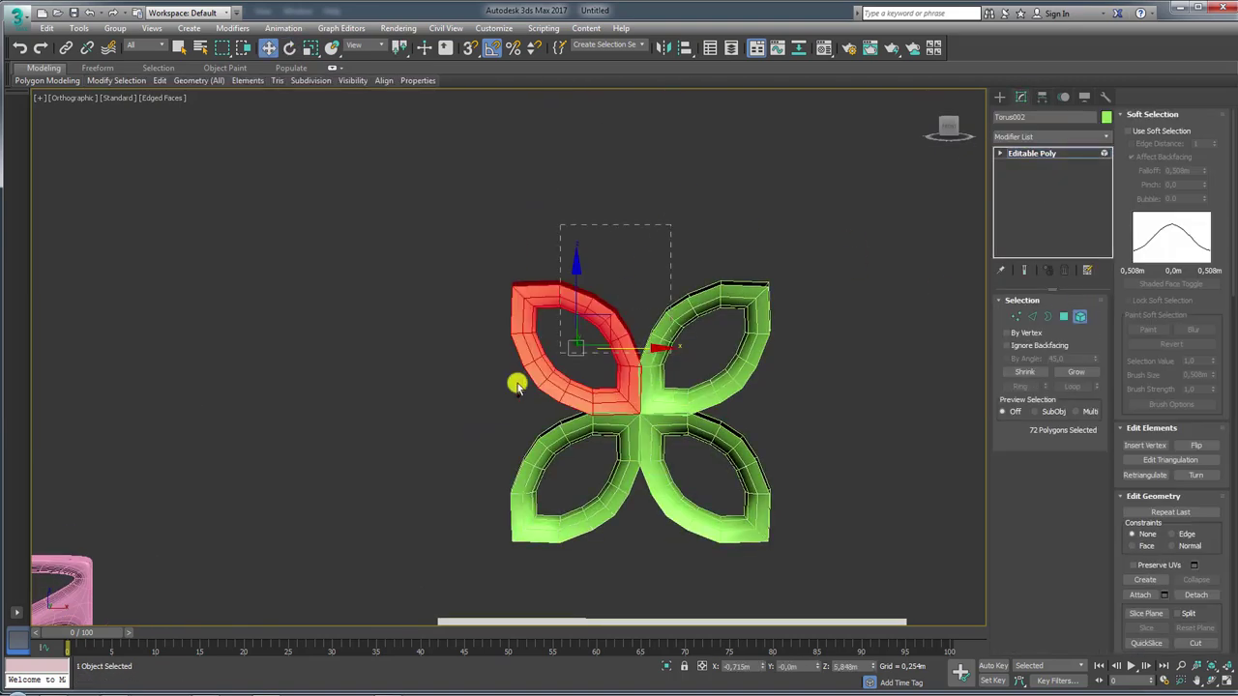
pyautogui.scroll(3, 599, 352)
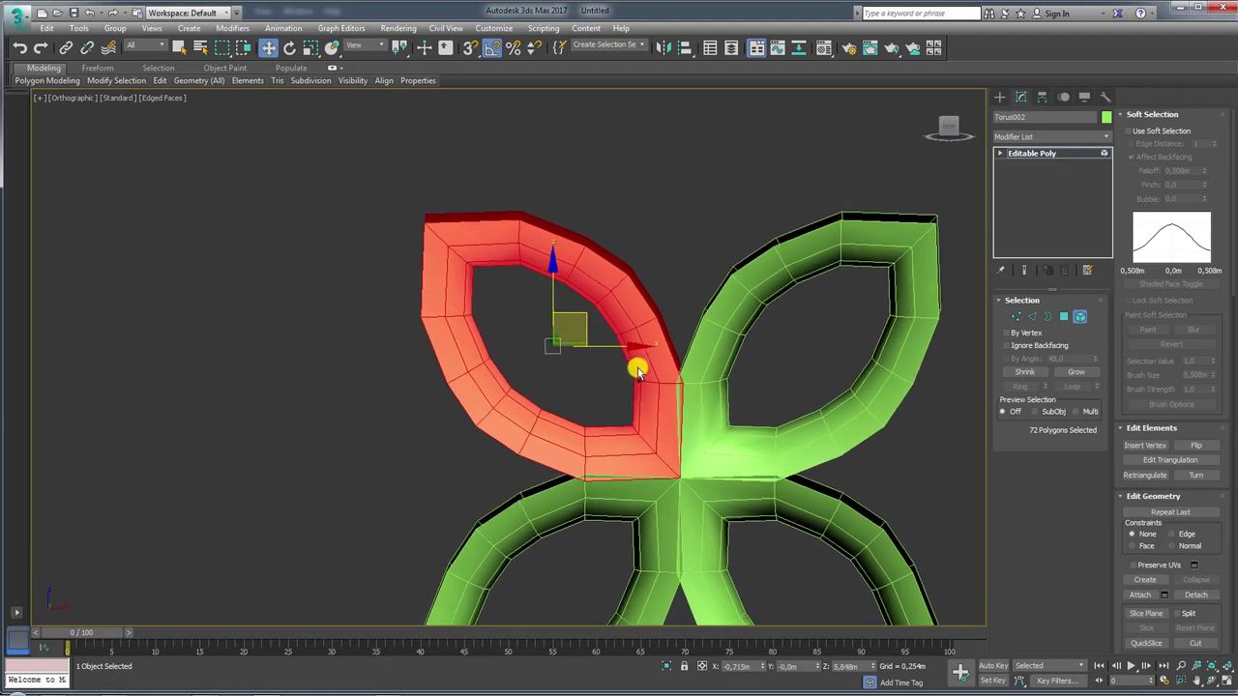
pyautogui.hotkey('ctrl', 'z')
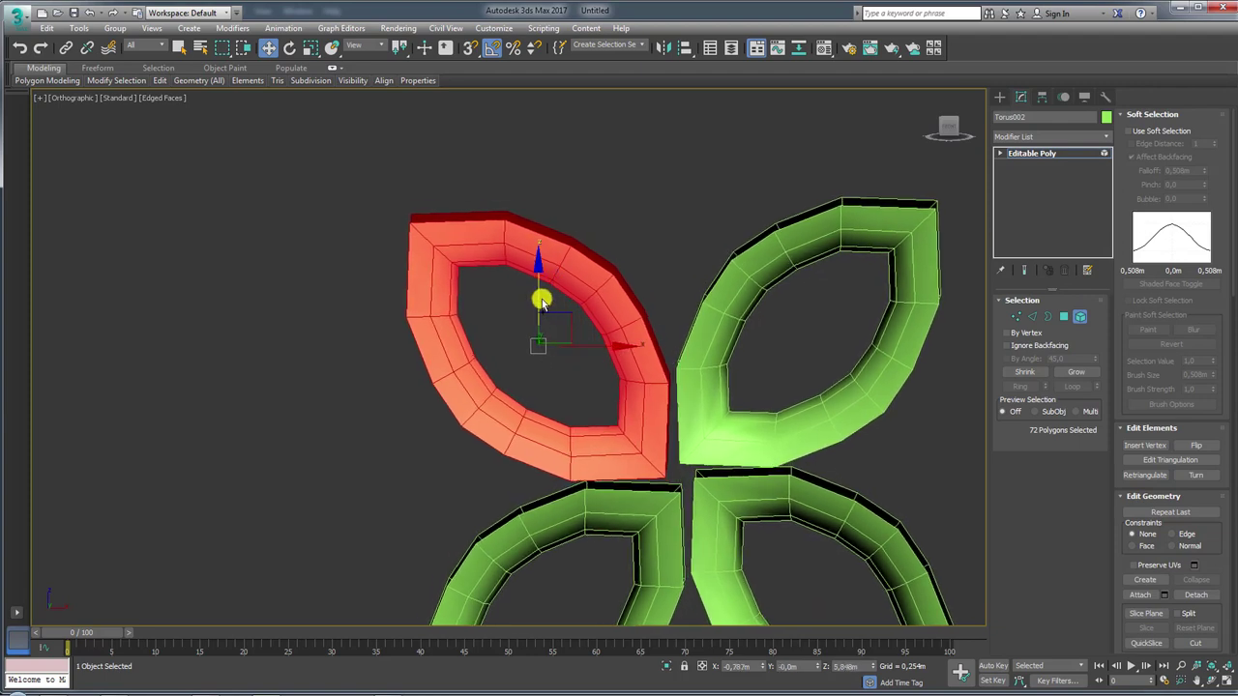
pyautogui.moveTo(541, 296)
pyautogui.mouseDown()
pyautogui.moveTo(568, 331)
pyautogui.moveTo(593, 334)
pyautogui.mouseUp()
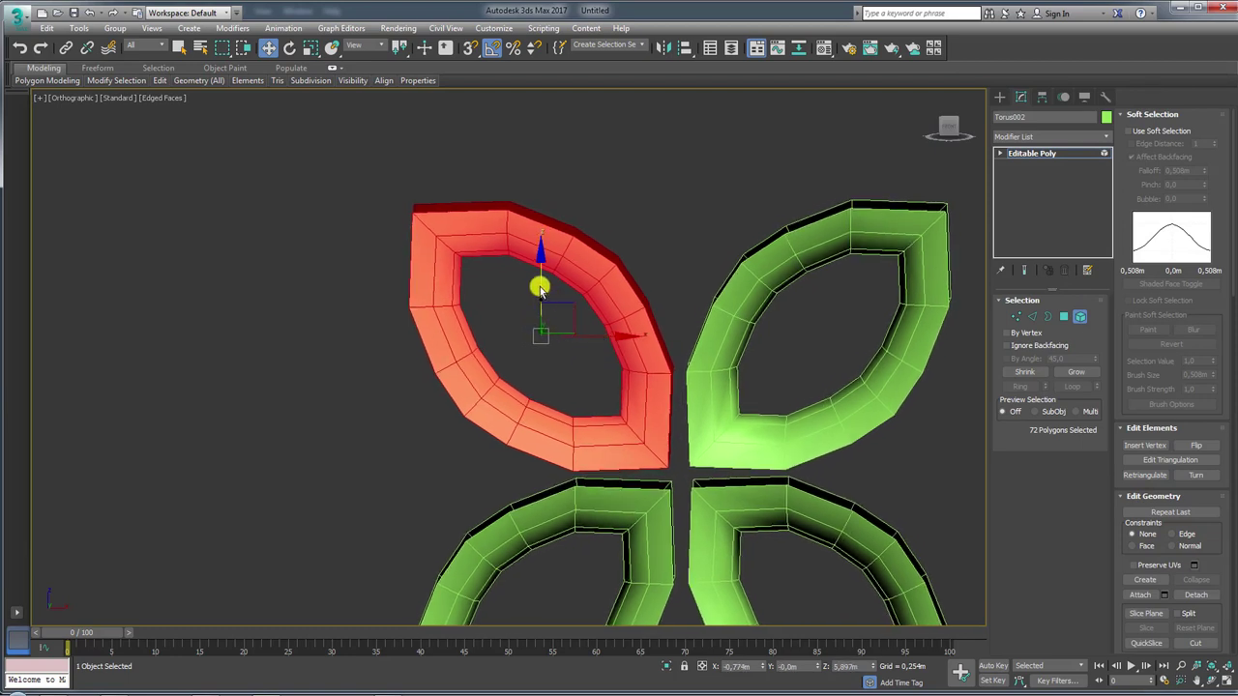
pyautogui.moveTo(540, 288); pyautogui.dragTo(542, 284)
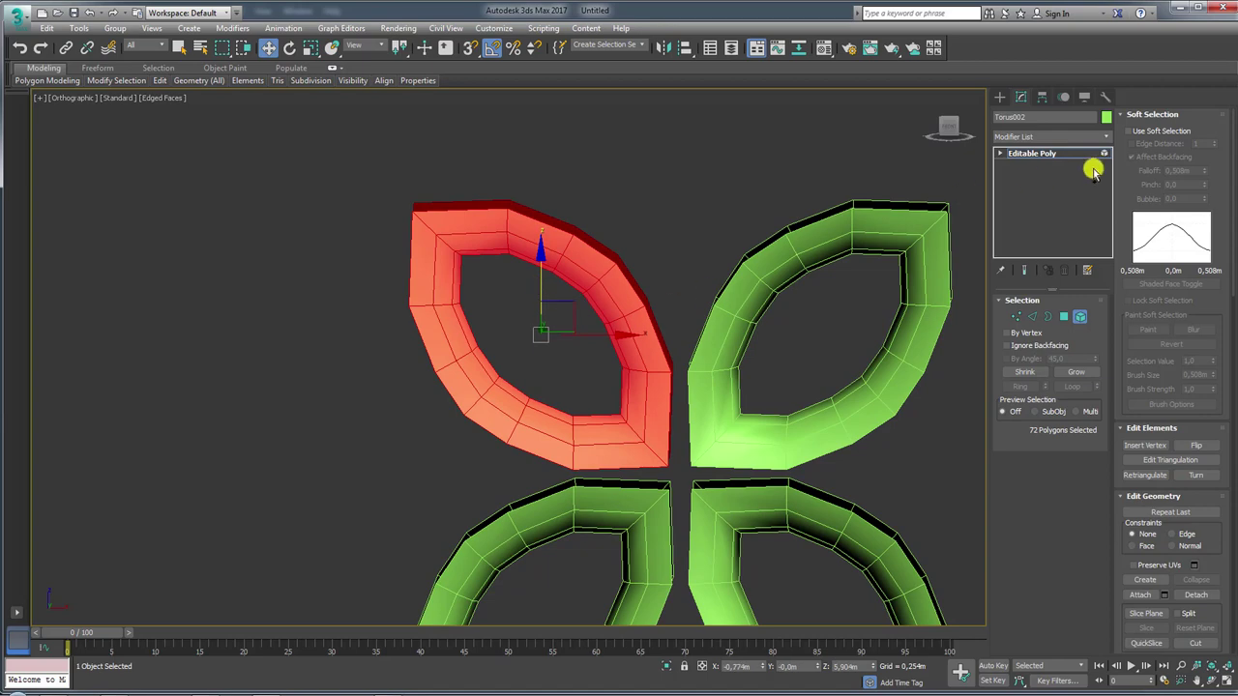
pyautogui.click(1044, 155)
pyautogui.scroll(-2, 706, 266)
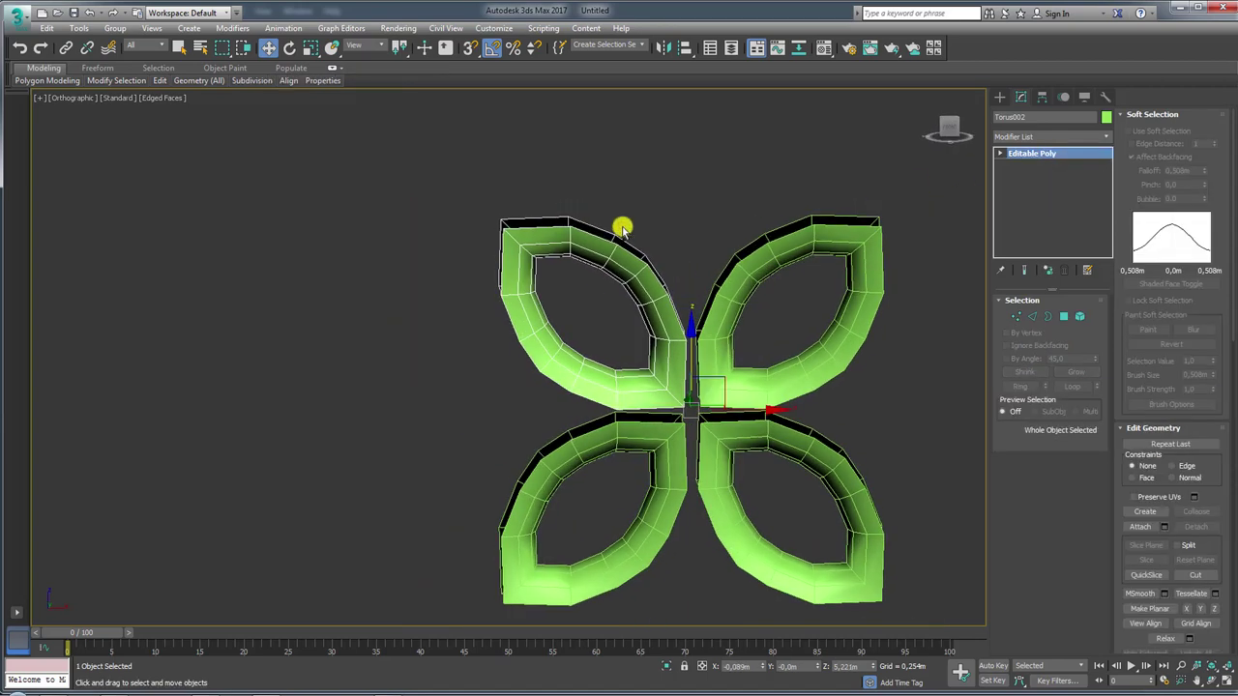
# Select the top-left leaf's six top rim edges, raise them, and scale them flat
pyautogui.click(1031, 316)
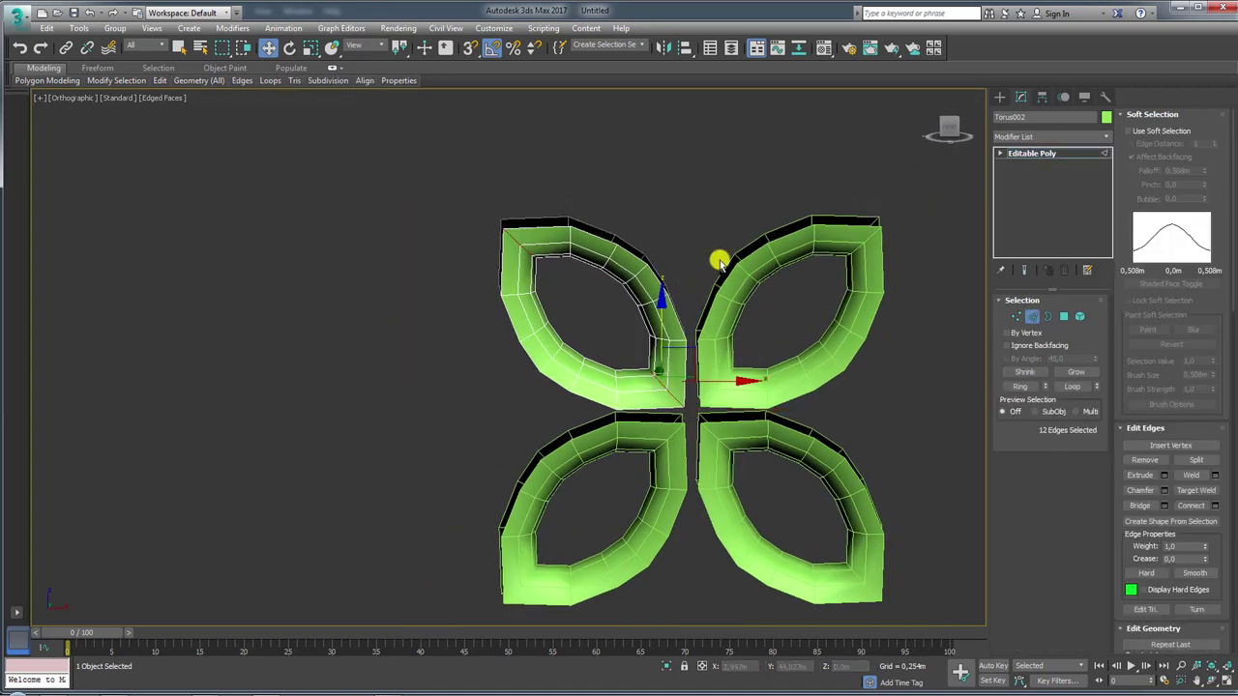
pyautogui.click(539, 230)
pyautogui.keyDown('ctrl'); pyautogui.click(587, 238); pyautogui.keyUp('ctrl')
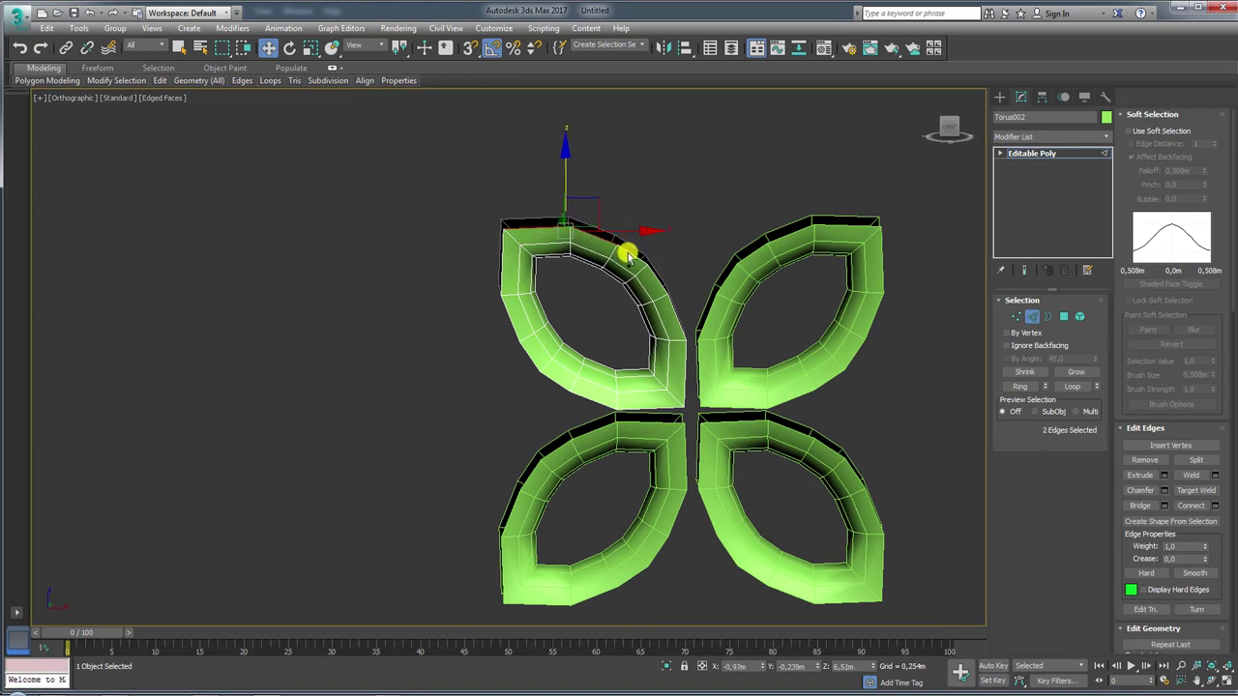
pyautogui.keyDown('ctrl'); pyautogui.click(627, 253); pyautogui.keyUp('ctrl')
pyautogui.keyDown('ctrl'); pyautogui.click(570, 220); pyautogui.keyUp('ctrl')
pyautogui.keyDown('ctrl'); pyautogui.click(552, 216); pyautogui.keyUp('ctrl')
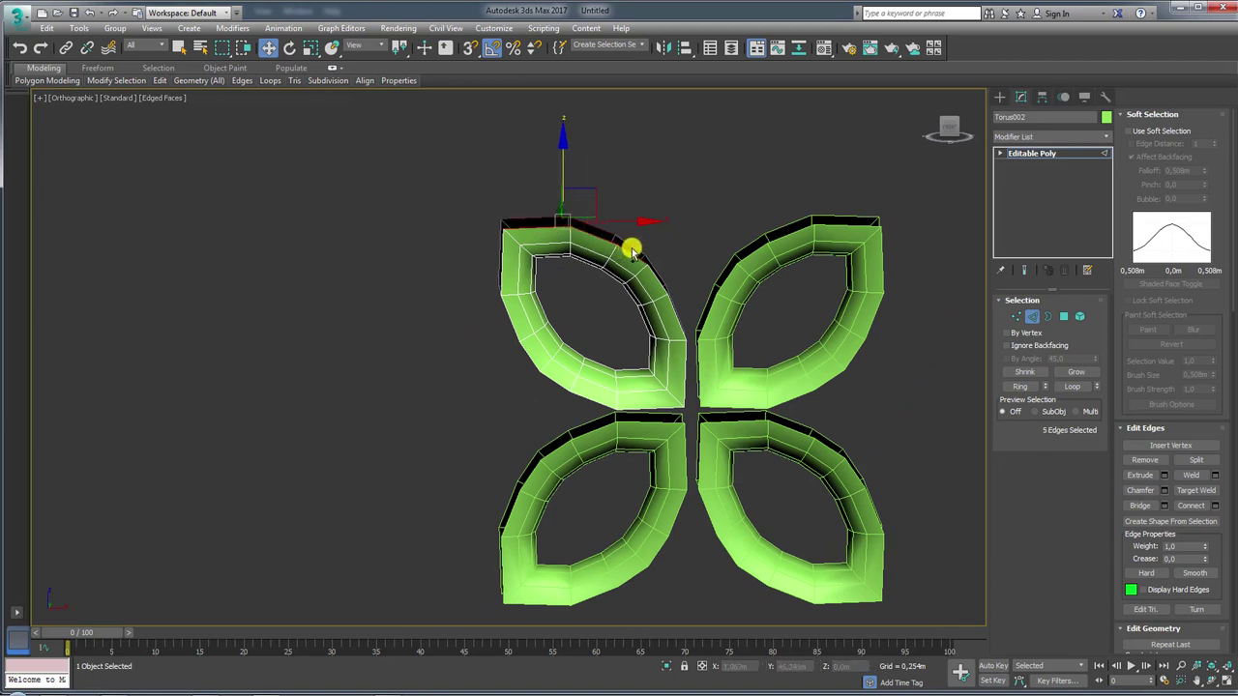
pyautogui.keyDown('ctrl'); pyautogui.click(630, 233); pyautogui.keyUp('ctrl')
pyautogui.moveTo(585, 180)
pyautogui.mouseDown()
pyautogui.moveTo(583, 129)
pyautogui.moveTo(588, 145)
pyautogui.mouseUp()
pyautogui.press('r')
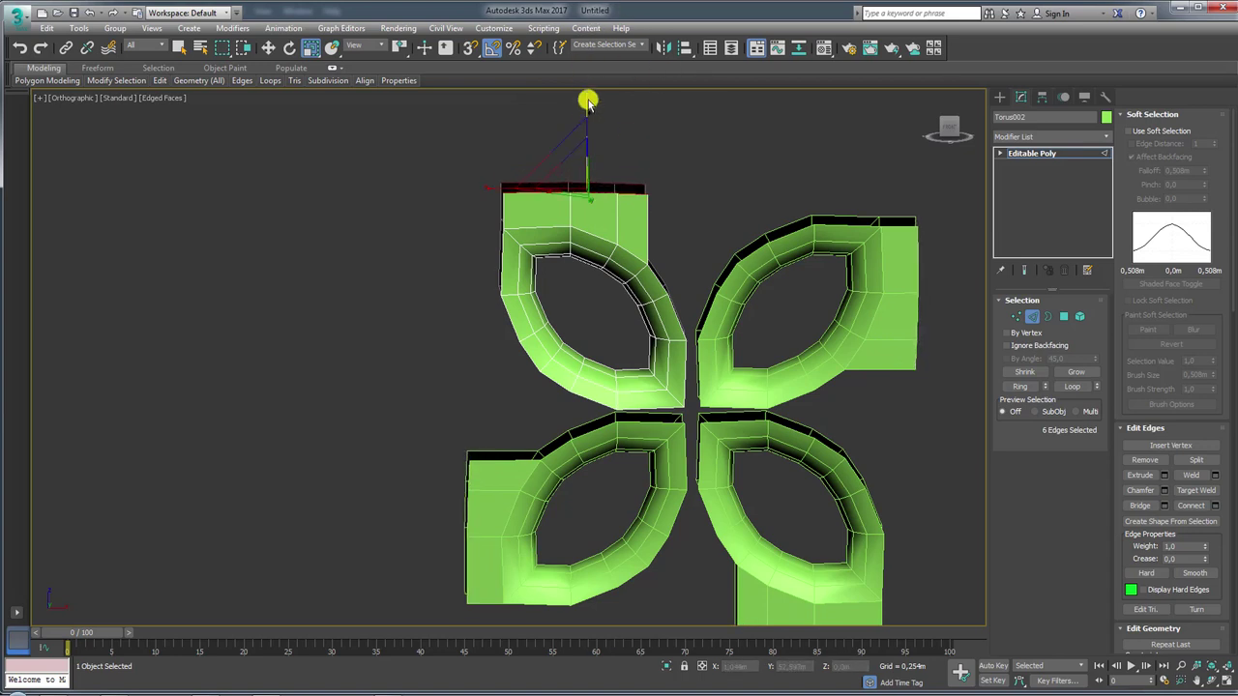
pyautogui.press('F8')
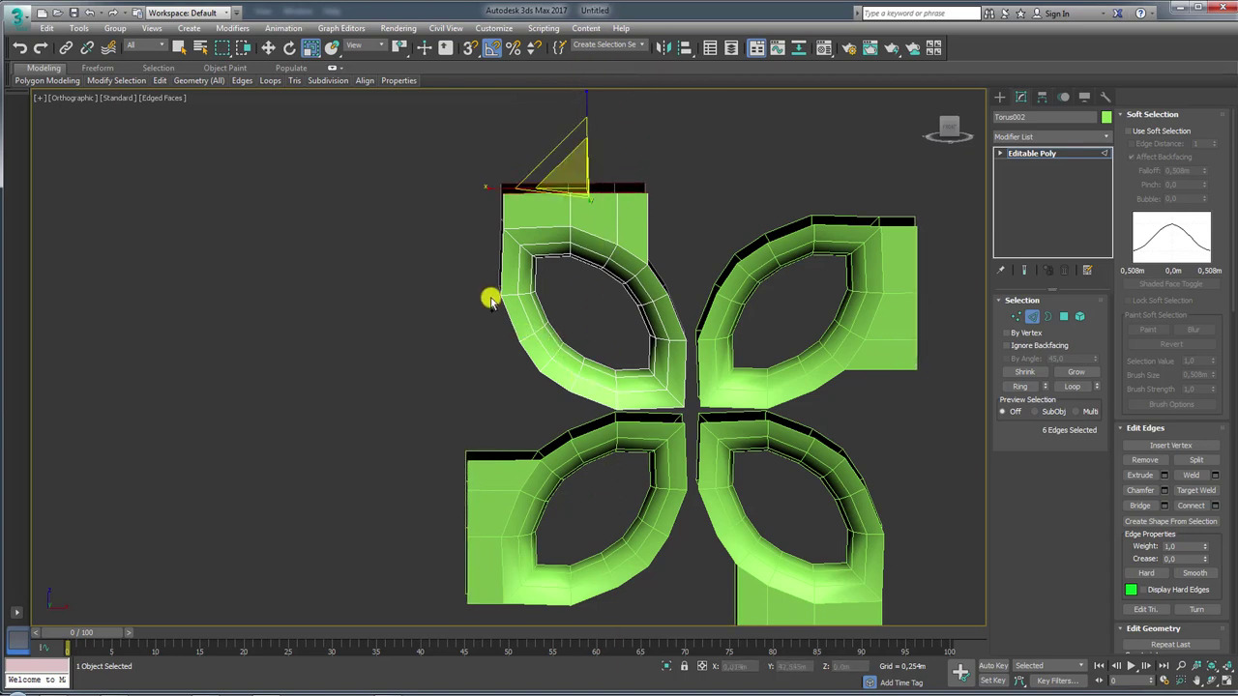
# Extrude the leaf's outer edge loop leftward and flatten it into a straight vertical line
pyautogui.click(498, 270)
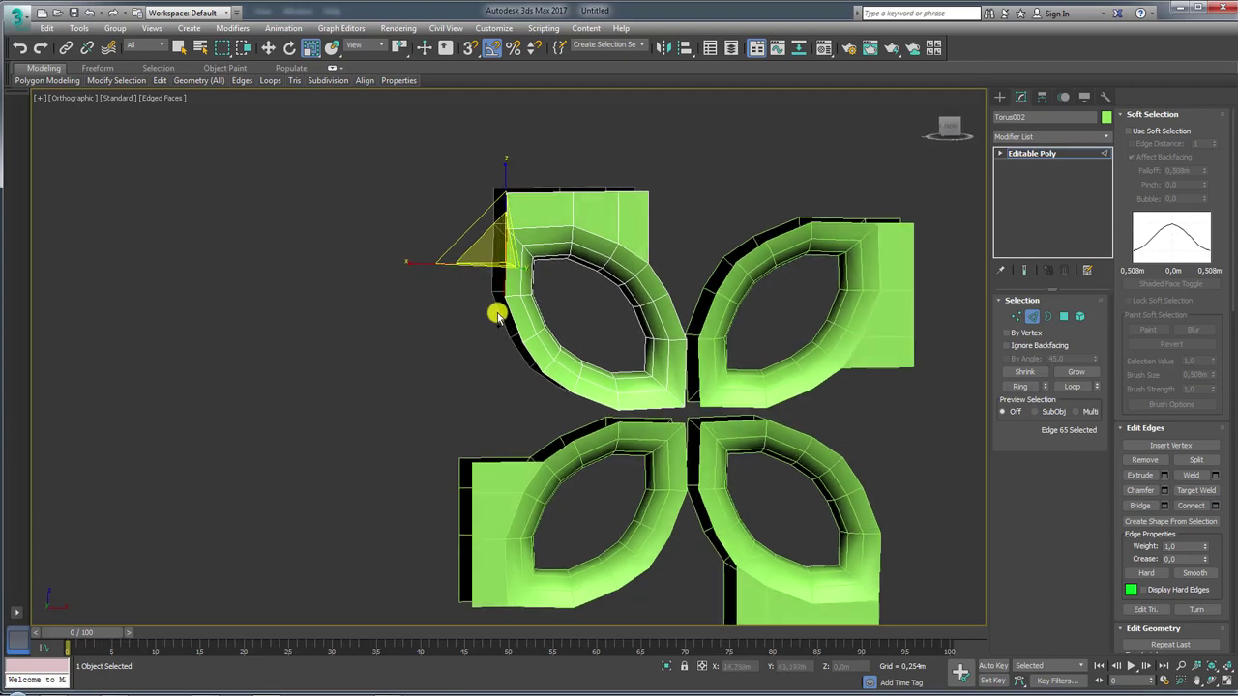
pyautogui.keyDown('alt'); pyautogui.moveTo(495, 321); pyautogui.dragTo(492, 309, button='middle'); pyautogui.keyUp('alt')
pyautogui.click(458, 324)
pyautogui.moveTo(515, 332); pyautogui.dragTo(517, 334)
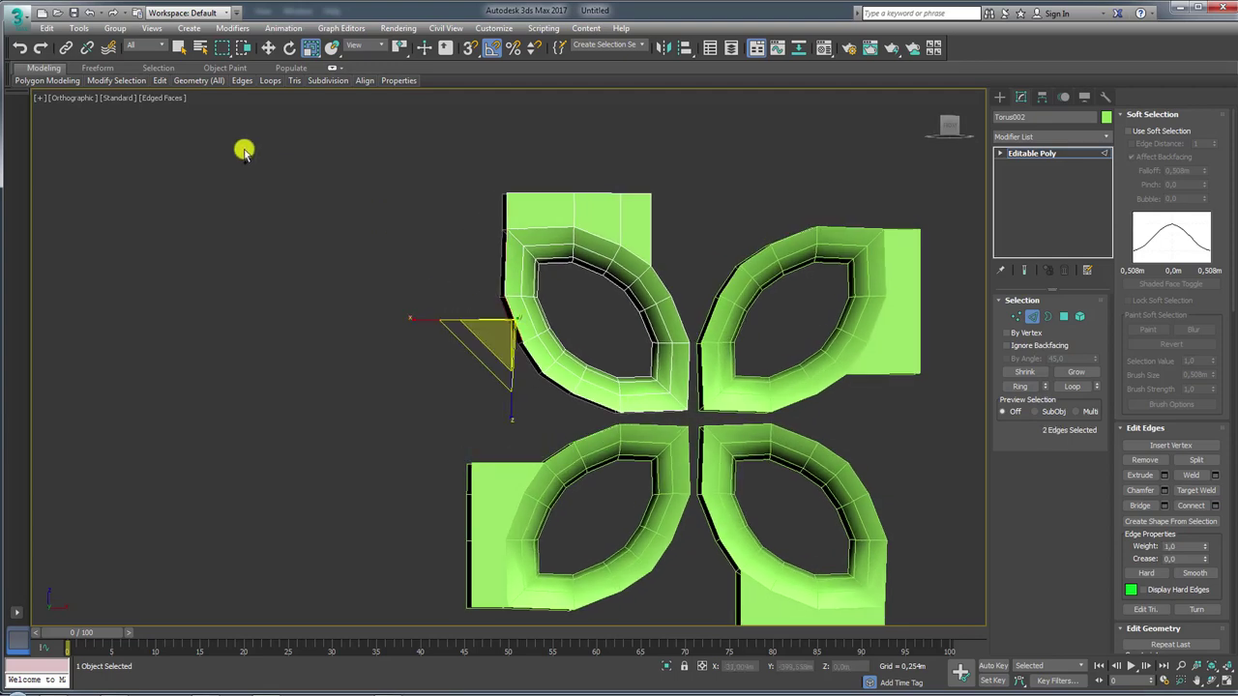
pyautogui.click(104, 147)
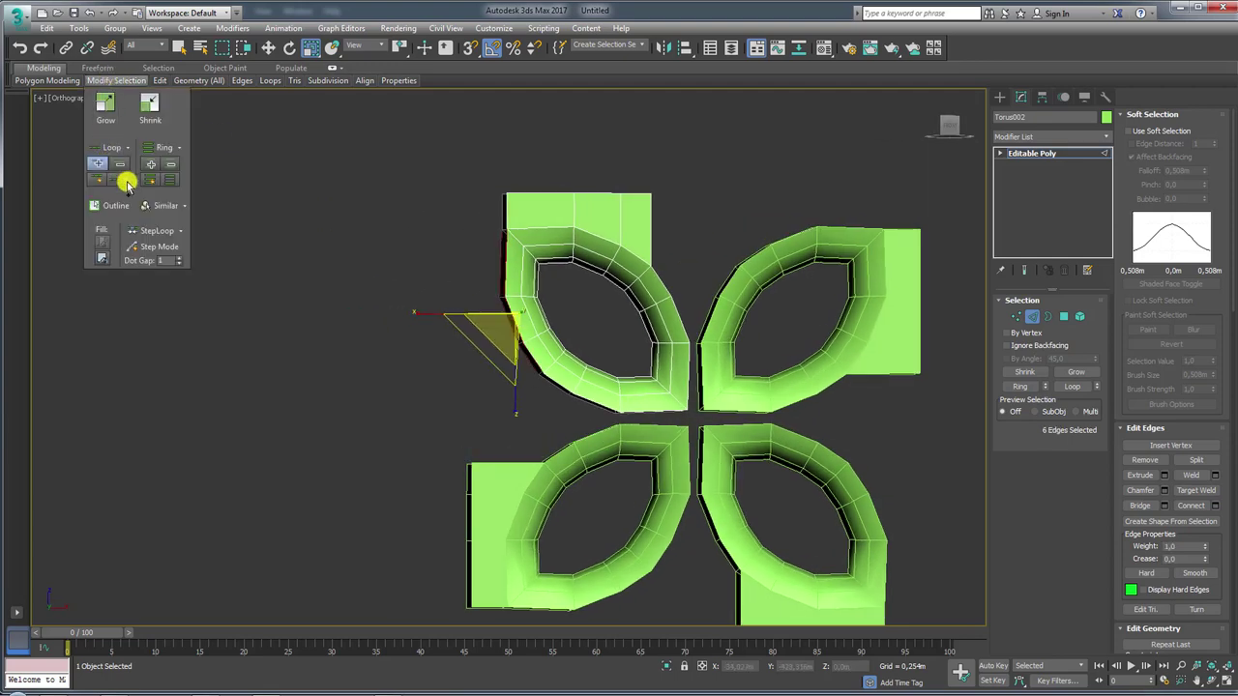
pyautogui.keyDown('alt'); pyautogui.moveTo(553, 311); pyautogui.dragTo(539, 299, button='middle'); pyautogui.keyUp('alt')
pyautogui.press('w')
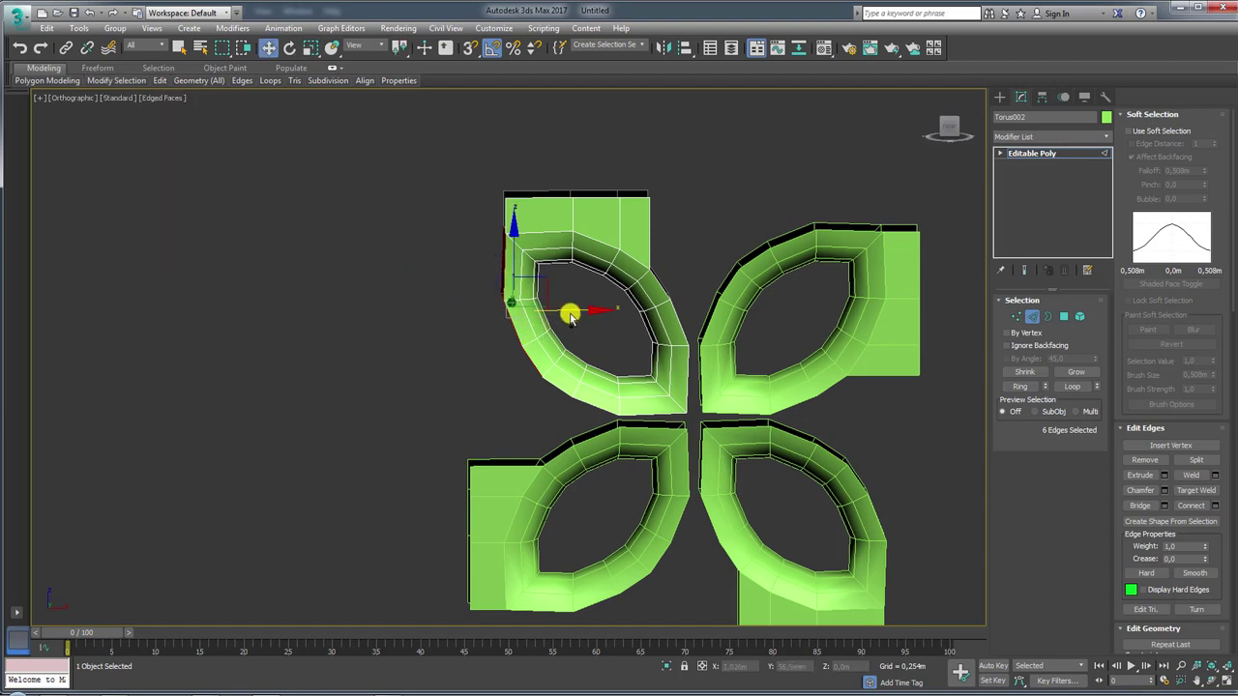
pyautogui.keyDown('shift'); pyautogui.moveTo(571, 316); pyautogui.dragTo(506, 313); pyautogui.keyUp('shift')
pyautogui.press('r')
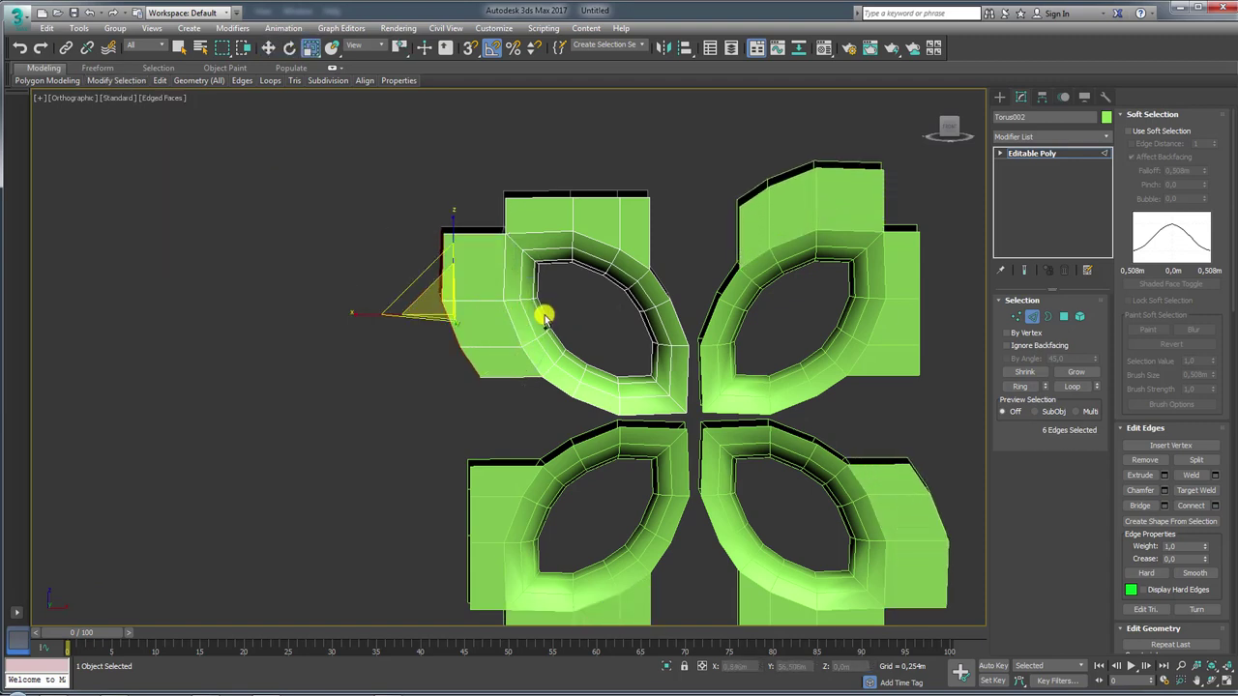
pyautogui.moveTo(355, 322); pyautogui.dragTo(409, 312)
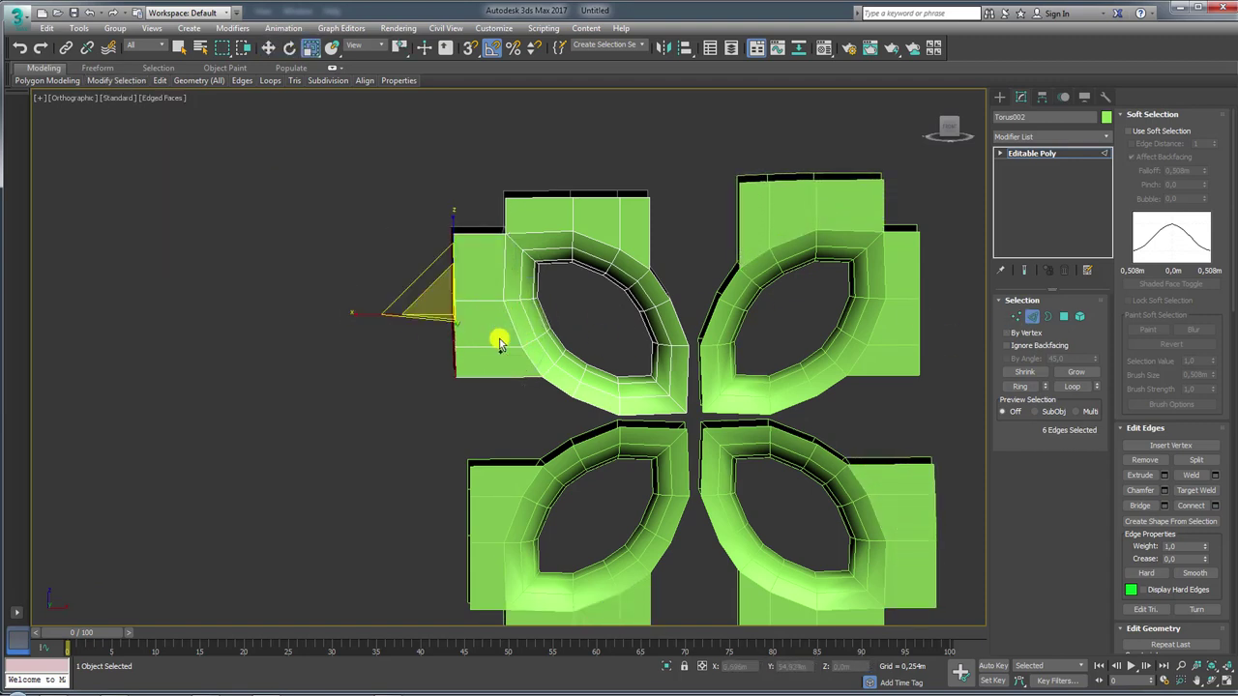
pyautogui.press('w')
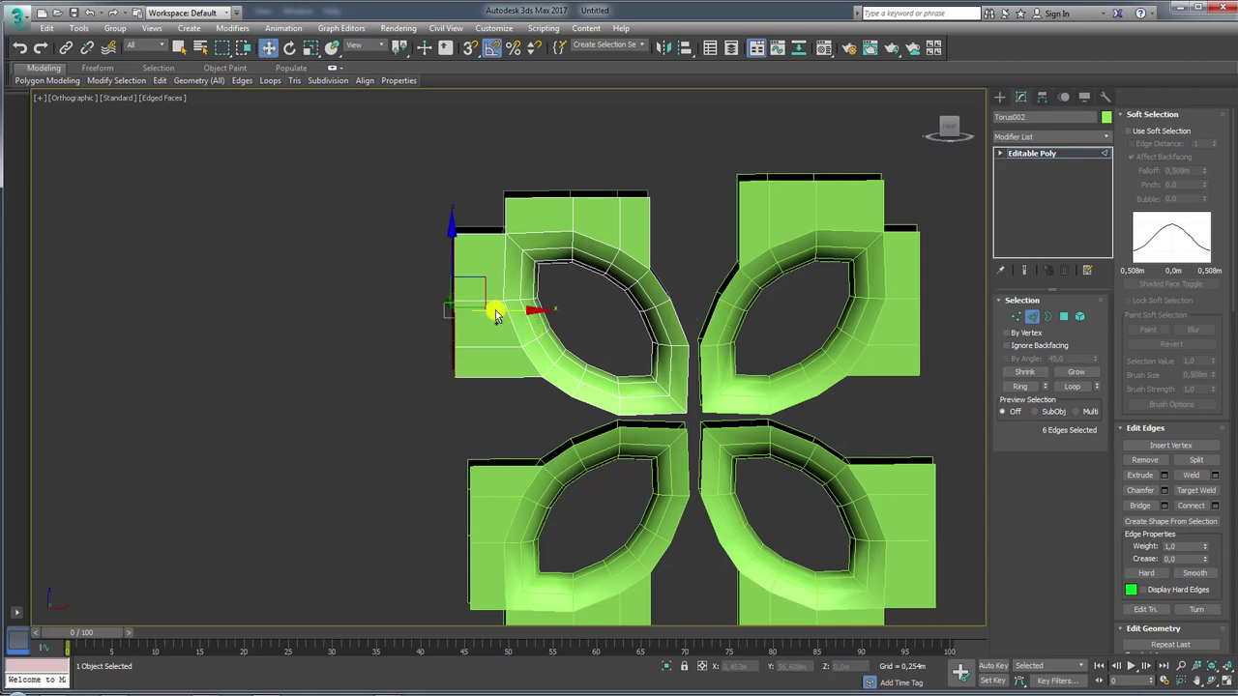
# Snap the top-left corner edge onto the corner vertex
pyautogui.keyDown('alt'); pyautogui.moveTo(514, 311); pyautogui.dragTo(844, 335, button='middle'); pyautogui.keyUp('alt')
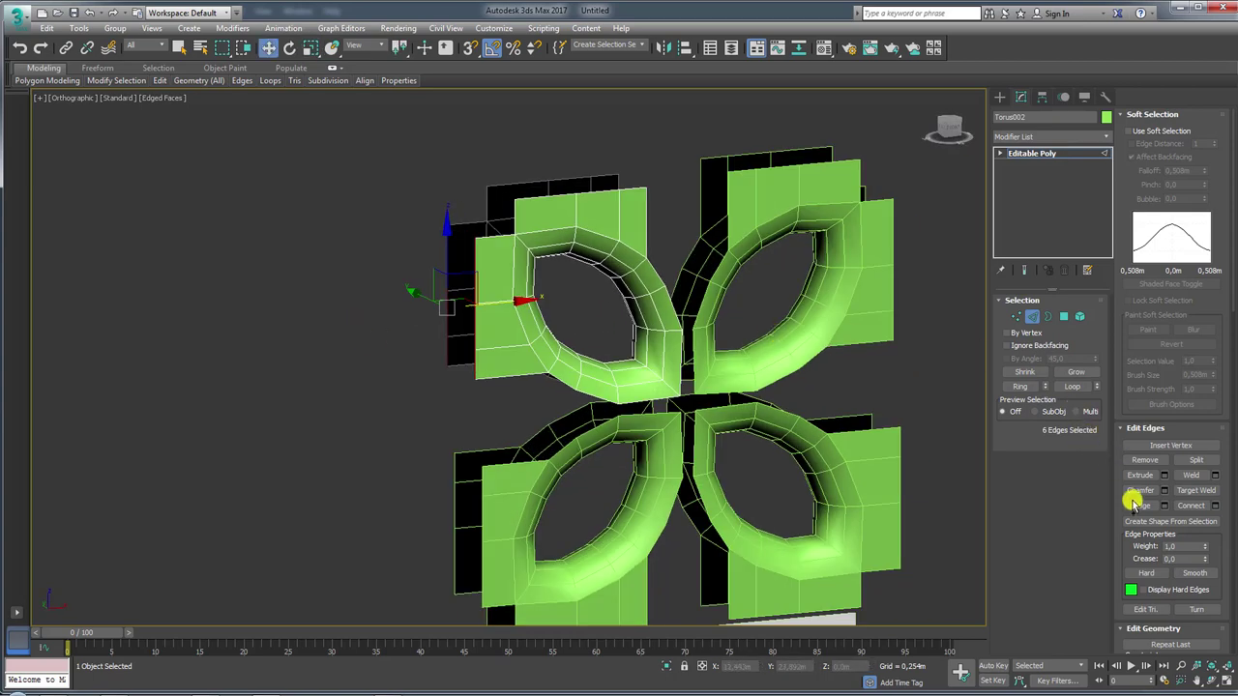
pyautogui.doubleClick(543, 195)
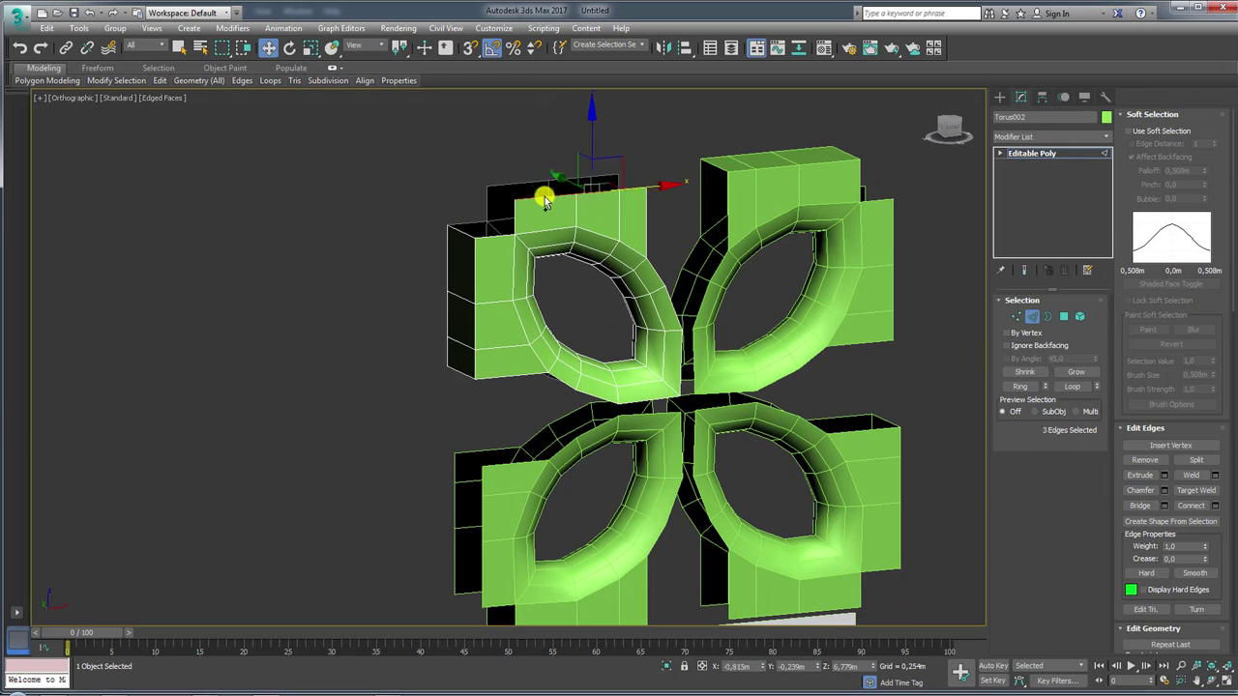
pyautogui.click(517, 204)
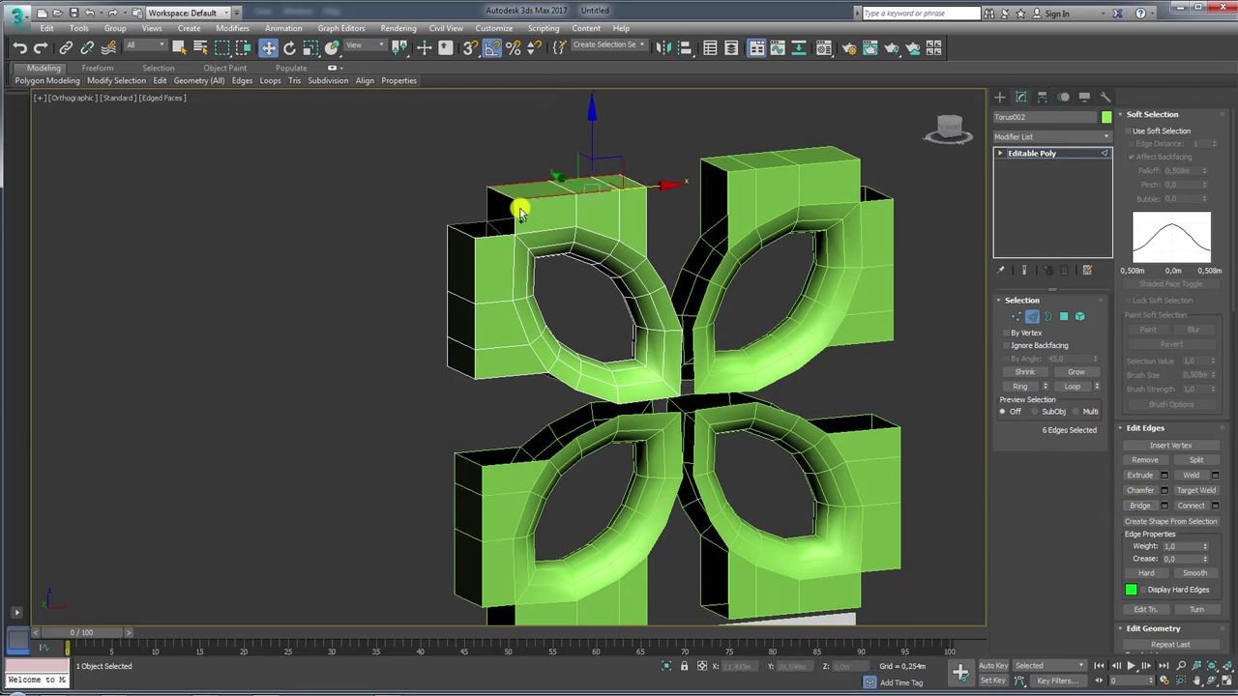
pyautogui.scroll(3, 500, 238)
pyautogui.scroll(3, 500, 238)
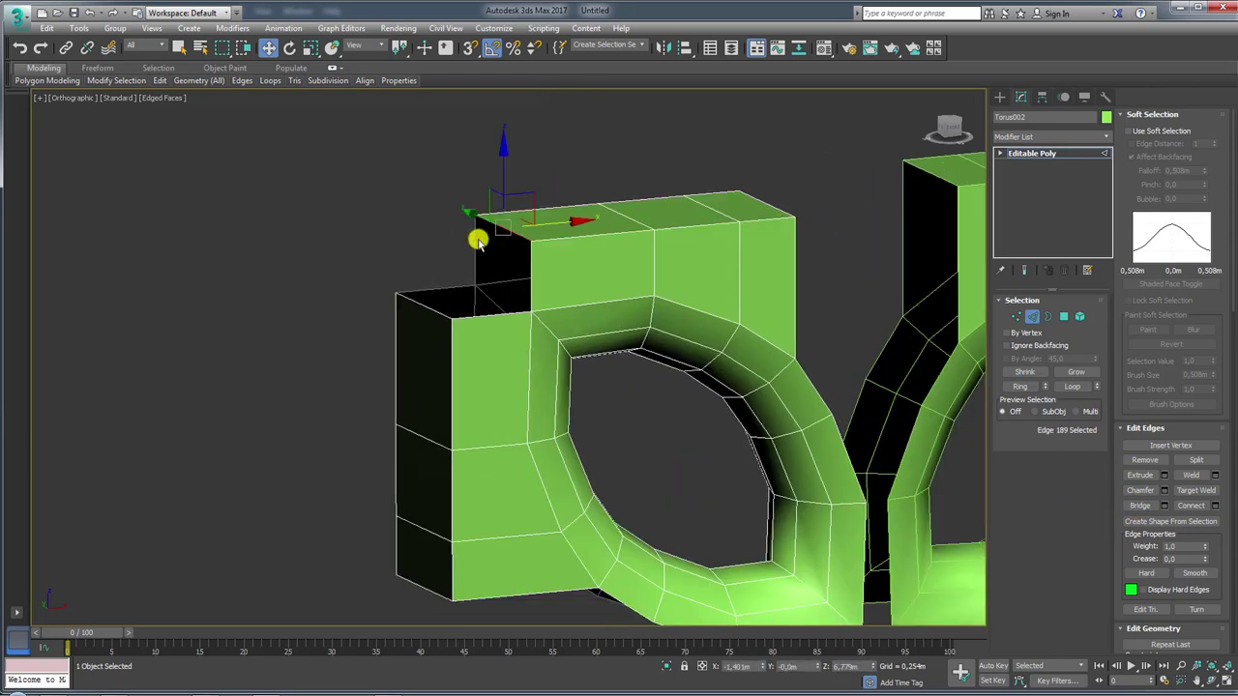
pyautogui.keyDown('alt'); pyautogui.moveTo(539, 246); pyautogui.dragTo(552, 234, button='middle'); pyautogui.keyUp('alt')
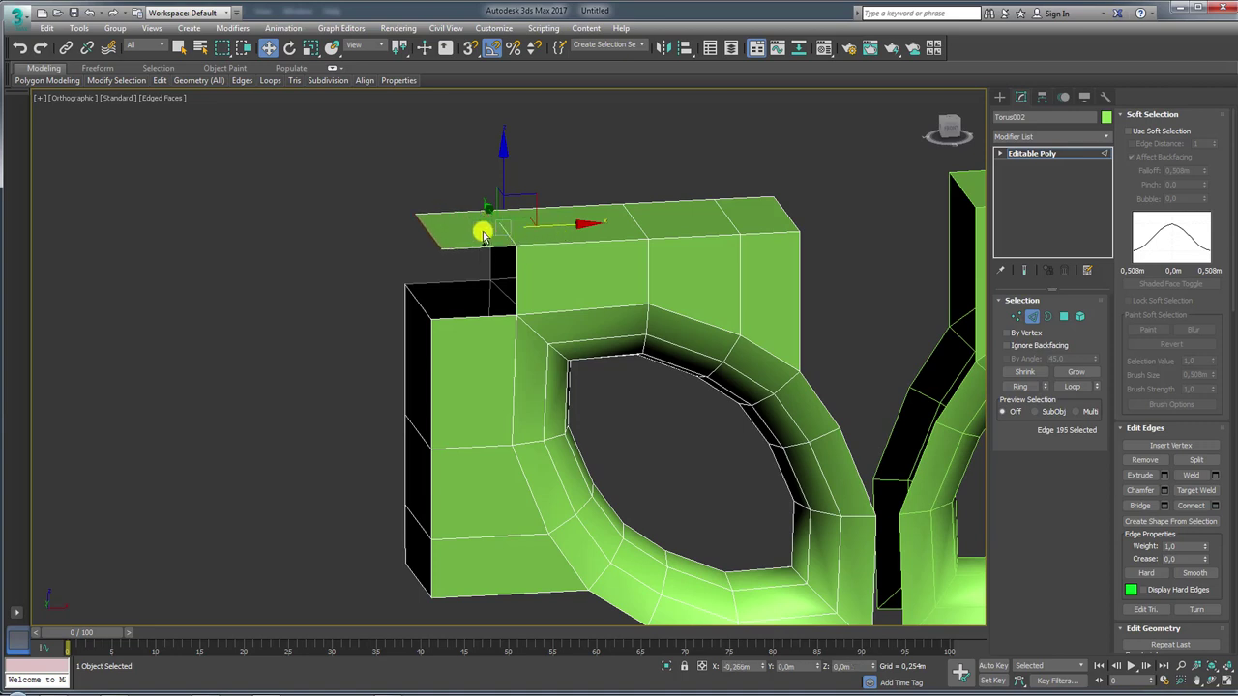
pyautogui.click(479, 232)
pyautogui.keyDown('alt'); pyautogui.moveTo(462, 283); pyautogui.dragTo(440, 264, button='middle'); pyautogui.keyUp('alt')
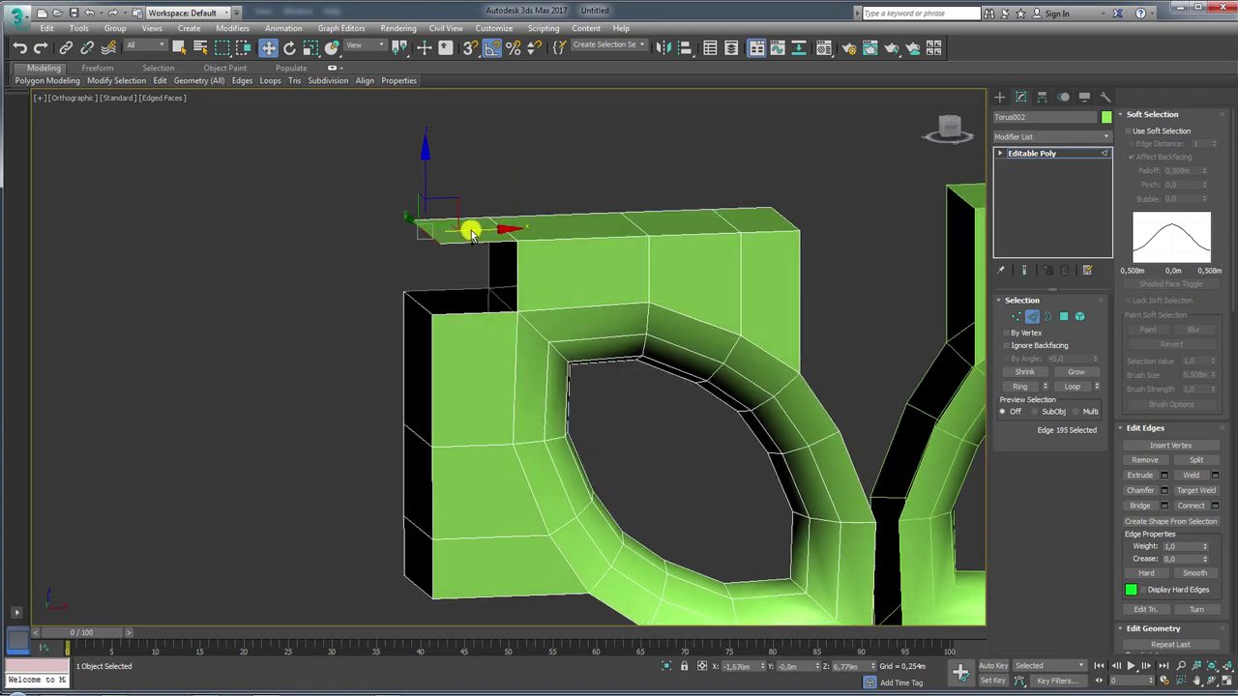
pyautogui.click(470, 47)
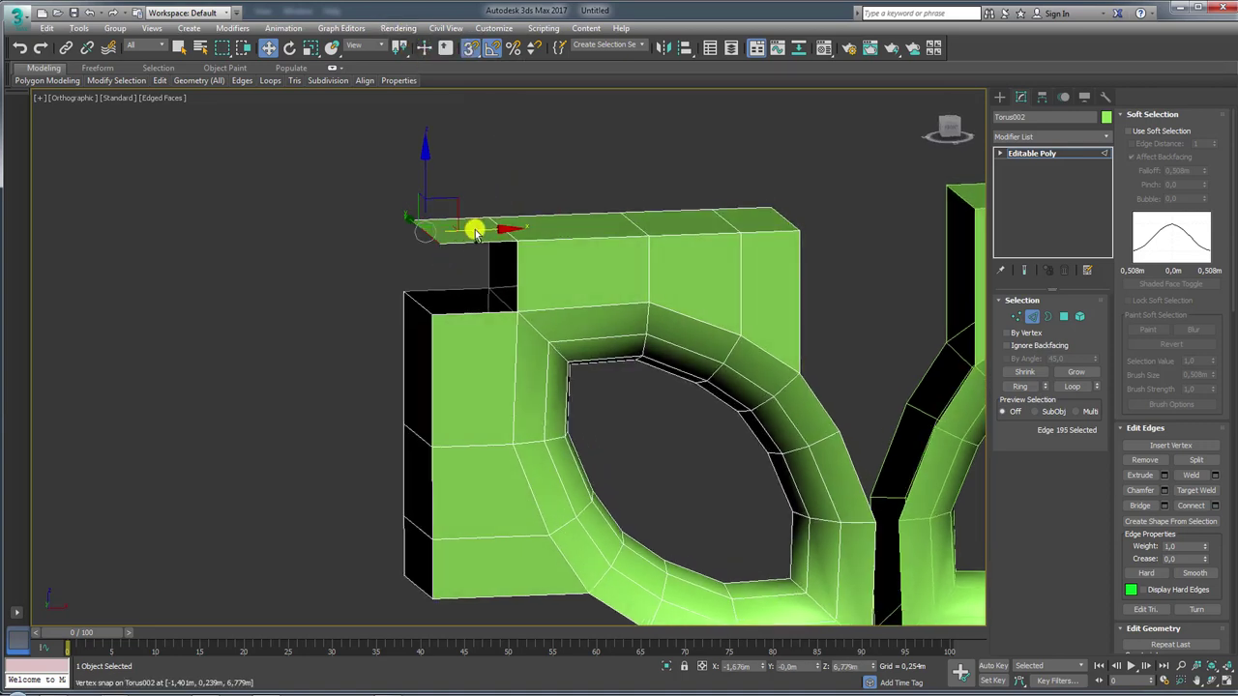
pyautogui.moveTo(472, 226)
pyautogui.mouseDown()
pyautogui.moveTo(419, 304)
pyautogui.moveTo(436, 325)
pyautogui.moveTo(447, 279)
pyautogui.moveTo(422, 309)
pyautogui.mouseUp()
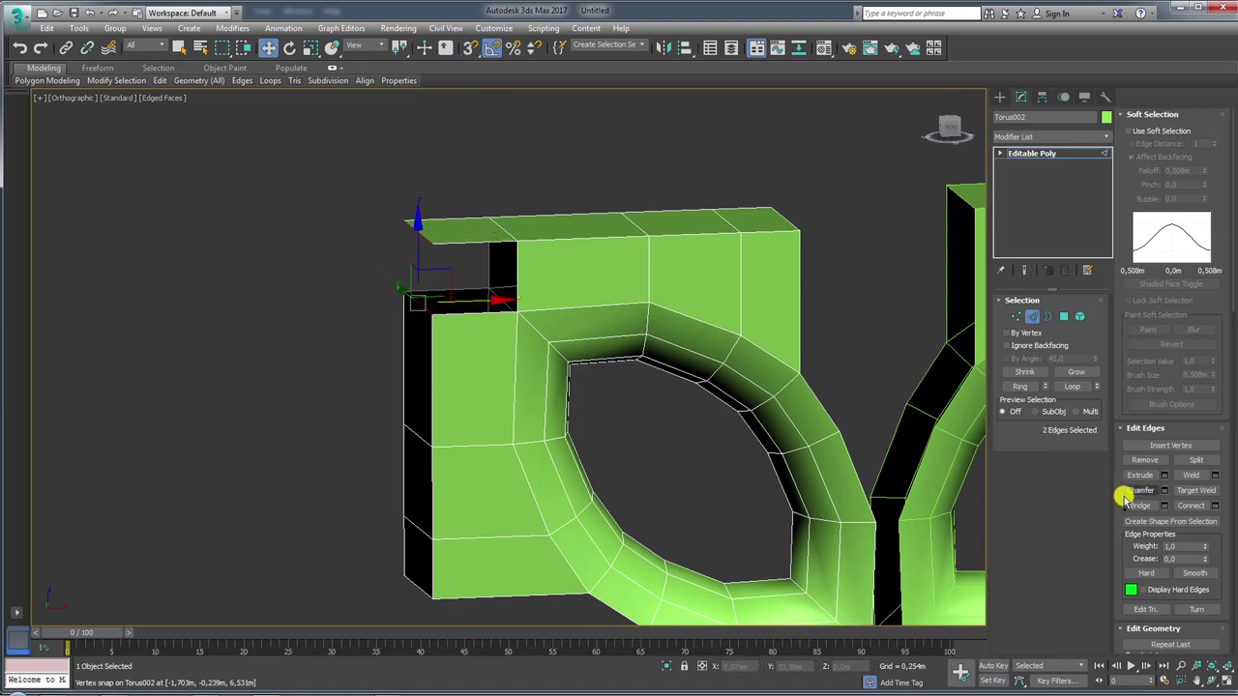
# Bridge the two edges to fill the left corner, then cap the top-left border opening
pyautogui.click(1125, 502)
pyautogui.click(1048, 316)
pyautogui.moveTo(517, 155); pyautogui.dragTo(392, 310)
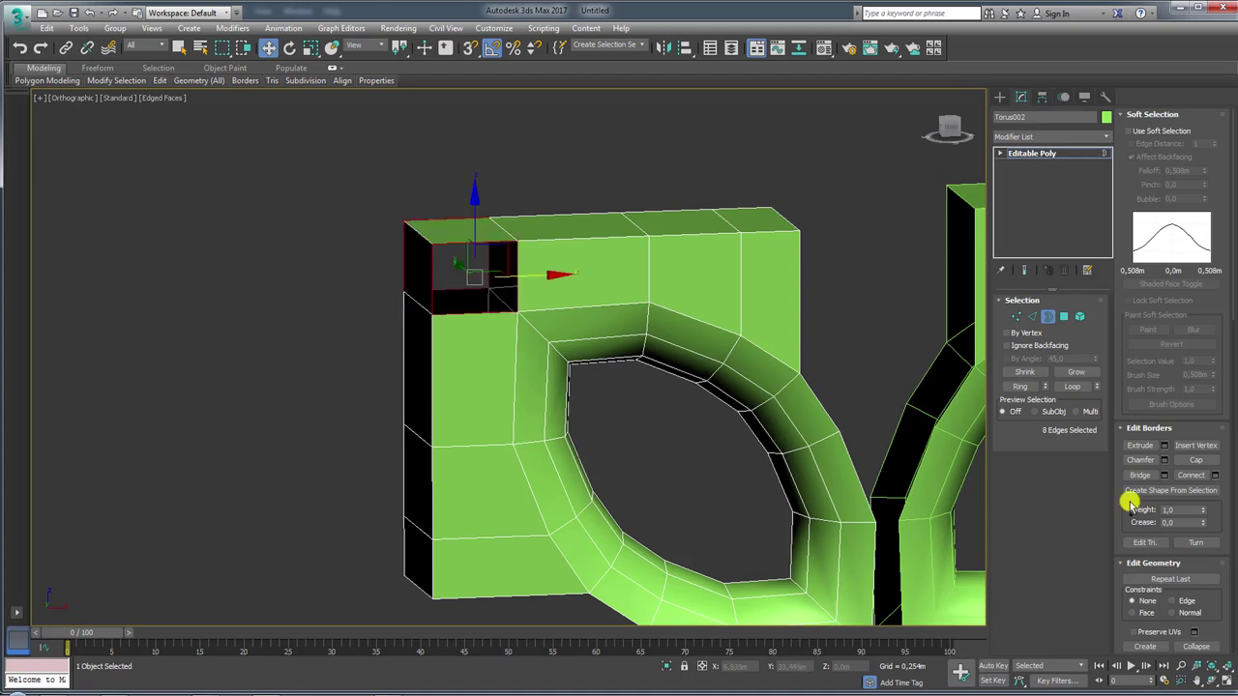
pyautogui.click(1195, 461)
# Leave sub-object mode and orbit to see the top two leaves' inner edges
pyautogui.click(1032, 153)
pyautogui.scroll(-2, 682, 309)
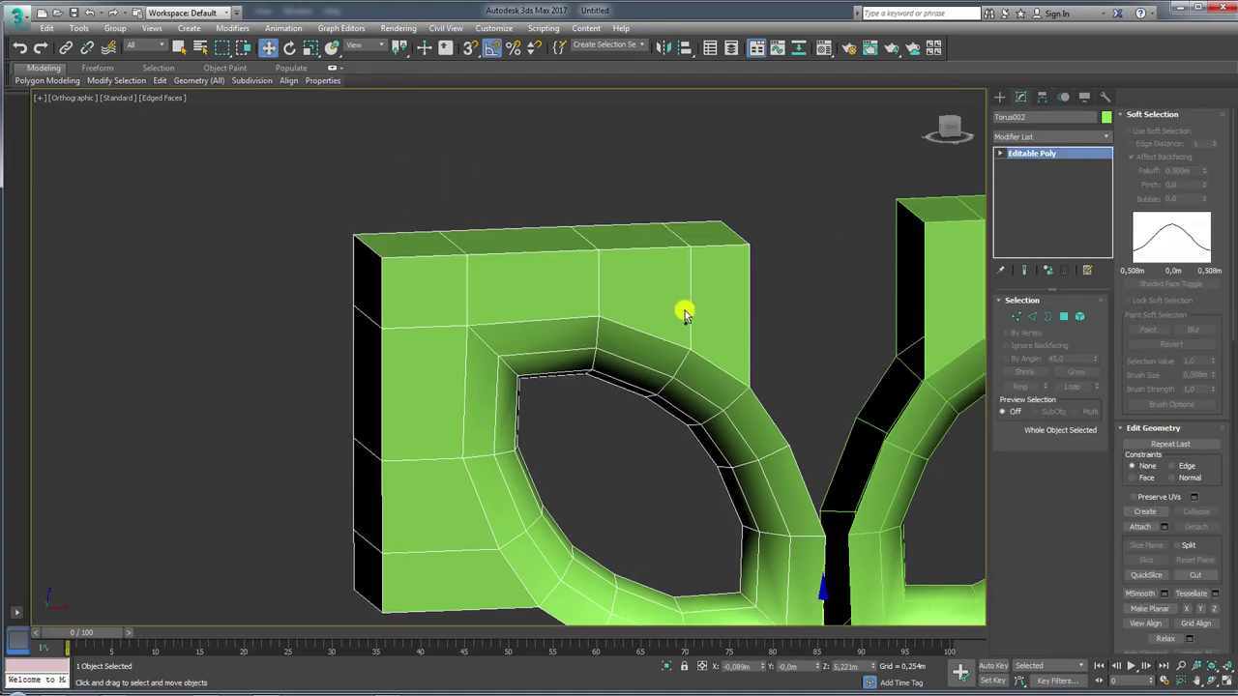
pyautogui.scroll(-2, 619, 338)
pyautogui.keyDown('alt'); pyautogui.moveTo(611, 353); pyautogui.dragTo(580, 261, button='middle'); pyautogui.keyUp('alt')
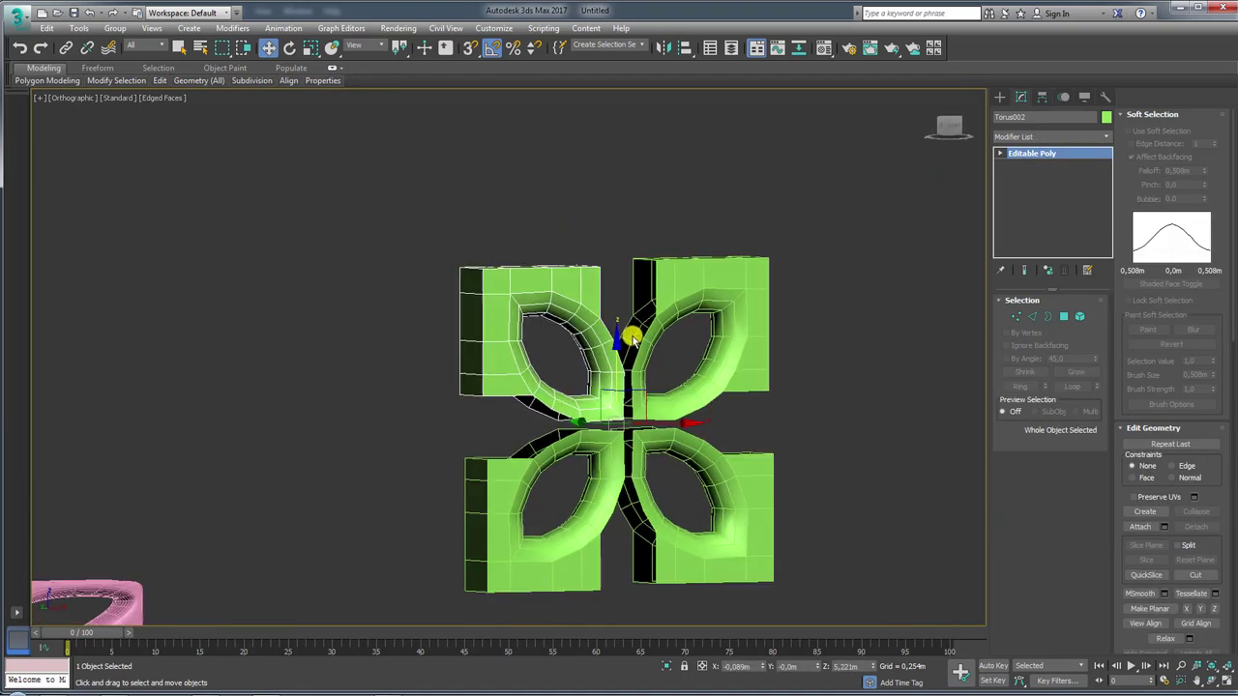
pyautogui.scroll(4, 605, 354)
pyautogui.scroll(2, 616, 317)
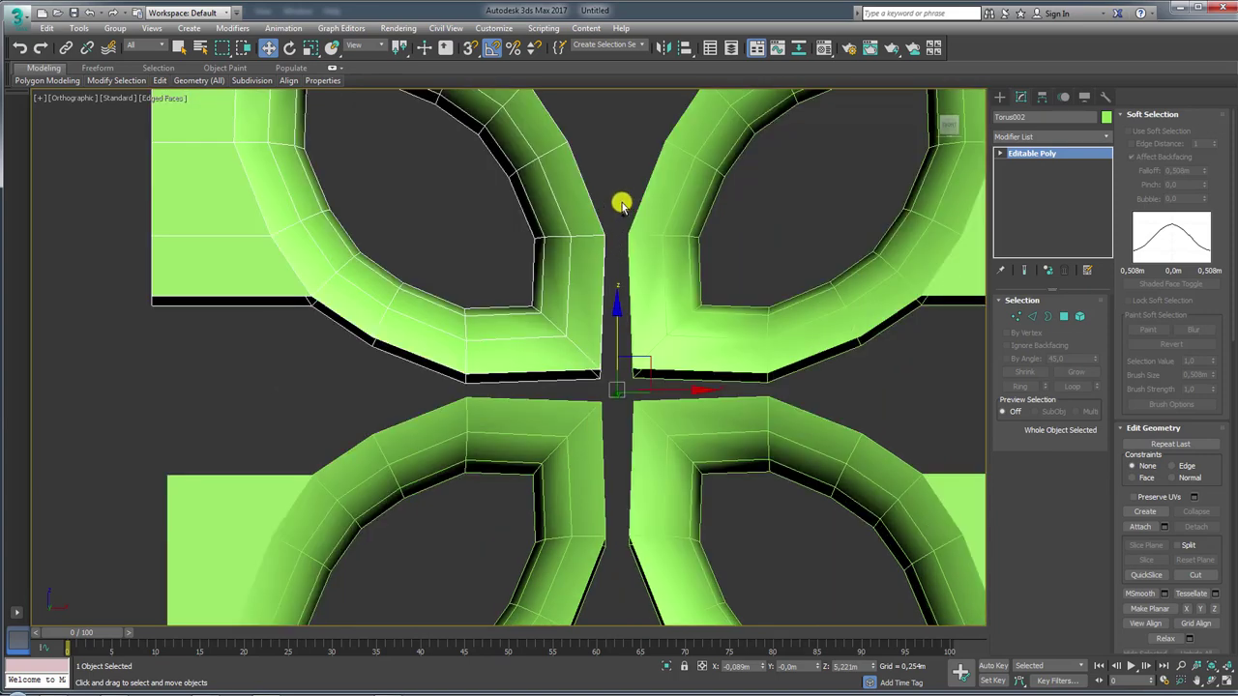
pyautogui.moveTo(621, 205); pyautogui.dragTo(619, 406, button='middle')
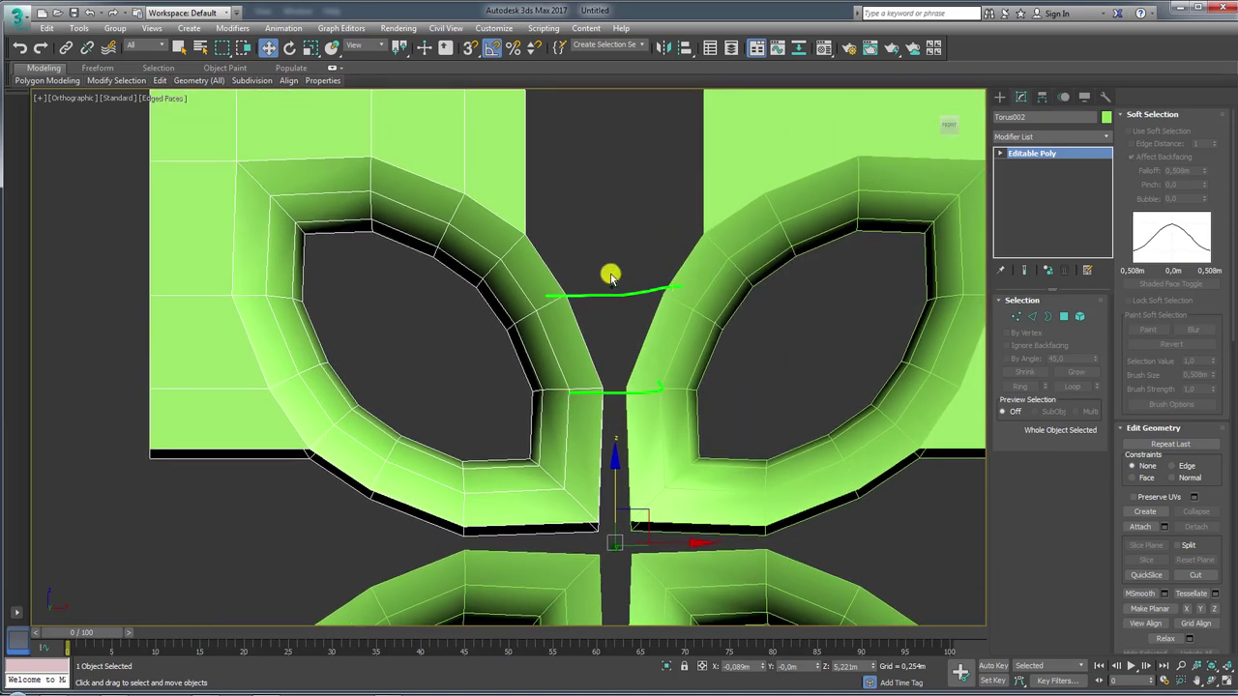
pyautogui.keyDown('alt'); pyautogui.moveTo(668, 367); pyautogui.dragTo(671, 338, button='middle'); pyautogui.keyUp('alt')
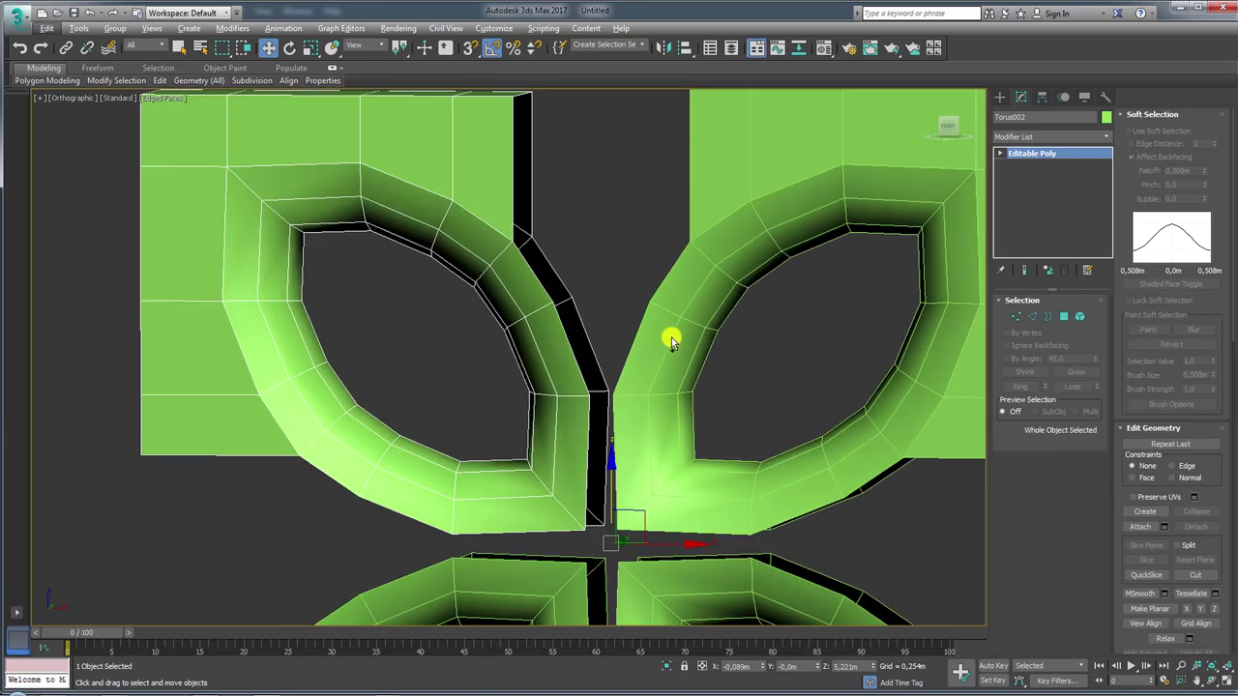
# Select the two edges beside the central gap and Shift-drag them into flat strips toward it
pyautogui.click(1028, 316)
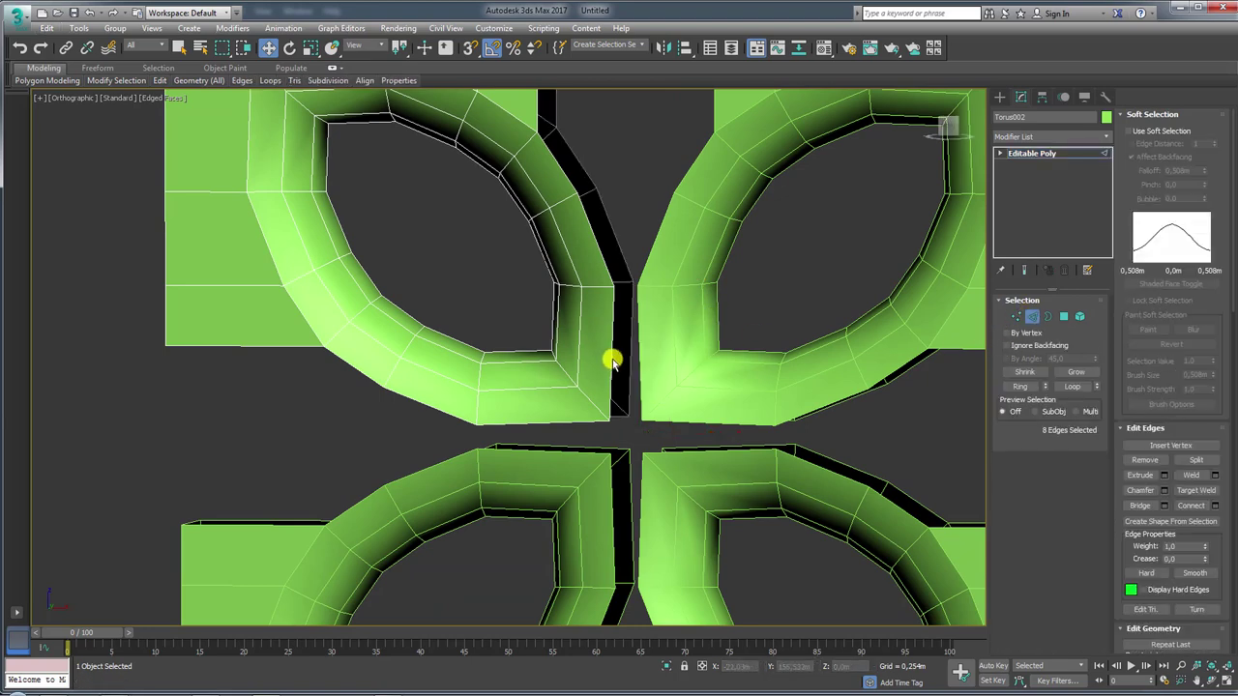
pyautogui.click(612, 361)
pyautogui.scroll(3, 623, 358)
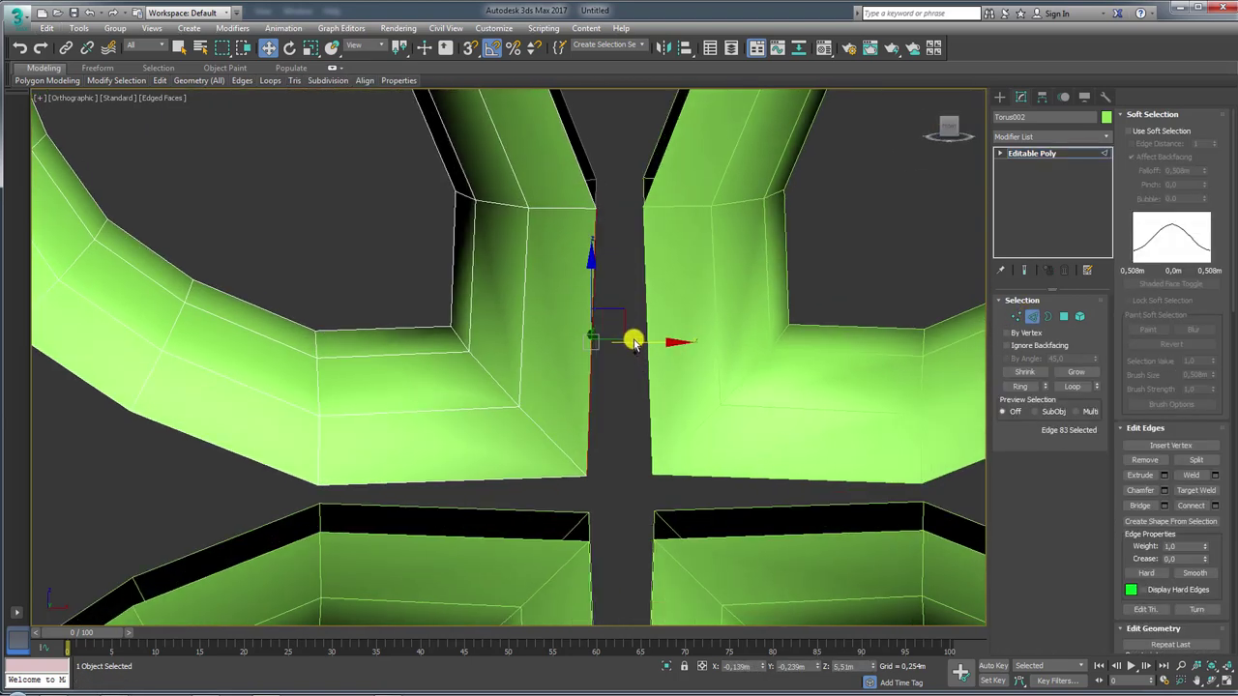
pyautogui.moveTo(619, 227)
pyautogui.keyDown('alt'); pyautogui.mouseDown(button='middle')
pyautogui.moveTo(610, 207)
pyautogui.moveTo(619, 221)
pyautogui.mouseUp(button='middle'); pyautogui.keyUp('alt')
pyautogui.keyDown('ctrl'); pyautogui.click(619, 221); pyautogui.keyUp('ctrl')
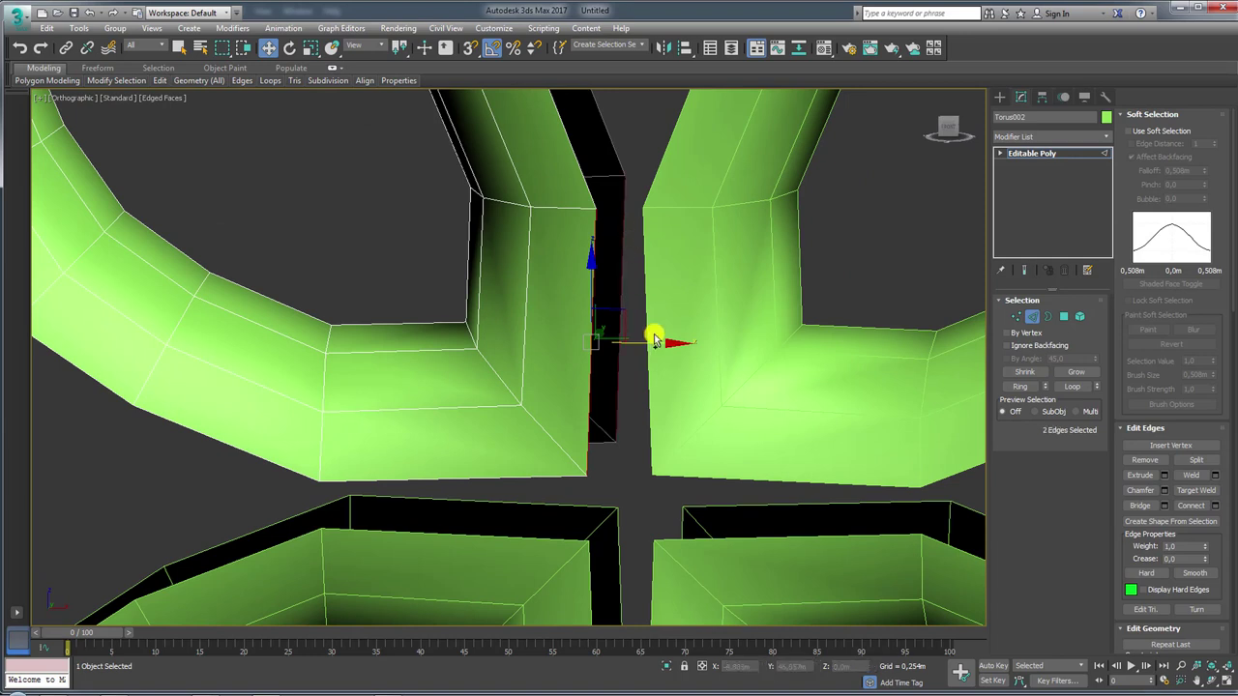
pyautogui.moveTo(639, 350); pyautogui.dragTo(656, 348)
pyautogui.press('e')
pyautogui.press('r')
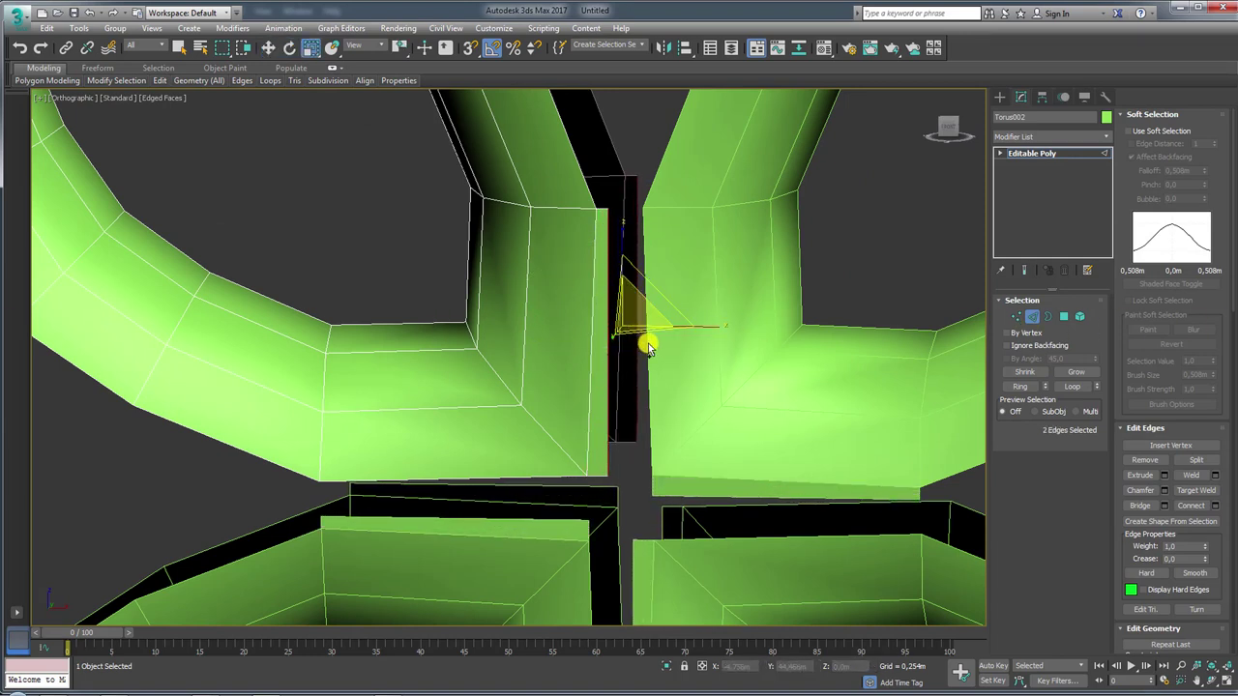
pyautogui.press('w')
pyautogui.moveTo(648, 343); pyautogui.dragTo(699, 351)
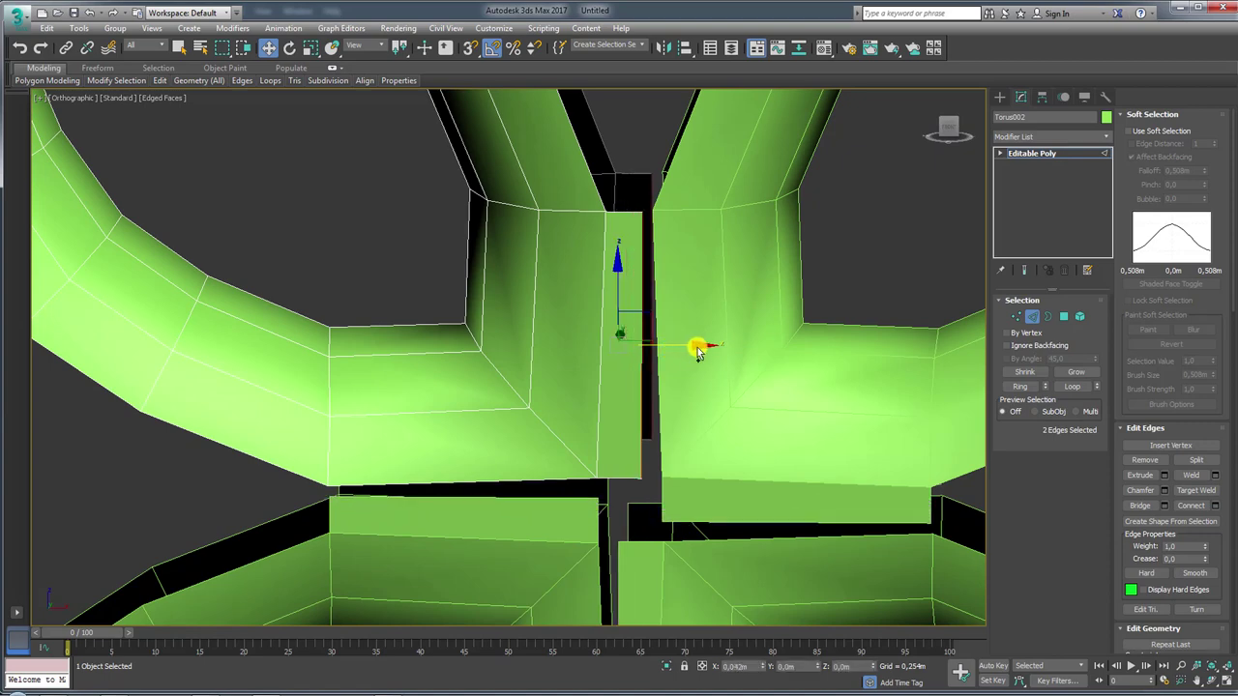
pyautogui.scroll(-3, 676, 251)
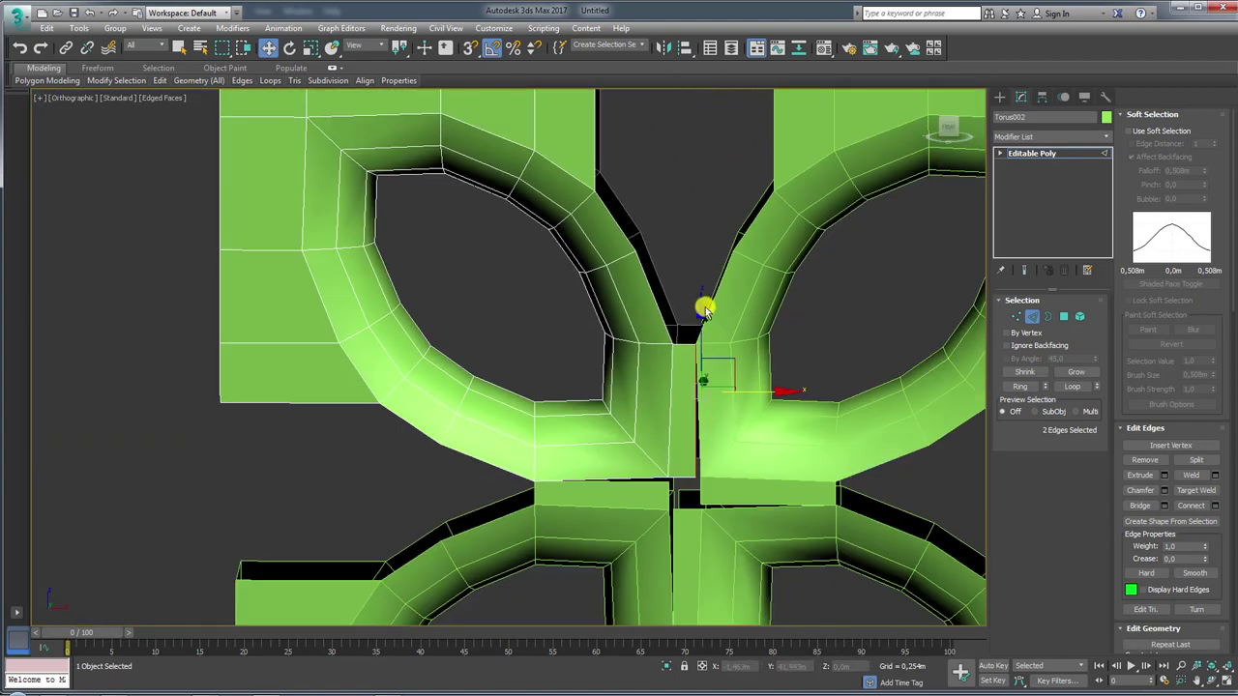
pyautogui.scroll(1, 691, 326)
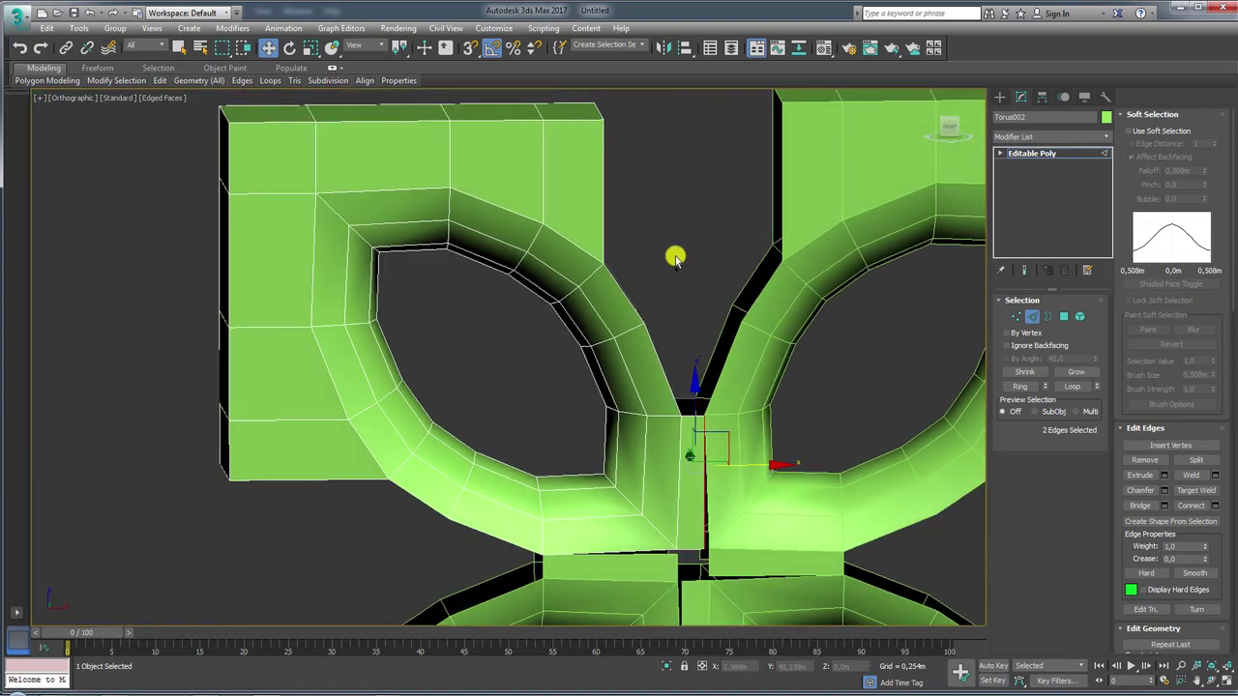
# Shift-extrude the top block's right-hand edges rightward toward the centre
pyautogui.doubleClick(602, 191)
pyautogui.keyDown('alt'); pyautogui.moveTo(638, 242); pyautogui.dragTo(645, 343, button='middle'); pyautogui.keyUp('alt')
pyautogui.moveTo(525, 275); pyautogui.dragTo(635, 326)
pyautogui.hotkey('shift', 'z')
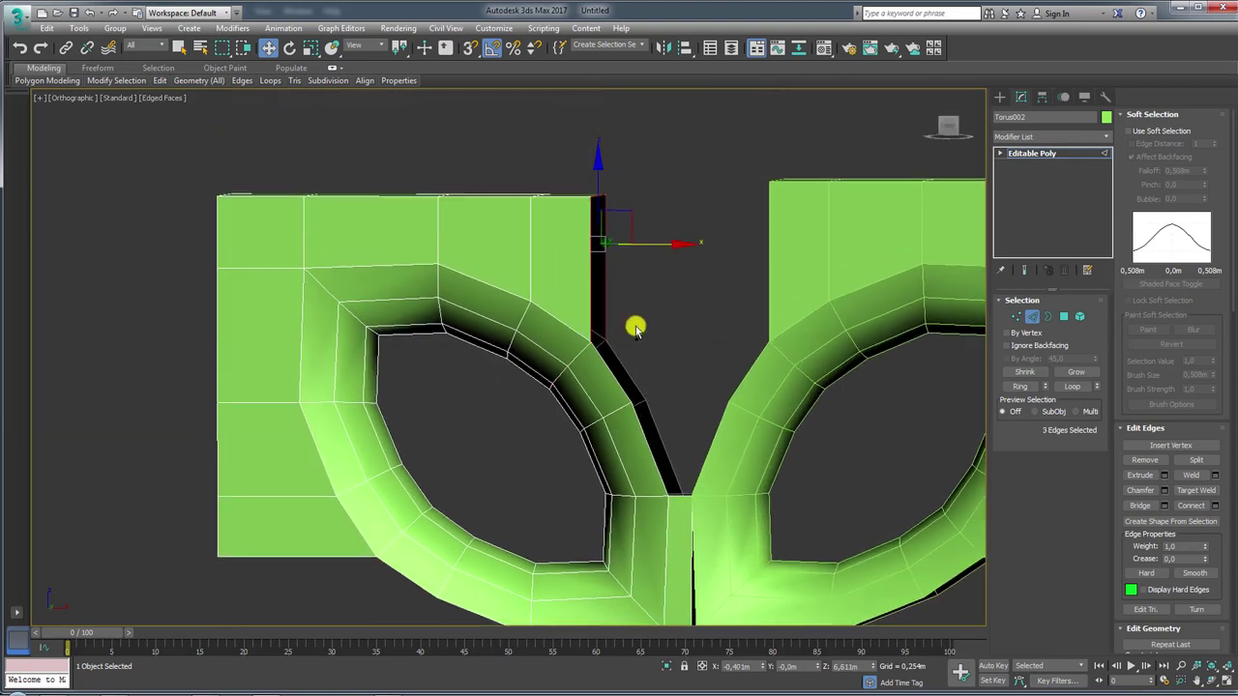
pyautogui.keyDown('shift'); pyautogui.moveTo(657, 242); pyautogui.dragTo(809, 257); pyautogui.keyUp('shift')
pyautogui.moveTo(774, 285)
pyautogui.keyDown('alt'); pyautogui.mouseDown(button='middle')
pyautogui.moveTo(674, 352)
pyautogui.moveTo(668, 320)
pyautogui.mouseUp(button='middle'); pyautogui.keyUp('alt')
pyautogui.hotkey('shift', 'z')
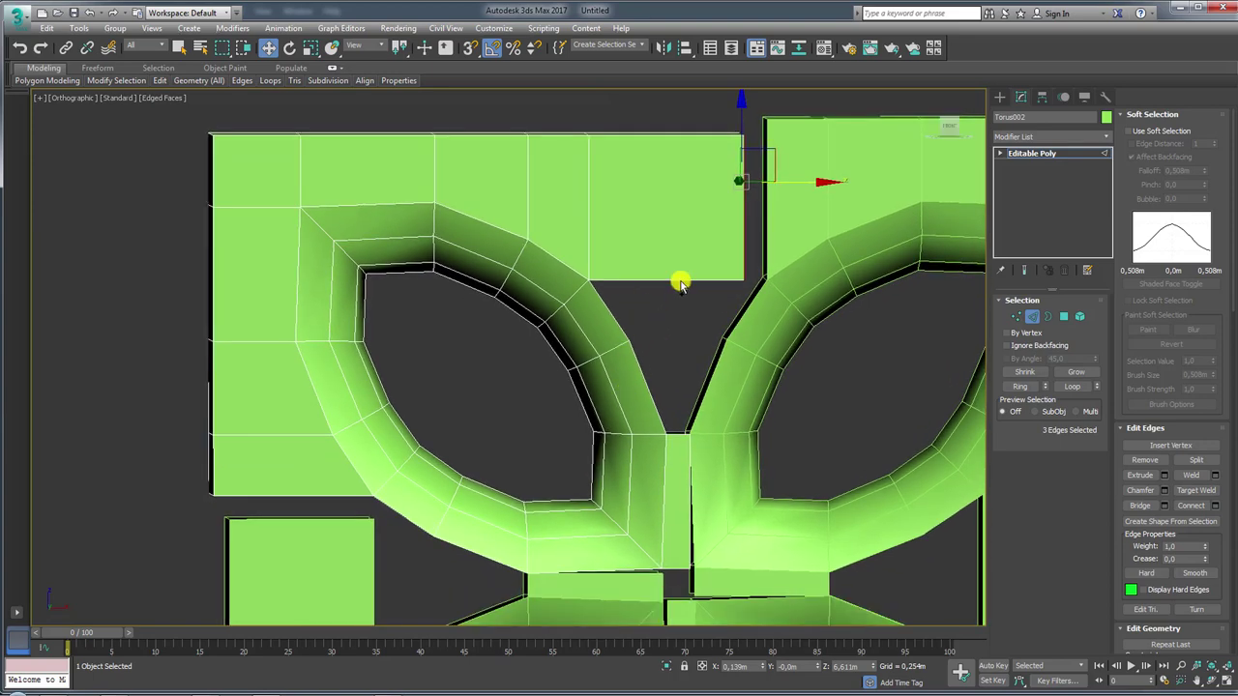
# Bridge the top block's bottom edge to the lower junction edge
pyautogui.click(681, 281)
pyautogui.keyDown('ctrl'); pyautogui.click(678, 435); pyautogui.keyUp('ctrl')
pyautogui.moveTo(712, 400)
pyautogui.keyDown('alt'); pyautogui.mouseDown(button='middle')
pyautogui.moveTo(665, 278)
pyautogui.moveTo(691, 412)
pyautogui.mouseUp(button='middle'); pyautogui.keyUp('alt')
pyautogui.keyDown('ctrl'); pyautogui.click(670, 274); pyautogui.keyUp('ctrl')
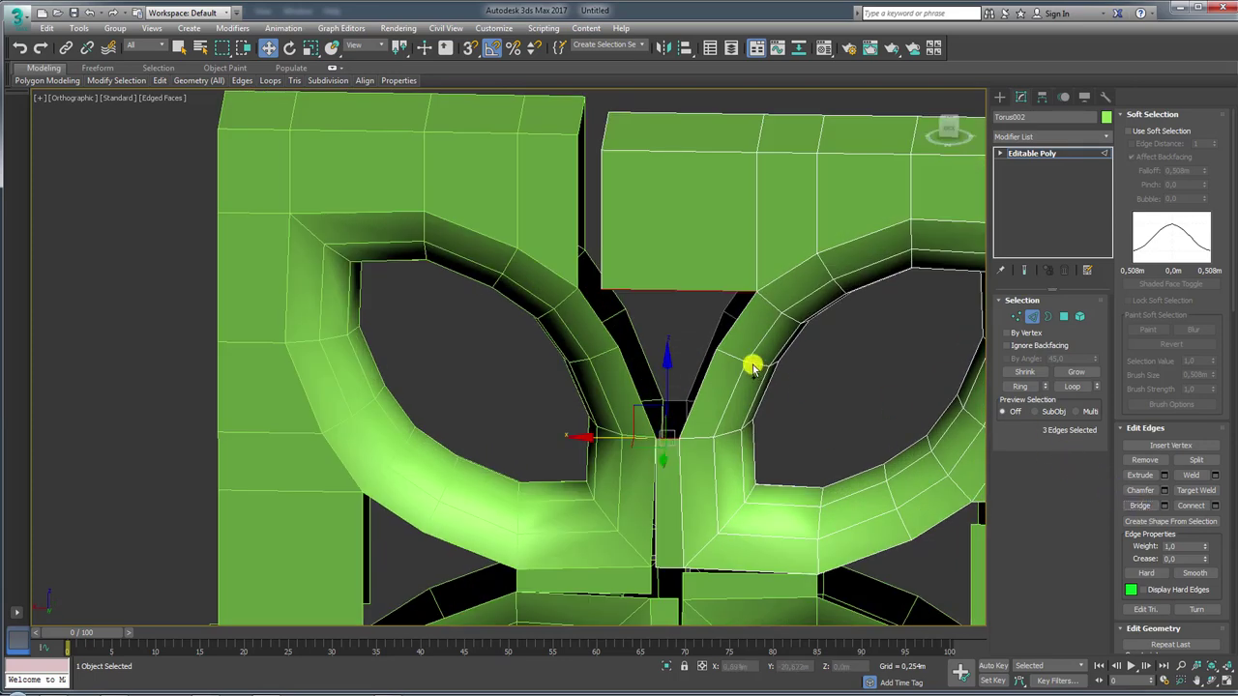
pyautogui.keyDown('alt'); pyautogui.moveTo(751, 359); pyautogui.dragTo(687, 292, button='middle'); pyautogui.keyUp('alt')
pyautogui.keyDown('alt'); pyautogui.click(662, 281); pyautogui.keyUp('alt')
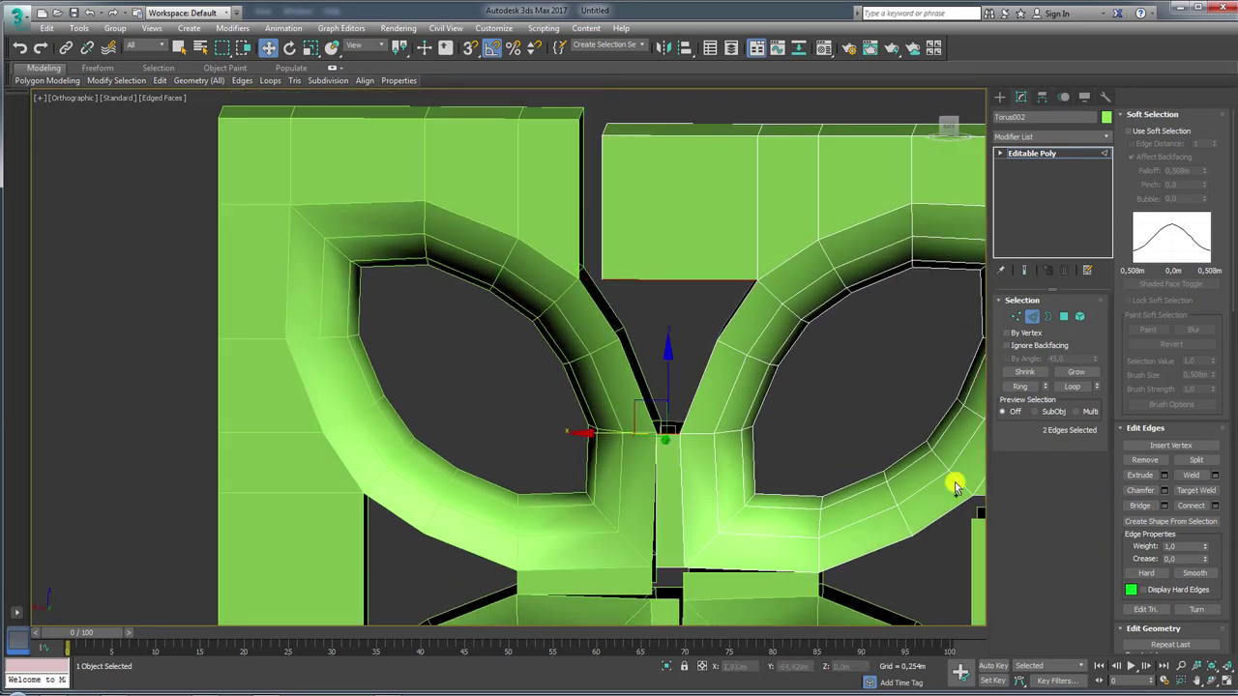
pyautogui.click(1141, 504)
# Bridge the remaining gap below the top block
pyautogui.keyDown('alt'); pyautogui.moveTo(831, 416); pyautogui.dragTo(906, 401, button='middle'); pyautogui.keyUp('alt')
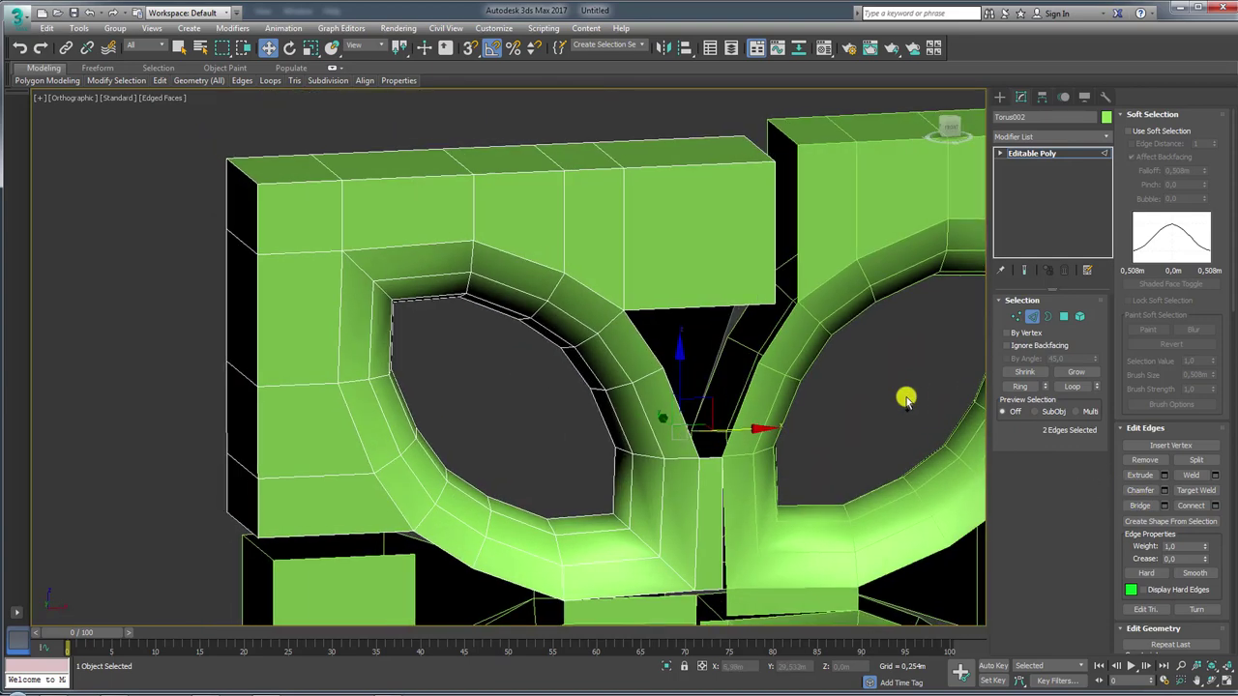
pyautogui.click(709, 308)
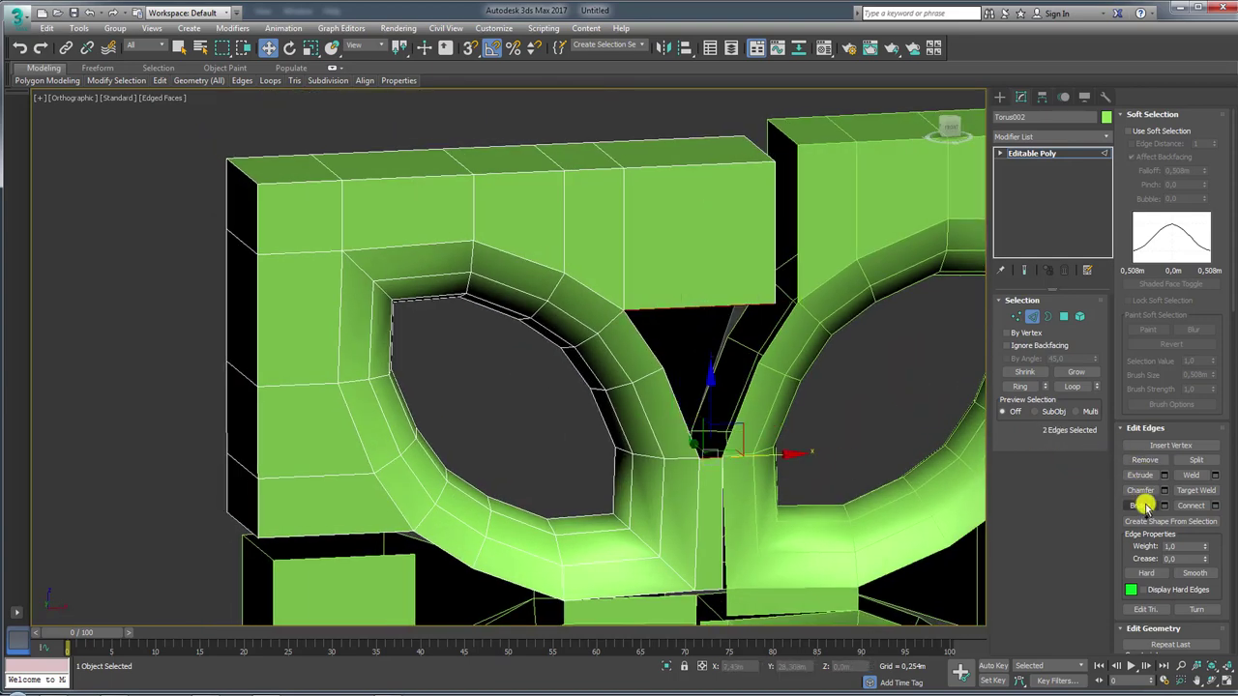
pyautogui.click(1141, 505)
pyautogui.keyDown('alt'); pyautogui.moveTo(716, 368); pyautogui.dragTo(748, 359, button='middle'); pyautogui.keyUp('alt')
# Ring-select the diagonal edges beside the gap and Connect them with a new edge
pyautogui.click(755, 363)
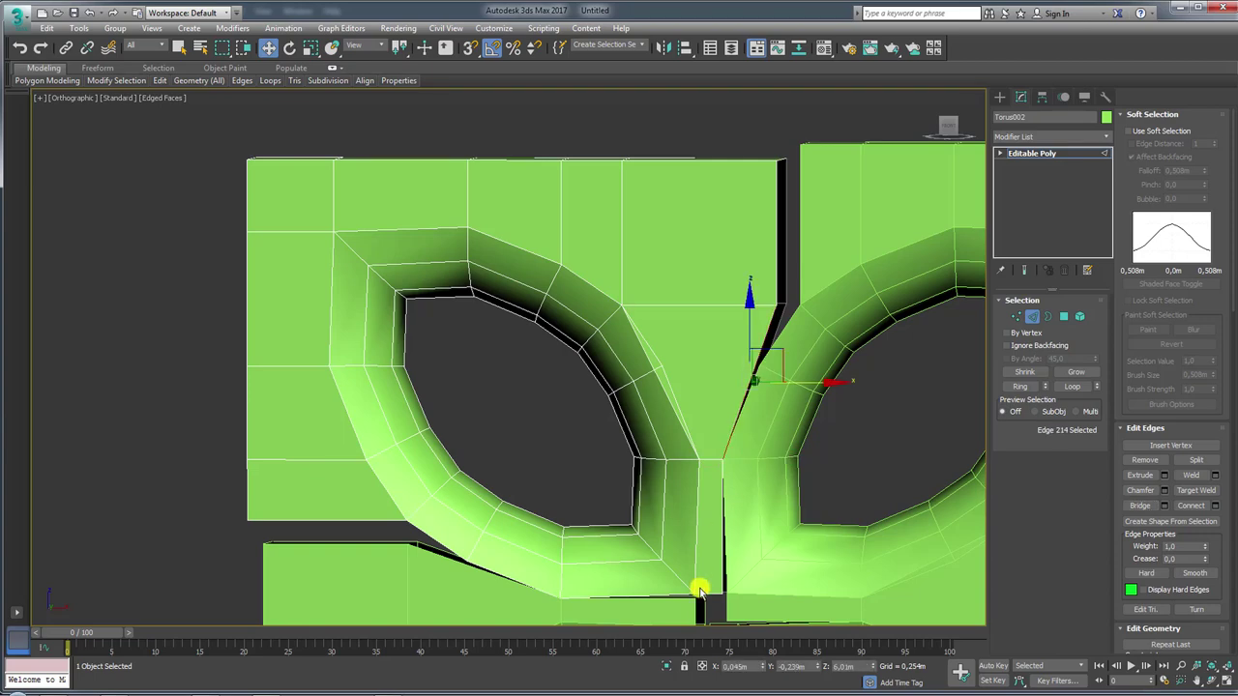
pyautogui.scroll(5, 773, 387)
pyautogui.scroll(-2, 740, 325)
pyautogui.scroll(-2, 711, 326)
pyautogui.moveTo(774, 307); pyautogui.dragTo(677, 329)
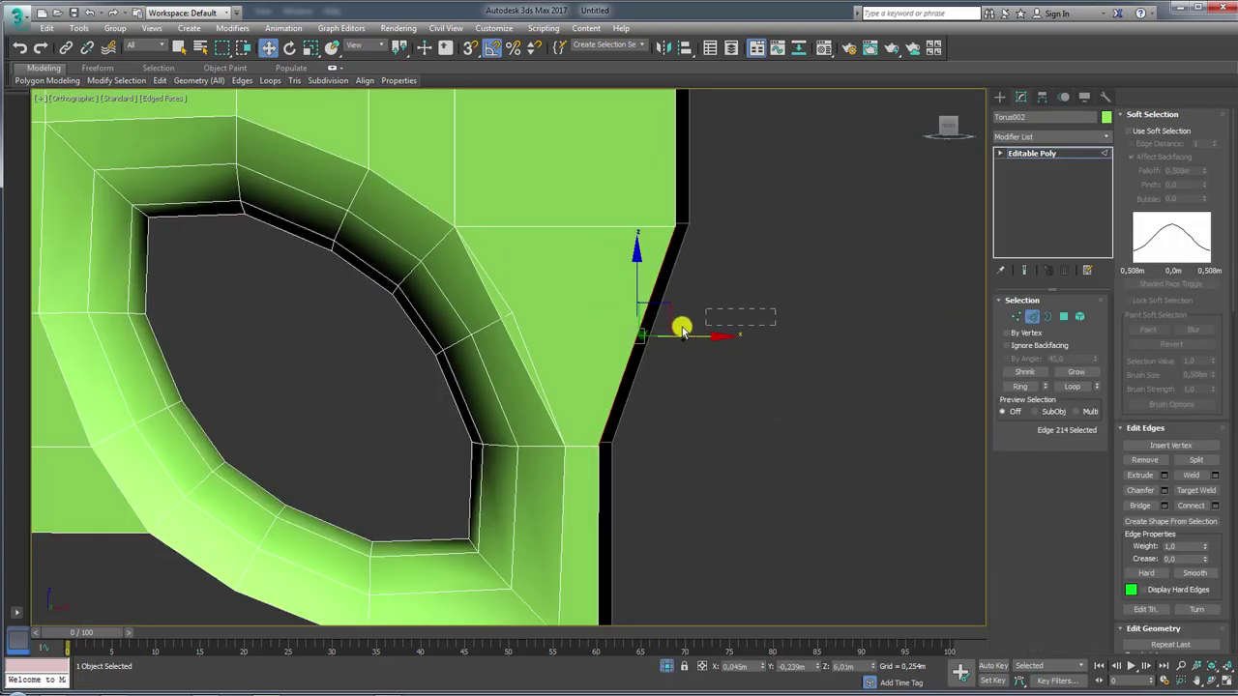
pyautogui.click(1019, 387)
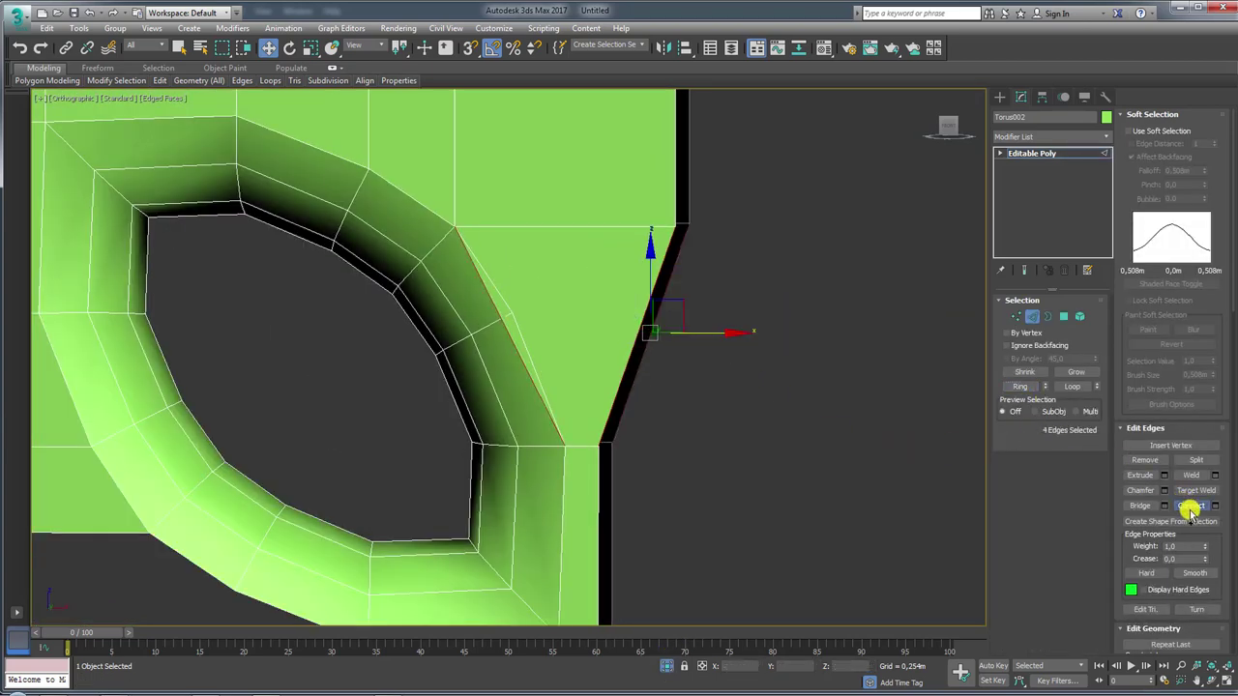
pyautogui.click(1189, 508)
# Slide the new vertices toward the gap and Target Weld one onto the ring corner
pyautogui.keyDown('ctrl'); pyautogui.click(1016, 316); pyautogui.keyUp('ctrl')
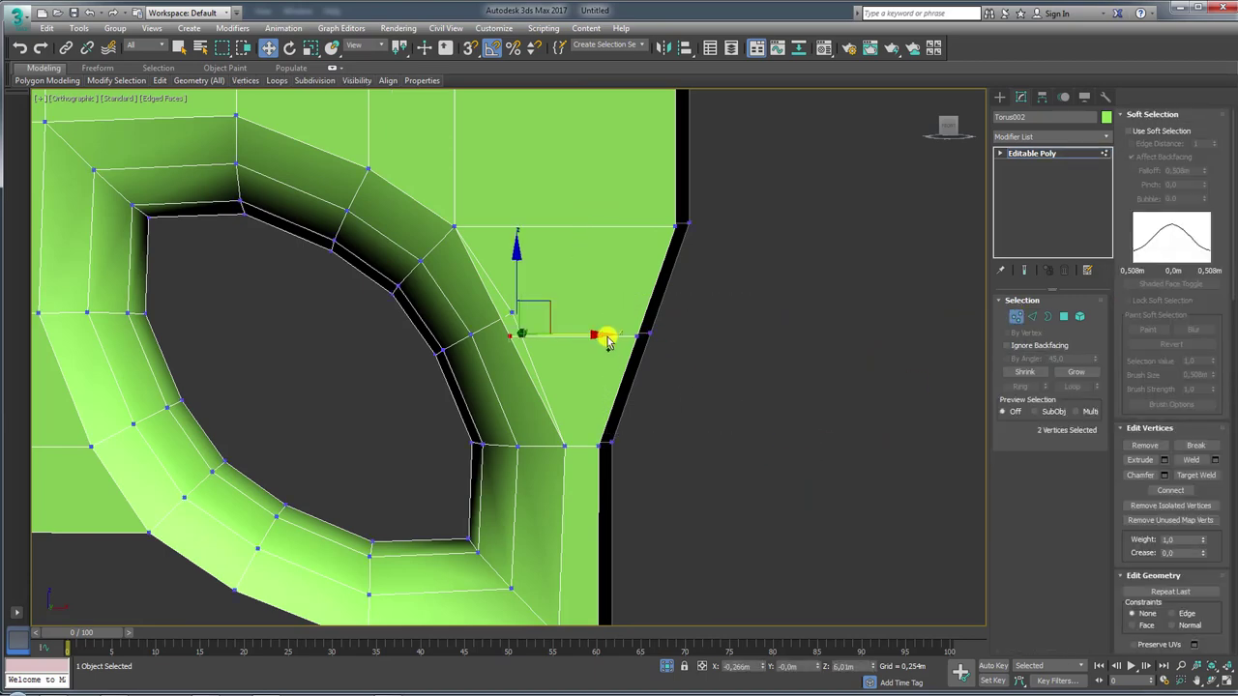
pyautogui.moveTo(605, 338); pyautogui.dragTo(602, 326)
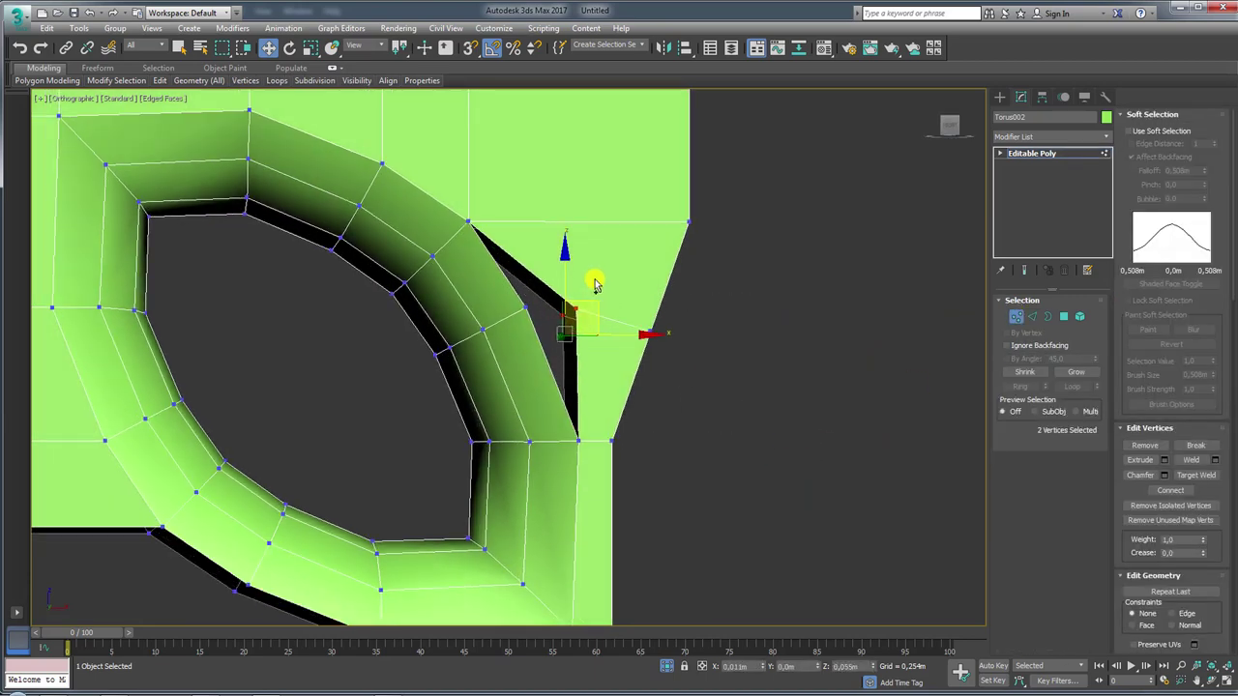
pyautogui.scroll(2, 583, 278)
pyautogui.scroll(2, 628, 336)
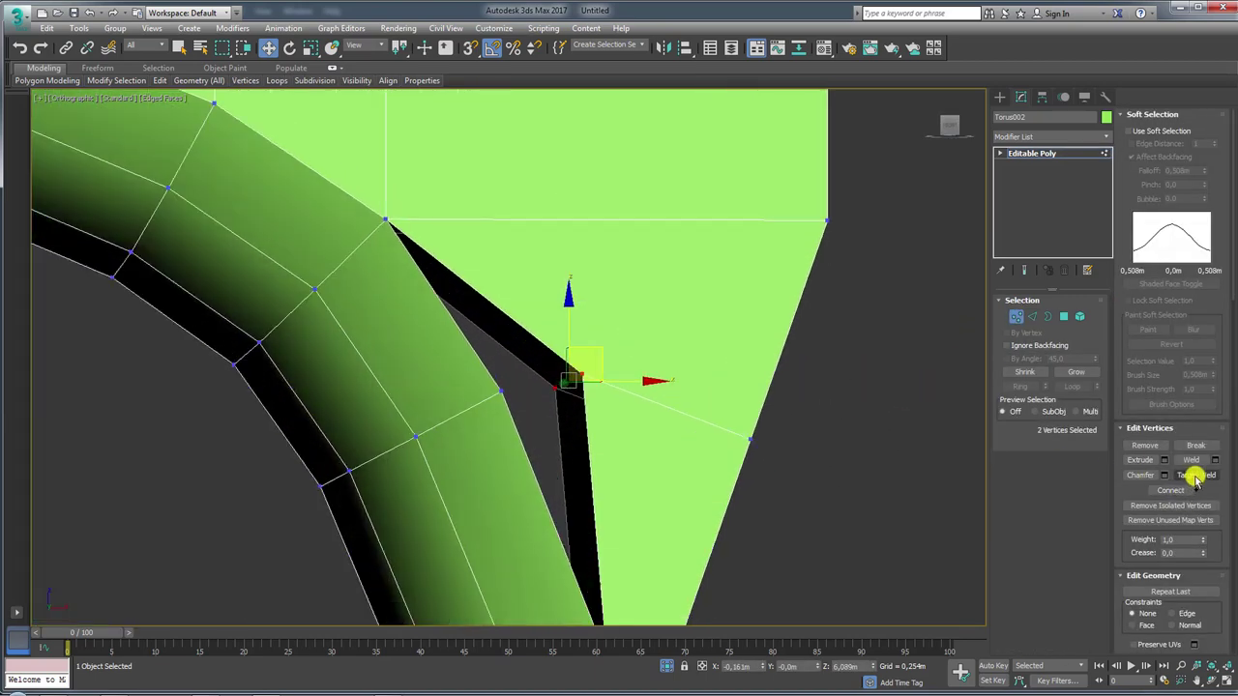
pyautogui.click(1196, 475)
pyautogui.click(505, 392)
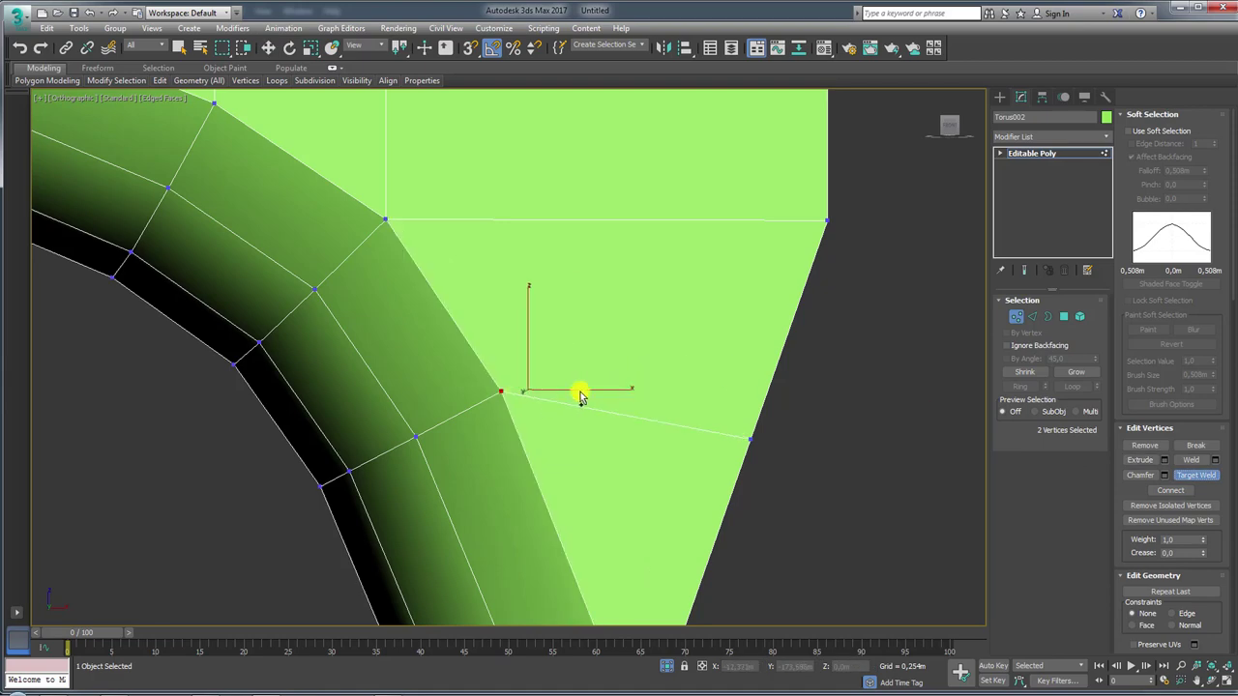
pyautogui.moveTo(580, 395)
pyautogui.keyDown('alt'); pyautogui.mouseDown(button='middle')
pyautogui.moveTo(757, 425)
pyautogui.moveTo(597, 422)
pyautogui.moveTo(634, 394)
pyautogui.mouseUp(button='middle'); pyautogui.keyUp('alt')
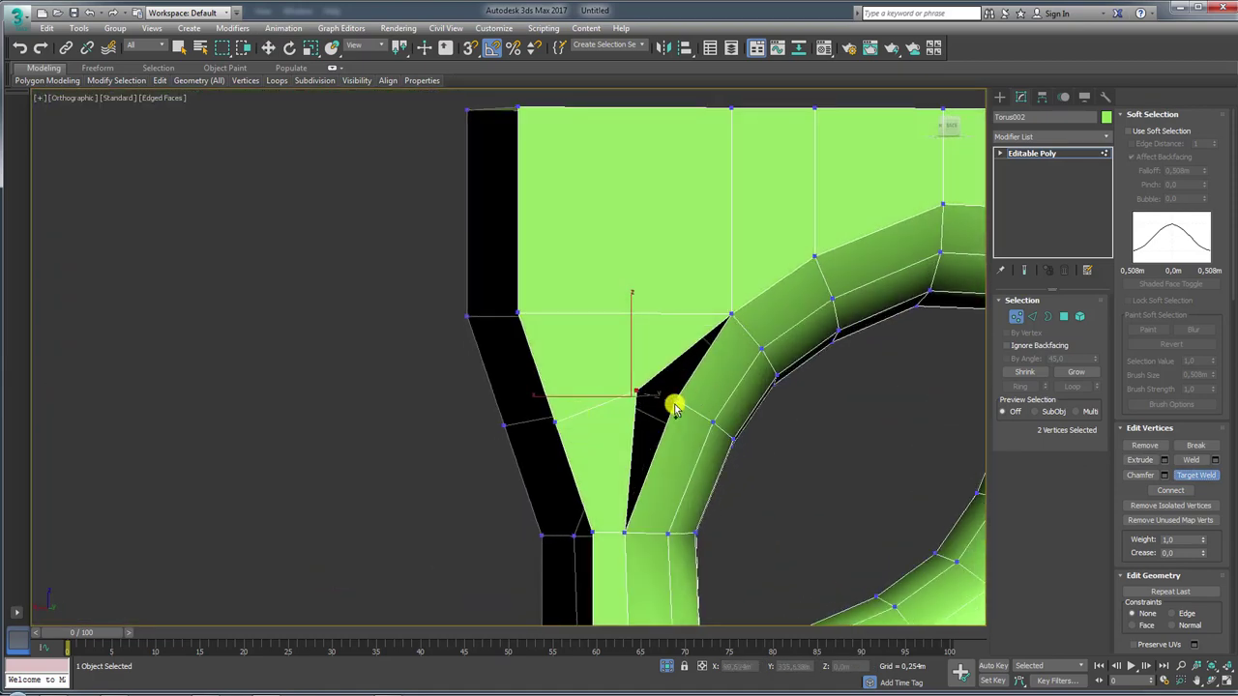
pyautogui.scroll(-4, 671, 400)
# From the back of the piece, select Torus002's bottom edge loop
pyautogui.click(1050, 152)
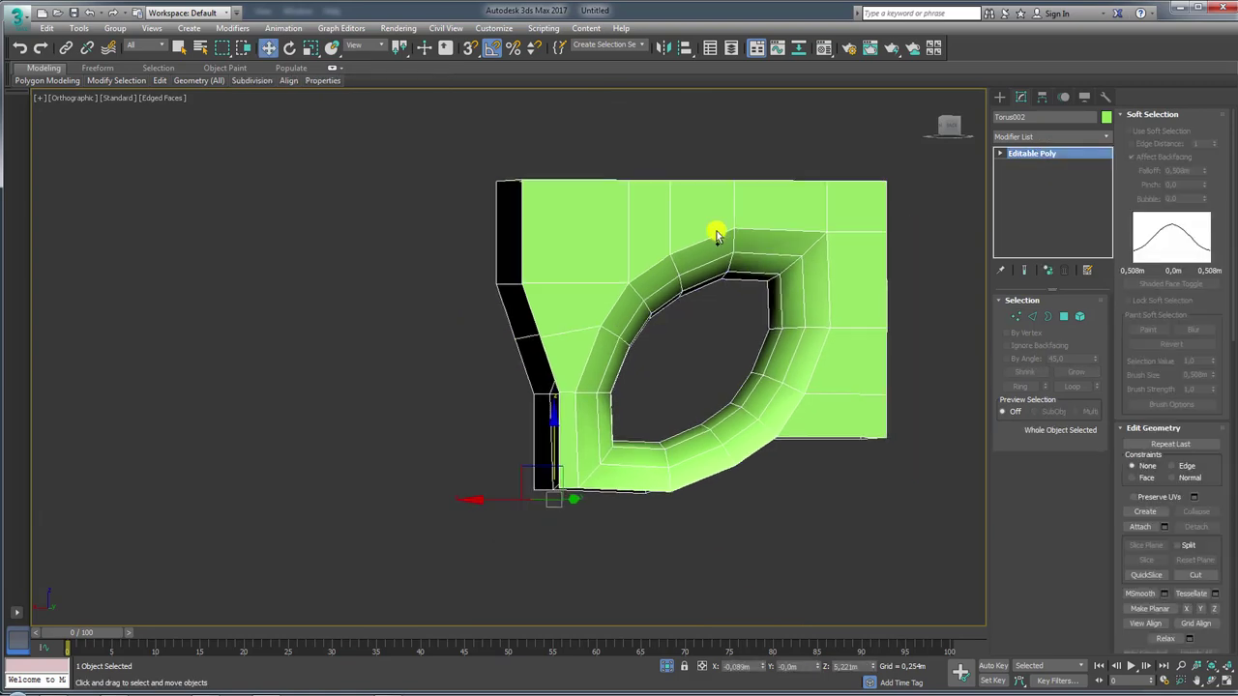
pyautogui.moveTo(542, 349)
pyautogui.keyDown('alt'); pyautogui.mouseDown(button='middle')
pyautogui.moveTo(776, 354)
pyautogui.moveTo(842, 251)
pyautogui.mouseUp(button='middle'); pyautogui.keyUp('alt')
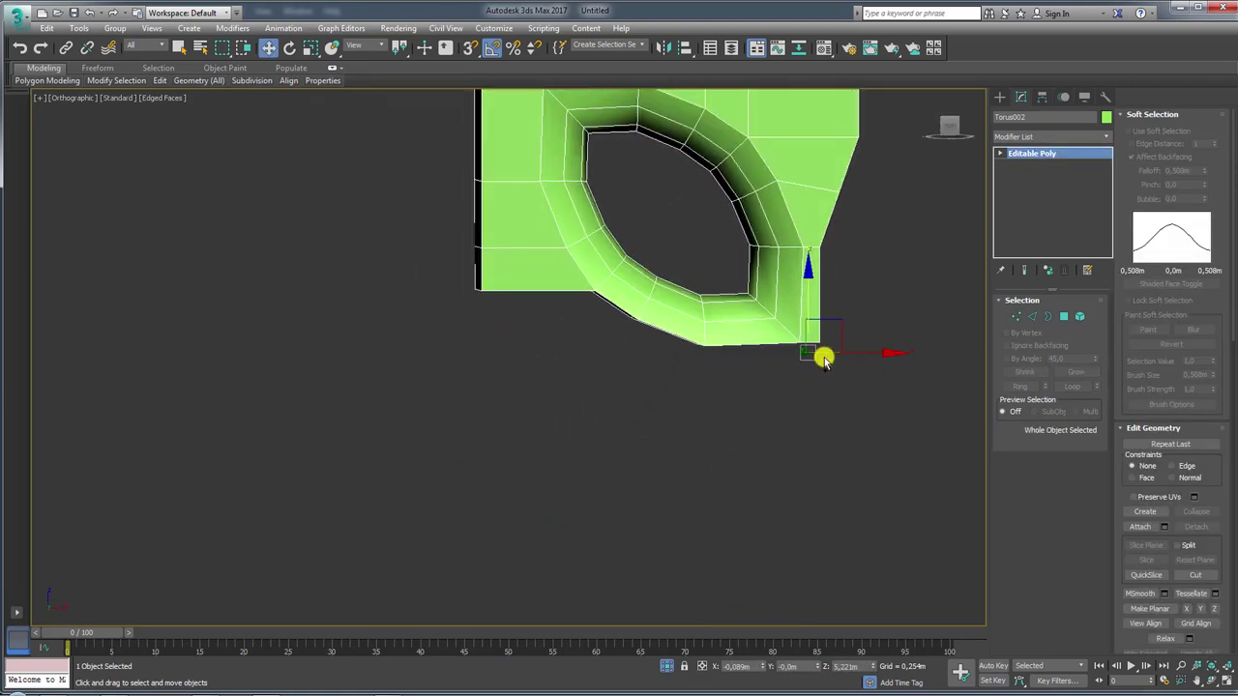
pyautogui.click(1032, 316)
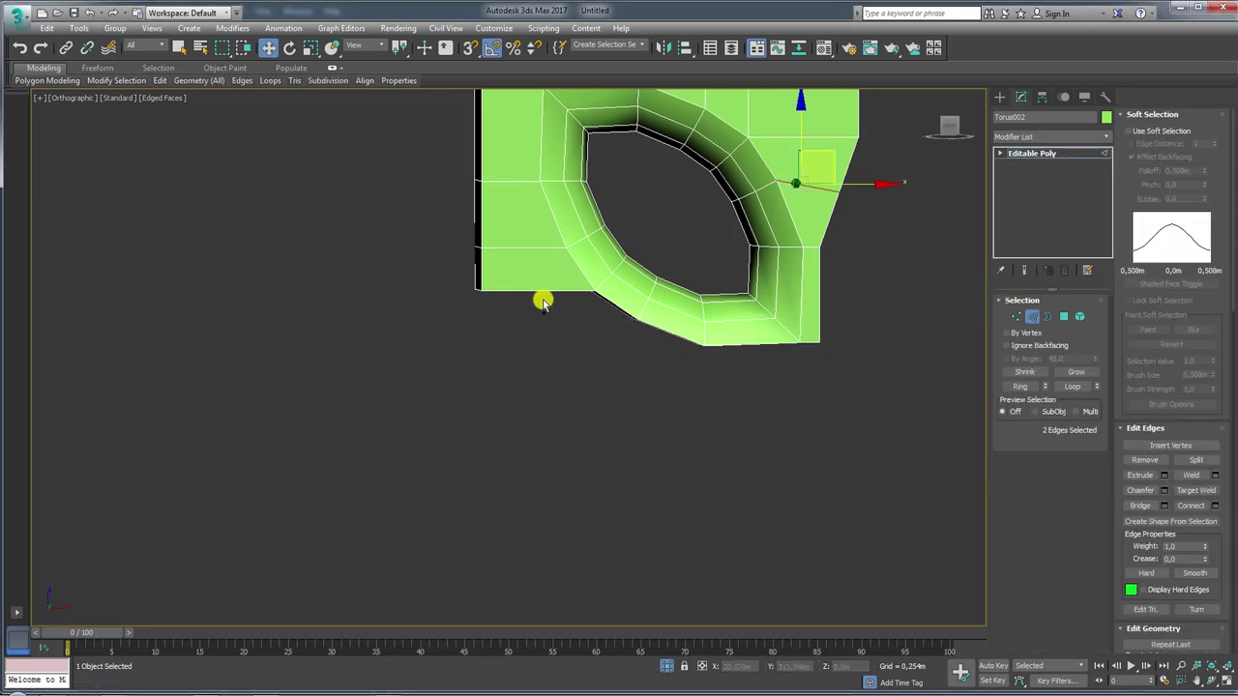
pyautogui.scroll(3, 542, 301)
pyautogui.doubleClick(554, 286)
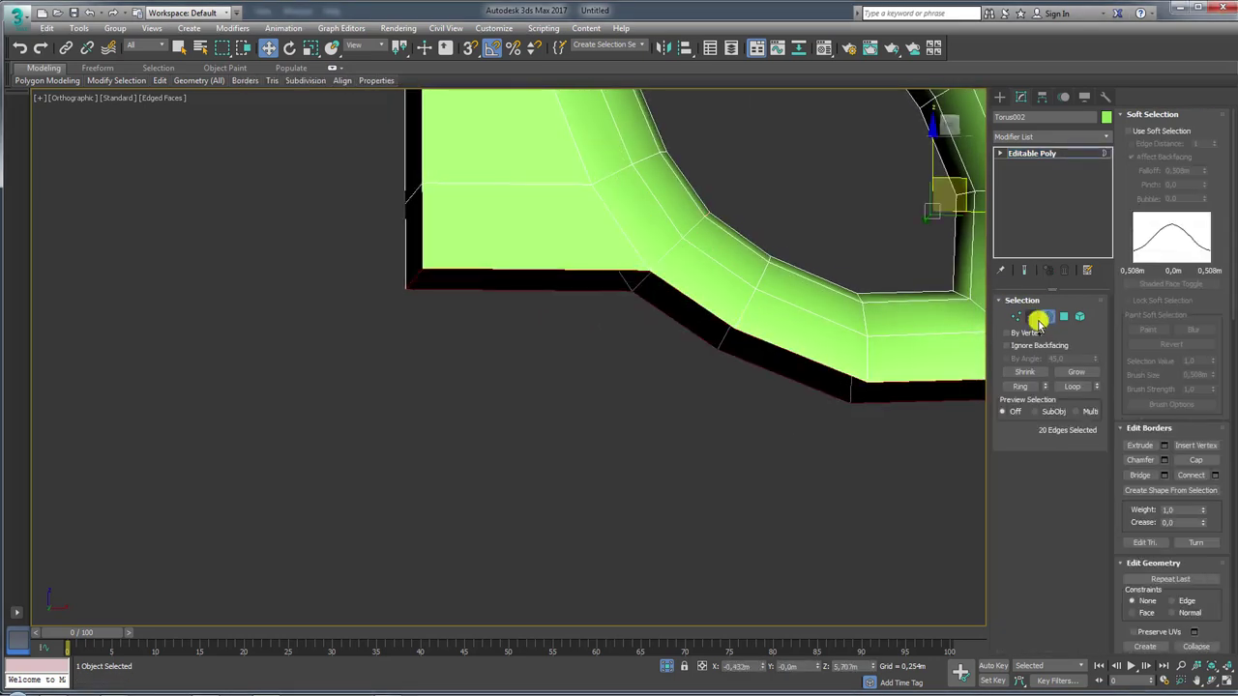
pyautogui.scroll(-3, 638, 324)
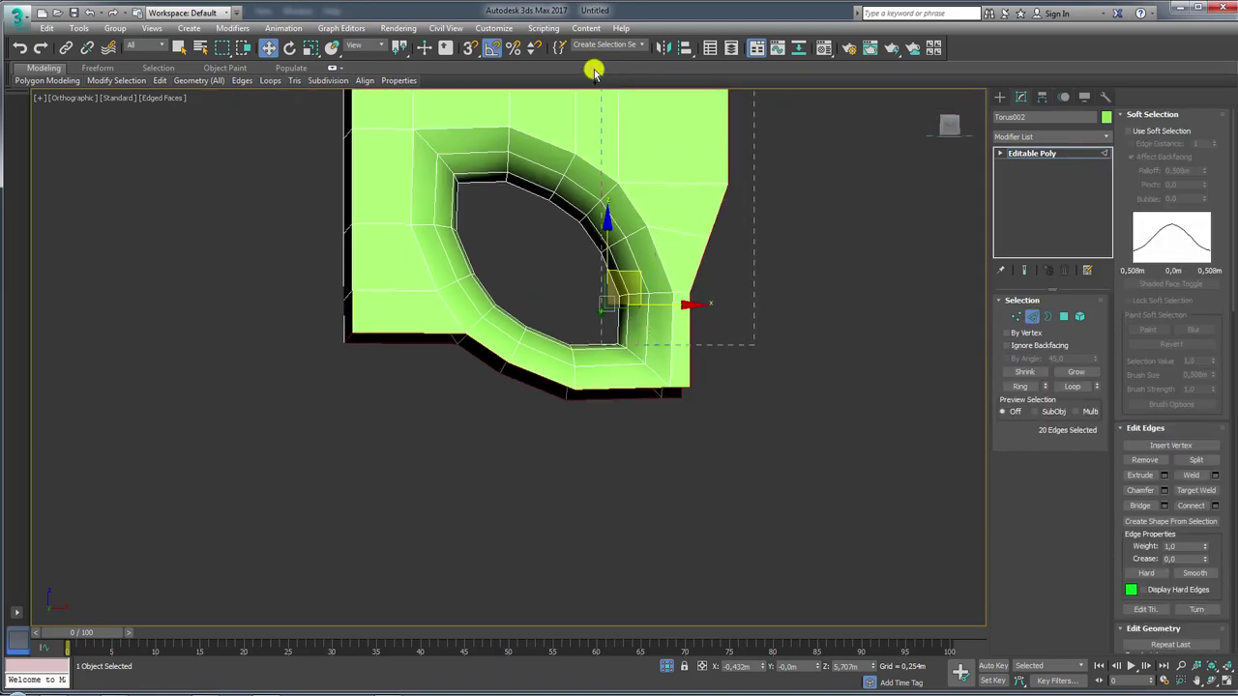
pyautogui.keyDown('alt'); pyautogui.moveTo(741, 271); pyautogui.dragTo(694, 299, button='middle'); pyautogui.keyUp('alt')
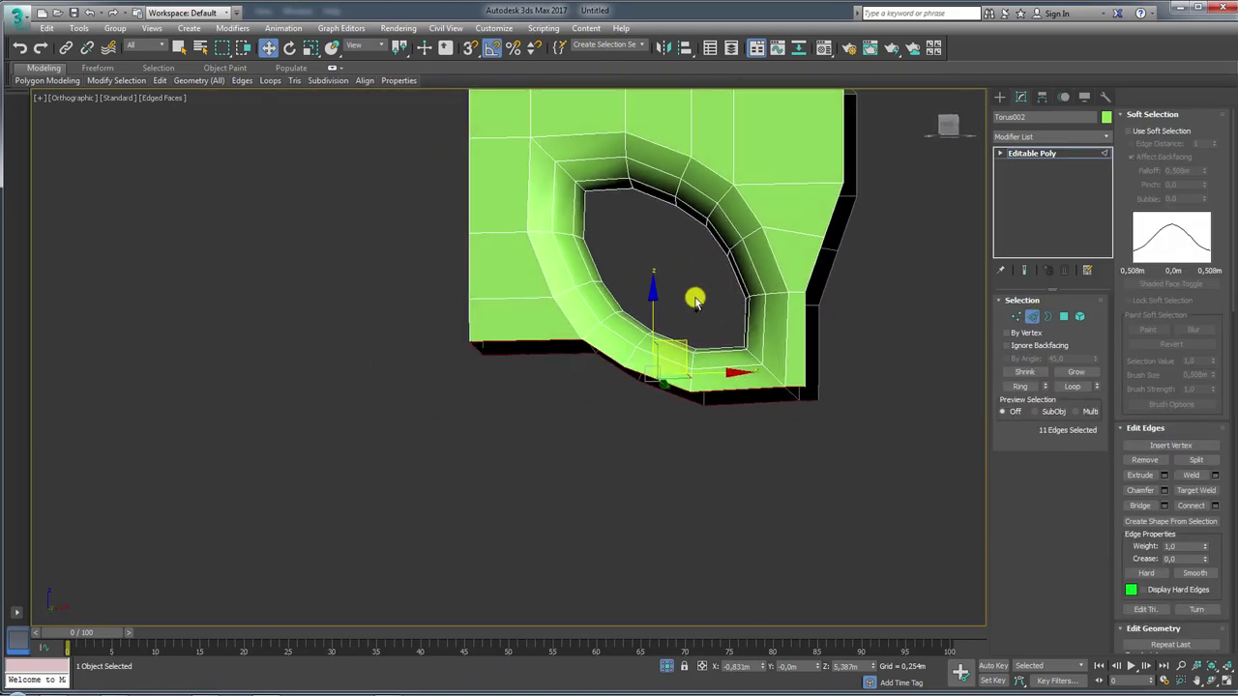
# Extrude the bottom edge loop downward and scale it flat into a straight bottom edge
pyautogui.moveTo(656, 315)
pyautogui.keyDown('shift'); pyautogui.mouseDown()
pyautogui.moveTo(652, 358)
pyautogui.moveTo(666, 387)
pyautogui.mouseUp(); pyautogui.keyUp('shift')
pyautogui.press('e')
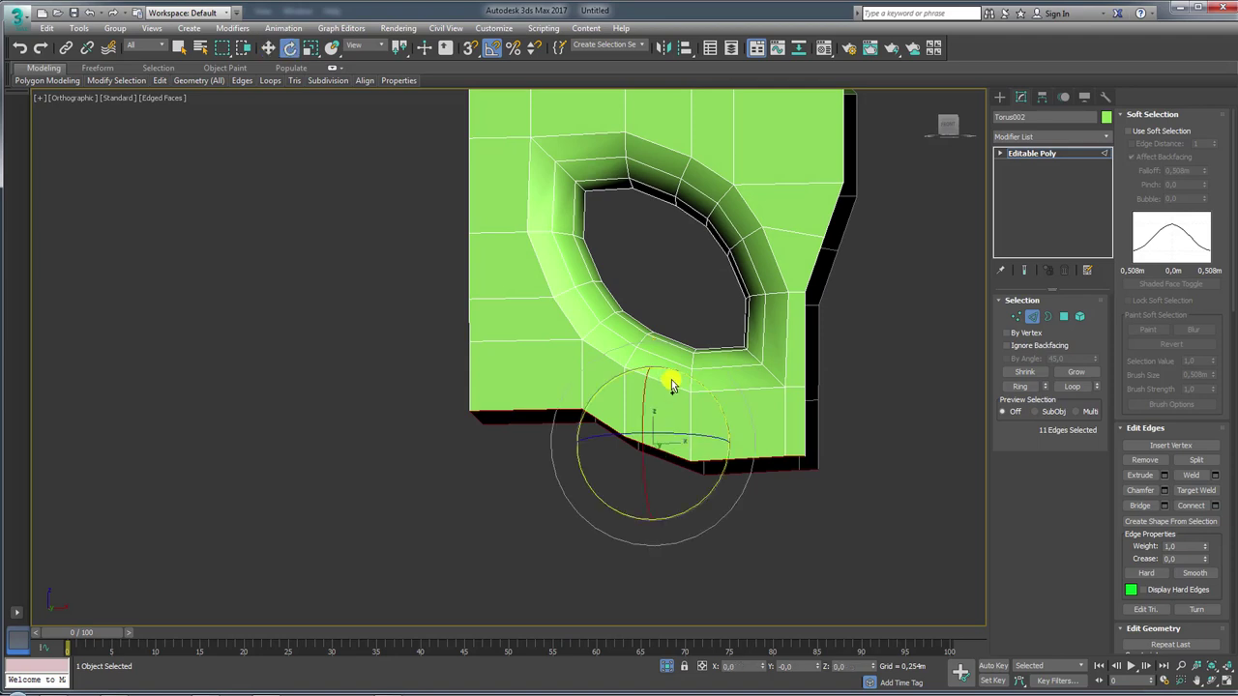
pyautogui.press('r')
pyautogui.moveTo(653, 539); pyautogui.dragTo(654, 365)
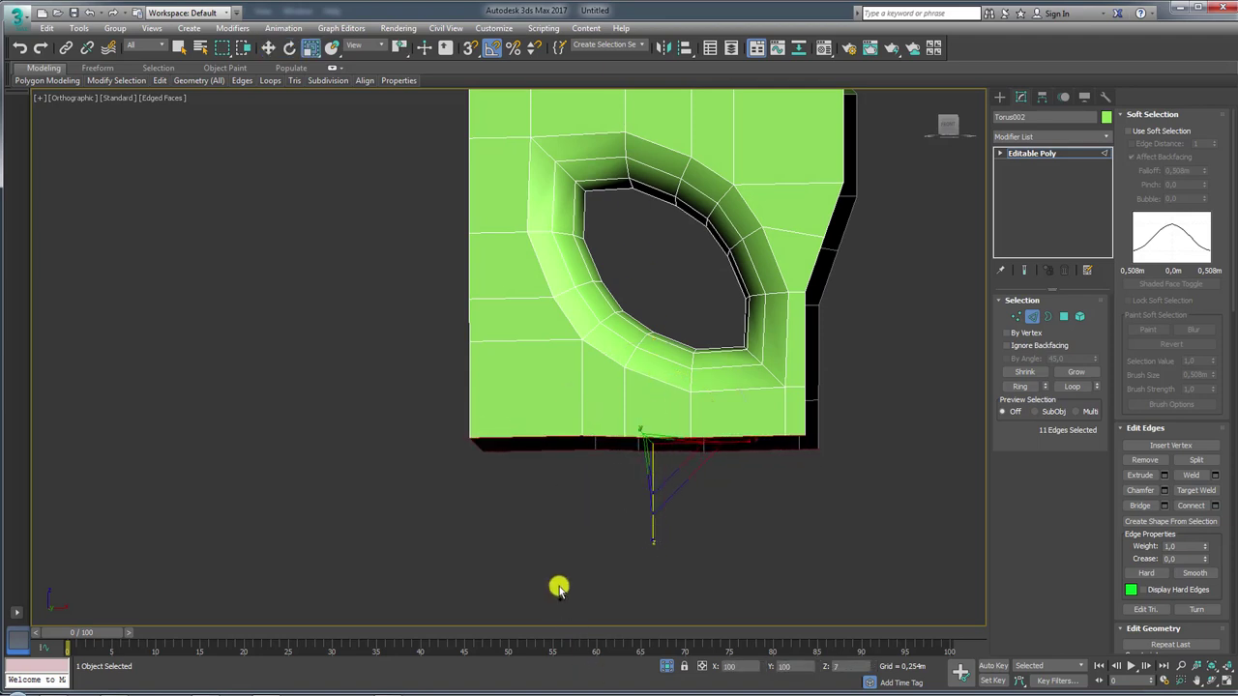
pyautogui.keyDown('alt'); pyautogui.moveTo(687, 370); pyautogui.dragTo(735, 338, button='middle'); pyautogui.keyUp('alt')
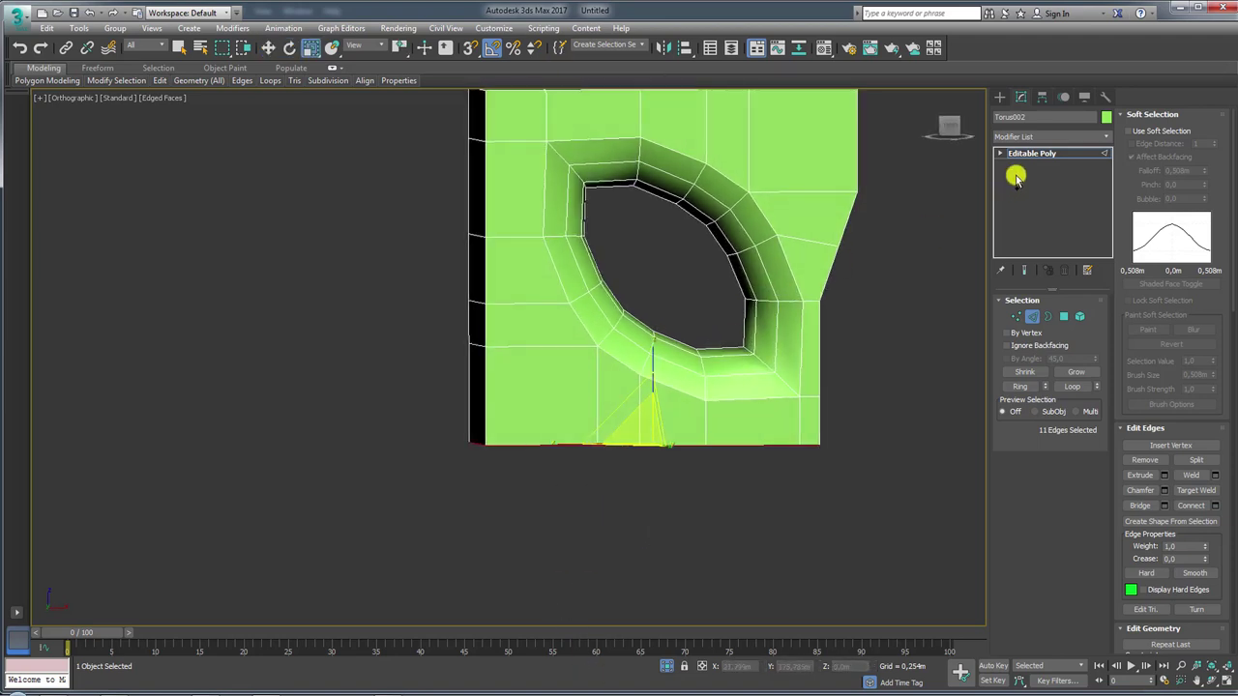
pyautogui.moveTo(825, 271); pyautogui.dragTo(726, 309, button='middle')
pyautogui.scroll(-3, 745, 299)
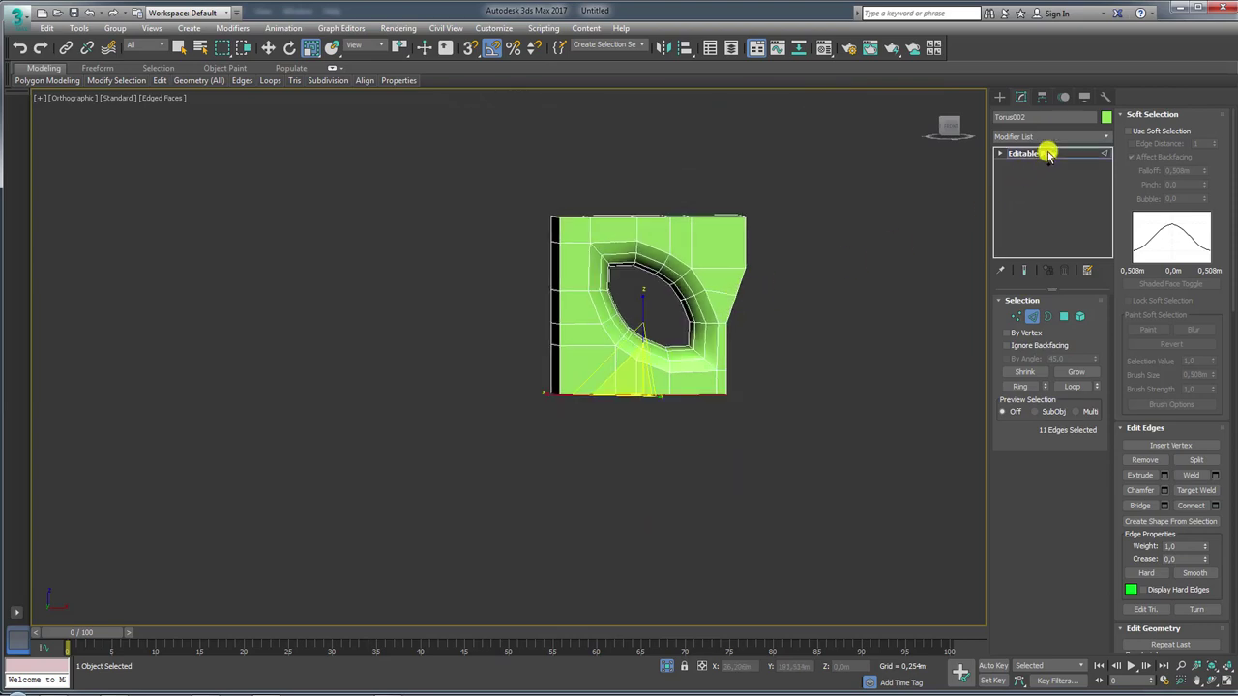
# Return to object level, reselect the green leaf piece, and resume edge editing
pyautogui.click(1048, 155)
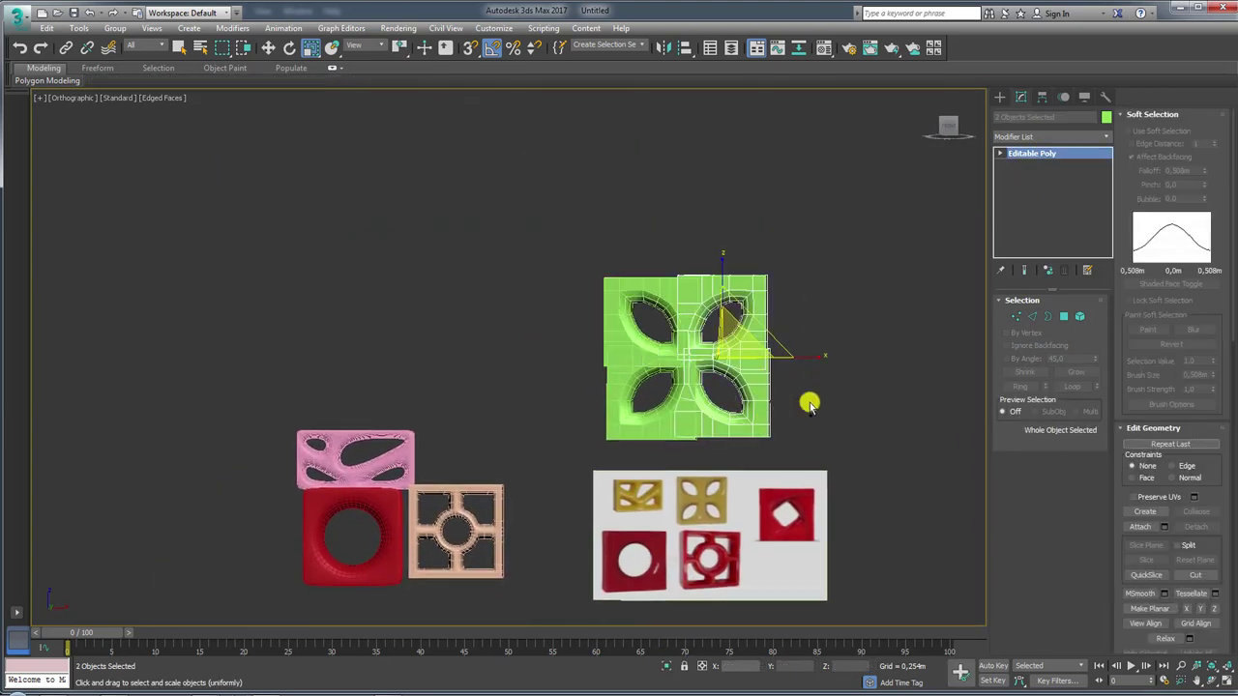
pyautogui.click(682, 348)
pyautogui.scroll(10, 682, 348)
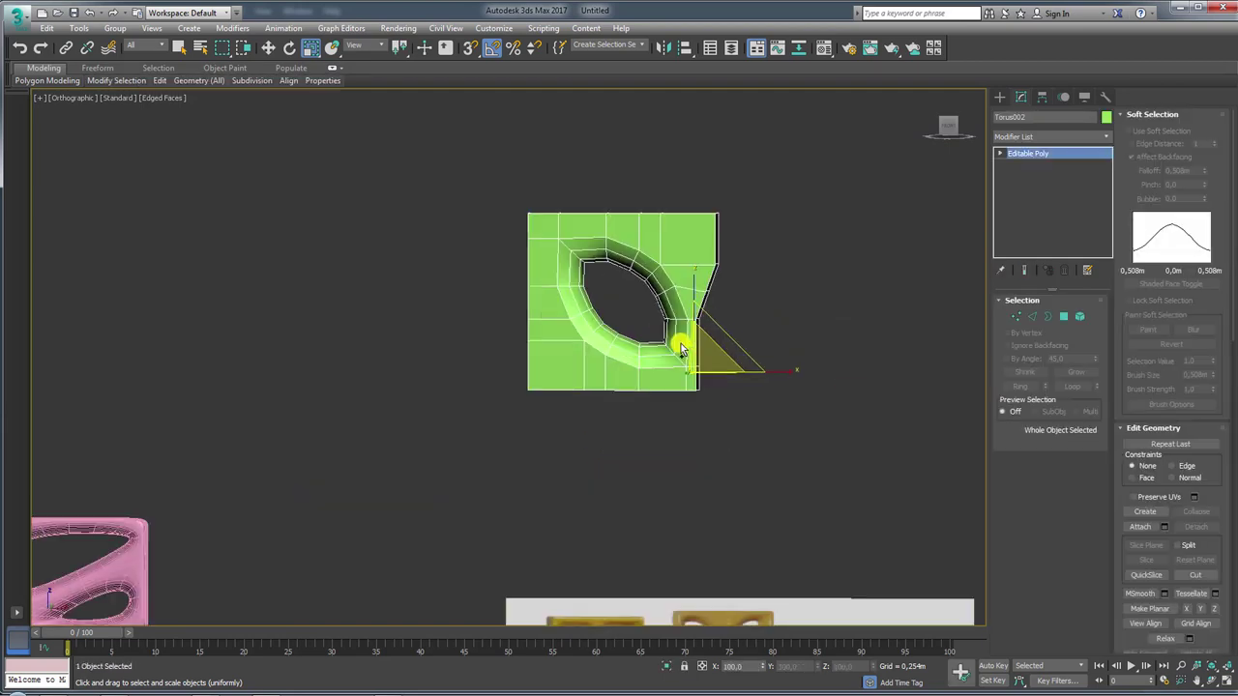
pyautogui.click(1032, 317)
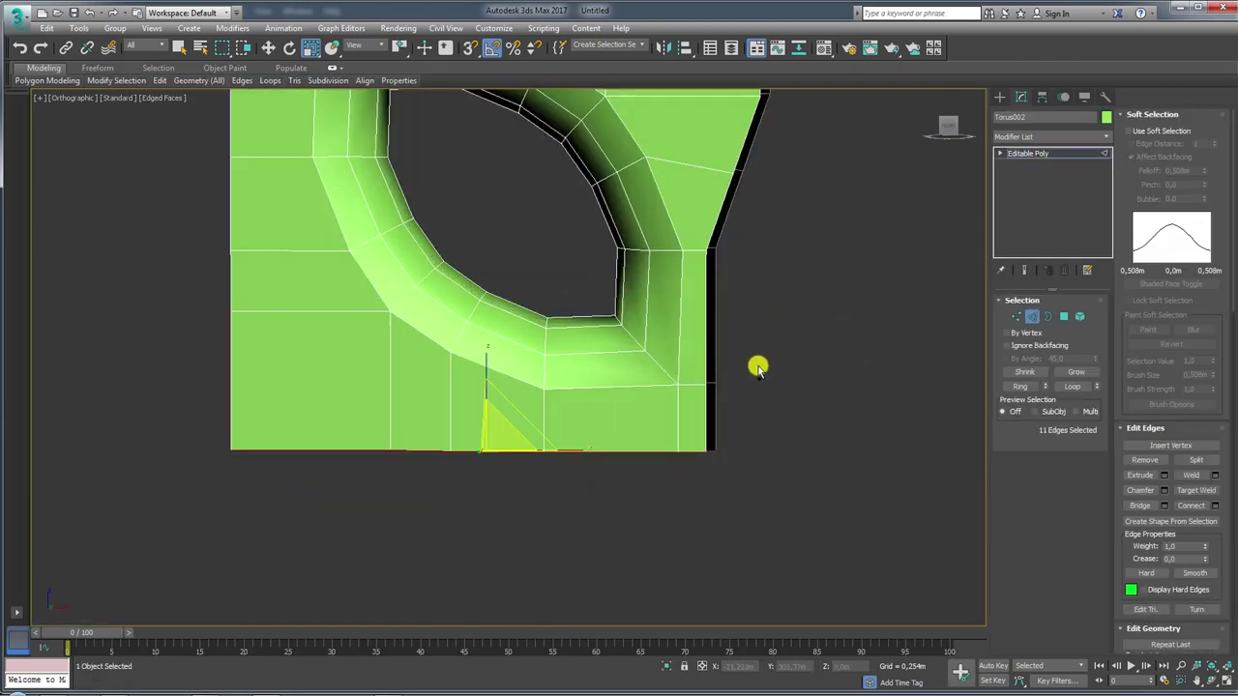
pyautogui.scroll(-2, 720, 420)
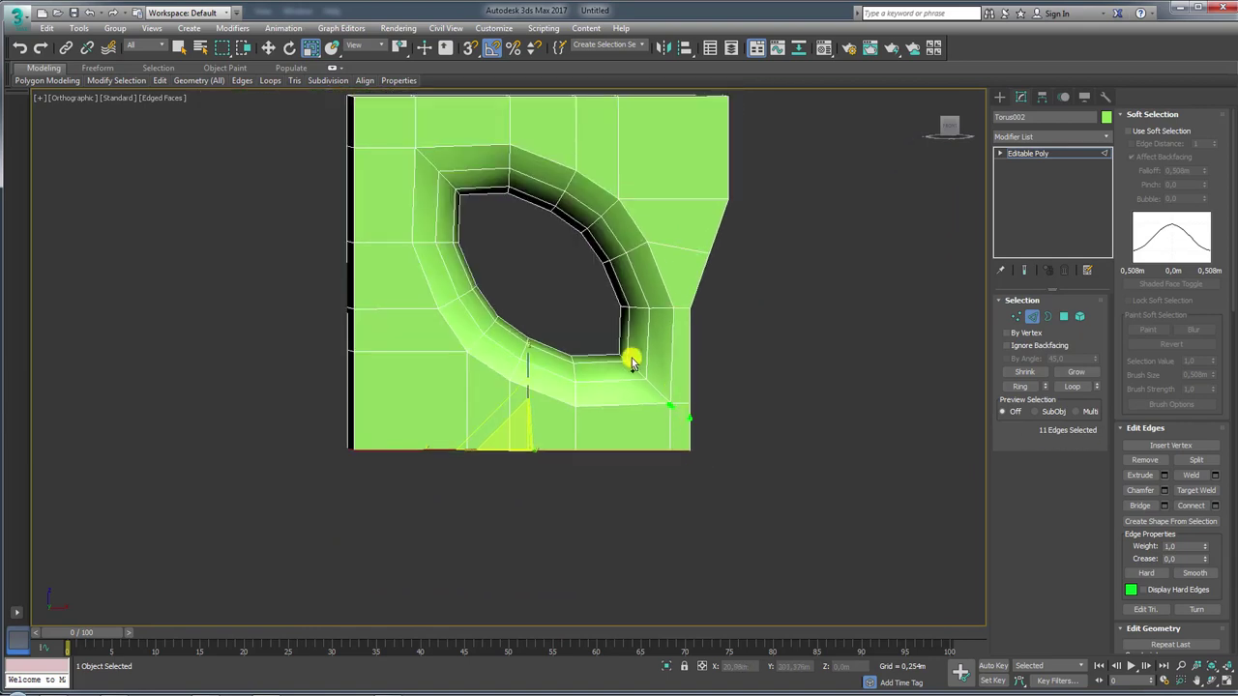
# With Affect Pivot Only on, snap Torus002's pivot to the block's lower-right corner in Front view
pyautogui.click(1042, 97)
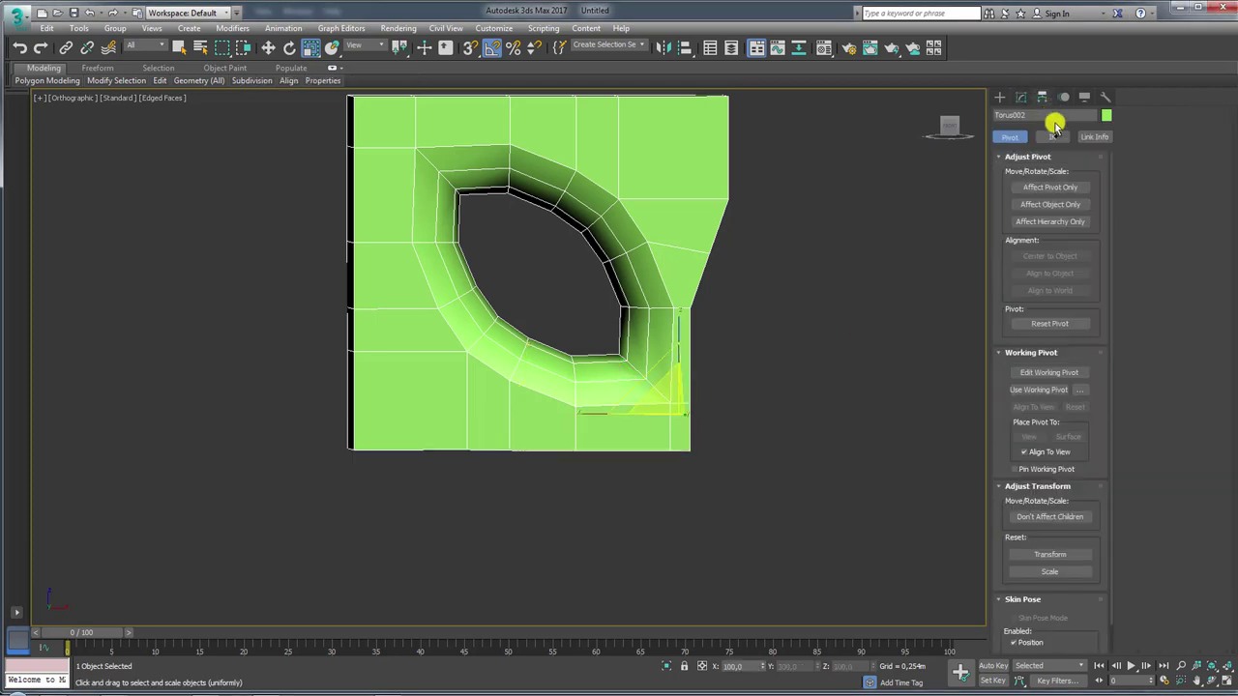
pyautogui.click(1050, 187)
pyautogui.moveTo(734, 353); pyautogui.dragTo(643, 307, button='middle')
pyautogui.press('w')
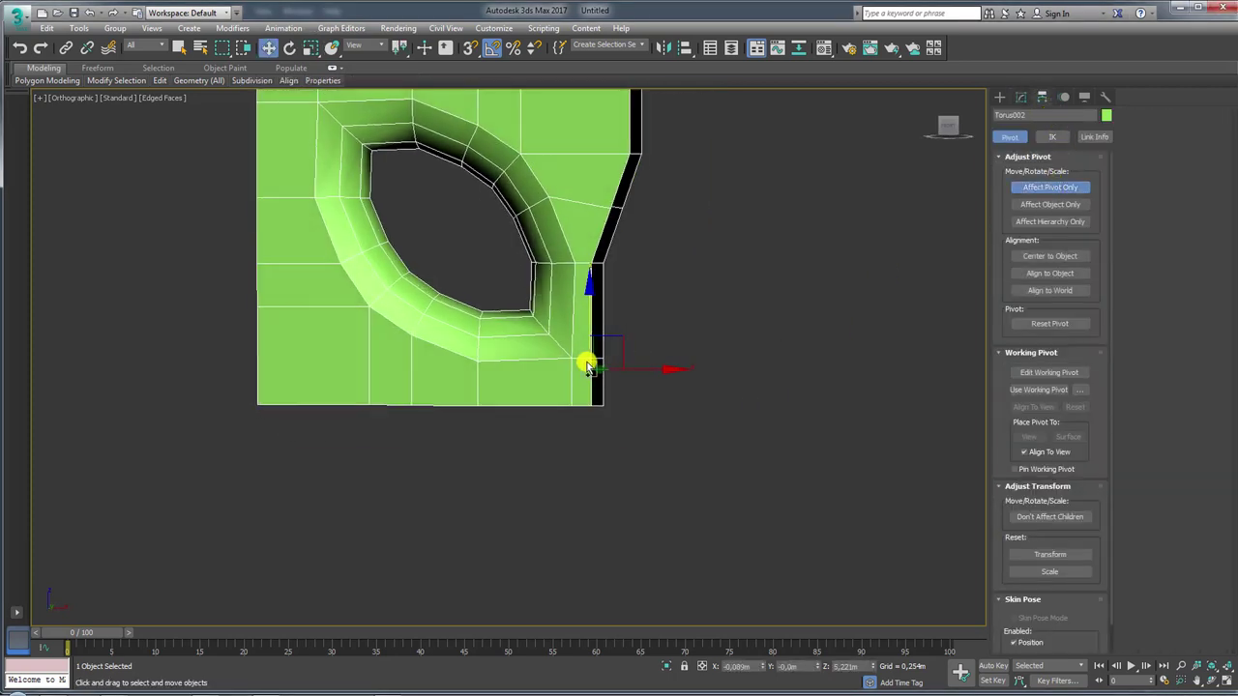
pyautogui.press('f')
pyautogui.scroll(4, 619, 364)
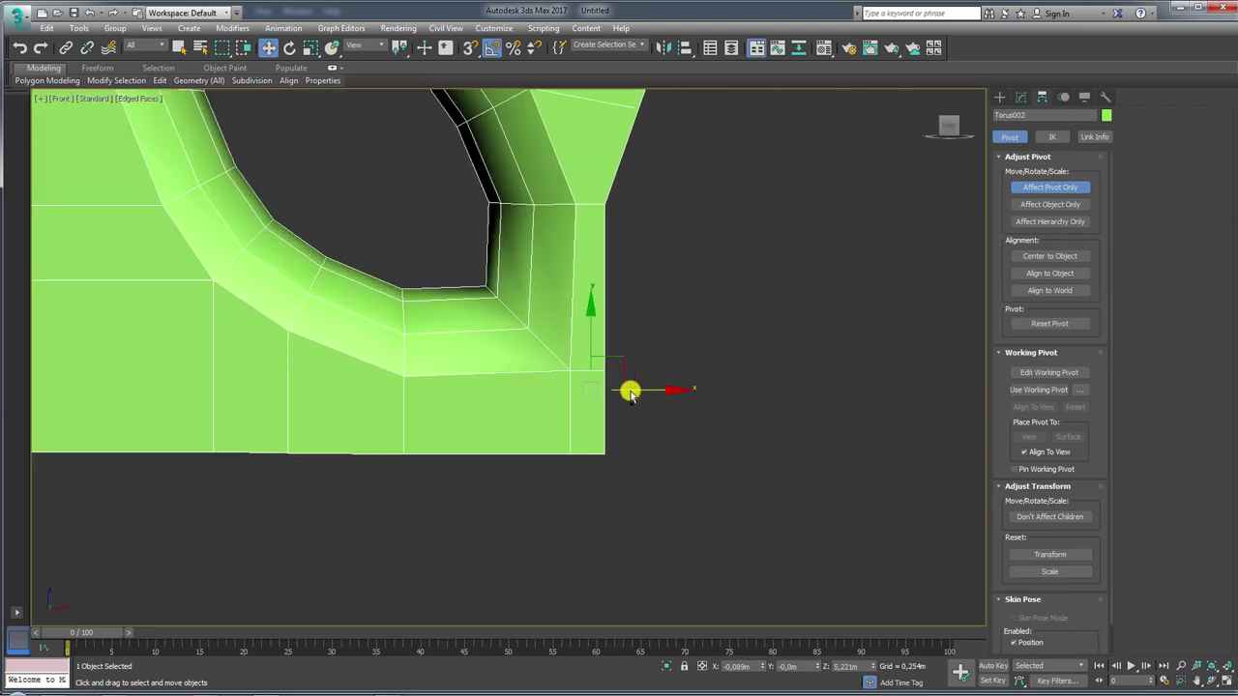
pyautogui.moveTo(590, 361); pyautogui.dragTo(617, 375)
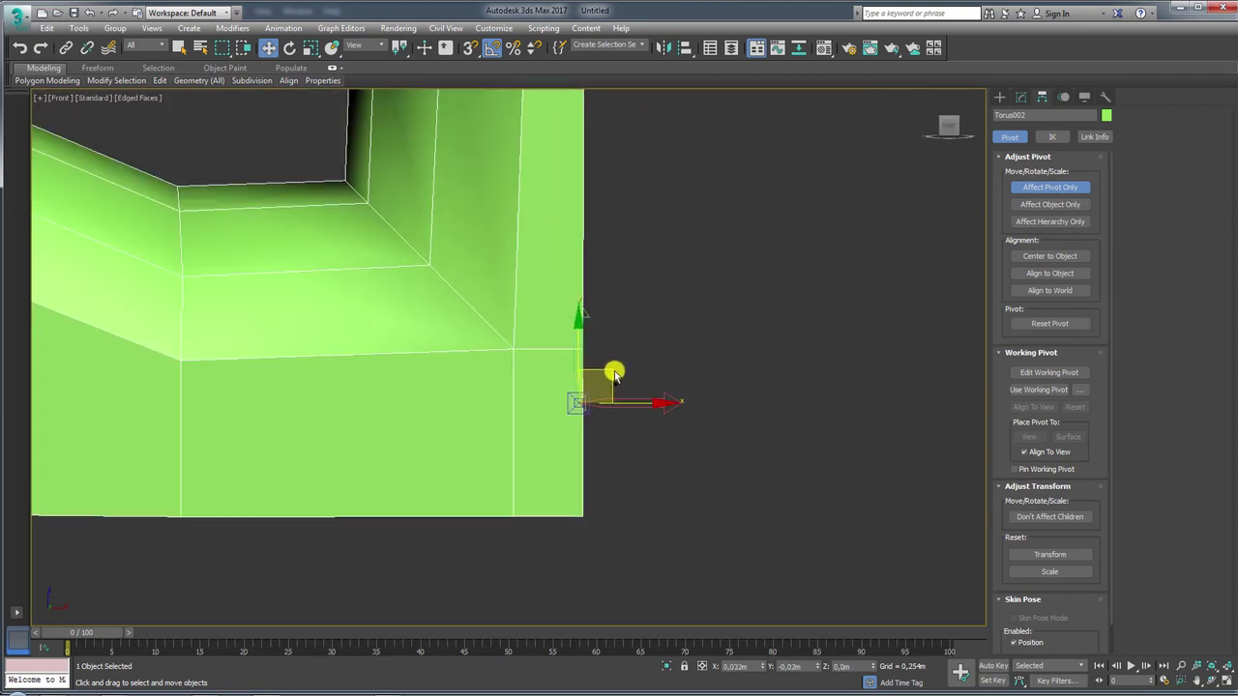
pyautogui.click(1028, 188)
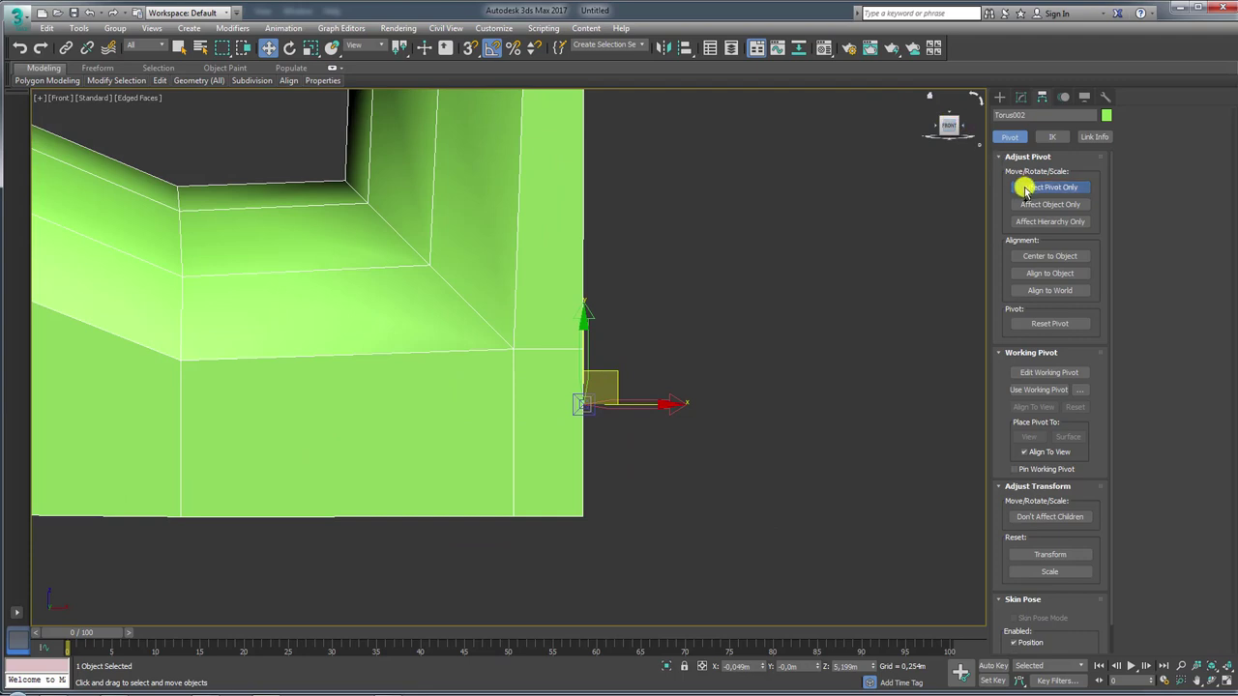
# Draw a diagonal helper Line from the opening's corner past the block's corner, in wireframe
pyautogui.click(1000, 97)
pyautogui.click(1016, 116)
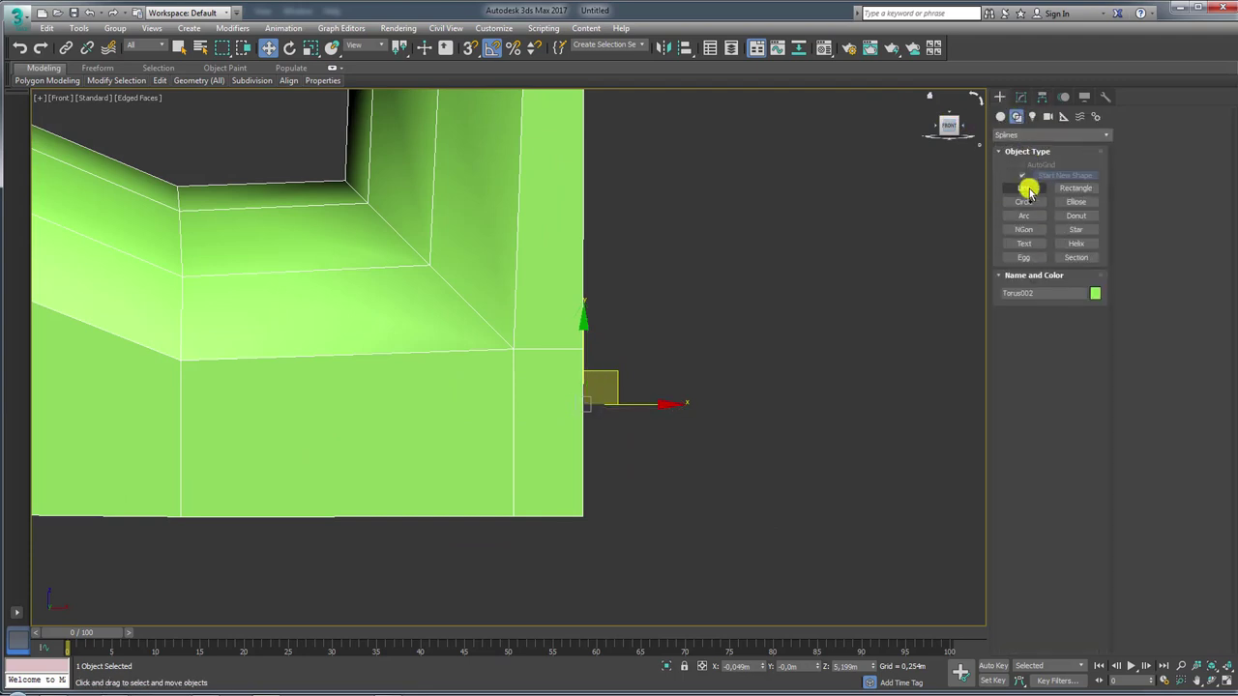
pyautogui.click(1023, 188)
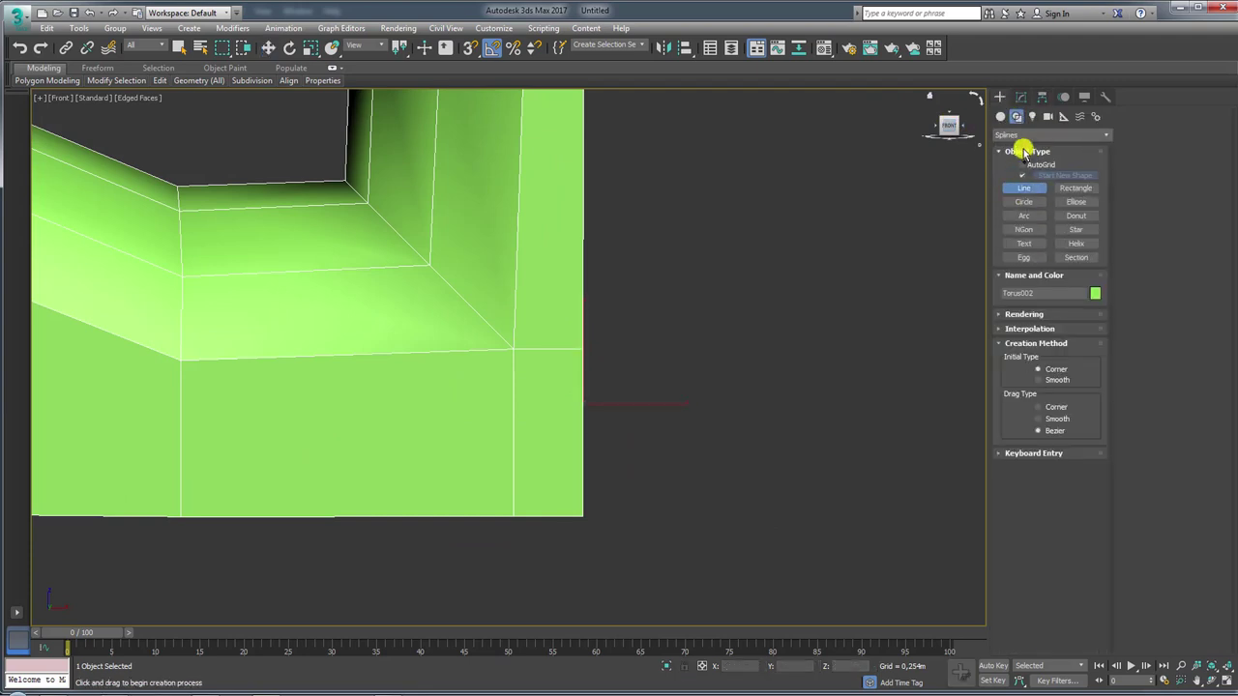
pyautogui.click(344, 181)
pyautogui.press('F3')
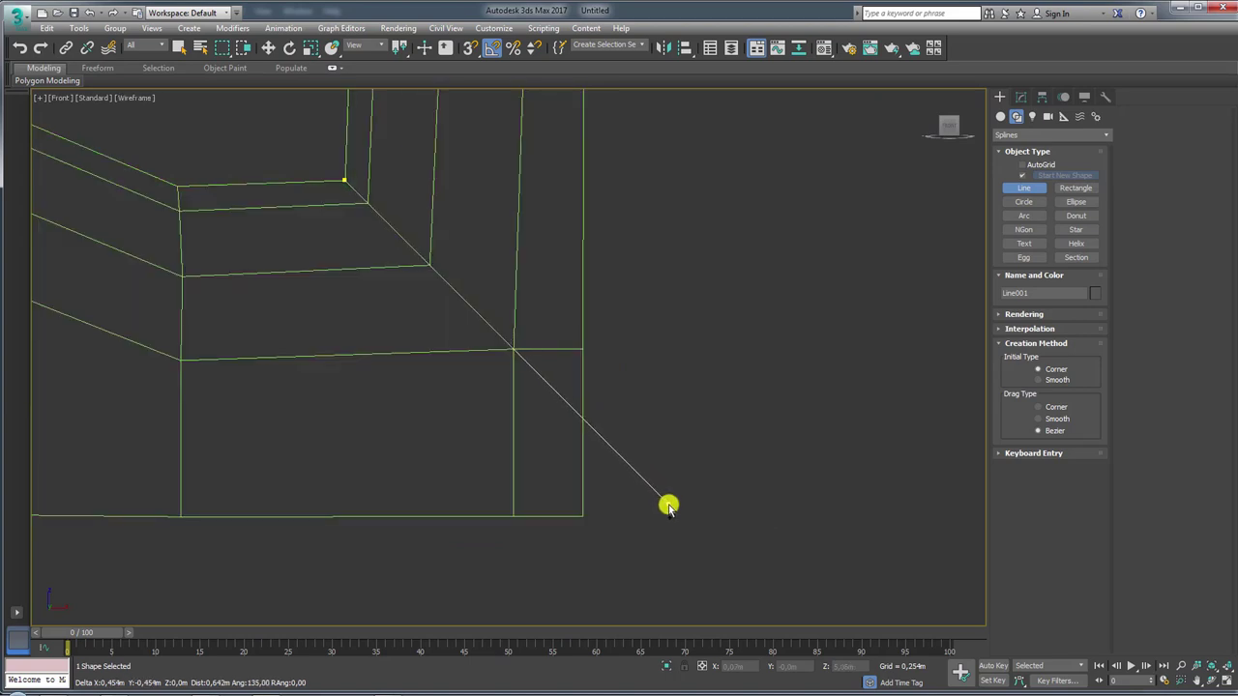
pyautogui.click(668, 507)
pyautogui.rightClick(668, 506)
# Reselect the green block and align its pivot precisely with the corner using the guide line
pyautogui.rightClick(571, 344)
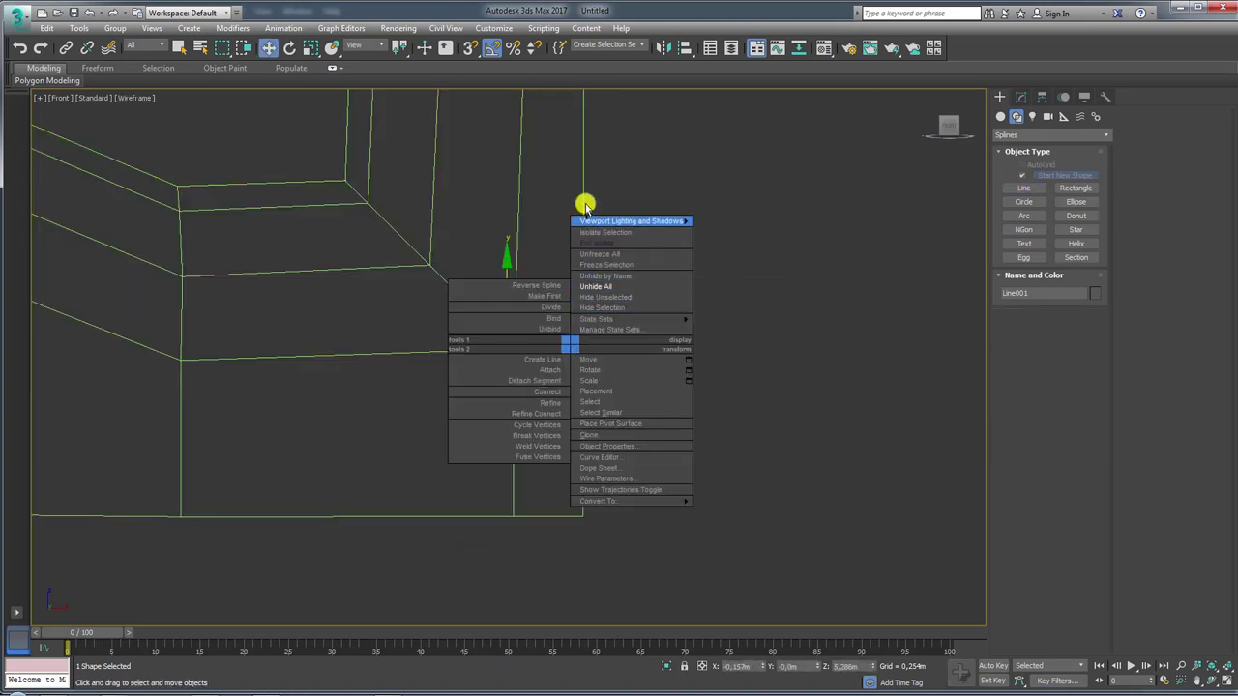
pyautogui.click(584, 199)
pyautogui.click(1041, 97)
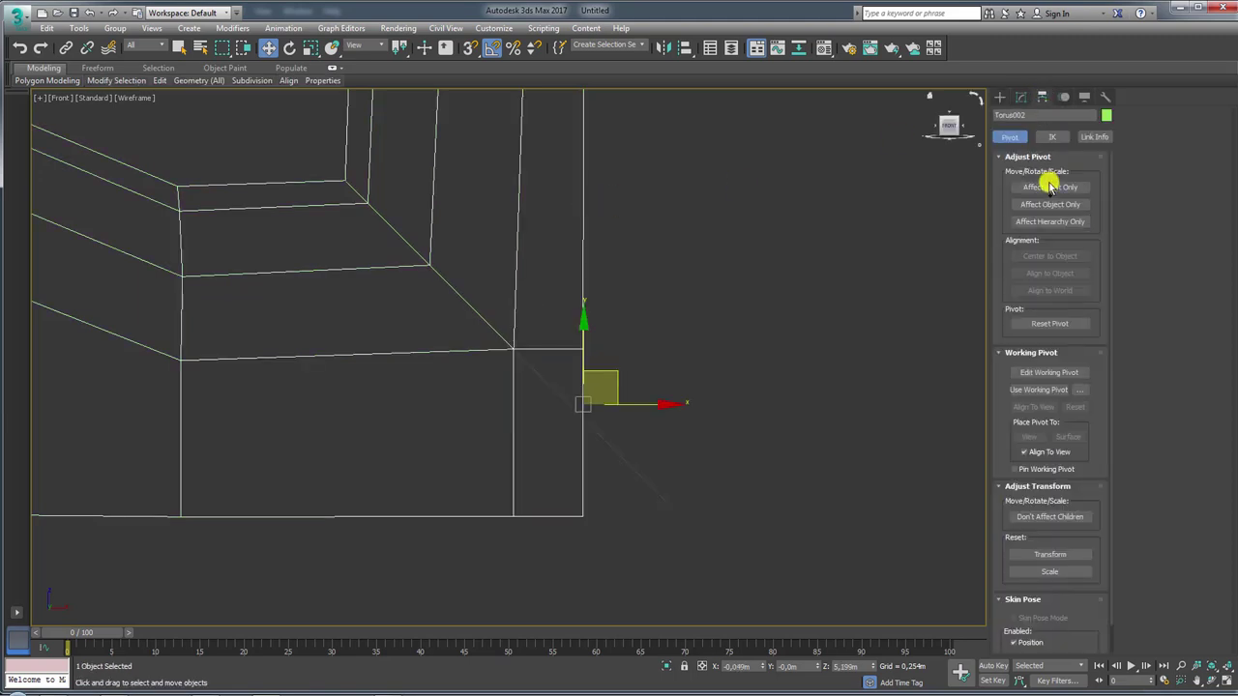
pyautogui.click(1050, 187)
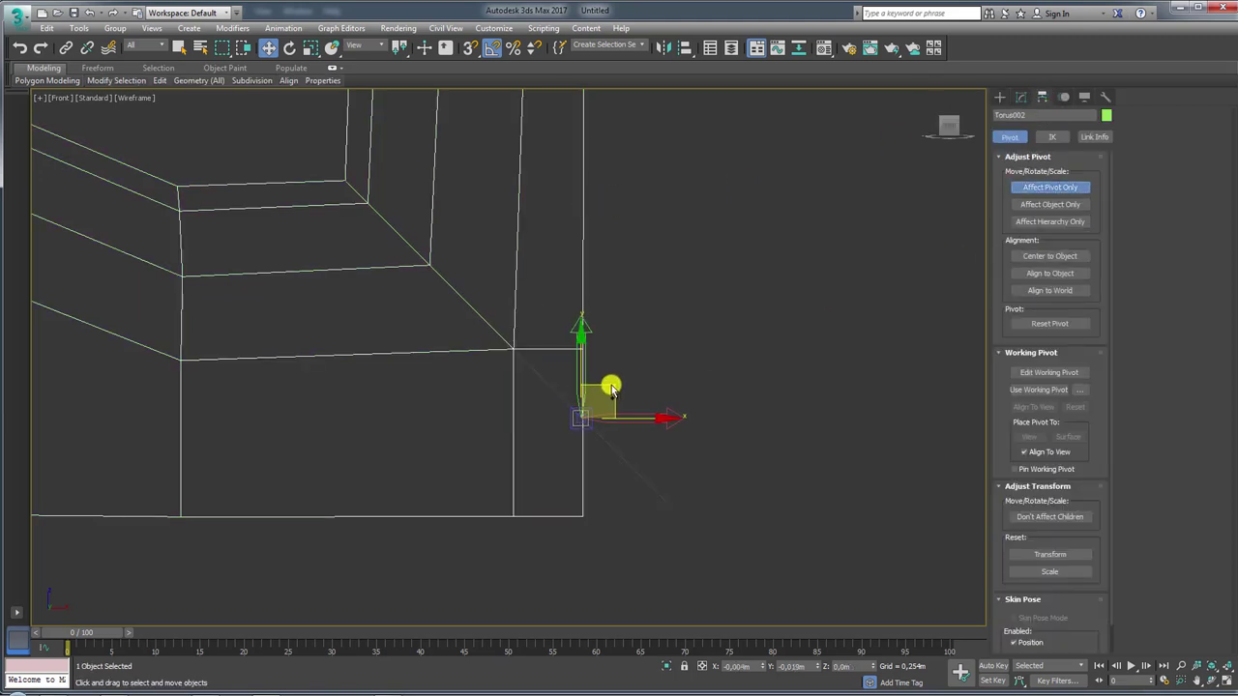
pyautogui.scroll(2, 580, 416)
pyautogui.moveTo(531, 451); pyautogui.dragTo(540, 438)
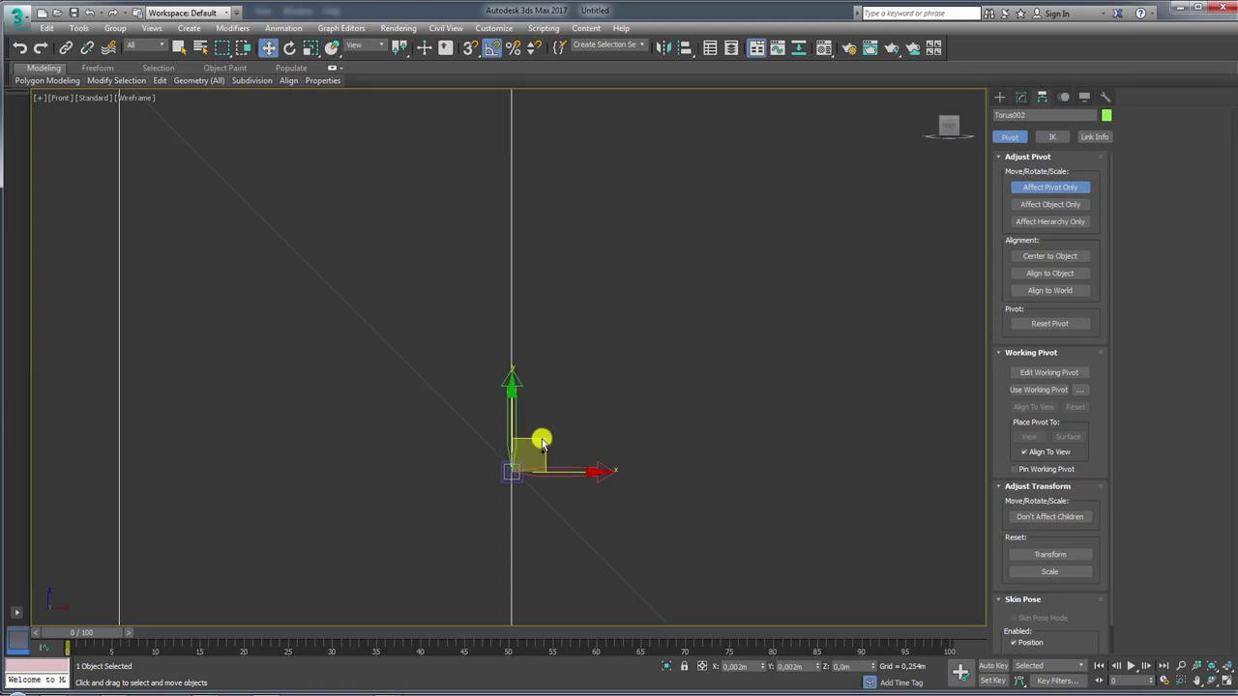
pyautogui.scroll(-2, 540, 438)
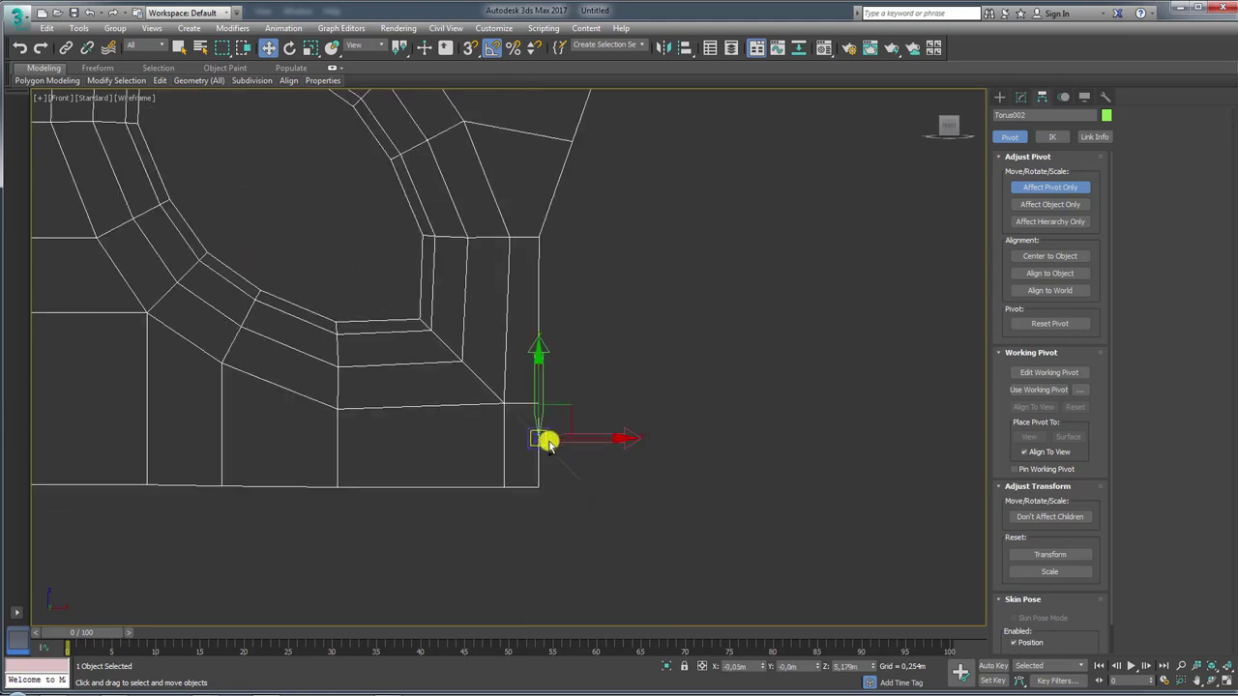
pyautogui.scroll(-1, 580, 441)
pyautogui.click(1049, 187)
# Clear the selection and reselect the green quarter block
pyautogui.hotkey('ctrl', 'd')
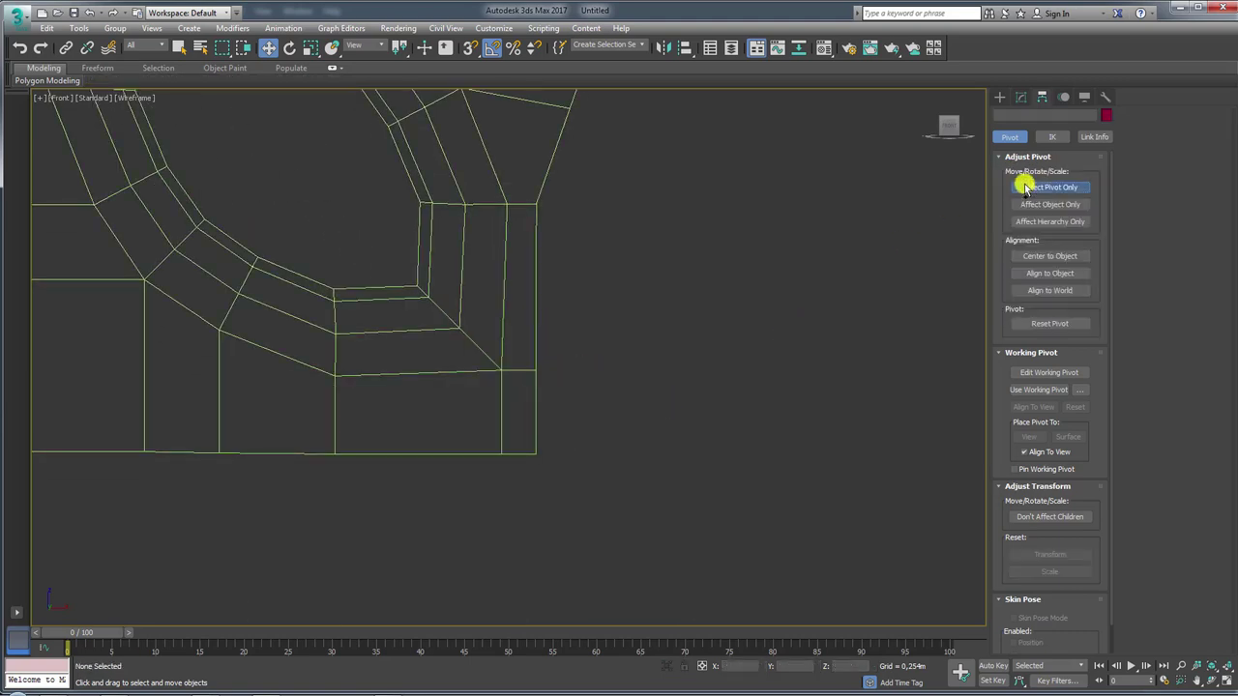
pyautogui.scroll(-2, 757, 295)
pyautogui.click(619, 271)
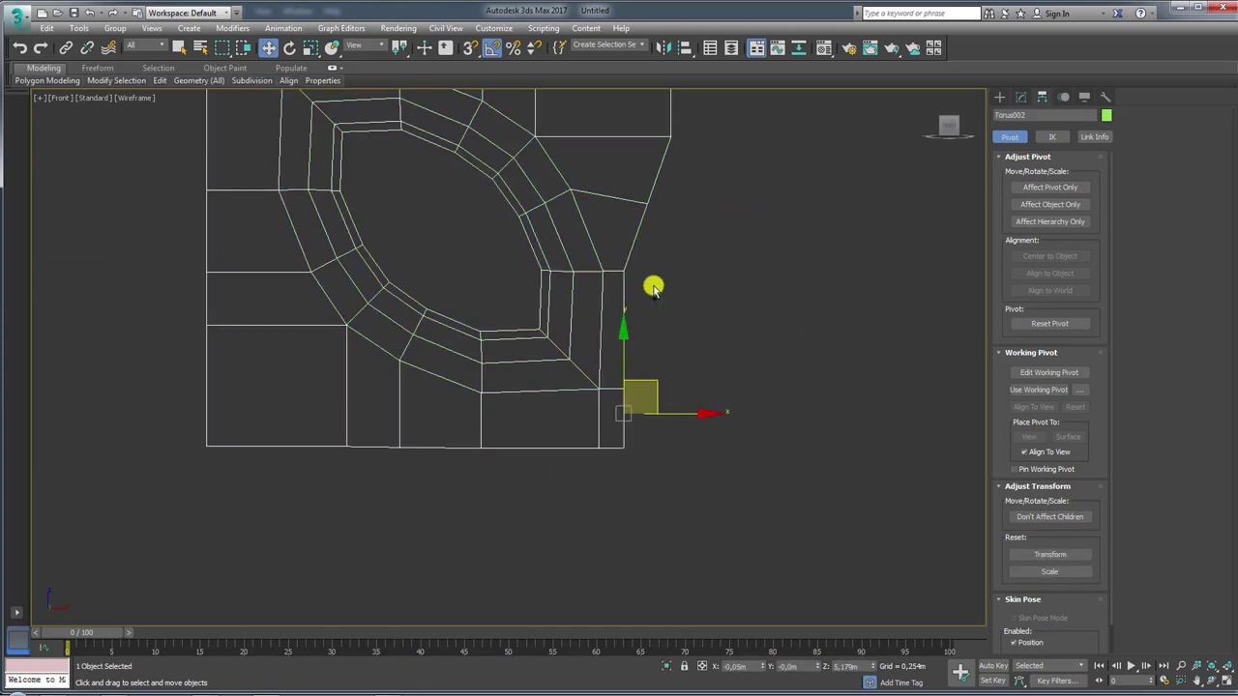
pyautogui.scroll(-2, 667, 300)
# Frame the block in perspective and add a Symmetry modifier on X with Flip enabled
pyautogui.press('p')
pyautogui.press('z')
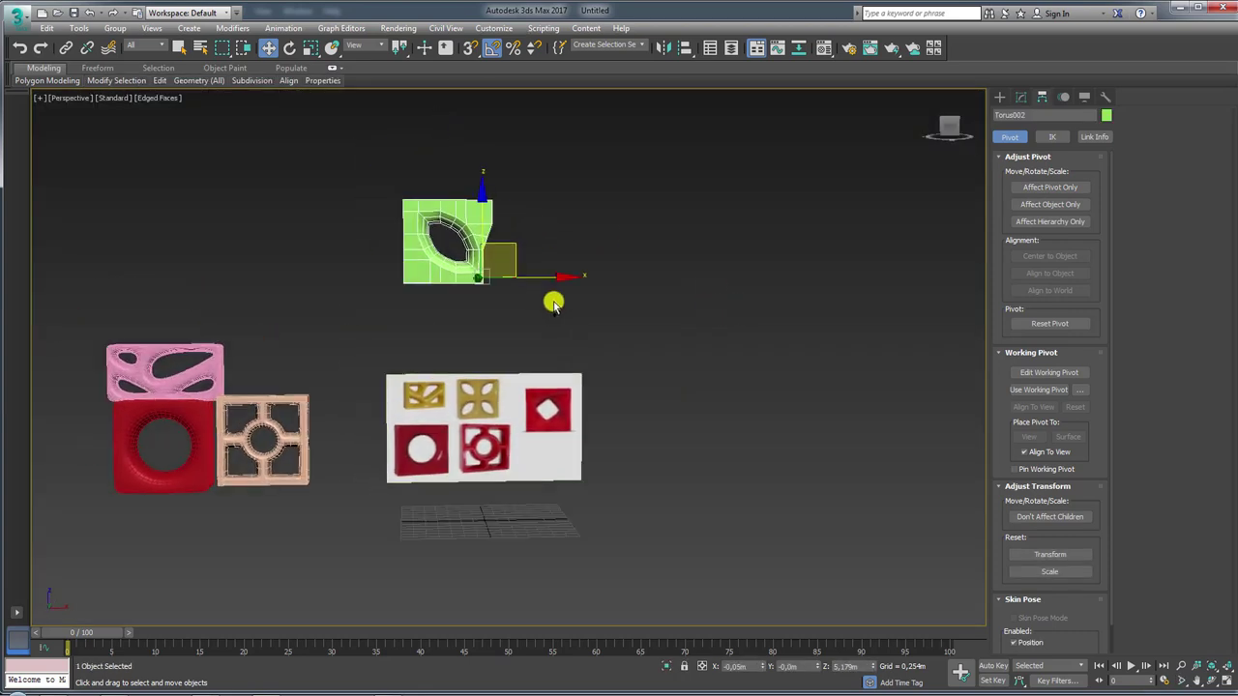
pyautogui.click(1020, 97)
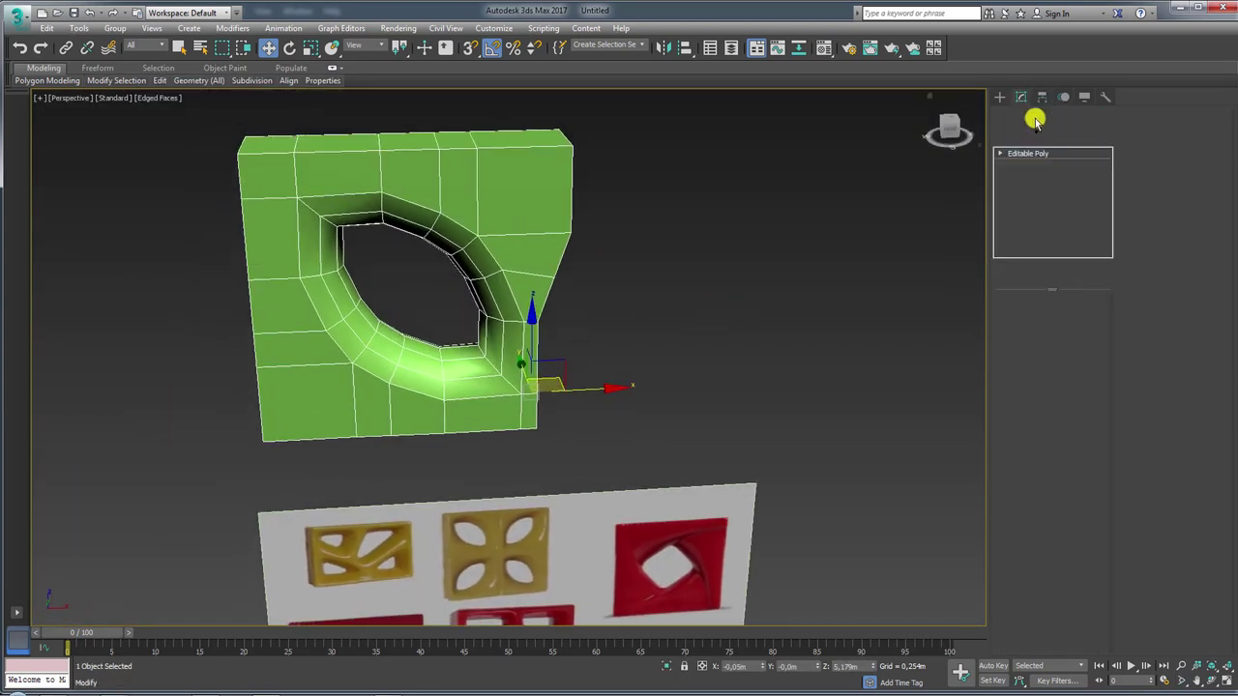
pyautogui.click(1107, 135)
pyautogui.moveTo(1108, 177); pyautogui.dragTo(1098, 570)
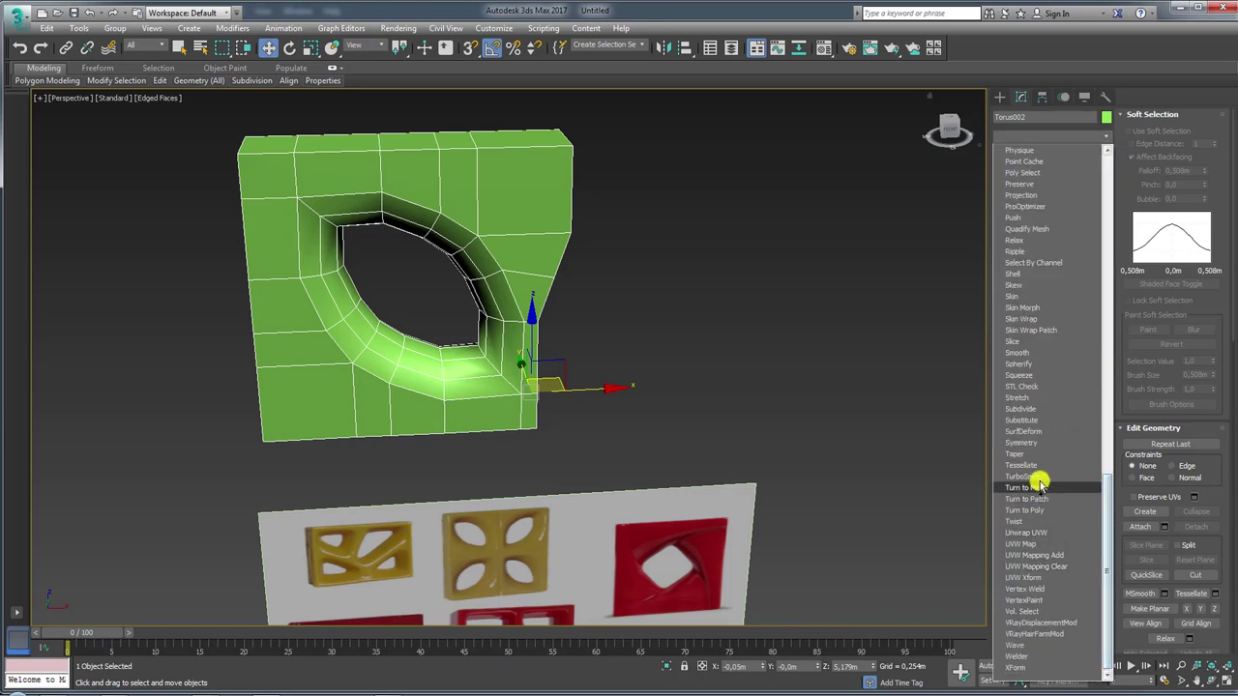
pyautogui.click(1032, 442)
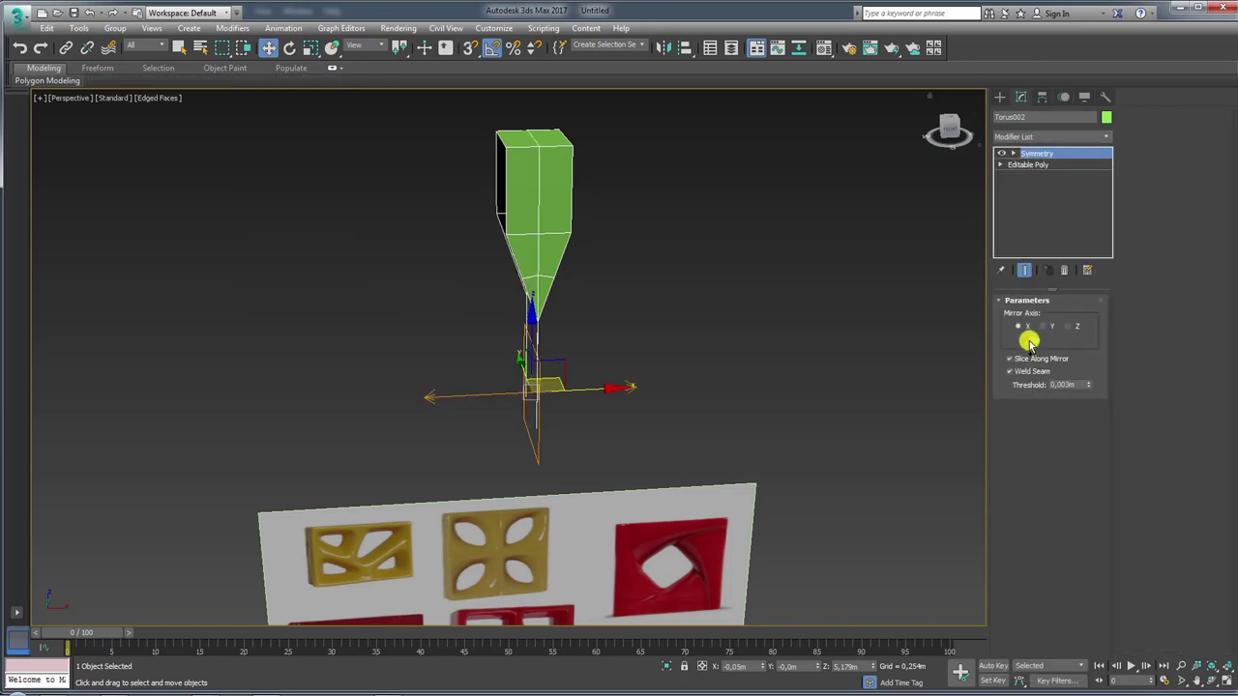
pyautogui.click(1028, 340)
# Add a second Symmetry modifier on the Y axis and orbit to a front view
pyautogui.click(1102, 143)
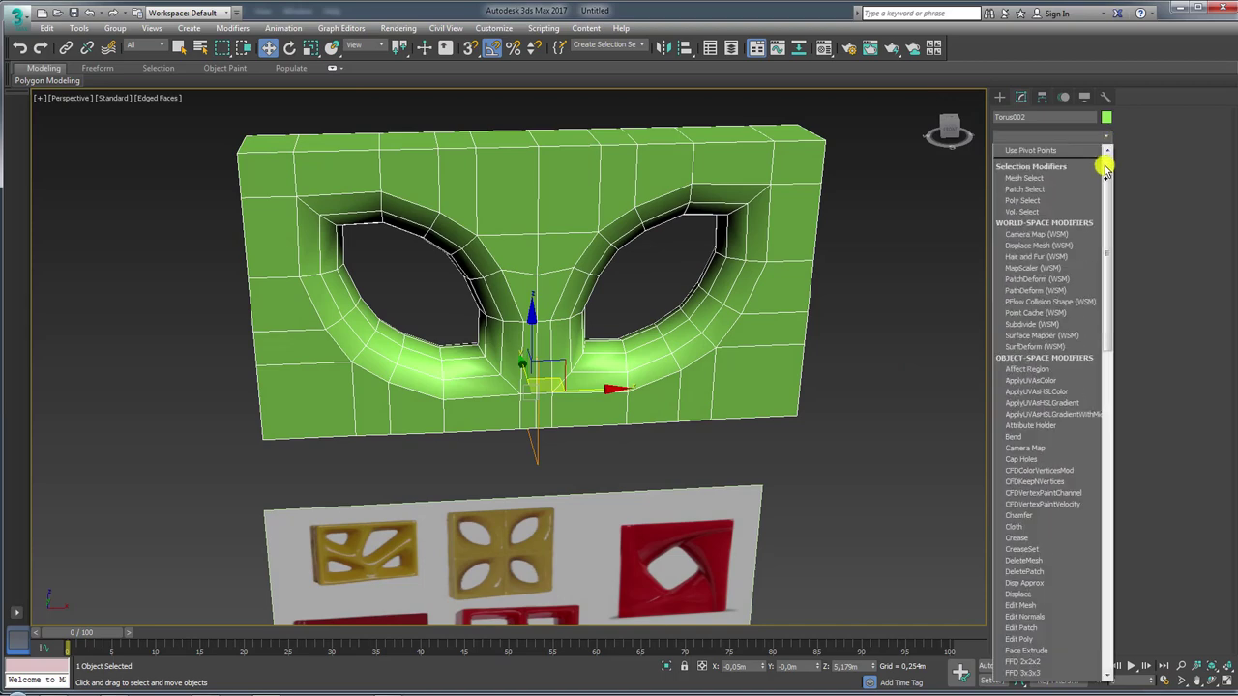
pyautogui.moveTo(1099, 160); pyautogui.dragTo(1100, 589)
pyautogui.click(1033, 444)
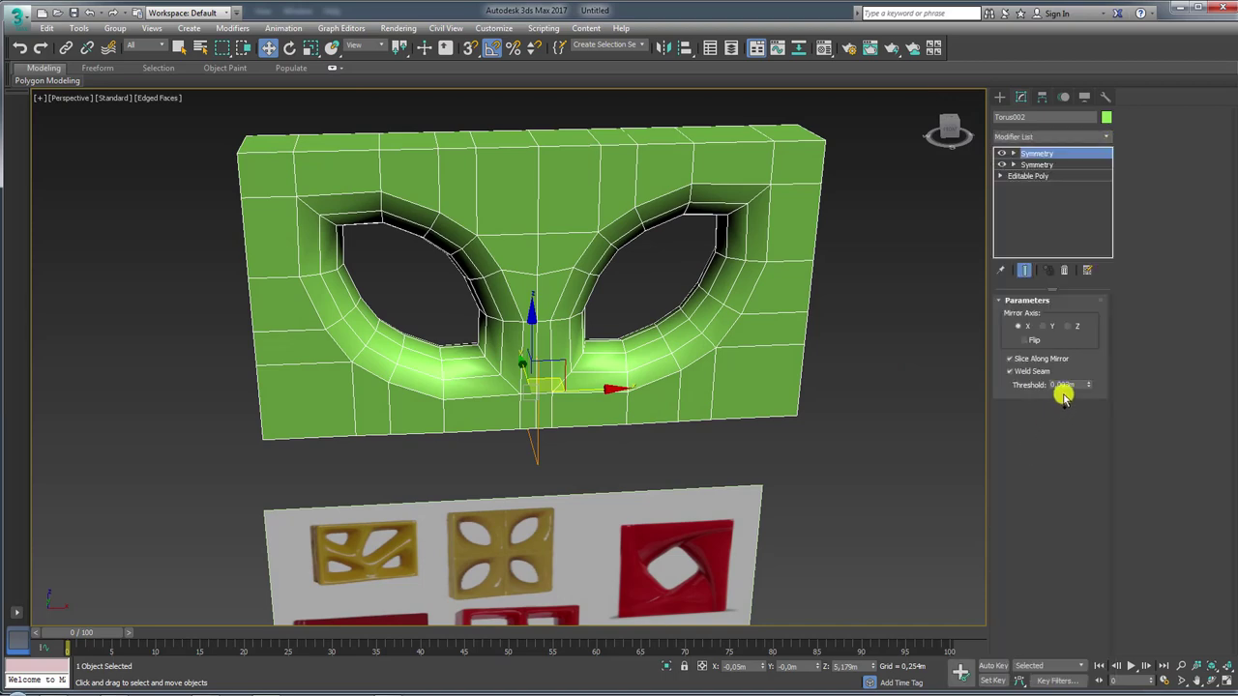
pyautogui.click(1045, 329)
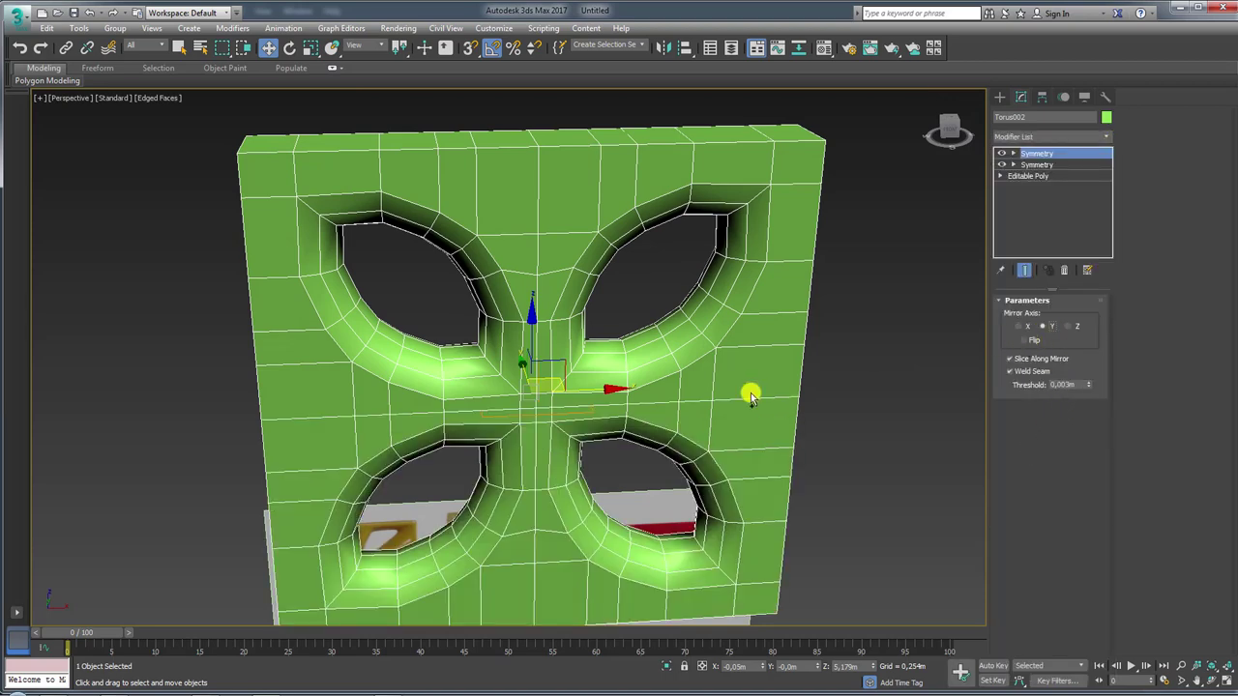
pyautogui.moveTo(751, 397)
pyautogui.keyDown('alt'); pyautogui.mouseDown(button='middle')
pyautogui.moveTo(768, 335)
pyautogui.moveTo(810, 285)
pyautogui.moveTo(767, 316)
pyautogui.mouseUp(button='middle'); pyautogui.keyUp('alt')
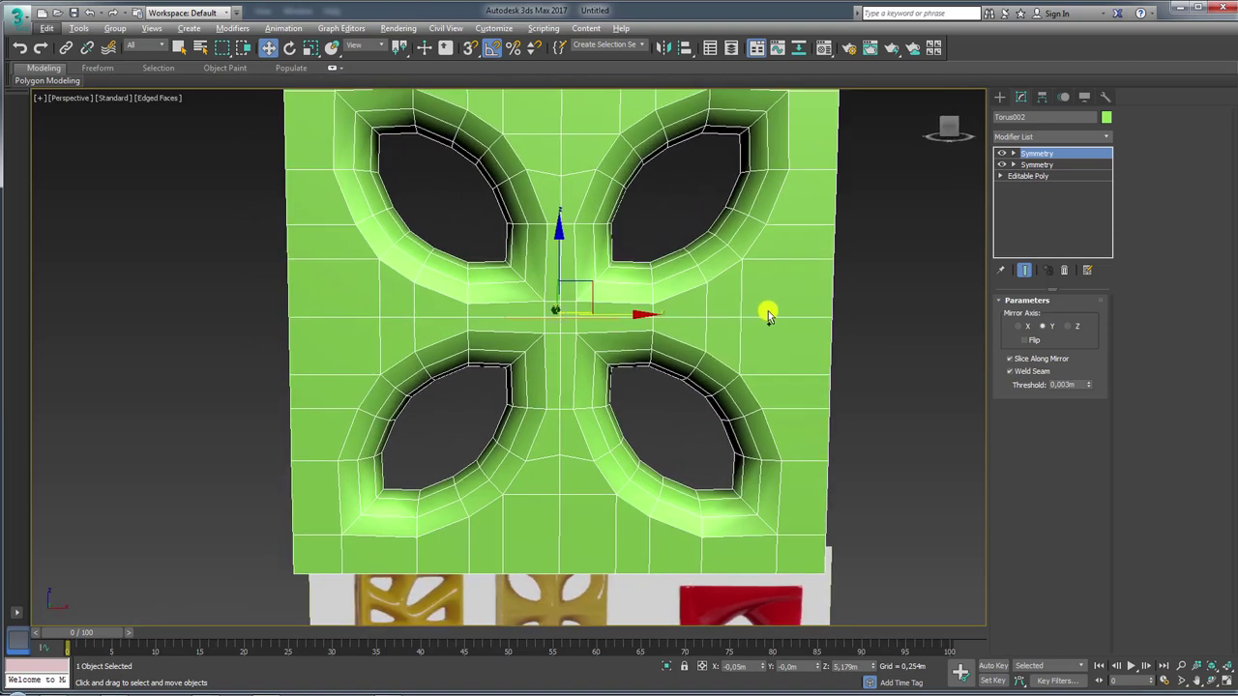
pyautogui.scroll(-4, 768, 316)
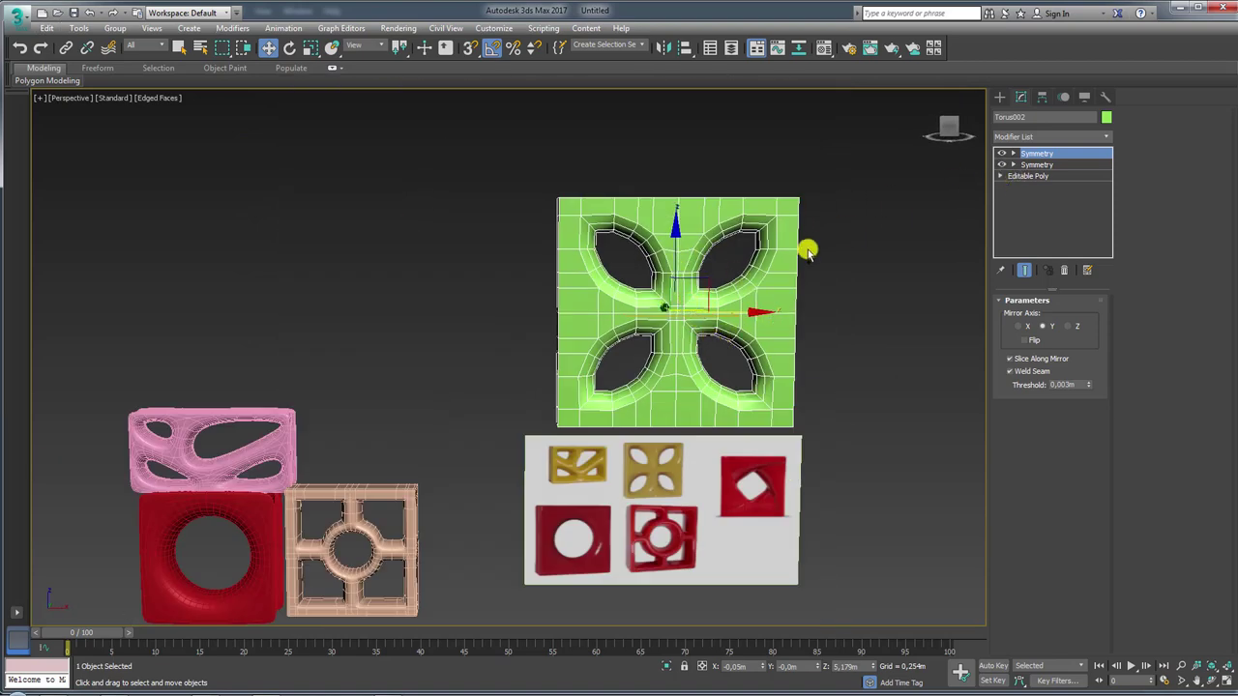
# Edit the base mesh at Vertex level in Front view with the mirrored result shown, selecting petal vertices
pyautogui.click(1002, 178)
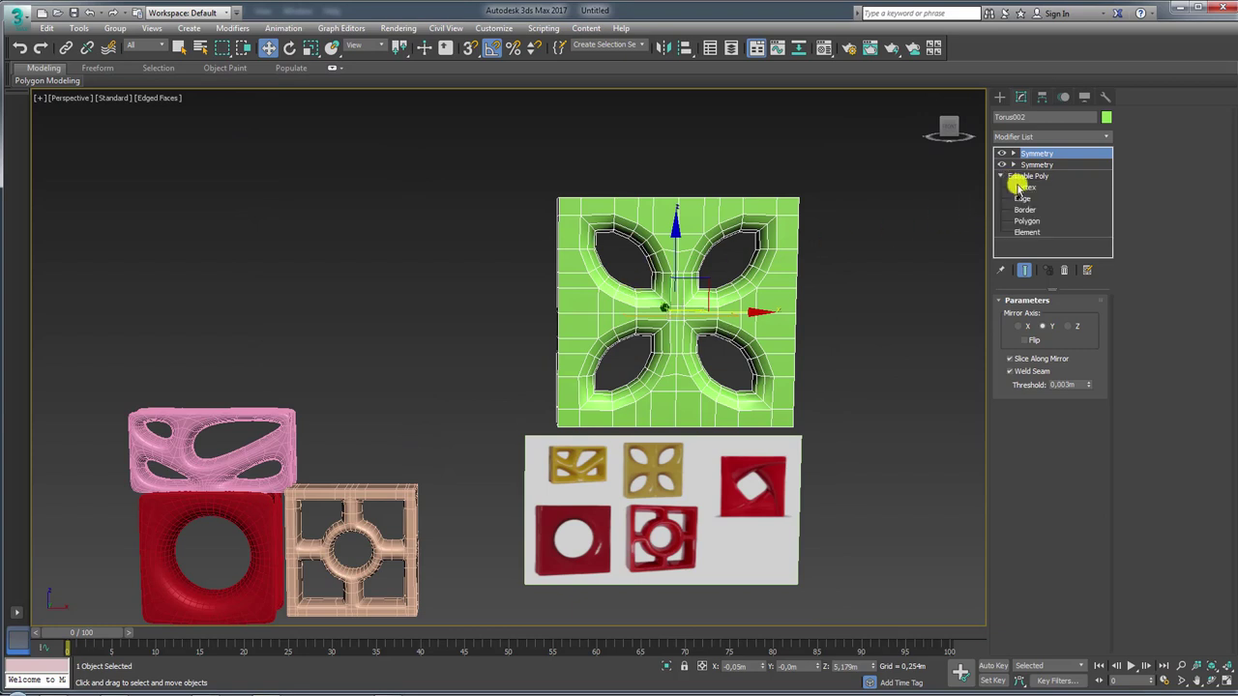
pyautogui.click(1023, 189)
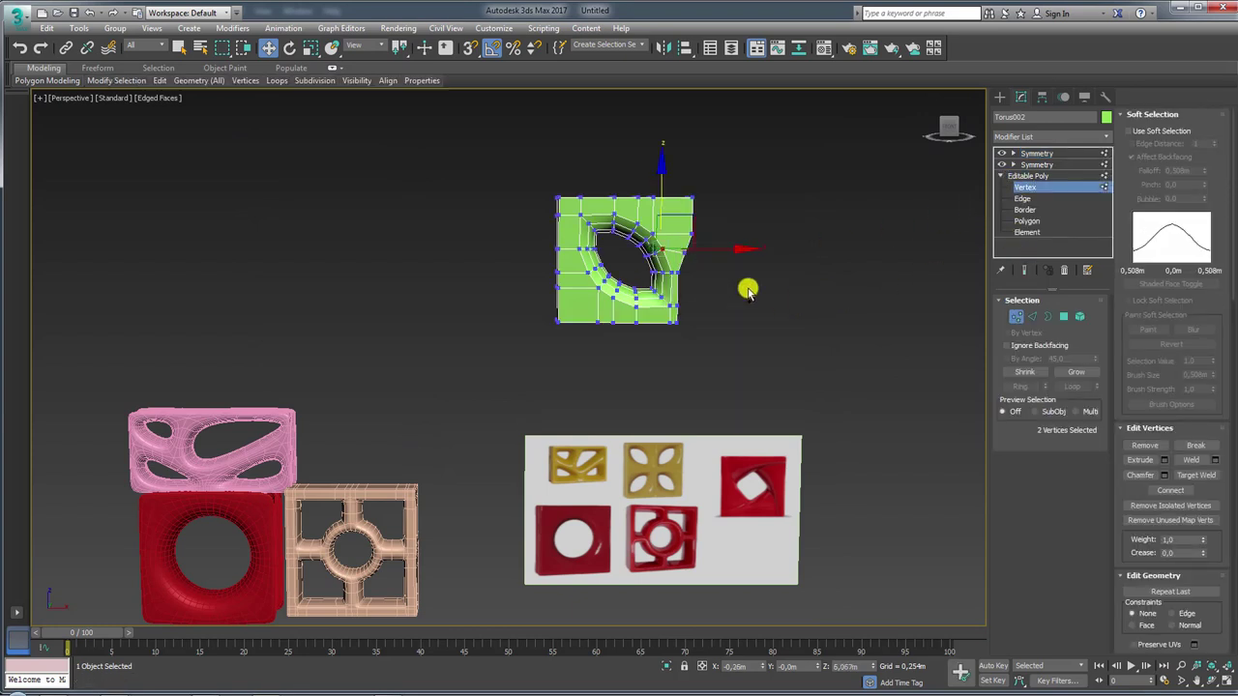
pyautogui.press('f')
pyautogui.click(1026, 272)
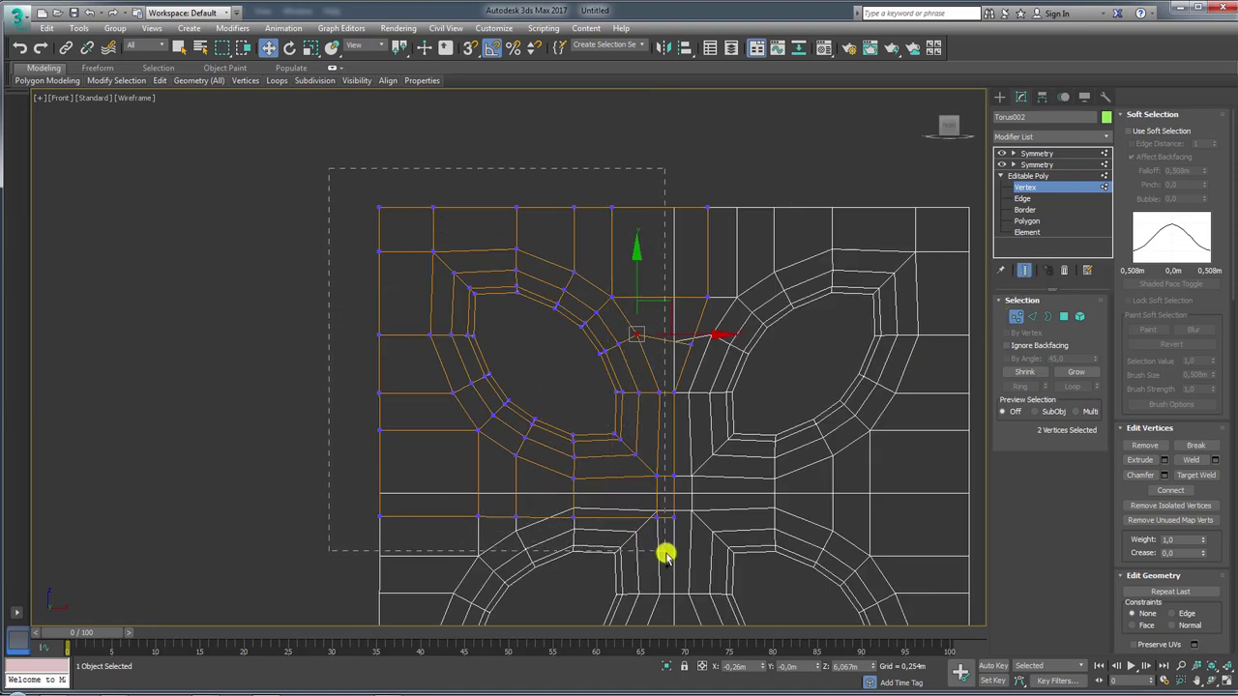
pyautogui.moveTo(666, 554); pyautogui.dragTo(667, 555)
pyautogui.scroll(2, 658, 363)
# Shift the selected petal vertices sideways and slightly down along Y, then recenter the view
pyautogui.moveTo(541, 363); pyautogui.dragTo(549, 365)
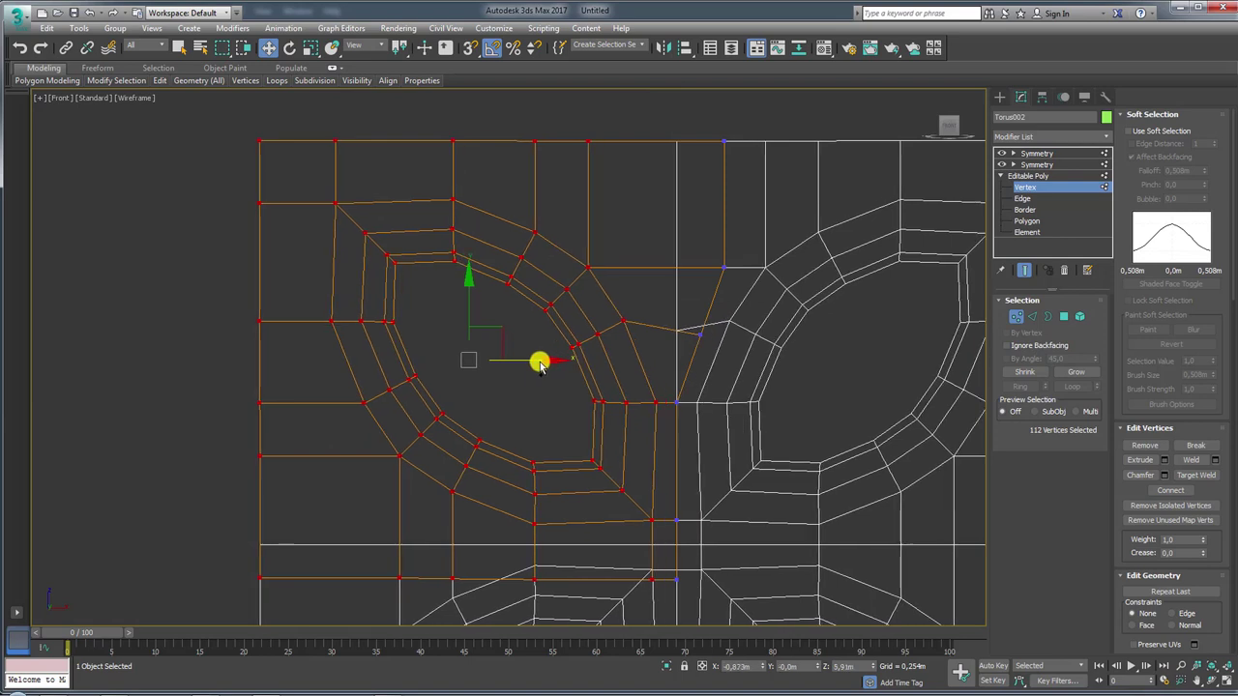
pyautogui.moveTo(540, 363); pyautogui.dragTo(550, 373)
pyautogui.scroll(-2, 539, 425)
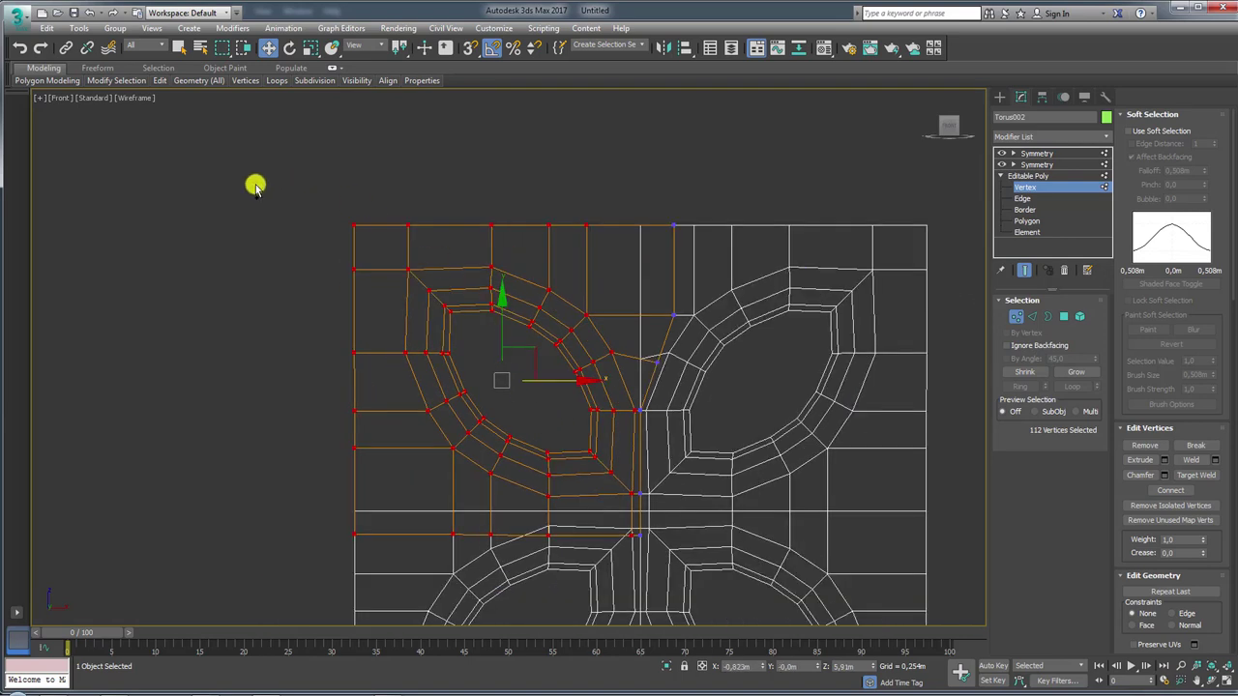
pyautogui.scroll(3, 561, 434)
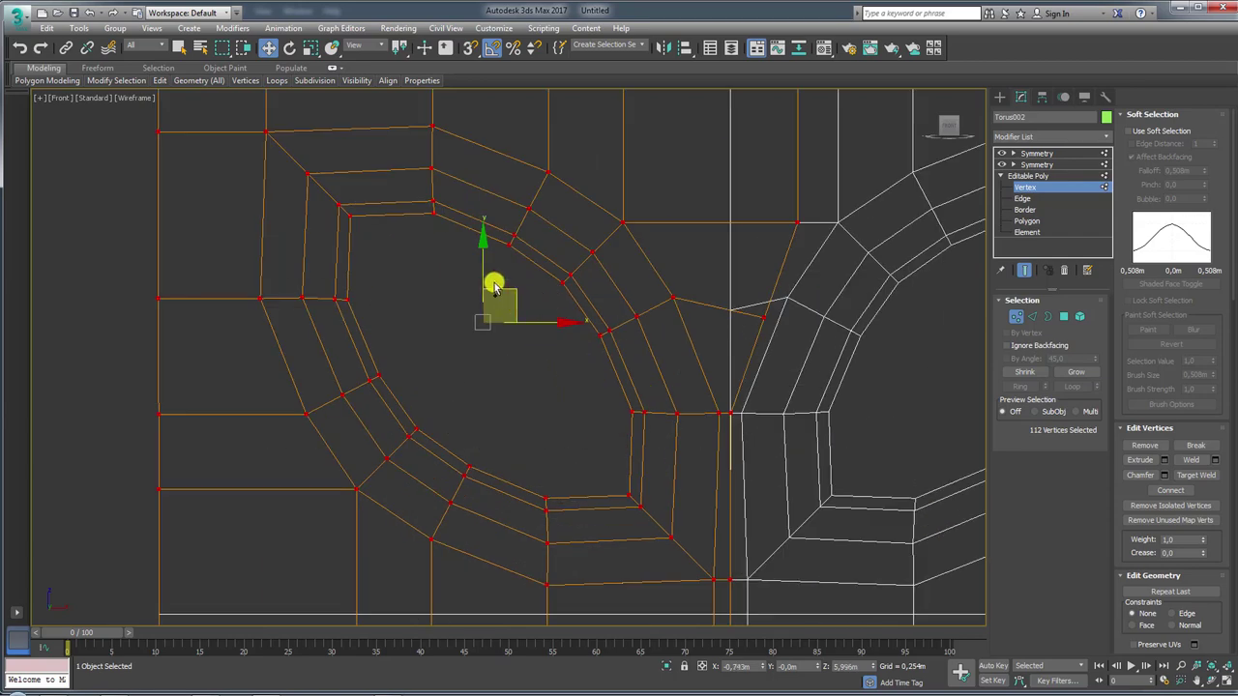
pyautogui.moveTo(483, 277); pyautogui.dragTo(483, 297)
pyautogui.scroll(-3, 484, 297)
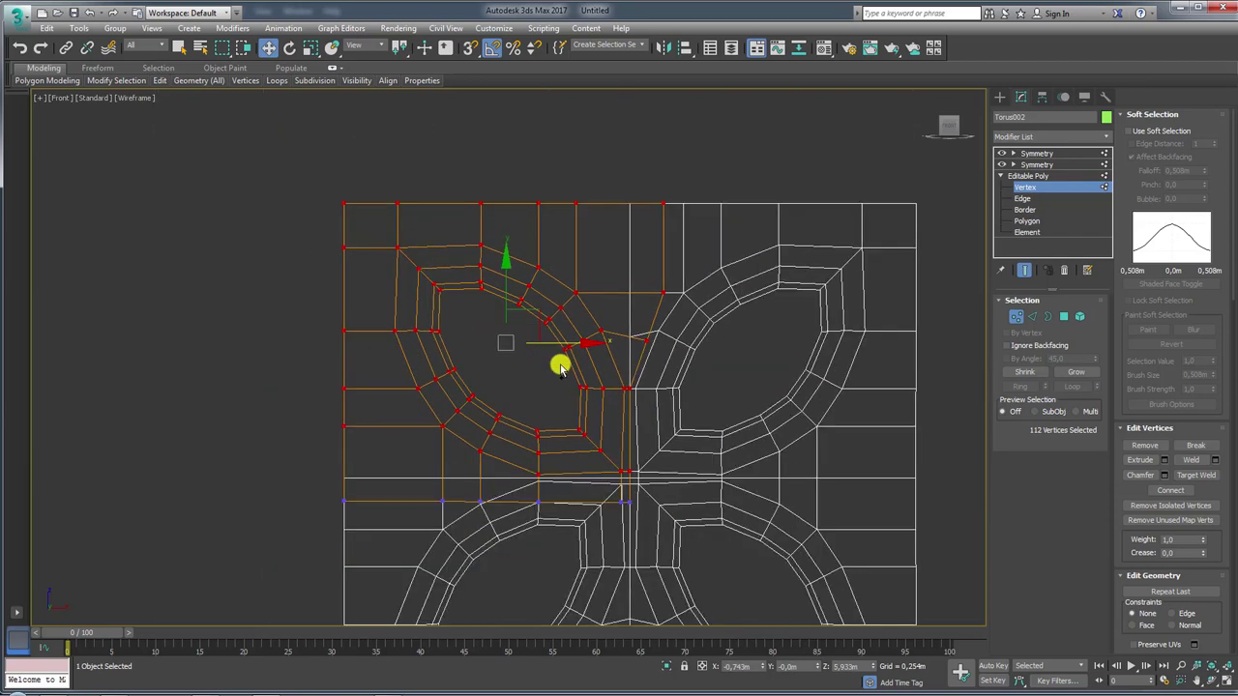
pyautogui.moveTo(572, 397); pyautogui.dragTo(580, 332, button='middle')
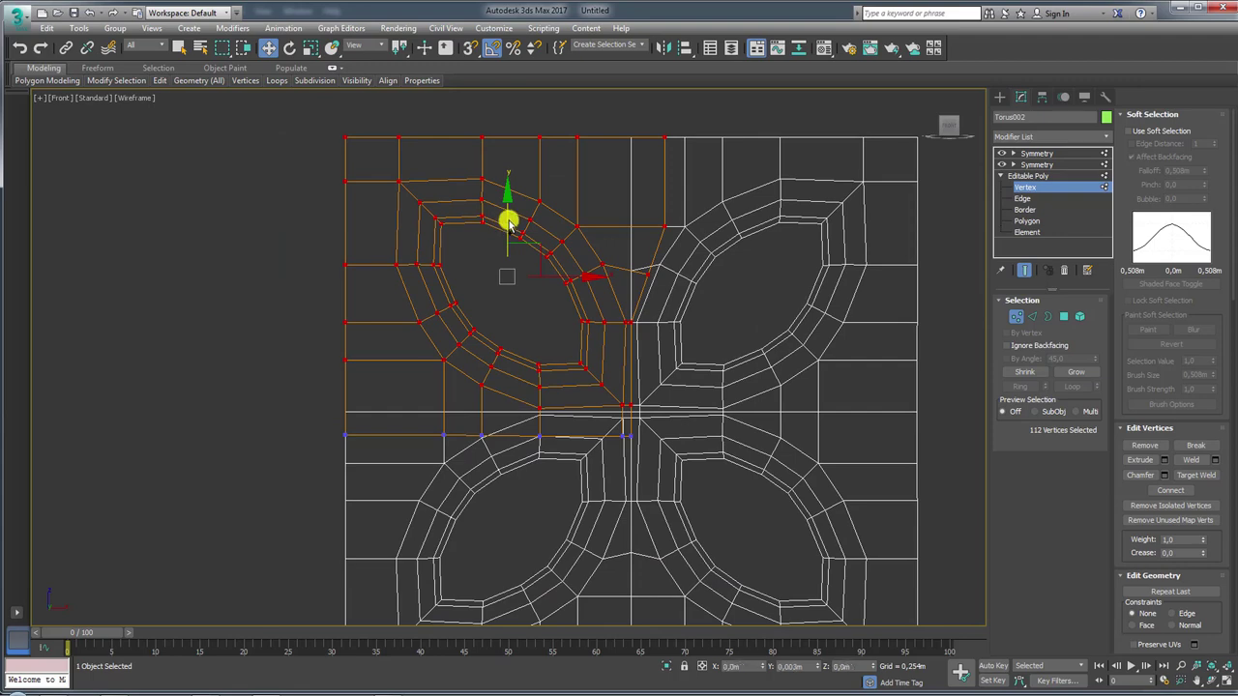
pyautogui.scroll(-2, 537, 243)
# Check the mirrored tile in the shaded perspective view
pyautogui.click(1038, 153)
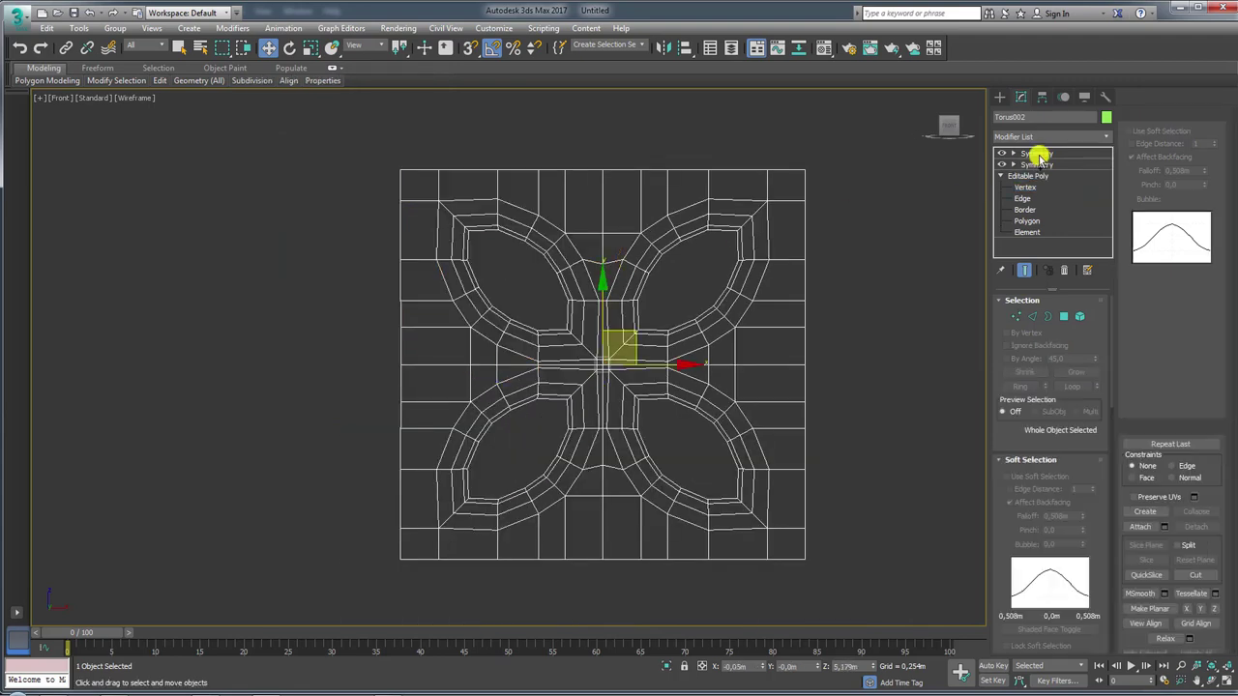
pyautogui.press('p')
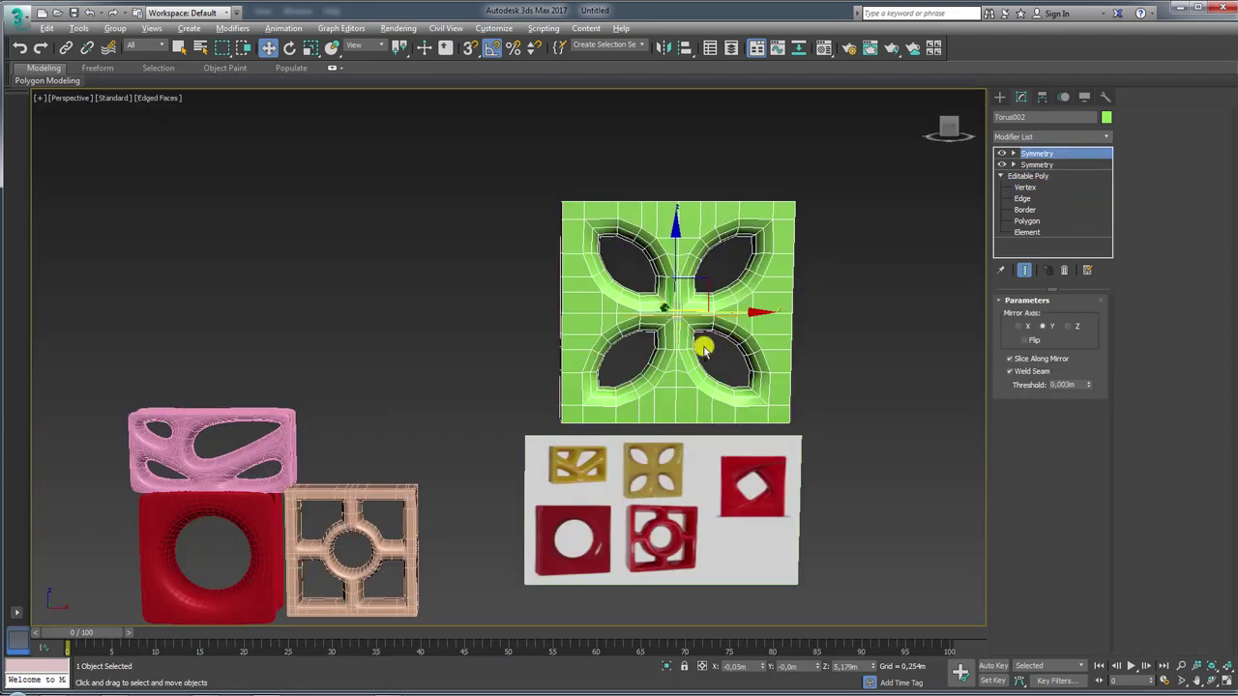
pyautogui.moveTo(724, 345)
pyautogui.keyDown('alt'); pyautogui.mouseDown(button='middle')
pyautogui.moveTo(699, 378)
pyautogui.moveTo(671, 332)
pyautogui.moveTo(635, 463)
pyautogui.mouseUp(button='middle'); pyautogui.keyUp('alt')
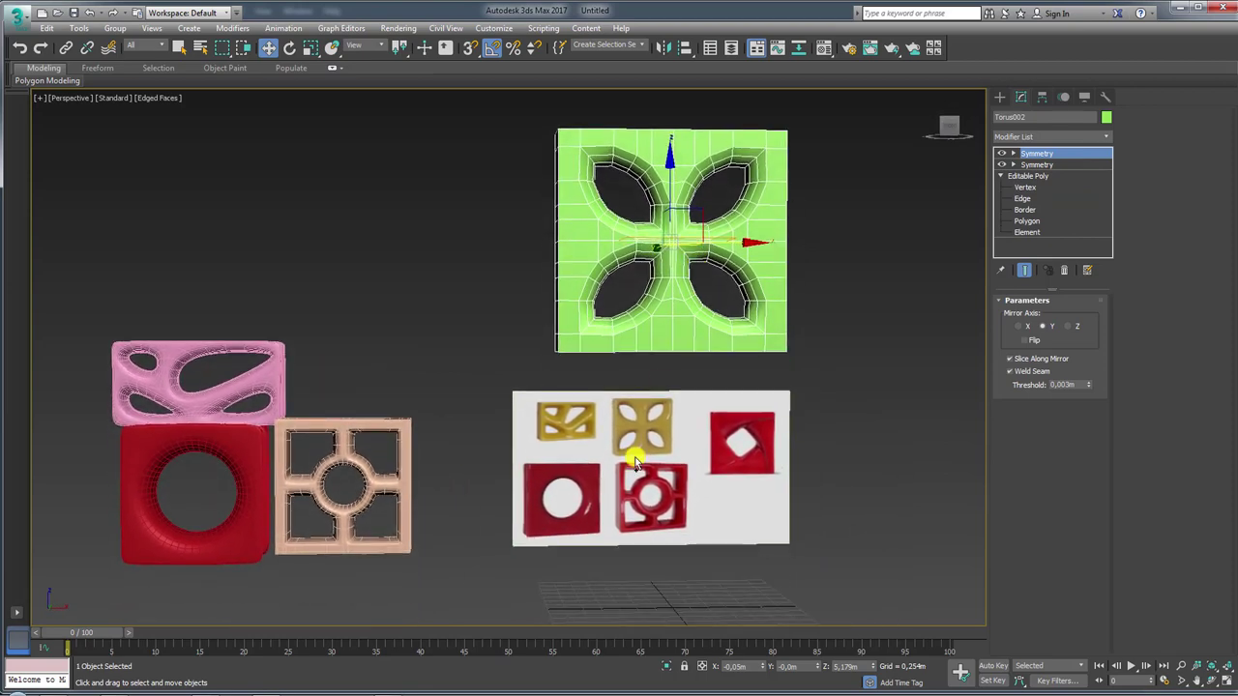
pyautogui.scroll(3, 601, 287)
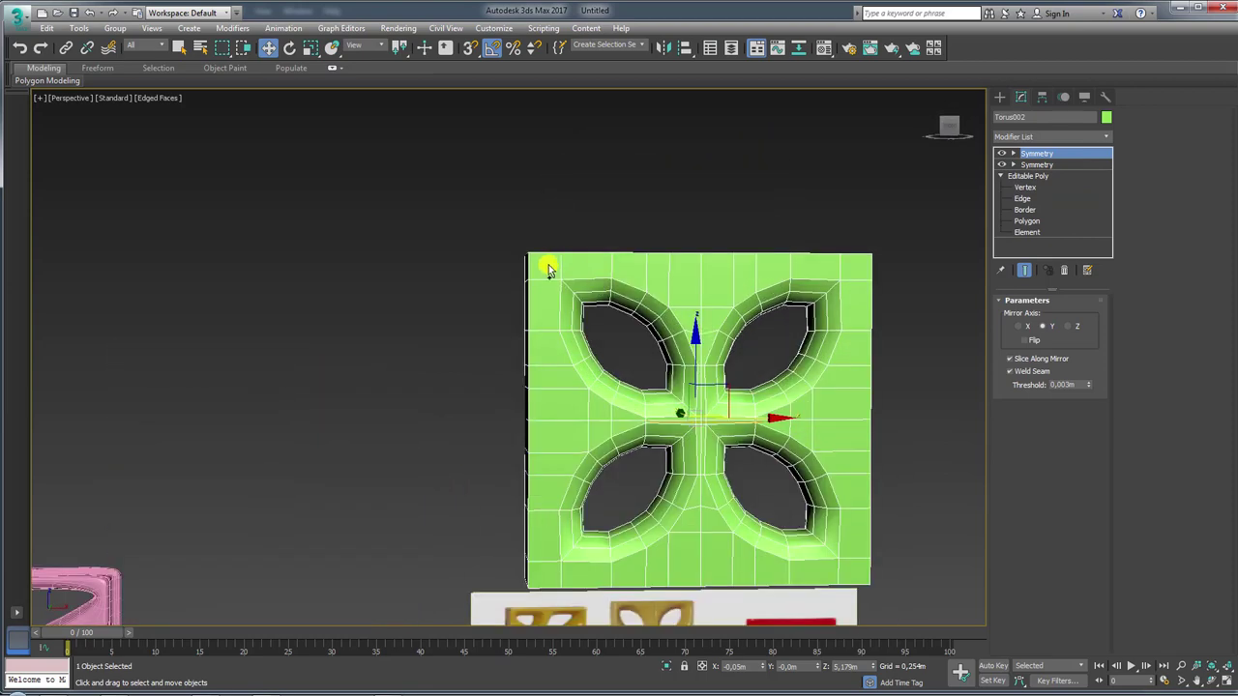
# In Front view, move the top row of vertices down and the left column right
pyautogui.click(1025, 187)
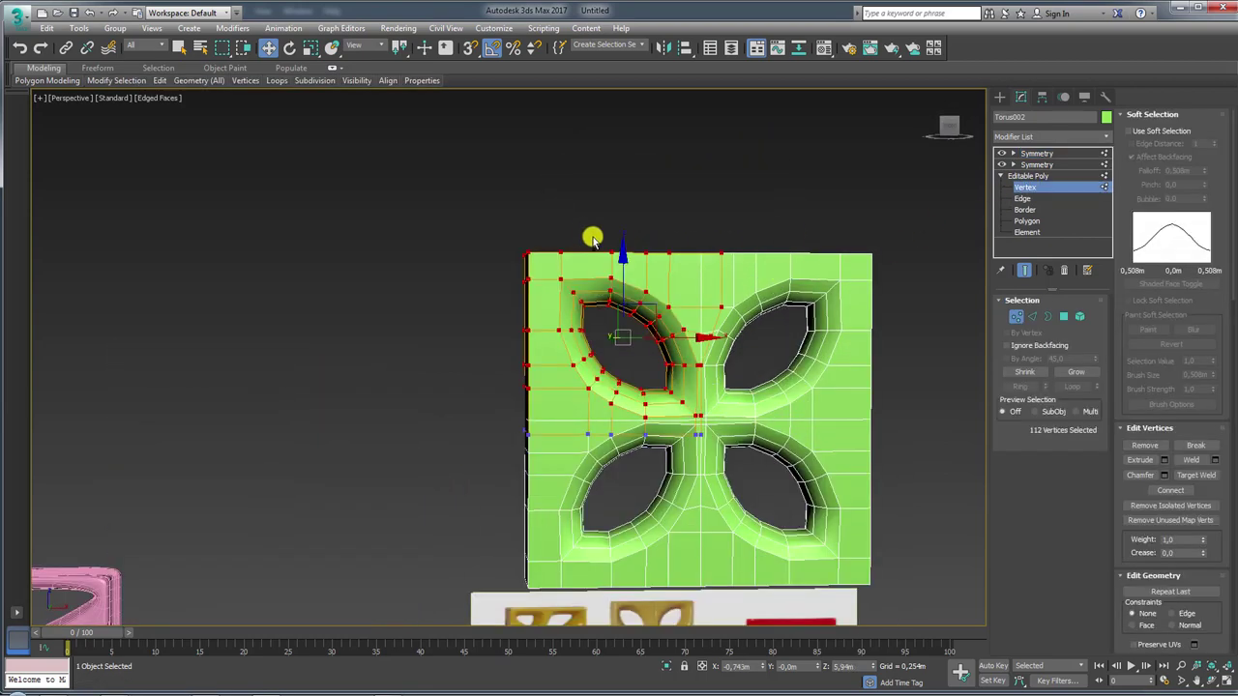
pyautogui.press('f')
pyautogui.moveTo(583, 232); pyautogui.dragTo(594, 381, button='middle')
pyautogui.moveTo(377, 269)
pyautogui.mouseDown()
pyautogui.moveTo(494, 304)
pyautogui.moveTo(689, 312)
pyautogui.mouseUp()
pyautogui.moveTo(529, 255); pyautogui.dragTo(530, 275)
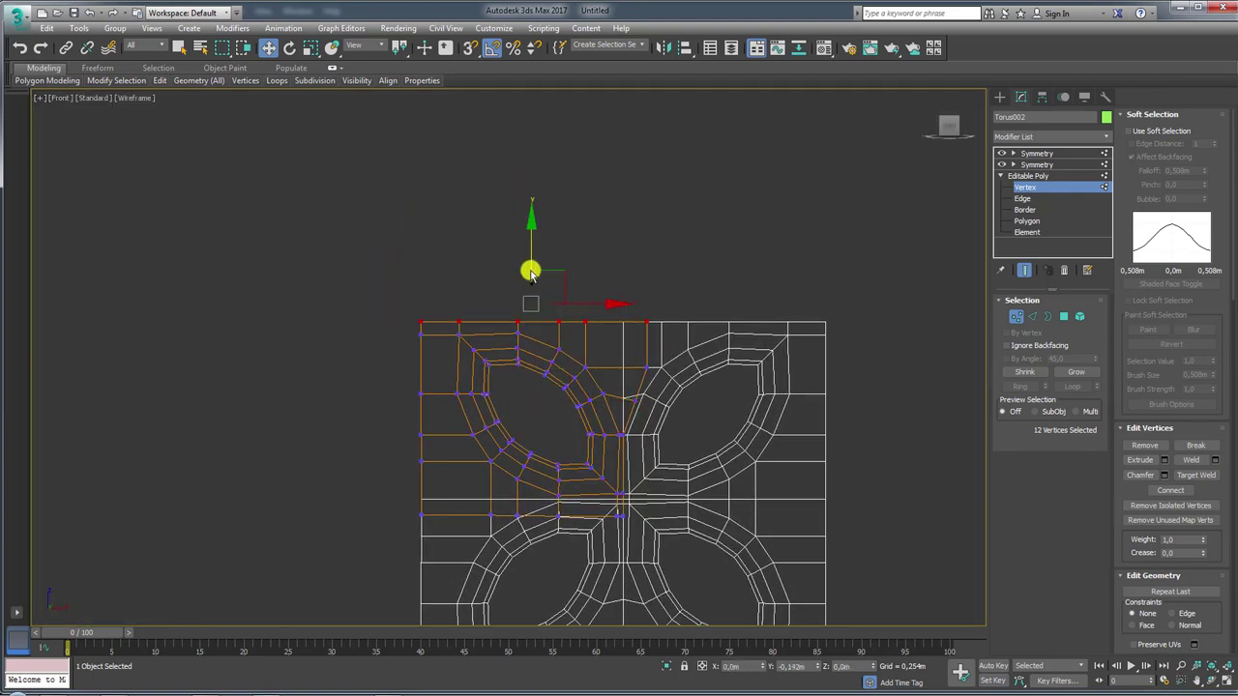
pyautogui.moveTo(406, 301); pyautogui.dragTo(435, 492)
pyautogui.moveTo(448, 576); pyautogui.dragTo(449, 577)
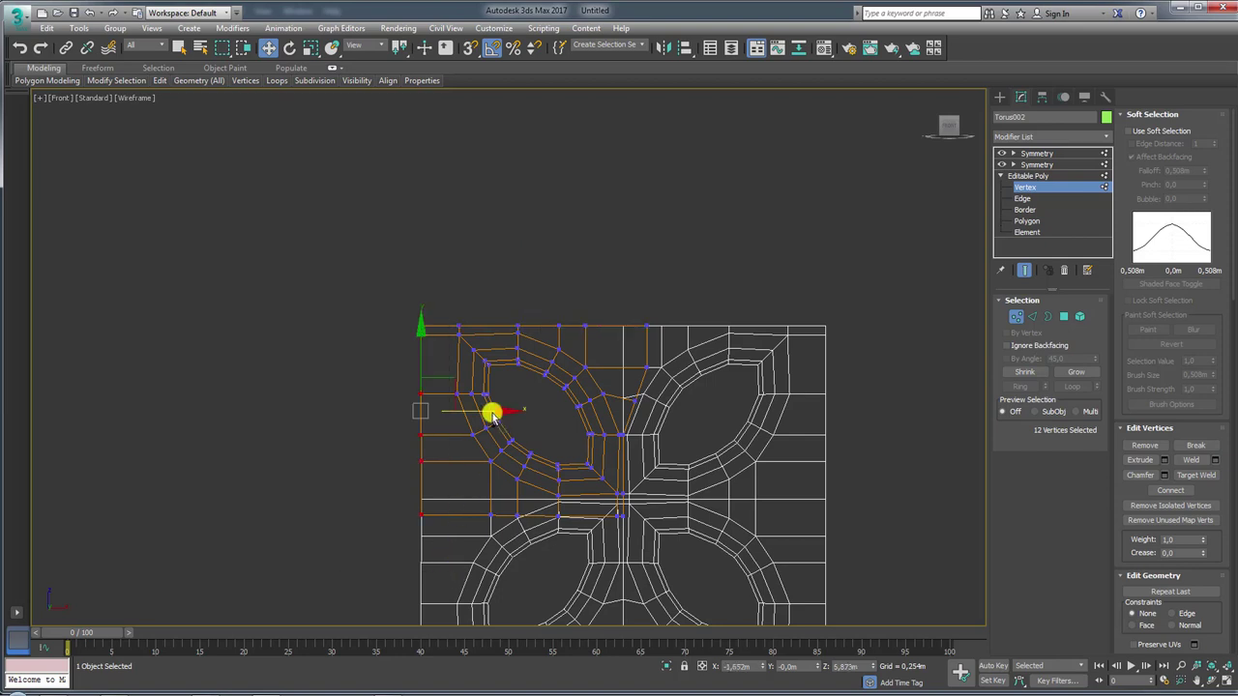
pyautogui.moveTo(483, 413); pyautogui.dragTo(512, 410)
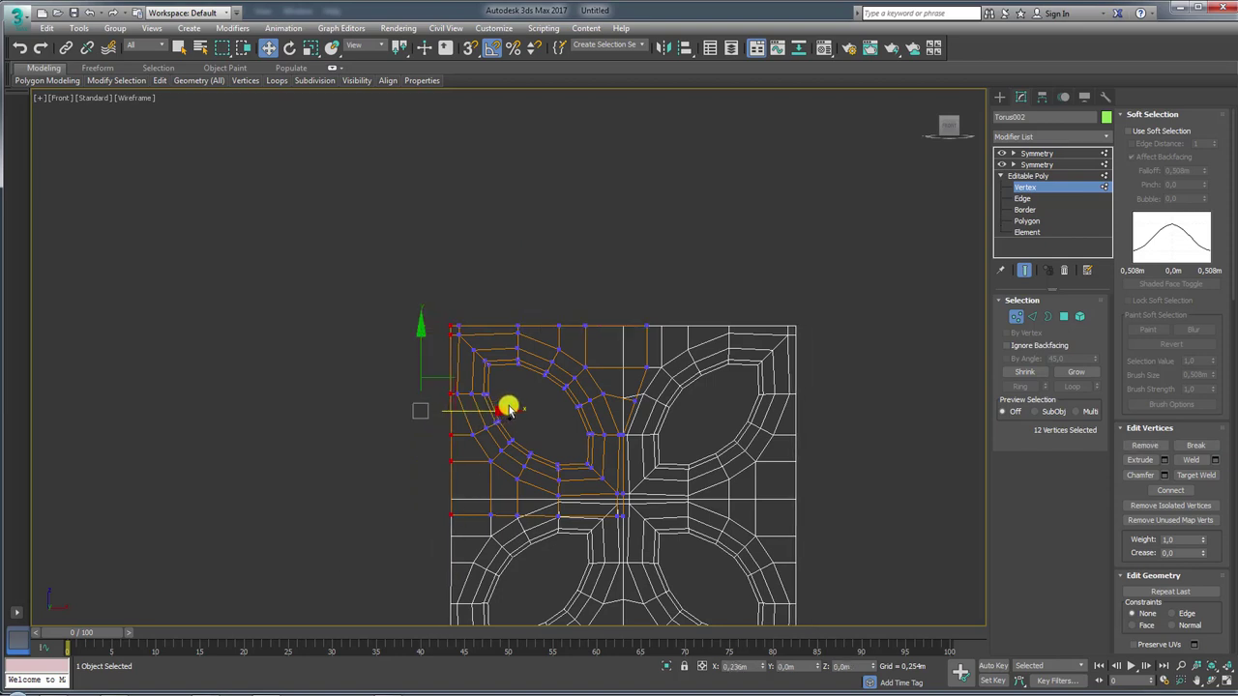
# Exit vertex editing and frame the mirrored green tile in the perspective view
pyautogui.click(1035, 153)
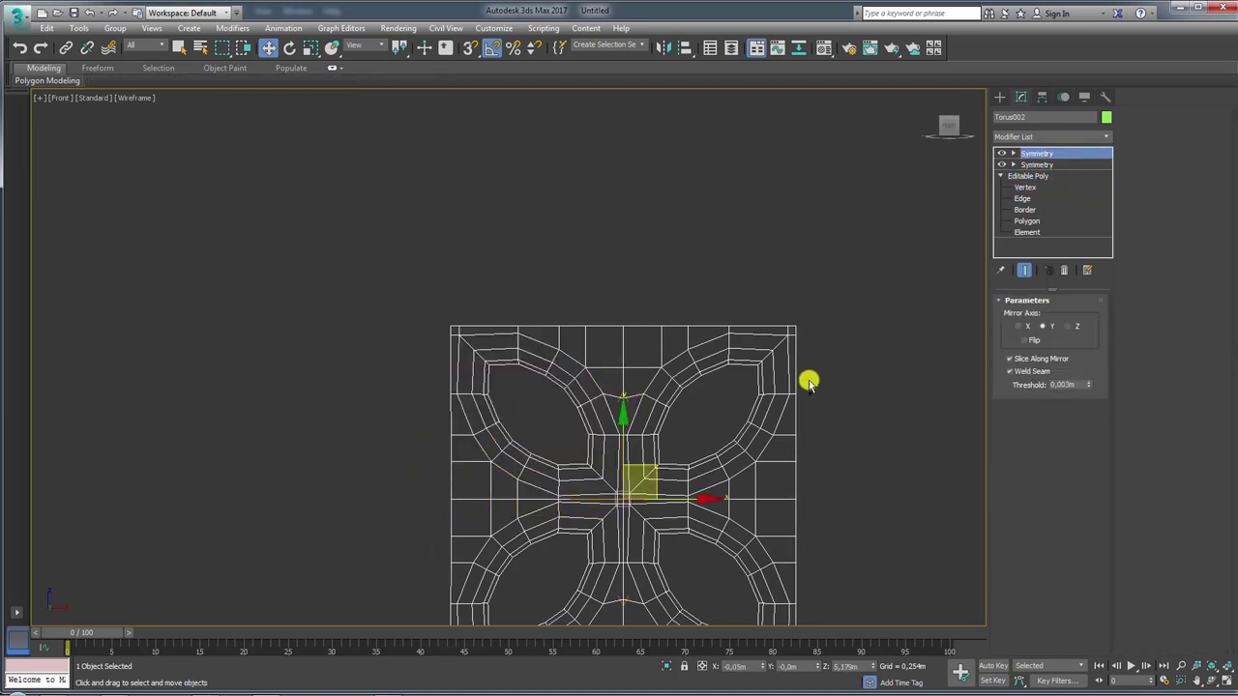
pyautogui.press('p')
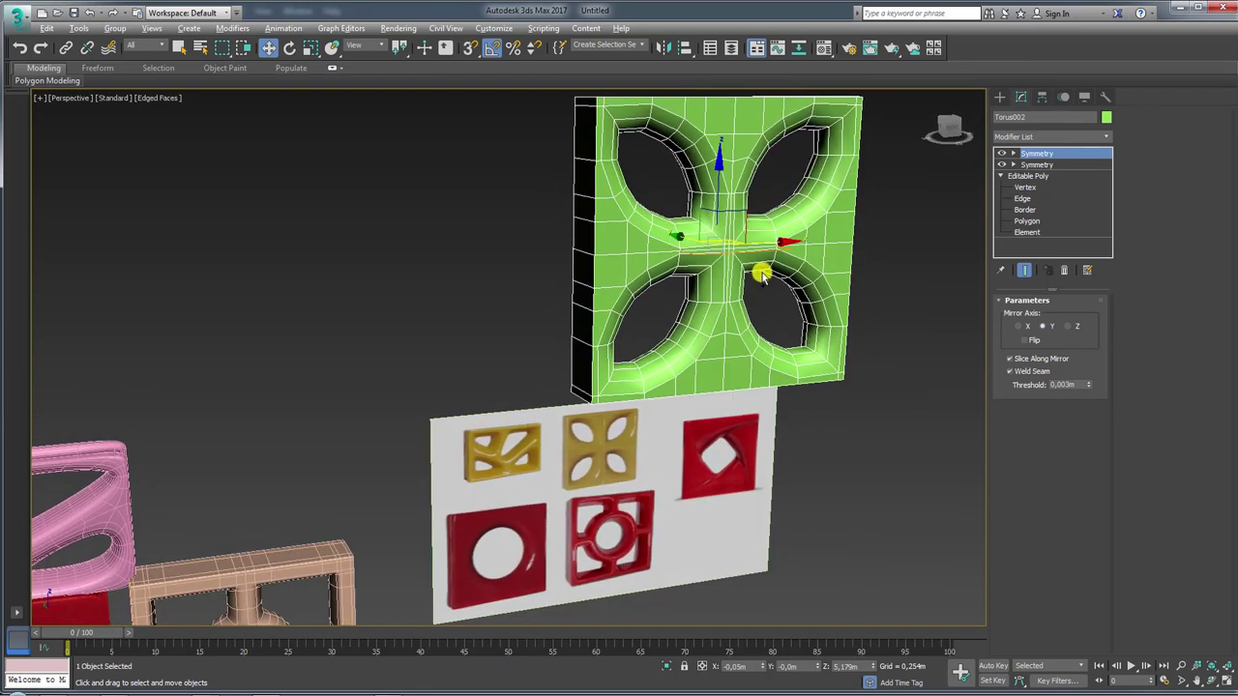
pyautogui.press('z')
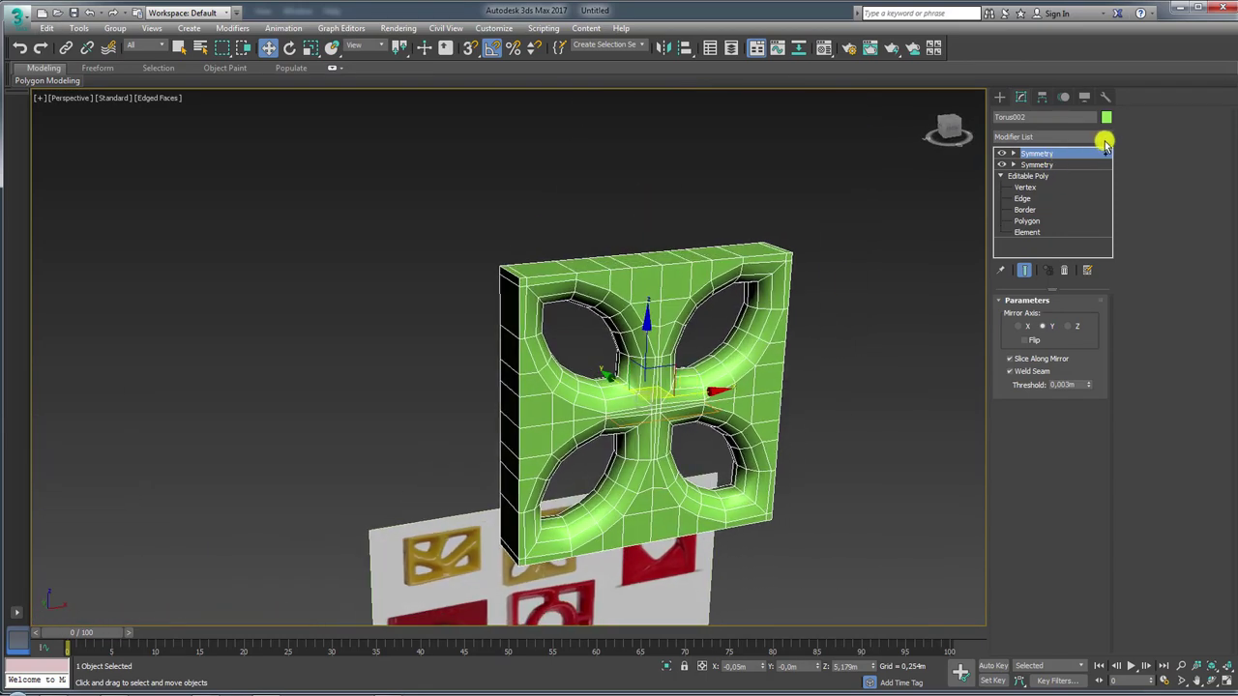
pyautogui.click(1105, 143)
pyautogui.moveTo(1106, 165); pyautogui.dragTo(1105, 319)
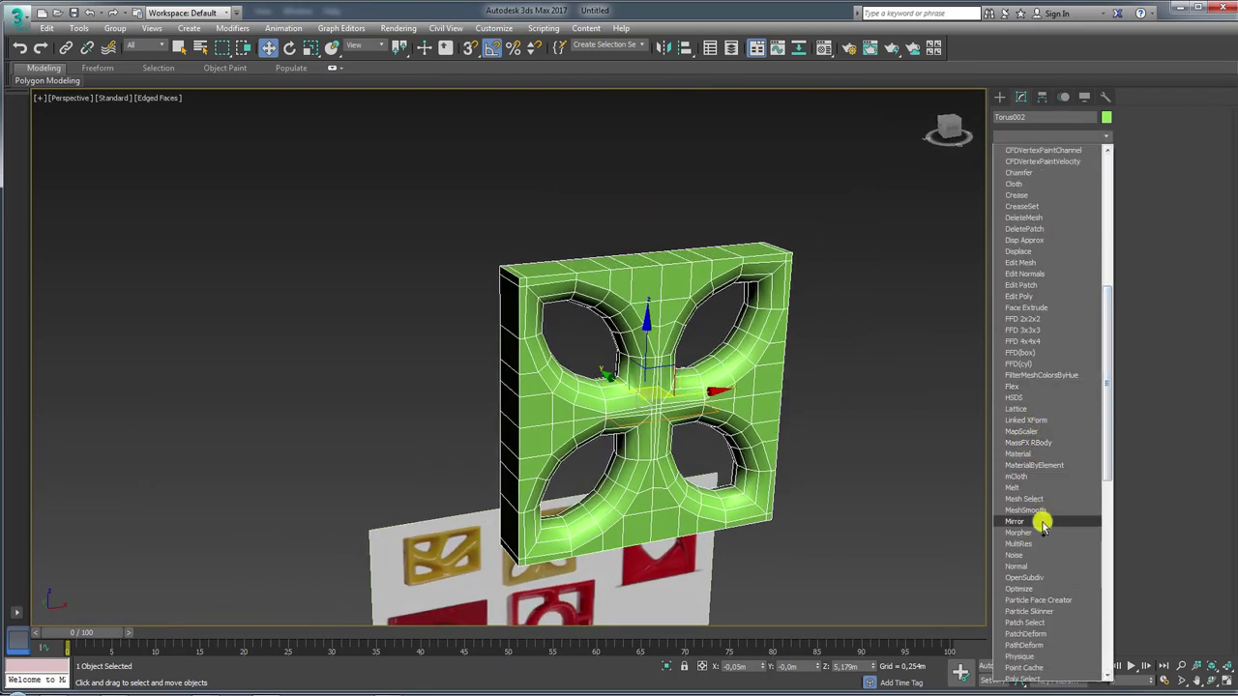
# Add an Edit Poly modifier and select the whole block element
pyautogui.click(1022, 296)
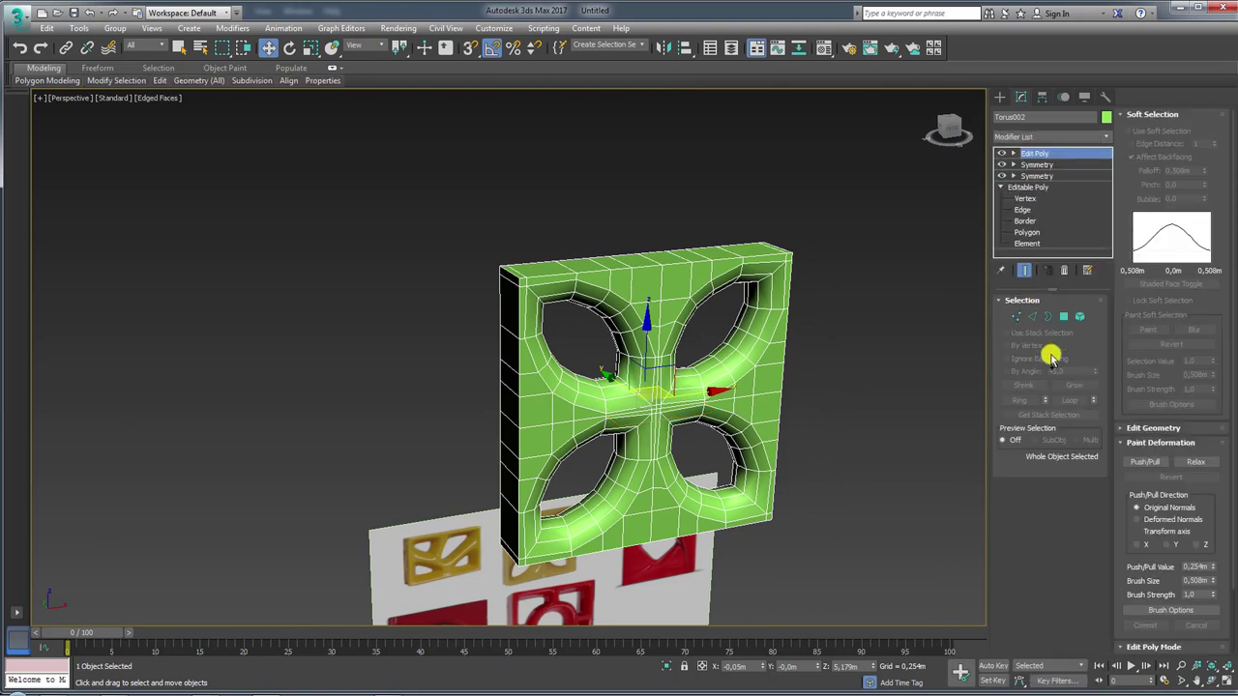
pyautogui.click(1080, 314)
pyautogui.click(705, 415)
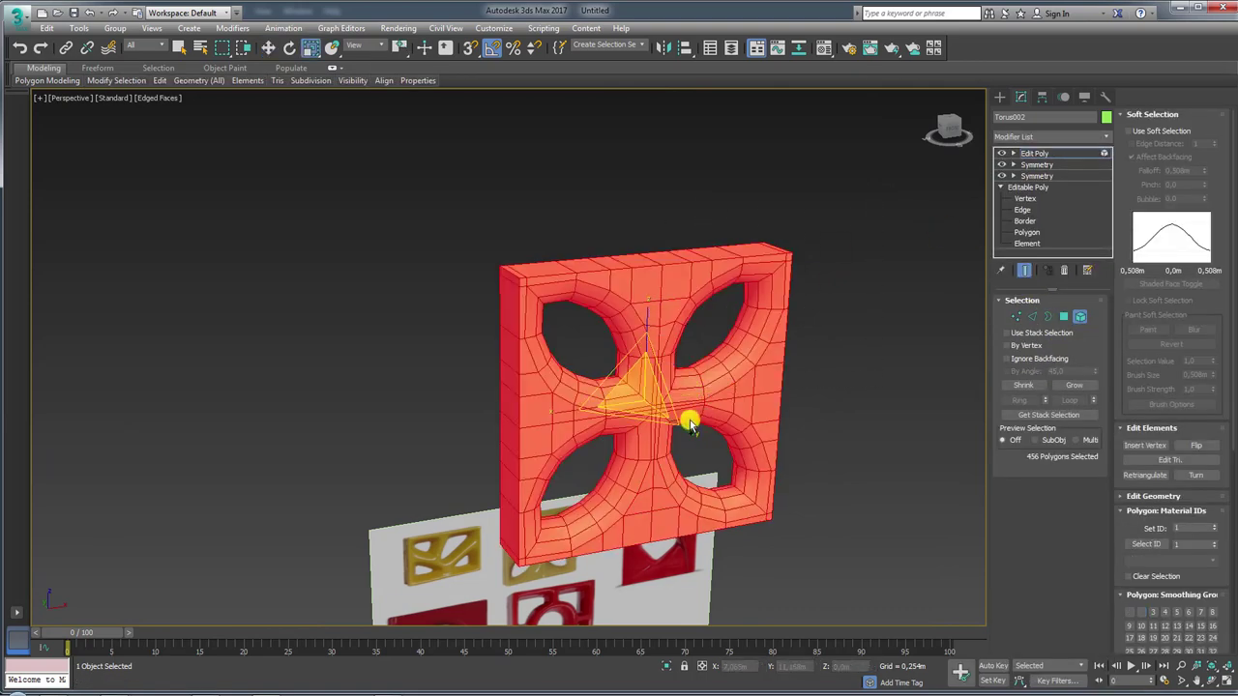
pyautogui.keyDown('alt'); pyautogui.moveTo(687, 420); pyautogui.dragTo(713, 442, button='middle'); pyautogui.keyUp('alt')
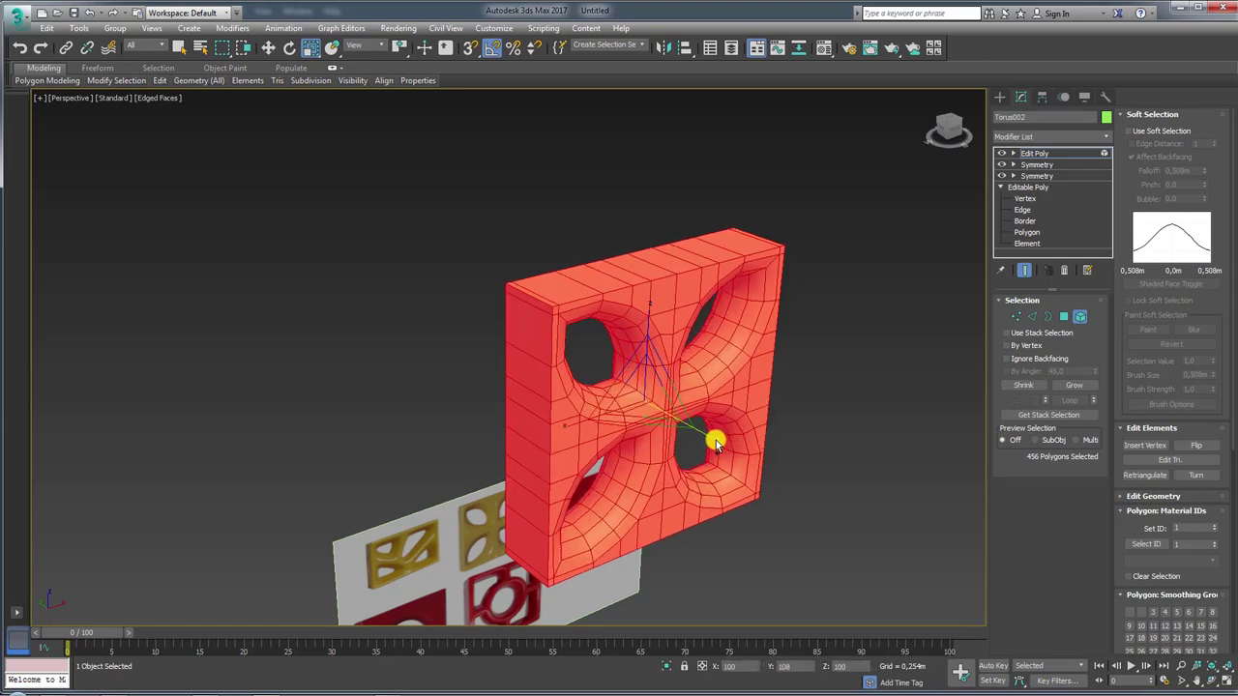
pyautogui.keyDown('alt'); pyautogui.moveTo(712, 436); pyautogui.dragTo(839, 348, button='middle'); pyautogui.keyUp('alt')
# Ring-select the side edges and Connect them with 2 pinched segments
pyautogui.click(1030, 316)
pyautogui.keyDown('alt'); pyautogui.moveTo(735, 328); pyautogui.dragTo(566, 332, button='middle'); pyautogui.keyUp('alt')
pyautogui.click(1024, 400)
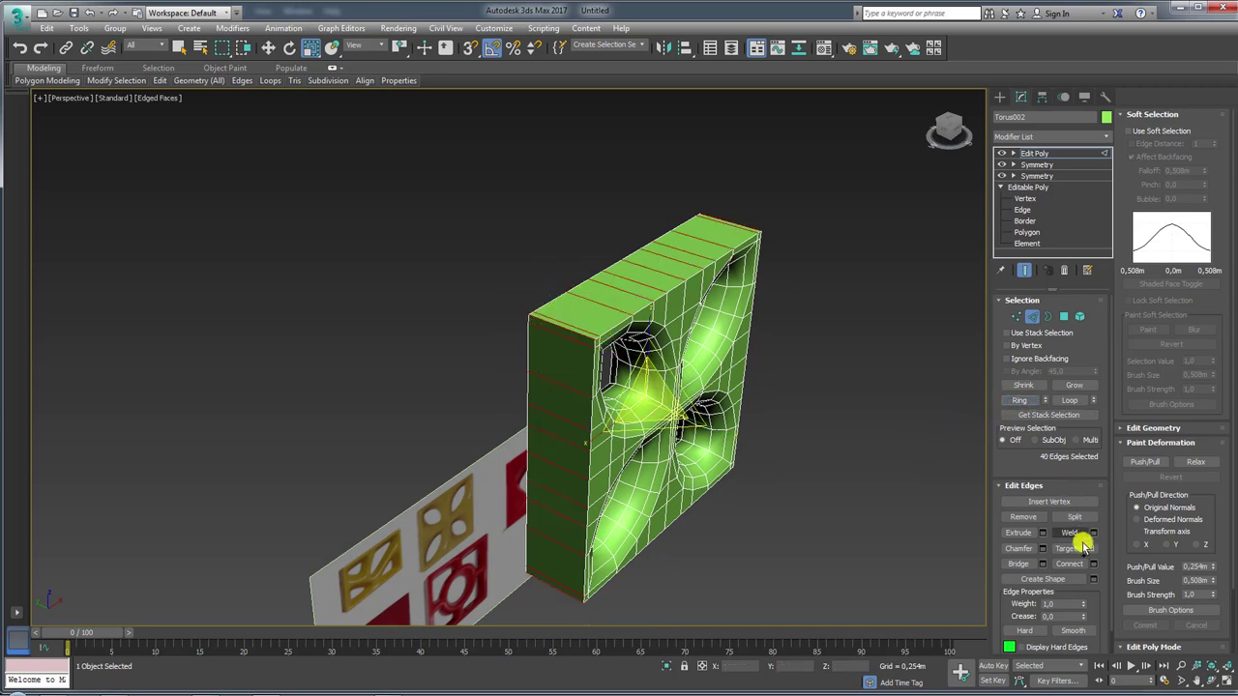
pyautogui.click(1093, 564)
pyautogui.scroll(3, 580, 354)
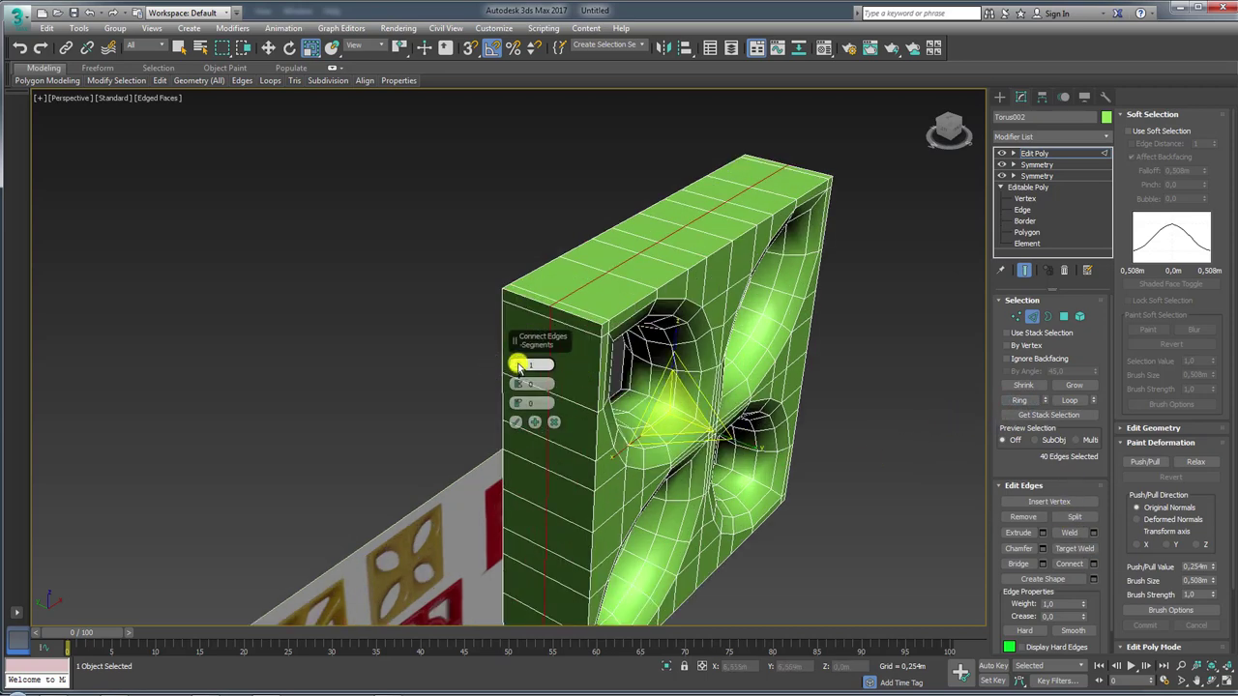
pyautogui.moveTo(519, 368); pyautogui.dragTo(514, 155)
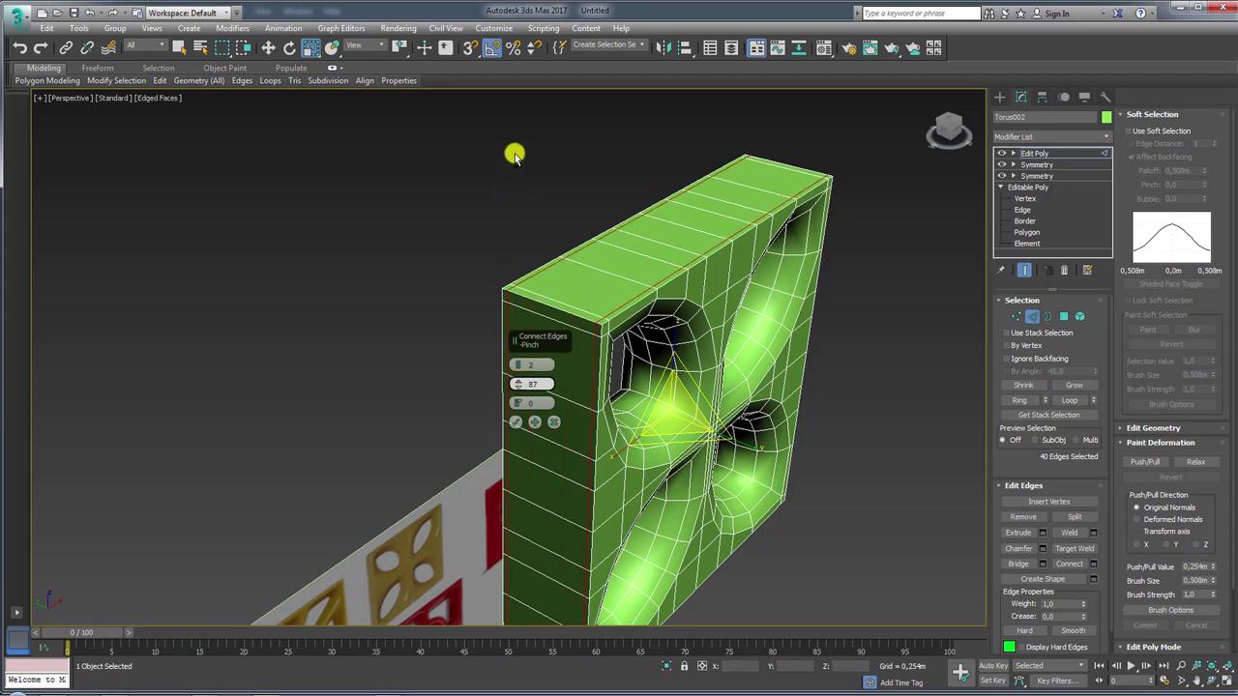
pyautogui.click(515, 421)
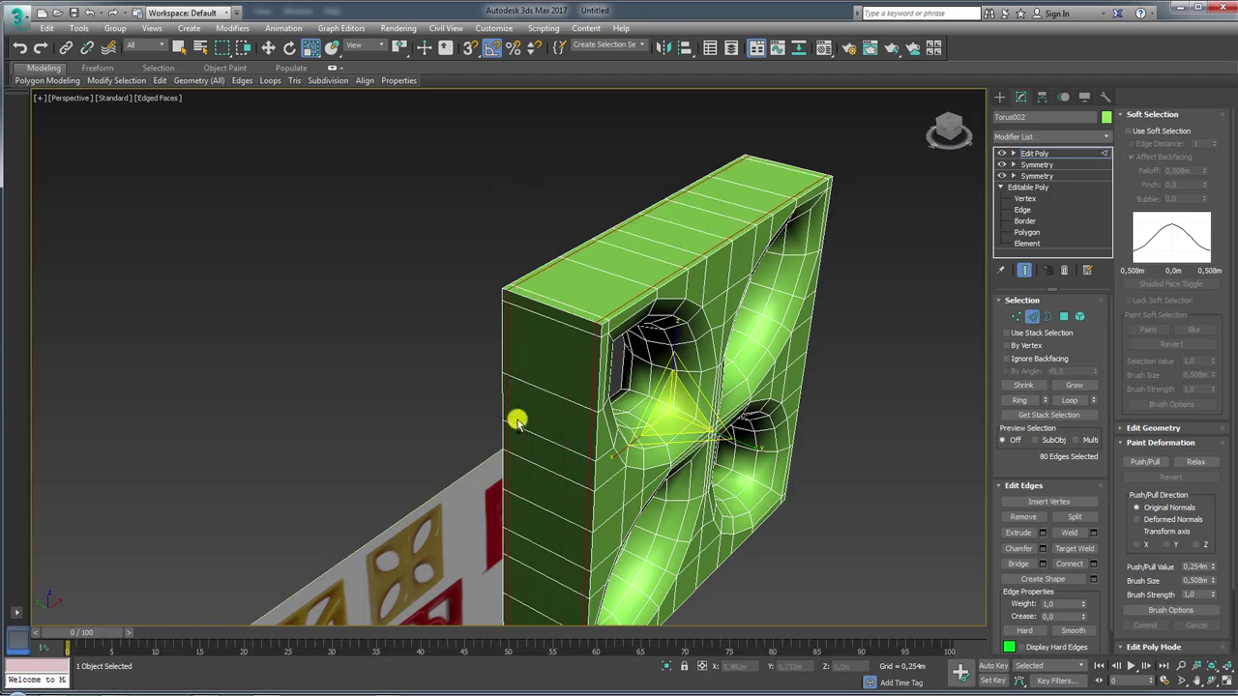
# Add TurboSmooth and orbit to compare the rounded tile against the reference image
pyautogui.click(1103, 136)
pyautogui.moveTo(1106, 159); pyautogui.dragTo(1106, 531)
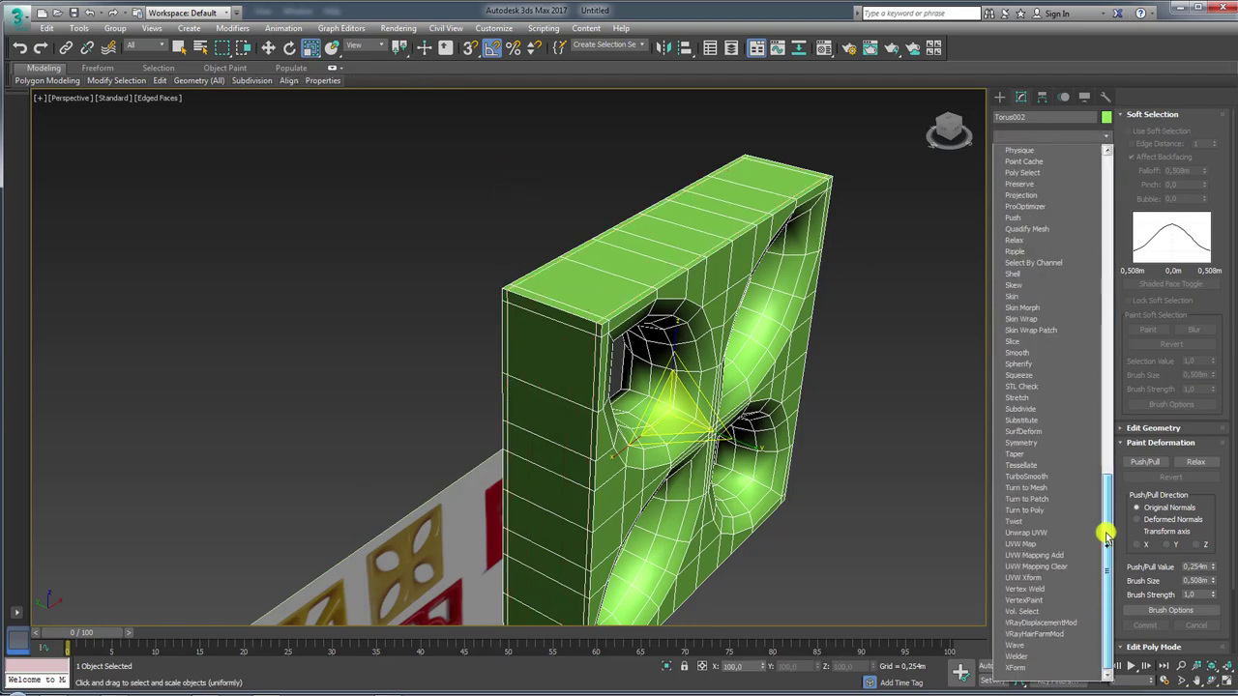
pyautogui.click(1041, 476)
pyautogui.keyDown('alt'); pyautogui.moveTo(815, 442); pyautogui.dragTo(752, 359, button='middle'); pyautogui.keyUp('alt')
pyautogui.keyDown('alt'); pyautogui.moveTo(763, 402); pyautogui.dragTo(779, 227, button='middle'); pyautogui.keyUp('alt')
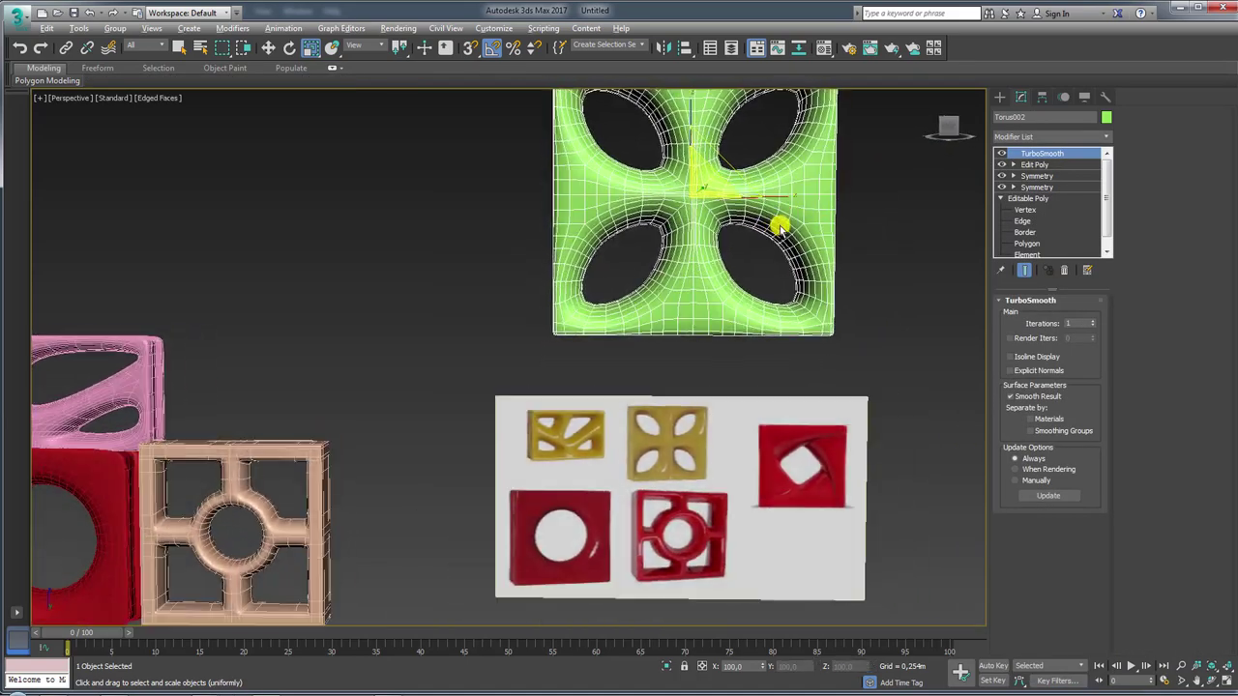
pyautogui.moveTo(629, 477); pyautogui.dragTo(703, 470)
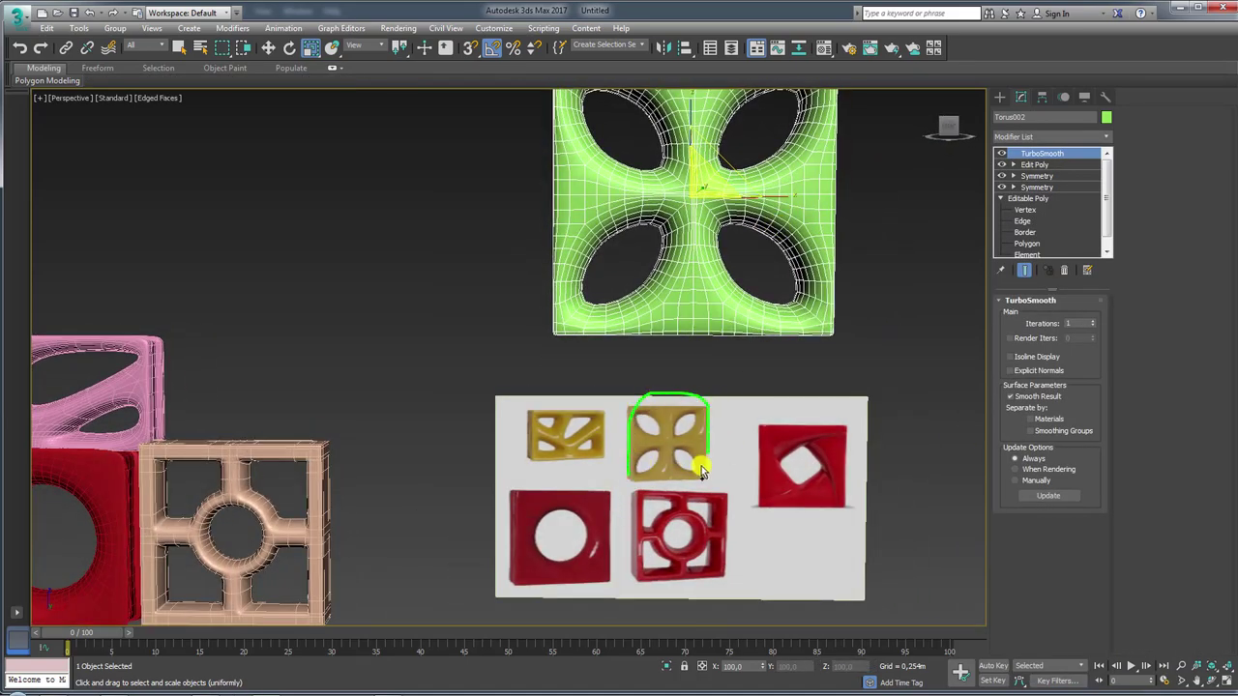
pyautogui.keyDown('alt'); pyautogui.moveTo(674, 360); pyautogui.dragTo(732, 323, button='middle'); pyautogui.keyUp('alt')
pyautogui.scroll(3, 695, 309)
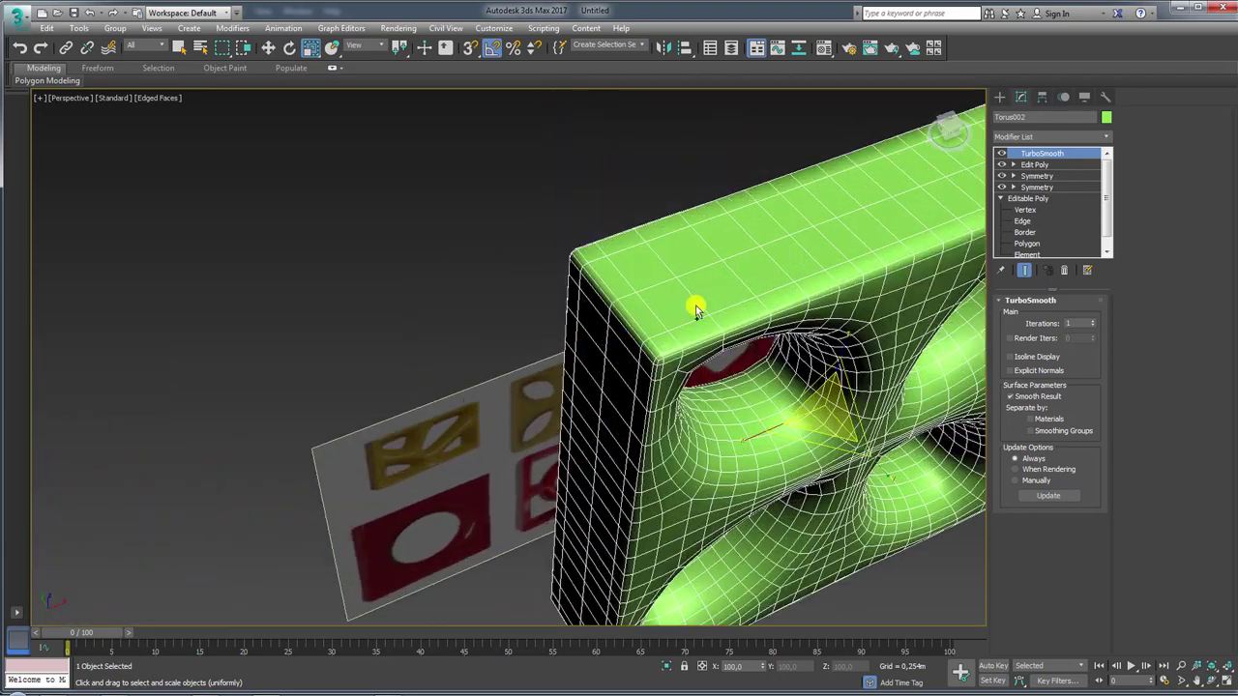
pyautogui.click(1034, 164)
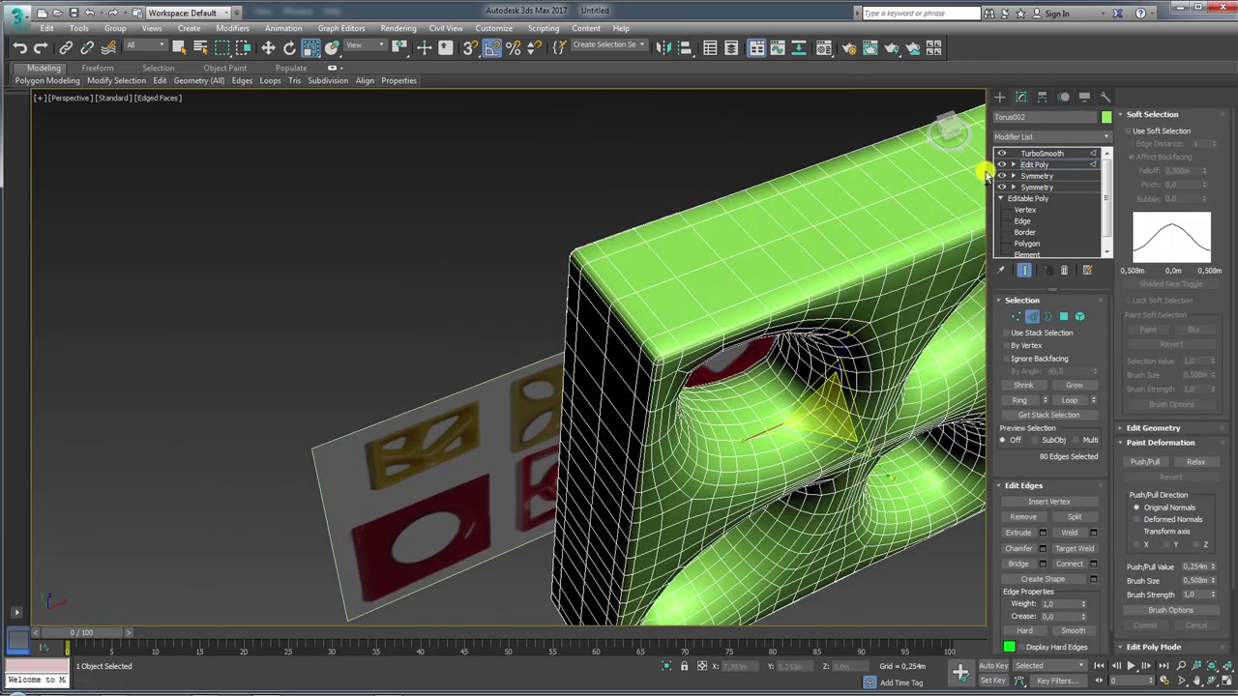
# Ring-select the top border edges on the coarse cage and convert them to polygons
pyautogui.click(1001, 153)
pyautogui.keyDown('alt'); pyautogui.moveTo(779, 272); pyautogui.dragTo(774, 358, button='middle'); pyautogui.keyUp('alt')
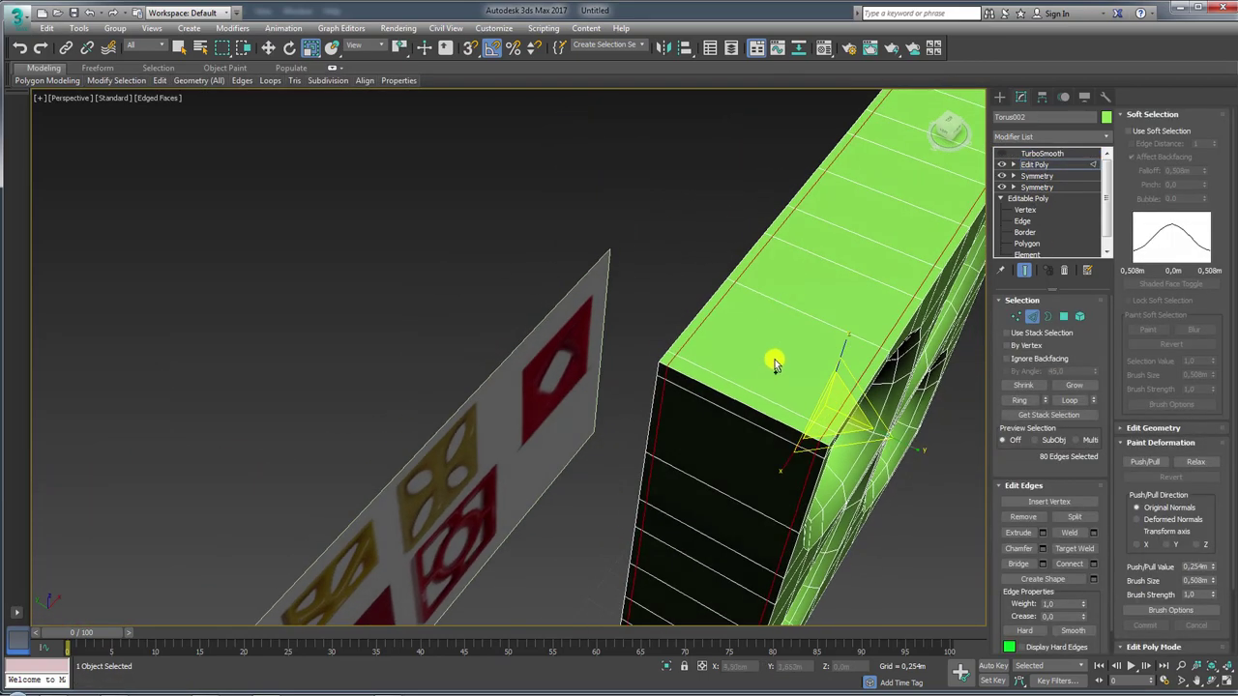
pyautogui.click(814, 325)
pyautogui.click(1019, 400)
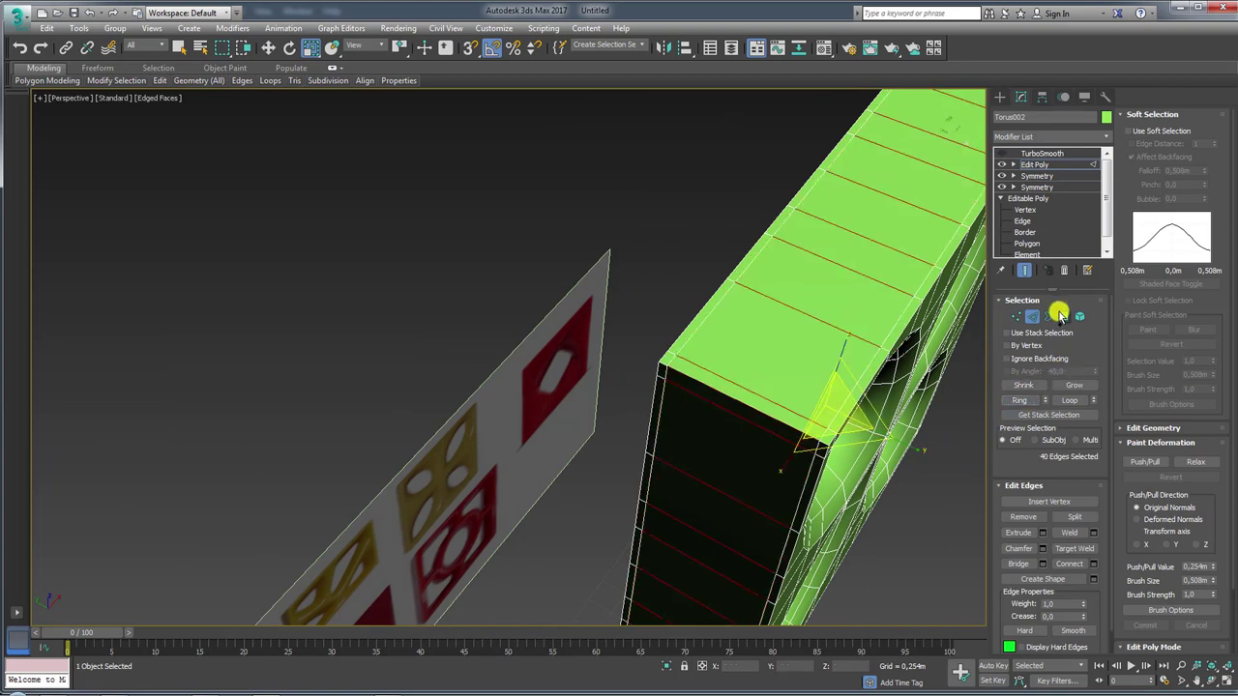
pyautogui.keyDown('ctrl'); pyautogui.click(1064, 316); pyautogui.keyUp('ctrl')
# Inset the border polygons slightly, bevel them inward, and turn TurboSmooth back on
pyautogui.click(1069, 533)
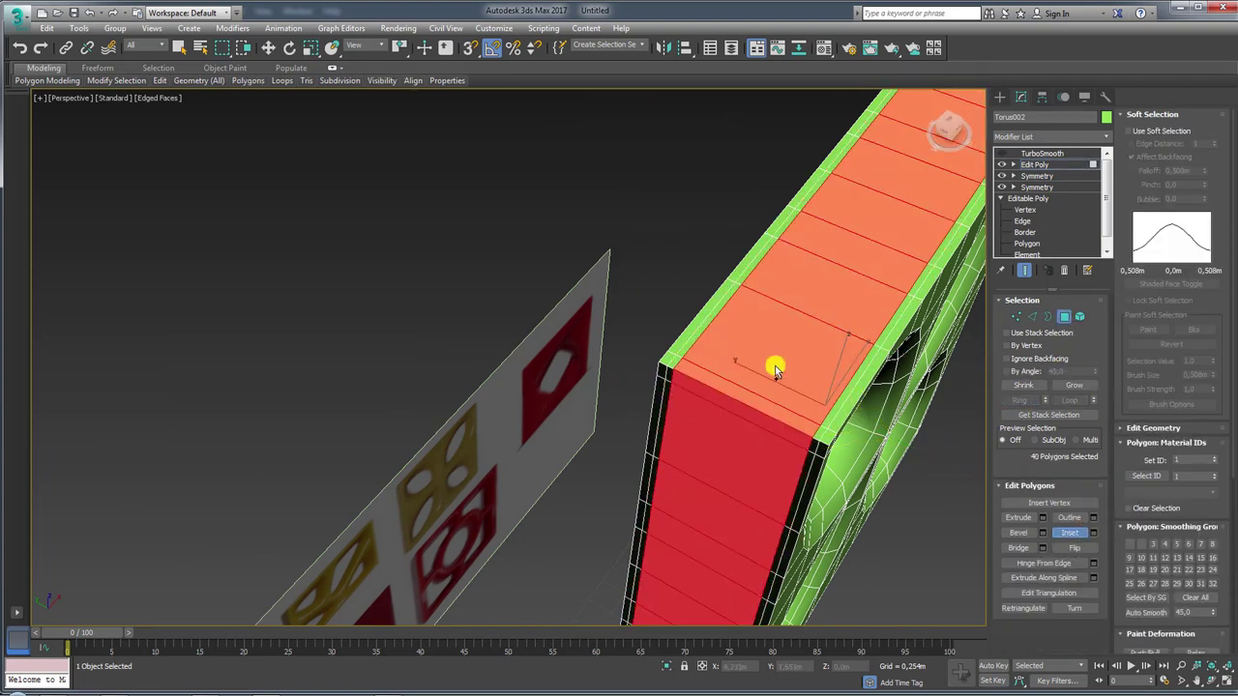
pyautogui.moveTo(774, 367); pyautogui.dragTo(768, 359)
pyautogui.click(1039, 533)
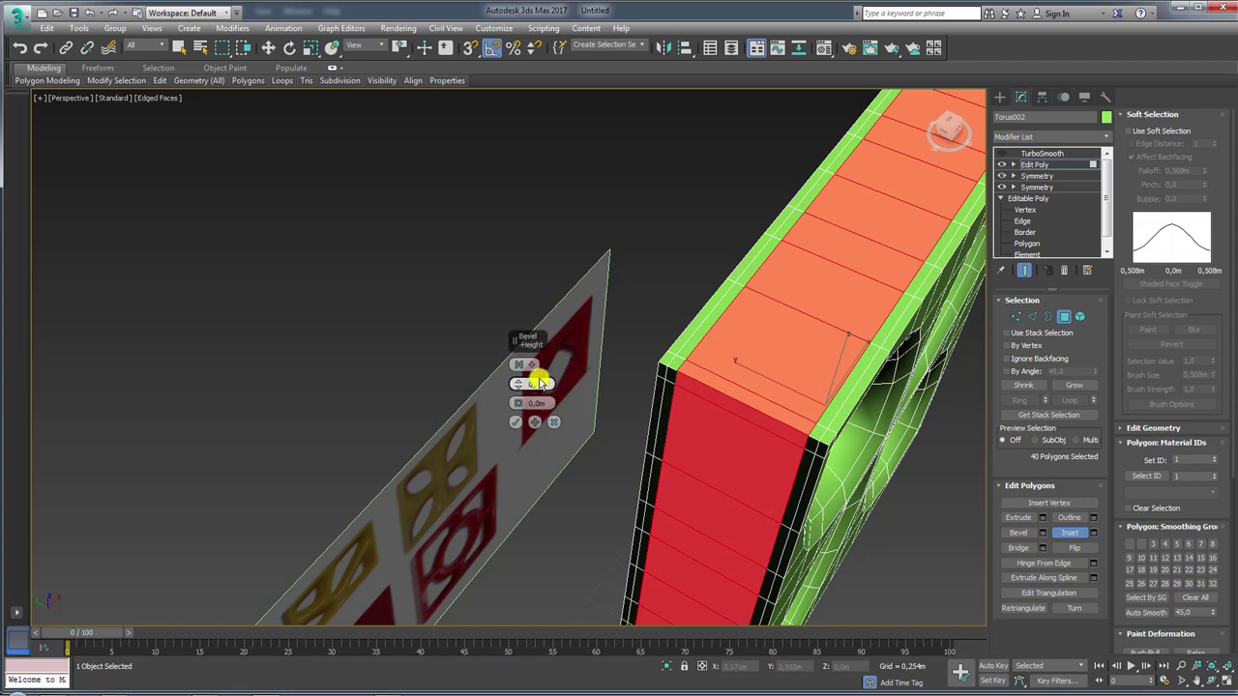
pyautogui.moveTo(517, 384)
pyautogui.mouseDown()
pyautogui.moveTo(519, 411)
pyautogui.moveTo(539, 375)
pyautogui.mouseUp()
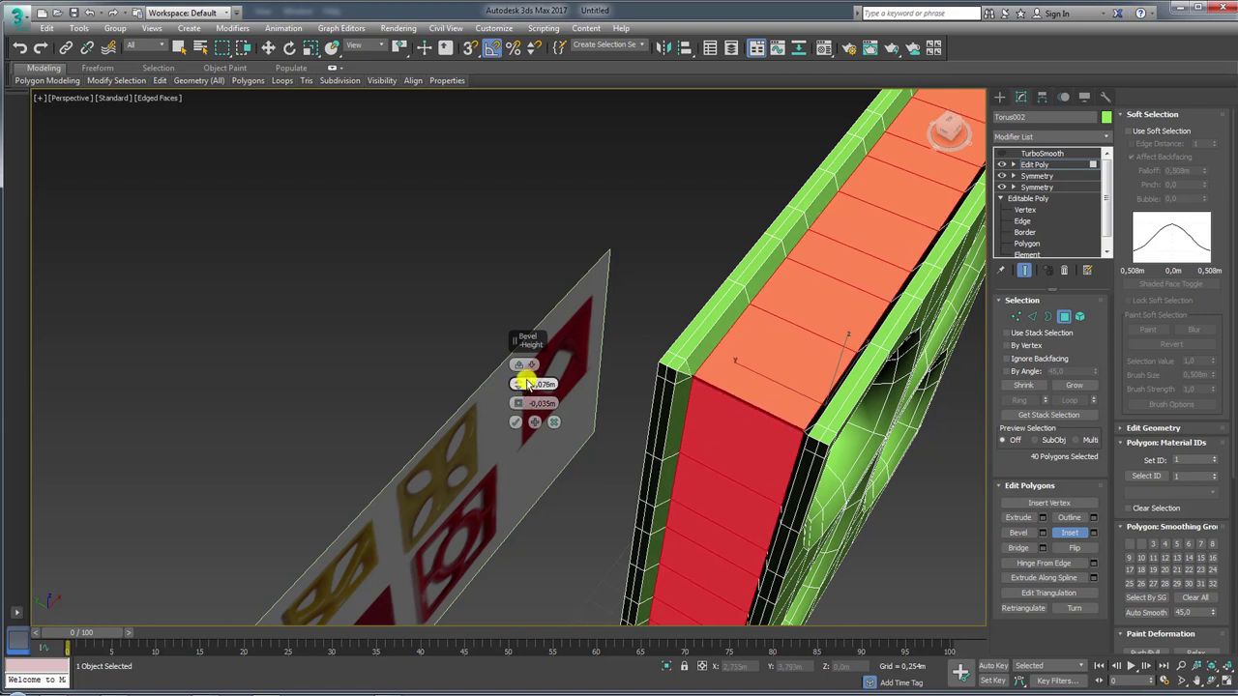
pyautogui.click(519, 421)
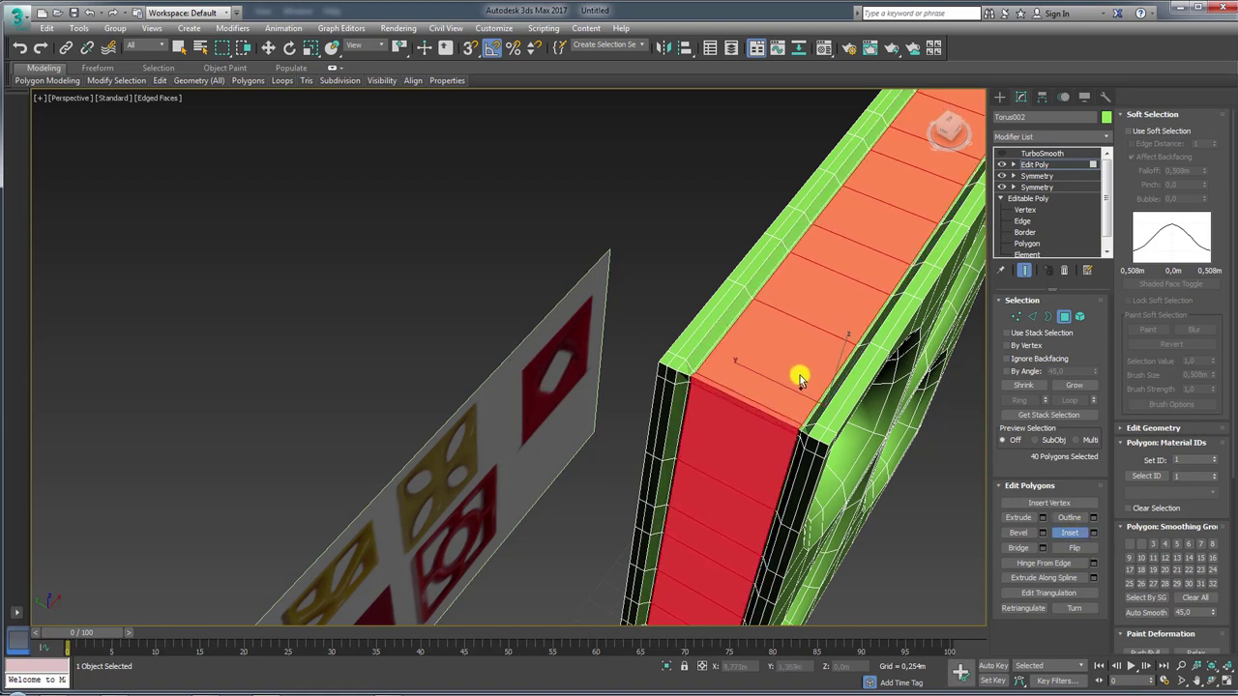
pyautogui.click(1040, 162)
pyautogui.click(1044, 155)
# Show the smoothed block and move it toward the other blocks
pyautogui.click(1002, 154)
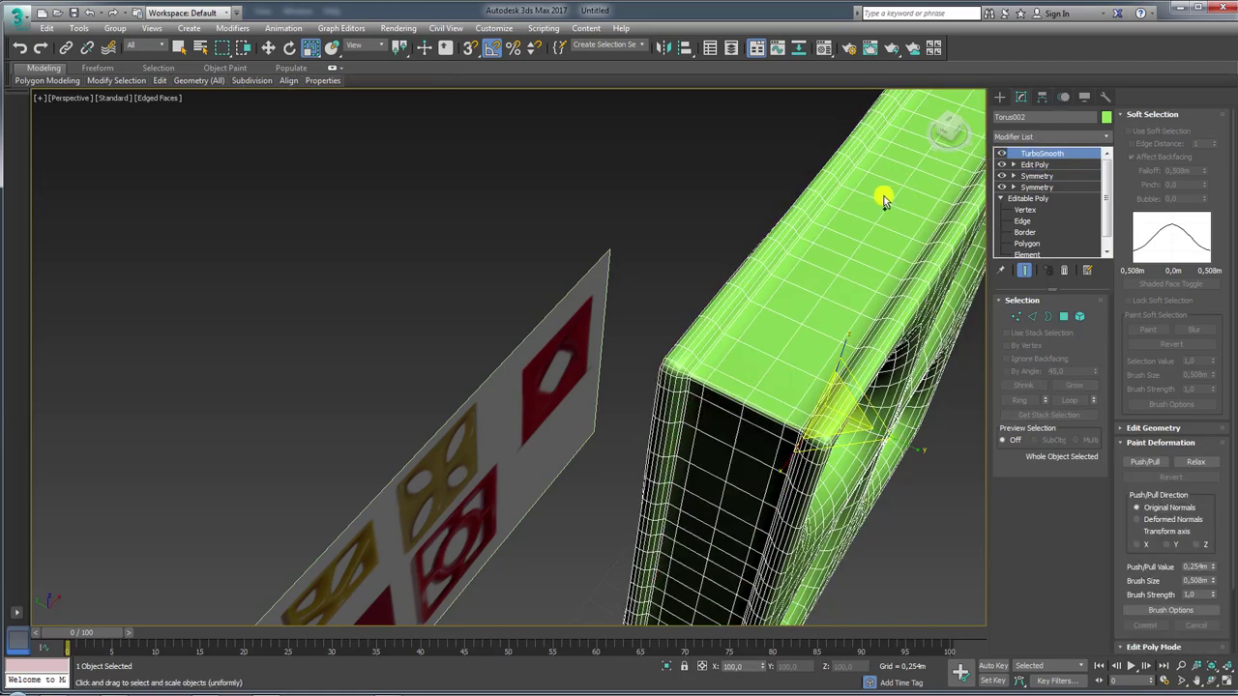
pyautogui.scroll(-6, 878, 199)
pyautogui.moveTo(781, 313)
pyautogui.keyDown('alt'); pyautogui.mouseDown(button='middle')
pyautogui.moveTo(613, 263)
pyautogui.moveTo(677, 243)
pyautogui.moveTo(667, 250)
pyautogui.mouseUp(button='middle'); pyautogui.keyUp('alt')
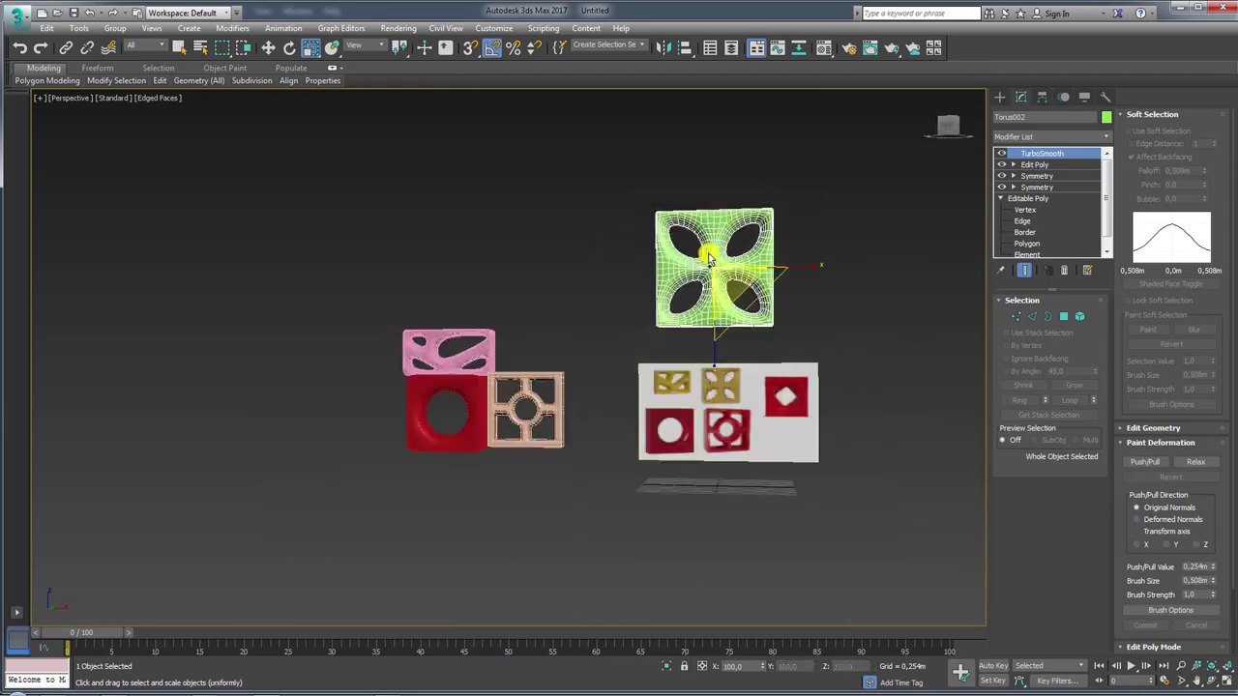
pyautogui.press('w')
pyautogui.moveTo(667, 249); pyautogui.dragTo(571, 285)
# Scale the green block down and set it on top of the peach block
pyautogui.press('e')
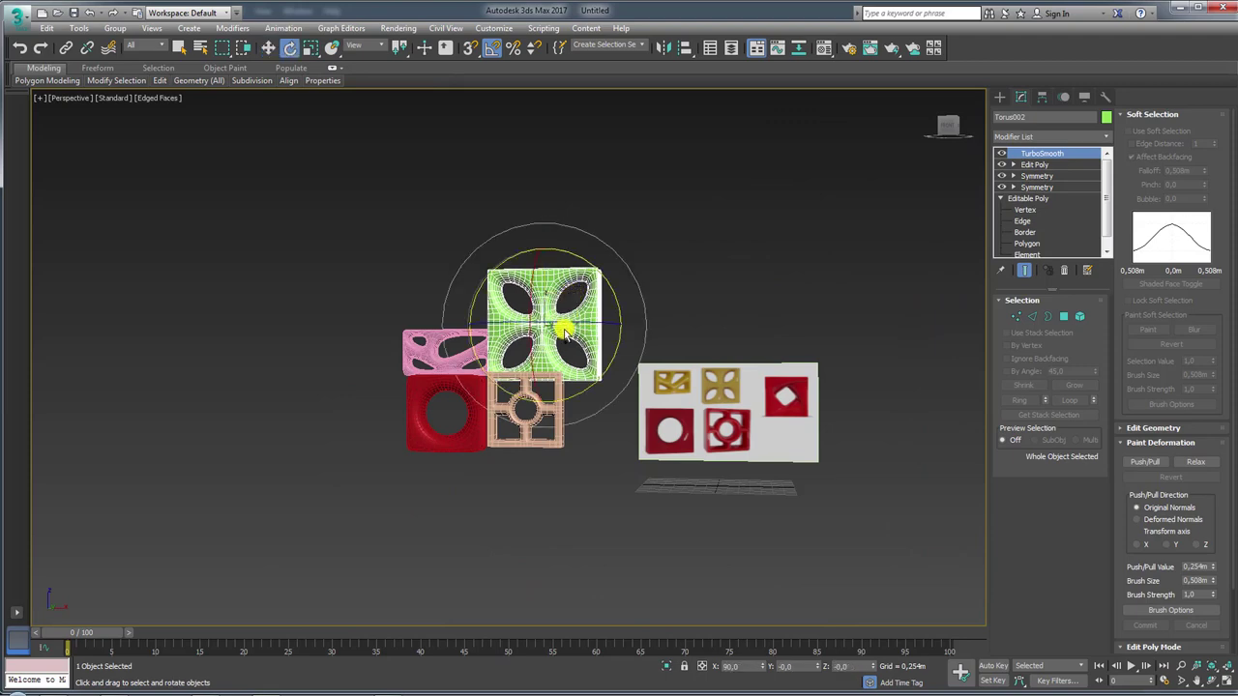
pyautogui.press('r')
pyautogui.moveTo(566, 332); pyautogui.dragTo(562, 400)
pyautogui.press('w')
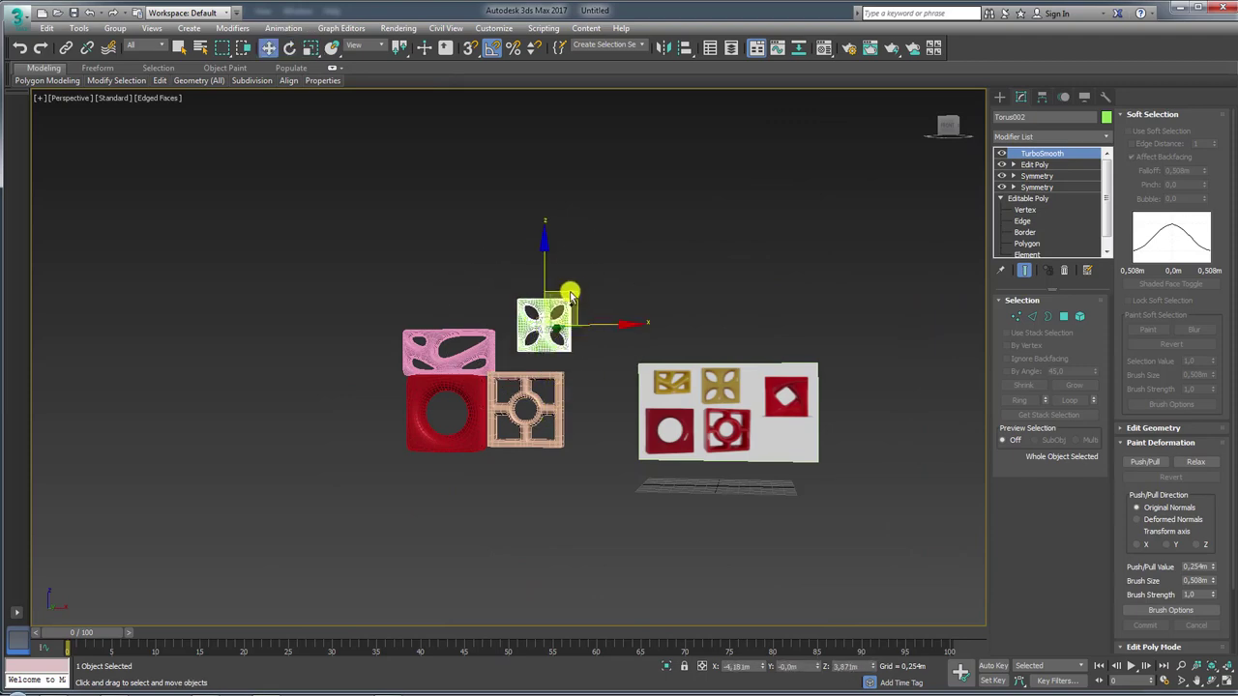
pyautogui.moveTo(569, 288); pyautogui.dragTo(555, 310)
# Pan and zoom across the reference tiles to compare them with the finished block
pyautogui.moveTo(784, 396); pyautogui.dragTo(711, 367, button='middle')
pyautogui.scroll(6, 712, 368)
pyautogui.scroll(3, 699, 358)
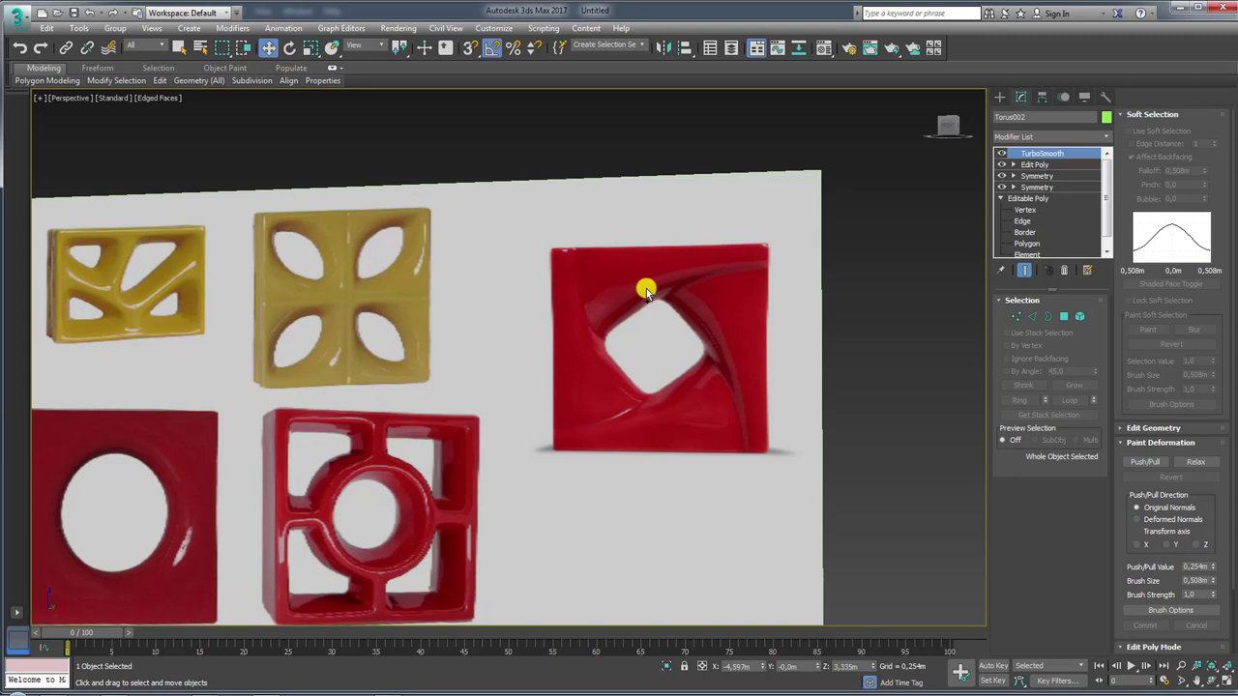
pyautogui.moveTo(408, 309); pyautogui.dragTo(547, 286, button='middle')
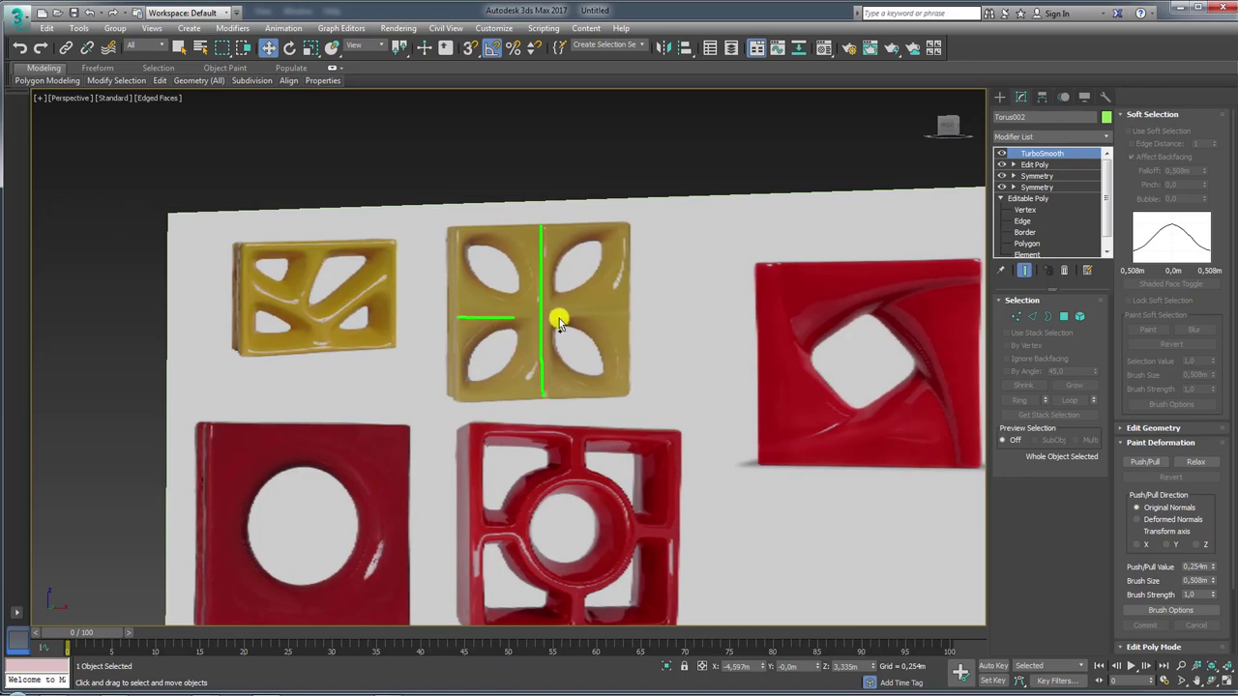
pyautogui.scroll(-2, 558, 322)
pyautogui.scroll(-3, 724, 312)
pyautogui.scroll(-2, 416, 279)
# With smoothing off, select the centre vertical edge loop and extrude it inward as a groove
pyautogui.scroll(5, 732, 370)
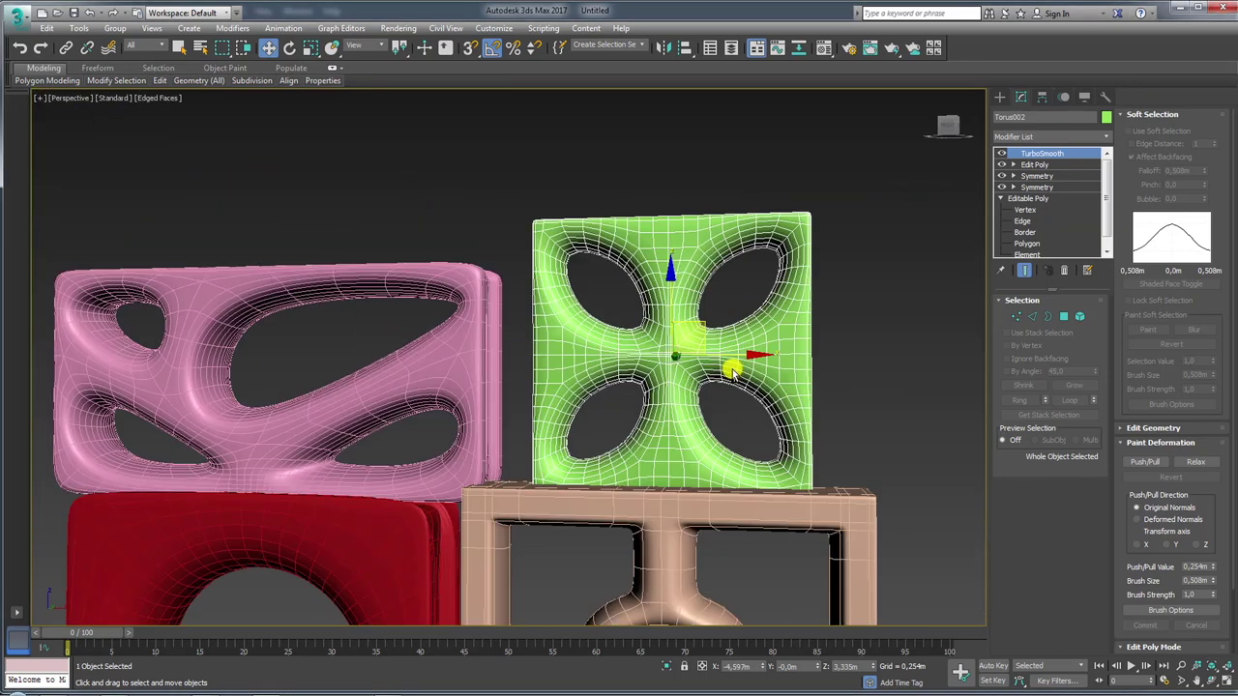
pyautogui.scroll(2, 732, 371)
pyautogui.click(1032, 320)
pyautogui.moveTo(735, 290)
pyautogui.keyDown('alt'); pyautogui.mouseDown(button='middle')
pyautogui.moveTo(636, 257)
pyautogui.moveTo(948, 124)
pyautogui.mouseUp(button='middle'); pyautogui.keyUp('alt')
pyautogui.click(1002, 152)
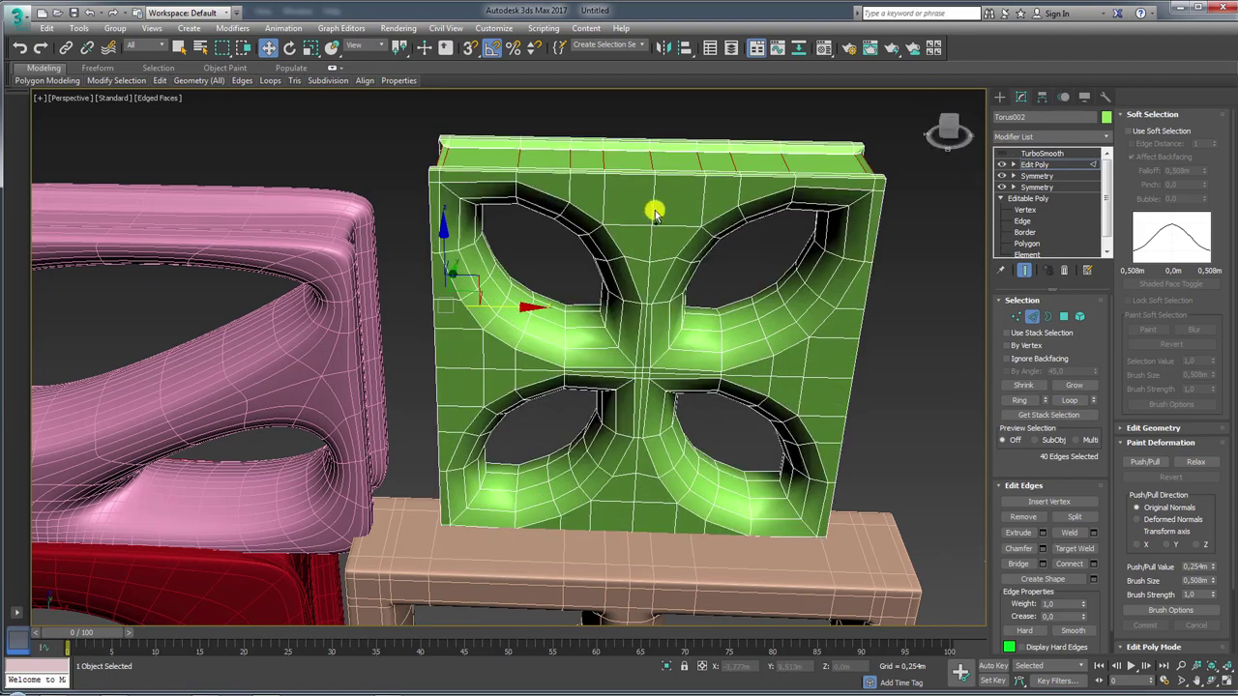
pyautogui.doubleClick(653, 213)
pyautogui.scroll(3, 727, 377)
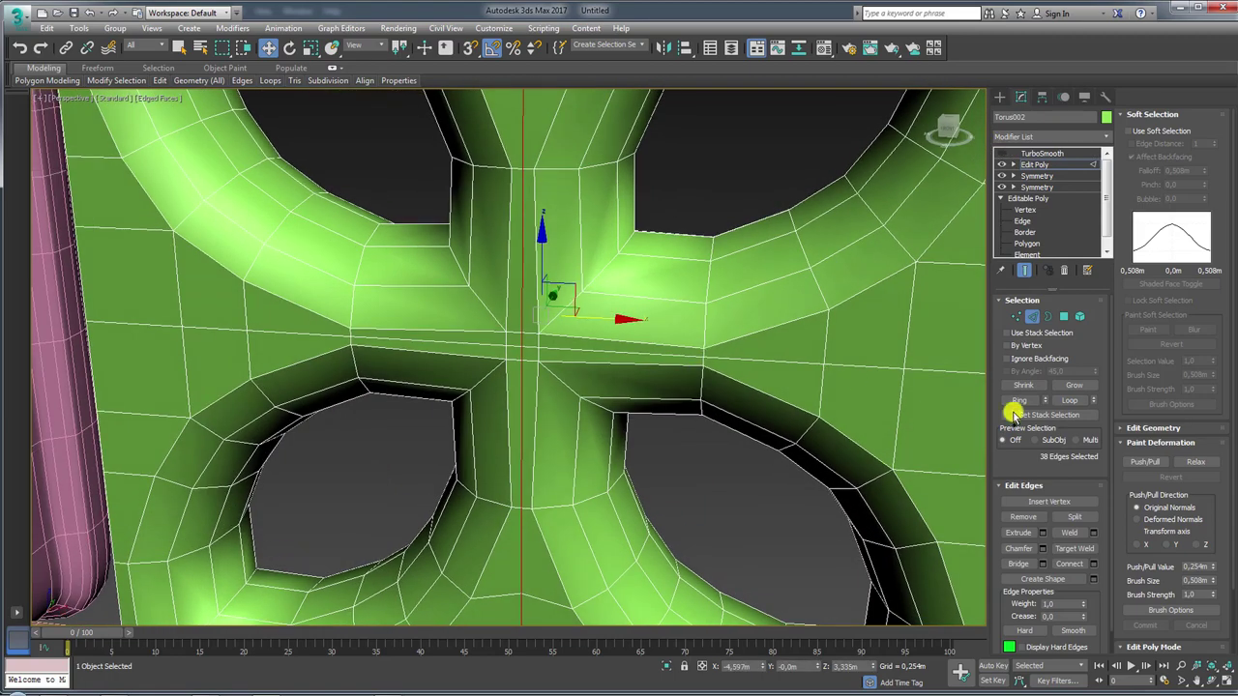
pyautogui.click(1042, 533)
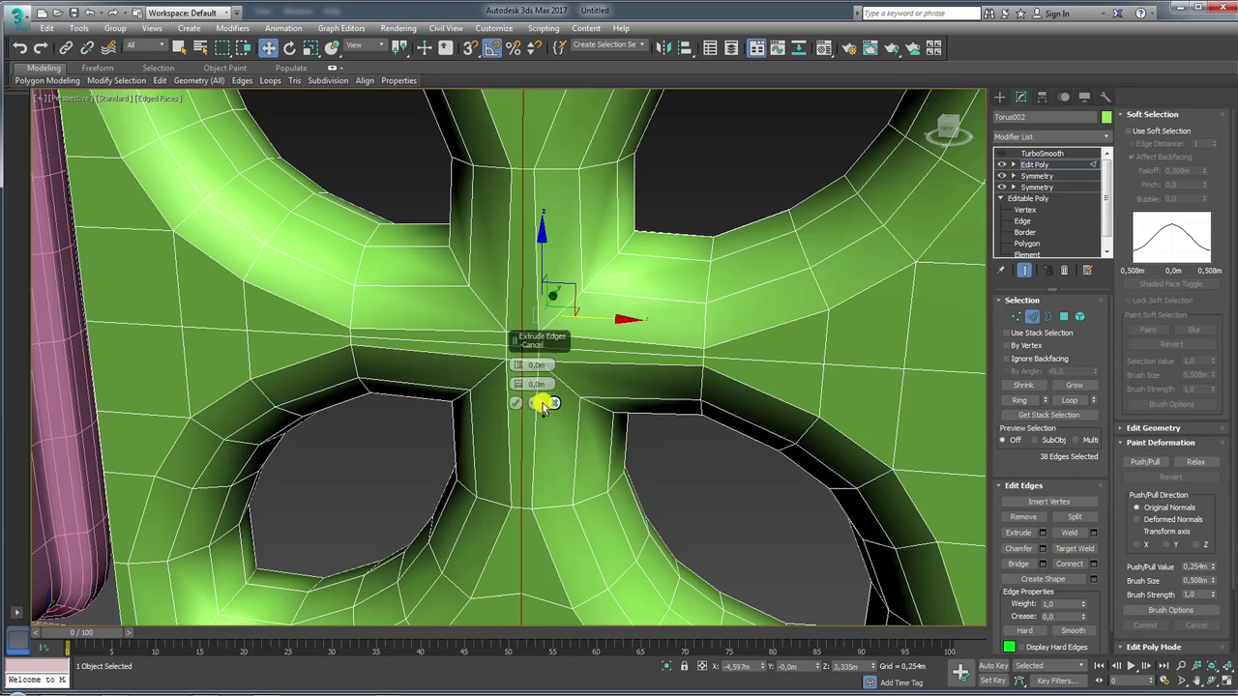
pyautogui.moveTo(521, 368); pyautogui.dragTo(515, 378)
pyautogui.moveTo(514, 374)
pyautogui.keyDown('alt'); pyautogui.mouseDown(button='middle')
pyautogui.moveTo(586, 326)
pyautogui.moveTo(583, 356)
pyautogui.mouseUp(button='middle'); pyautogui.keyUp('alt')
pyautogui.moveTo(515, 369)
pyautogui.mouseDown()
pyautogui.moveTo(519, 389)
pyautogui.moveTo(483, 387)
pyautogui.mouseUp()
pyautogui.keyDown('alt'); pyautogui.moveTo(483, 387); pyautogui.dragTo(560, 381, button='middle'); pyautogui.keyUp('alt')
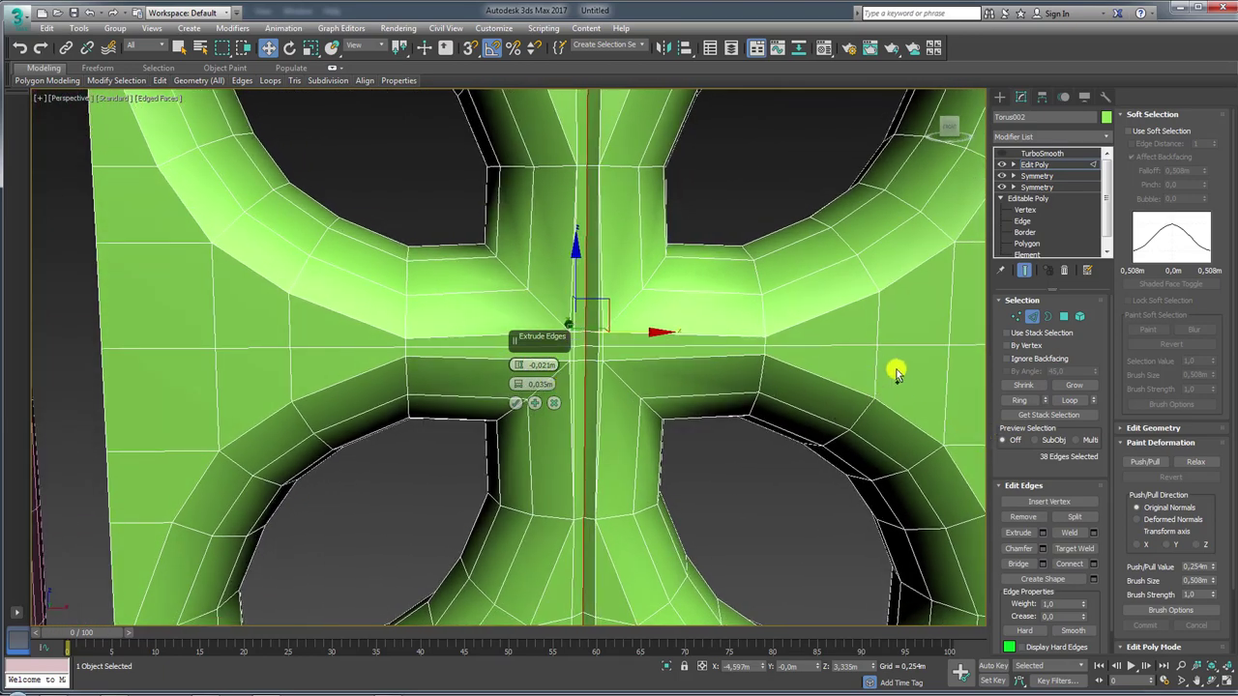
# Add the horizontal centre loop, make the cross groove deeper and narrower, and re-enable TurboSmooth
pyautogui.keyDown('ctrl'); pyautogui.doubleClick(810, 350); pyautogui.keyUp('ctrl')
pyautogui.scroll(-5, 857, 390)
pyautogui.moveTo(801, 395)
pyautogui.keyDown('alt'); pyautogui.mouseDown(button='middle')
pyautogui.moveTo(589, 415)
pyautogui.moveTo(798, 395)
pyautogui.mouseUp(button='middle'); pyautogui.keyUp('alt')
pyautogui.scroll(4, 616, 391)
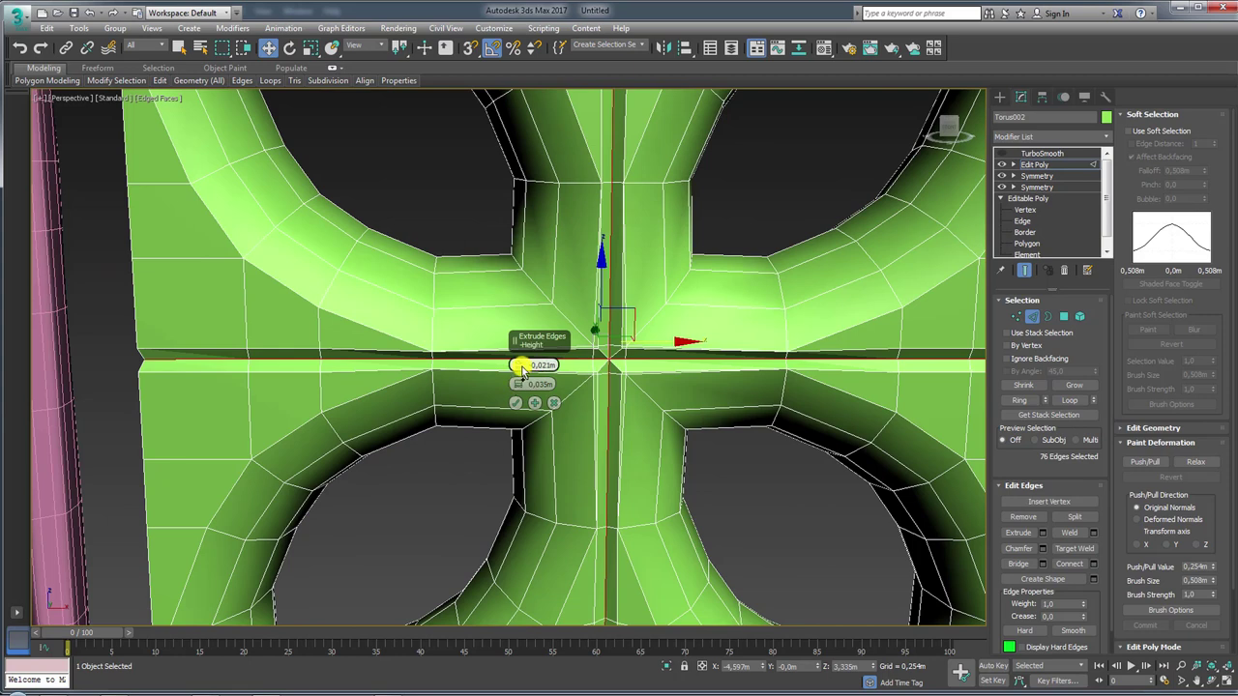
pyautogui.moveTo(520, 367); pyautogui.dragTo(522, 390)
pyautogui.click(512, 408)
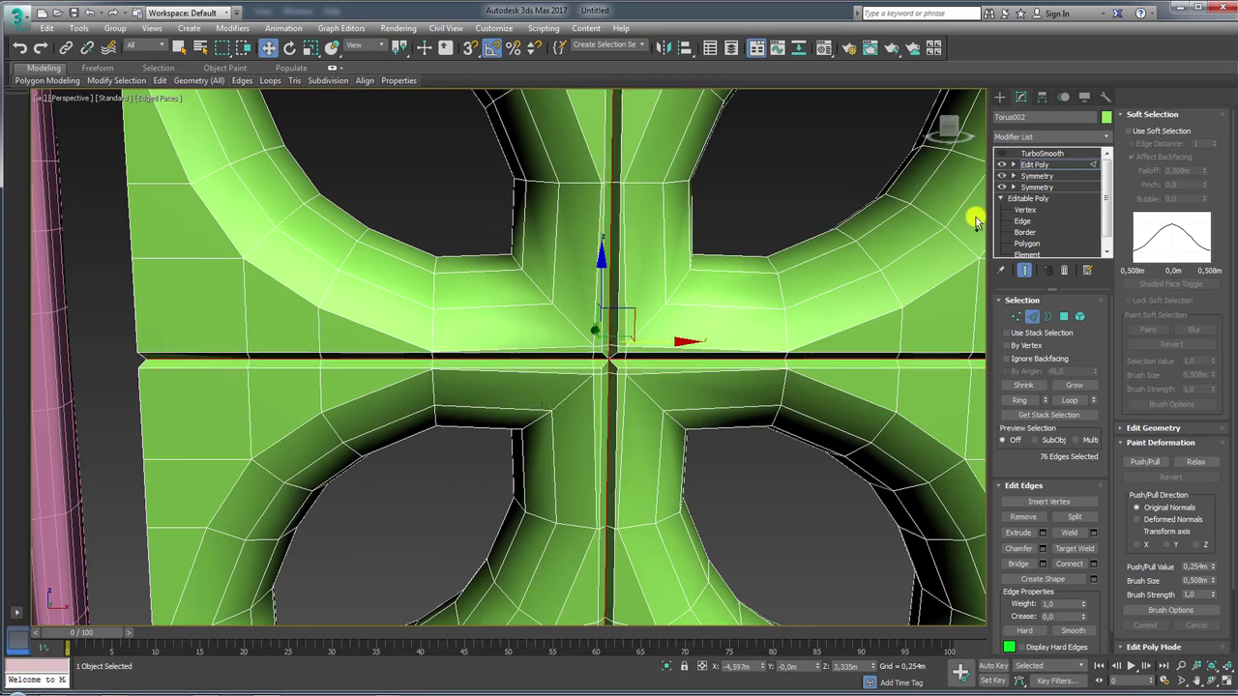
pyautogui.click(1039, 153)
pyautogui.click(1001, 155)
# Set the block's TurboSmooth to 2 iterations with Isoline Display on
pyautogui.press('z')
pyautogui.press('F4')
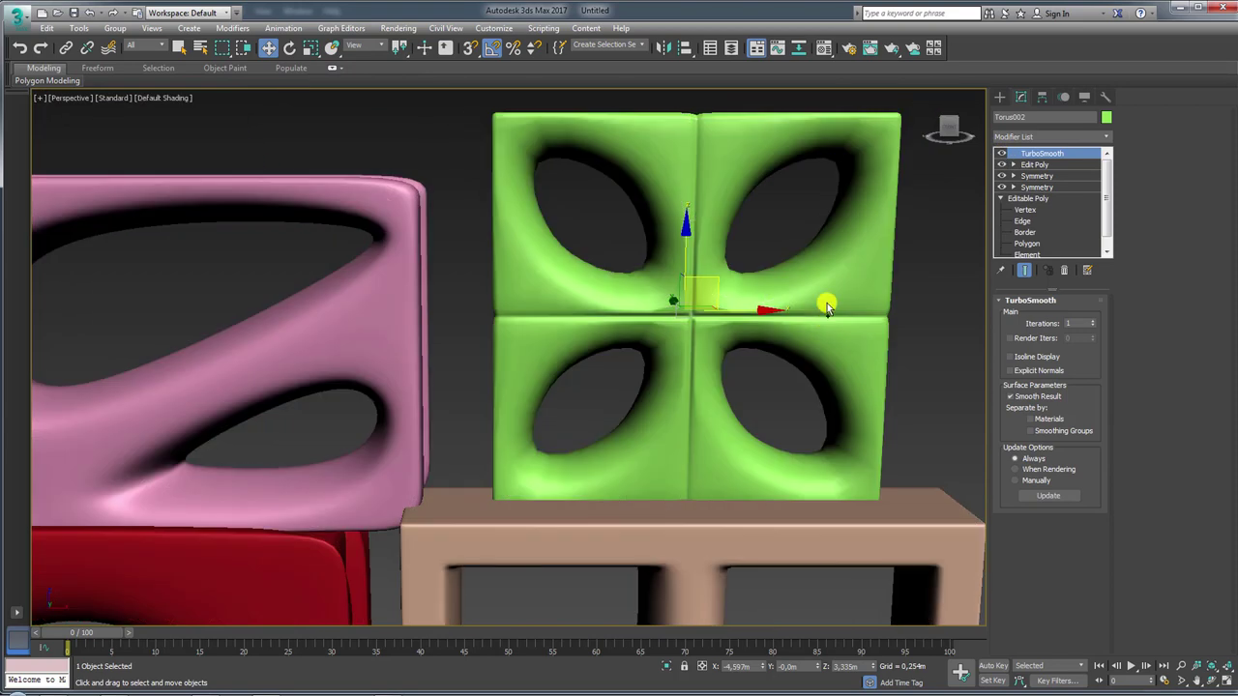
pyautogui.moveTo(821, 299)
pyautogui.keyDown('alt'); pyautogui.mouseDown(button='middle')
pyautogui.moveTo(851, 354)
pyautogui.moveTo(761, 333)
pyautogui.mouseUp(button='middle'); pyautogui.keyUp('alt')
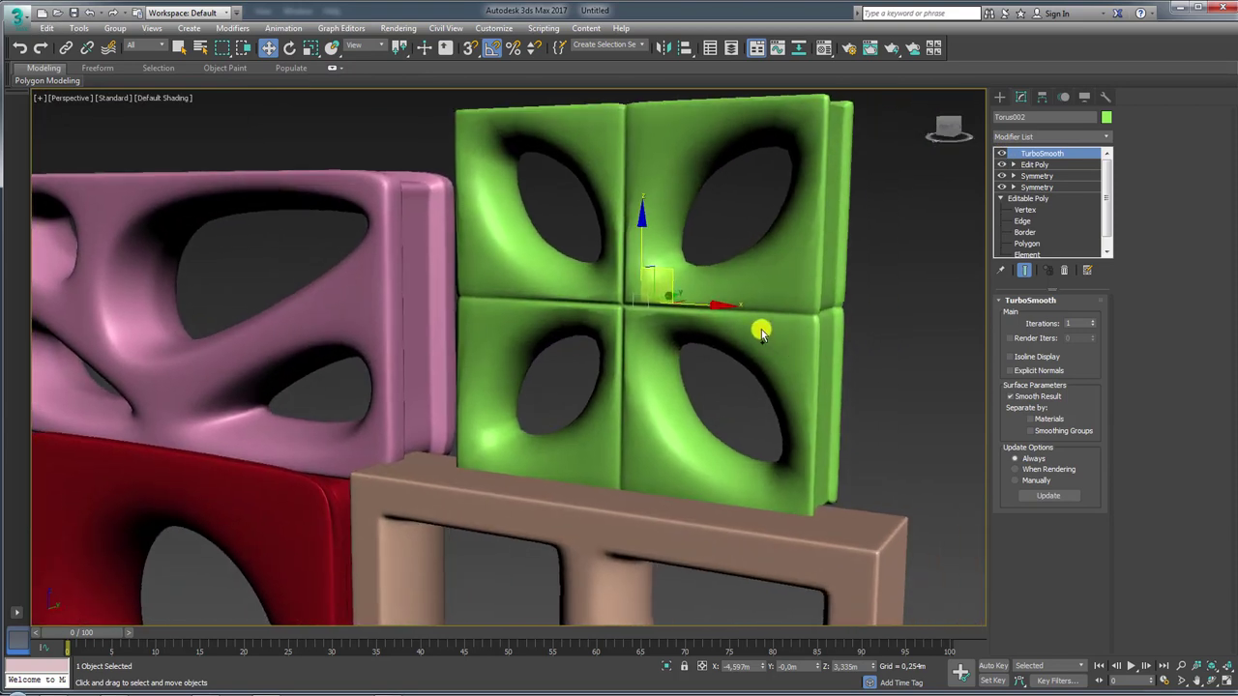
pyautogui.click(1092, 322)
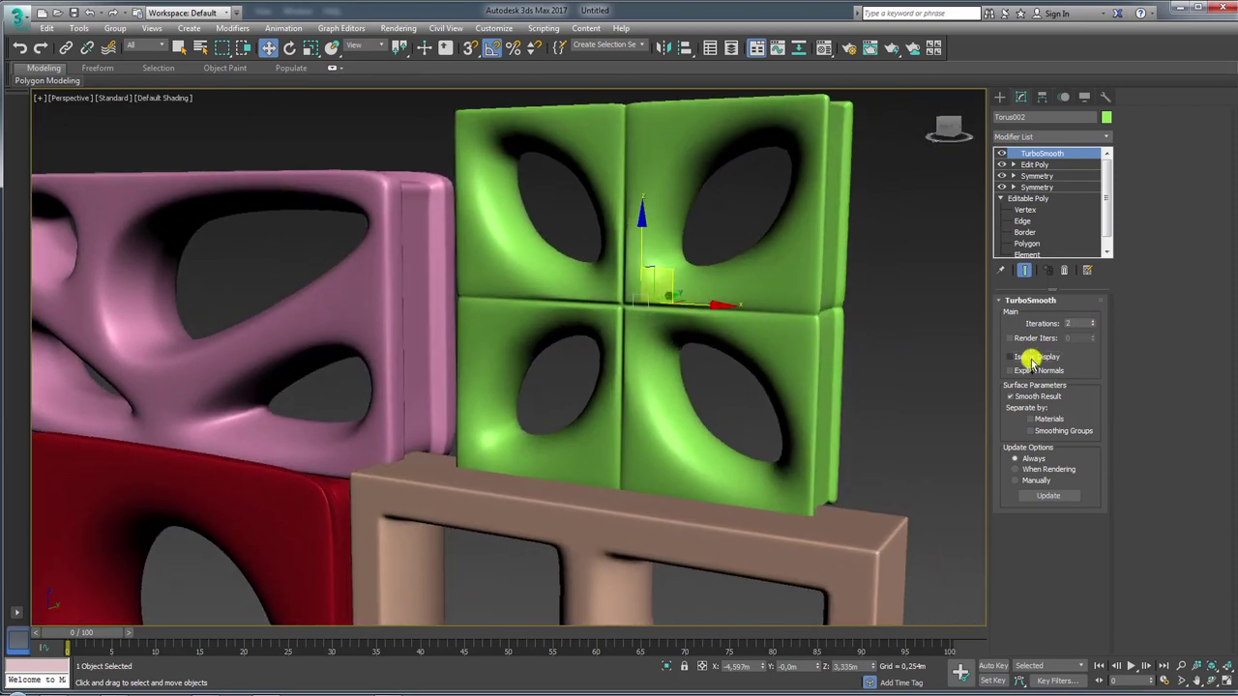
pyautogui.click(1031, 358)
# Switch to a shaded Front view and zoom in on the red diamond-opening reference tile
pyautogui.keyDown('alt'); pyautogui.moveTo(967, 357); pyautogui.dragTo(843, 354, button='middle'); pyautogui.keyUp('alt')
pyautogui.scroll(-5, 843, 354)
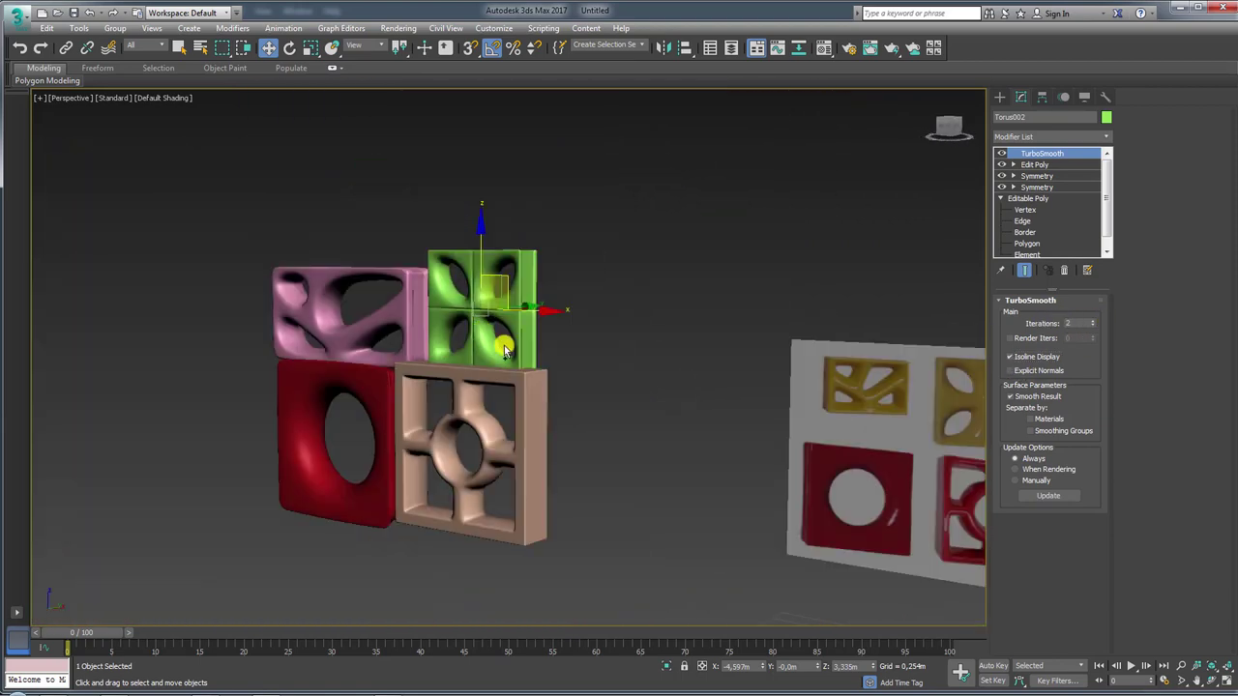
pyautogui.moveTo(504, 350)
pyautogui.keyDown('alt'); pyautogui.mouseDown(button='middle')
pyautogui.moveTo(635, 409)
pyautogui.moveTo(602, 331)
pyautogui.moveTo(519, 318)
pyautogui.moveTo(552, 272)
pyautogui.mouseUp(button='middle'); pyautogui.keyUp('alt')
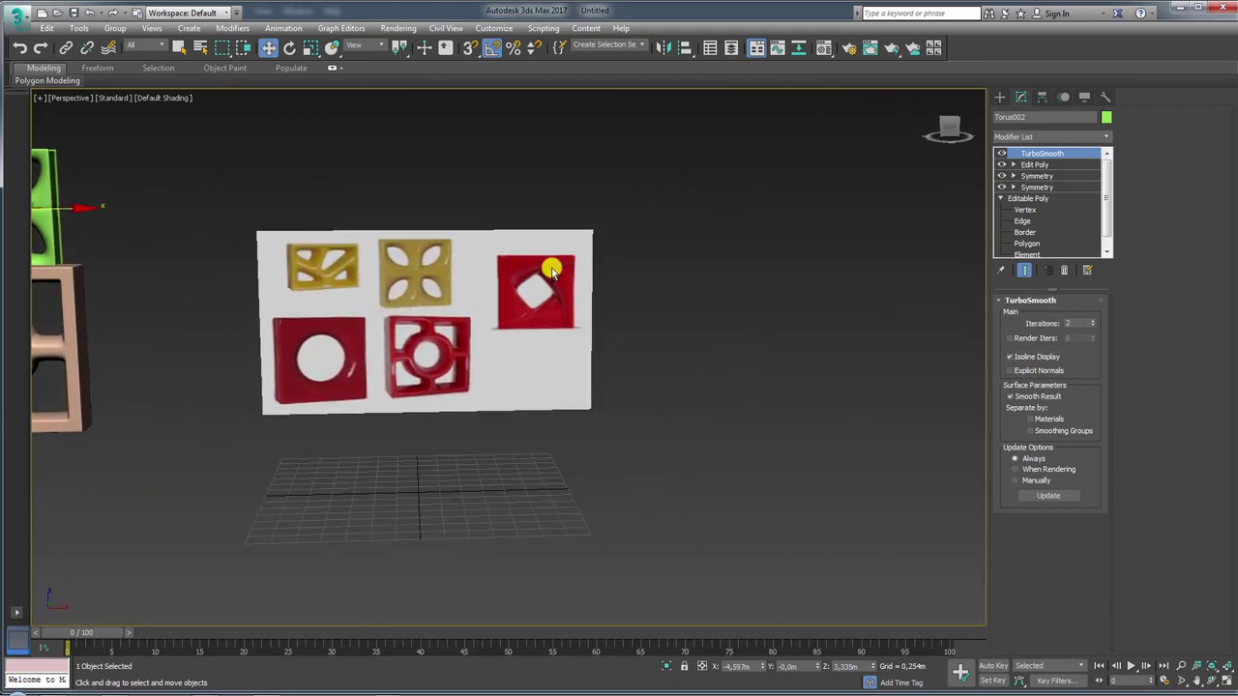
pyautogui.scroll(5, 552, 271)
pyautogui.press('f')
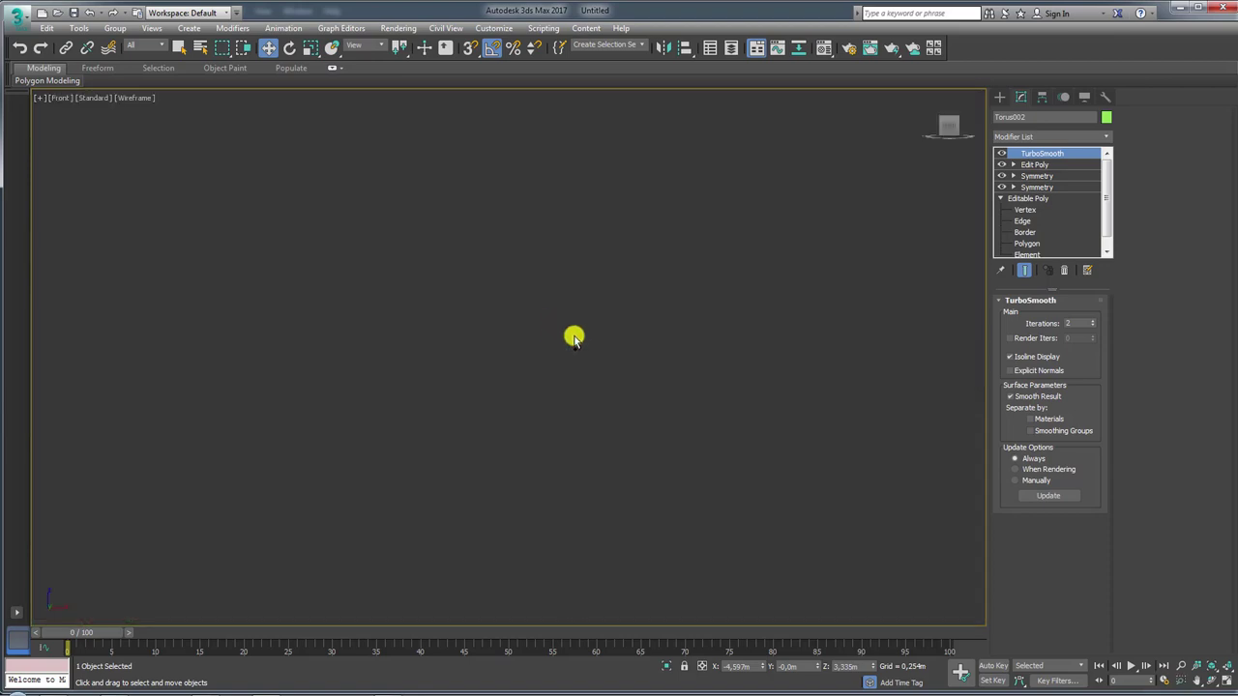
pyautogui.press('z')
pyautogui.press('F3')
pyautogui.scroll(-4, 588, 362)
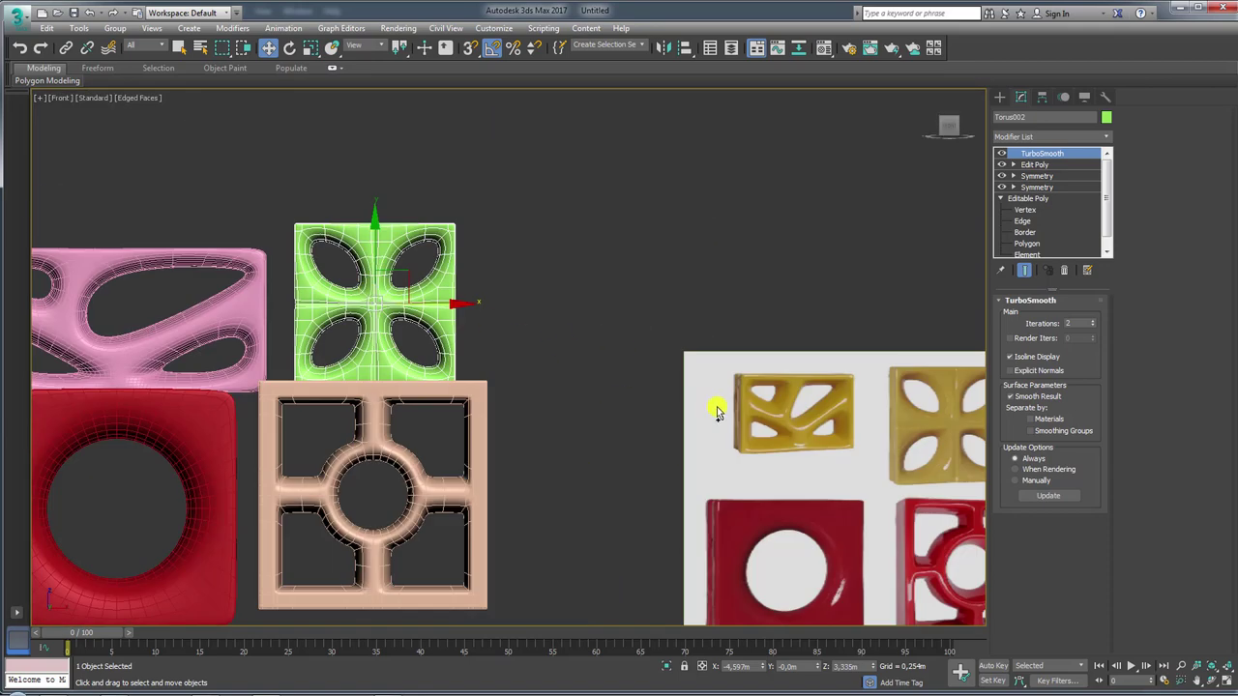
pyautogui.moveTo(712, 409); pyautogui.dragTo(707, 296, button='middle')
pyautogui.scroll(3, 707, 296)
pyautogui.scroll(3, 861, 259)
pyautogui.moveTo(861, 259); pyautogui.dragTo(671, 376, button='middle')
pyautogui.scroll(2, 671, 376)
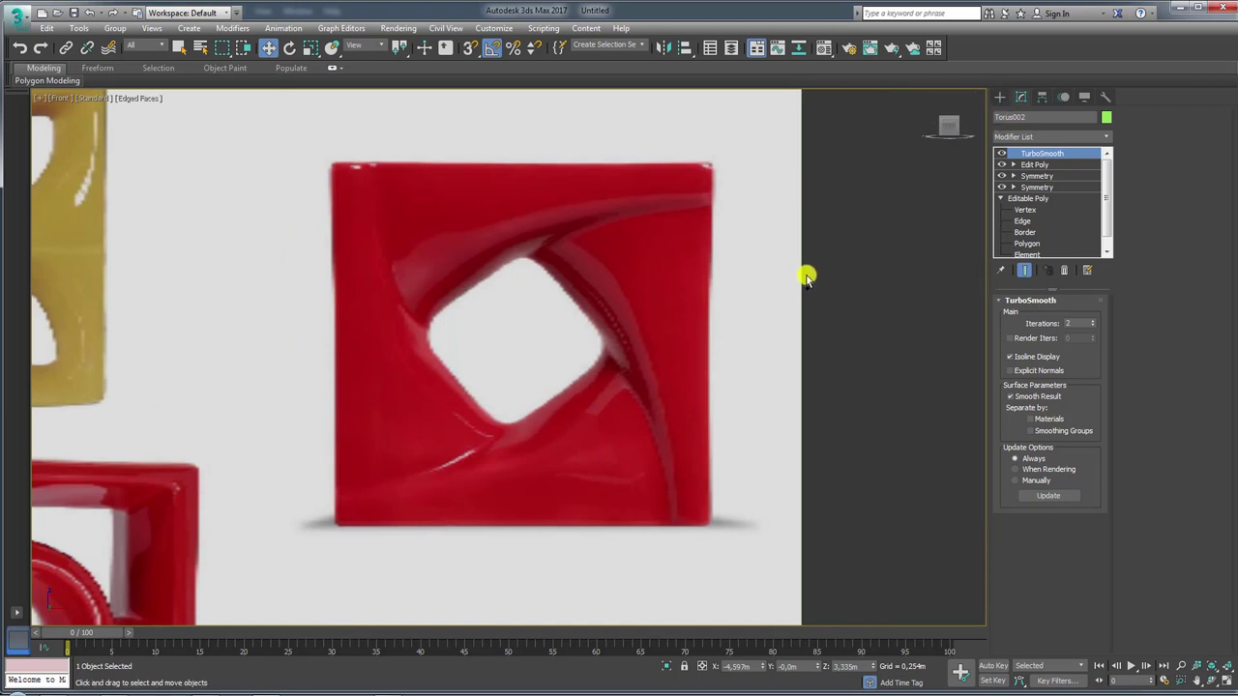
# Draw a tall standard-primitive Plane along the red tile's right edge
pyautogui.click(1000, 97)
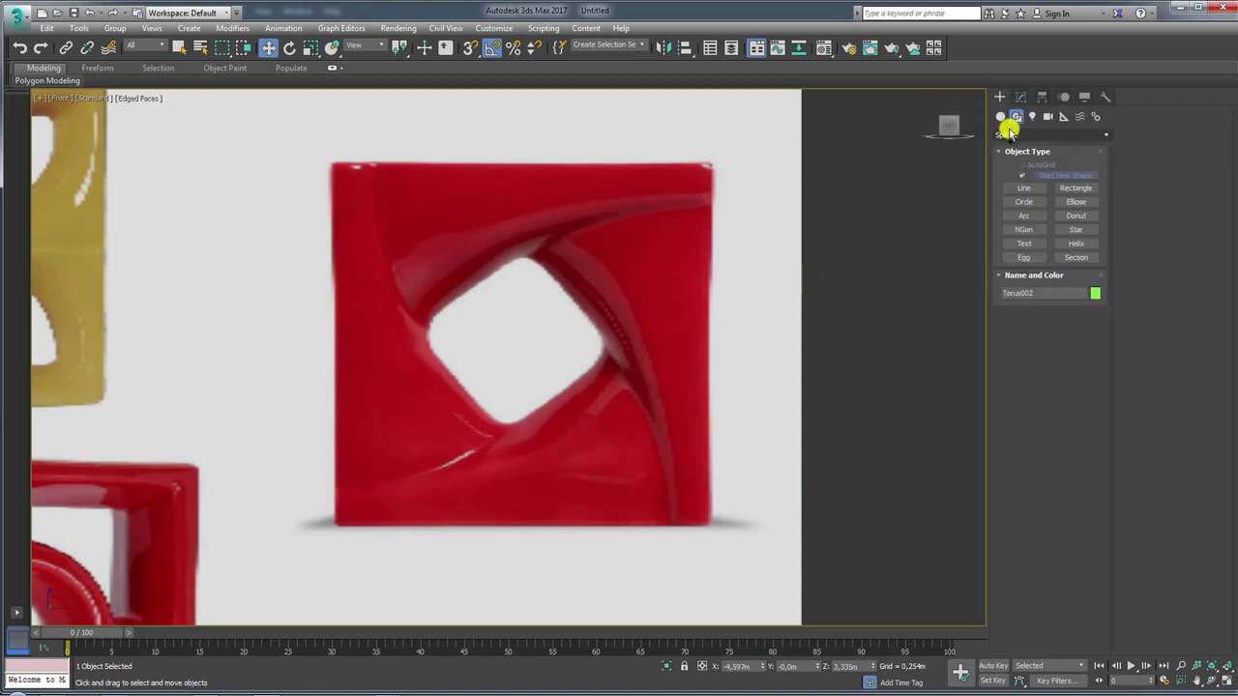
pyautogui.click(1001, 116)
pyautogui.click(1076, 233)
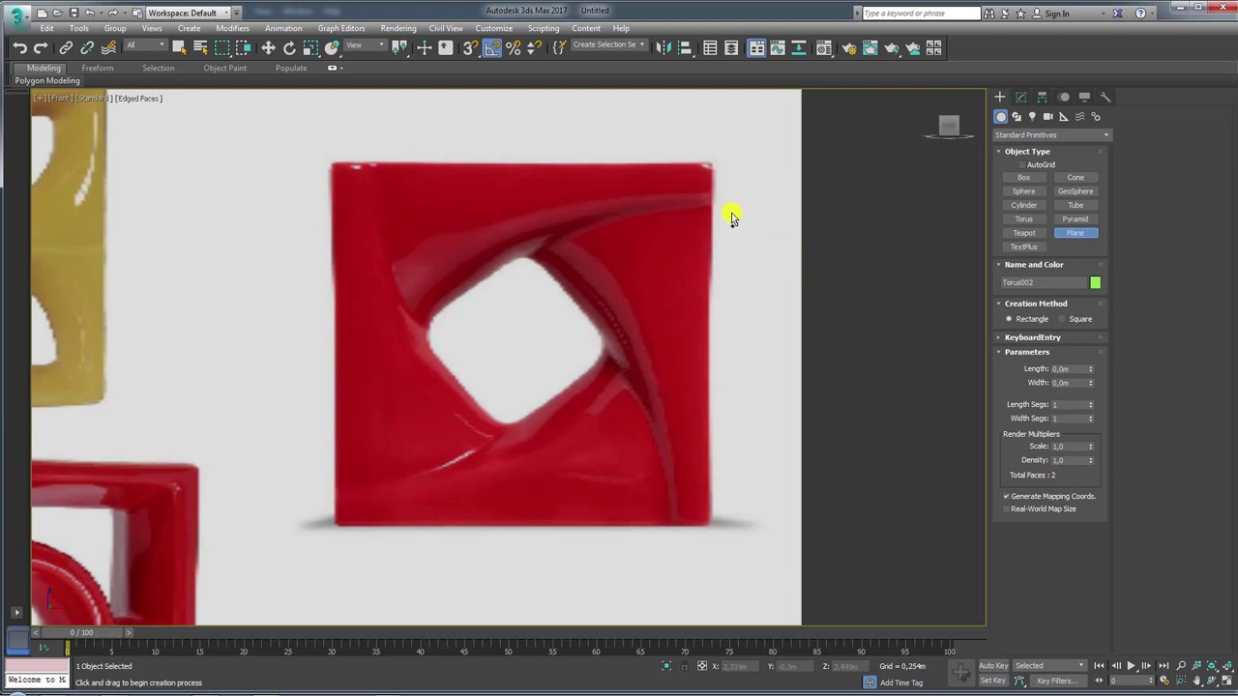
pyautogui.moveTo(709, 206); pyautogui.dragTo(664, 531)
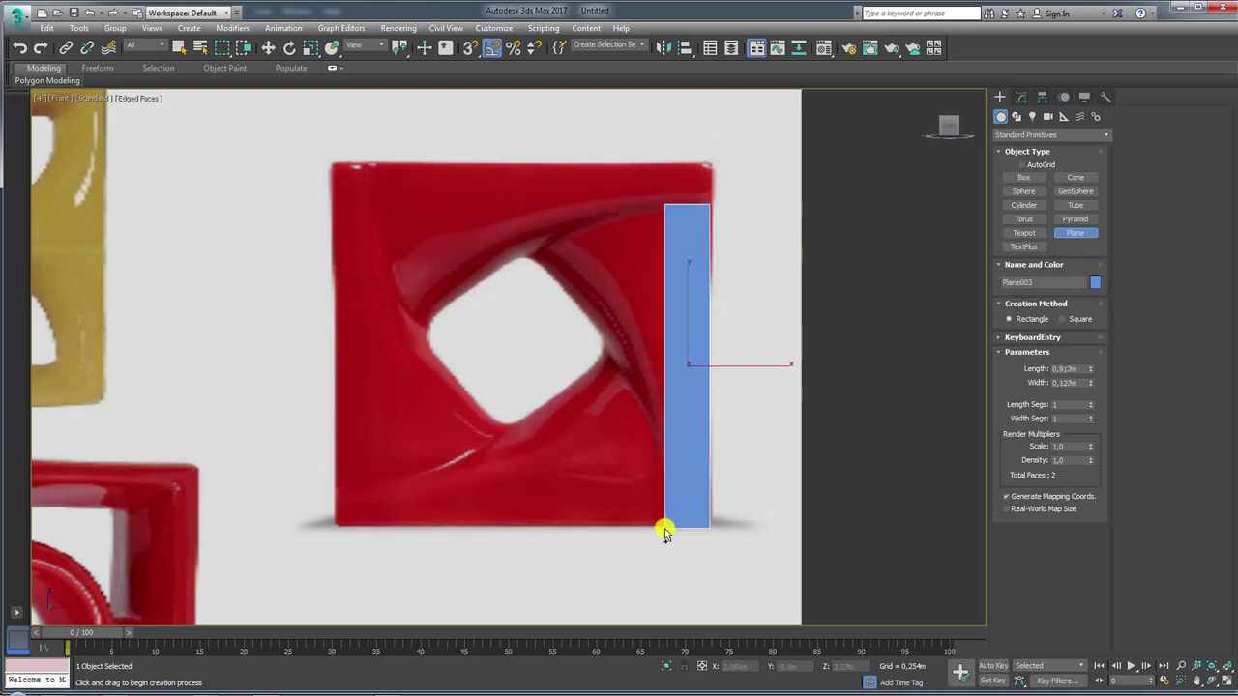
# Give the plane 5 length and 3 width segments, then open the Modifier List
pyautogui.click(1090, 403)
pyautogui.click(1090, 402)
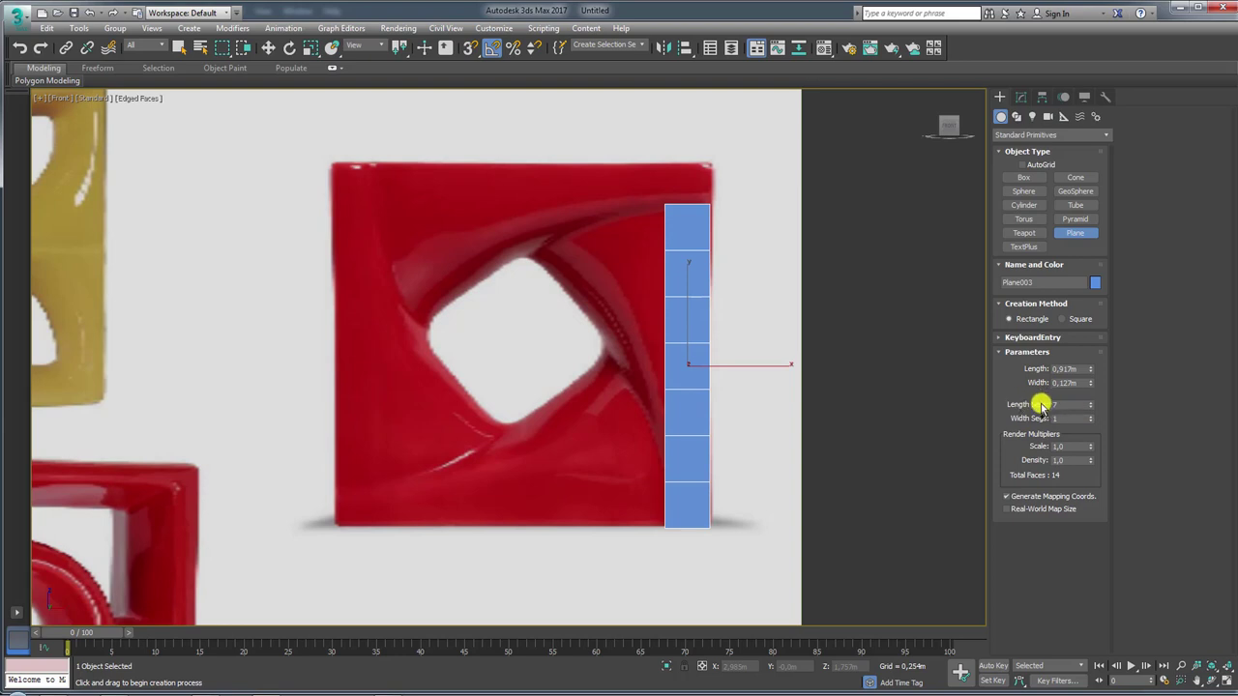
pyautogui.click(1090, 407)
pyautogui.click(1090, 407)
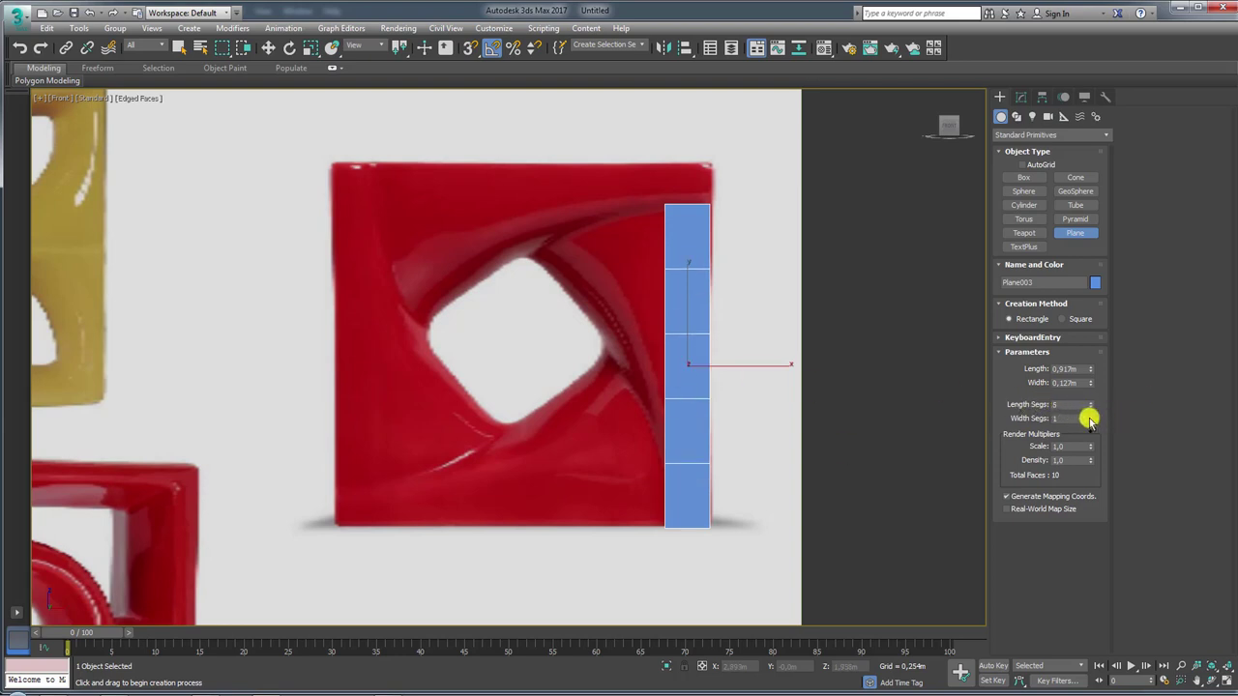
pyautogui.click(1090, 414)
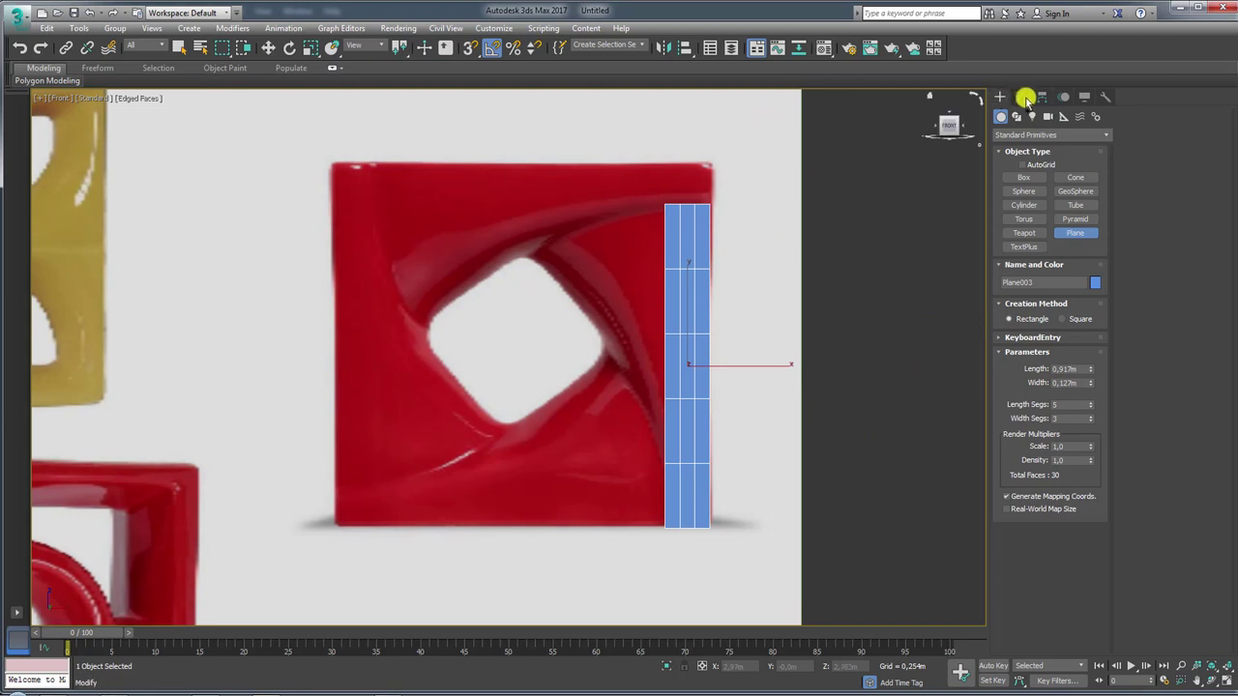
pyautogui.click(1022, 97)
pyautogui.click(1105, 137)
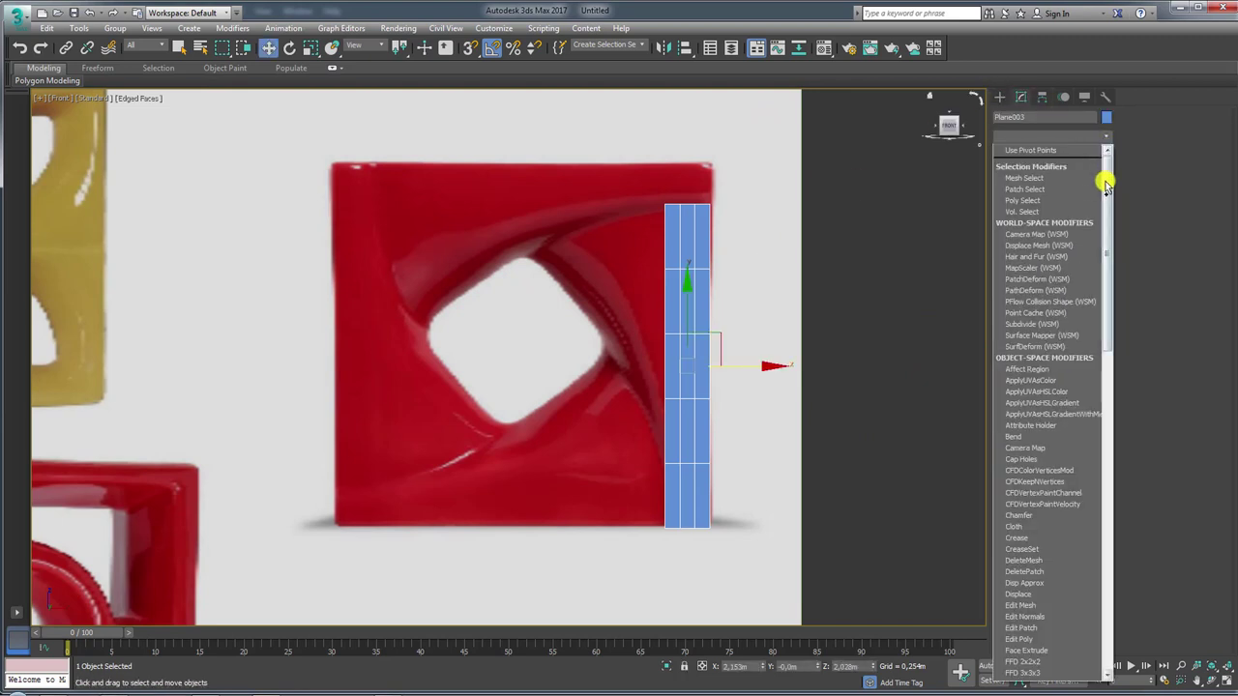
# Apply an FFD 3x3x3 modifier to the plane and enter its Control Points level
pyautogui.moveTo(1107, 175); pyautogui.dragTo(1108, 274)
pyautogui.click(1025, 442)
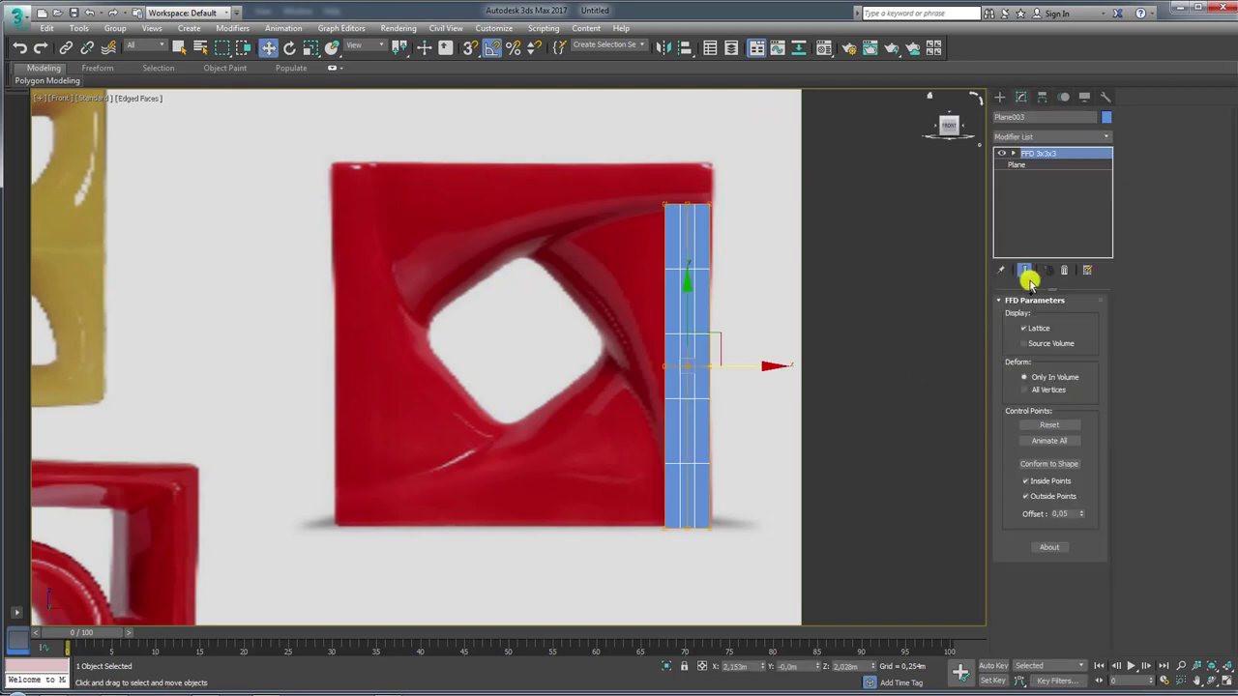
pyautogui.click(1011, 155)
pyautogui.click(1042, 164)
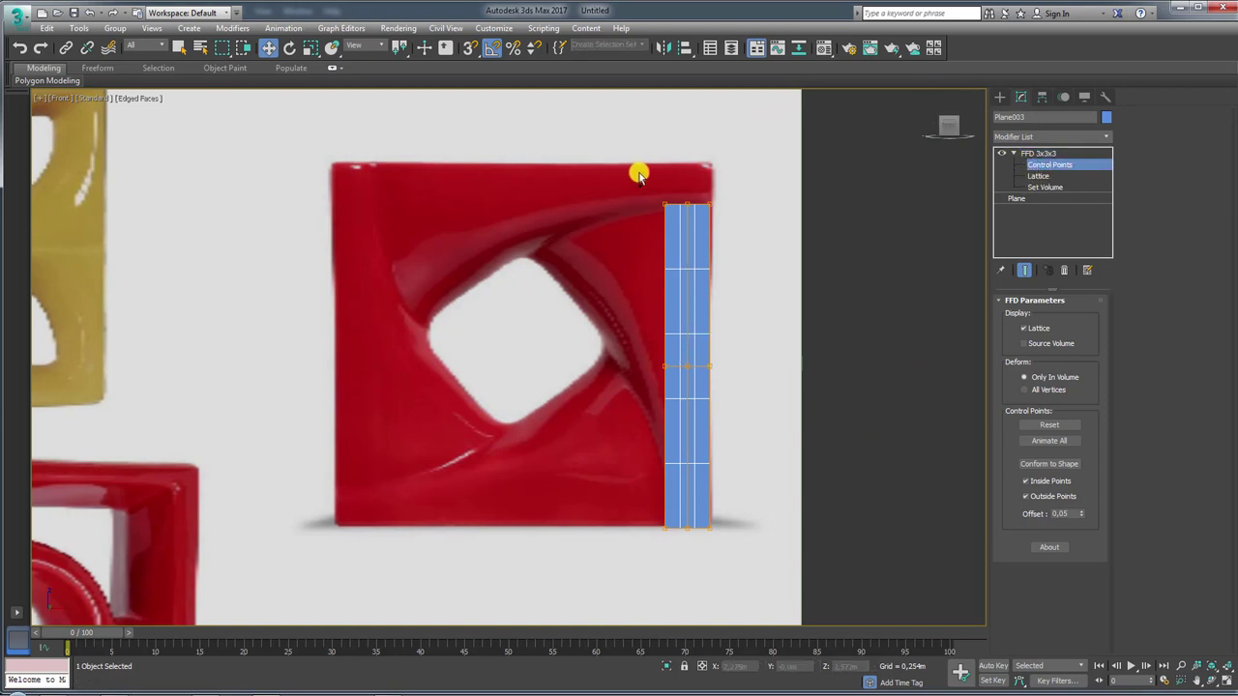
# Curve the lattice's top edge toward the opening and shift the bottom points right to taper
pyautogui.moveTo(624, 167); pyautogui.dragTo(667, 227)
pyautogui.moveTo(689, 183); pyautogui.dragTo(559, 232)
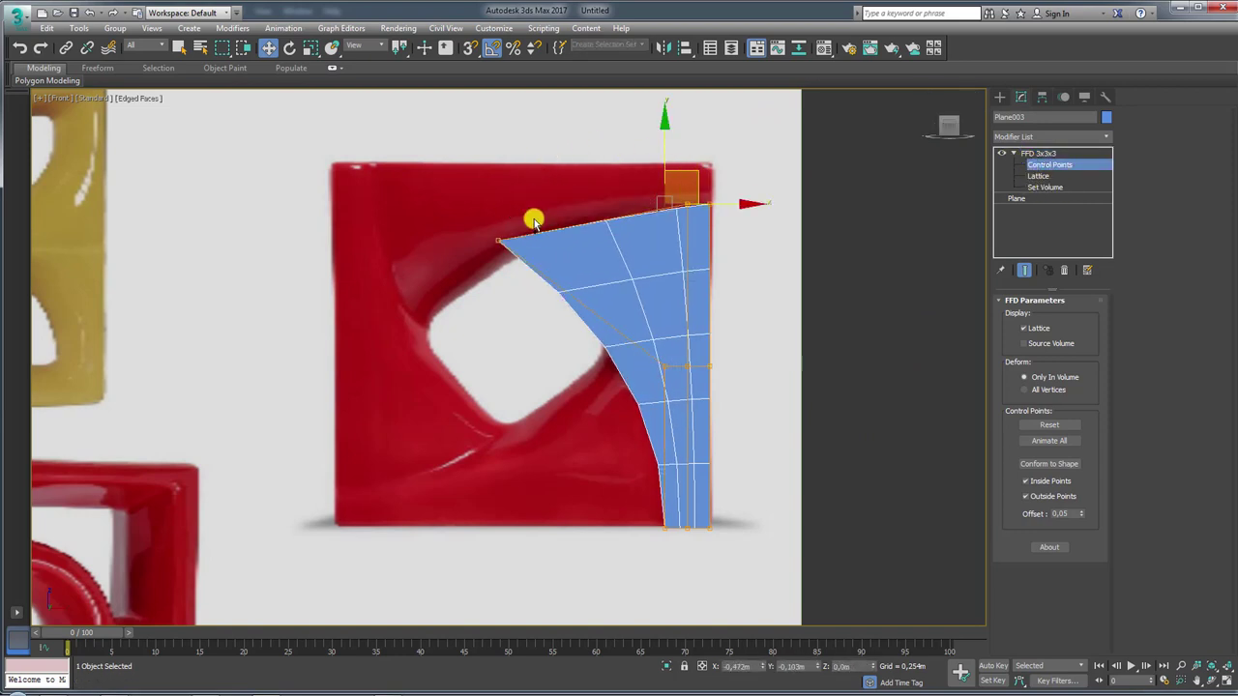
pyautogui.moveTo(697, 234)
pyautogui.mouseDown()
pyautogui.moveTo(706, 217)
pyautogui.moveTo(638, 185)
pyautogui.mouseUp()
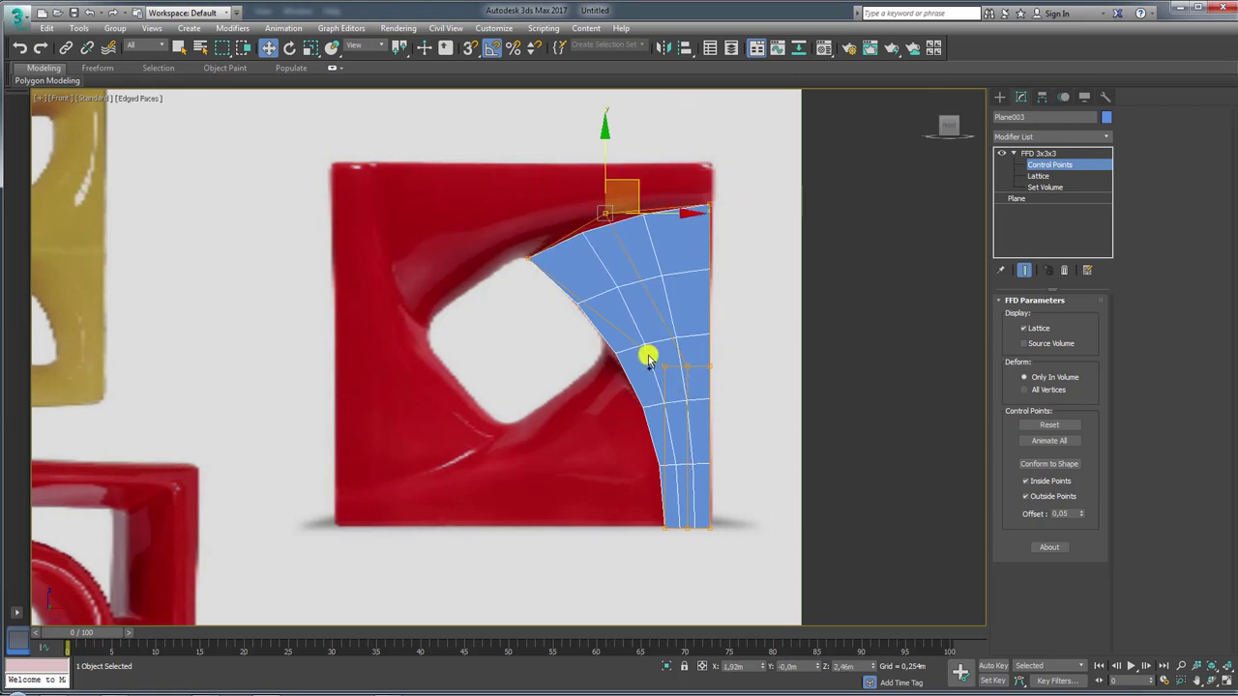
pyautogui.moveTo(646, 350)
pyautogui.mouseDown()
pyautogui.moveTo(693, 375)
pyautogui.moveTo(681, 332)
pyautogui.moveTo(697, 312)
pyautogui.mouseUp()
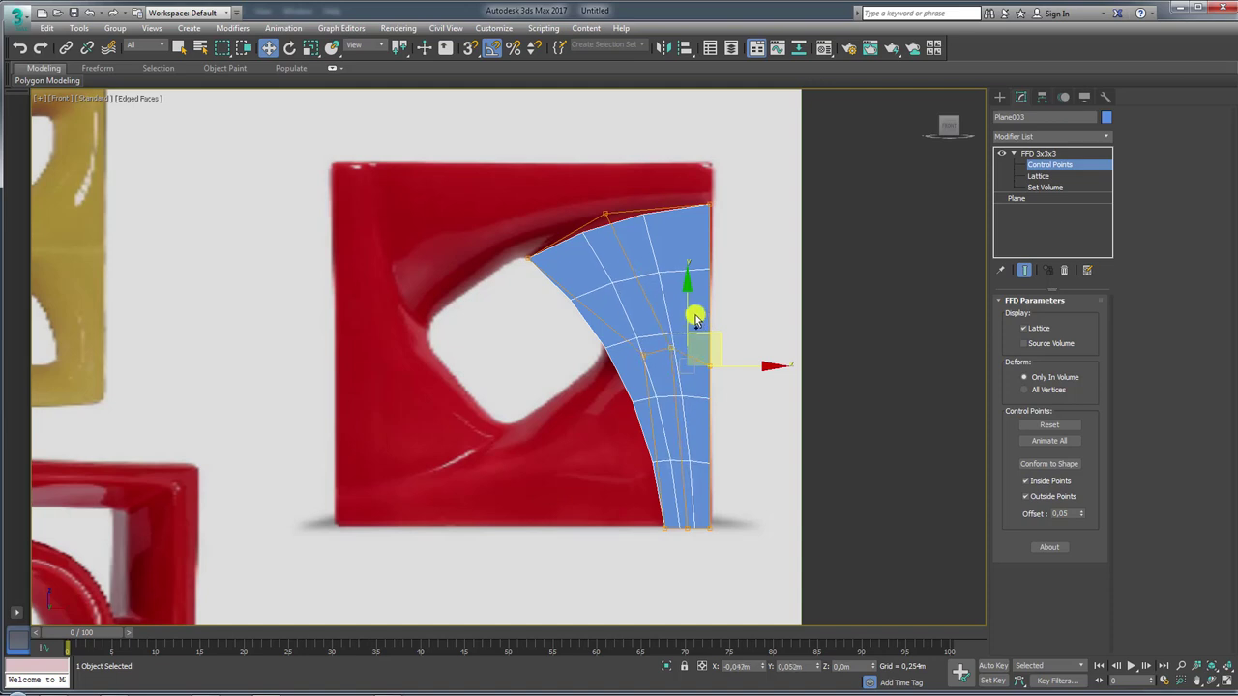
pyautogui.moveTo(682, 550); pyautogui.dragTo(646, 508)
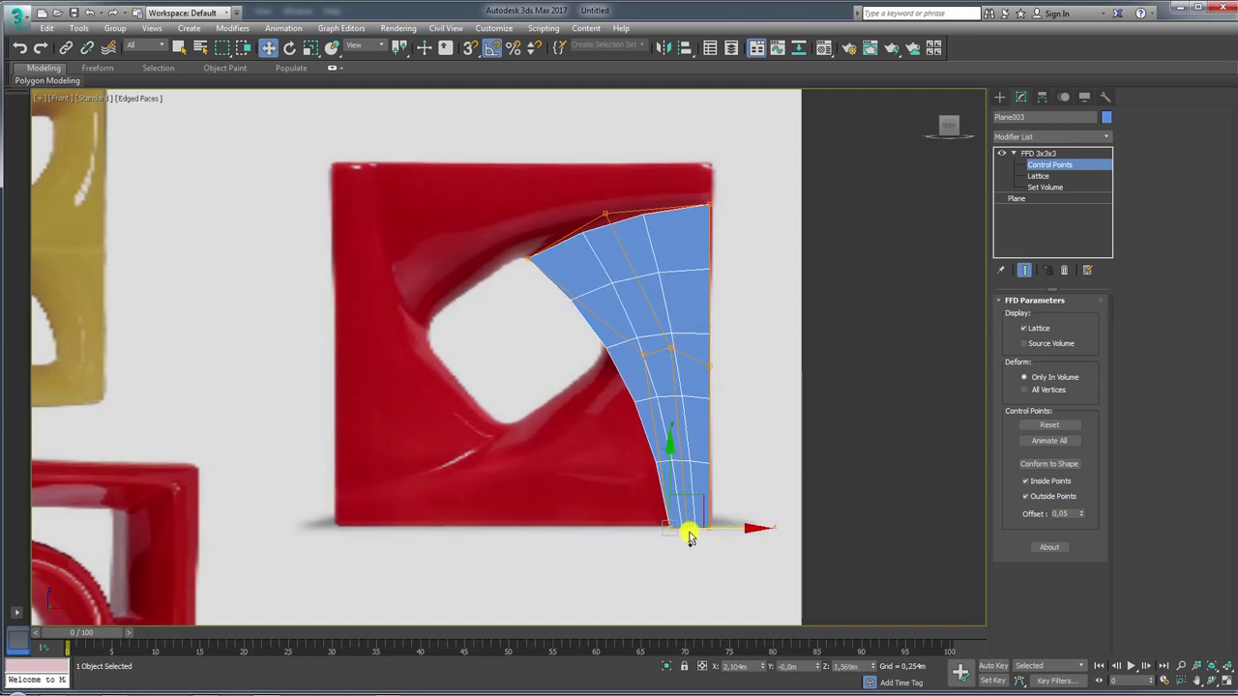
pyautogui.moveTo(726, 536); pyautogui.dragTo(741, 528)
# Push a top control point along Y and raise another point to finish the curved blade
pyautogui.click(672, 339)
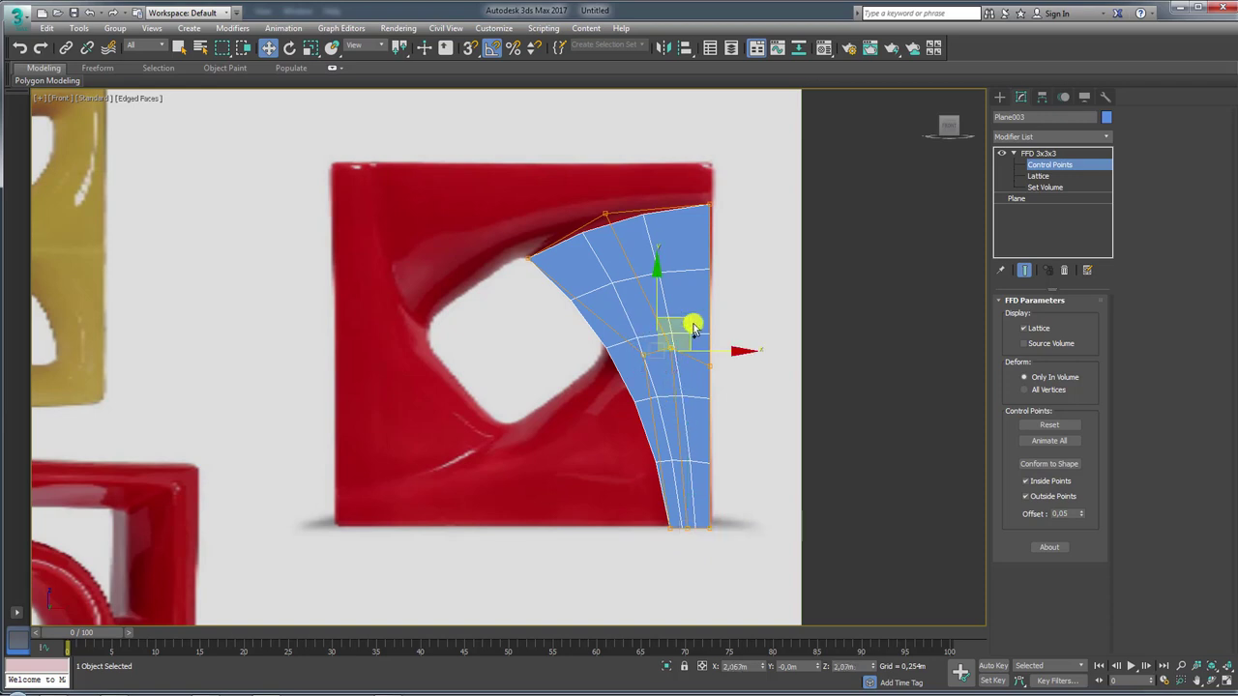
pyautogui.scroll(-2, 691, 334)
pyautogui.scroll(2, 671, 360)
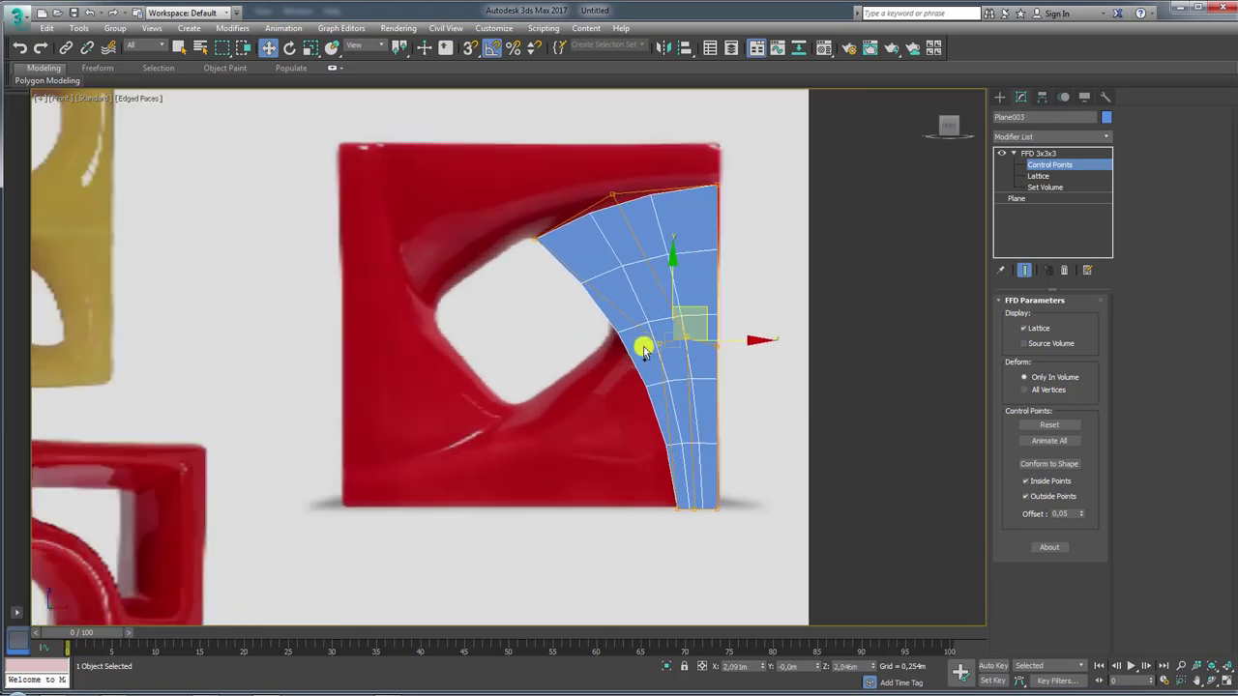
pyautogui.moveTo(600, 165); pyautogui.dragTo(638, 198)
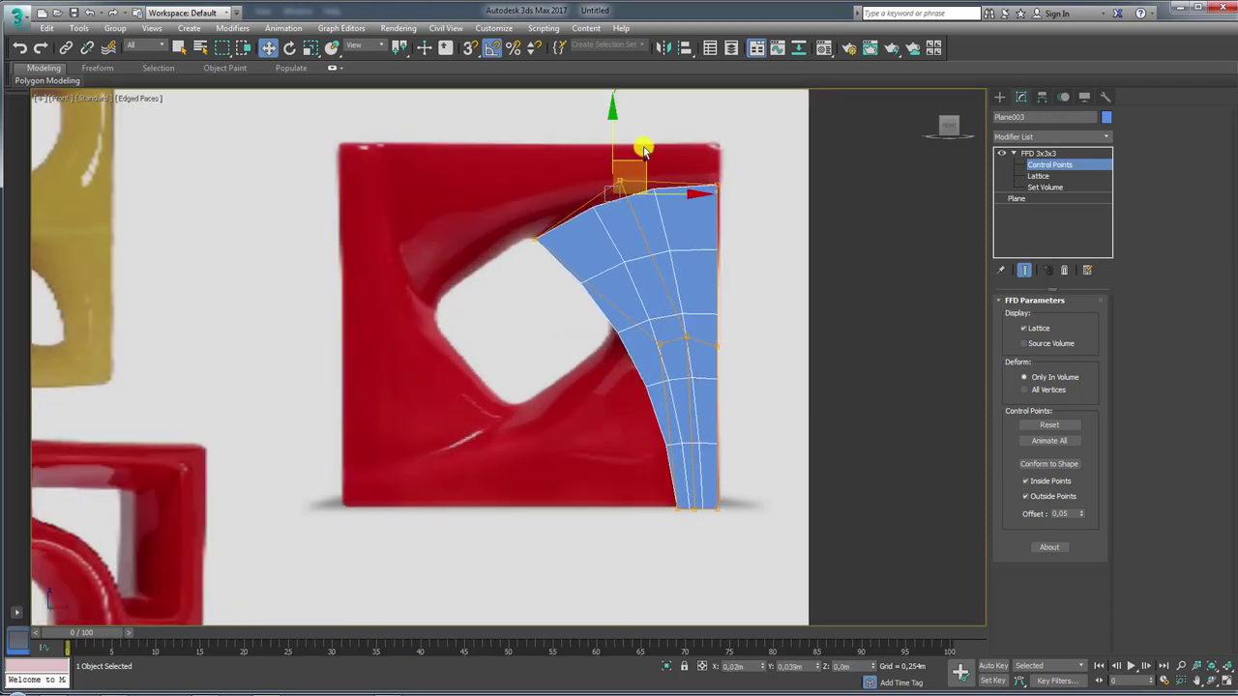
pyautogui.scroll(-2, 669, 203)
pyautogui.moveTo(689, 246); pyautogui.dragTo(663, 311, button='middle')
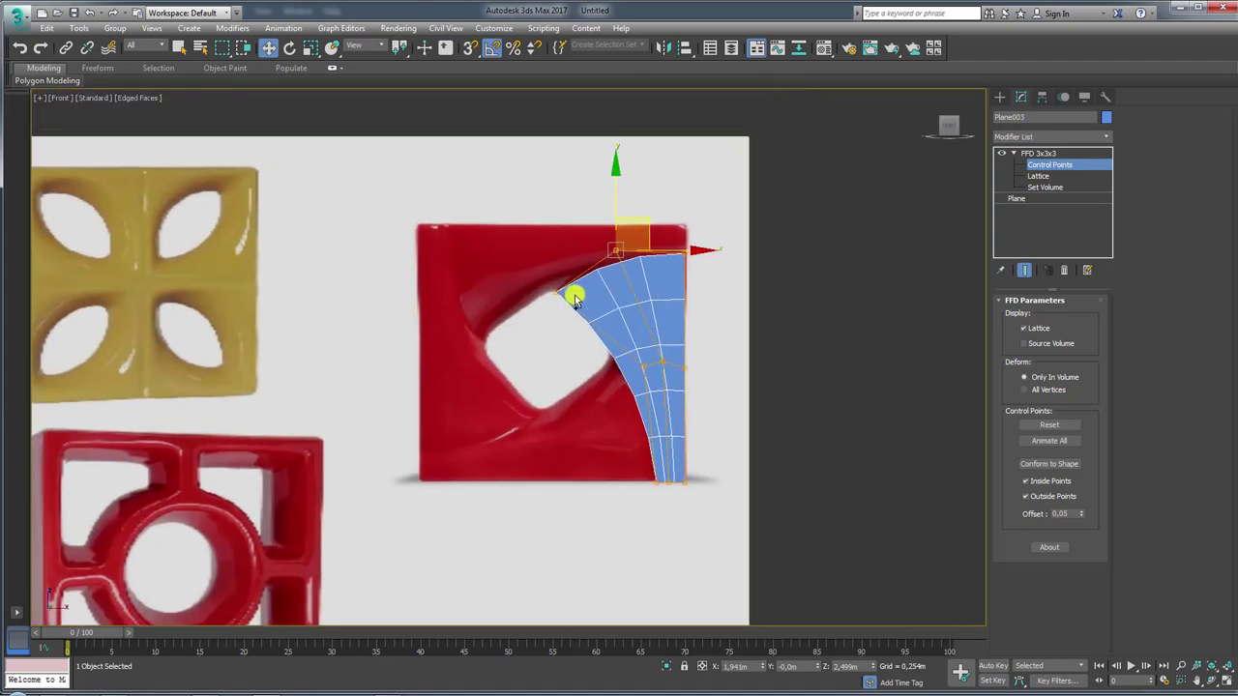
pyautogui.keyDown('alt'); pyautogui.moveTo(574, 299); pyautogui.dragTo(726, 351, button='middle'); pyautogui.keyUp('alt')
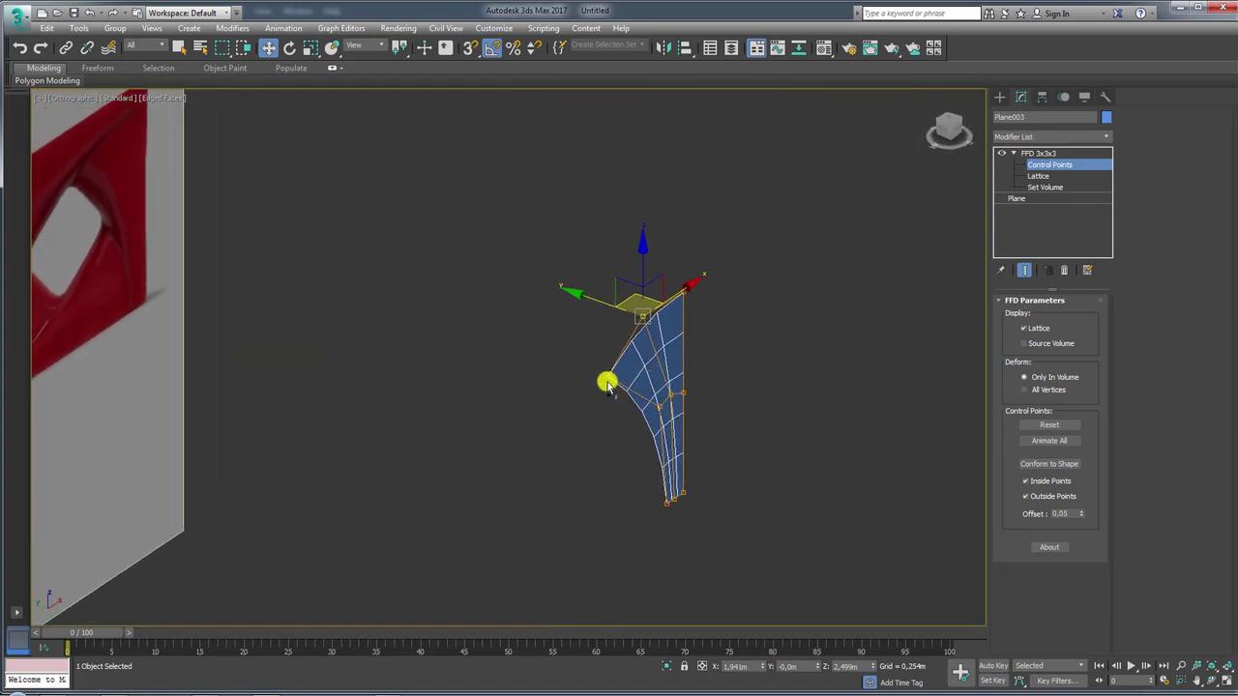
pyautogui.moveTo(606, 384); pyautogui.dragTo(442, 342)
pyautogui.moveTo(442, 342); pyautogui.dragTo(479, 364, button='middle')
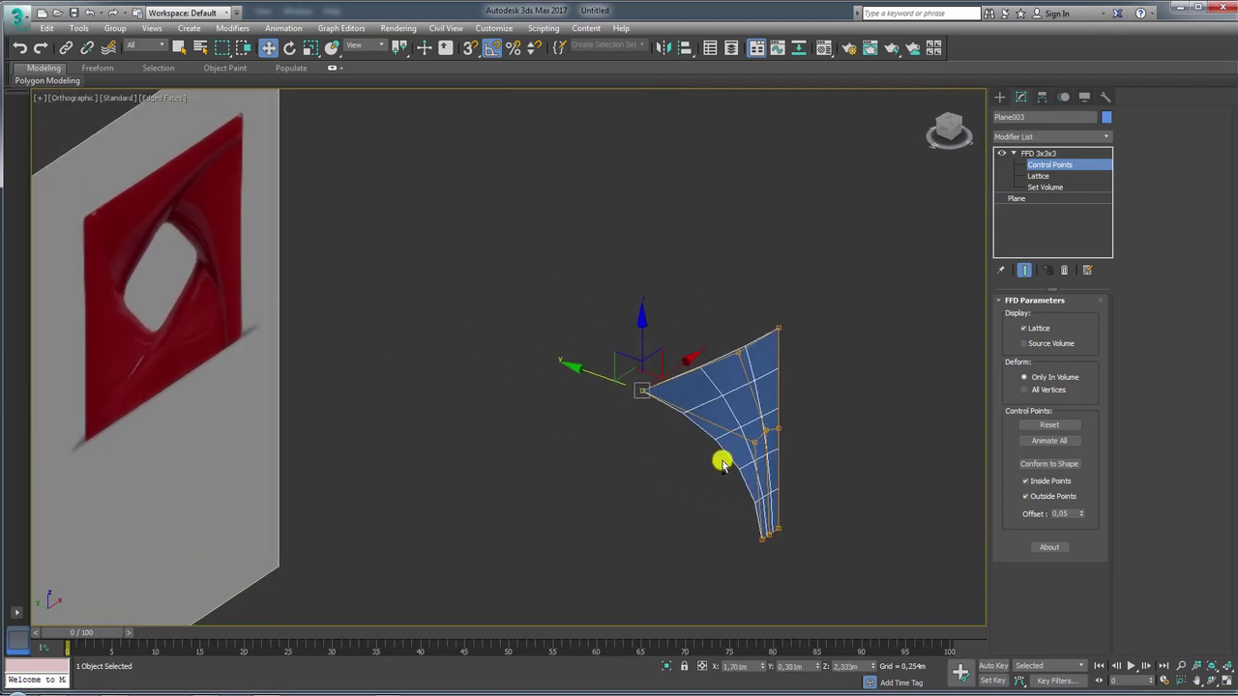
pyautogui.scroll(2, 741, 466)
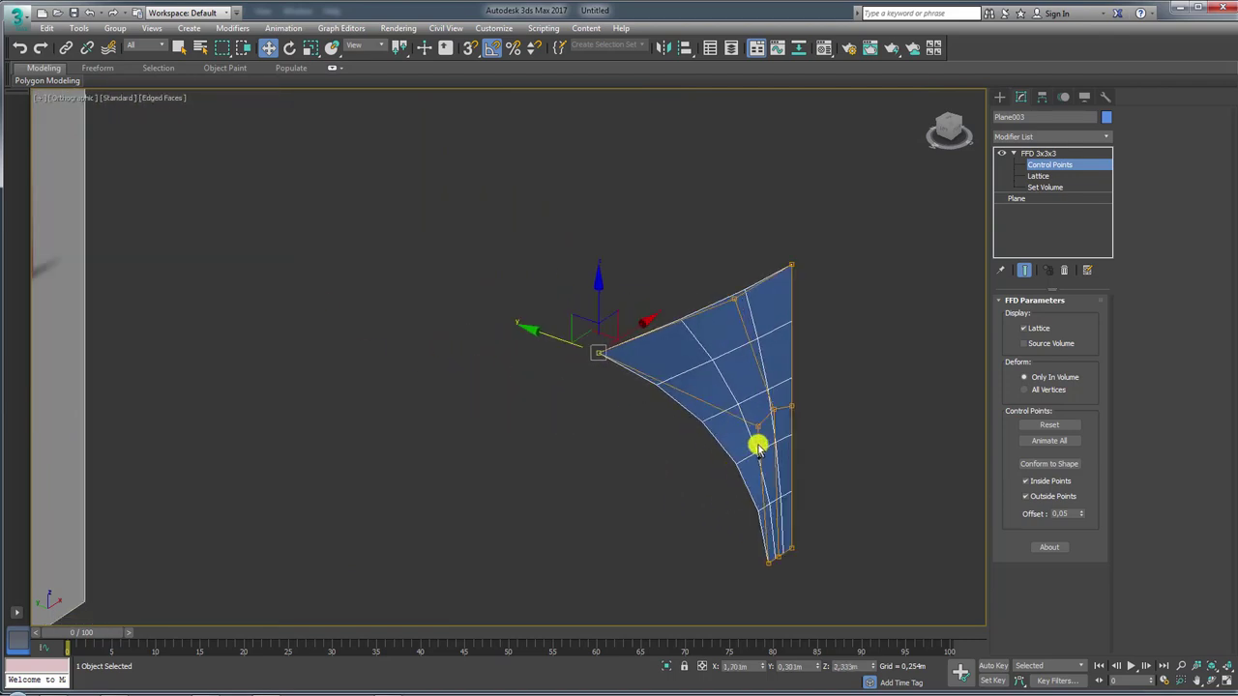
pyautogui.click(746, 425)
pyautogui.moveTo(721, 433)
pyautogui.mouseDown()
pyautogui.moveTo(704, 308)
pyautogui.moveTo(713, 312)
pyautogui.mouseUp()
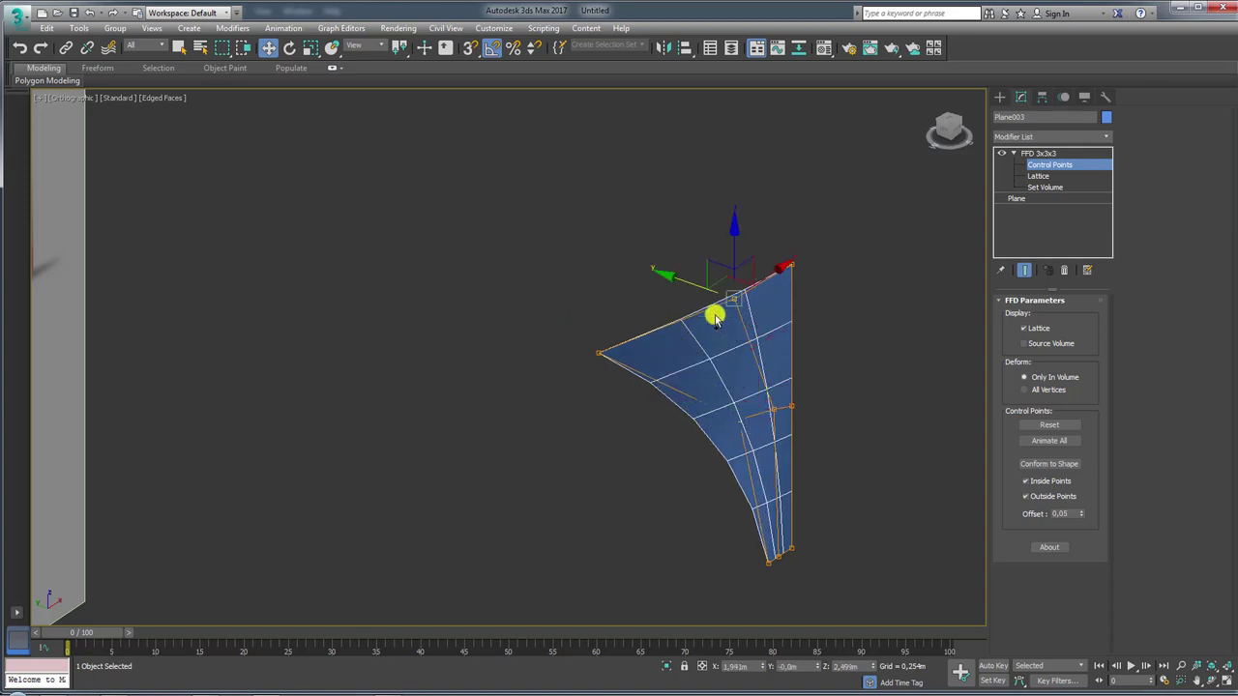
pyautogui.keyDown('alt'); pyautogui.moveTo(780, 388); pyautogui.dragTo(733, 356, button='middle'); pyautogui.keyUp('alt')
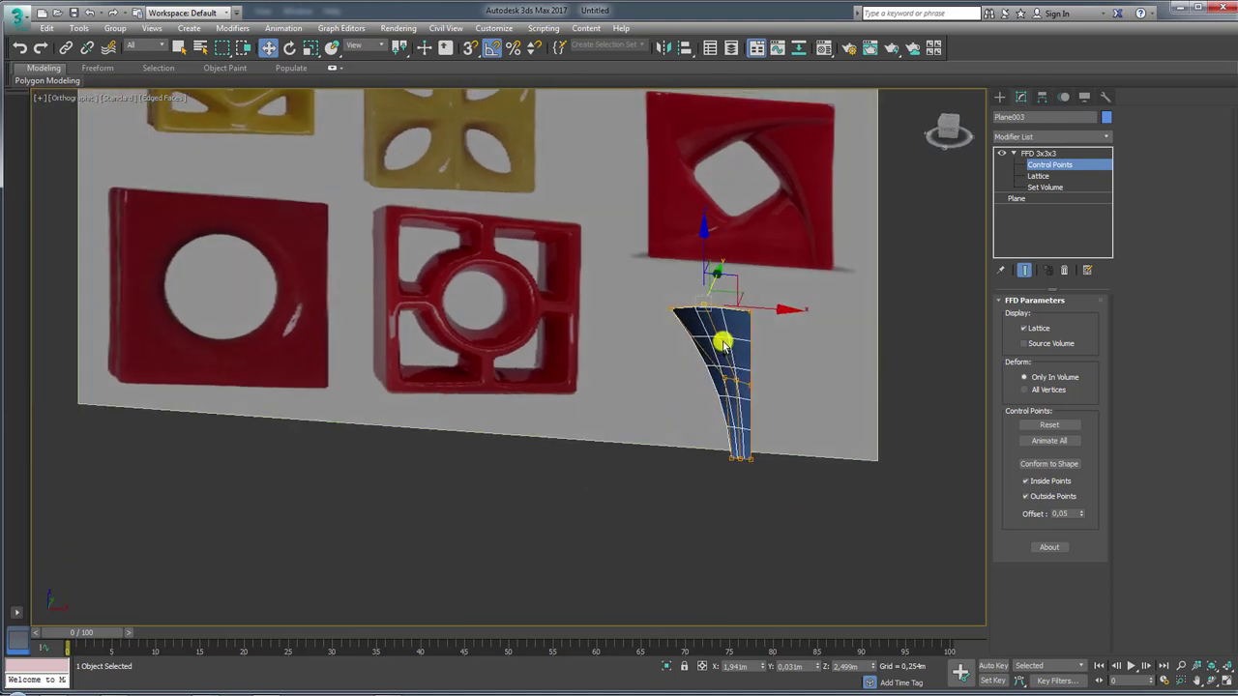
# Convert the bent plane to Editable Poly and recentre the Front view on the red block
pyautogui.rightClick(722, 336)
pyautogui.moveTo(764, 493)
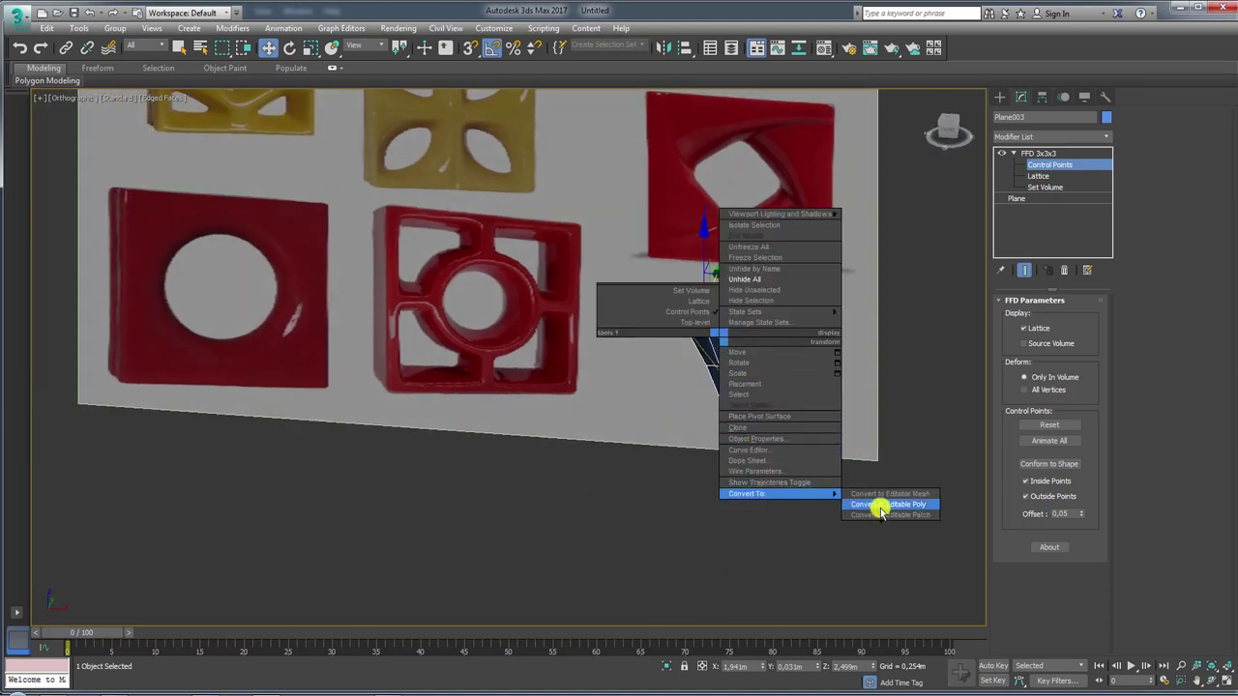
pyautogui.click(882, 506)
pyautogui.moveTo(746, 415); pyautogui.dragTo(760, 450, button='middle')
pyautogui.press('f')
pyautogui.moveTo(691, 395); pyautogui.dragTo(677, 447, button='middle')
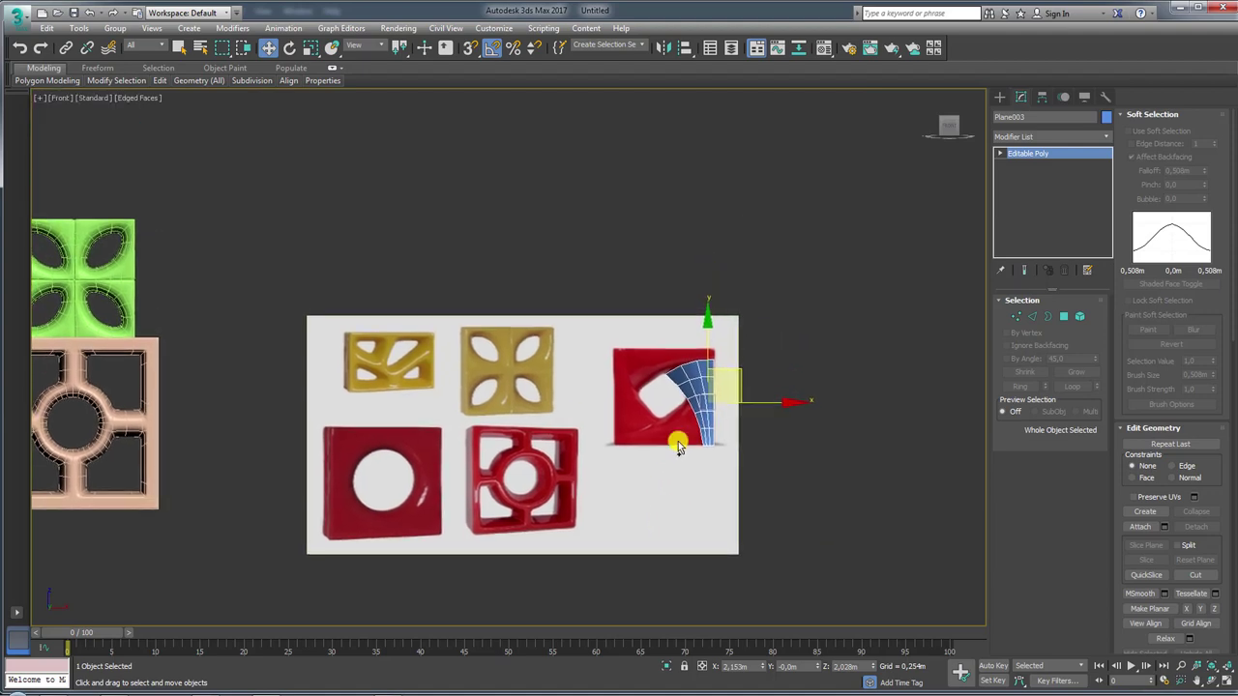
pyautogui.scroll(5, 681, 440)
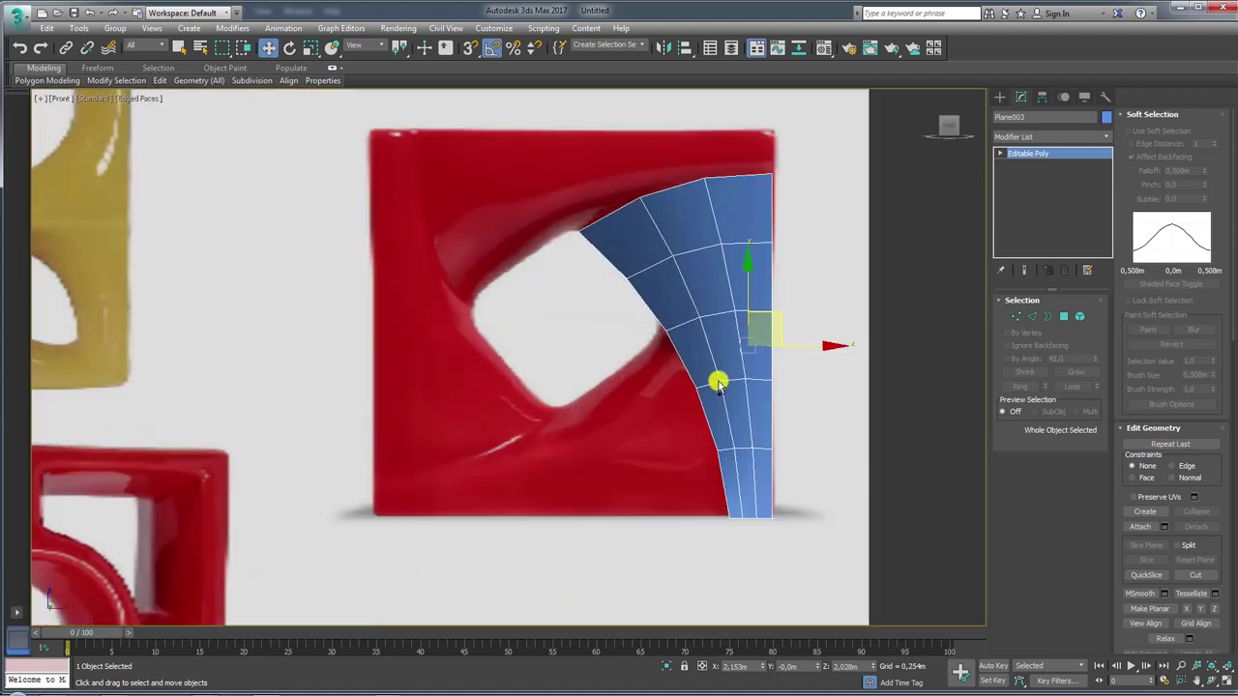
# Move the blade's pivot to the diamond opening's centre with Affect Pivot Only
pyautogui.click(1041, 97)
pyautogui.click(1050, 186)
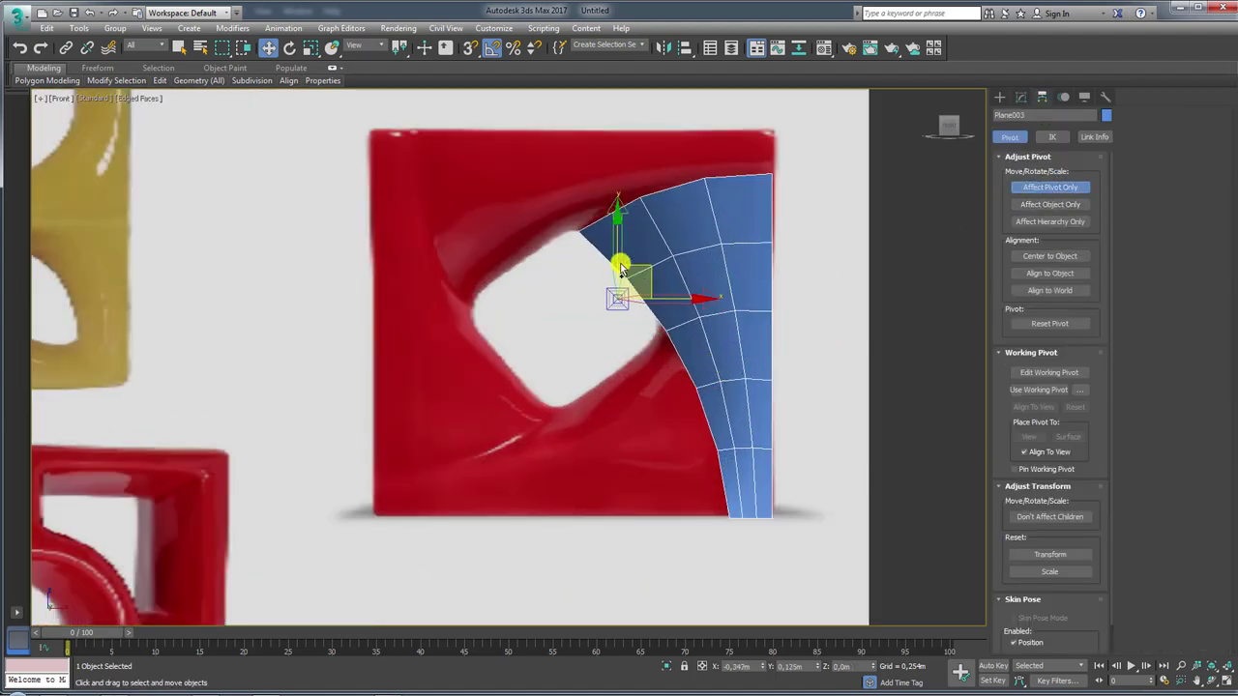
pyautogui.moveTo(776, 324); pyautogui.dragTo(599, 292)
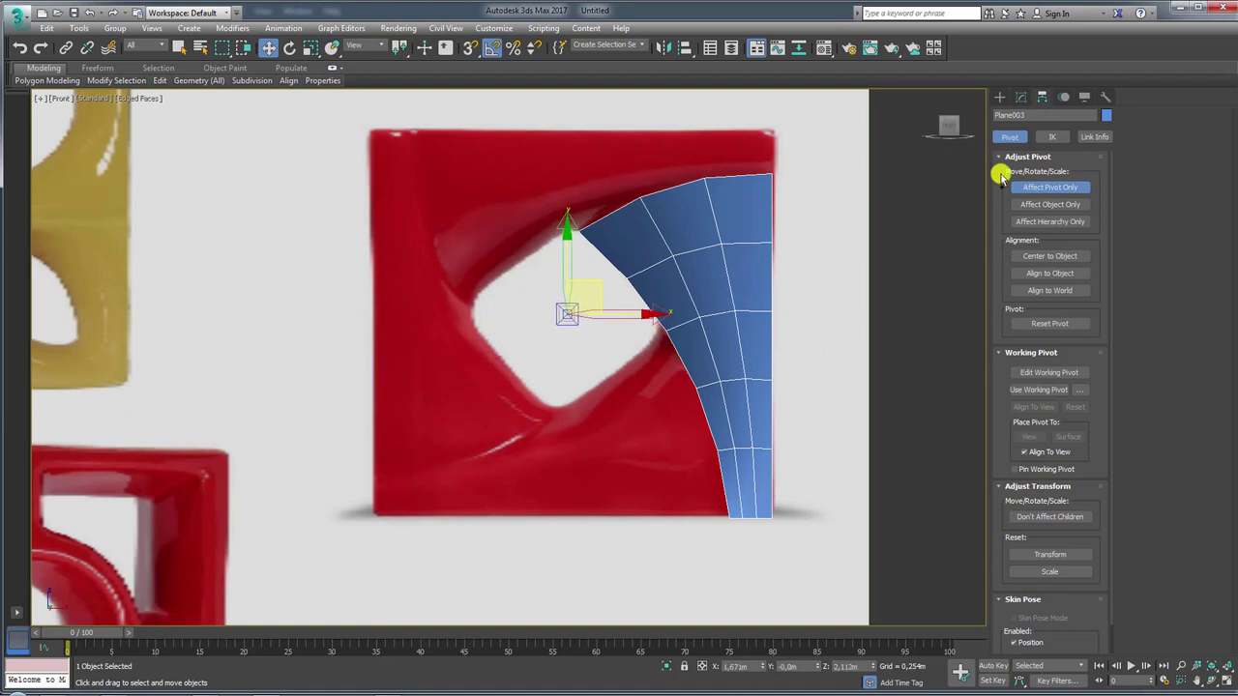
pyautogui.click(1050, 186)
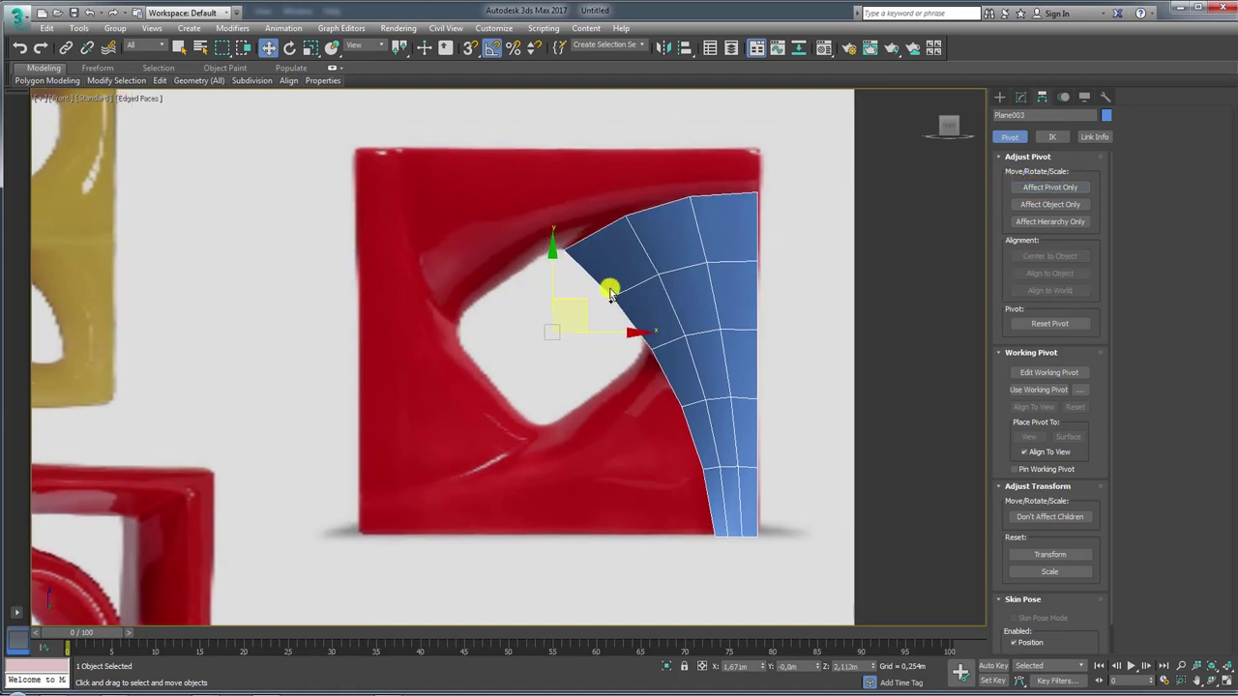
pyautogui.press('e')
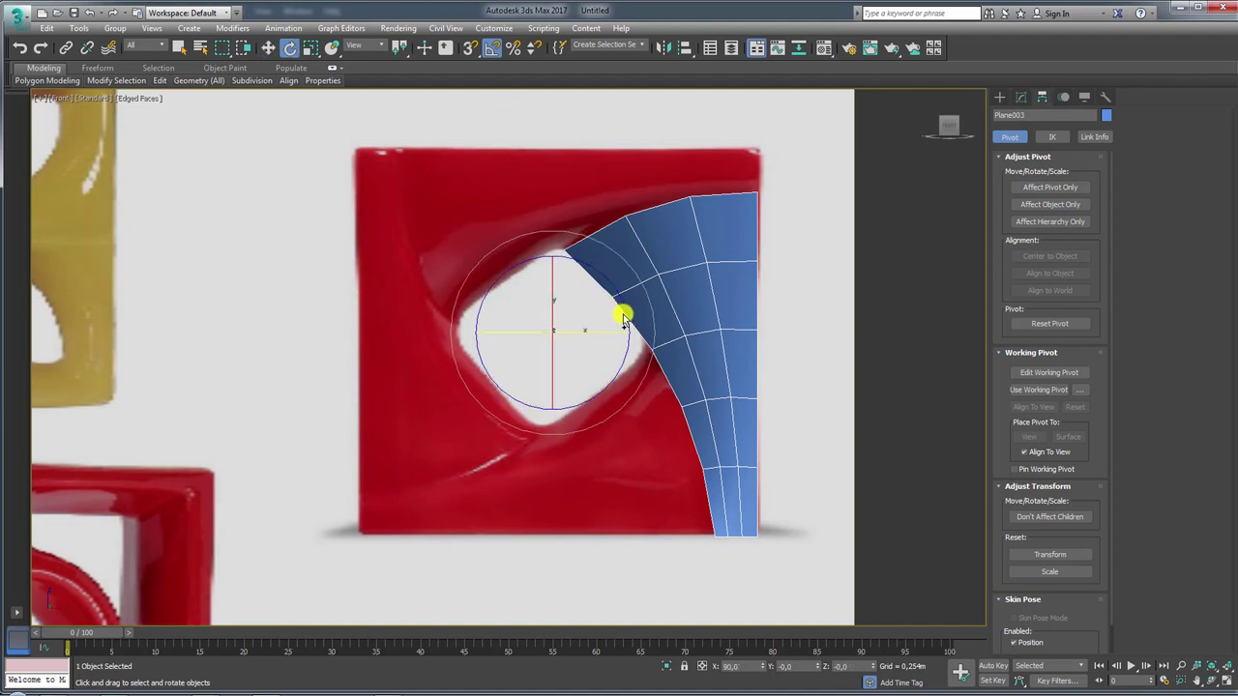
# Shift-rotate the blade 90° into 3 instance copies, then select the right and top blades
pyautogui.keyDown('shift'); pyautogui.moveTo(623, 311); pyautogui.dragTo(600, 263); pyautogui.keyUp('shift')
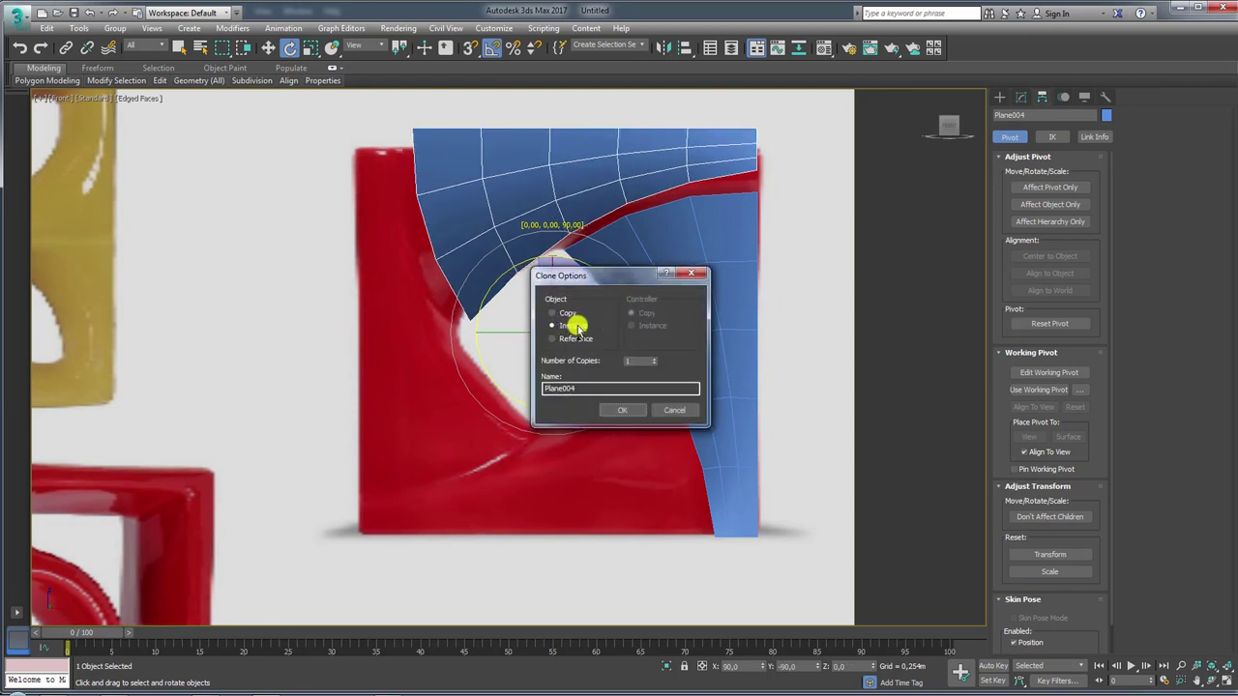
pyautogui.click(624, 409)
pyautogui.click(716, 324)
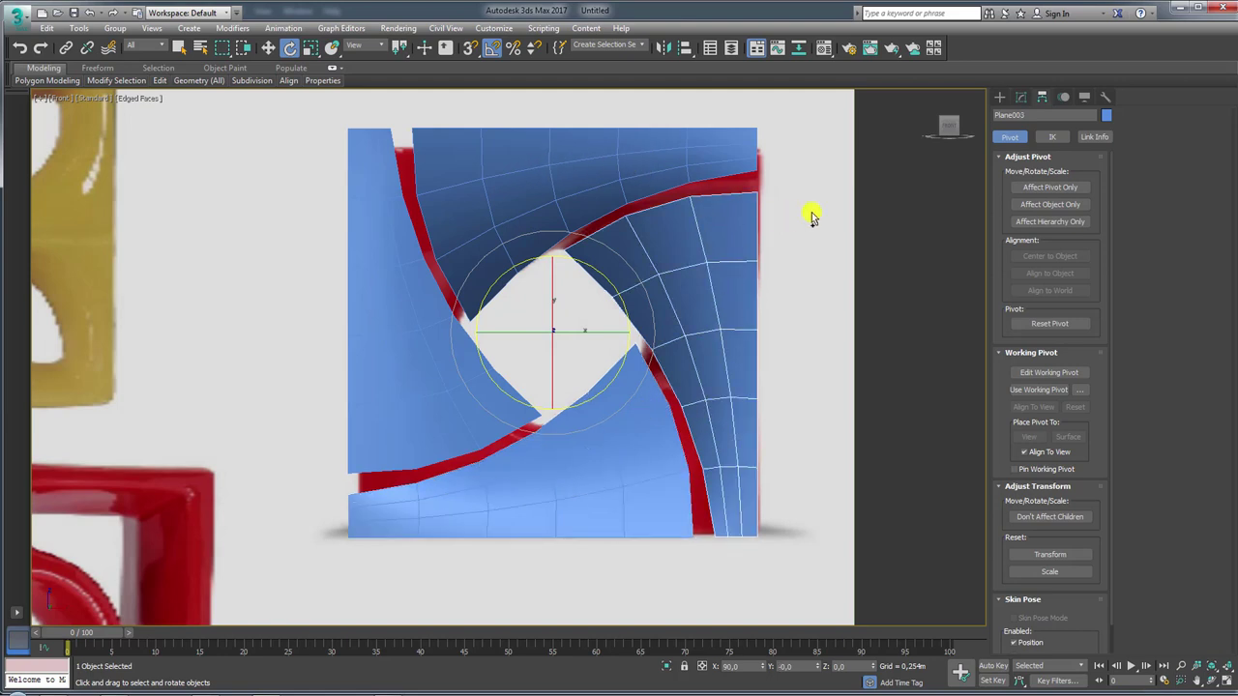
pyautogui.click(696, 155)
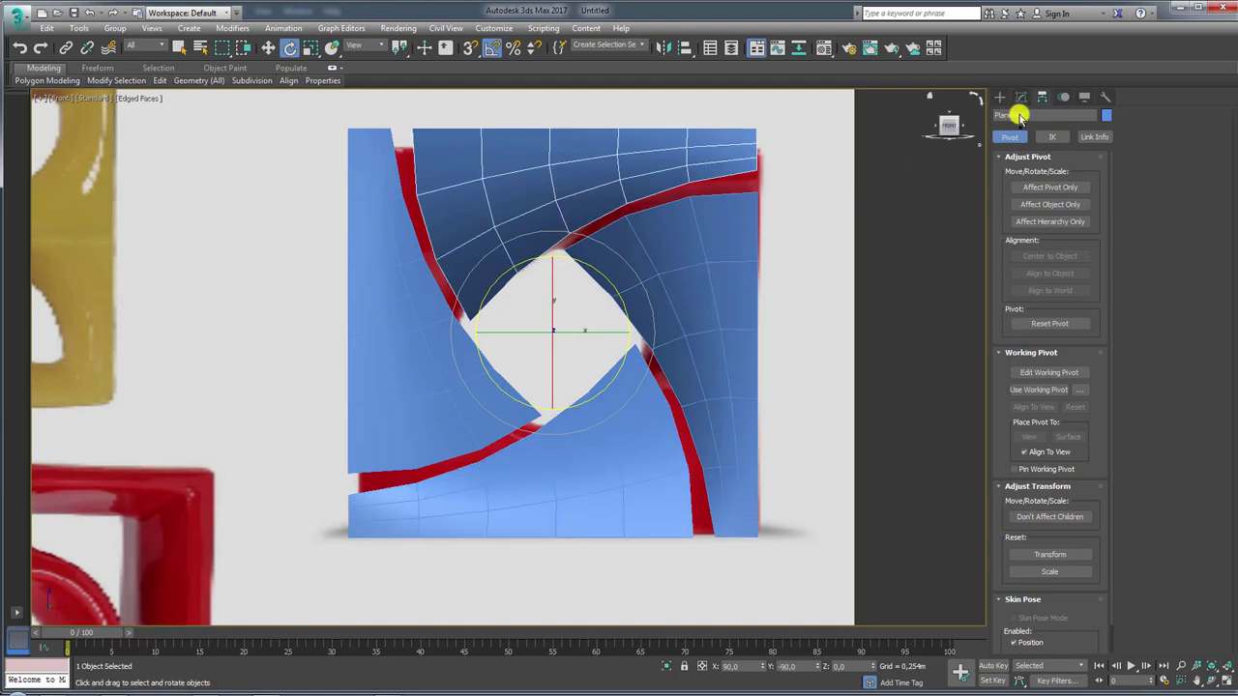
pyautogui.click(1020, 97)
# In Element mode, move the top blade piece slightly down and to the left
pyautogui.click(1079, 316)
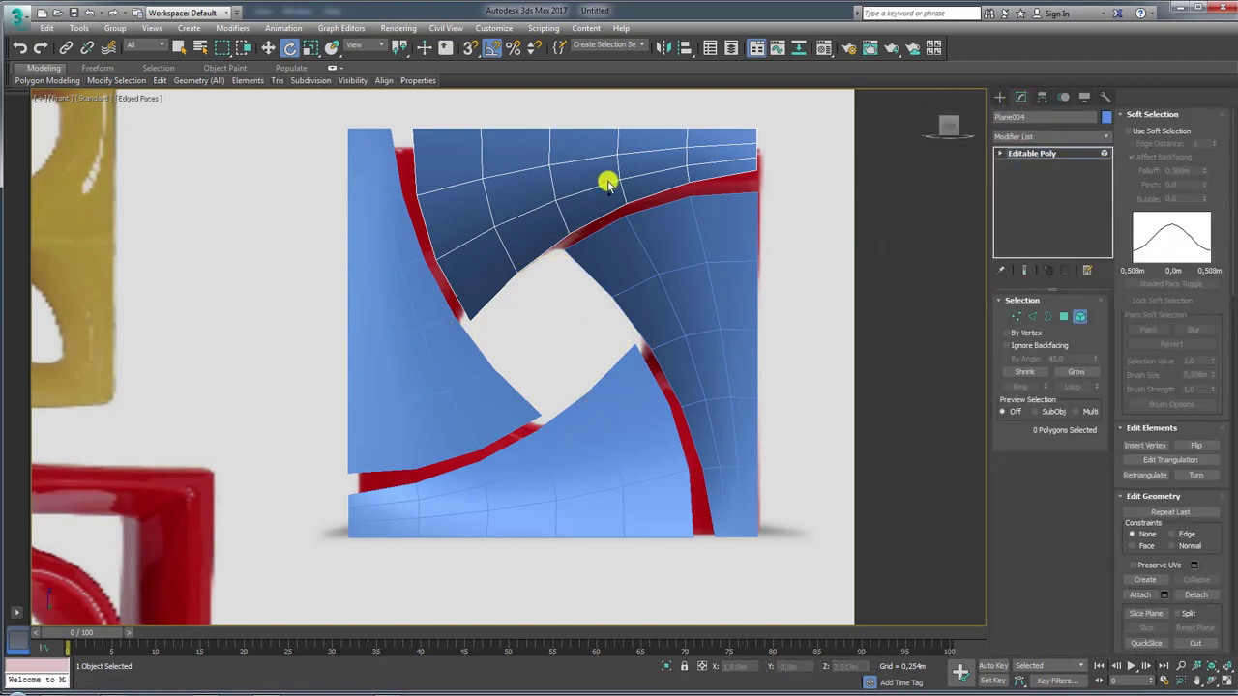
pyautogui.click(580, 138)
pyautogui.press('w')
pyautogui.moveTo(585, 126); pyautogui.dragTo(586, 133)
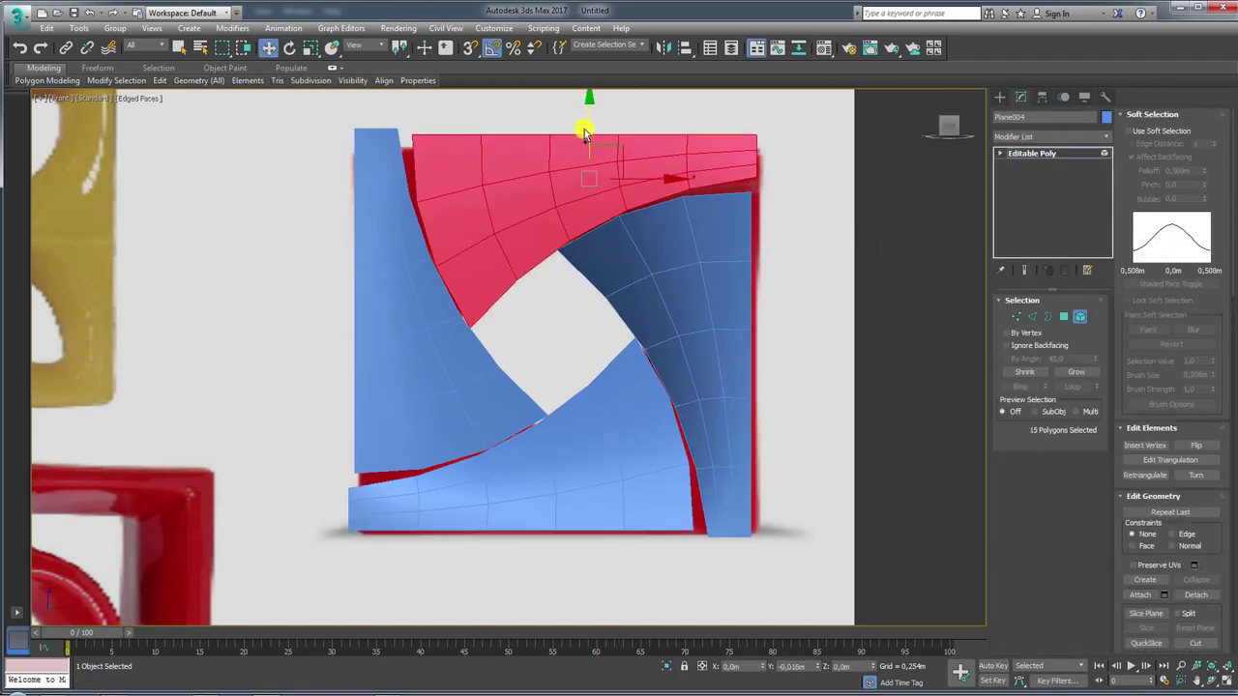
pyautogui.moveTo(652, 188); pyautogui.dragTo(614, 151)
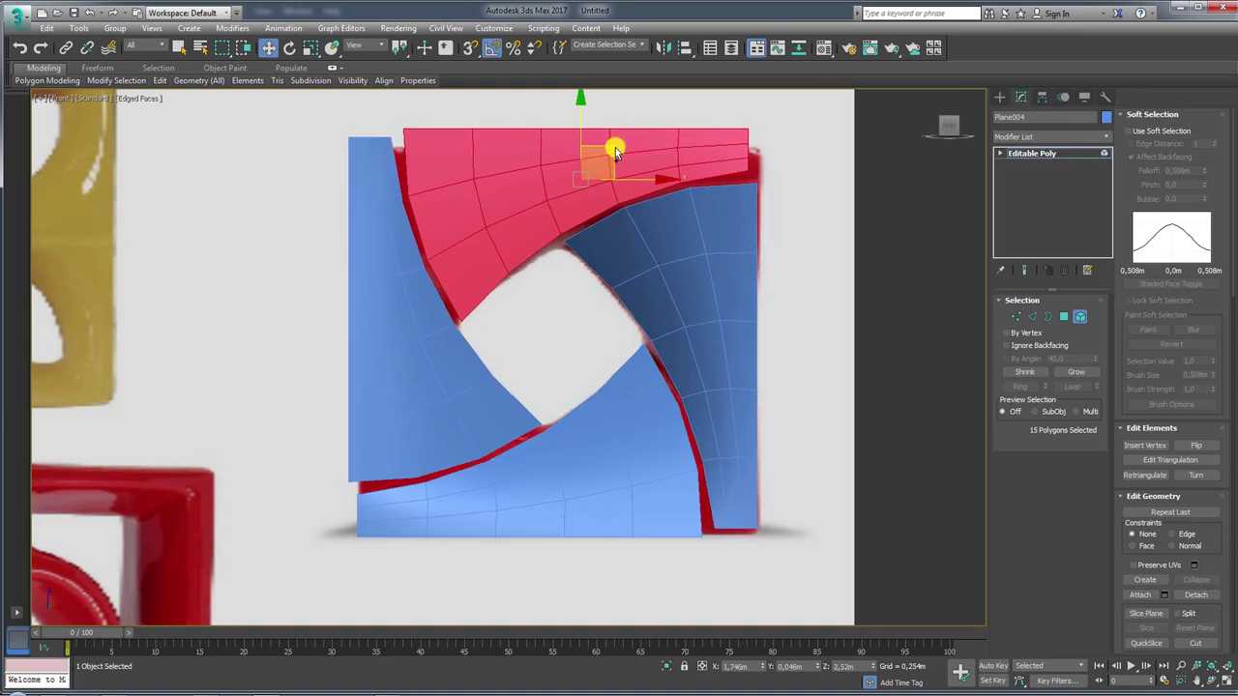
# Shift the top-right vertex columns right and raise one vertex on the blade's lower edge
pyautogui.click(1015, 317)
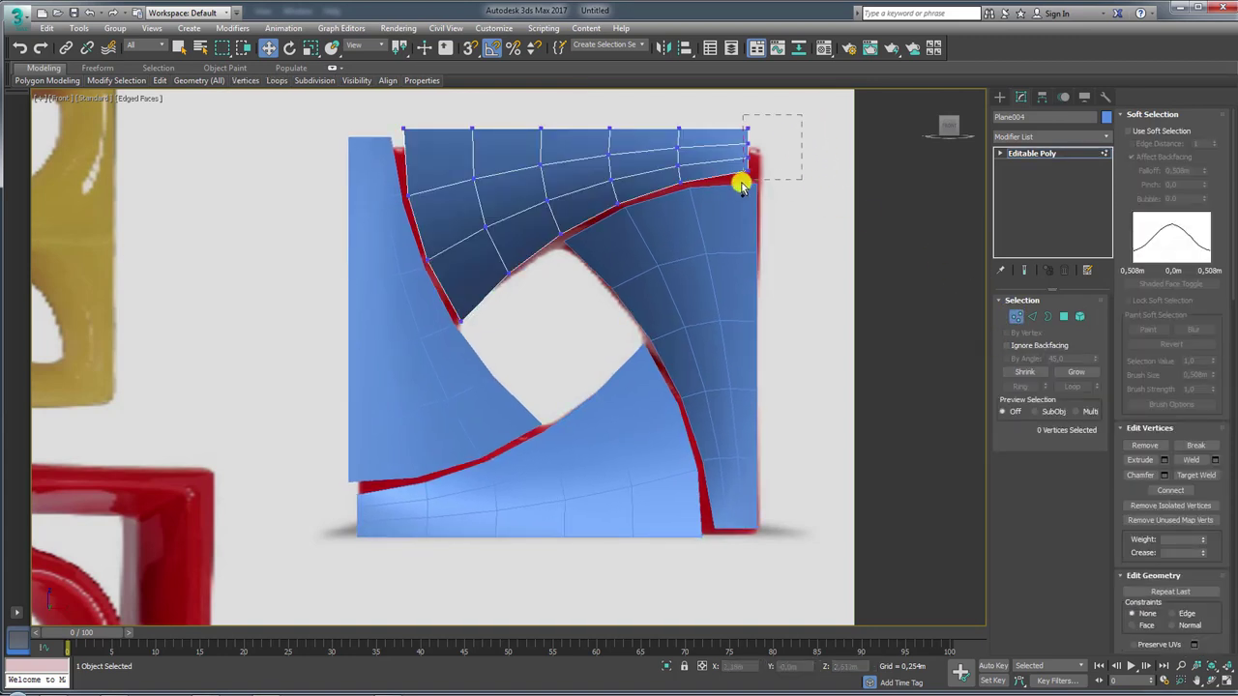
pyautogui.moveTo(739, 184); pyautogui.dragTo(810, 156)
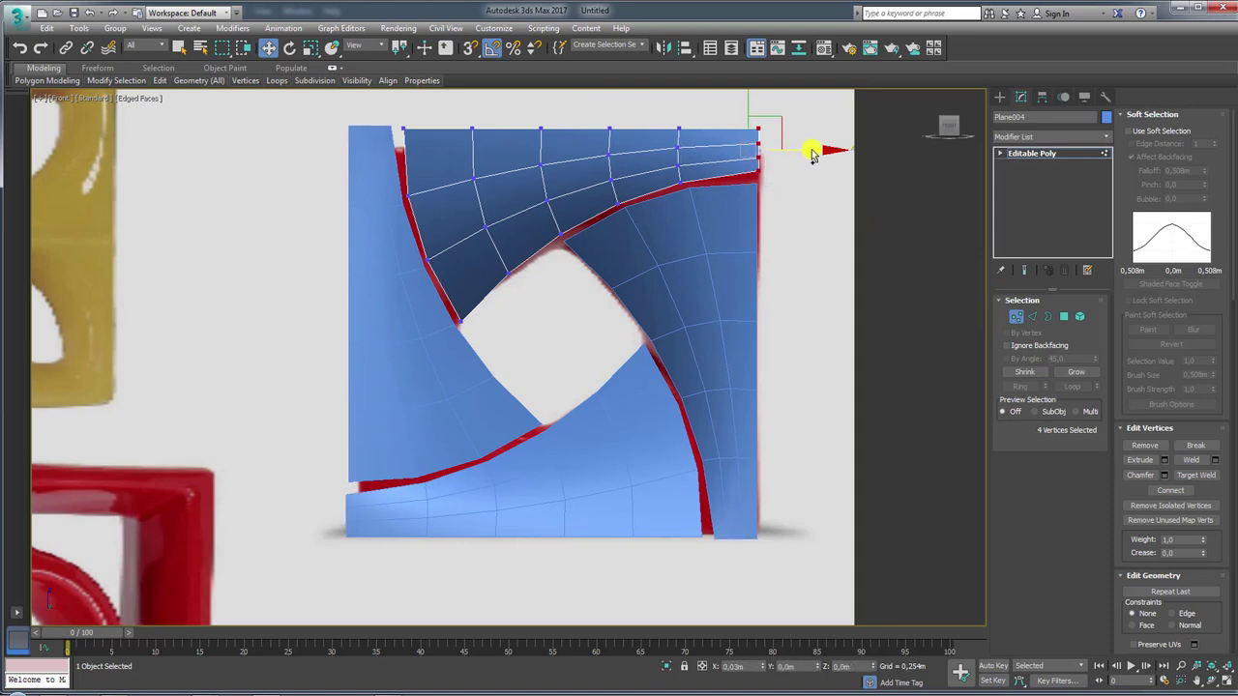
pyautogui.click(694, 203)
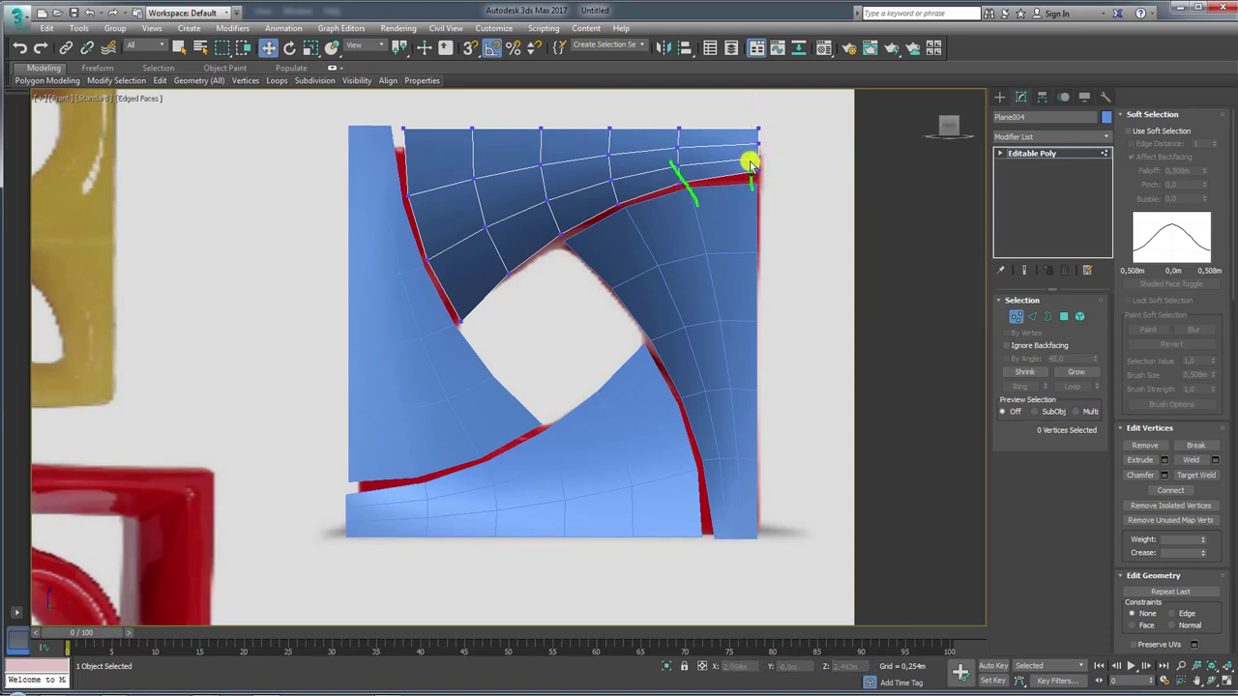
pyautogui.moveTo(702, 214); pyautogui.dragTo(659, 116)
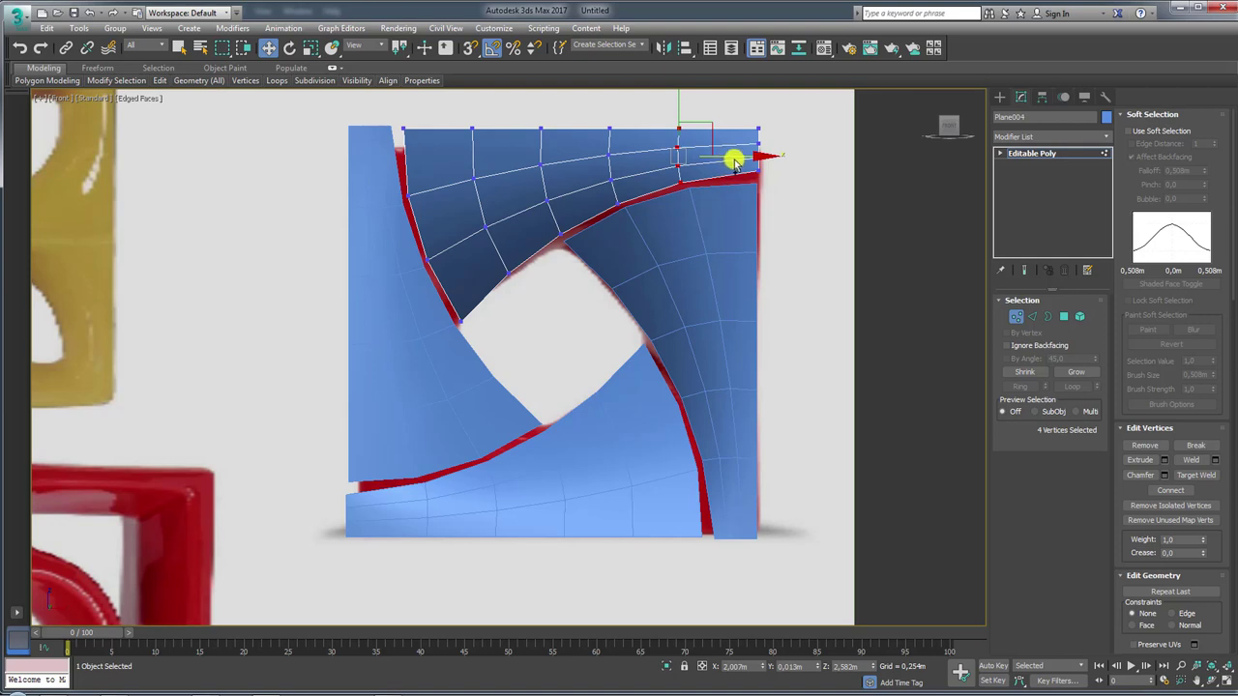
pyautogui.moveTo(735, 163); pyautogui.dragTo(723, 185)
pyautogui.moveTo(620, 189); pyautogui.dragTo(595, 97)
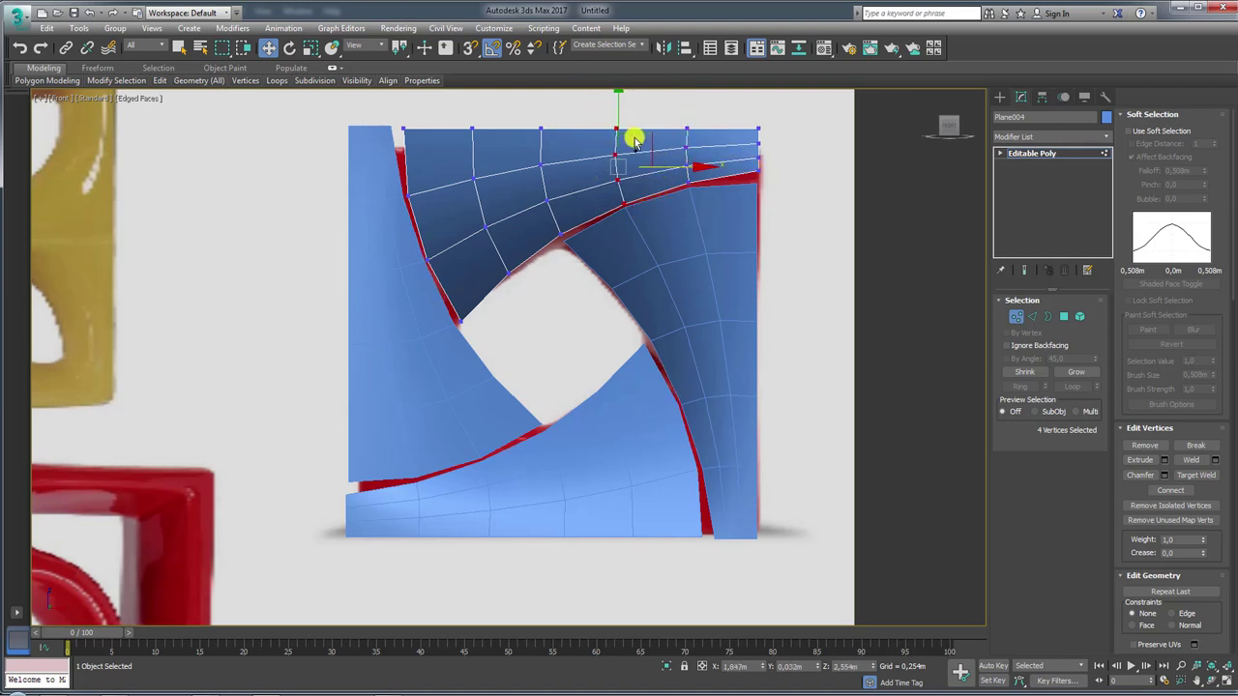
pyautogui.click(624, 204)
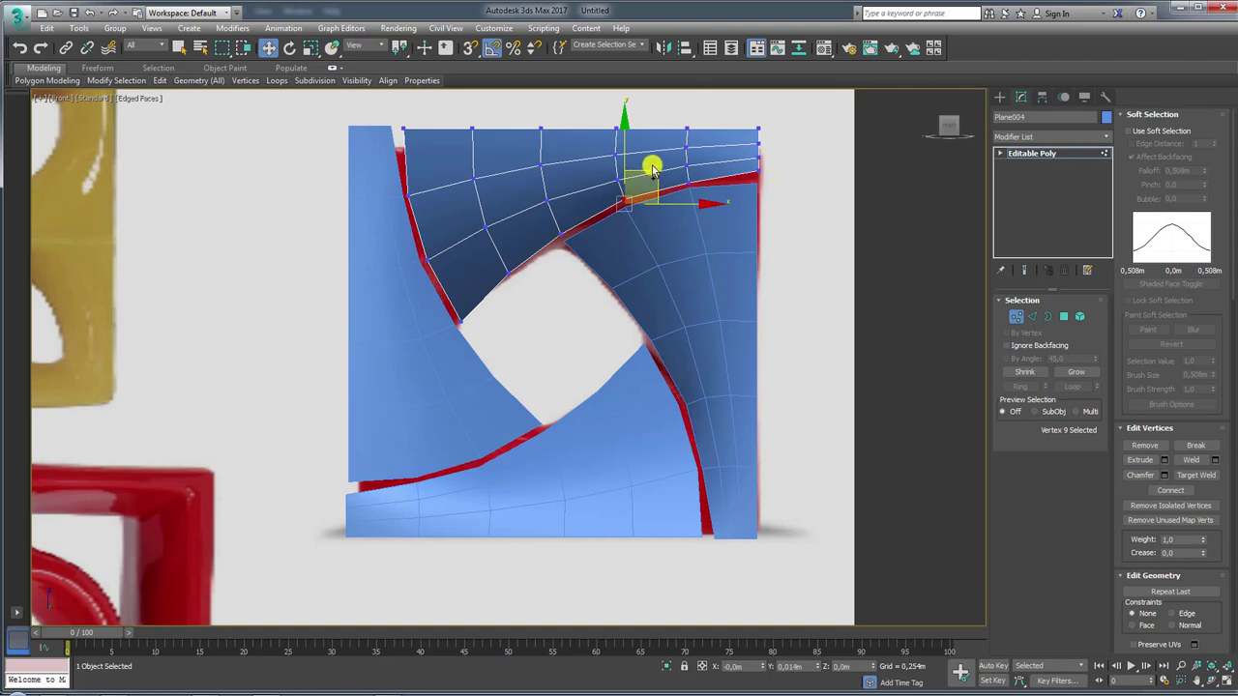
pyautogui.moveTo(653, 169); pyautogui.dragTo(652, 165)
# Select Plane003 and isolate the blue pinwheel from the other tiles with Alt+Q
pyautogui.click(1025, 155)
pyautogui.moveTo(677, 242)
pyautogui.keyDown('alt'); pyautogui.mouseDown(button='middle')
pyautogui.moveTo(700, 255)
pyautogui.moveTo(706, 299)
pyautogui.moveTo(641, 268)
pyautogui.moveTo(713, 237)
pyautogui.moveTo(654, 238)
pyautogui.moveTo(688, 249)
pyautogui.moveTo(718, 292)
pyautogui.moveTo(737, 281)
pyautogui.moveTo(680, 329)
pyautogui.moveTo(768, 257)
pyautogui.moveTo(685, 238)
pyautogui.moveTo(727, 233)
pyautogui.mouseUp(button='middle'); pyautogui.keyUp('alt')
pyautogui.hotkey('ctrl', 'a')
pyautogui.click(754, 252)
pyautogui.scroll(3, 716, 271)
pyautogui.scroll(3, 715, 285)
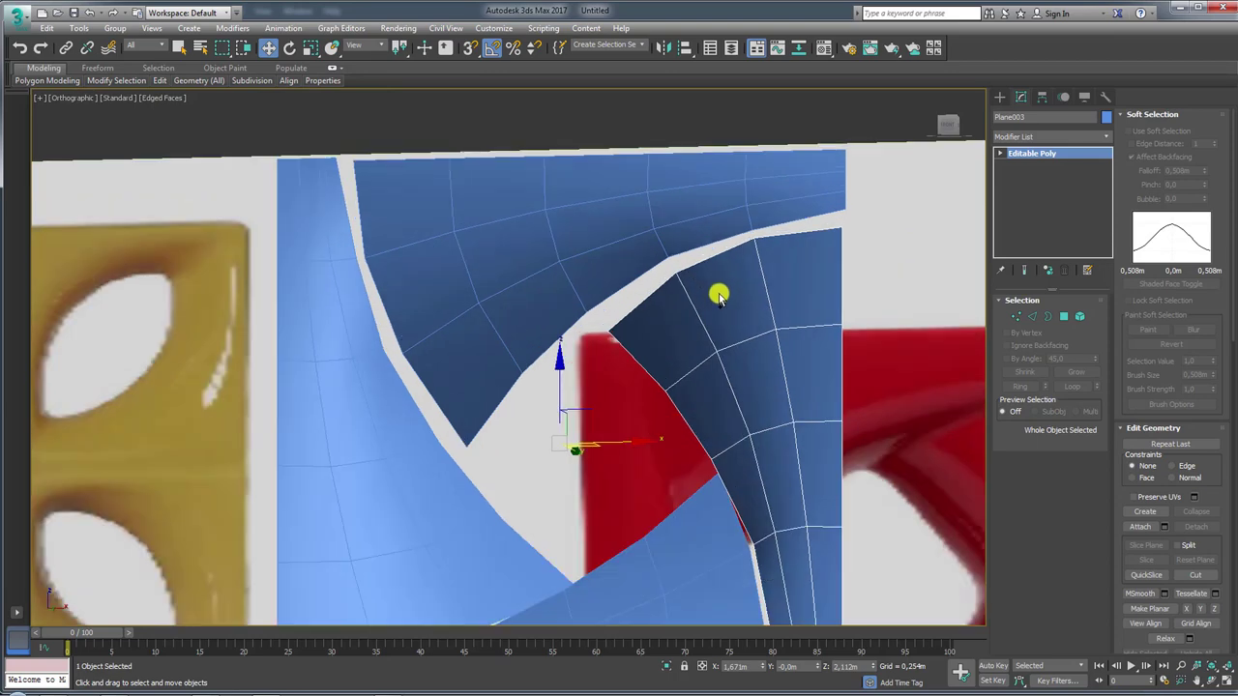
pyautogui.hotkey('alt', 'q')
# In Edge mode, select a top border edge plus the dark faces' left edge
pyautogui.click(1037, 319)
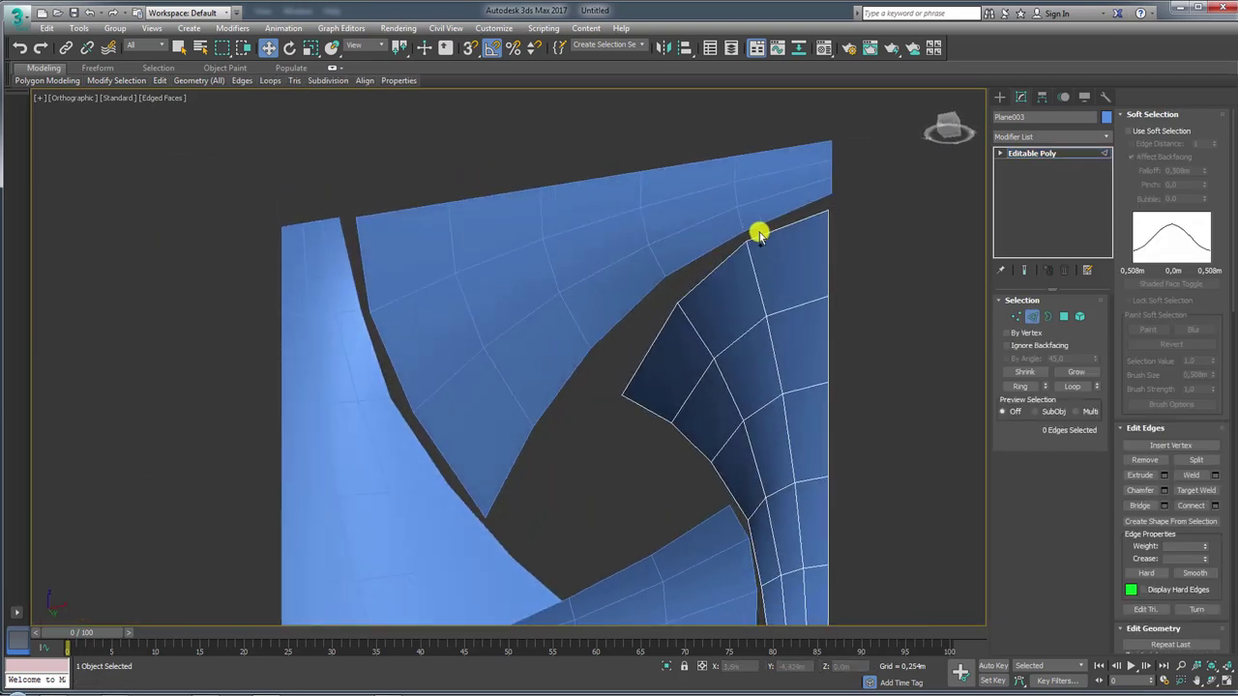
pyautogui.click(757, 232)
pyautogui.keyDown('ctrl'); pyautogui.click(669, 322); pyautogui.keyUp('ctrl')
pyautogui.moveTo(669, 322)
pyautogui.keyDown('alt'); pyautogui.mouseDown(button='middle')
pyautogui.moveTo(735, 357)
pyautogui.moveTo(746, 383)
pyautogui.moveTo(784, 329)
pyautogui.moveTo(983, 318)
pyautogui.moveTo(780, 306)
pyautogui.moveTo(797, 232)
pyautogui.mouseUp(button='middle'); pyautogui.keyUp('alt')
pyautogui.press('1')
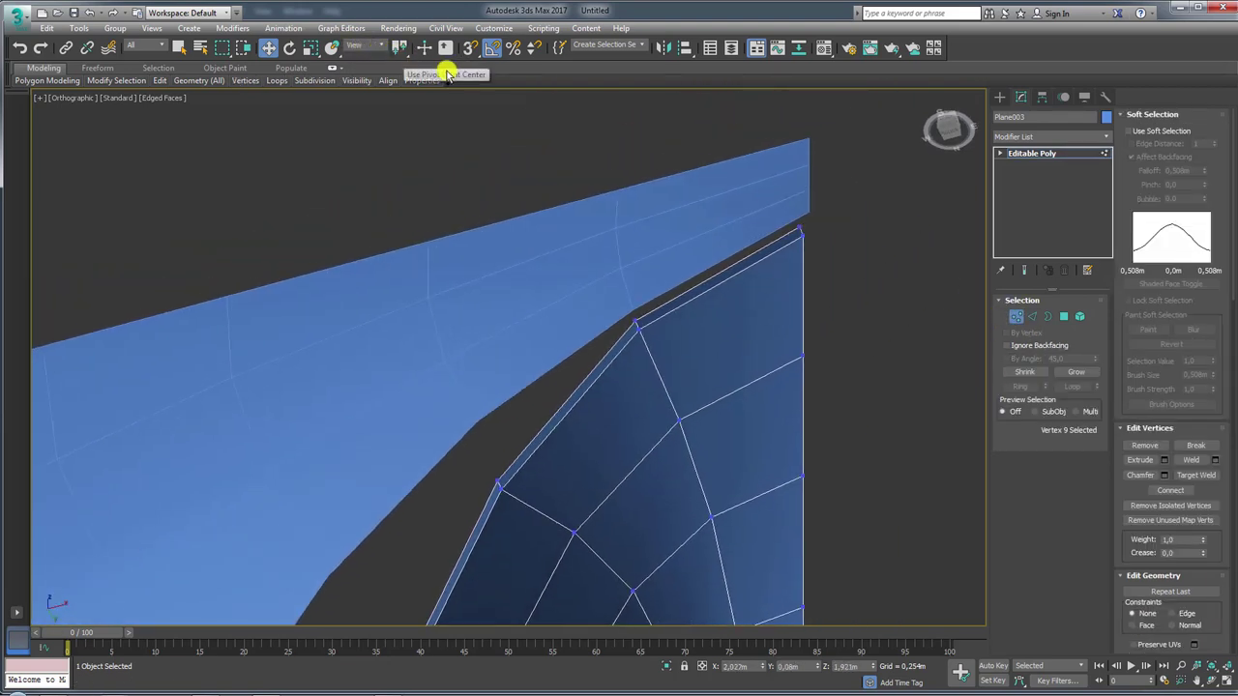
# Enable Vertex snapping in the Grid and Snap Settings
pyautogui.rightClick(468, 49)
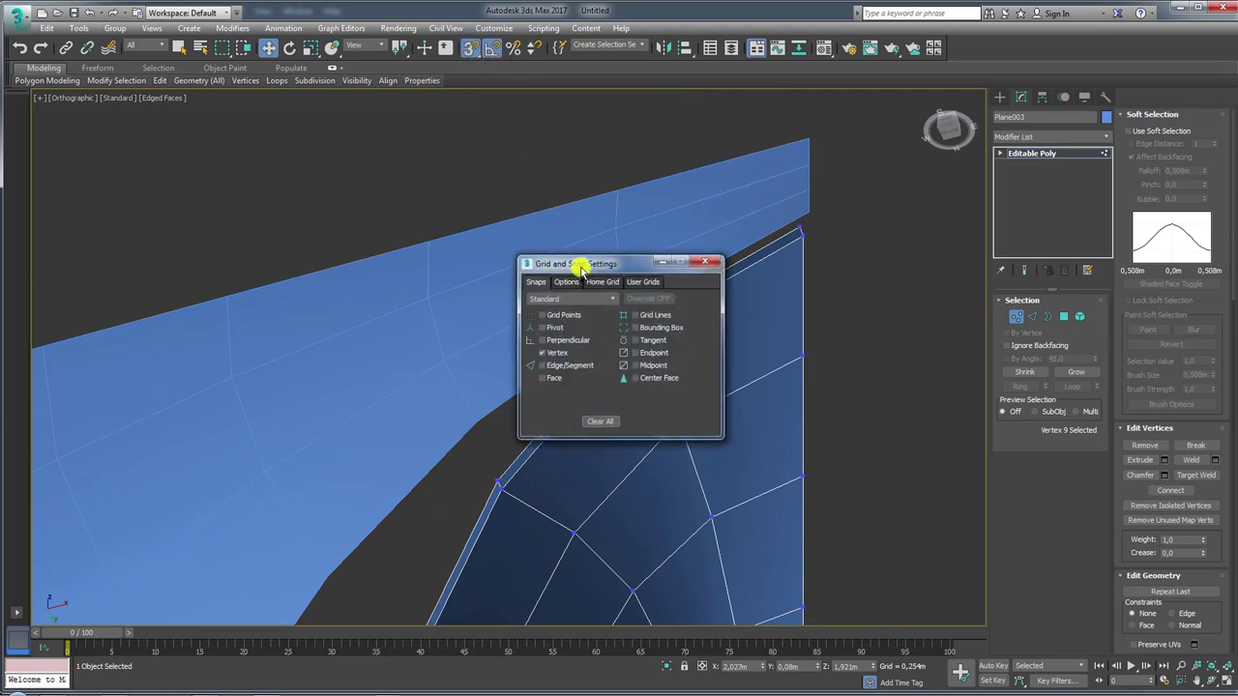
pyautogui.moveTo(581, 269); pyautogui.dragTo(568, 226)
pyautogui.click(553, 238)
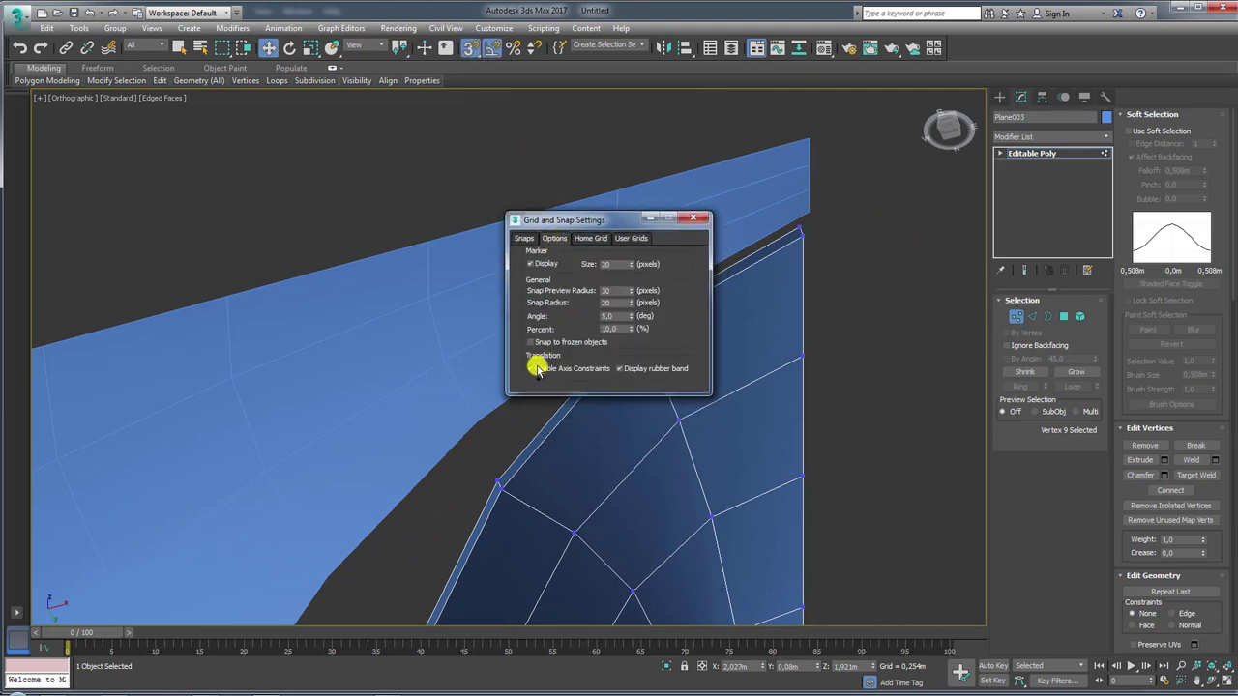
pyautogui.click(520, 238)
pyautogui.click(693, 220)
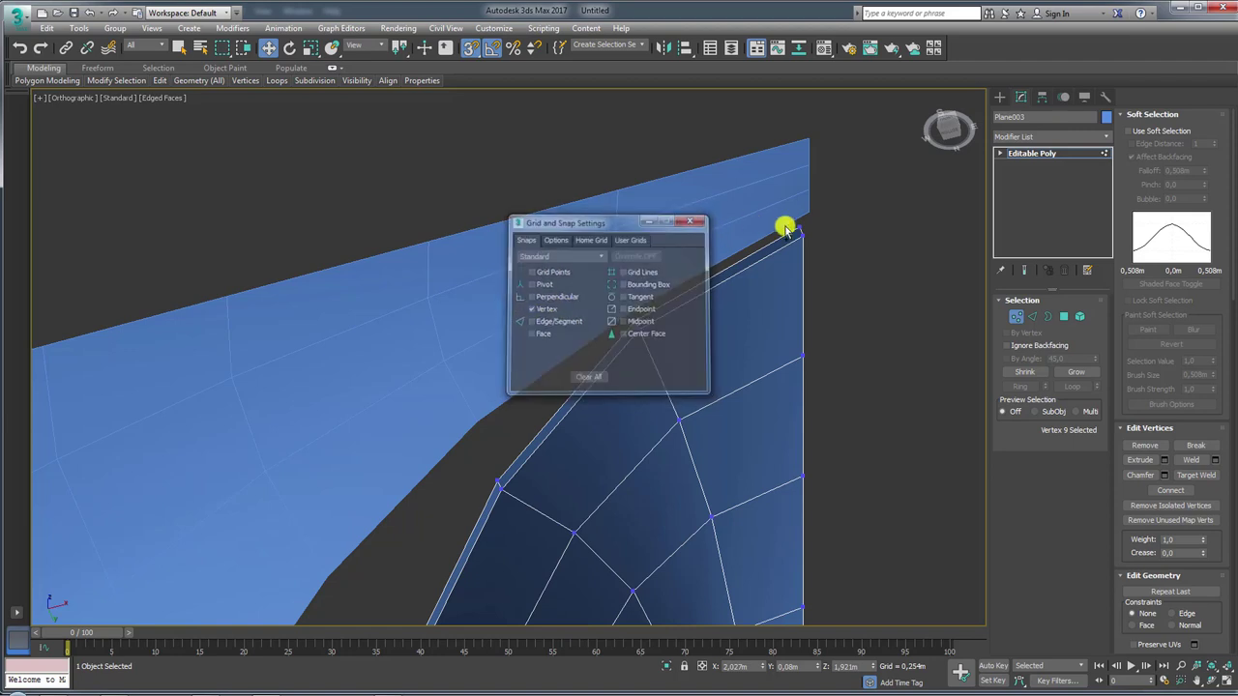
# Snap the top blade's corner vertices onto their neighbouring vertices
pyautogui.click(800, 226)
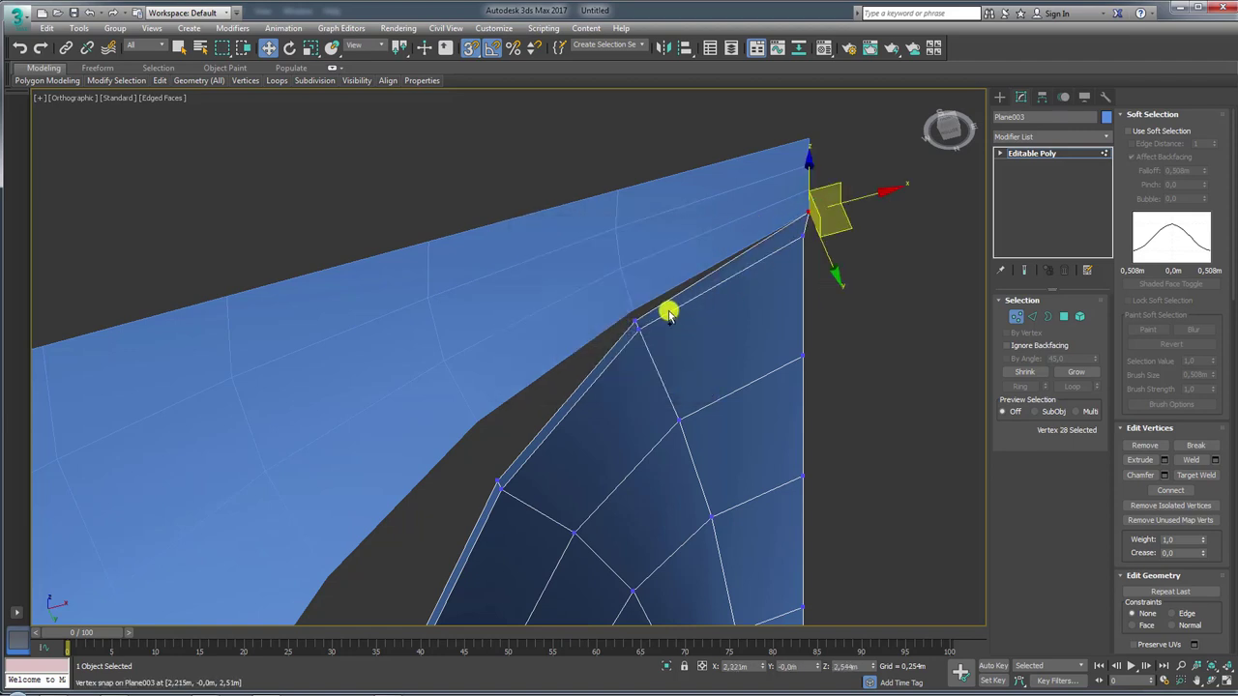
pyautogui.click(635, 322)
pyautogui.scroll(1, 493, 486)
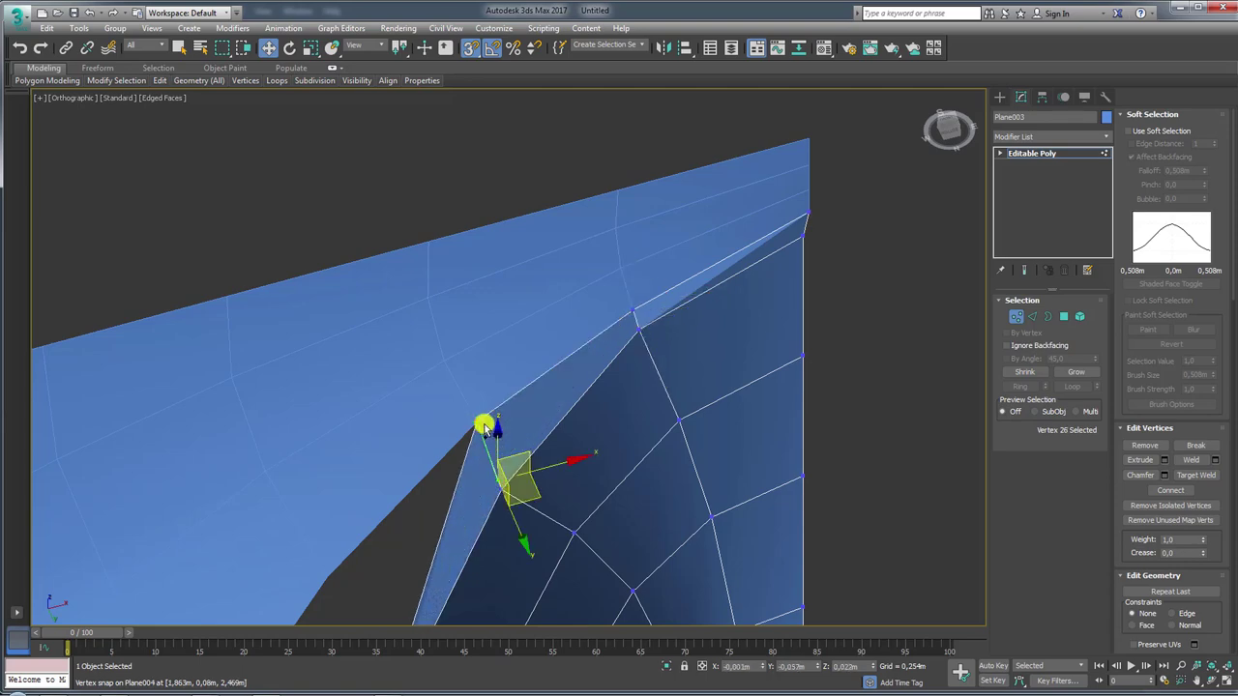
pyautogui.scroll(1, 443, 510)
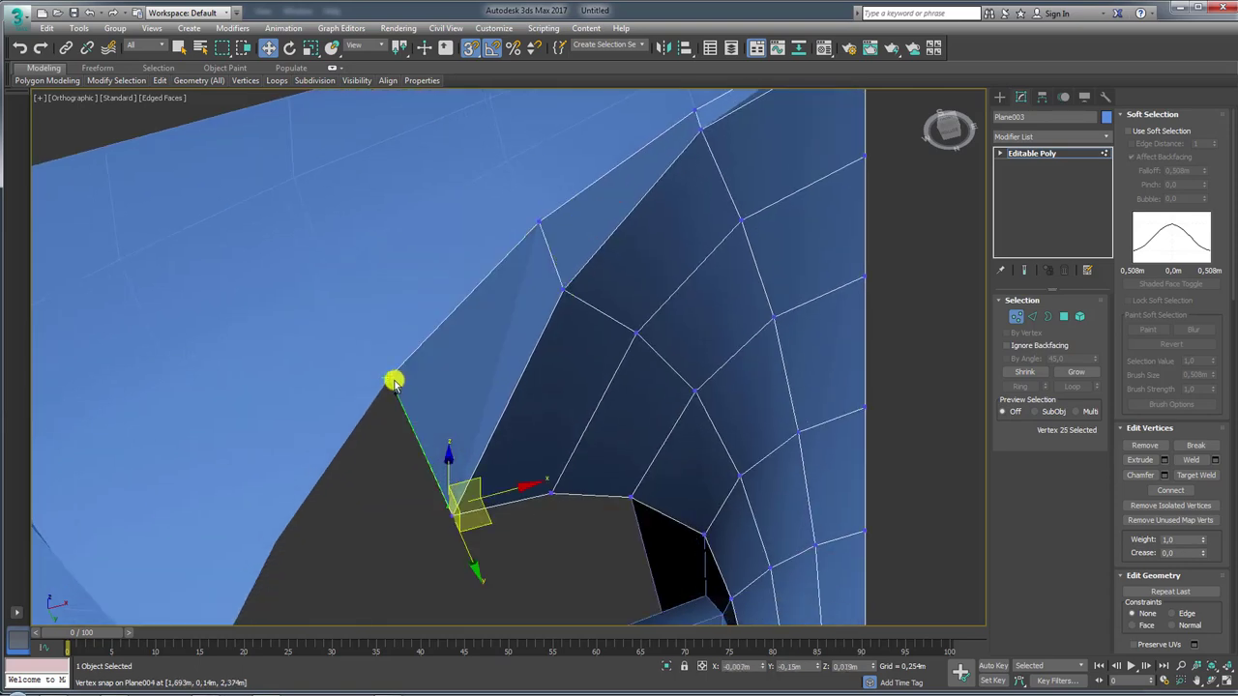
pyautogui.moveTo(441, 488)
pyautogui.keyDown('alt'); pyautogui.mouseDown(button='middle')
pyautogui.moveTo(622, 331)
pyautogui.moveTo(1064, 174)
pyautogui.mouseUp(button='middle'); pyautogui.keyUp('alt')
# Convert all four pinwheel pieces to Editable Poly
pyautogui.click(1044, 159)
pyautogui.scroll(-3, 810, 276)
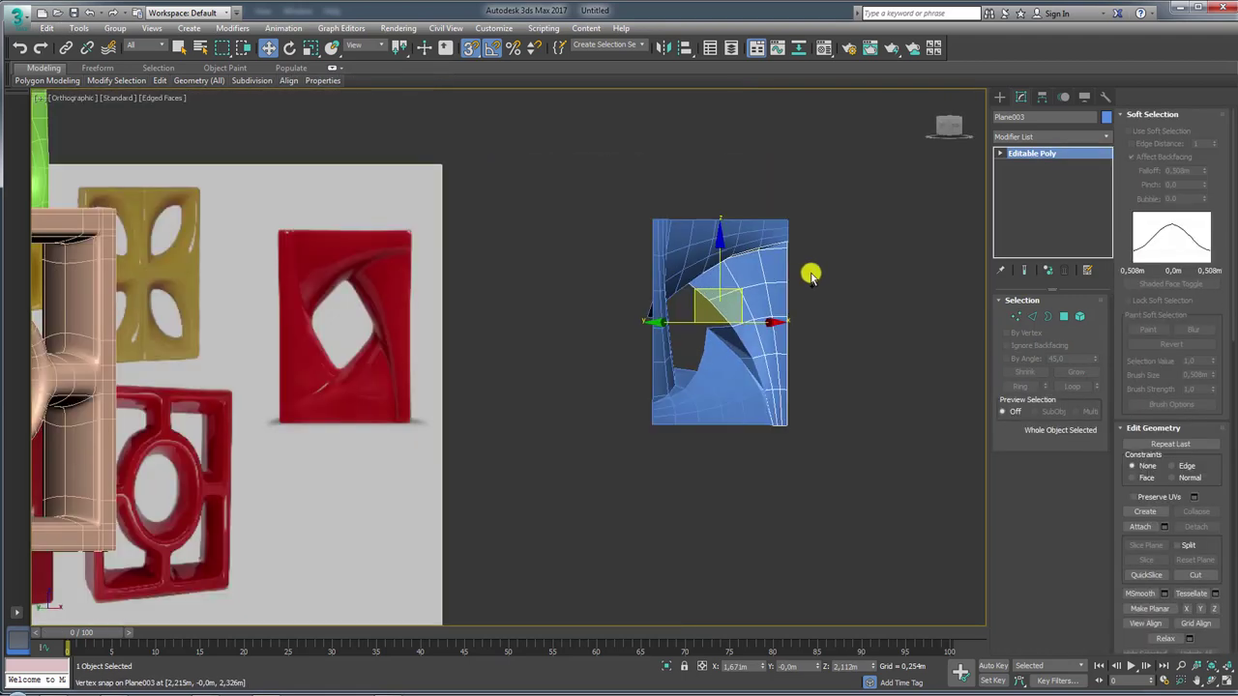
pyautogui.moveTo(639, 191); pyautogui.dragTo(738, 337)
pyautogui.rightClick(735, 334)
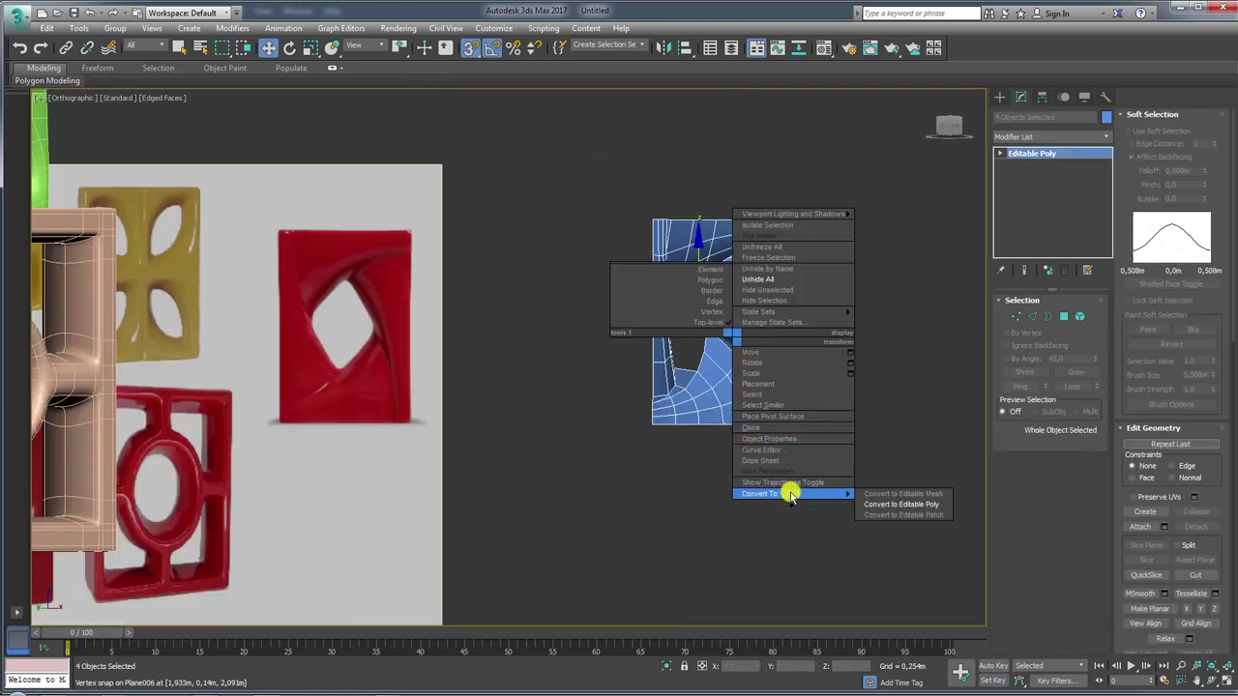
pyautogui.click(887, 506)
# Attach the left strip, lower pieces and remaining piece to Plane003
pyautogui.click(873, 451)
pyautogui.click(778, 320)
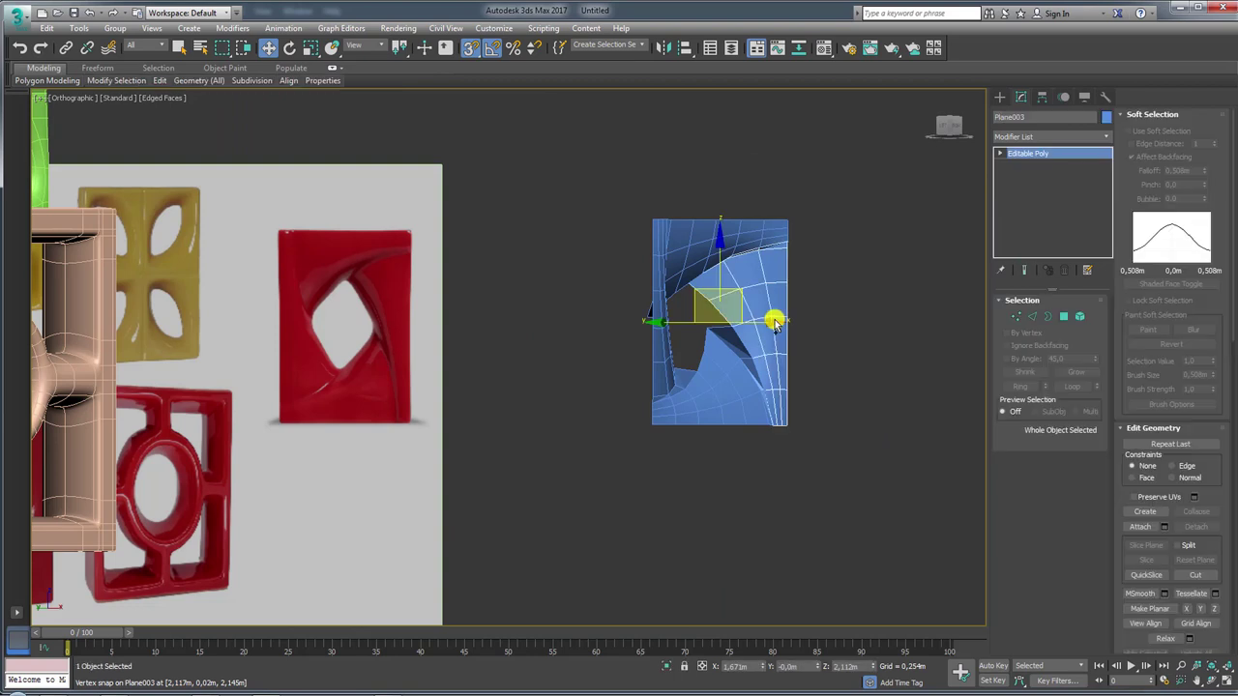
pyautogui.click(1143, 522)
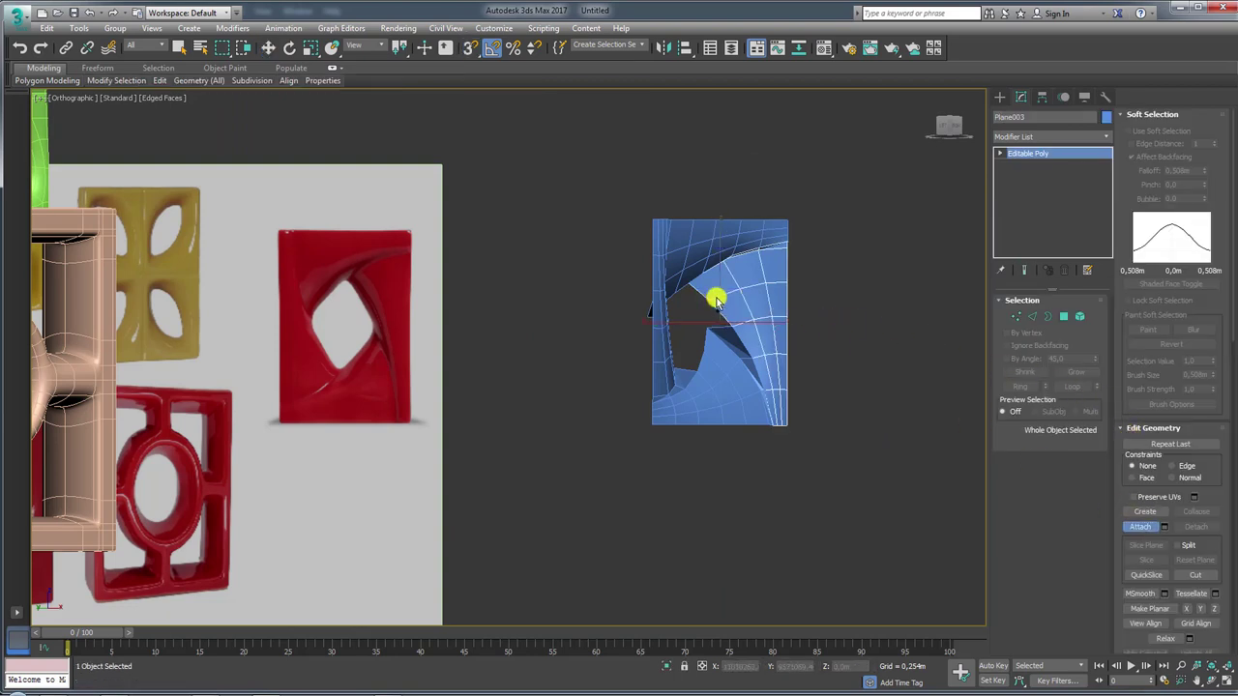
pyautogui.click(658, 274)
pyautogui.click(715, 406)
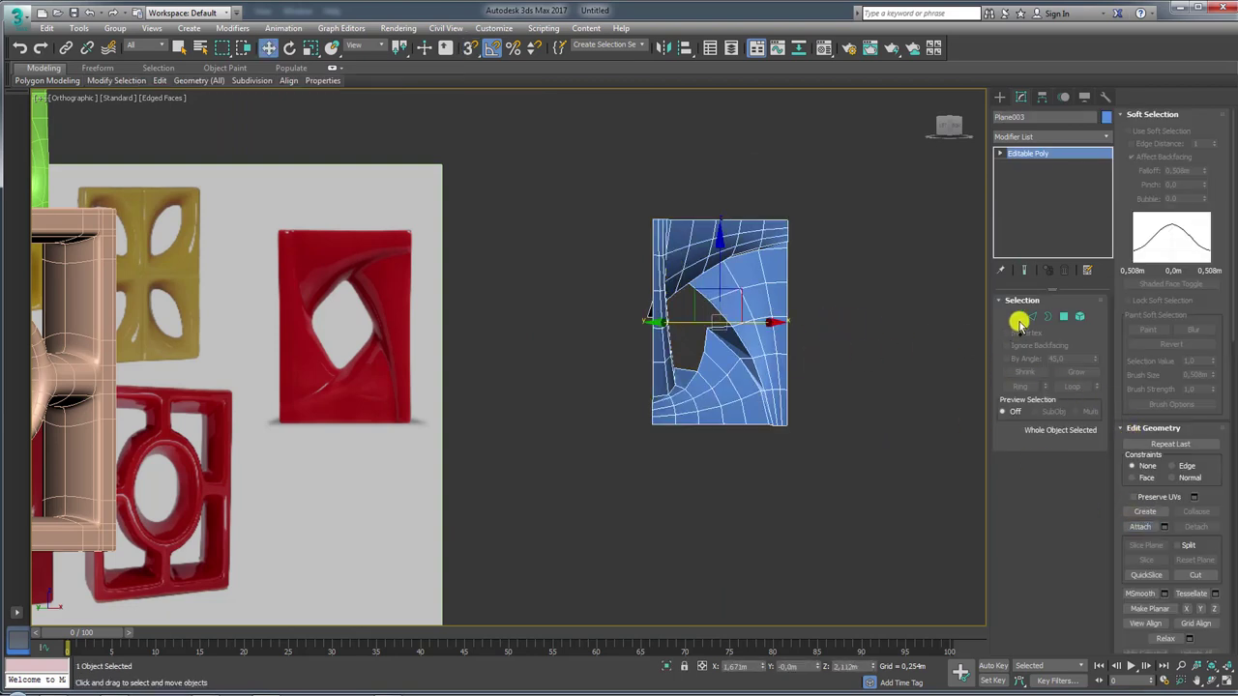
# Select all vertices of the combined mesh, then the border around the central hole
pyautogui.click(1019, 319)
pyautogui.hotkey('ctrl', 'a')
pyautogui.scroll(3, 817, 261)
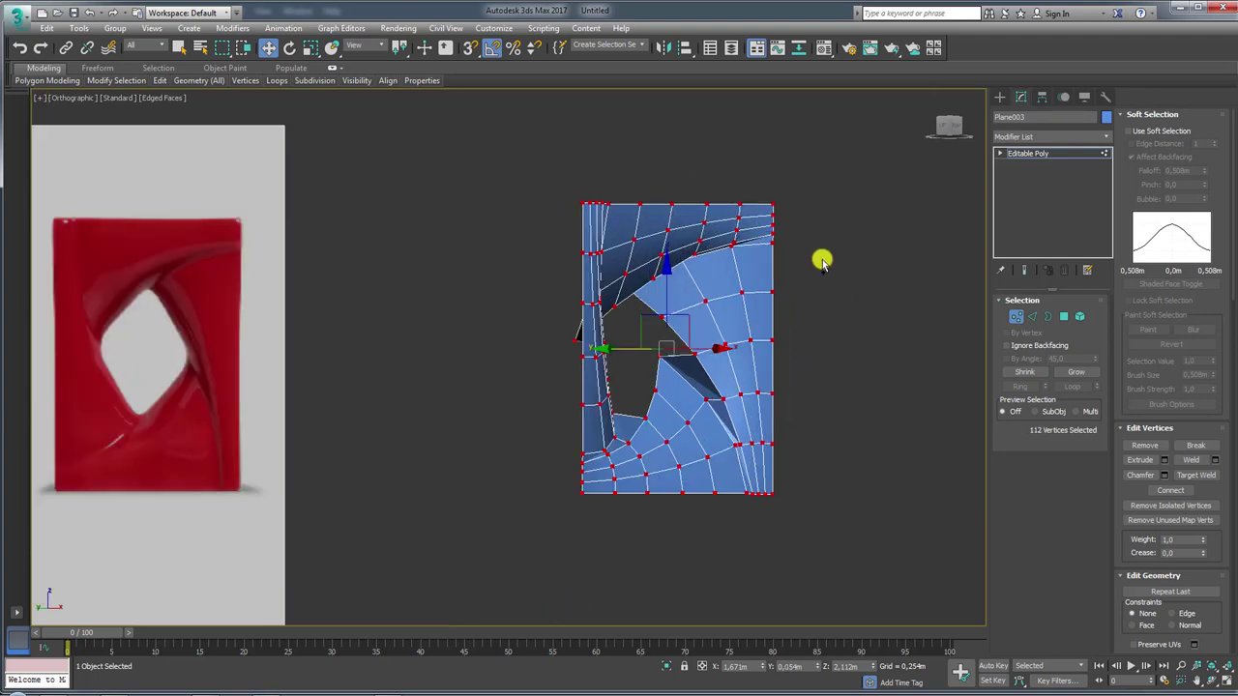
pyautogui.scroll(4, 782, 274)
pyautogui.scroll(2, 782, 274)
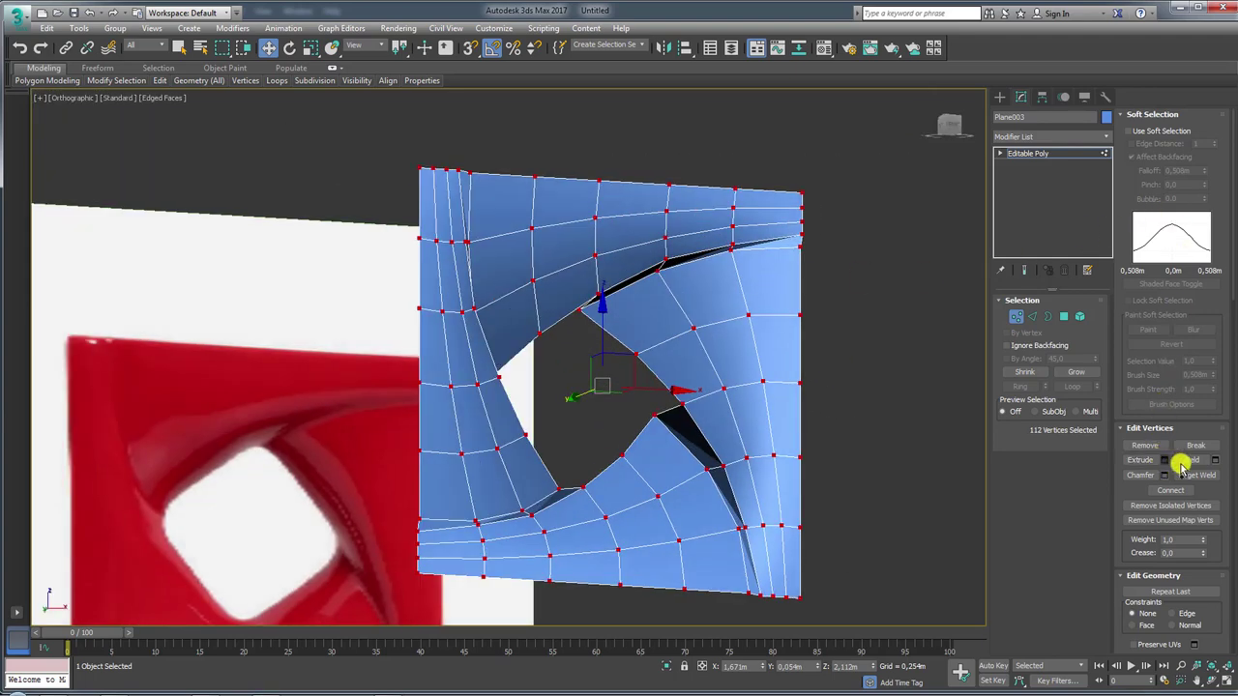
pyautogui.scroll(5, 709, 243)
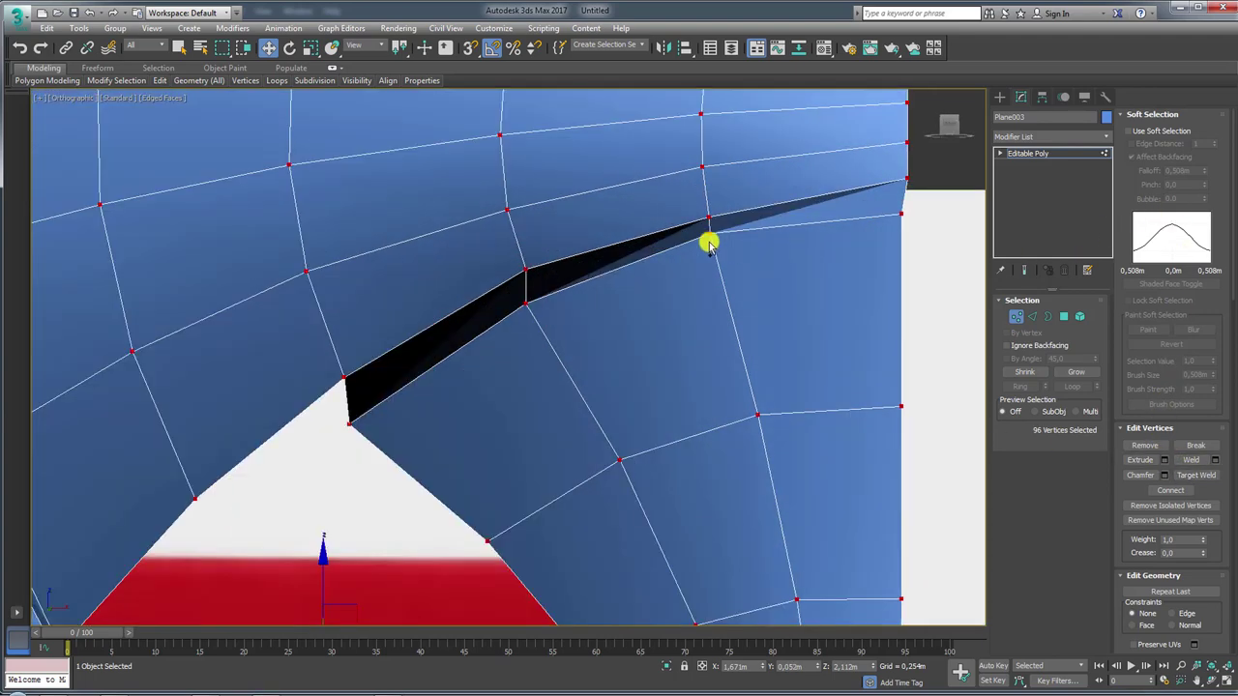
pyautogui.scroll(-4, 716, 268)
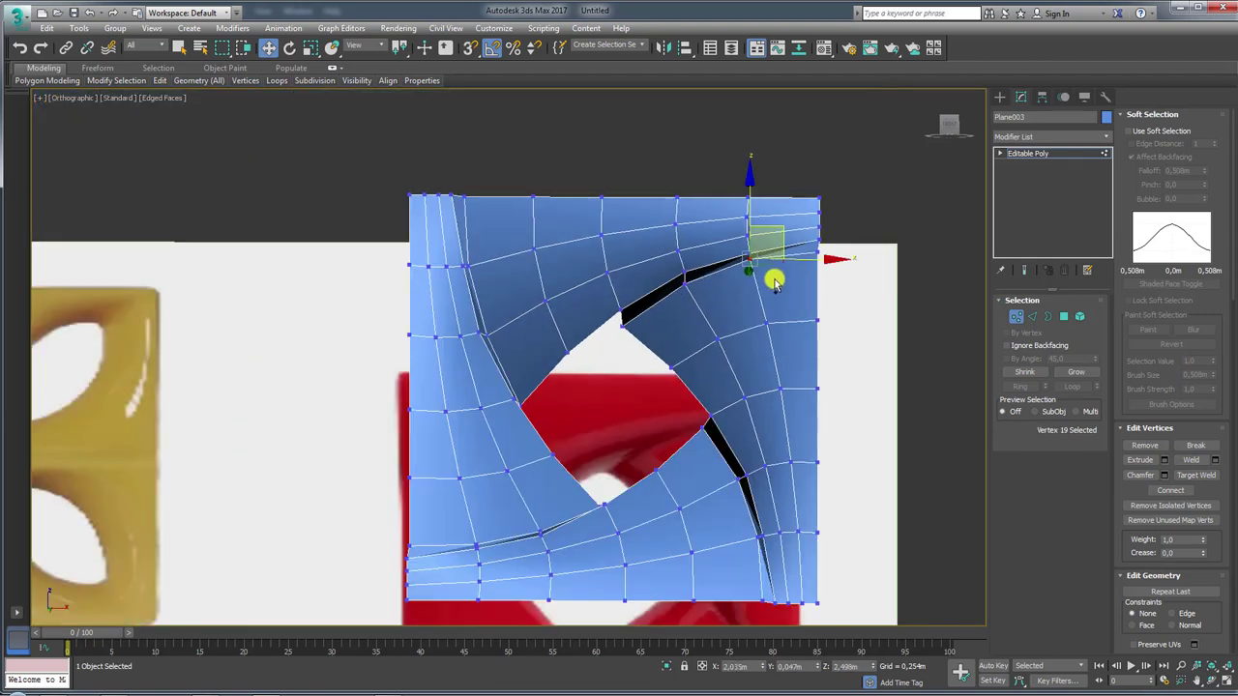
pyautogui.scroll(-2, 774, 276)
pyautogui.scroll(-2, 755, 312)
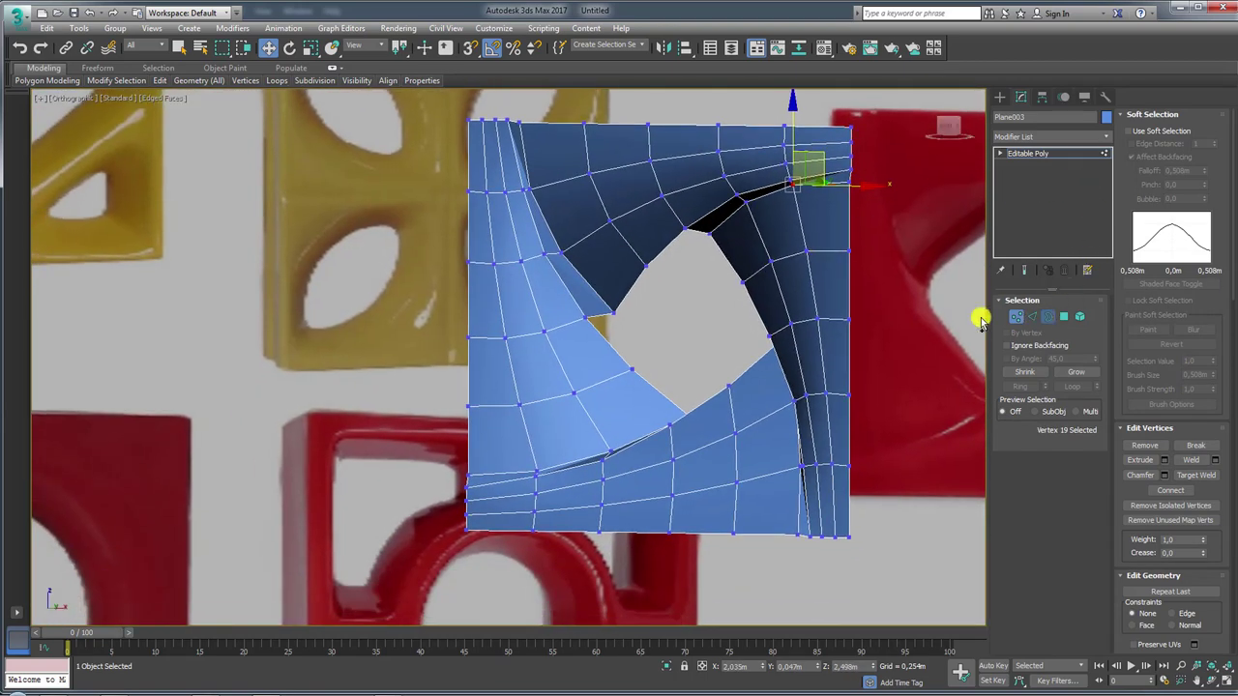
pyautogui.press('3')
pyautogui.click(643, 267)
# Slightly scale the selected hole border, then view the mesh from the front
pyautogui.keyDown('alt'); pyautogui.moveTo(644, 268); pyautogui.dragTo(622, 319, button='middle'); pyautogui.keyUp('alt')
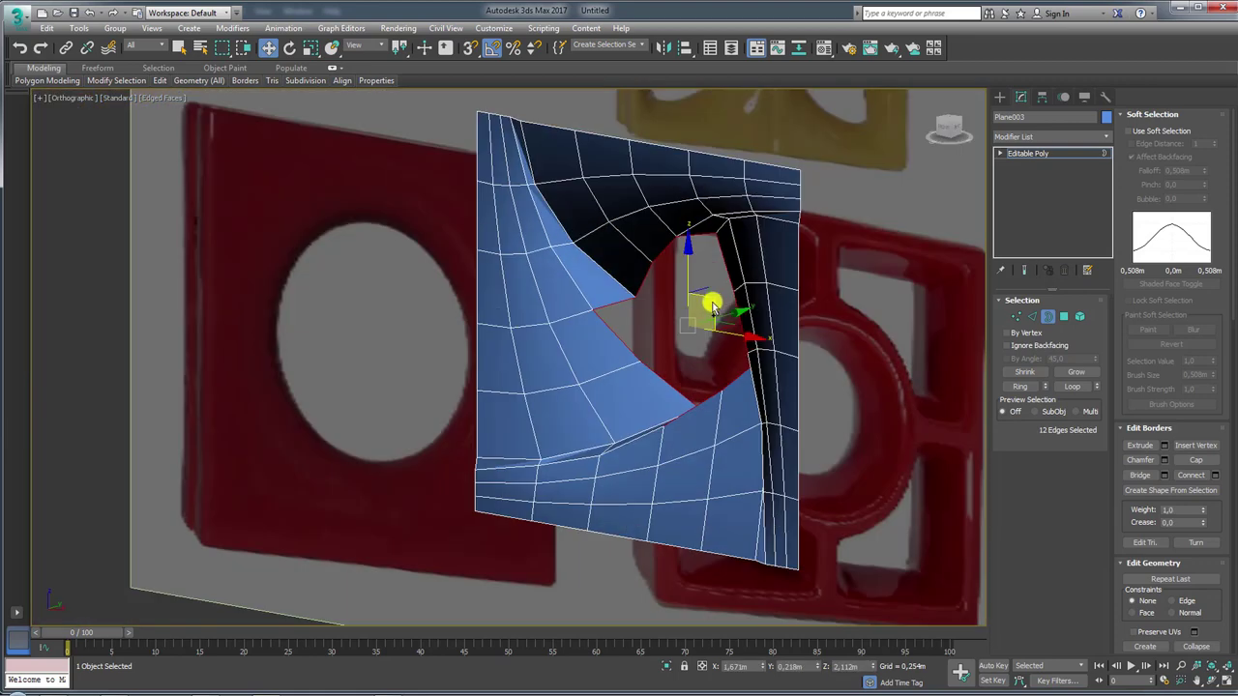
pyautogui.press('e')
pyautogui.press('r')
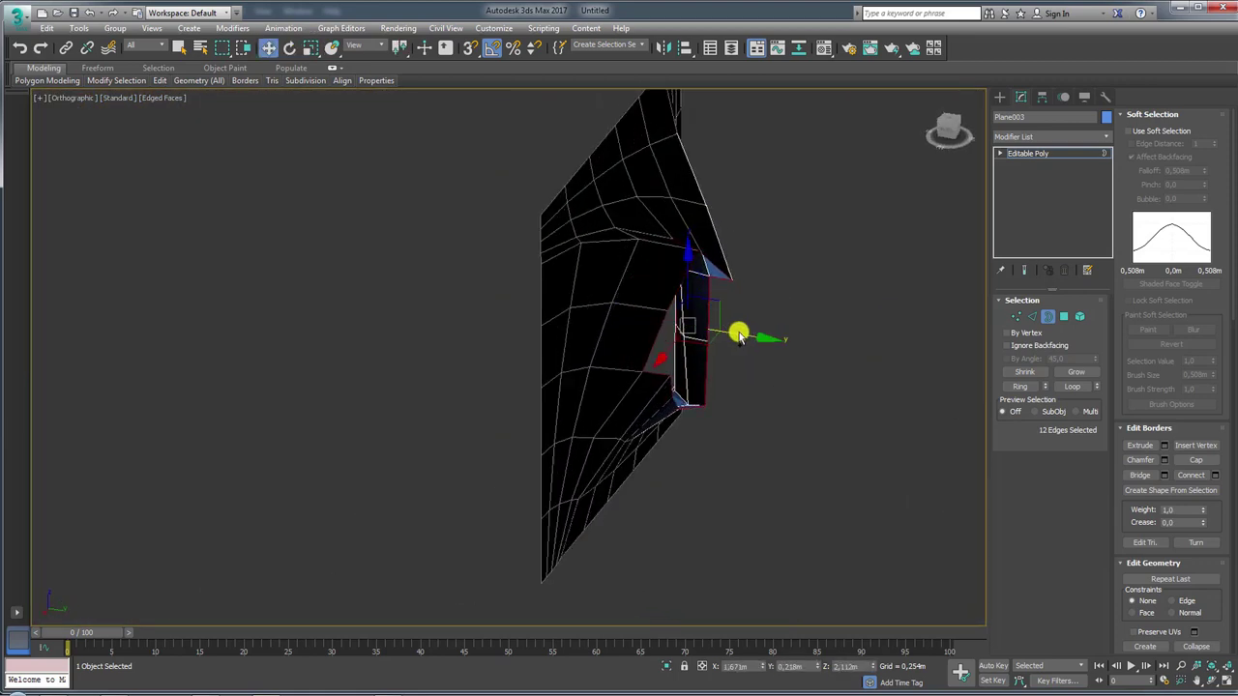
pyautogui.moveTo(739, 335); pyautogui.dragTo(757, 342)
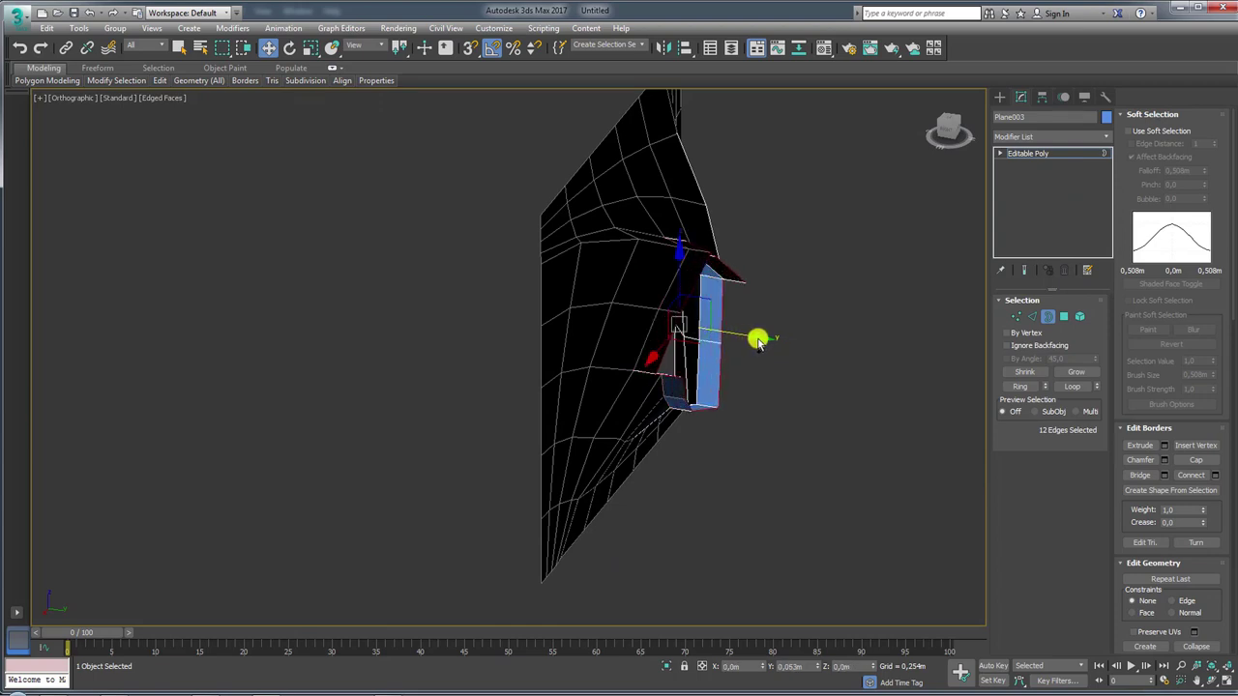
pyautogui.press('e')
pyautogui.press('r')
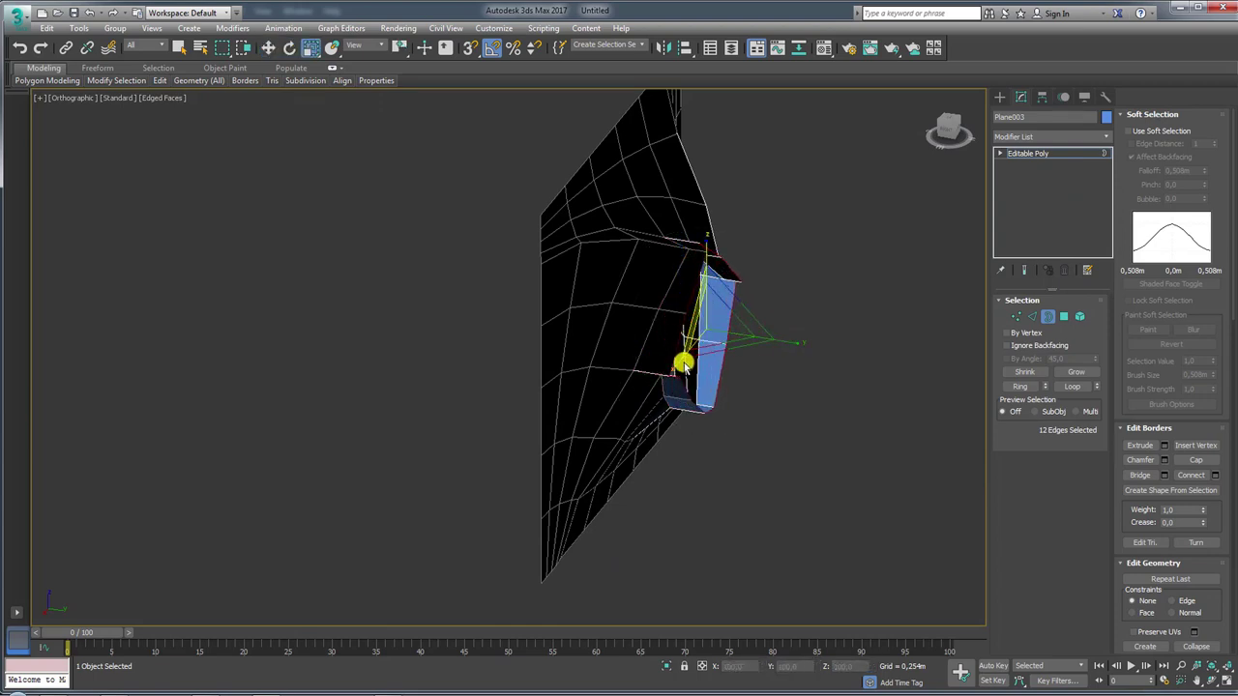
pyautogui.keyDown('alt'); pyautogui.moveTo(683, 363); pyautogui.dragTo(713, 323, button='middle'); pyautogui.keyUp('alt')
pyautogui.scroll(10, 669, 359)
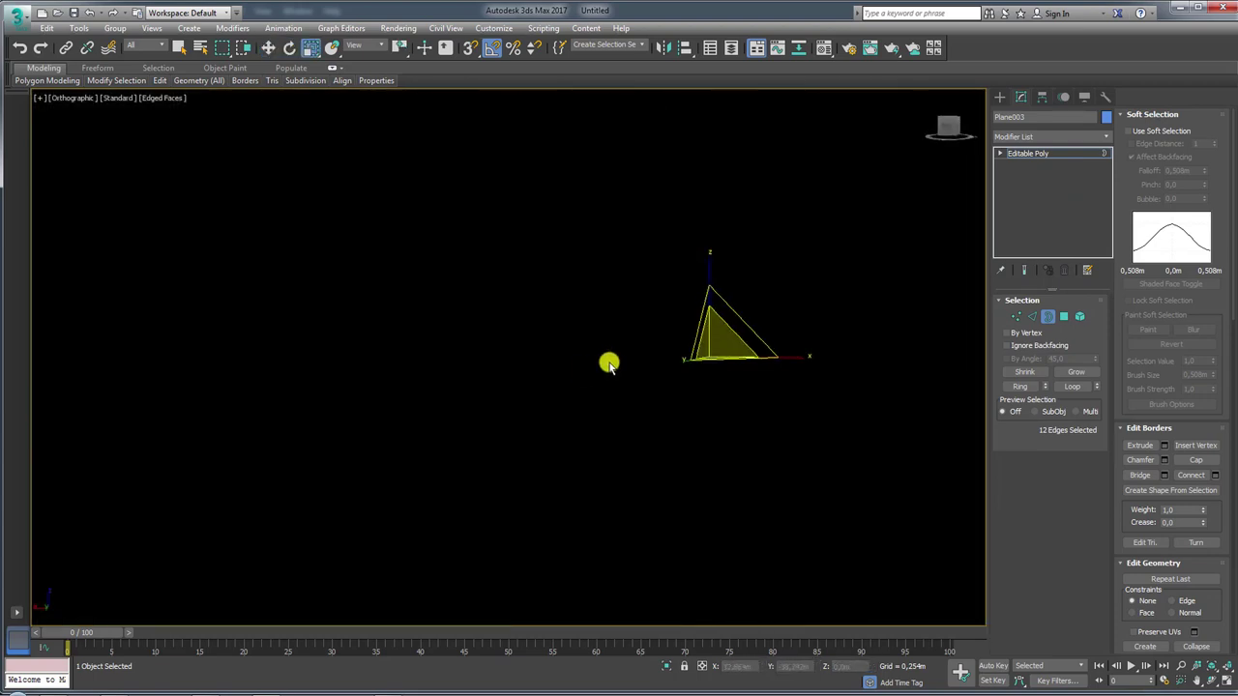
pyautogui.moveTo(607, 363)
pyautogui.keyDown('alt'); pyautogui.mouseDown(button='middle')
pyautogui.moveTo(853, 362)
pyautogui.moveTo(798, 328)
pyautogui.moveTo(712, 351)
pyautogui.moveTo(745, 354)
pyautogui.moveTo(744, 392)
pyautogui.moveTo(730, 386)
pyautogui.mouseUp(button='middle'); pyautogui.keyUp('alt')
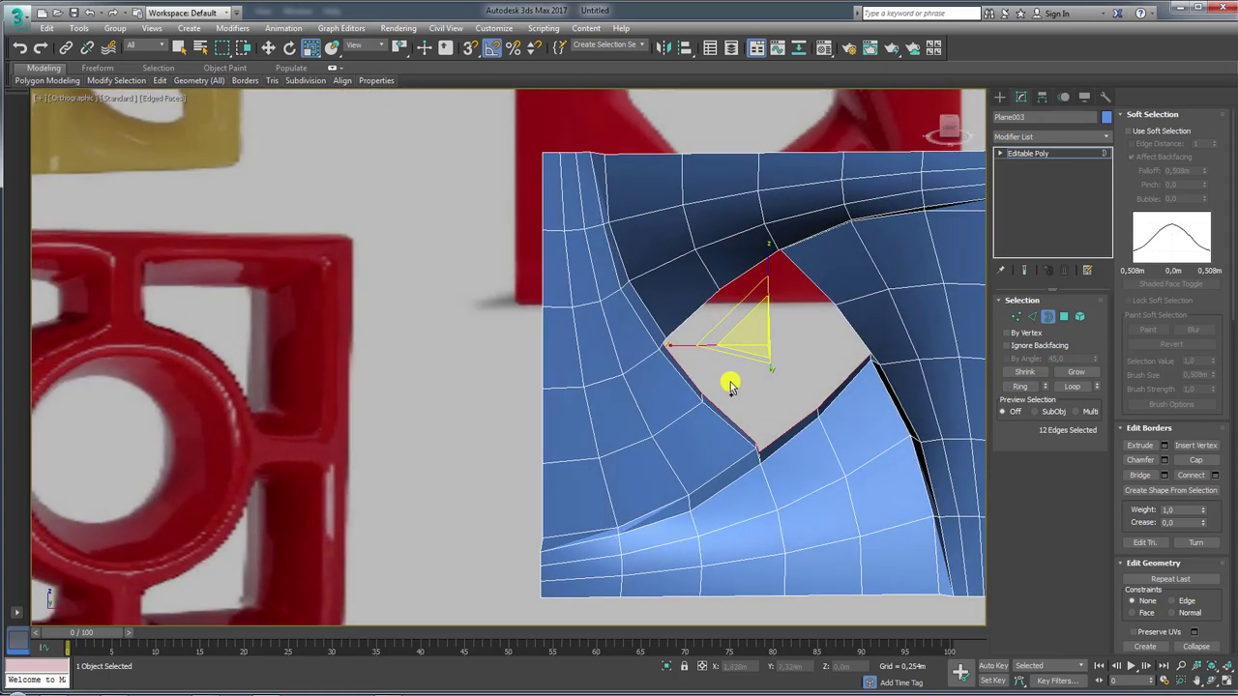
pyautogui.press('f')
pyautogui.scroll(5, 675, 235)
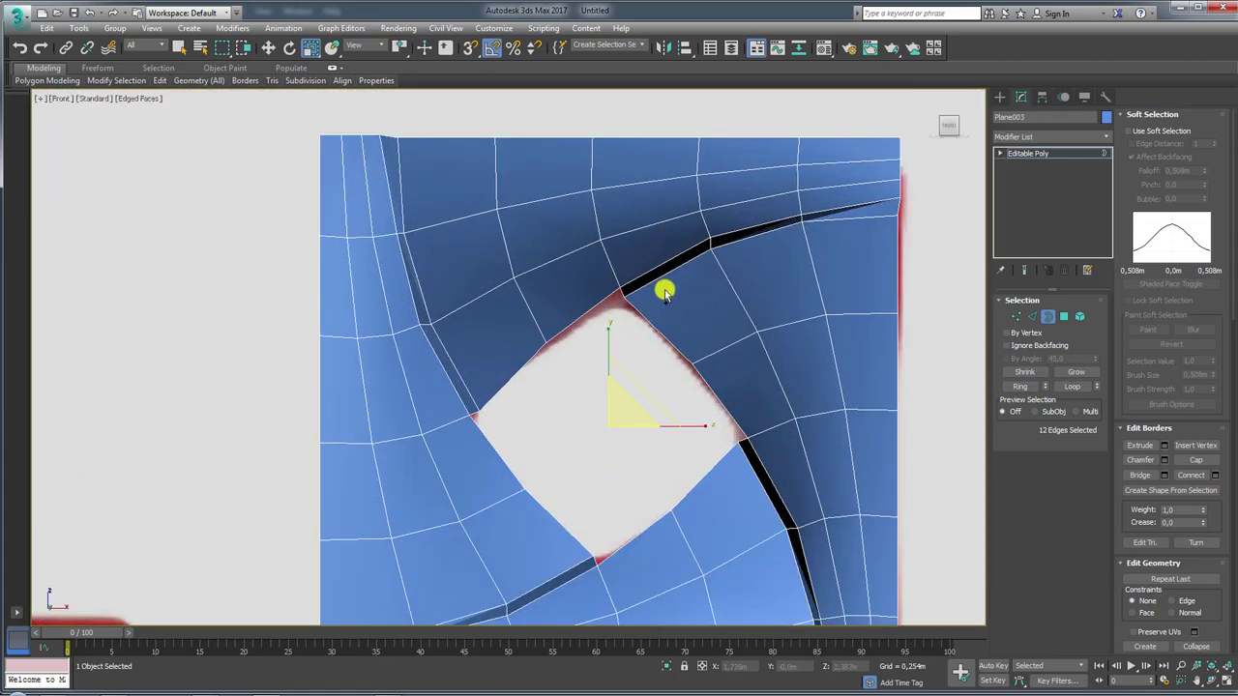
pyautogui.scroll(3, 663, 284)
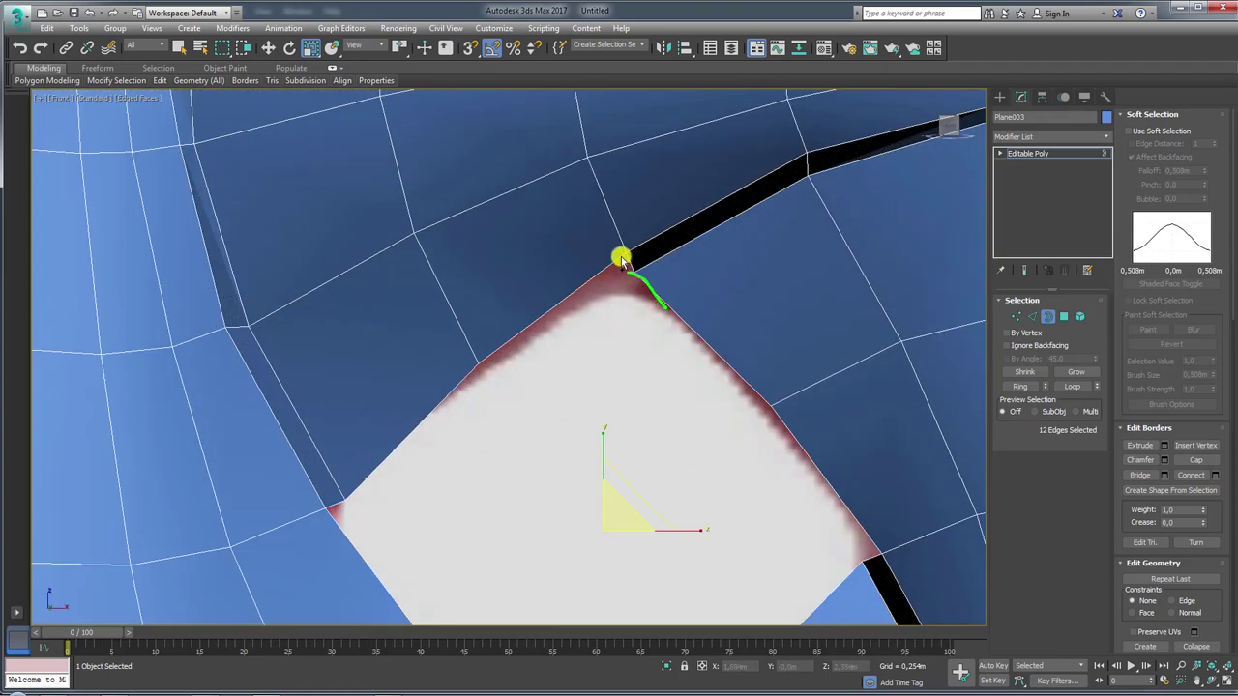
# Select the corner vertices around the diamond opening
pyautogui.click(1016, 317)
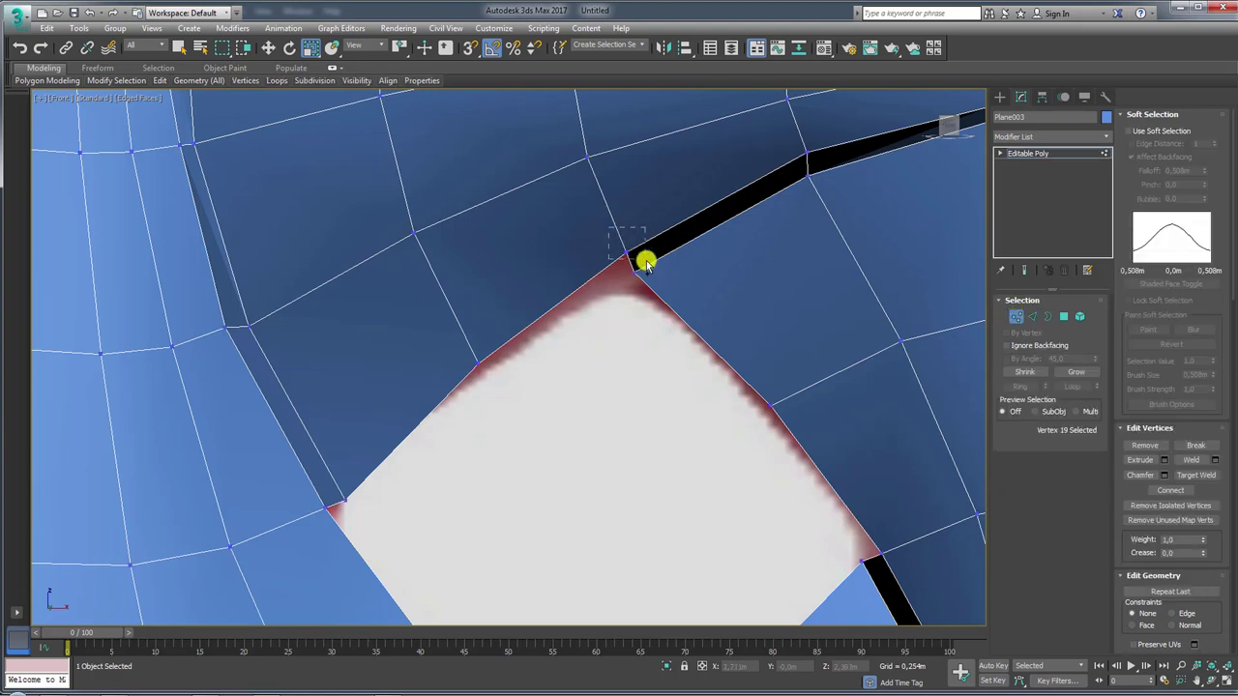
pyautogui.moveTo(646, 263); pyautogui.dragTo(644, 265)
pyautogui.scroll(-2, 512, 386)
pyautogui.scroll(3, 406, 363)
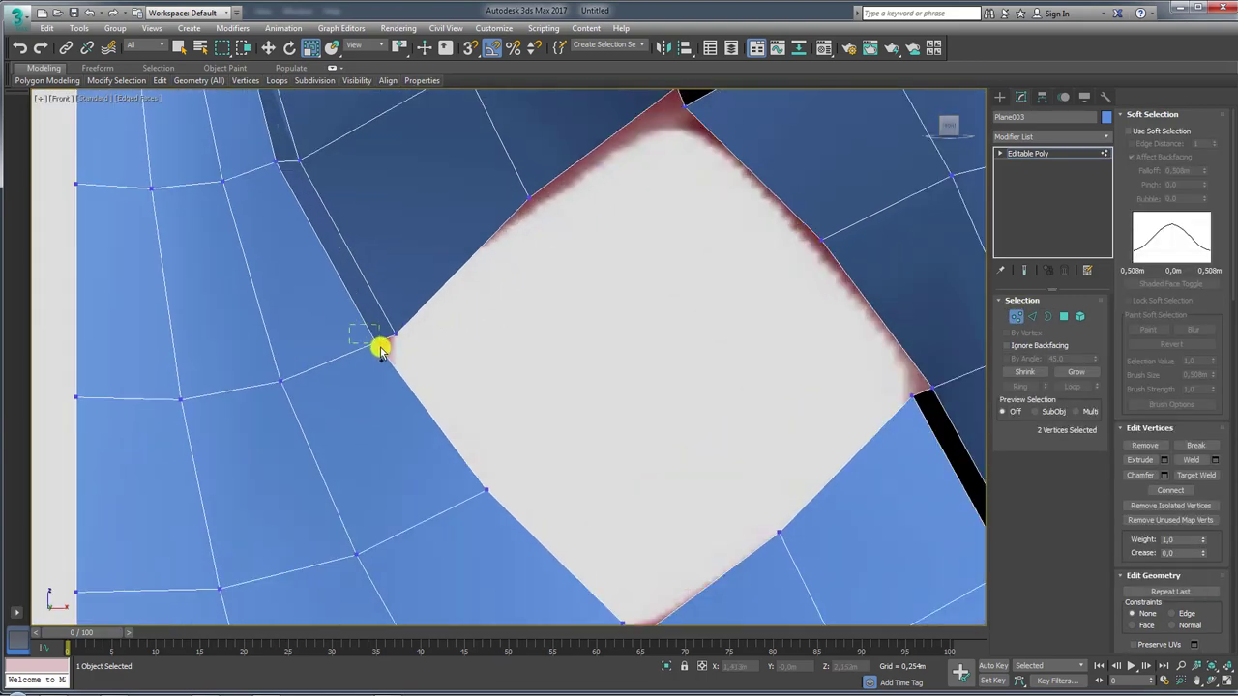
pyautogui.keyDown('ctrl'); pyautogui.moveTo(380, 350); pyautogui.dragTo(381, 351); pyautogui.keyUp('ctrl')
pyautogui.moveTo(575, 484); pyautogui.dragTo(566, 323, button='middle')
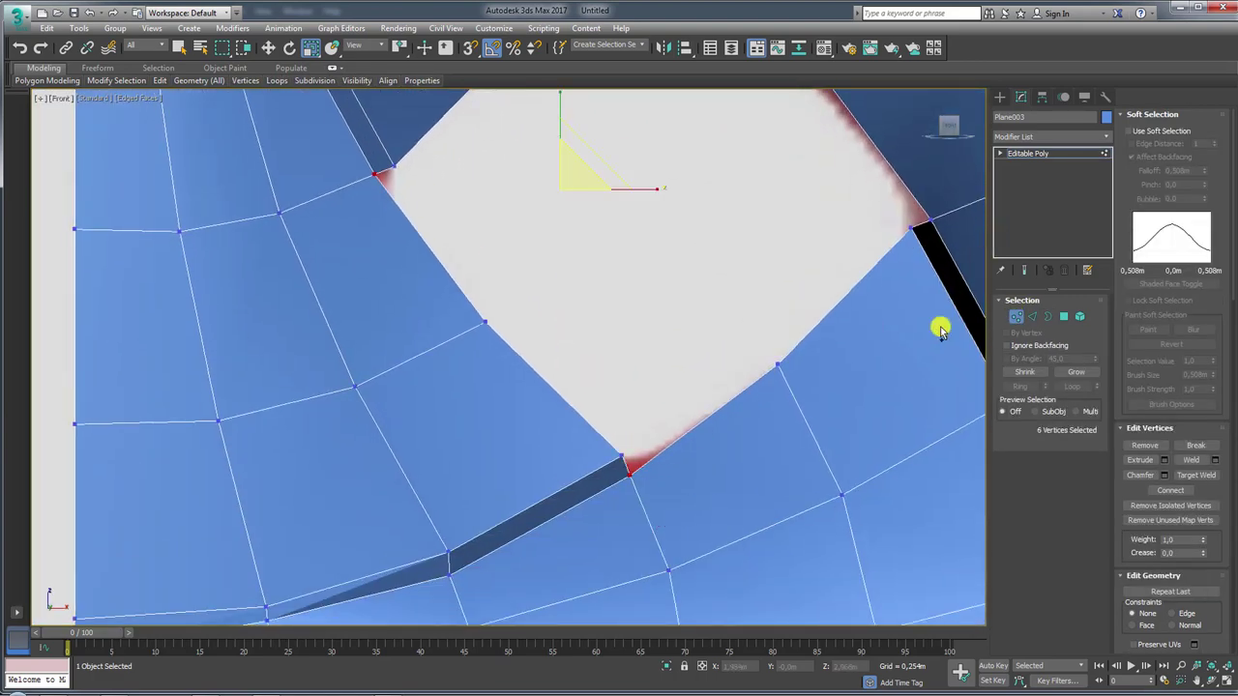
pyautogui.keyDown('ctrl'); pyautogui.click(918, 215); pyautogui.keyUp('ctrl')
pyautogui.moveTo(921, 211); pyautogui.dragTo(833, 346, button='middle')
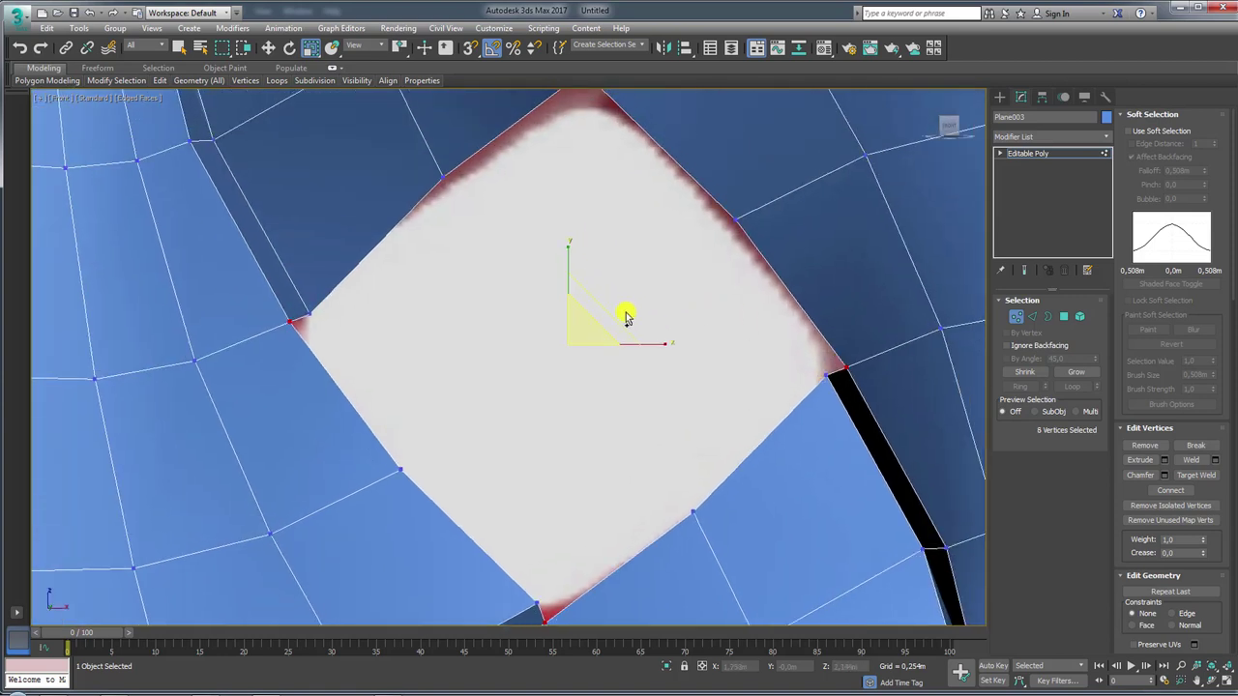
# Scale the hole's corner vertices to 95% and rotate them 10 degrees
pyautogui.moveTo(613, 324); pyautogui.dragTo(609, 326)
pyautogui.press('w')
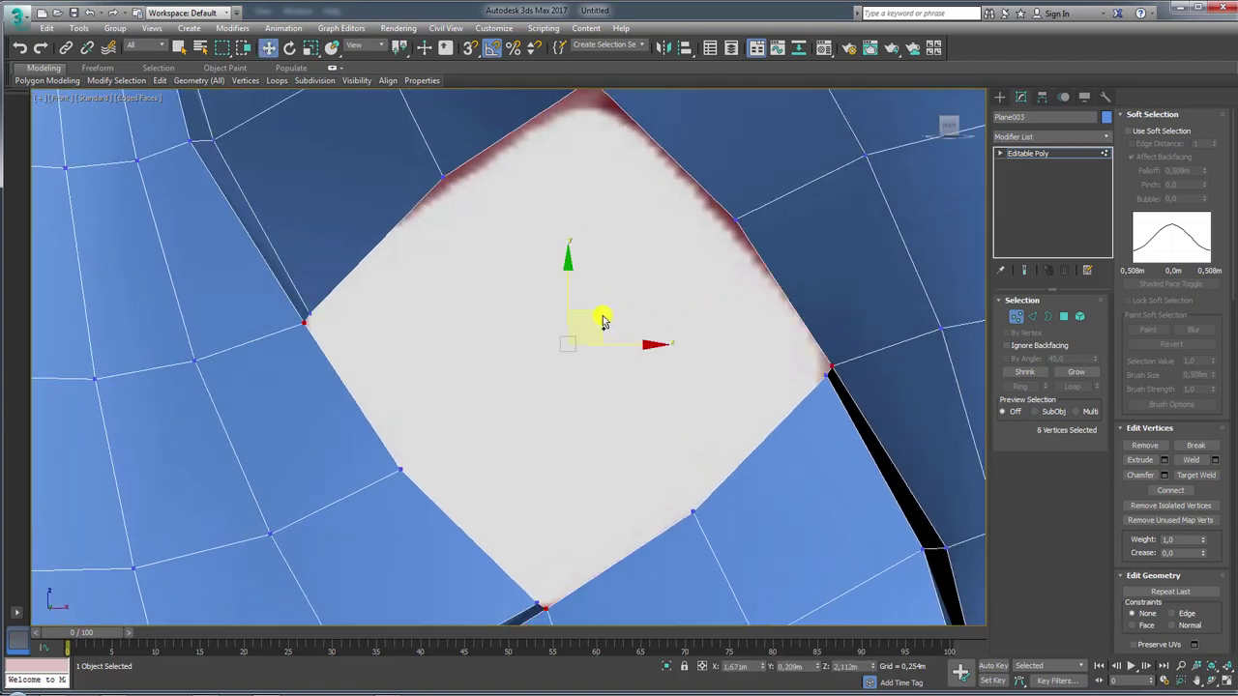
pyautogui.press('e')
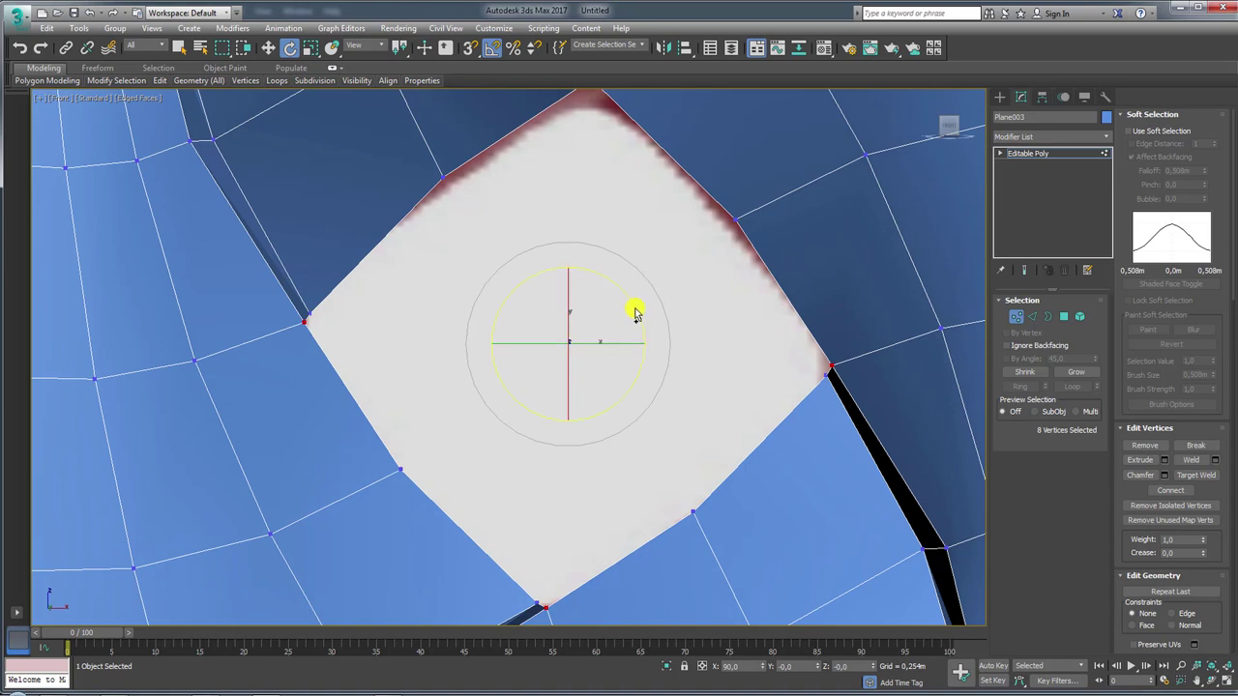
pyautogui.moveTo(636, 312); pyautogui.dragTo(628, 312)
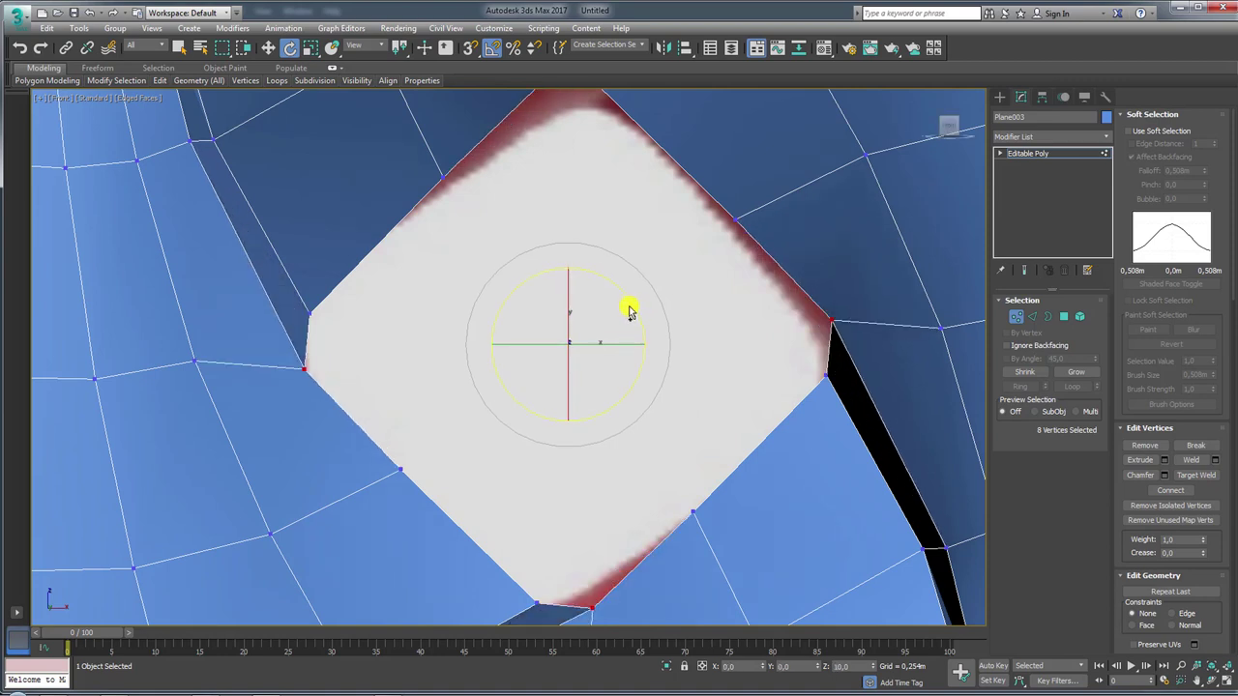
pyautogui.press('r')
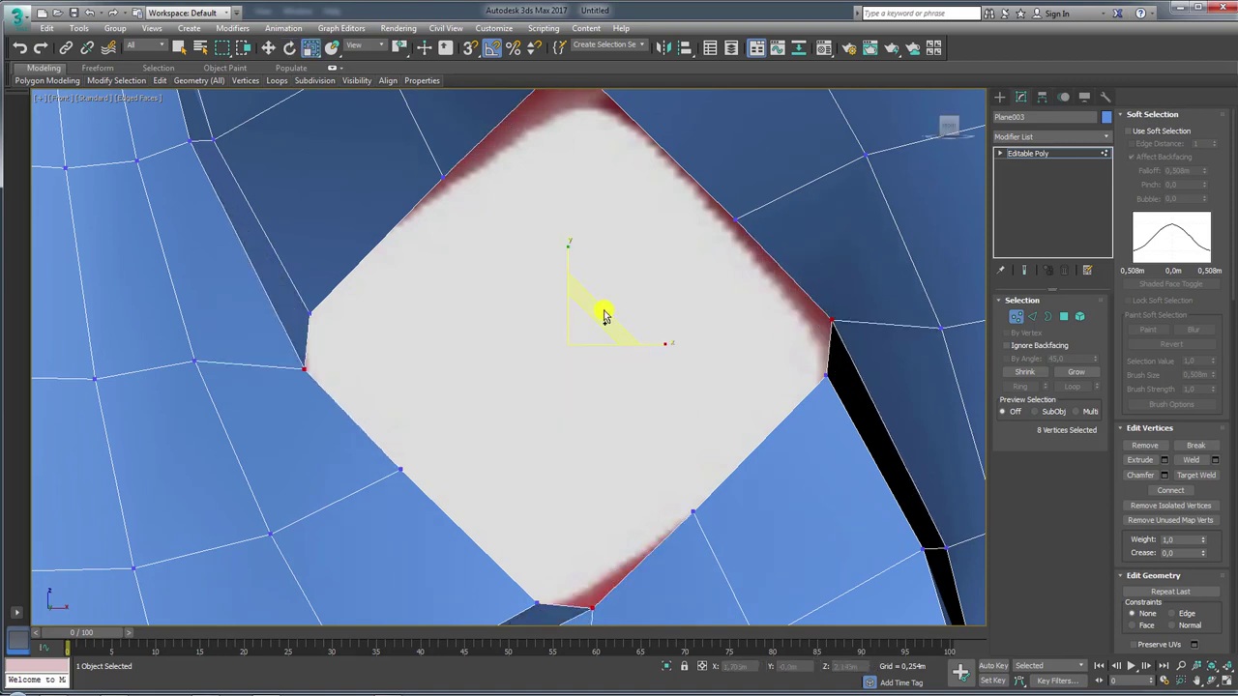
pyautogui.scroll(-5, 619, 320)
pyautogui.moveTo(619, 320)
pyautogui.keyDown('alt'); pyautogui.mouseDown(button='middle')
pyautogui.moveTo(755, 356)
pyautogui.moveTo(746, 318)
pyautogui.moveTo(652, 318)
pyautogui.moveTo(732, 335)
pyautogui.mouseUp(button='middle'); pyautogui.keyUp('alt')
# Add a Symmetry modifier to Plane003 with the mirror axis set to Z
pyautogui.press('z')
pyautogui.click(1044, 158)
pyautogui.scroll(-5, 630, 292)
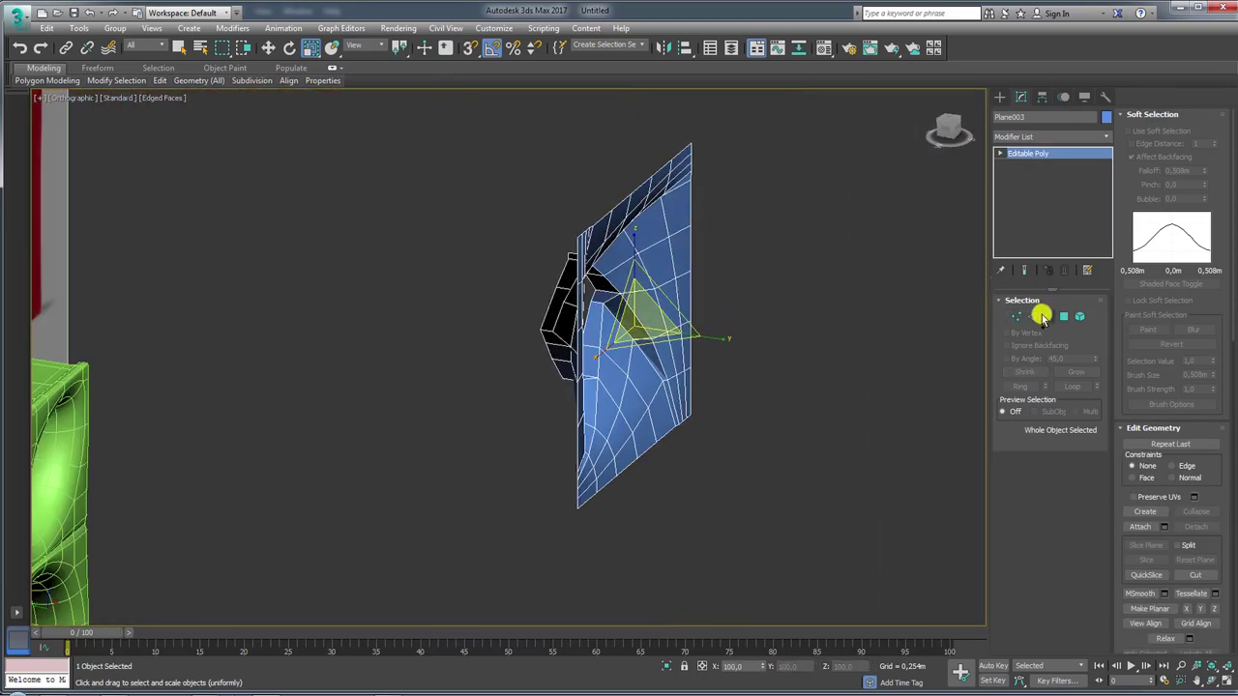
pyautogui.click(1102, 140)
pyautogui.moveTo(1105, 154); pyautogui.dragTo(1105, 586)
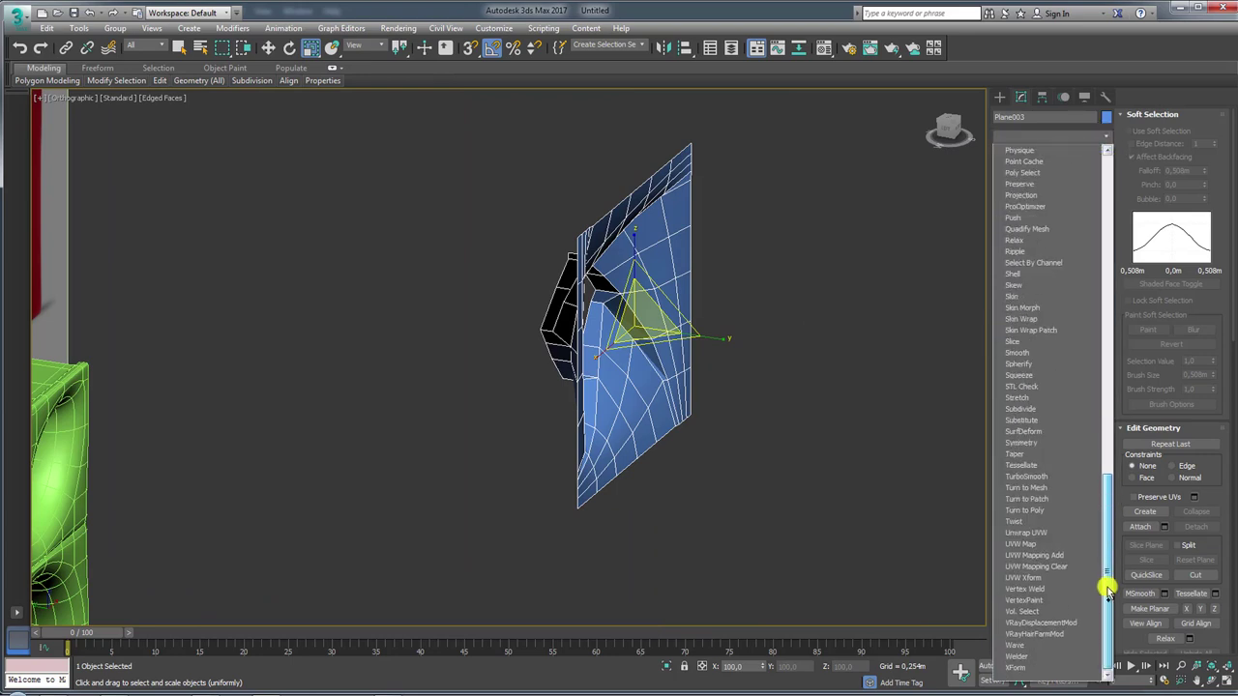
pyautogui.click(1036, 447)
pyautogui.keyDown('alt'); pyautogui.moveTo(823, 365); pyautogui.dragTo(1033, 338, button='middle'); pyautogui.keyUp('alt')
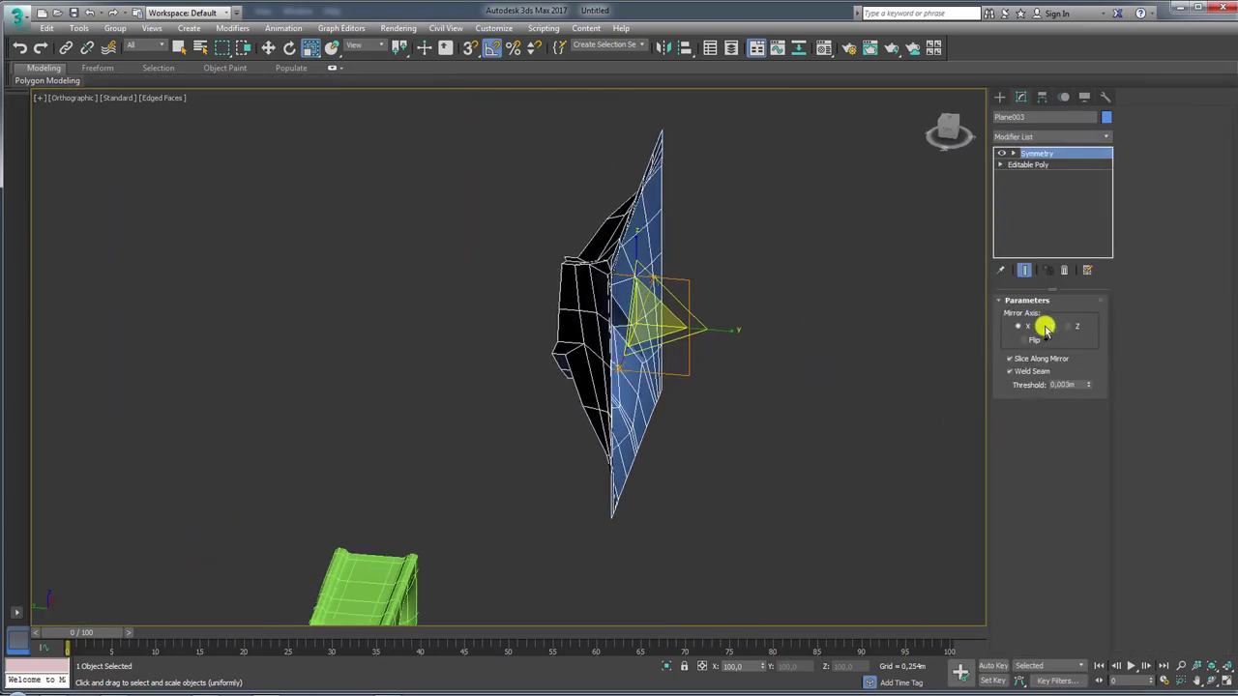
pyautogui.click(1044, 329)
pyautogui.click(1061, 331)
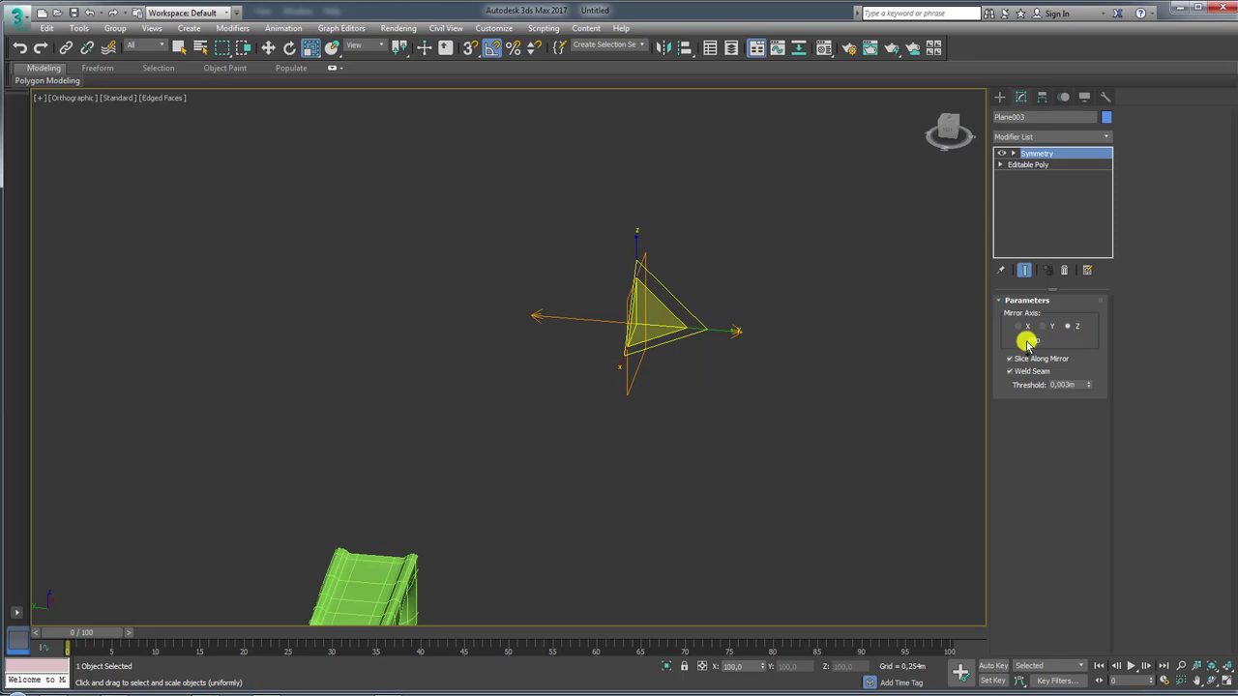
# Move the Symmetry mirror plane so the copy sits behind as the back face
pyautogui.click(1028, 340)
pyautogui.click(1028, 340)
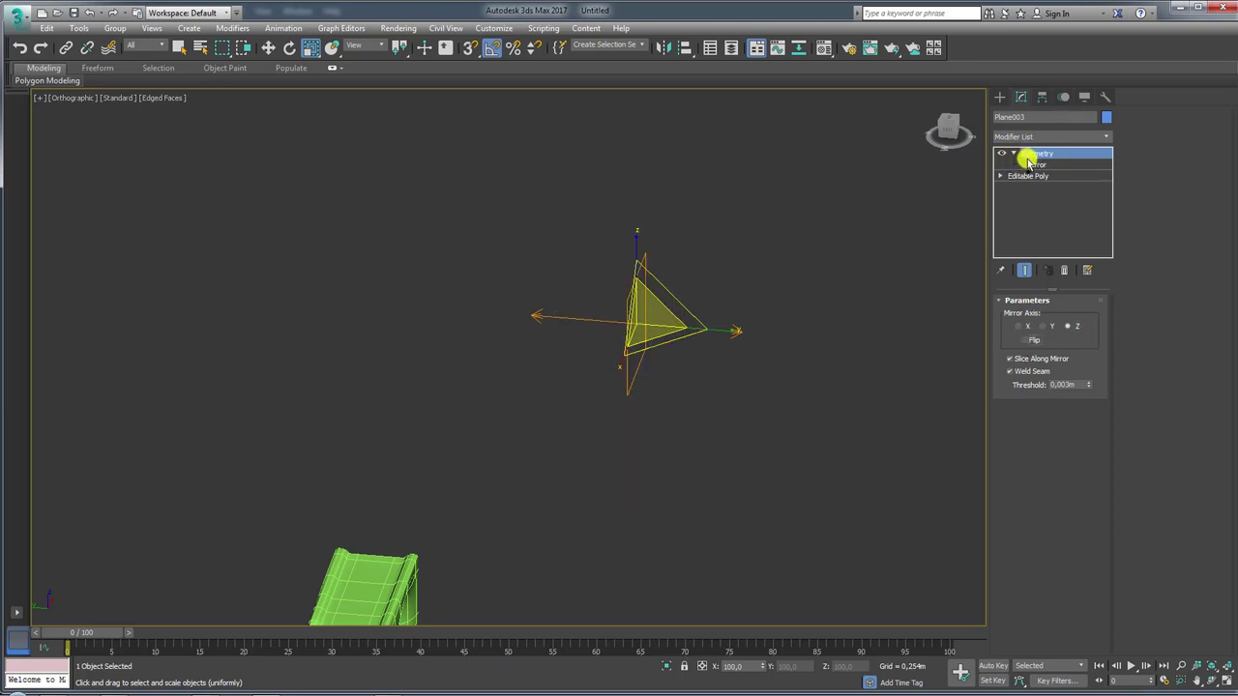
pyautogui.click(1033, 164)
pyautogui.moveTo(587, 321)
pyautogui.mouseDown()
pyautogui.moveTo(500, 320)
pyautogui.moveTo(519, 321)
pyautogui.mouseUp()
pyautogui.moveTo(519, 321)
pyautogui.keyDown('alt'); pyautogui.mouseDown(button='middle')
pyautogui.moveTo(547, 354)
pyautogui.moveTo(552, 415)
pyautogui.moveTo(423, 381)
pyautogui.moveTo(533, 302)
pyautogui.mouseUp(button='middle'); pyautogui.keyUp('alt')
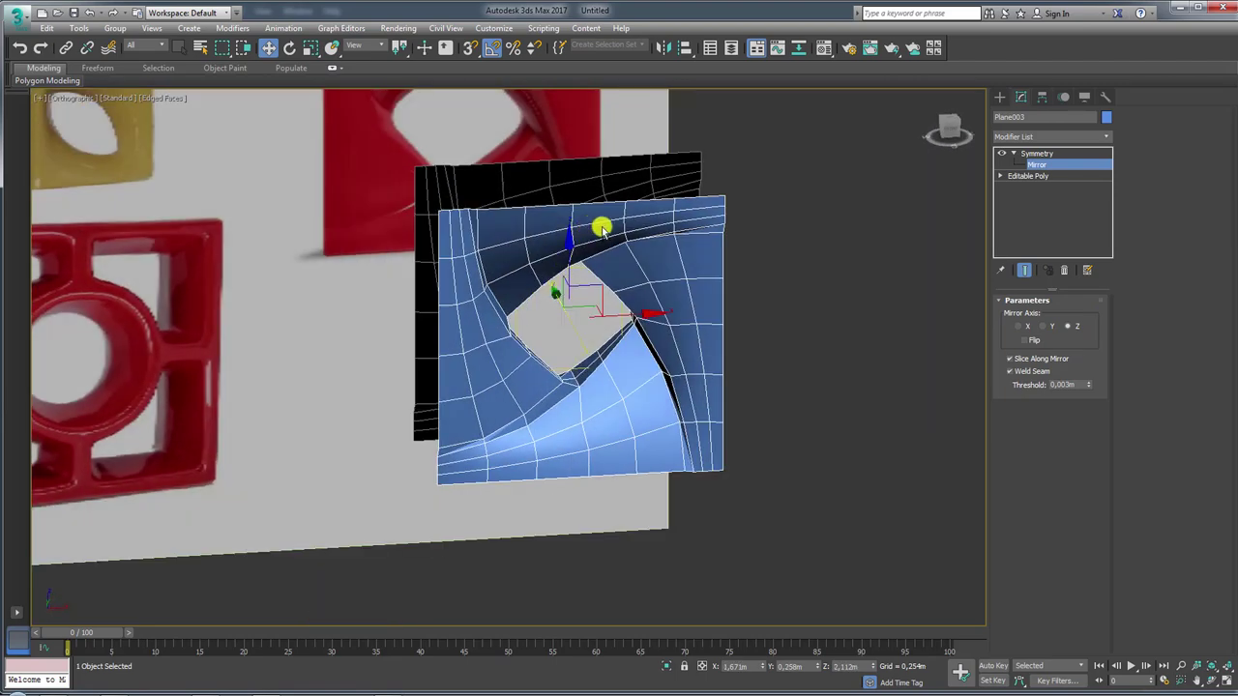
pyautogui.click(1035, 155)
pyautogui.click(1106, 136)
# Add an Edit Poly modifier and bridge both planes' outer borders into a closed block
pyautogui.moveTo(1105, 174); pyautogui.dragTo(1105, 310)
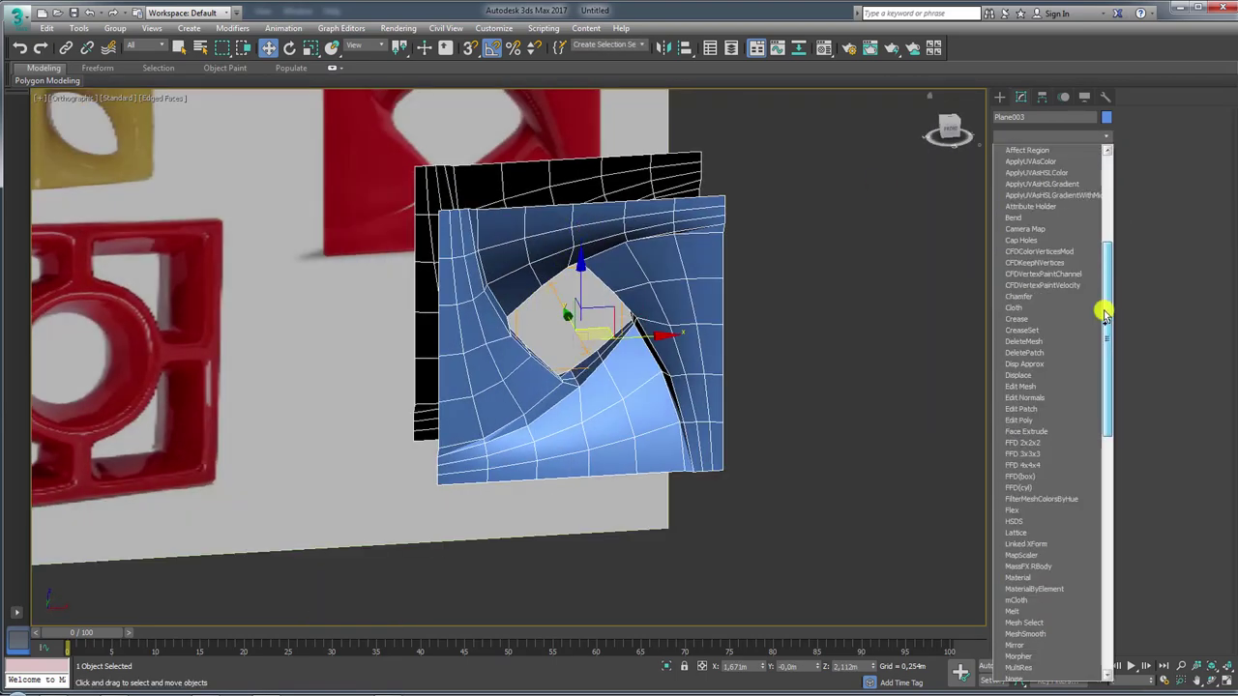
pyautogui.click(1044, 420)
pyautogui.keyDown('alt'); pyautogui.moveTo(792, 354); pyautogui.dragTo(870, 338, button='middle'); pyautogui.keyUp('alt')
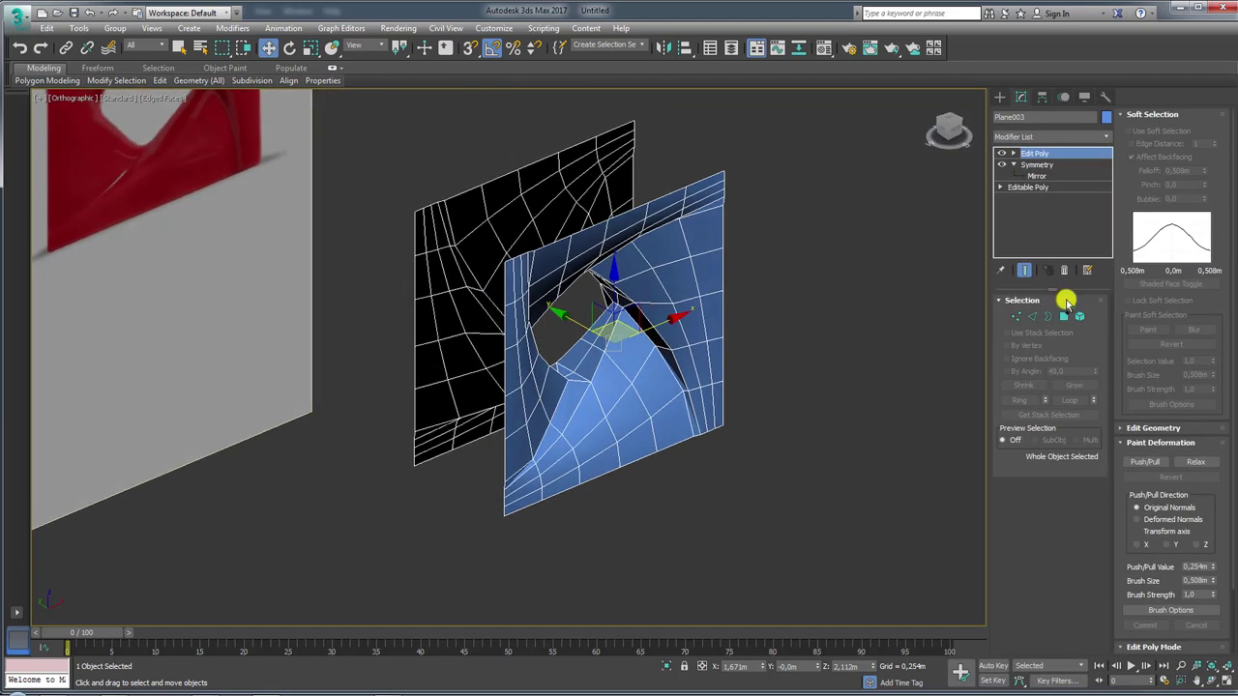
pyautogui.click(1047, 316)
pyautogui.moveTo(802, 110); pyautogui.dragTo(428, 429)
pyautogui.moveTo(550, 300); pyautogui.dragTo(594, 374, button='middle')
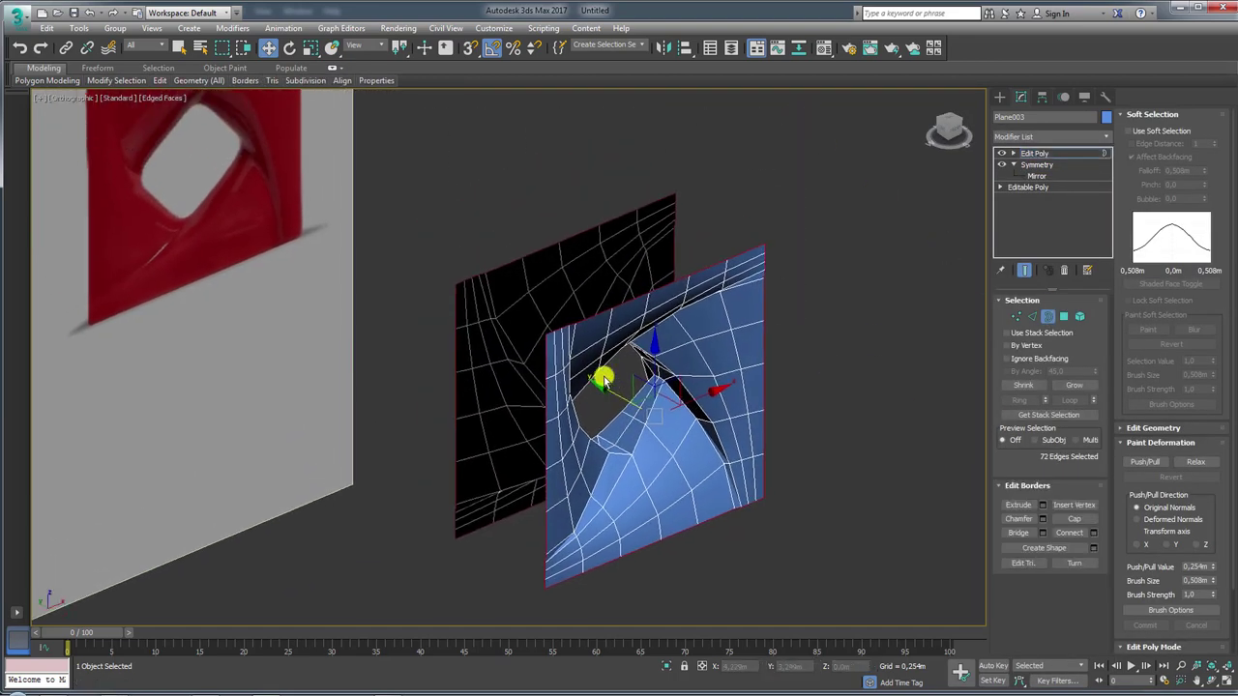
pyautogui.click(1014, 531)
pyautogui.keyDown('alt'); pyautogui.moveTo(821, 434); pyautogui.dragTo(506, 287, button='middle'); pyautogui.keyUp('alt')
# Connect the side edge ring with two pinched edge loops
pyautogui.press('2')
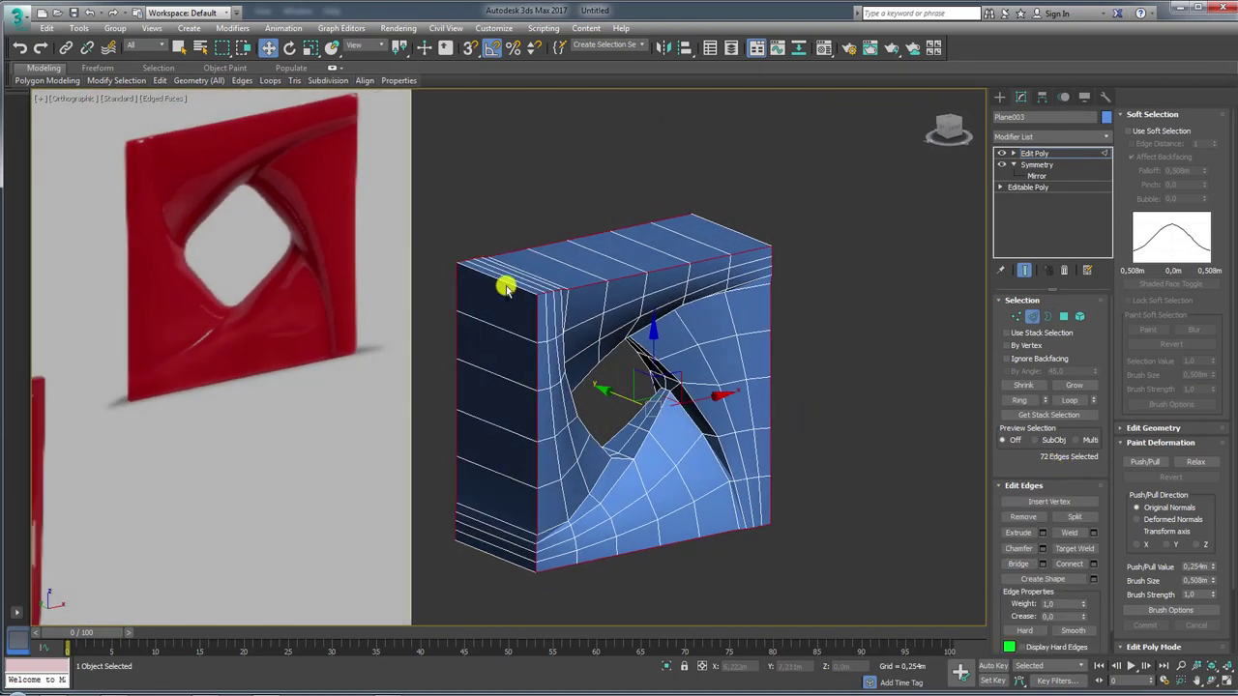
pyautogui.click(506, 287)
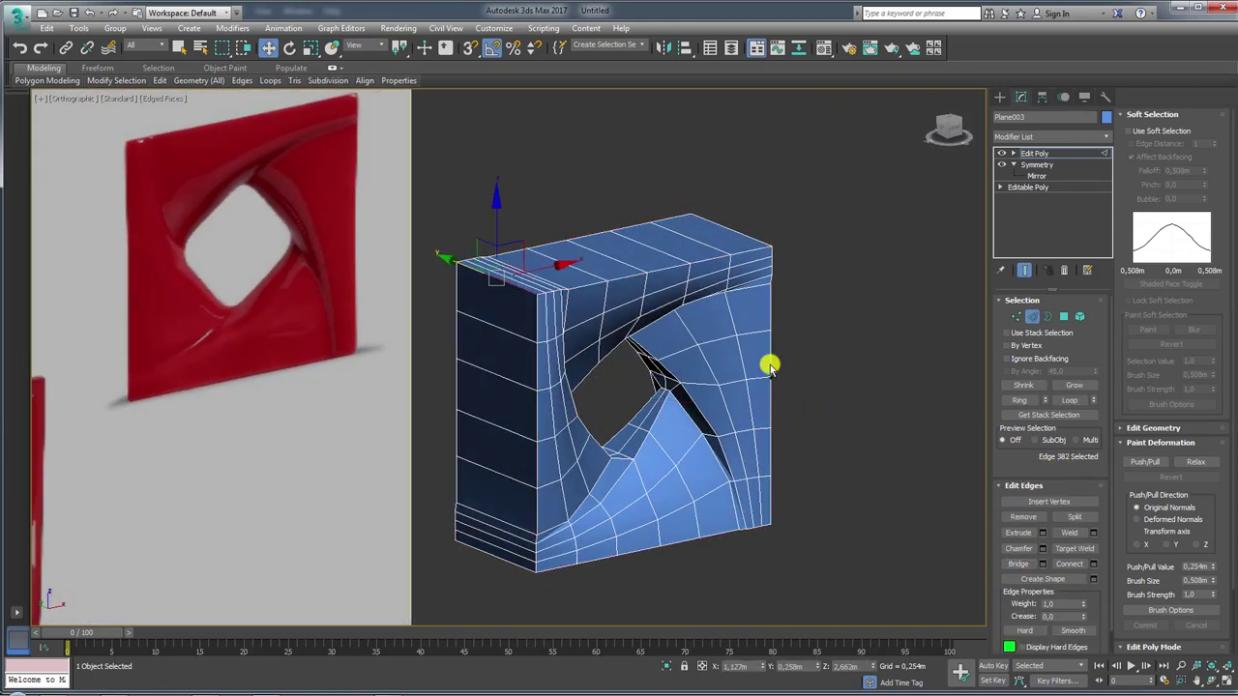
pyautogui.click(1019, 400)
pyautogui.click(1093, 562)
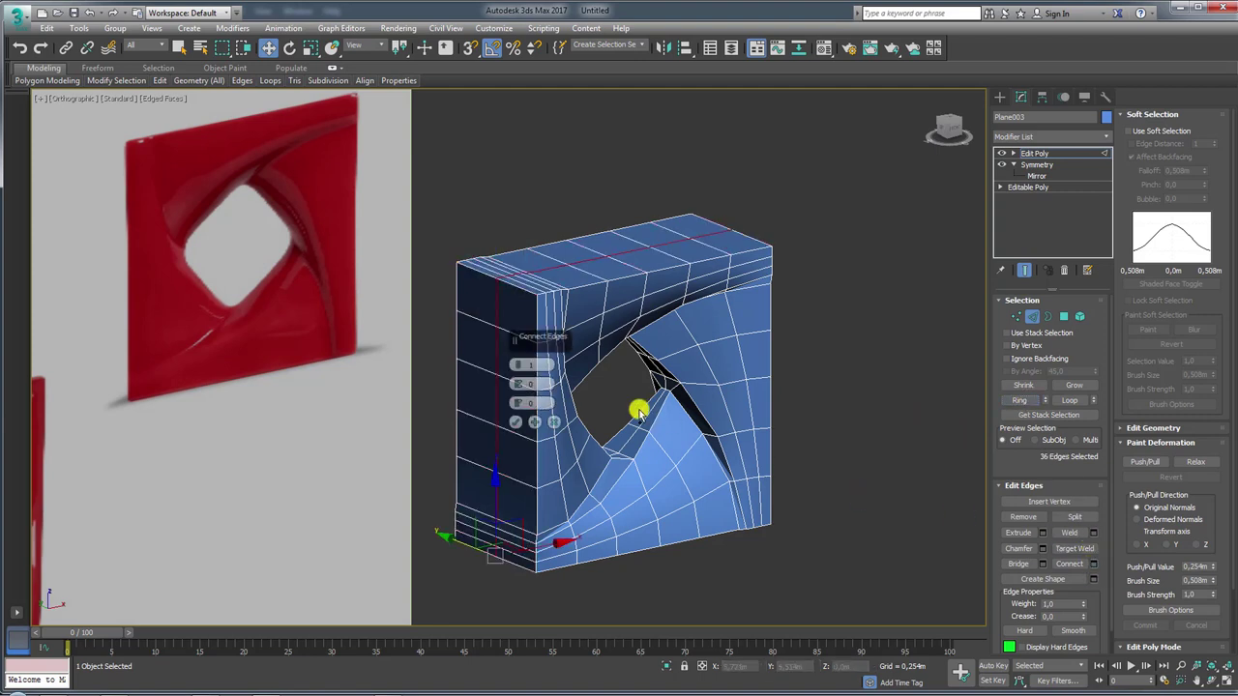
pyautogui.click(520, 367)
pyautogui.moveTo(518, 384); pyautogui.dragTo(517, 196)
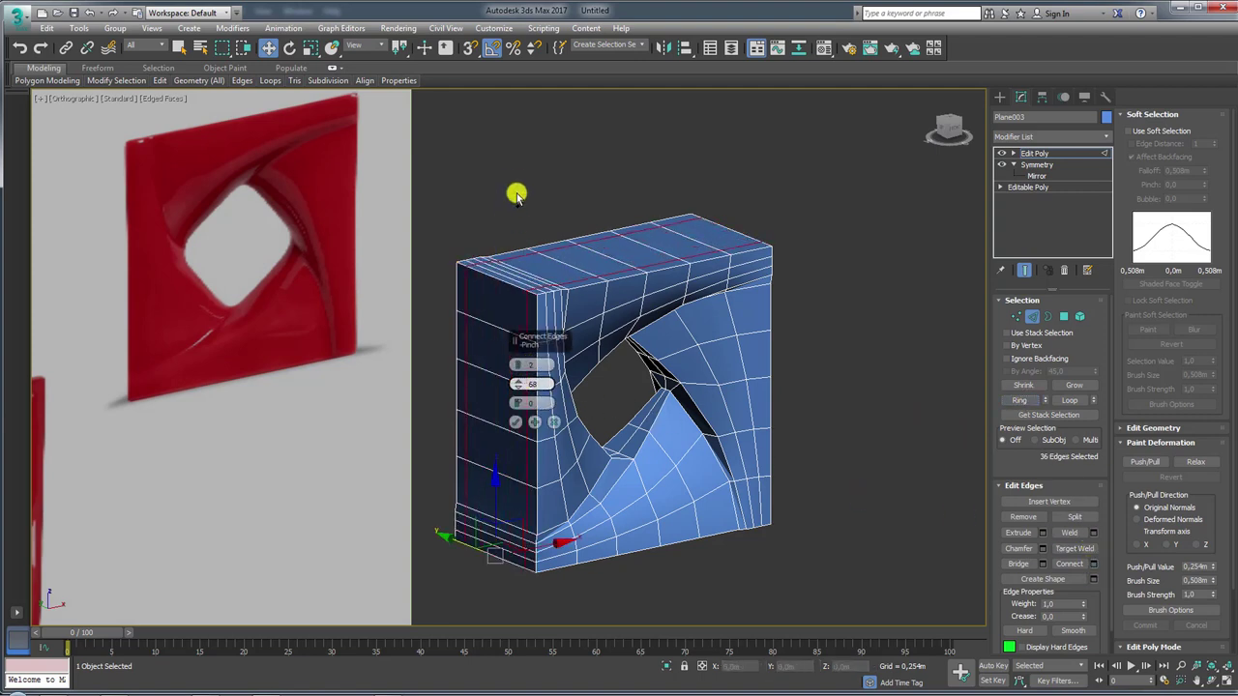
pyautogui.click(516, 422)
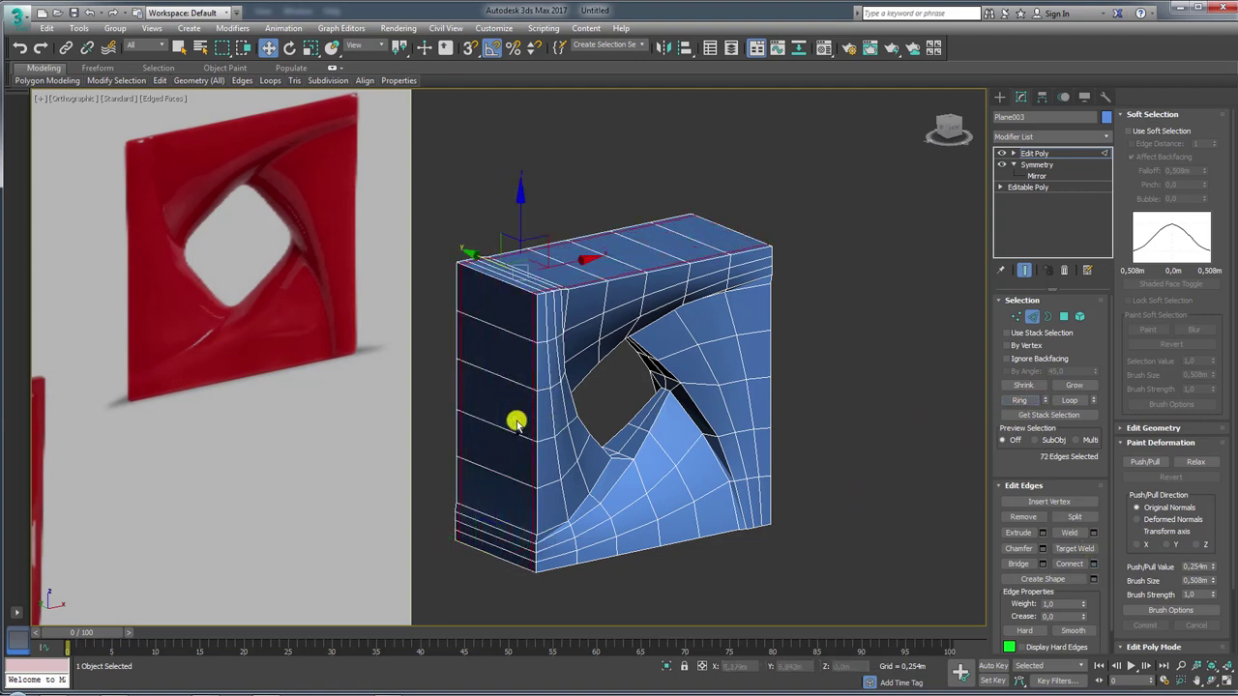
# Connect the top front border edge ring with two spread-apart edge loops
pyautogui.moveTo(514, 419)
pyautogui.keyDown('alt'); pyautogui.mouseDown(button='middle')
pyautogui.moveTo(657, 309)
pyautogui.moveTo(576, 343)
pyautogui.mouseUp(button='middle'); pyautogui.keyUp('alt')
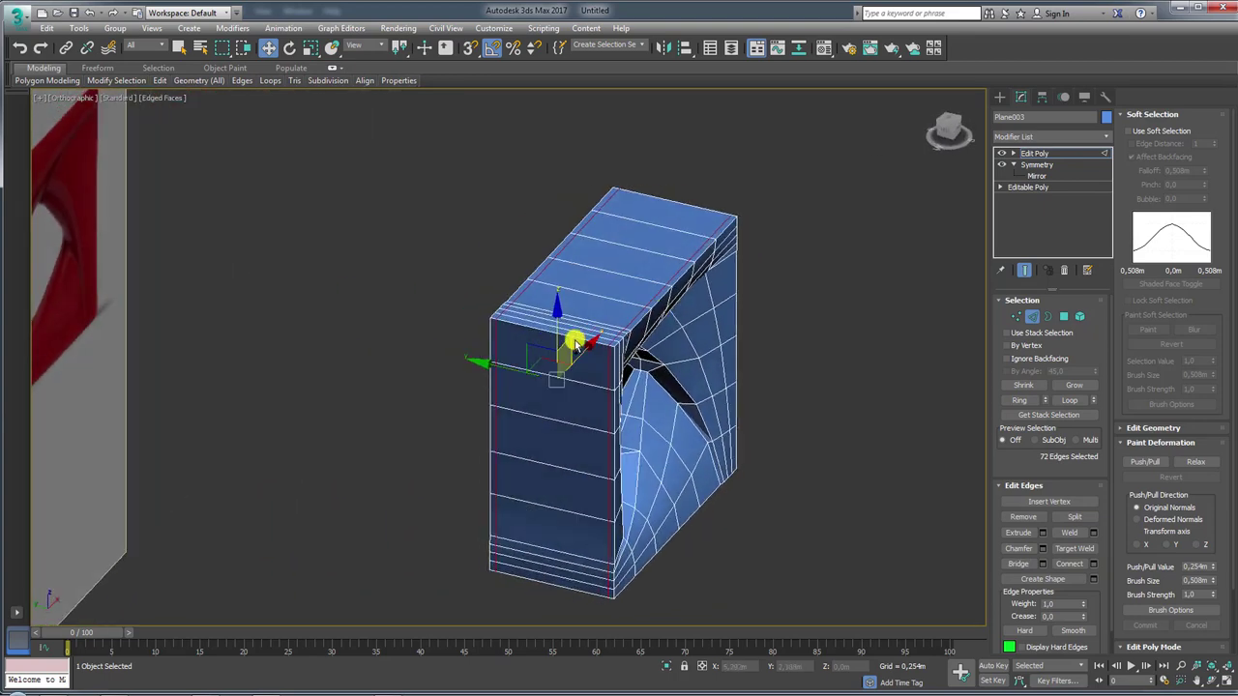
pyautogui.click(578, 341)
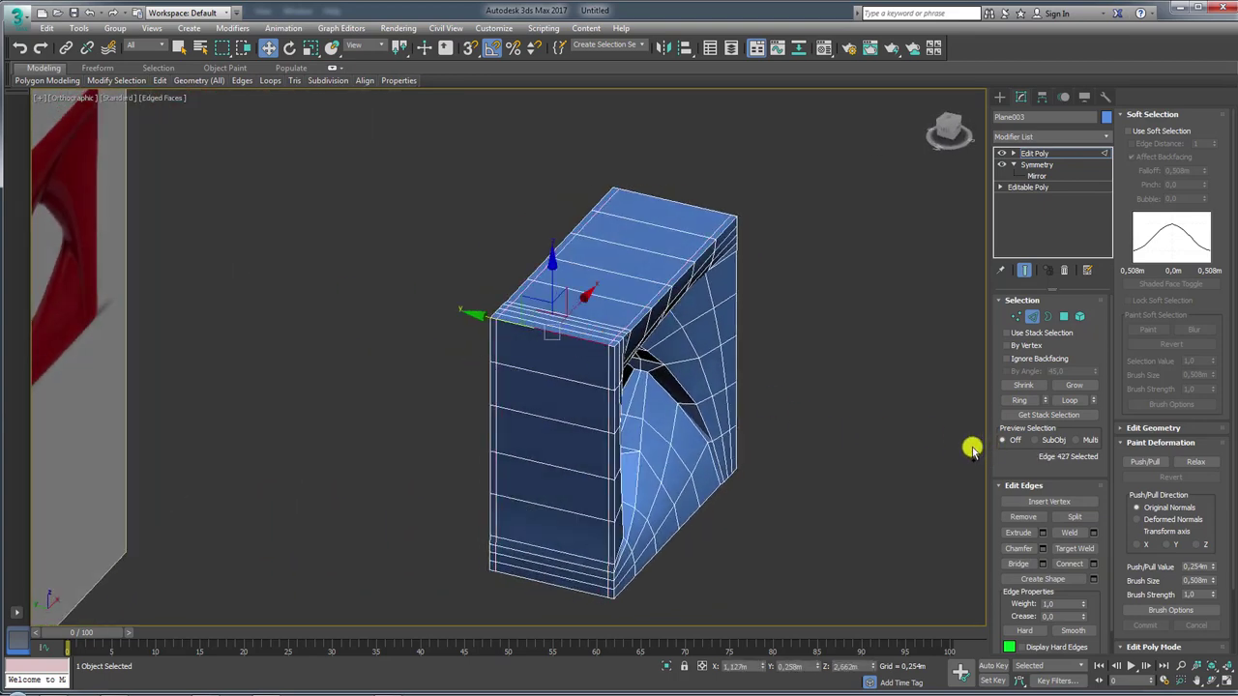
pyautogui.click(1021, 403)
pyautogui.click(1092, 563)
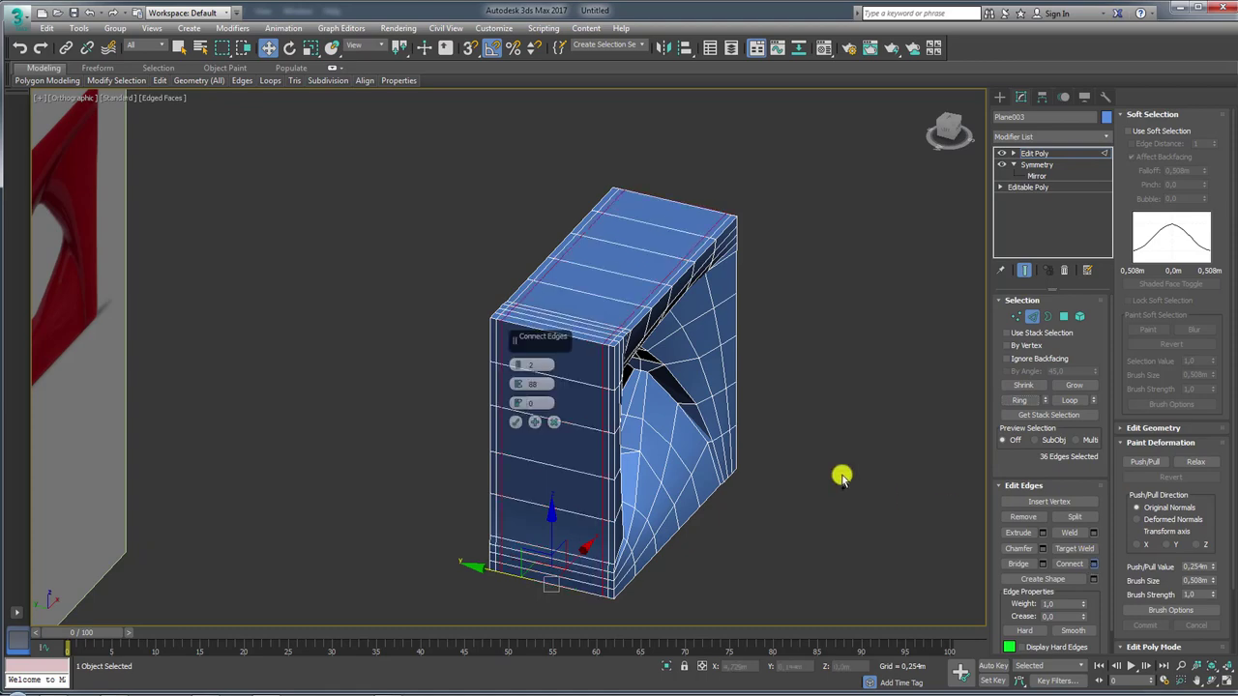
pyautogui.moveTo(522, 400); pyautogui.dragTo(533, 477)
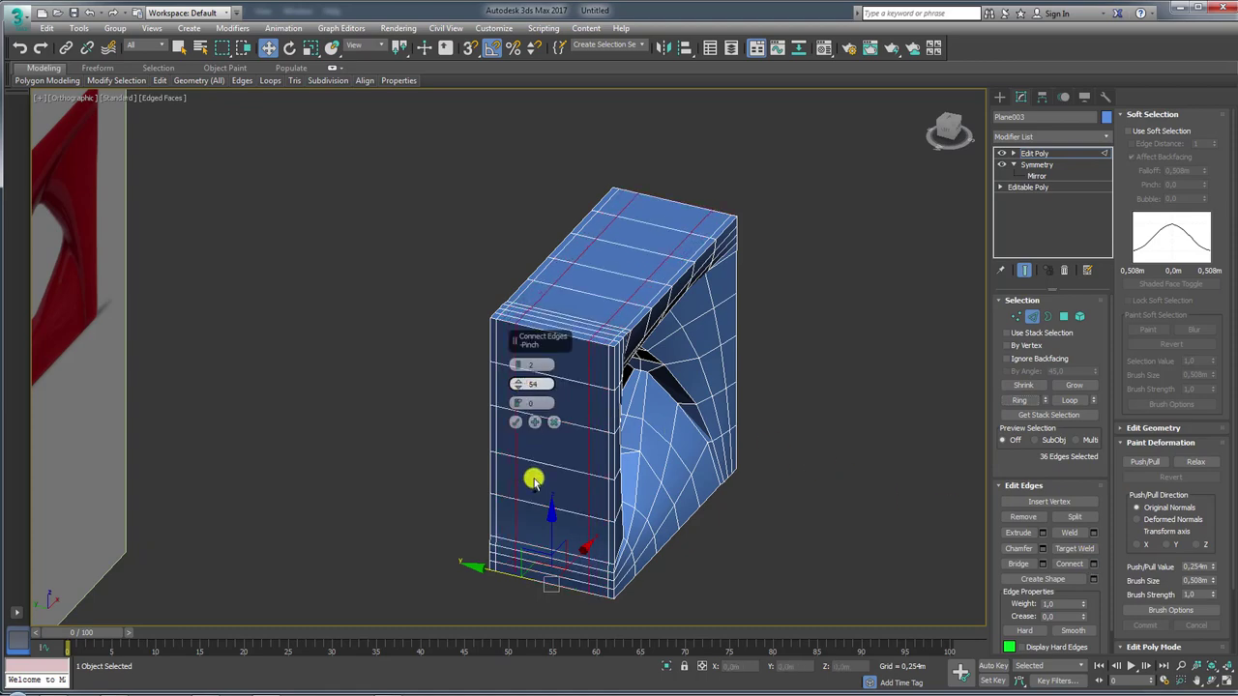
pyautogui.click(516, 422)
pyautogui.moveTo(541, 409)
pyautogui.keyDown('alt'); pyautogui.mouseDown(button='middle')
pyautogui.moveTo(559, 345)
pyautogui.moveTo(643, 400)
pyautogui.moveTo(583, 354)
pyautogui.mouseUp(button='middle'); pyautogui.keyUp('alt')
pyautogui.click(563, 329)
# Add a TurboSmooth modifier to the block
pyautogui.click(1045, 155)
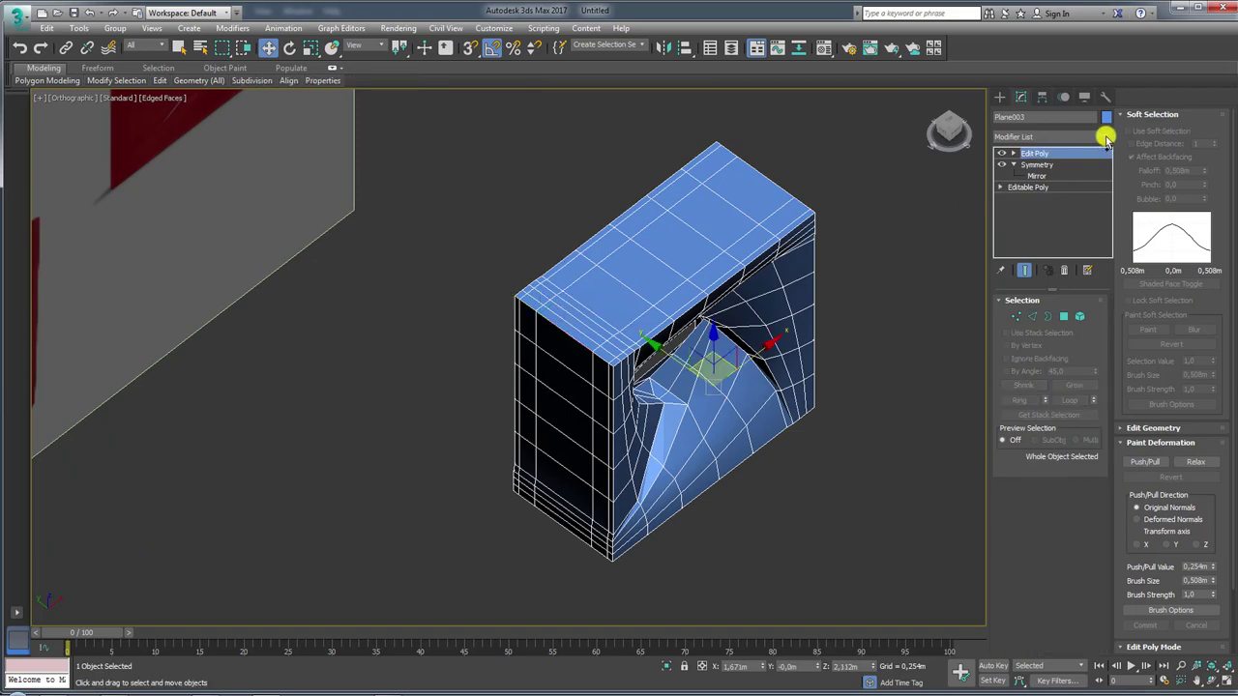
pyautogui.click(1106, 136)
pyautogui.moveTo(1106, 211); pyautogui.dragTo(1094, 641)
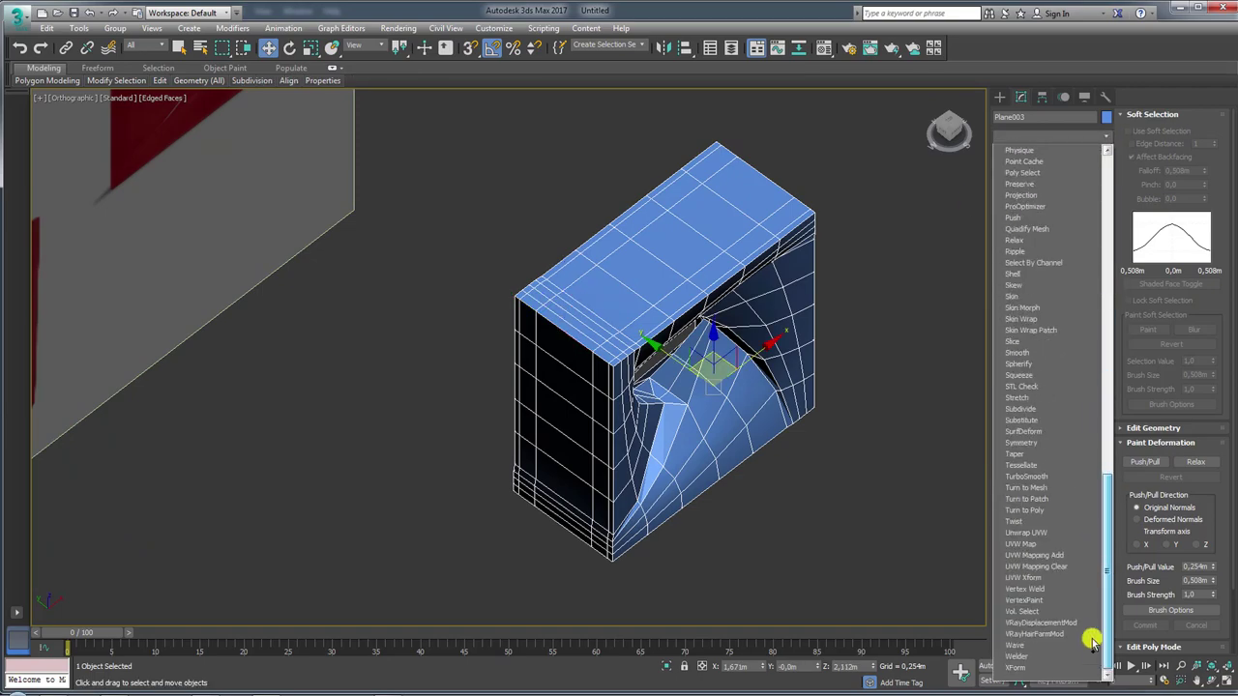
pyautogui.click(1041, 475)
pyautogui.moveTo(938, 475)
pyautogui.keyDown('alt'); pyautogui.mouseDown(button='middle')
pyautogui.moveTo(847, 425)
pyautogui.moveTo(762, 412)
pyautogui.moveTo(793, 370)
pyautogui.moveTo(879, 403)
pyautogui.moveTo(900, 449)
pyautogui.moveTo(858, 421)
pyautogui.mouseUp(button='middle'); pyautogui.keyUp('alt')
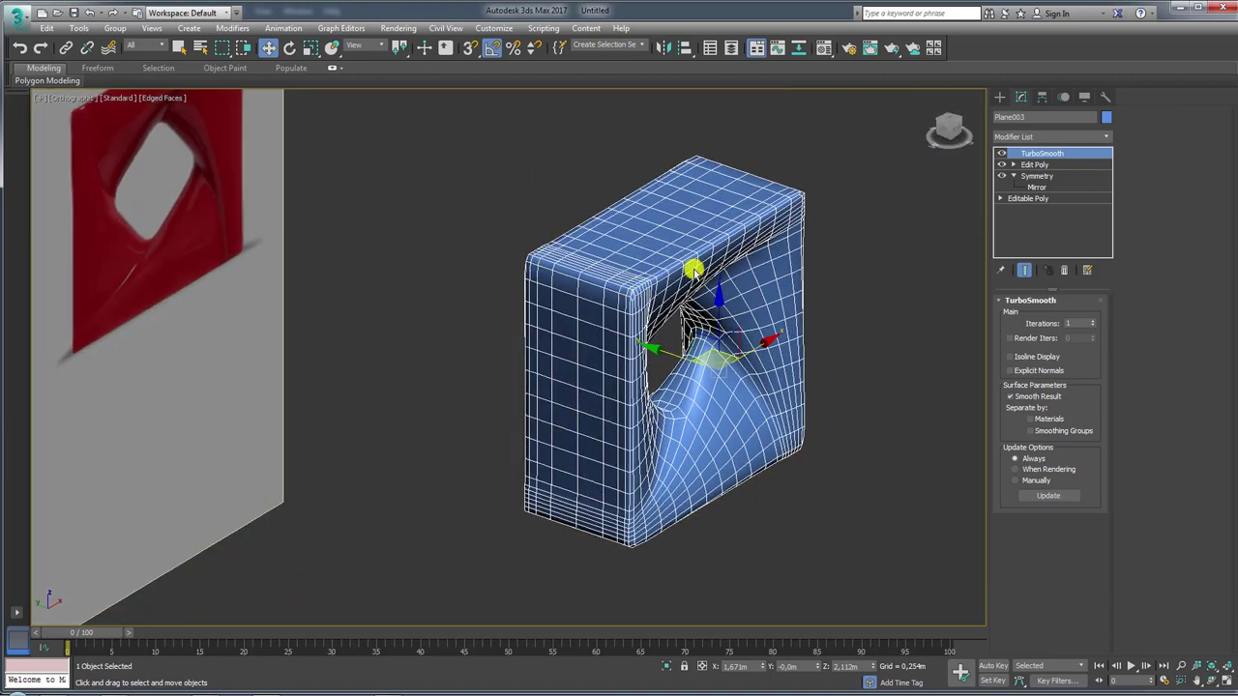
# Scale the whole block element thinner and hide the TurboSmooth preview
pyautogui.click(1012, 166)
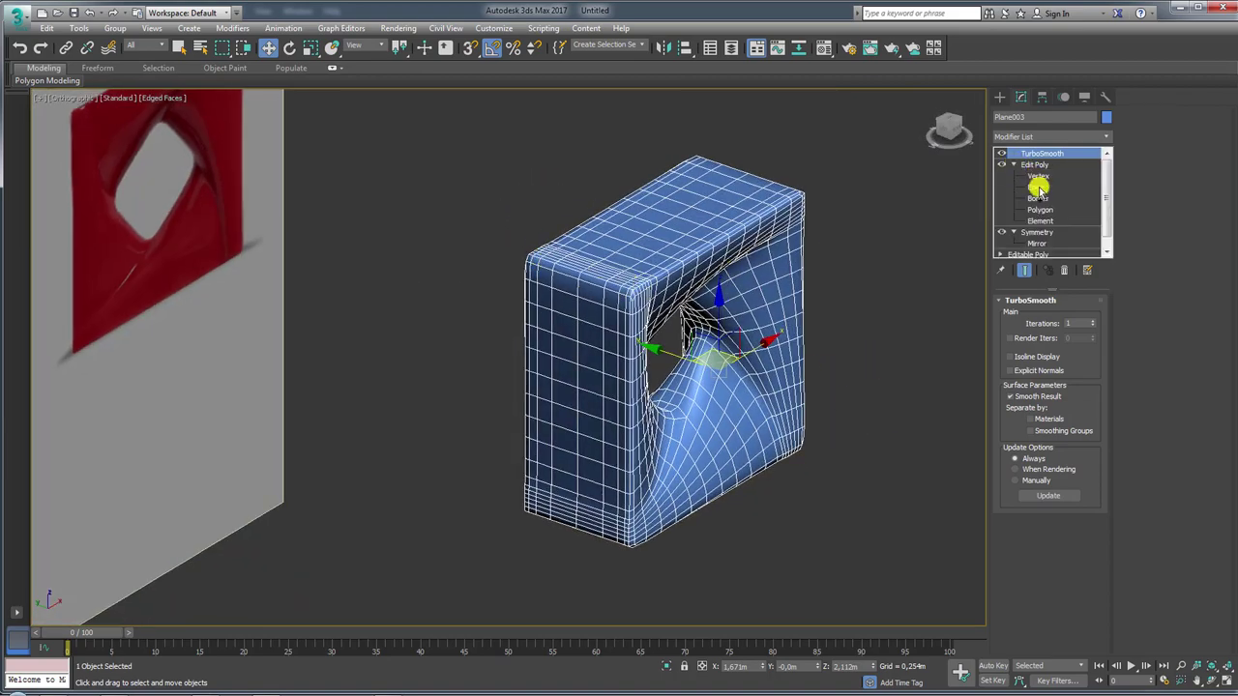
pyautogui.click(1042, 220)
pyautogui.click(751, 277)
pyautogui.press('e')
pyautogui.press('r')
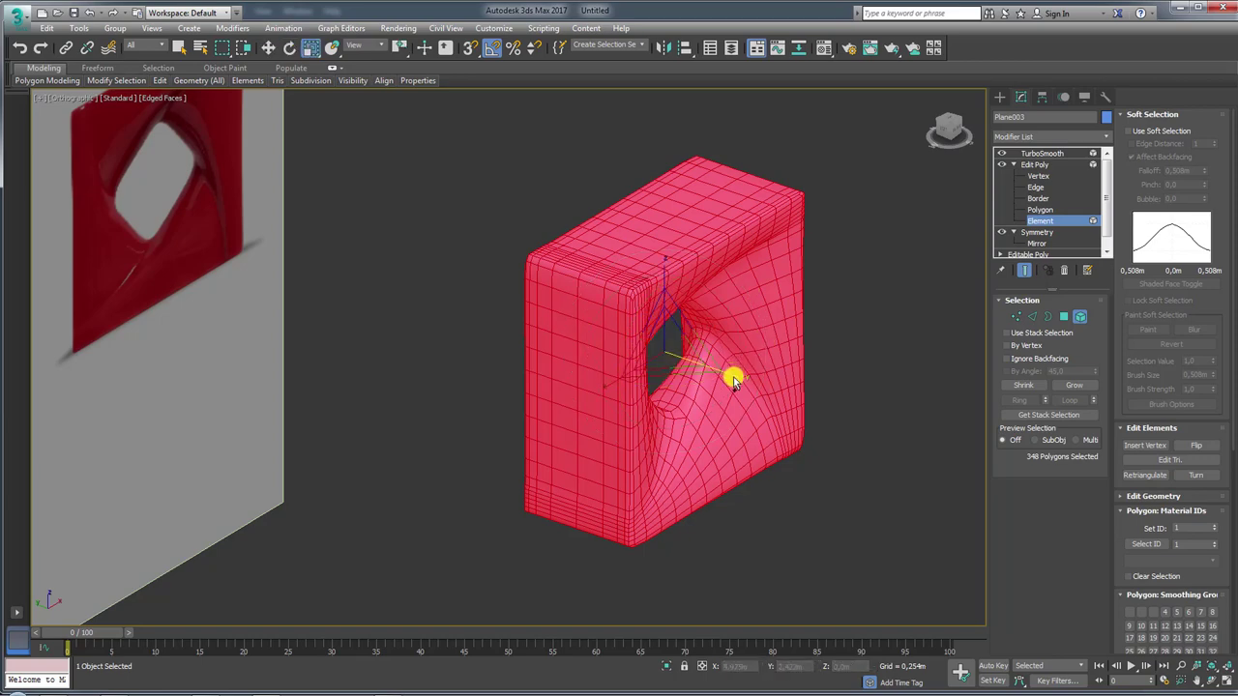
pyautogui.moveTo(732, 382); pyautogui.dragTo(975, 228)
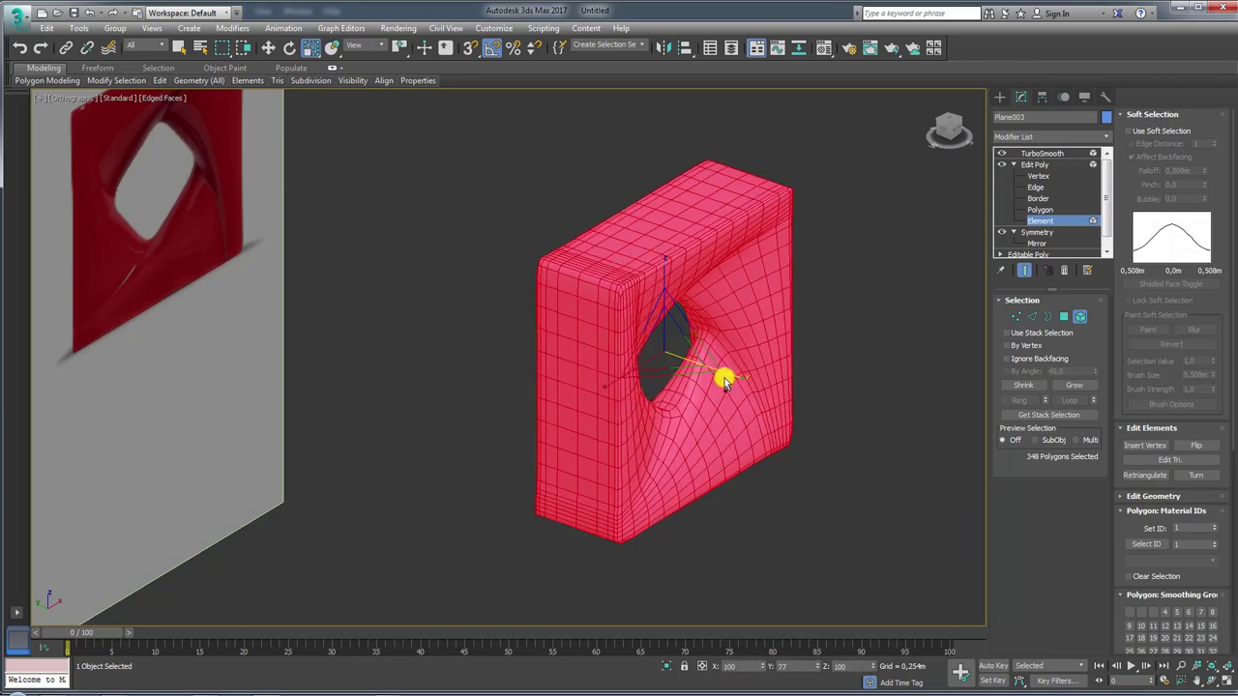
pyautogui.click(1035, 186)
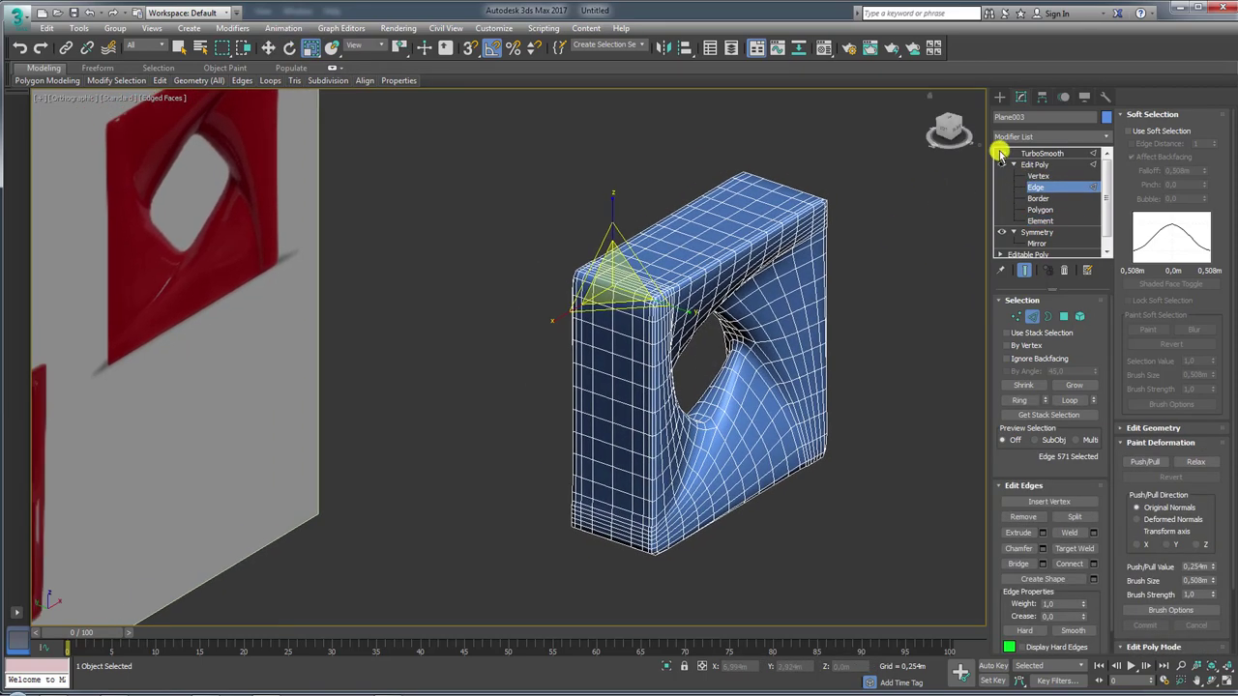
pyautogui.click(1001, 154)
pyautogui.scroll(2, 707, 270)
# Bevel the border strip polygons inward by -0.037 m to form a groove
pyautogui.click(655, 257)
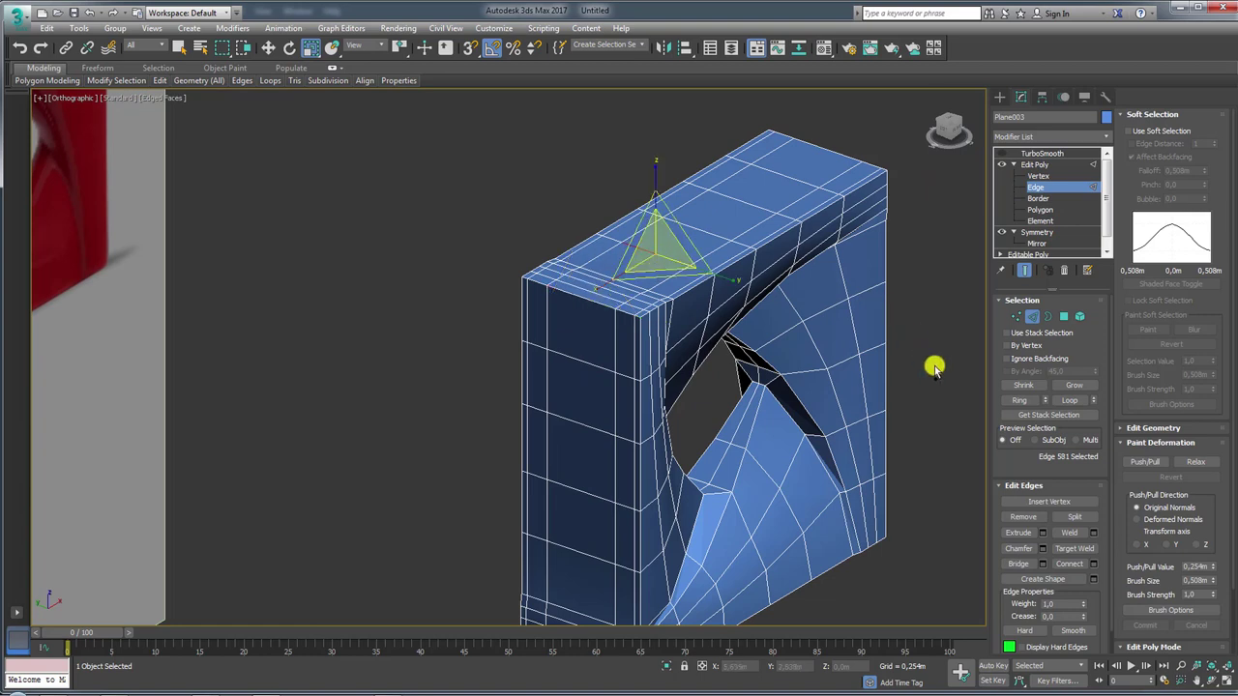
pyautogui.click(1020, 400)
pyautogui.keyDown('ctrl'); pyautogui.click(1063, 317); pyautogui.keyUp('ctrl')
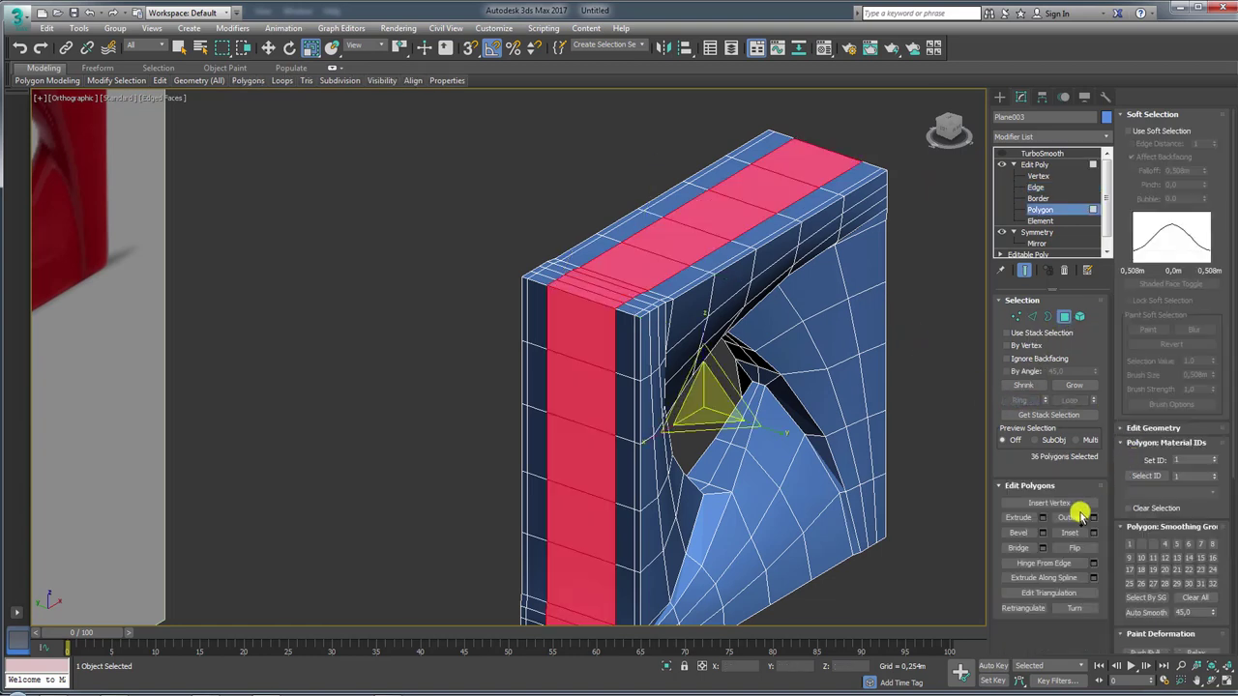
pyautogui.click(1041, 533)
pyautogui.moveTo(519, 385); pyautogui.dragTo(516, 415)
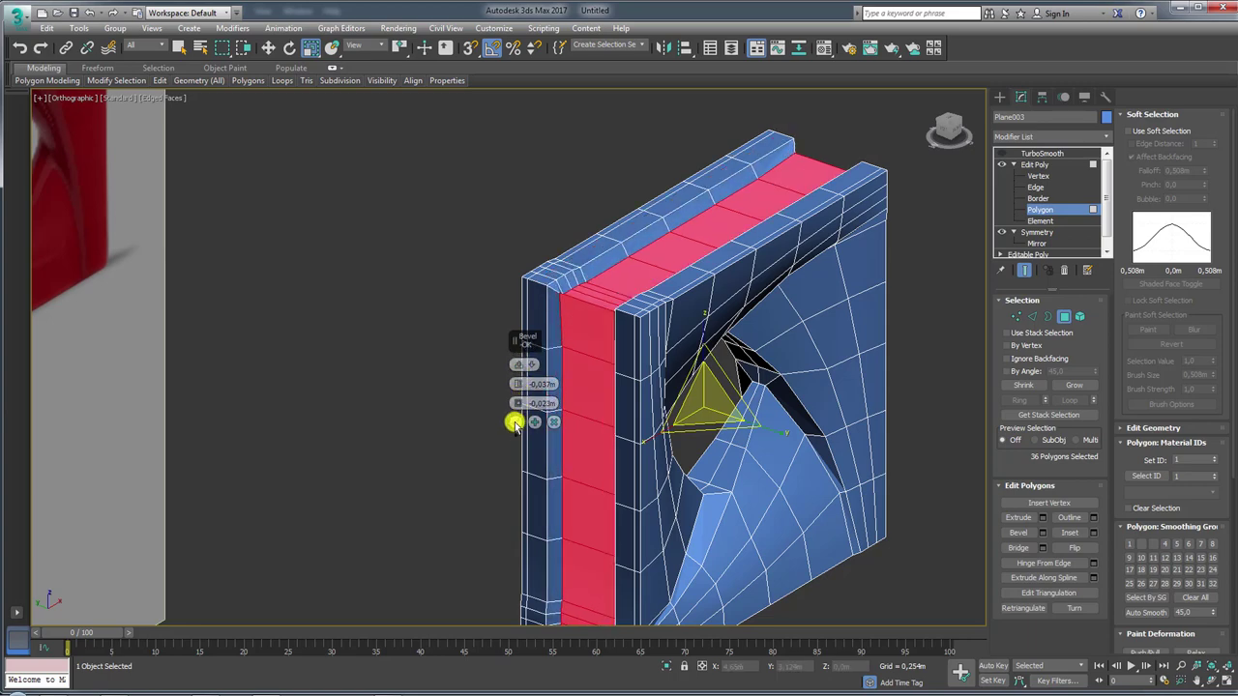
pyautogui.click(514, 423)
# Connect the groove's edge ring with two new edge loops
pyautogui.keyDown('alt'); pyautogui.moveTo(527, 416); pyautogui.dragTo(600, 365, button='middle'); pyautogui.keyUp('alt')
pyautogui.moveTo(1131, 544); pyautogui.dragTo(1170, 303)
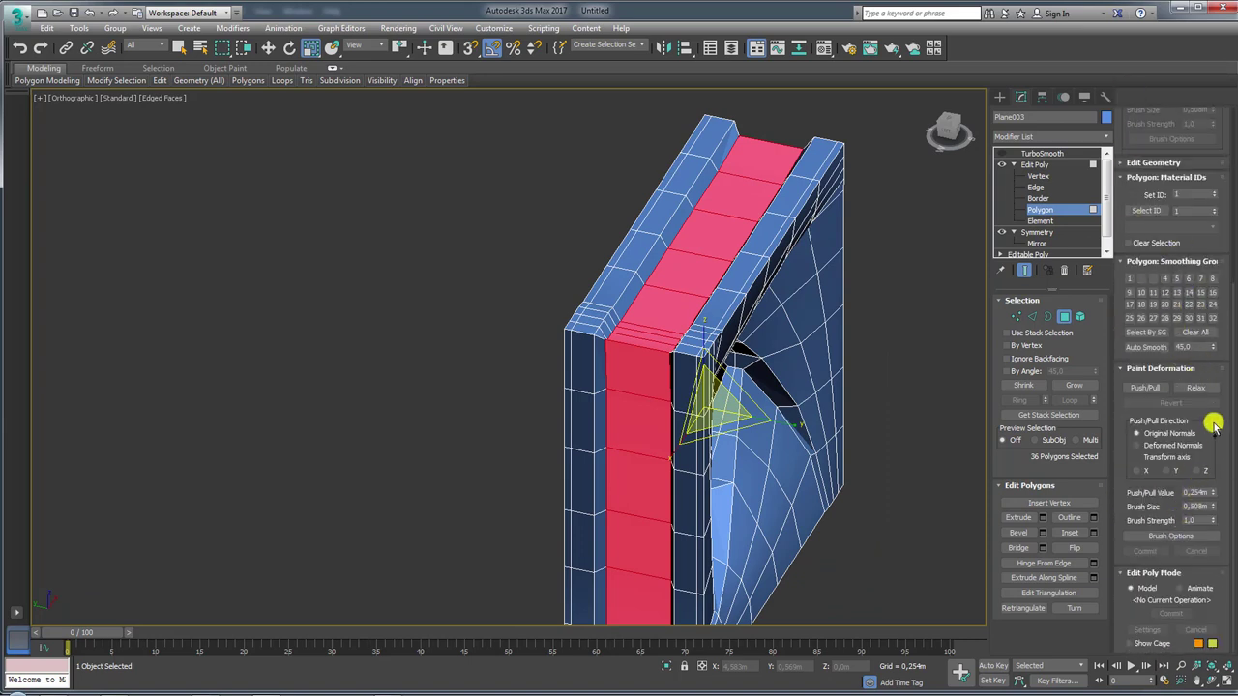
pyautogui.moveTo(1213, 425); pyautogui.dragTo(1219, 649)
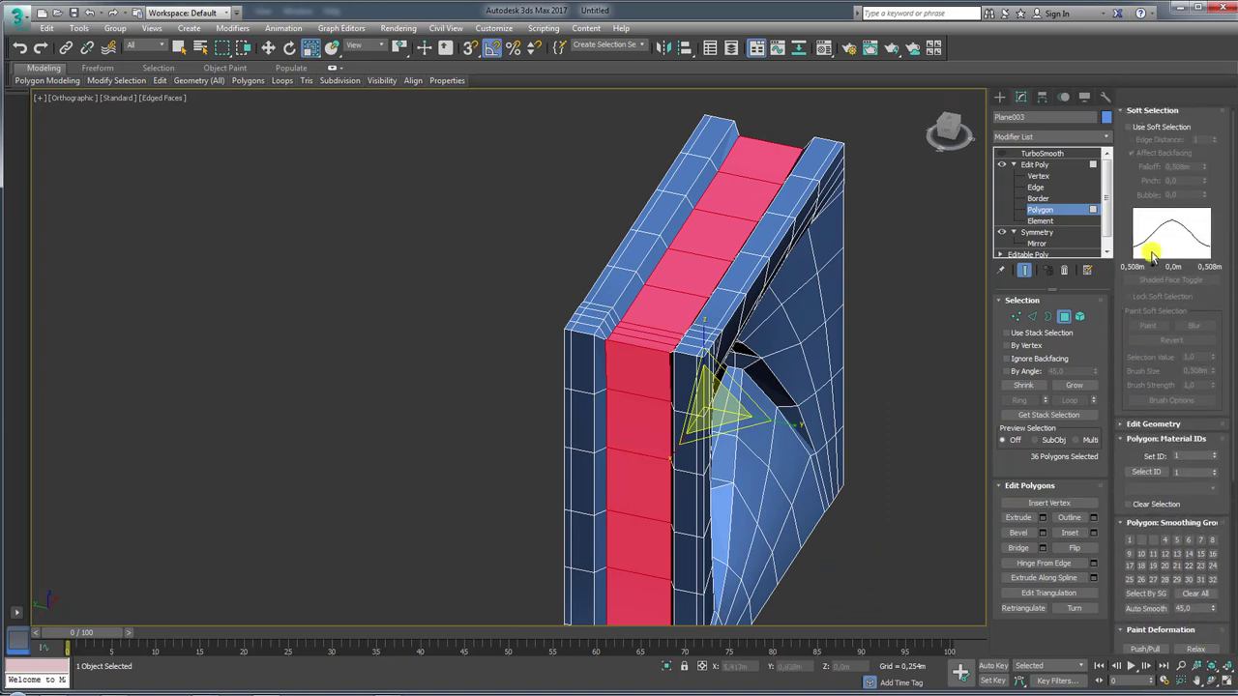
pyautogui.click(1133, 111)
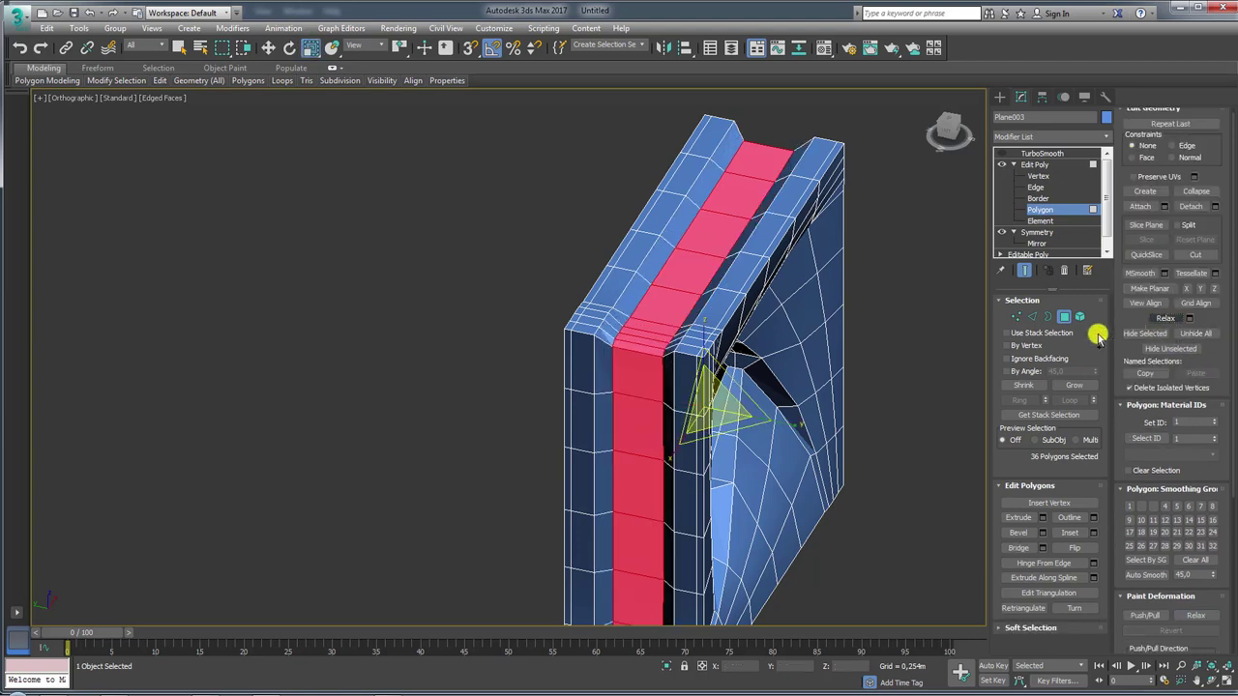
pyautogui.keyDown('alt'); pyautogui.moveTo(886, 356); pyautogui.dragTo(899, 345, button='middle'); pyautogui.keyUp('alt')
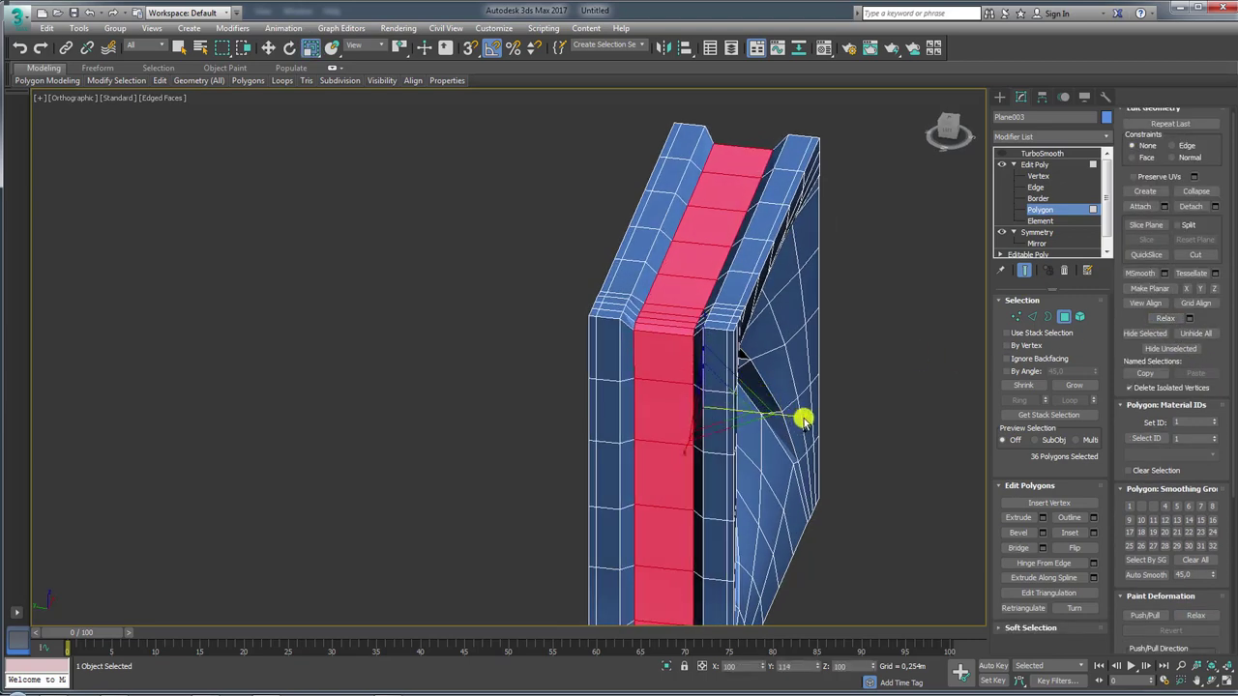
pyautogui.click(1031, 316)
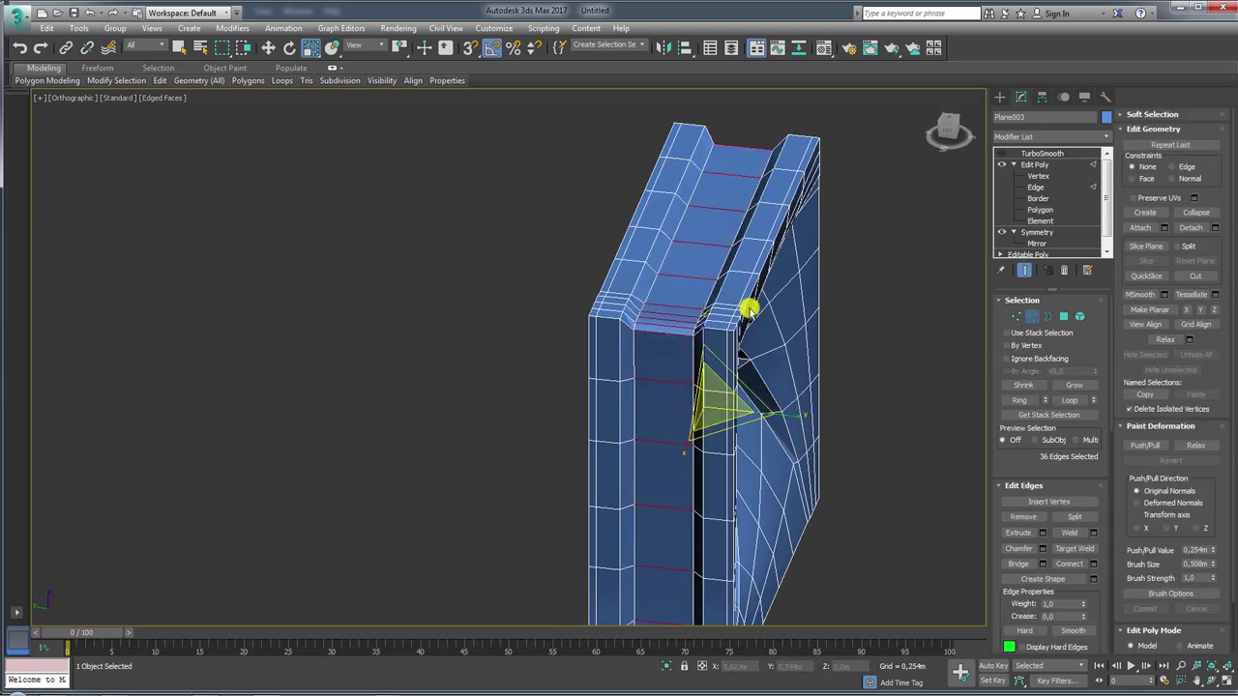
pyautogui.click(1092, 563)
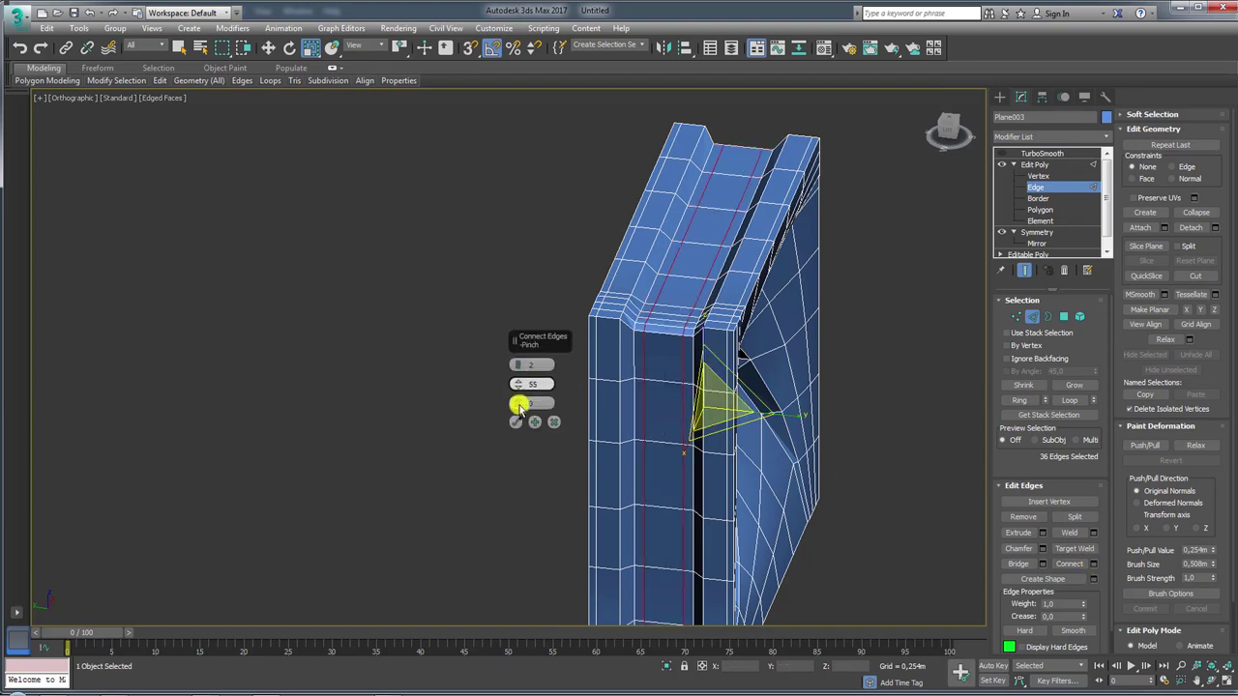
pyautogui.click(515, 421)
pyautogui.click(1042, 155)
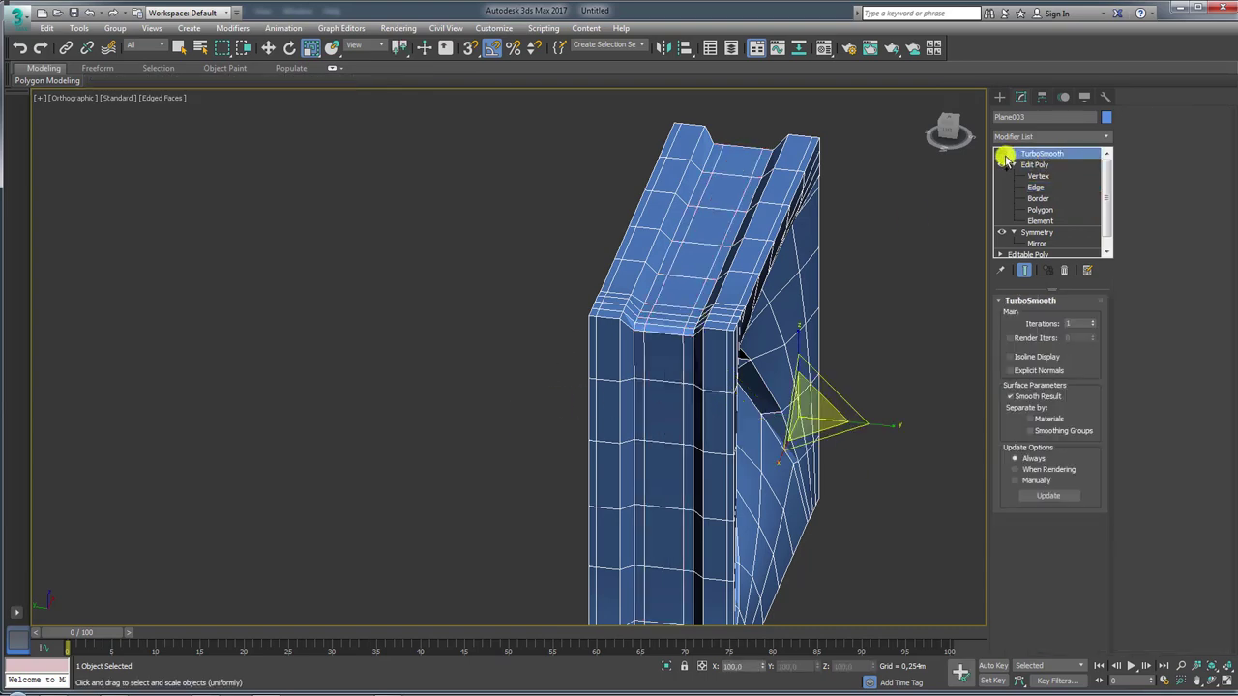
# Turn the TurboSmooth preview back on with Isoline Display
pyautogui.click(1002, 152)
pyautogui.click(1027, 359)
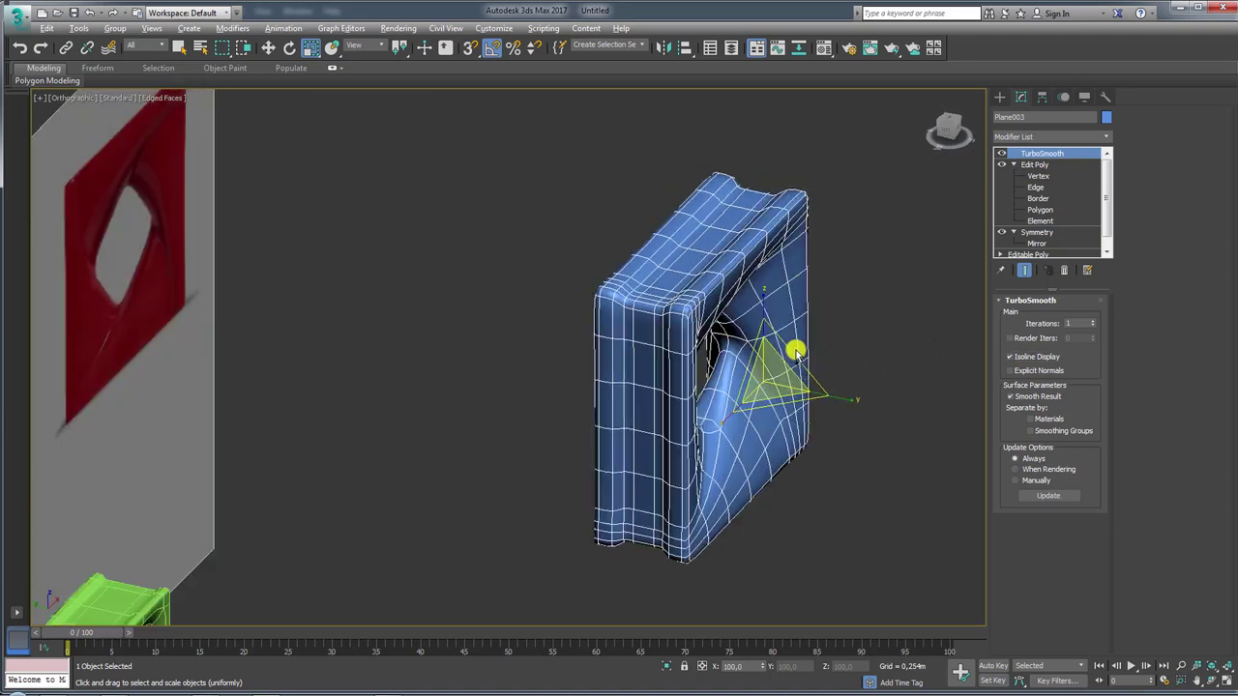
pyautogui.keyDown('alt'); pyautogui.moveTo(795, 351); pyautogui.dragTo(741, 340, button='middle'); pyautogui.keyUp('alt')
pyautogui.scroll(-5, 741, 340)
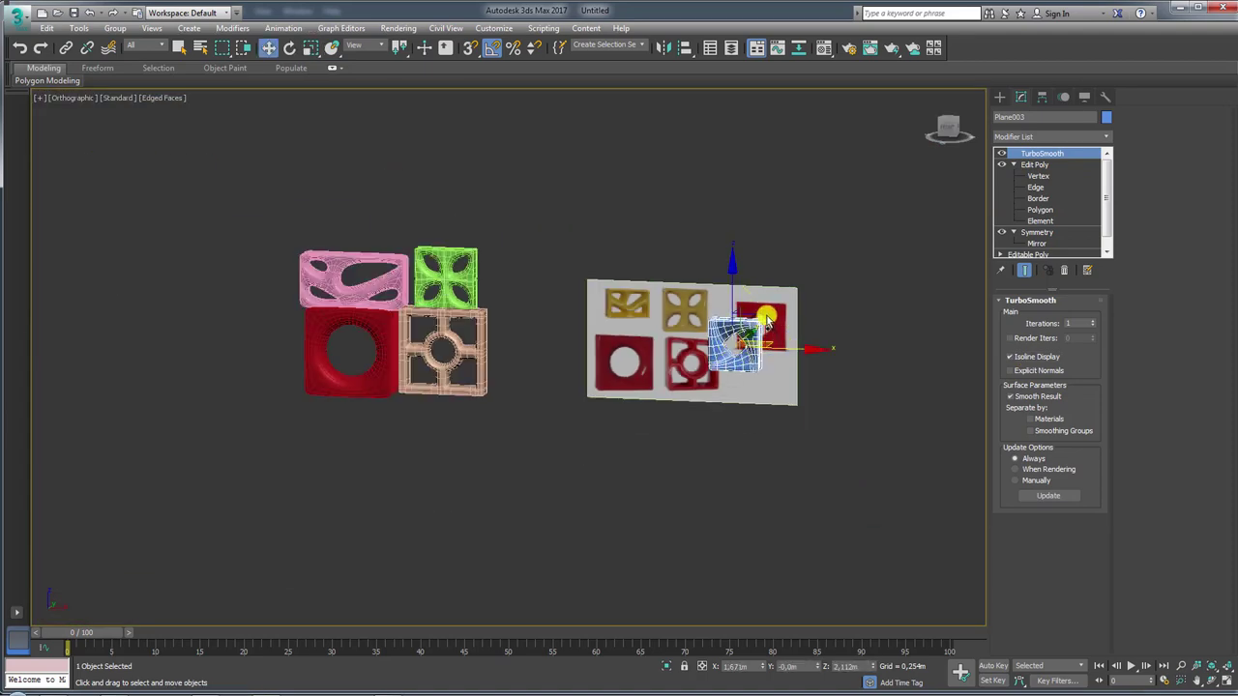
# Move the block beside the green tile, in line with the other blocks
pyautogui.moveTo(757, 329)
pyautogui.mouseDown()
pyautogui.moveTo(530, 288)
pyautogui.moveTo(531, 276)
pyautogui.mouseUp()
pyautogui.press('w')
pyautogui.moveTo(531, 273); pyautogui.dragTo(569, 280, button='middle')
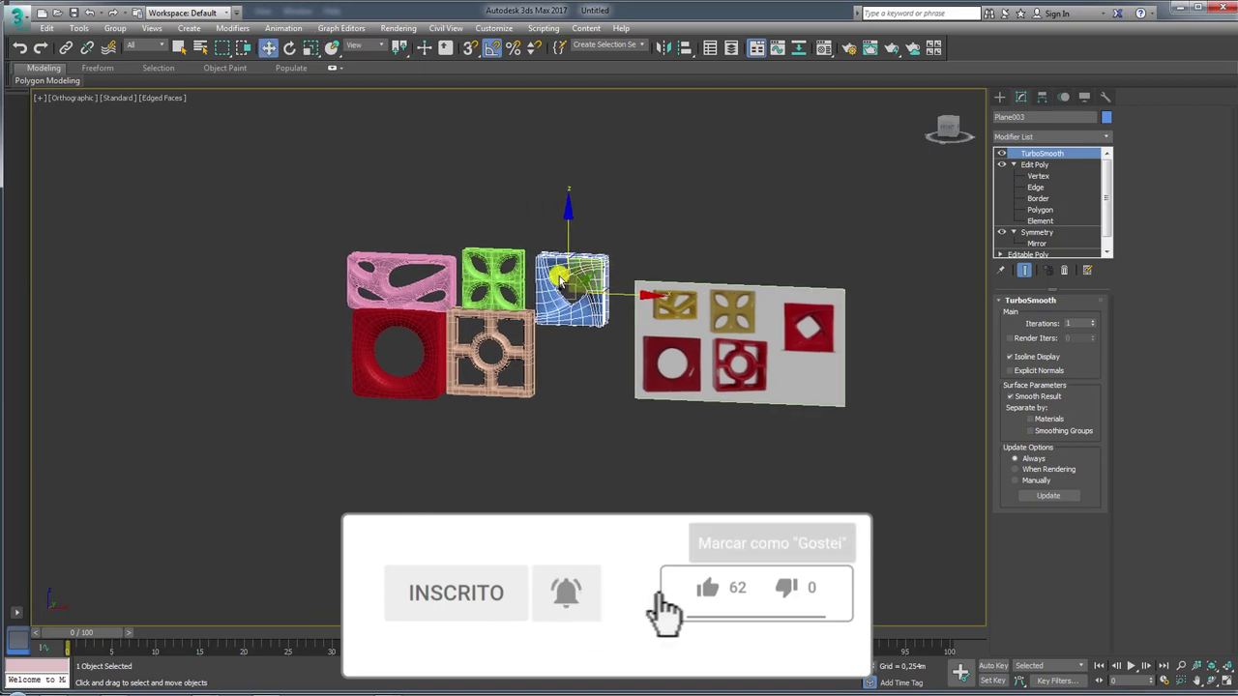
pyautogui.moveTo(585, 267); pyautogui.dragTo(619, 281)
pyautogui.scroll(3, 600, 309)
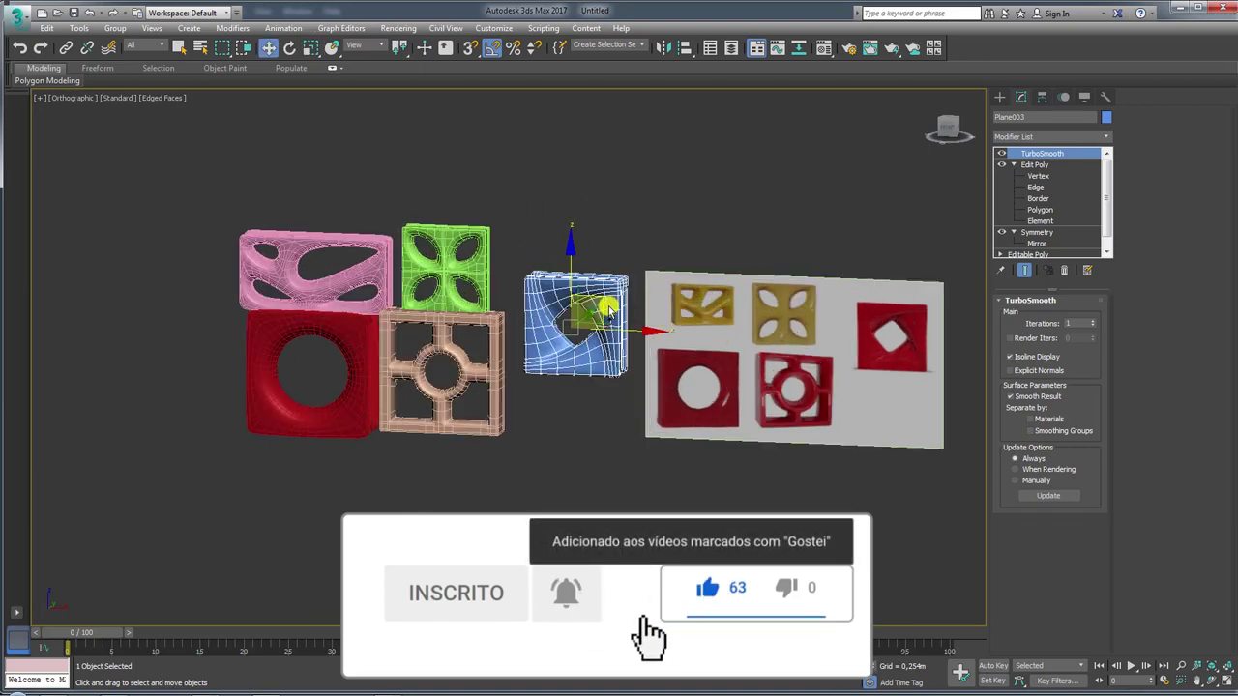
pyautogui.scroll(2, 585, 334)
pyautogui.moveTo(583, 337)
pyautogui.keyDown('alt'); pyautogui.mouseDown(button='middle')
pyautogui.moveTo(644, 499)
pyautogui.moveTo(571, 348)
pyautogui.mouseUp(button='middle'); pyautogui.keyUp('alt')
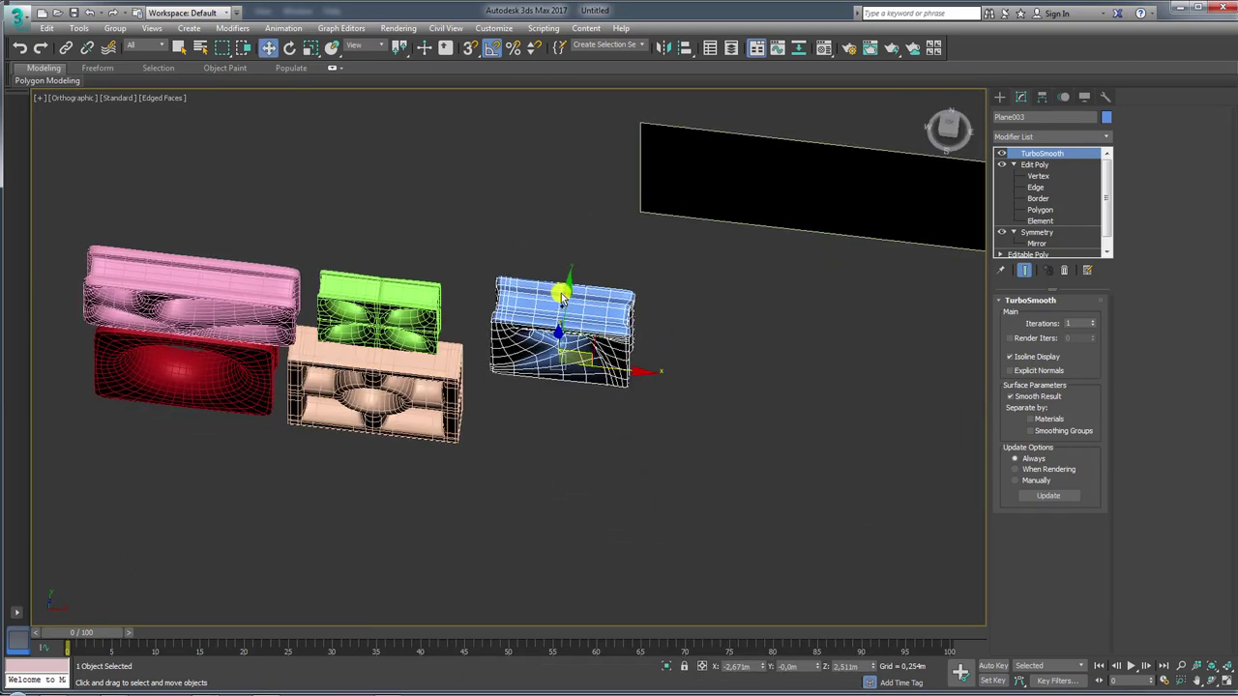
pyautogui.moveTo(549, 286); pyautogui.dragTo(541, 346)
pyautogui.moveTo(600, 355)
pyautogui.keyDown('alt'); pyautogui.mouseDown(button='middle')
pyautogui.moveTo(552, 381)
pyautogui.moveTo(552, 331)
pyautogui.moveTo(641, 260)
pyautogui.moveTo(764, 311)
pyautogui.moveTo(705, 296)
pyautogui.moveTo(683, 271)
pyautogui.mouseUp(button='middle'); pyautogui.keyUp('alt')
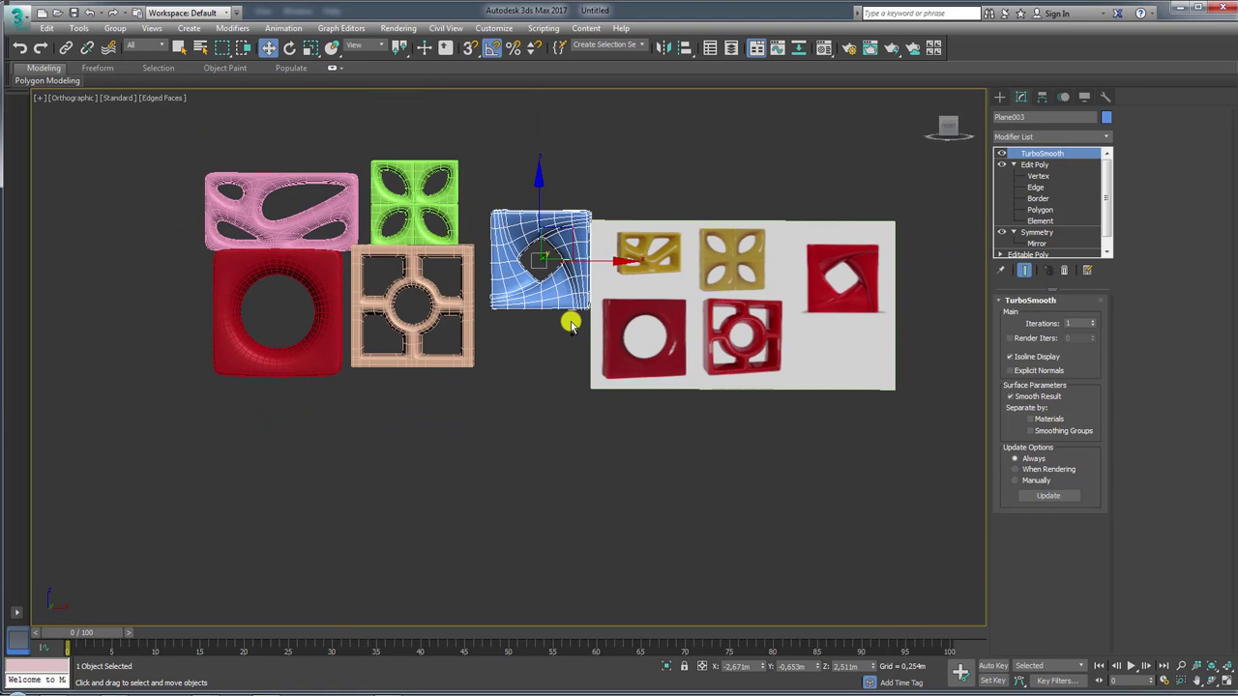